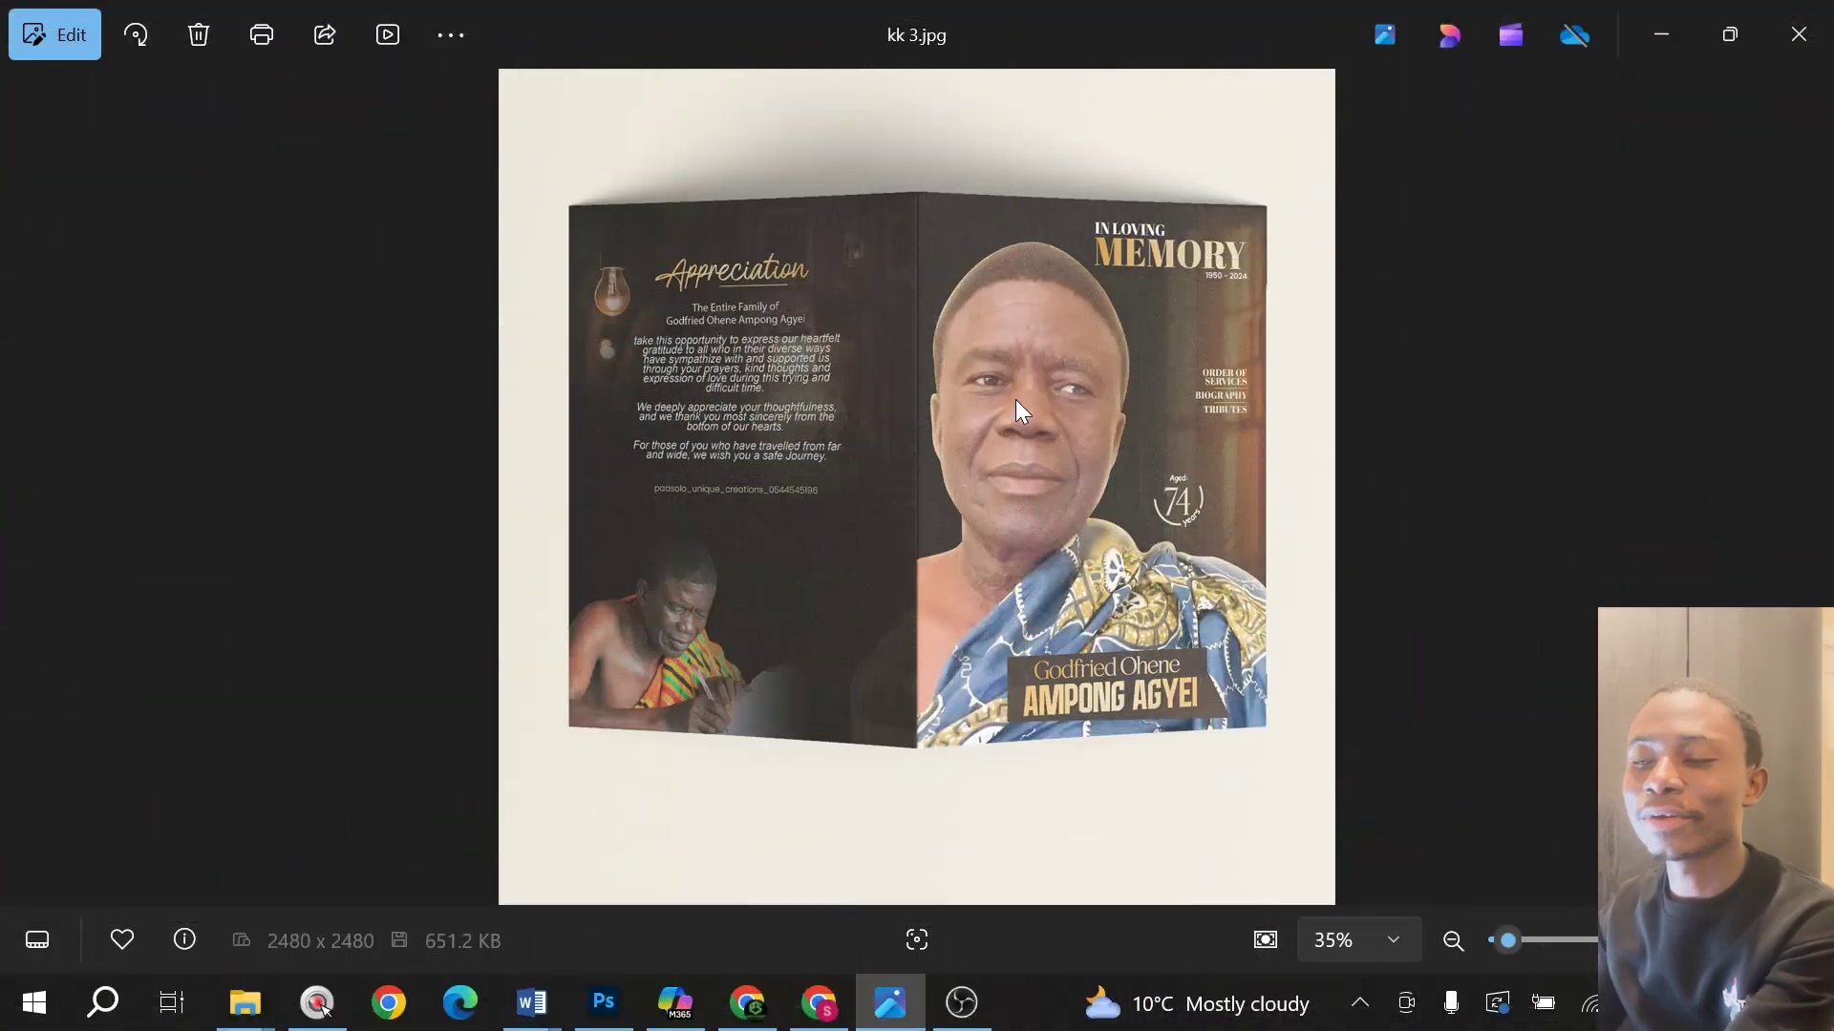
Step: Look through the finished funeral brochure mockup images from kk 3.jpg to kk 12.jpg
key("Right")
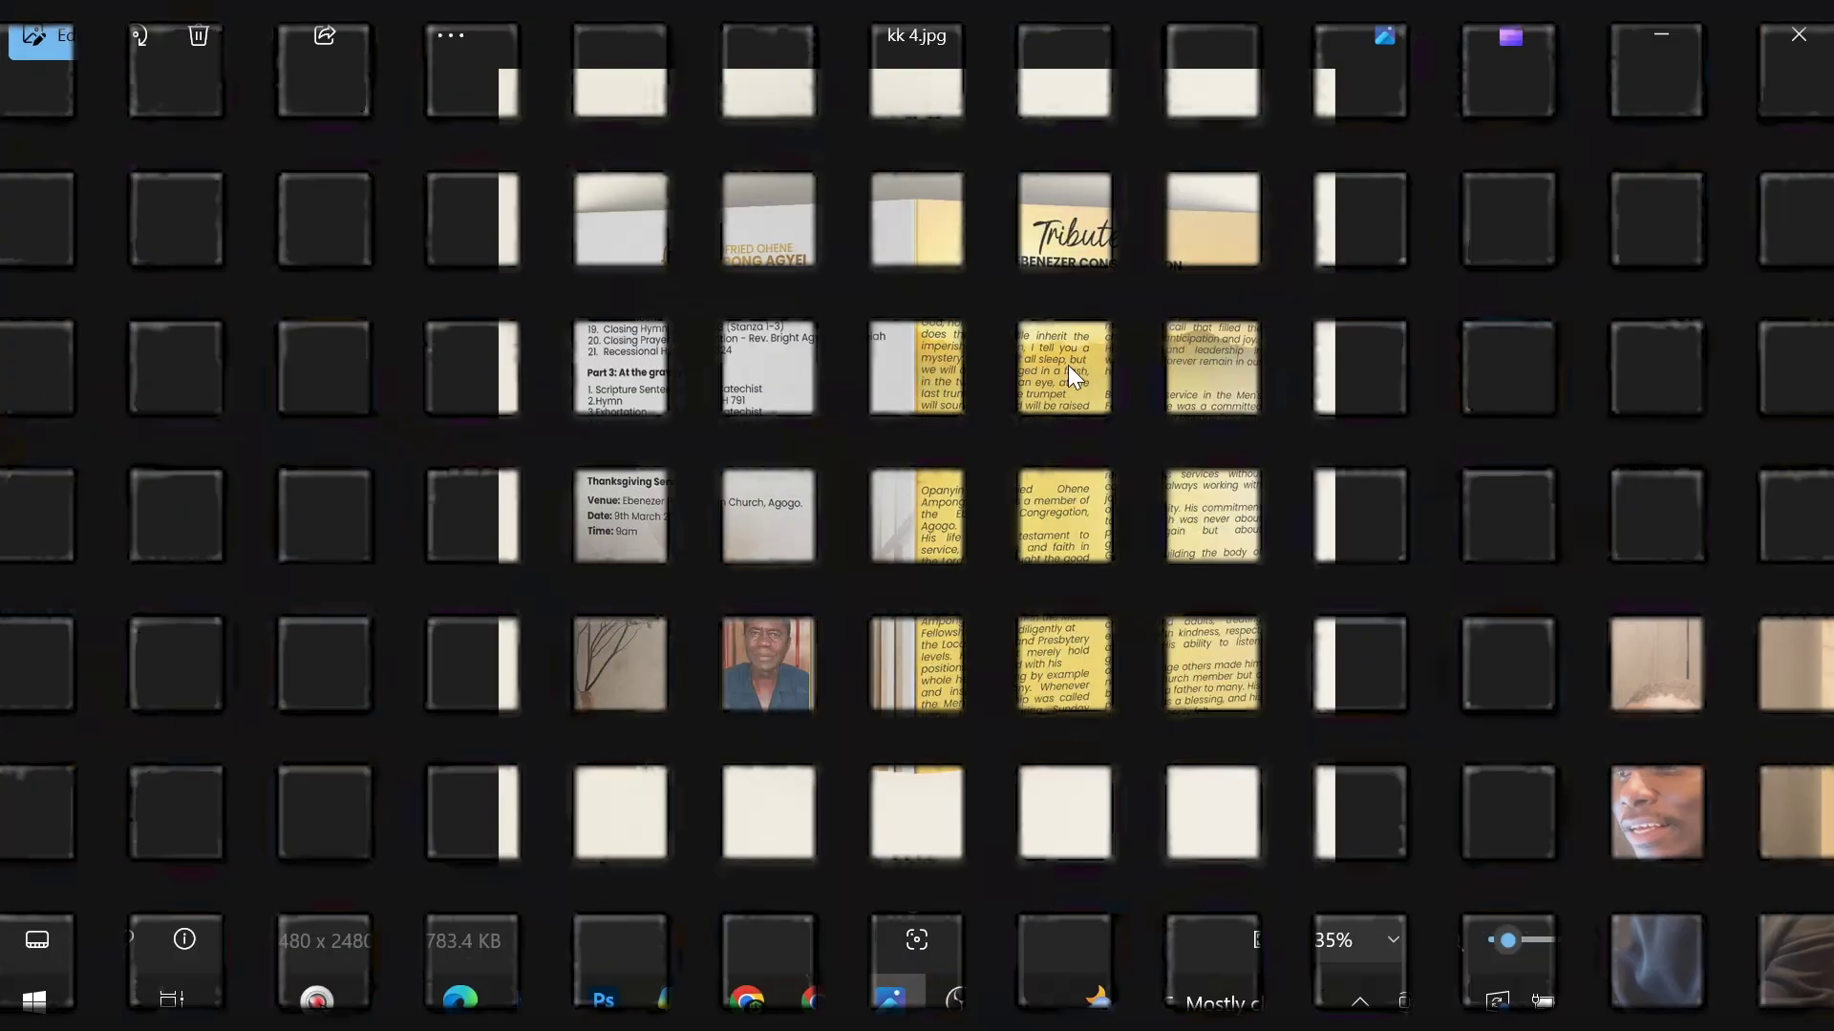
key("Right")
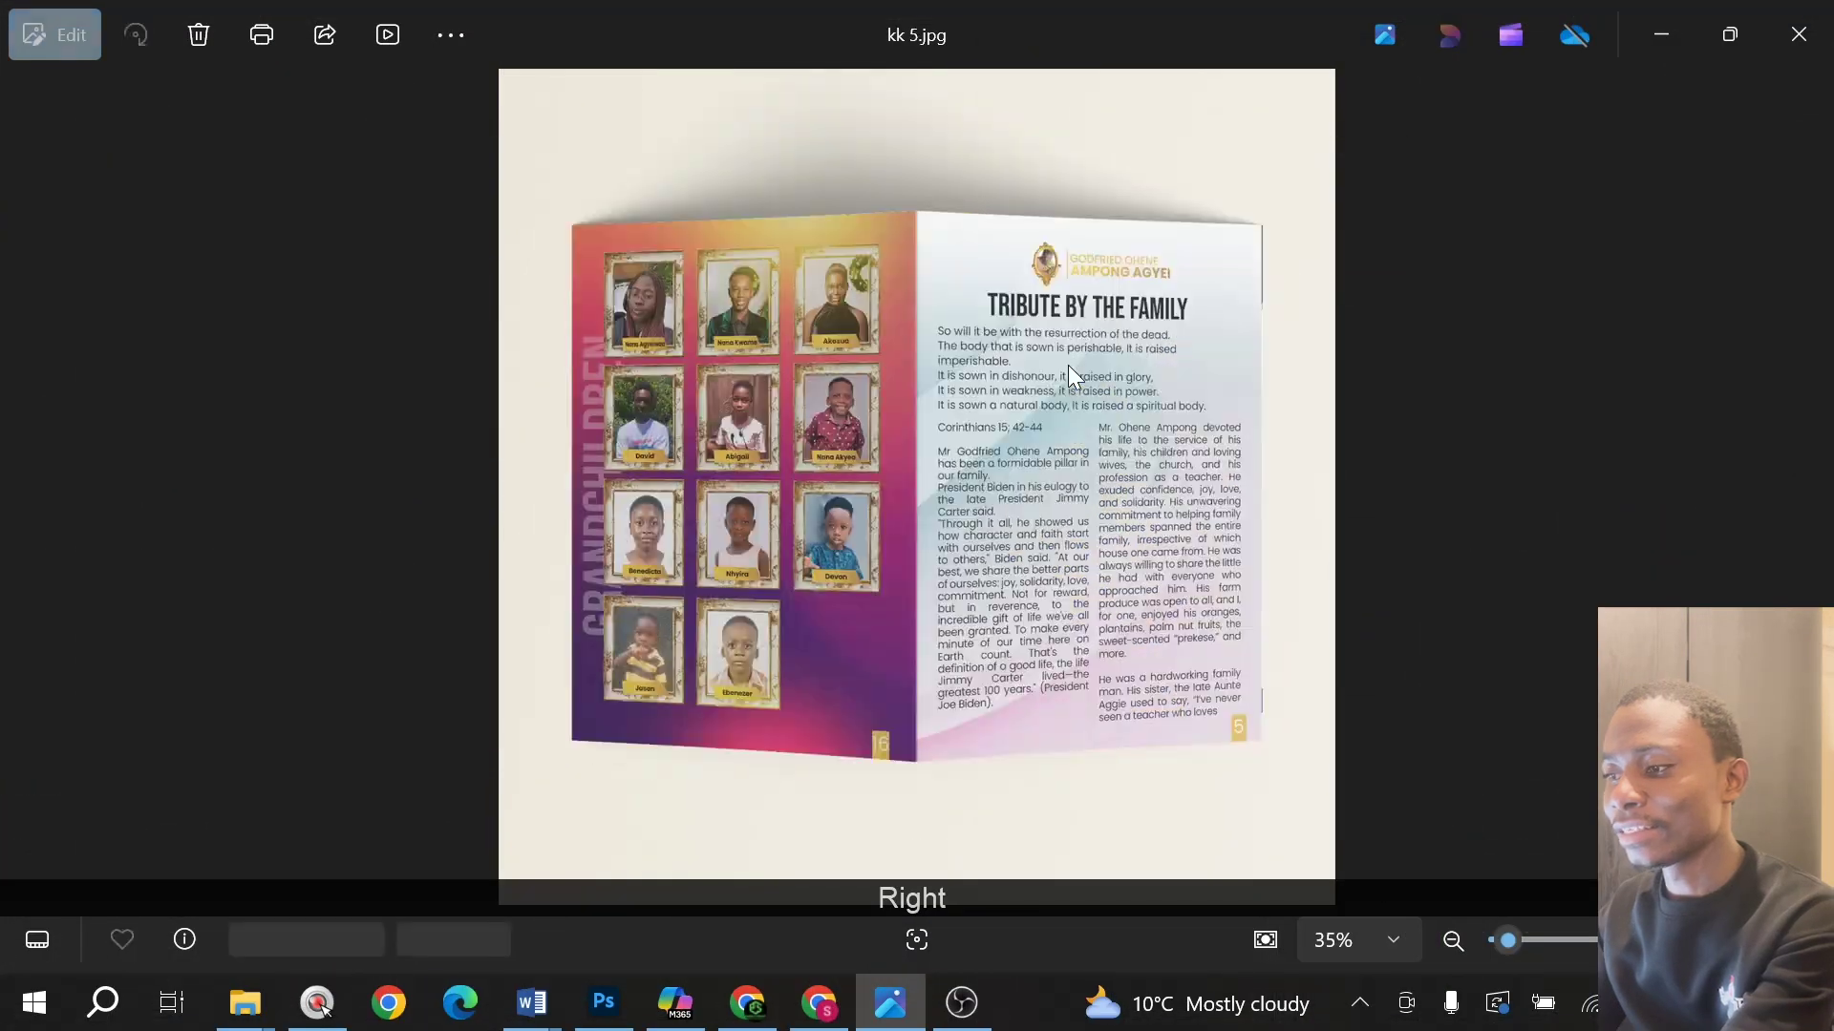
key("Right")
key("Right")
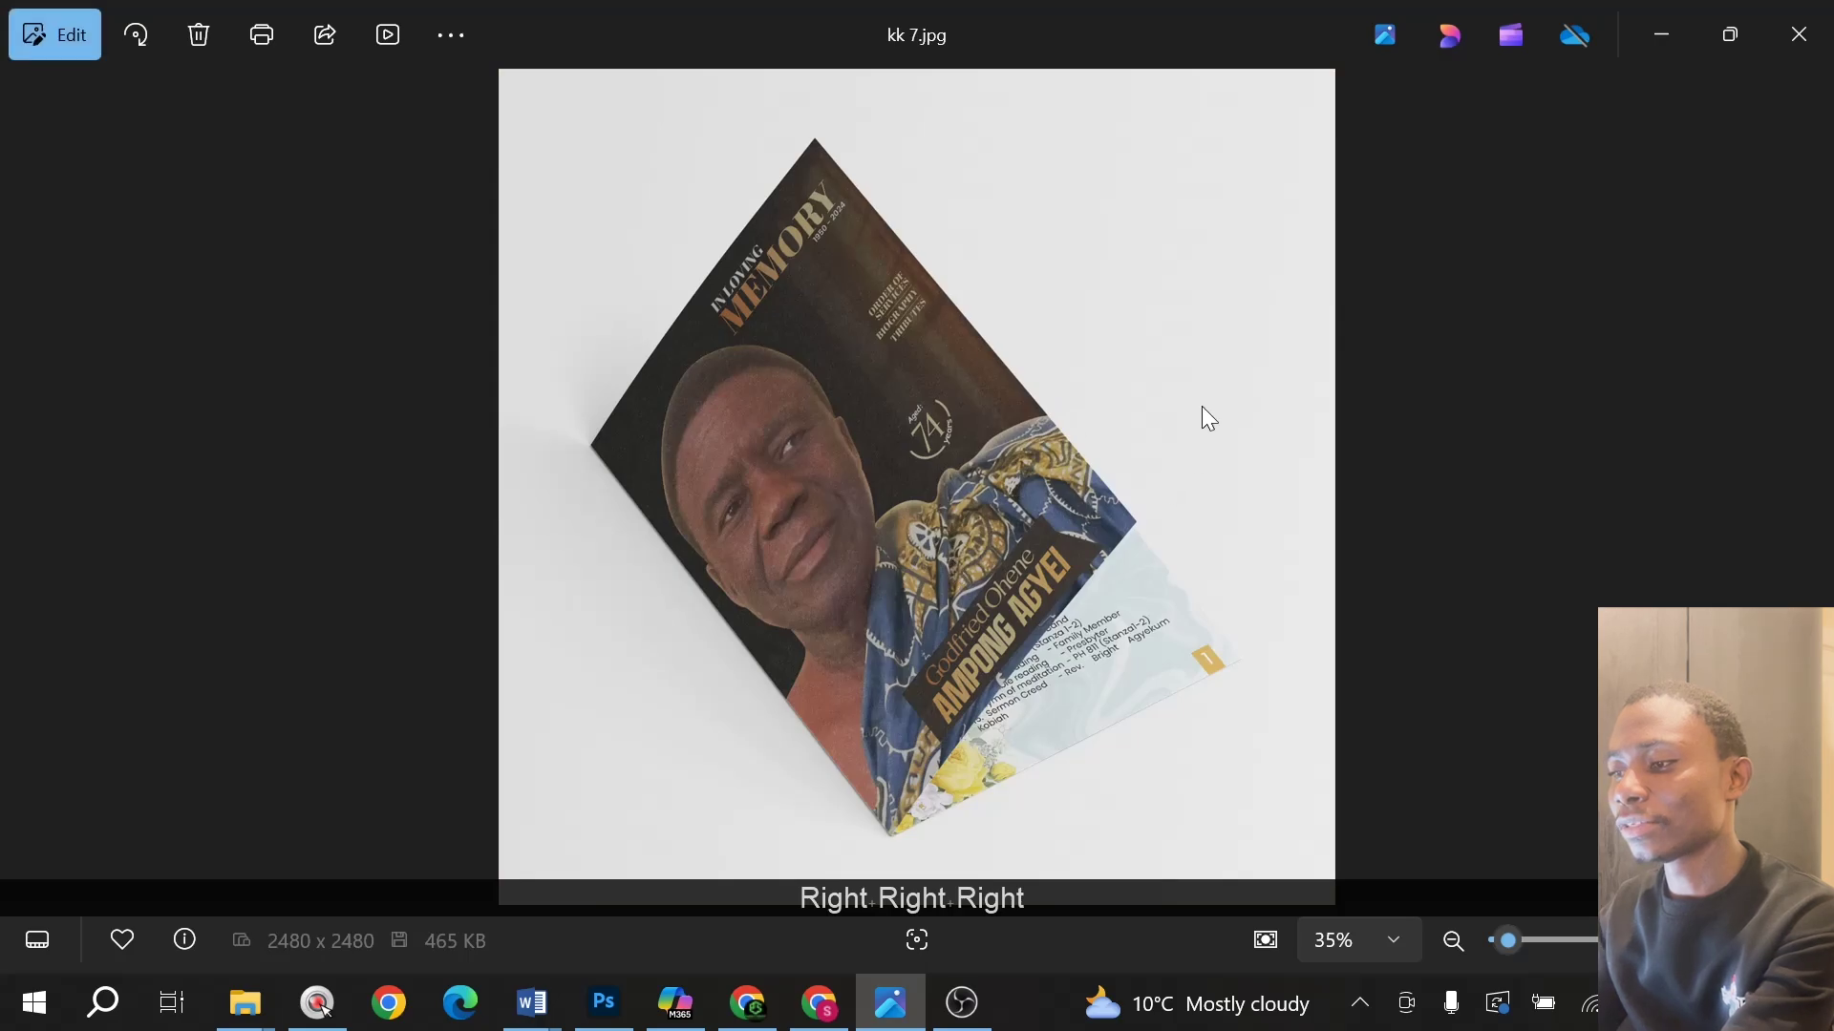
key("Right")
key("Right")
key("Right")
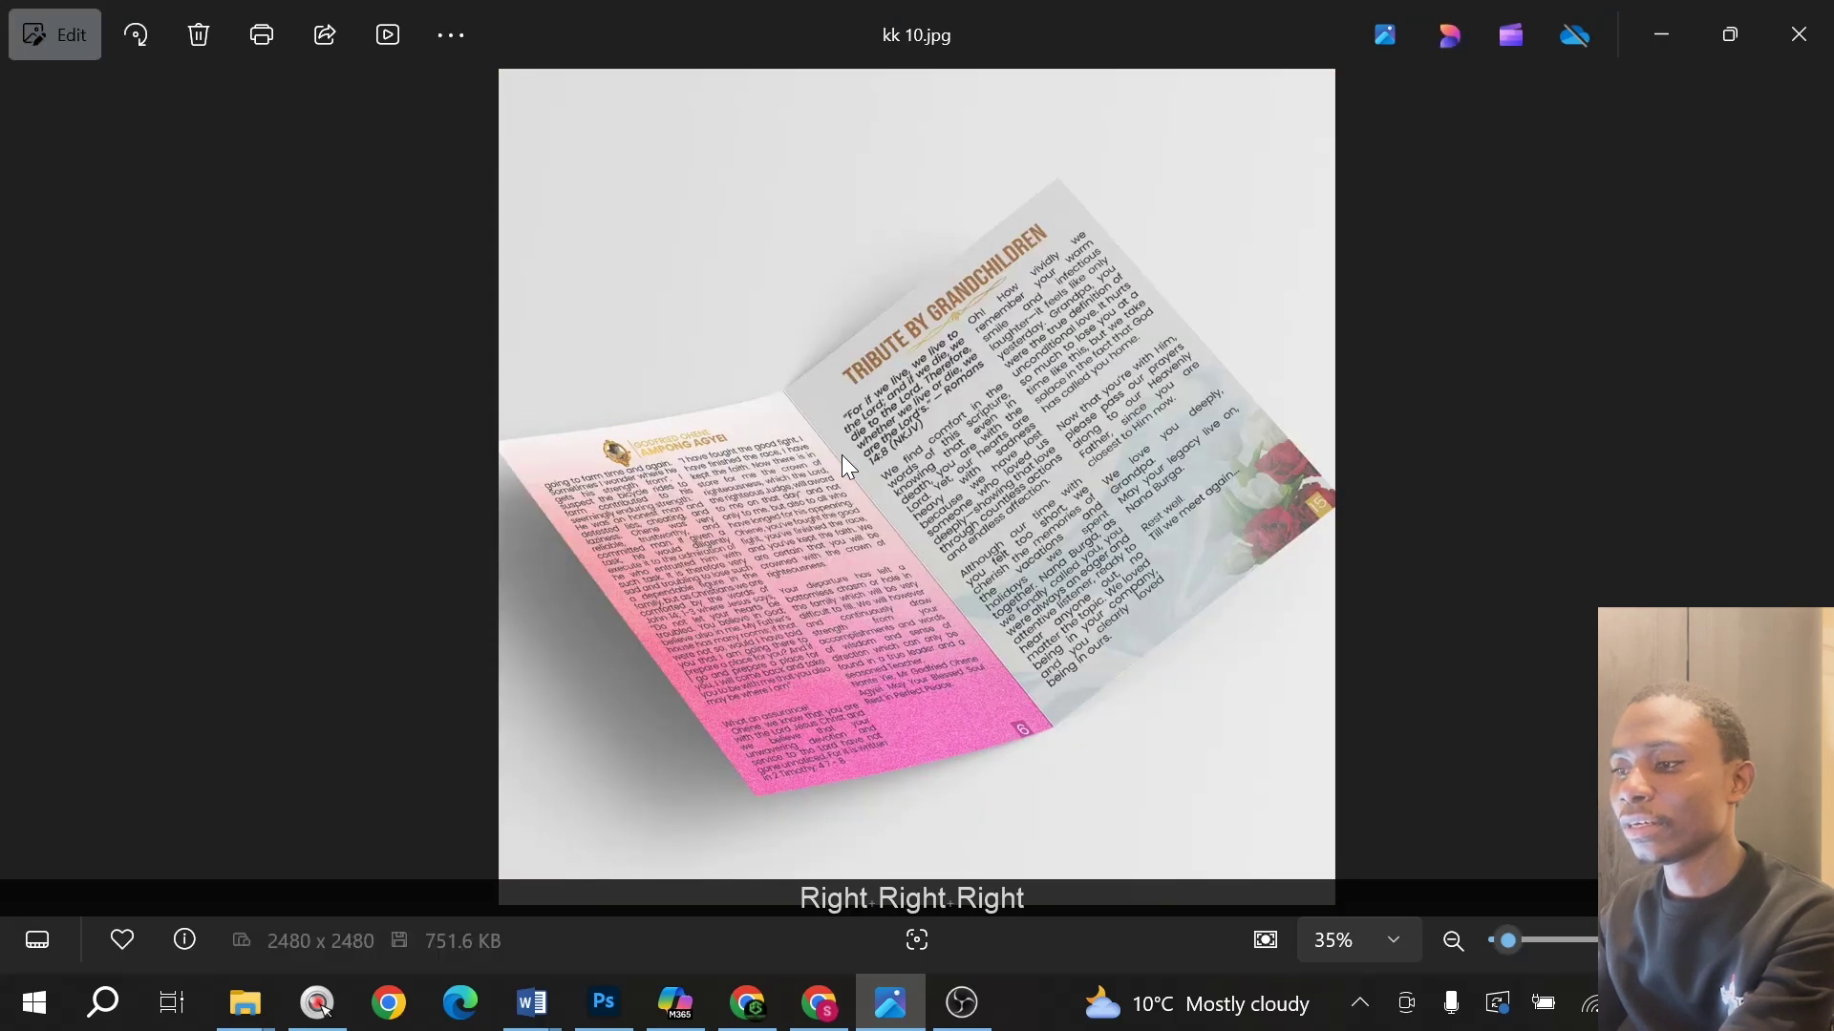
key("Right")
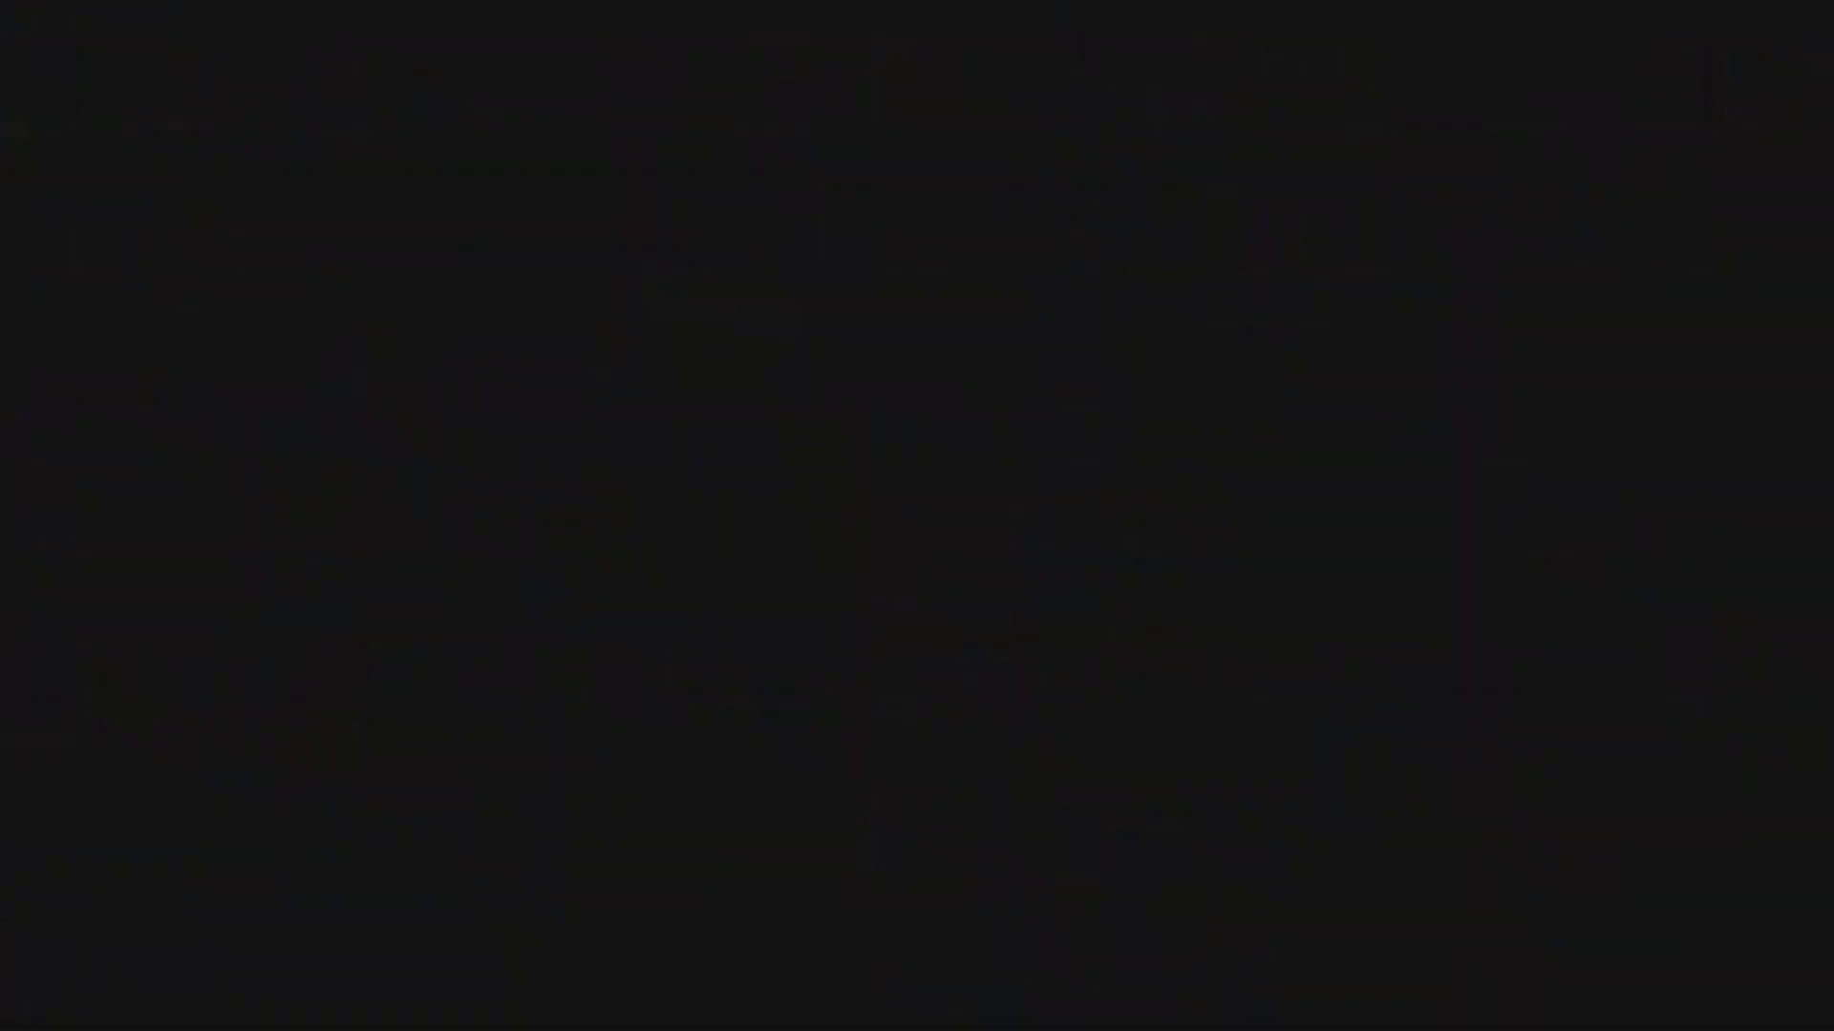
key("Right")
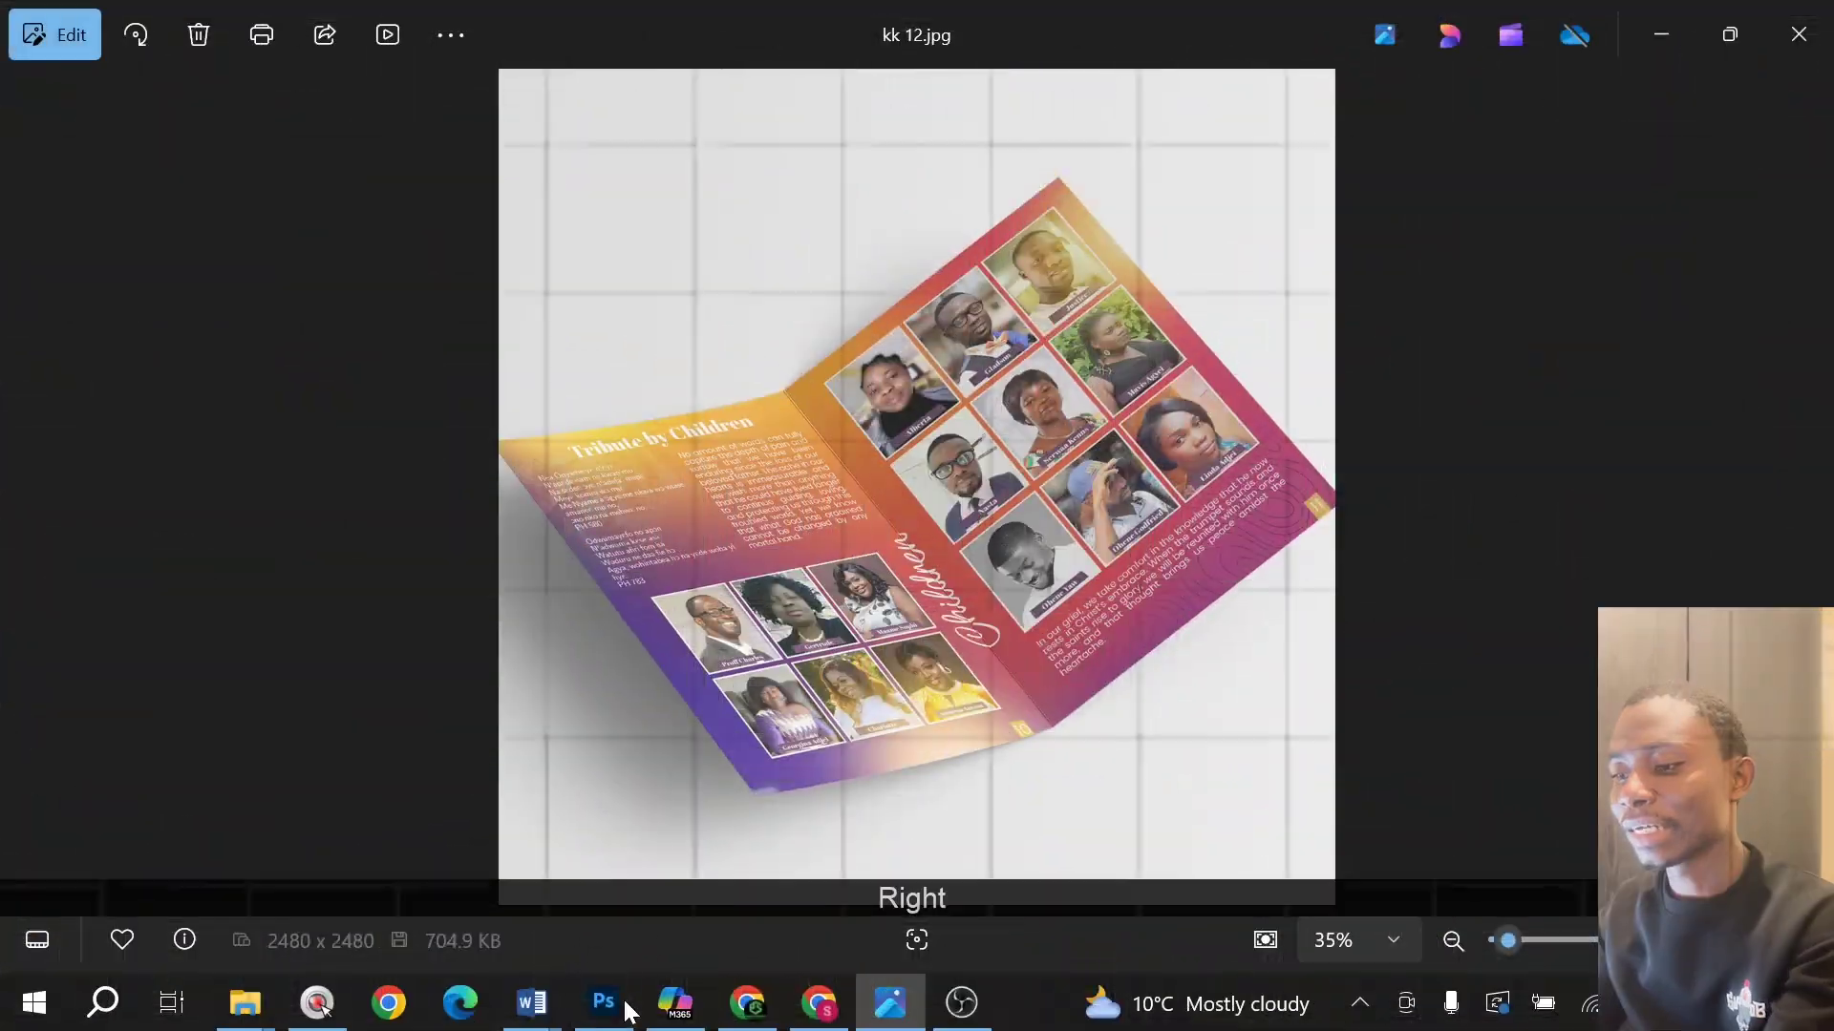
Step: Switch to Chrome and examine the 5 UNIQUE TEMPLATE product page on Selar, including its brochure previews and price
left_click(616, 1010)
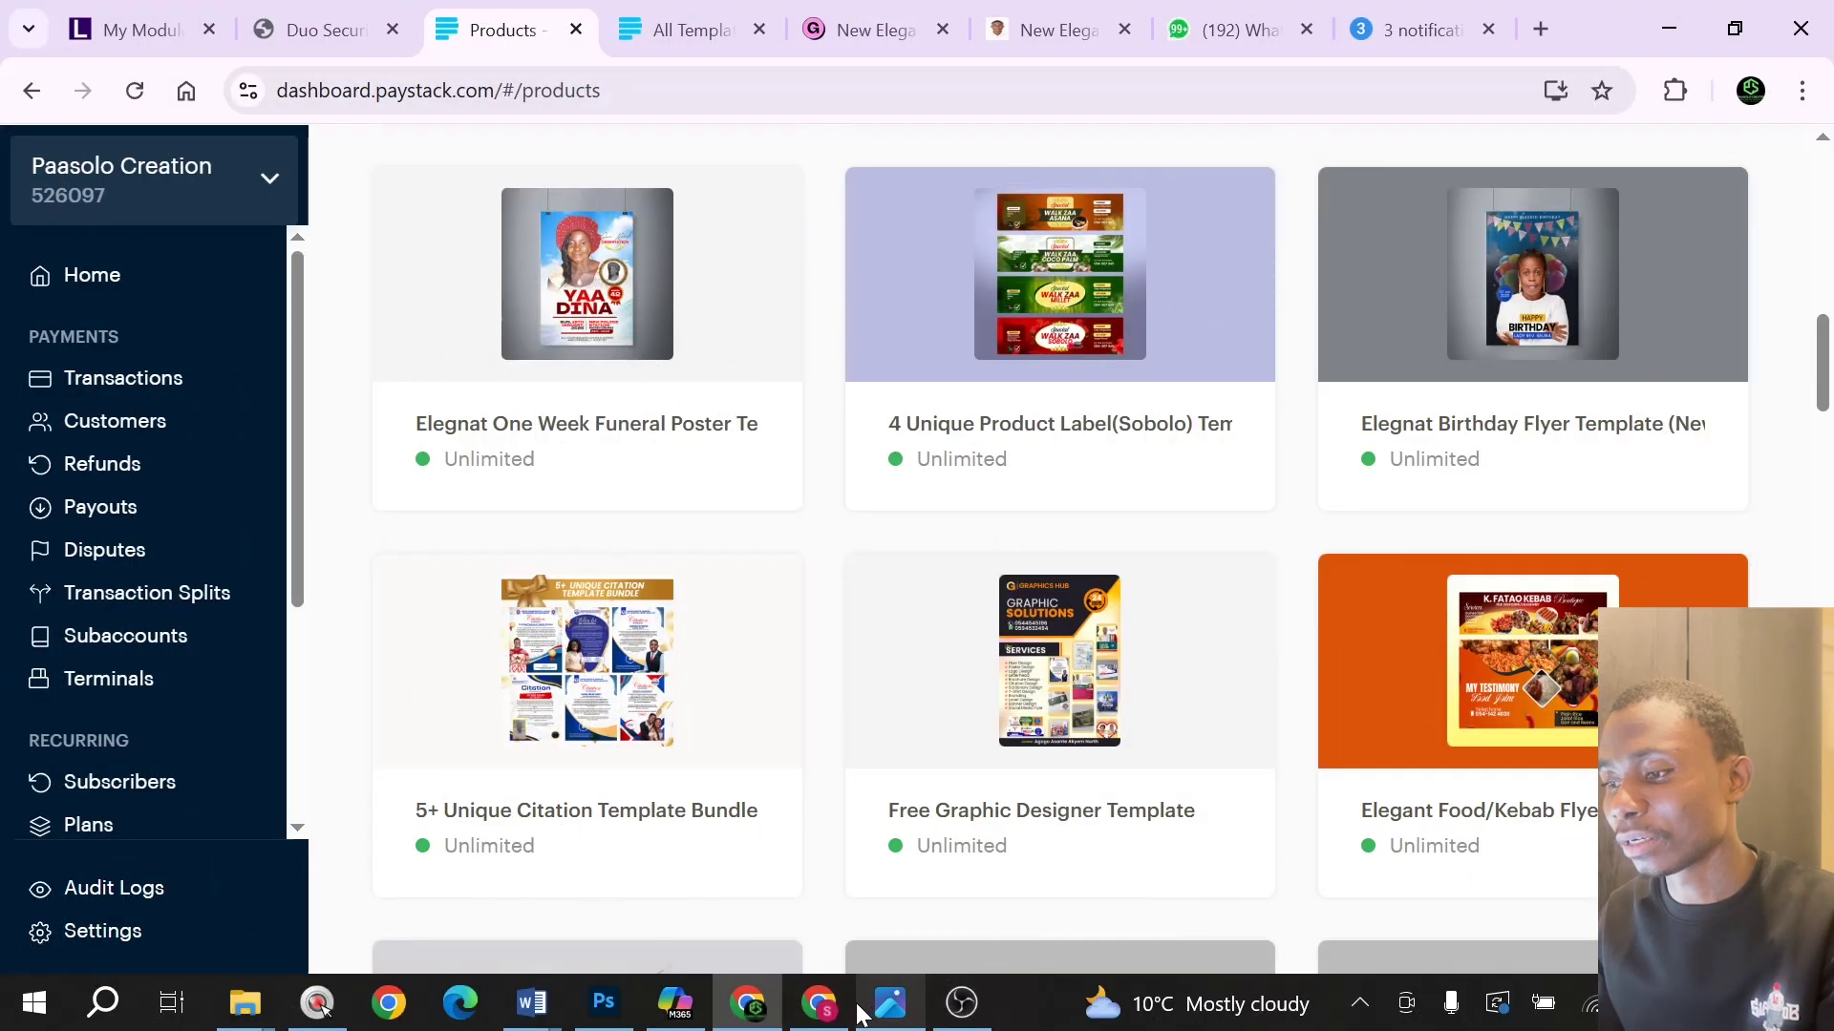
left_click(853, 1008)
scroll(874, 403, "up", 2)
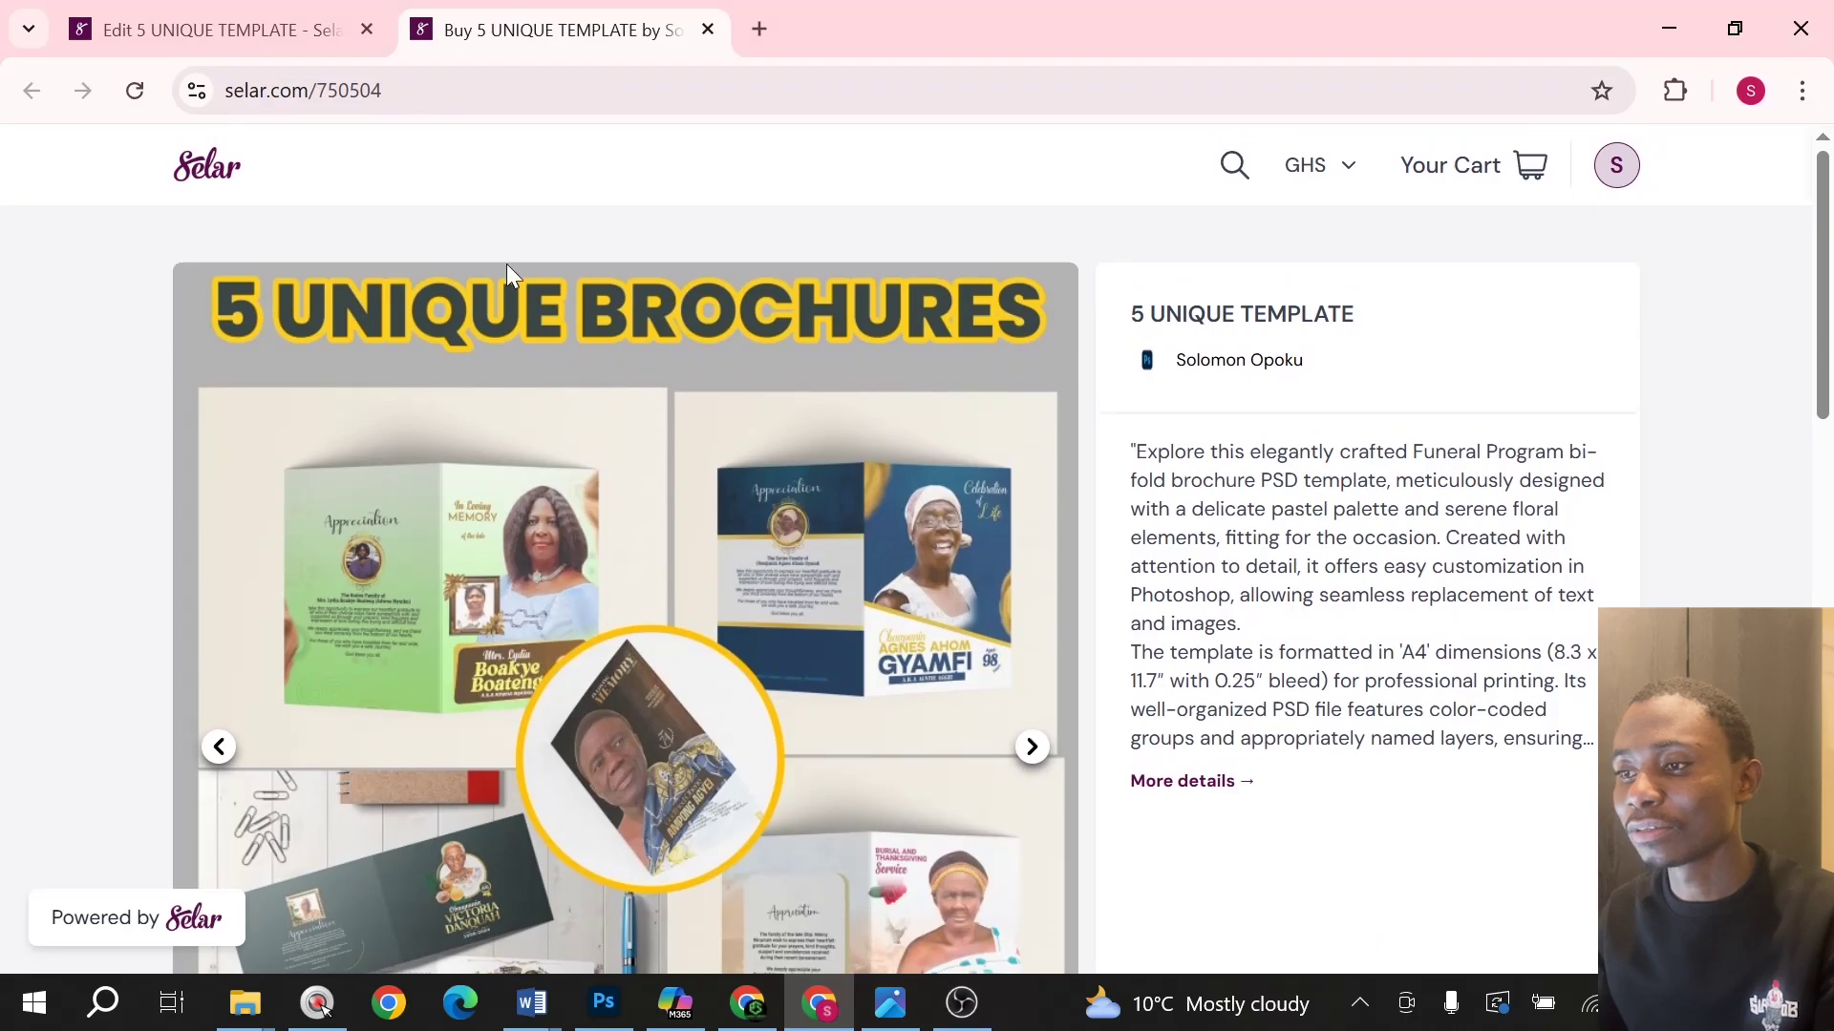
scroll(712, 455, "down", 5)
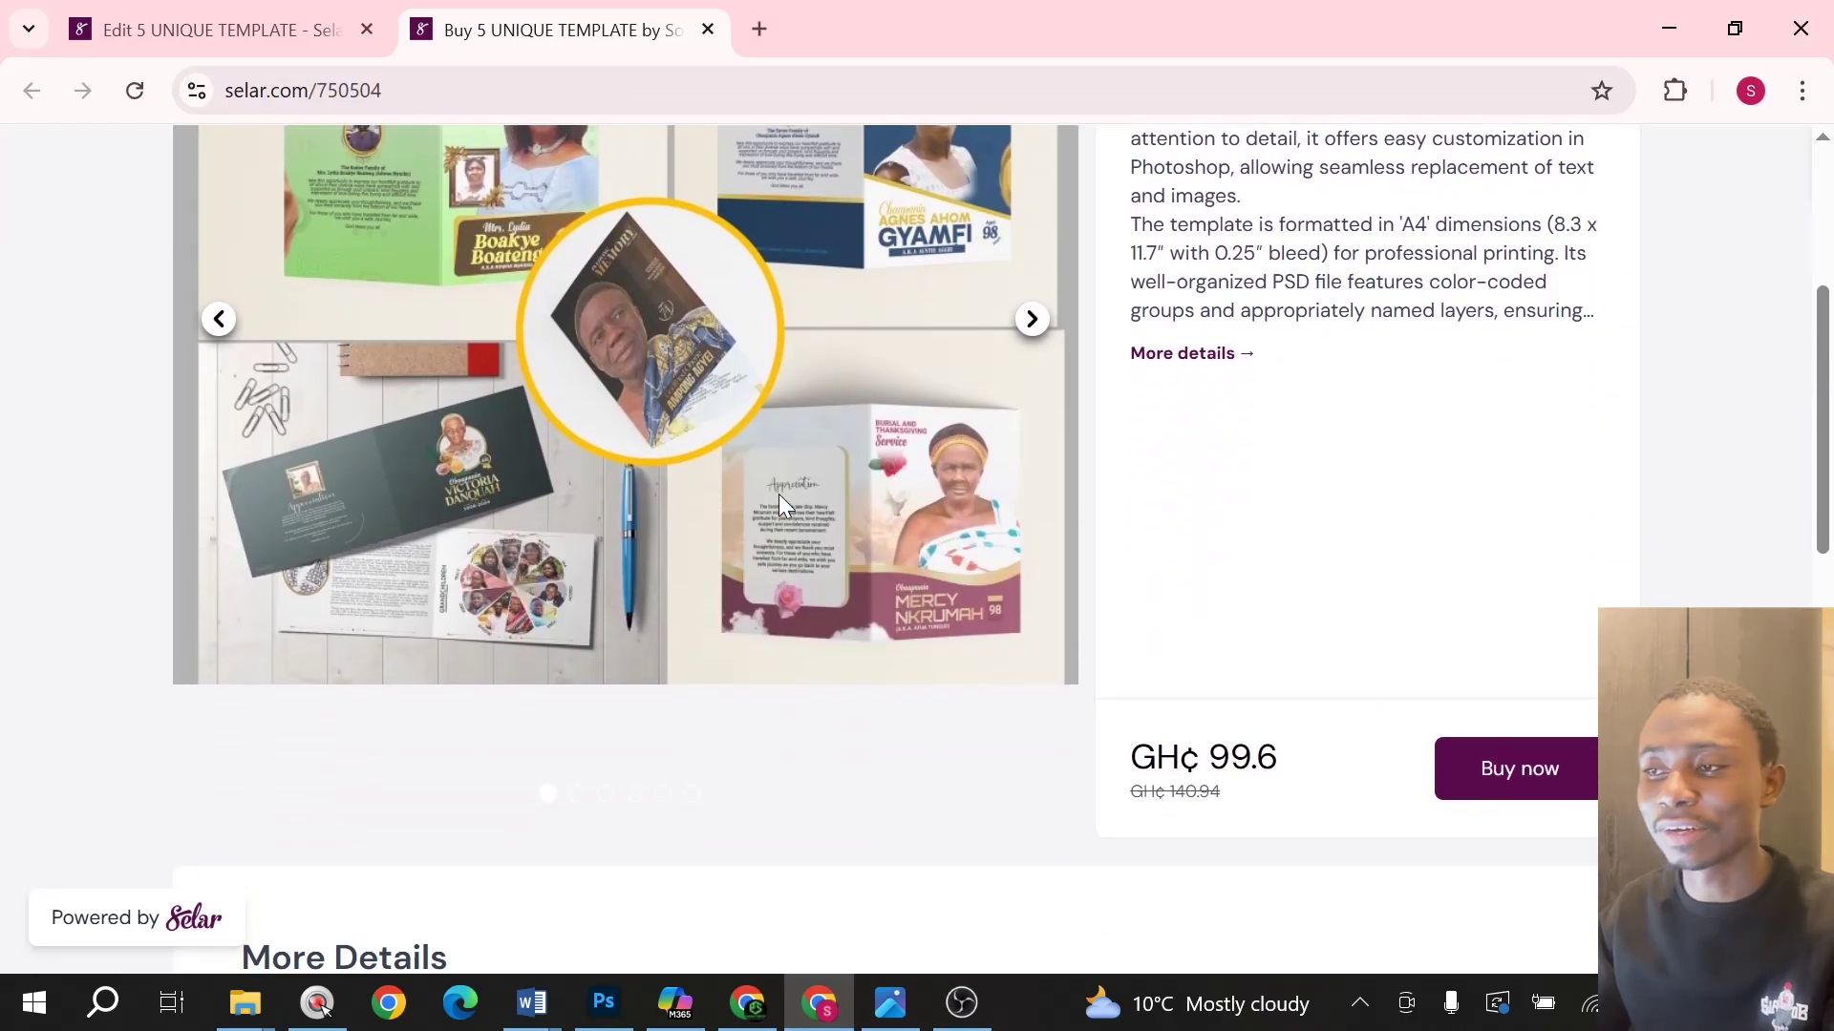
scroll(764, 448, "up", 5)
left_click(286, 90)
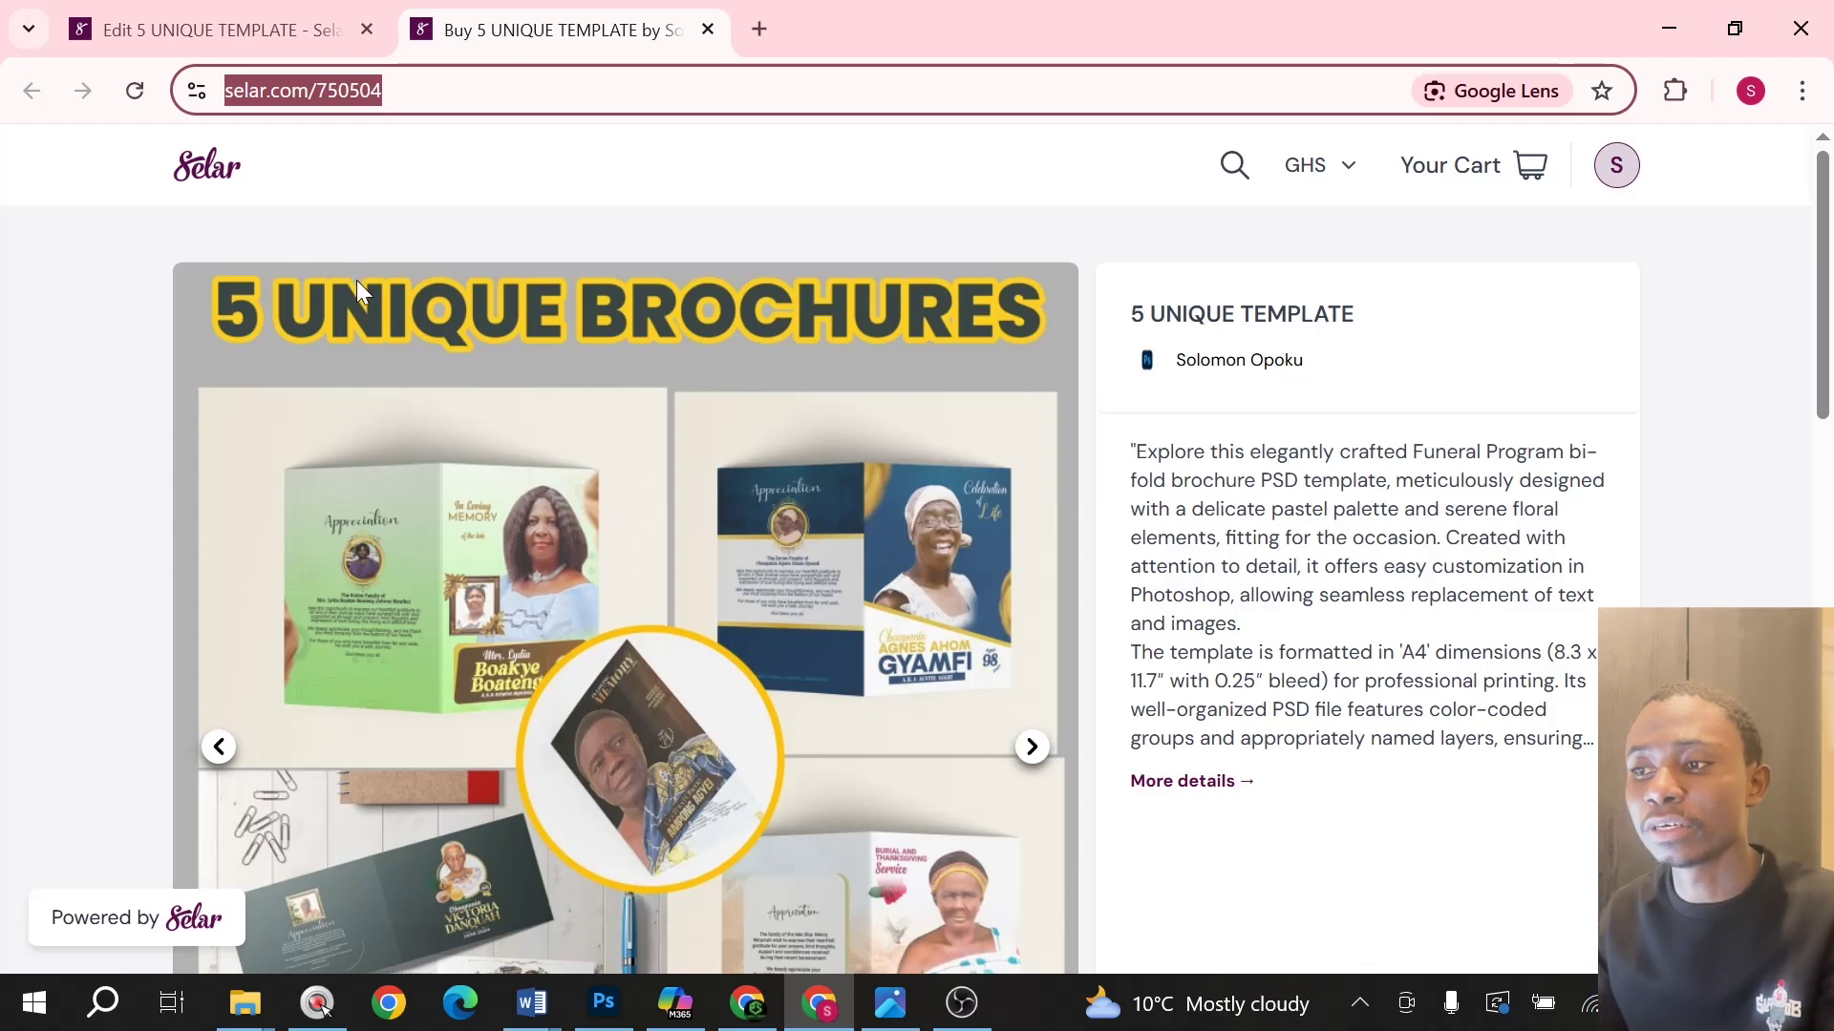
scroll(445, 416, "down", 3)
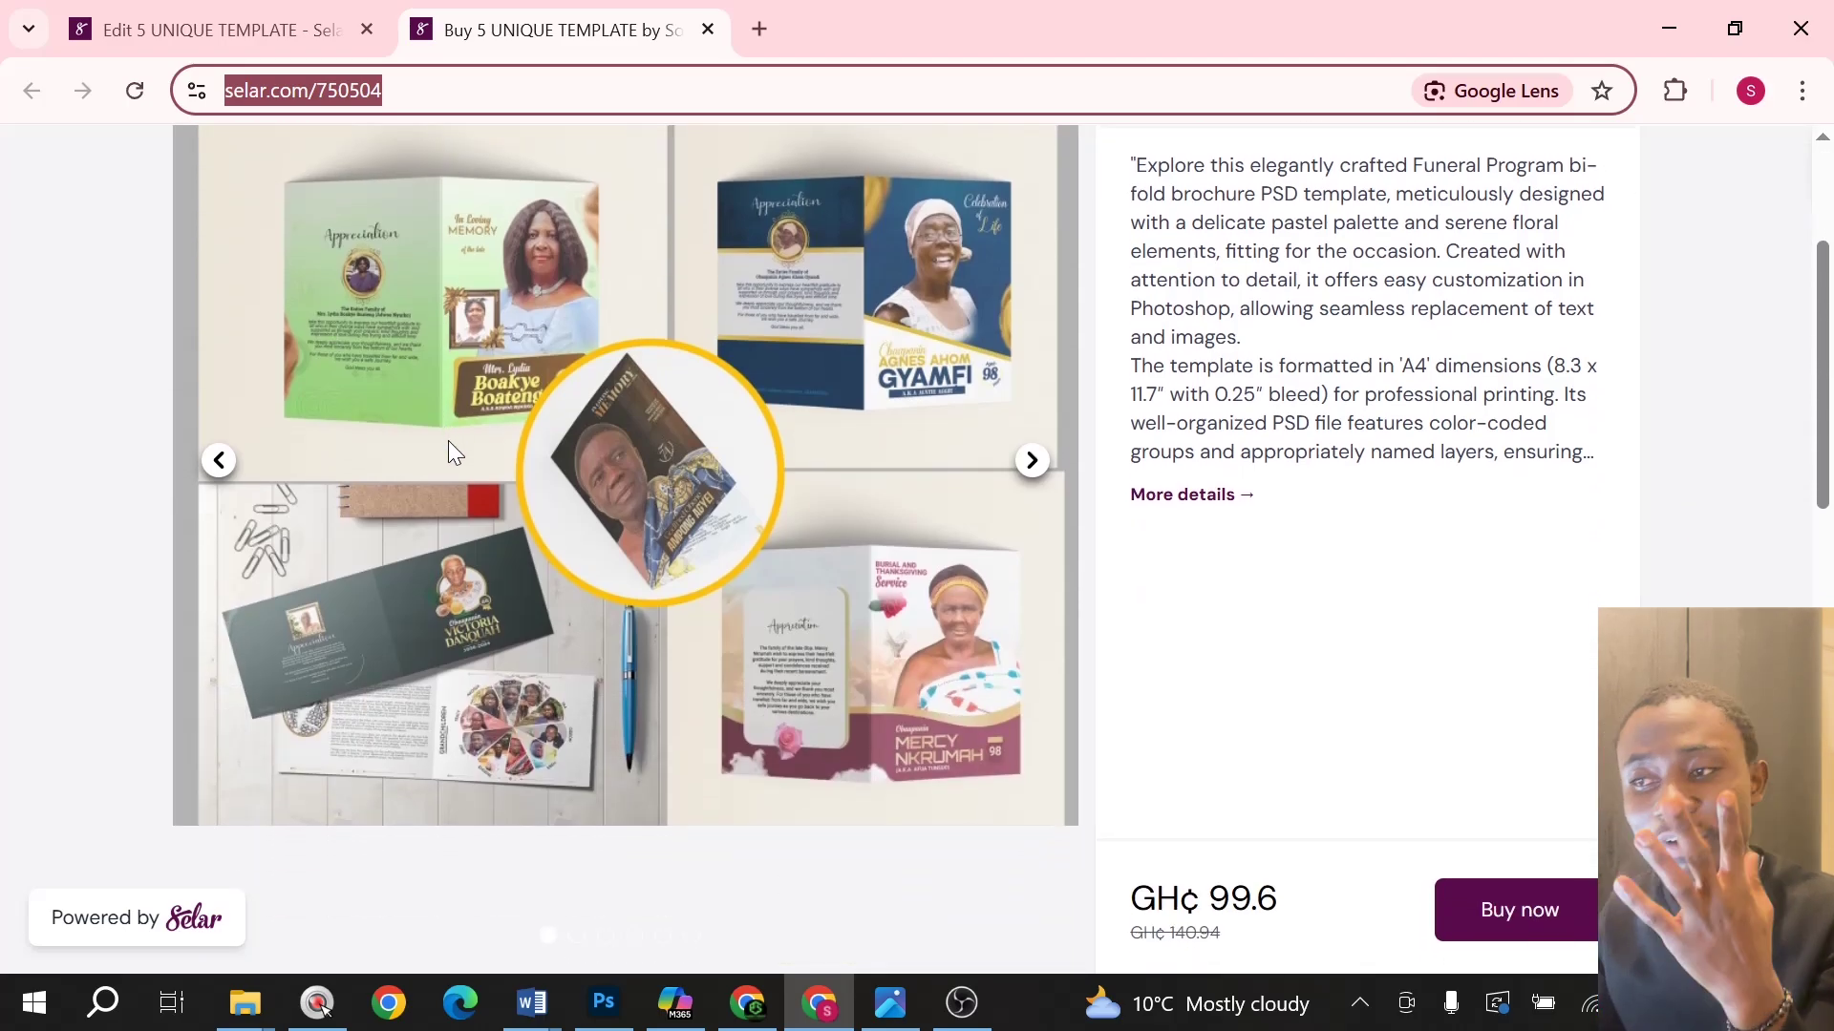
scroll(449, 454, "up", 2)
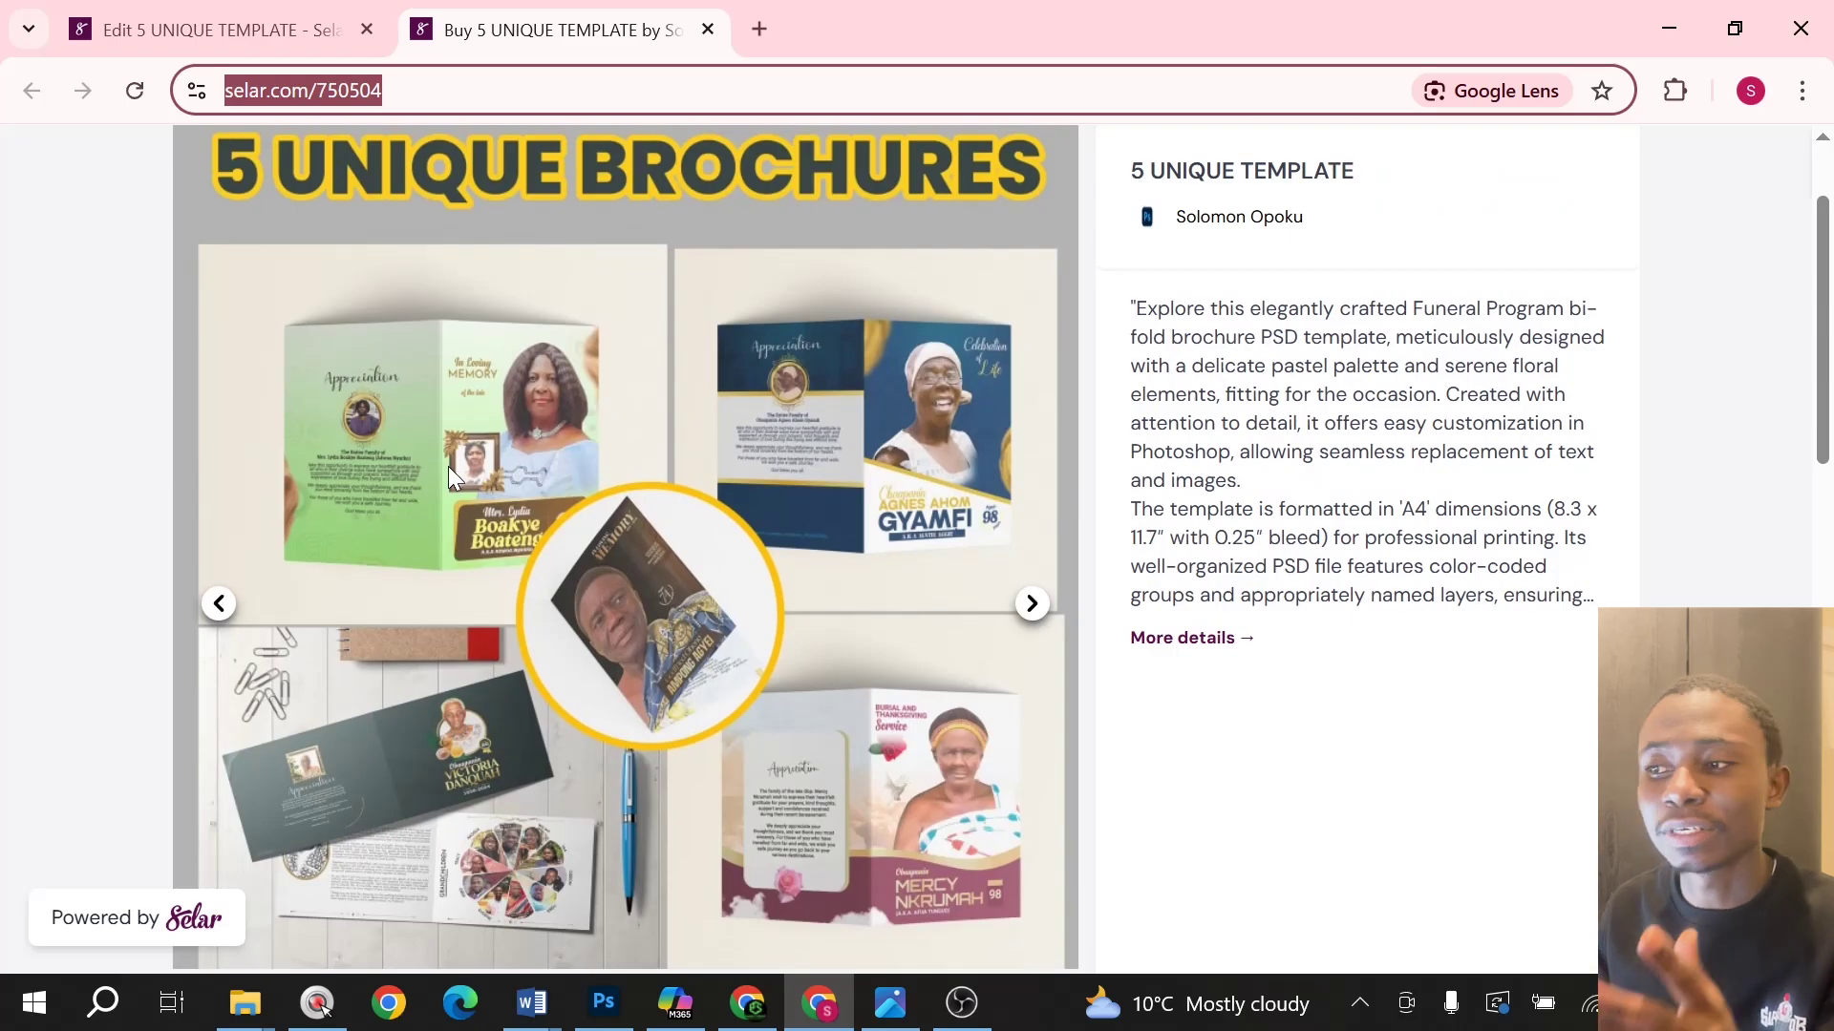
scroll(448, 467, "up", 2)
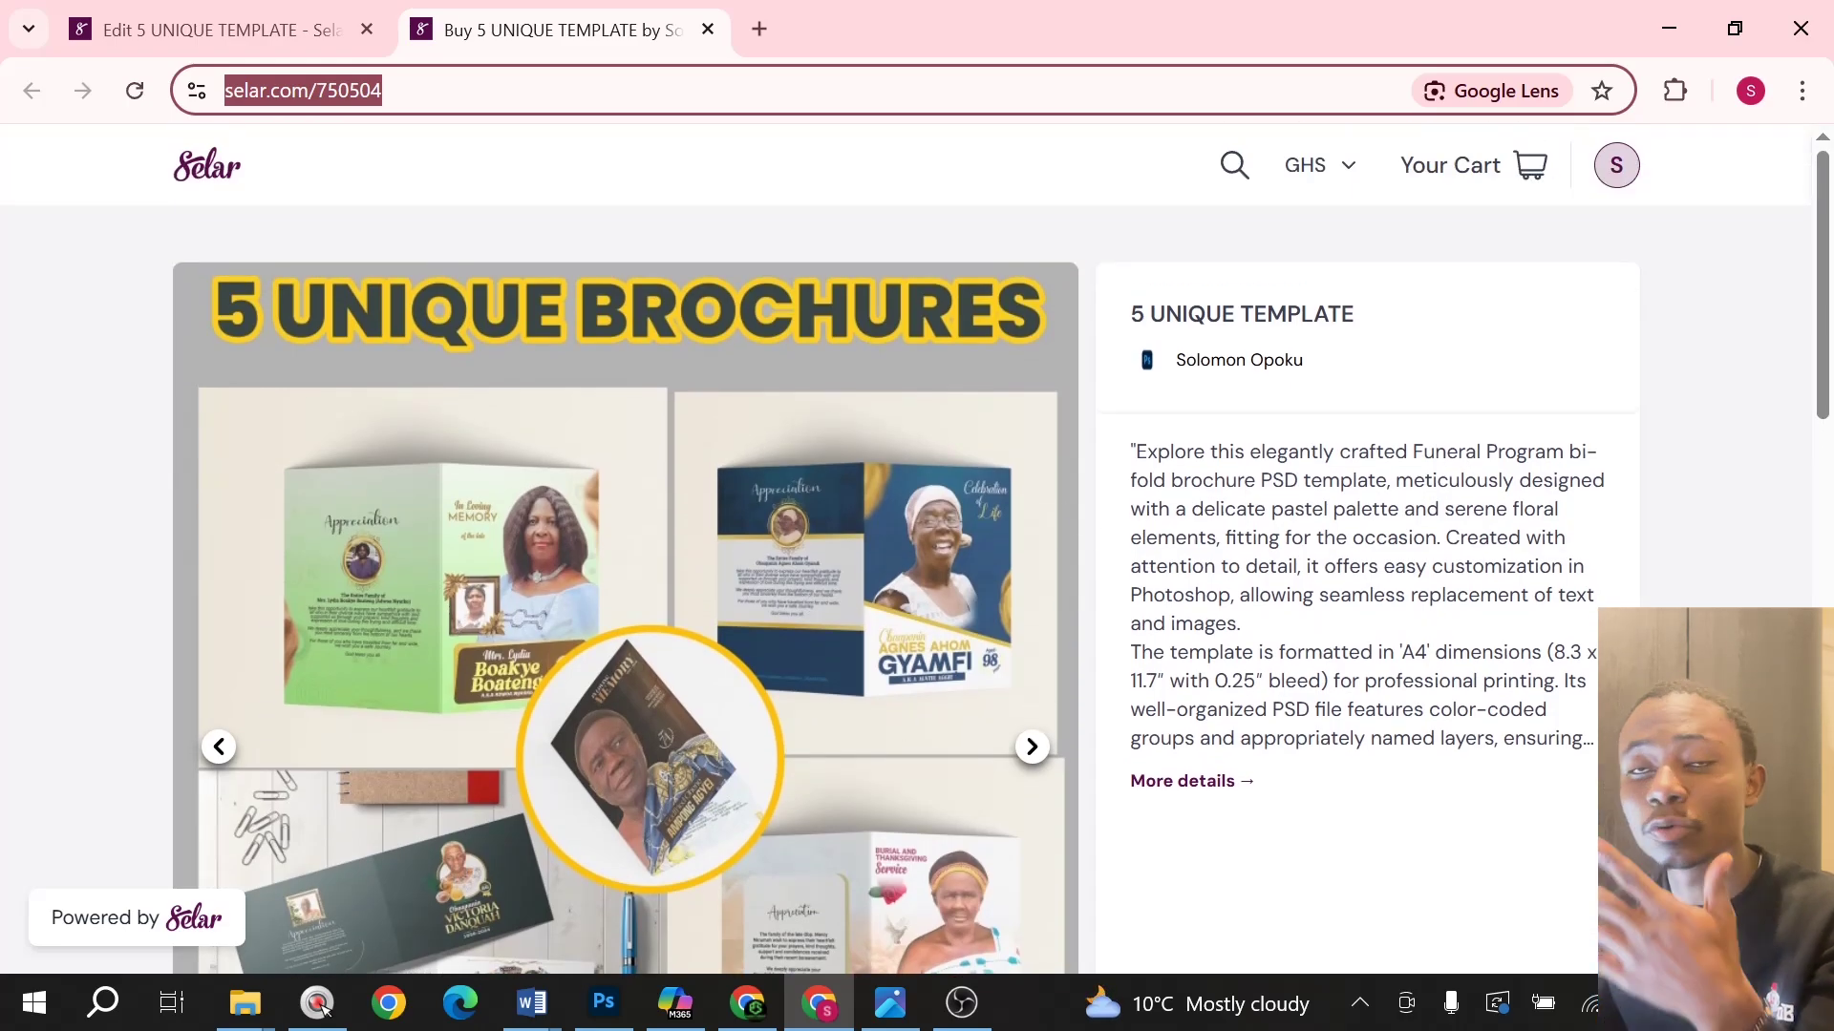
scroll(1140, 535, "down", 5)
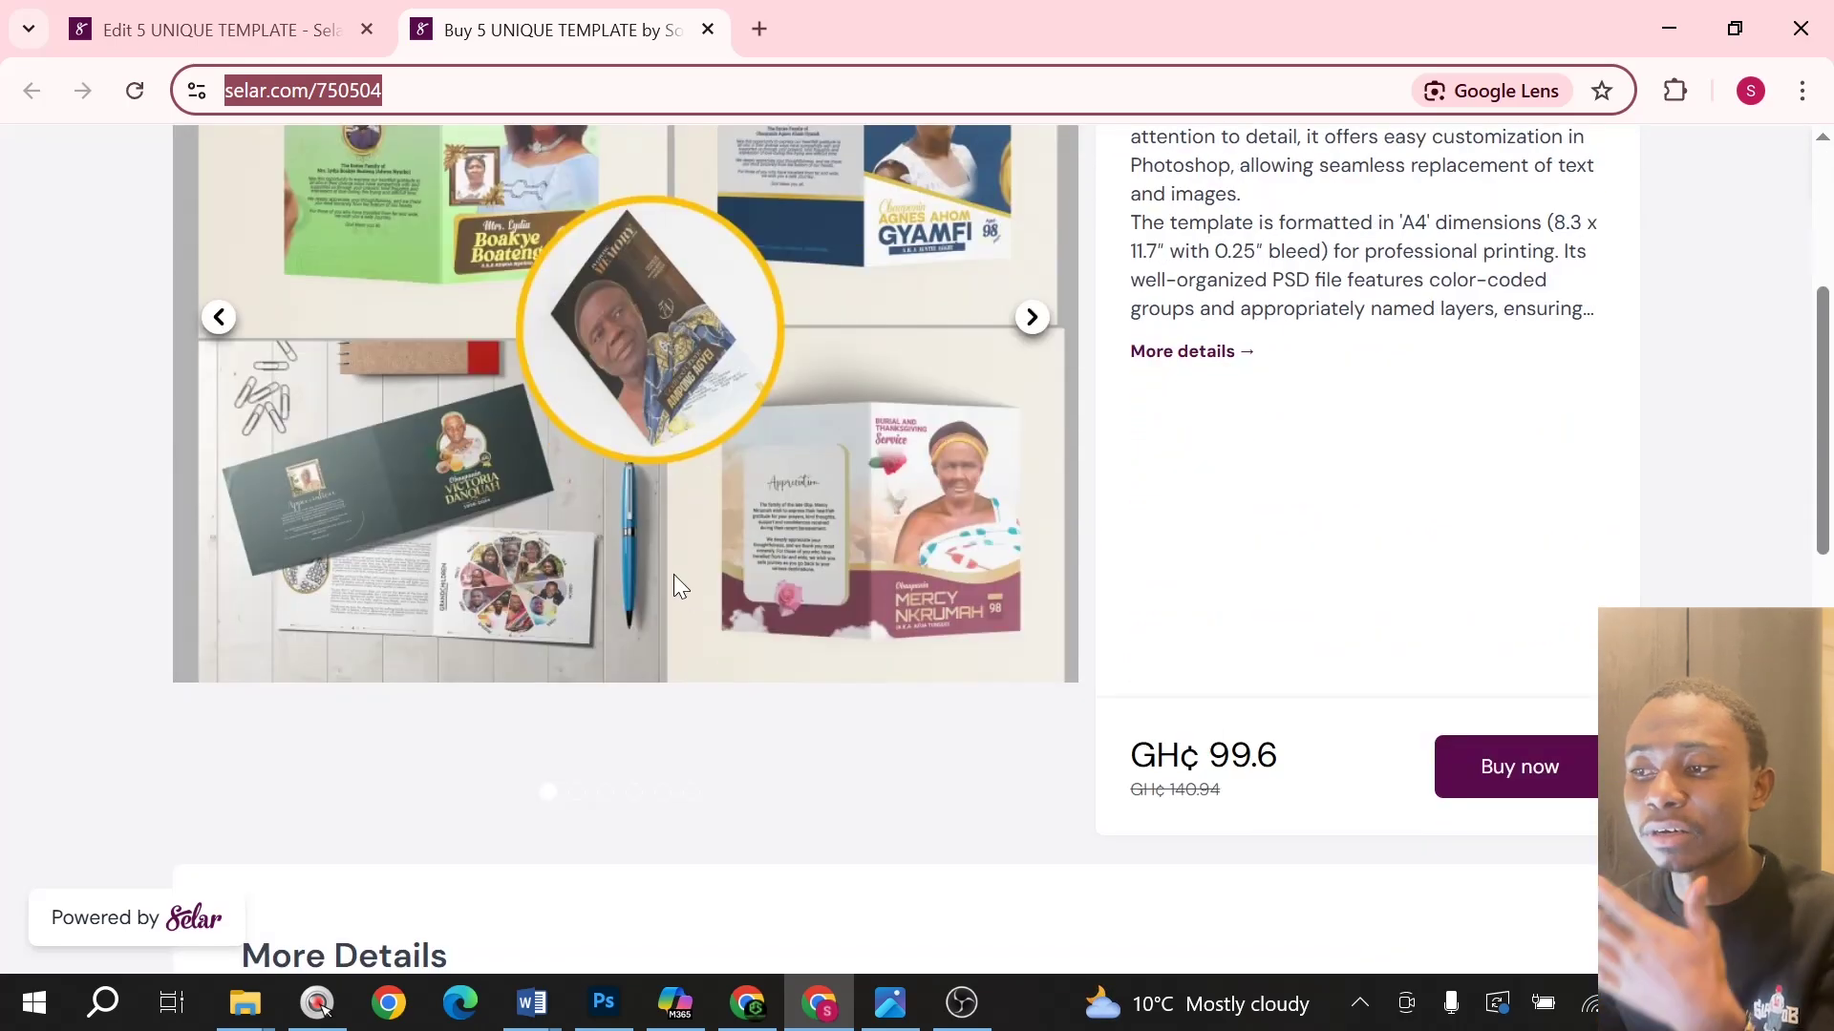
scroll(677, 584, "up", 3)
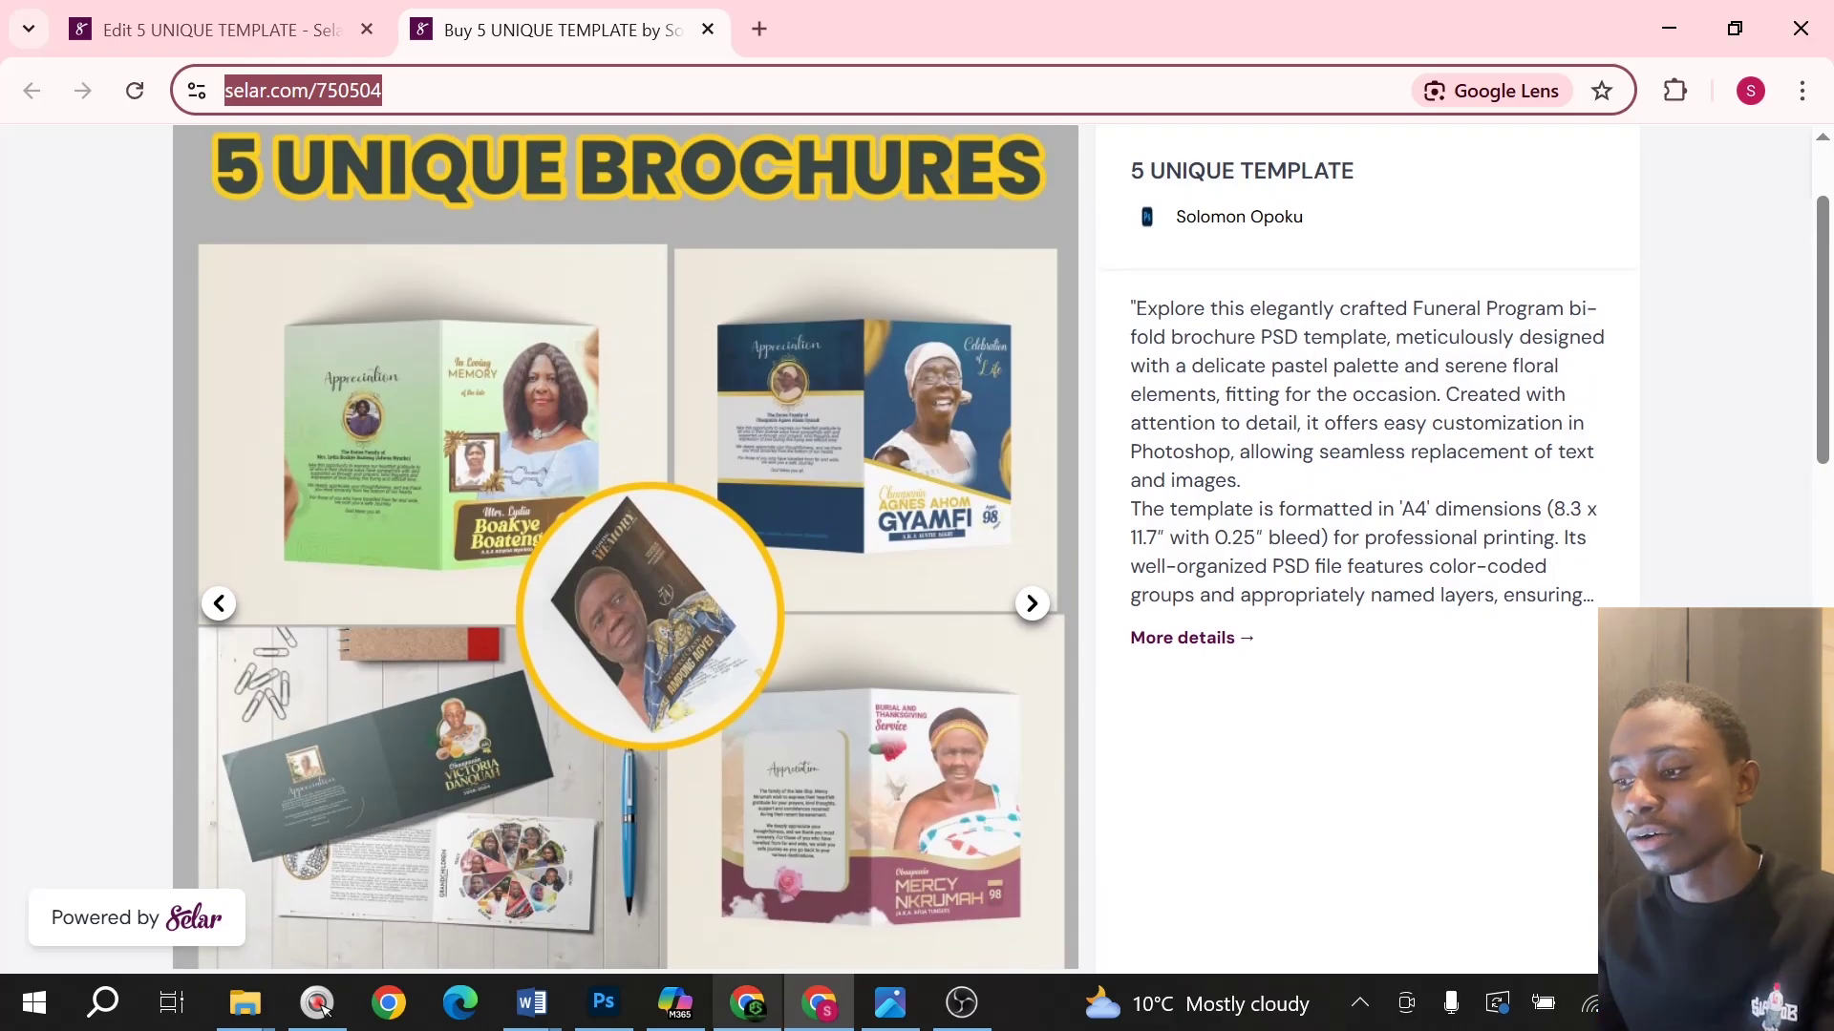
Step: Switch to the Paystack browser window and browse the templates offered in the All Template shop
left_click(750, 1005)
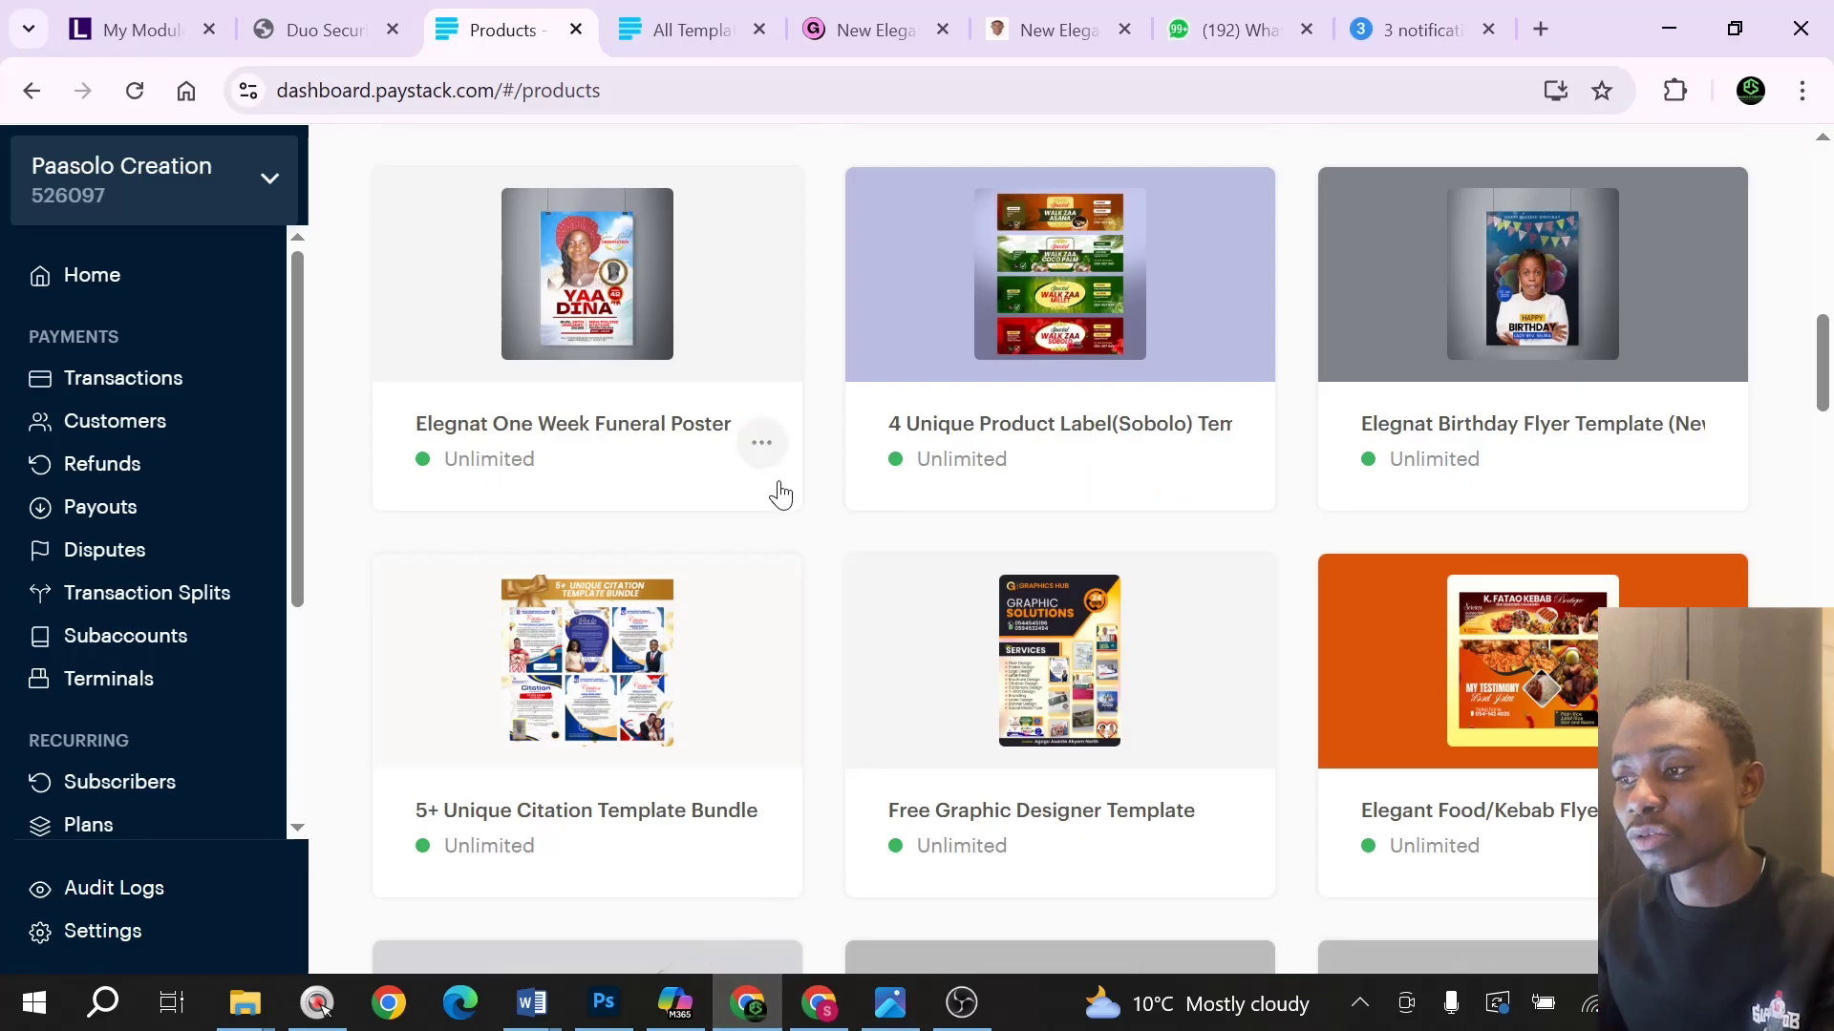
scroll(781, 495, "up", 4)
left_click(642, 13)
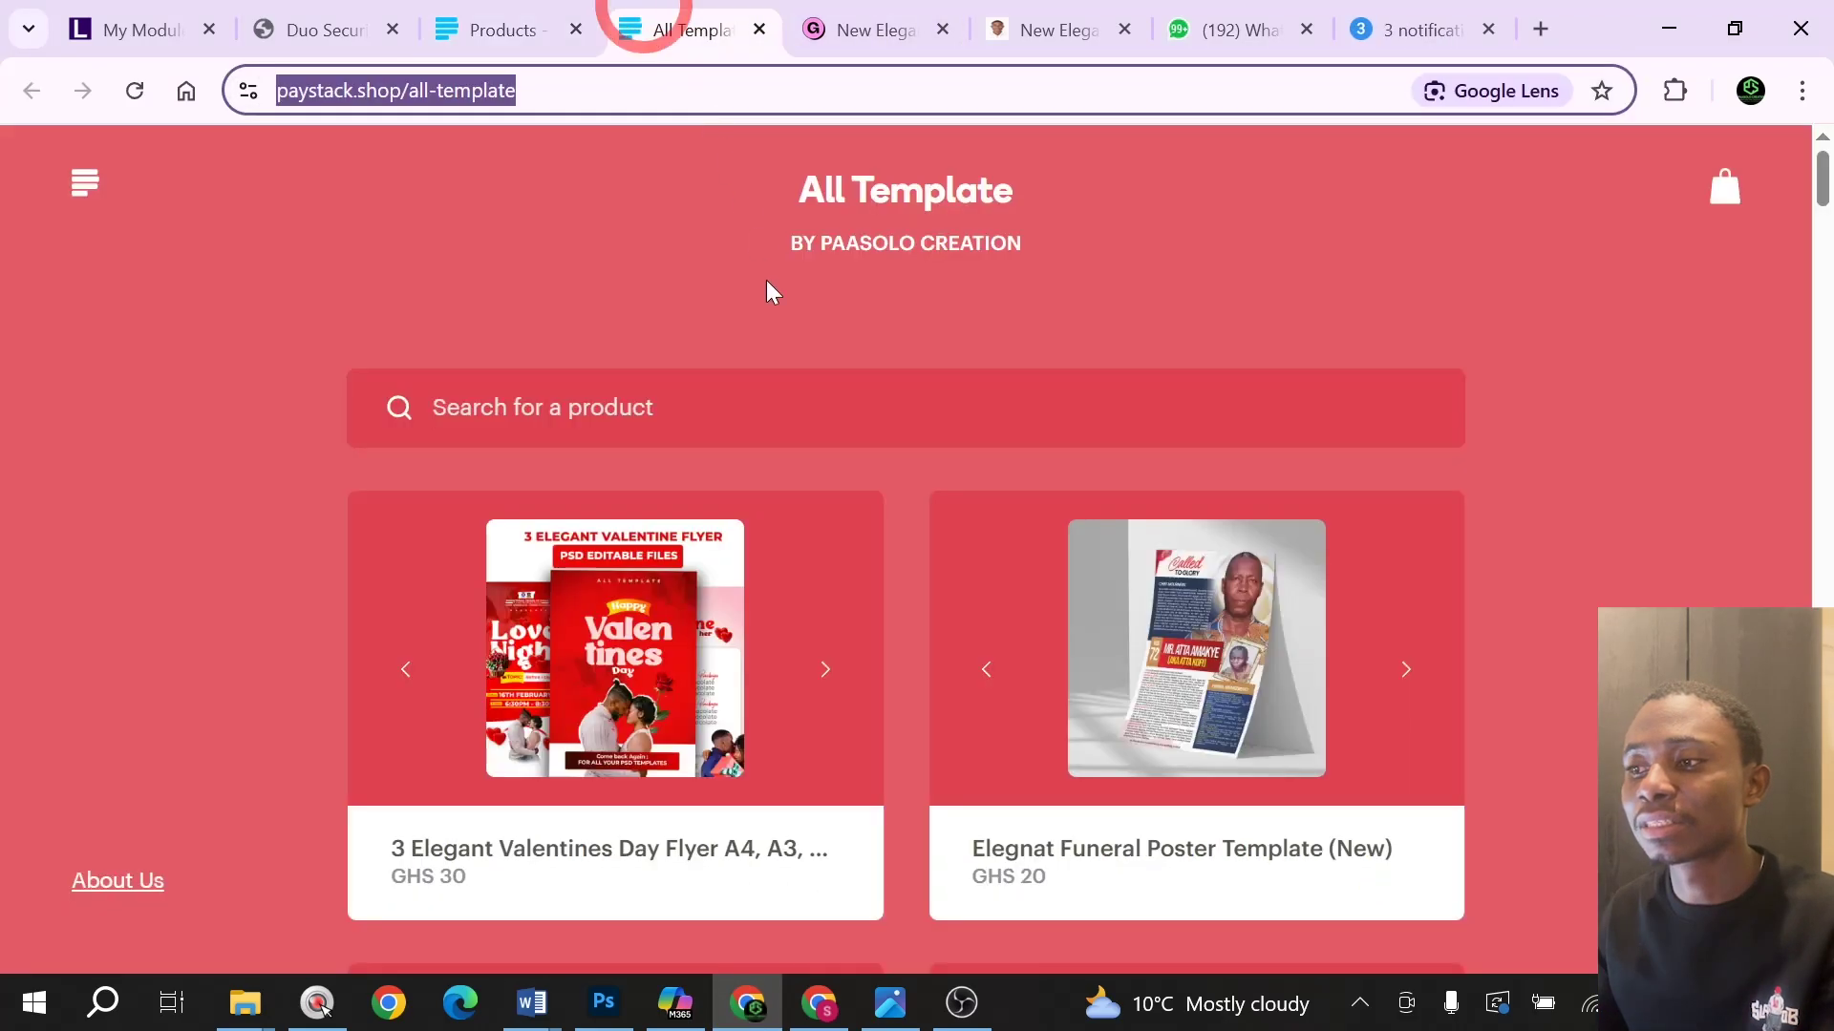
scroll(796, 478, "down", 5)
scroll(798, 505, "down", 5)
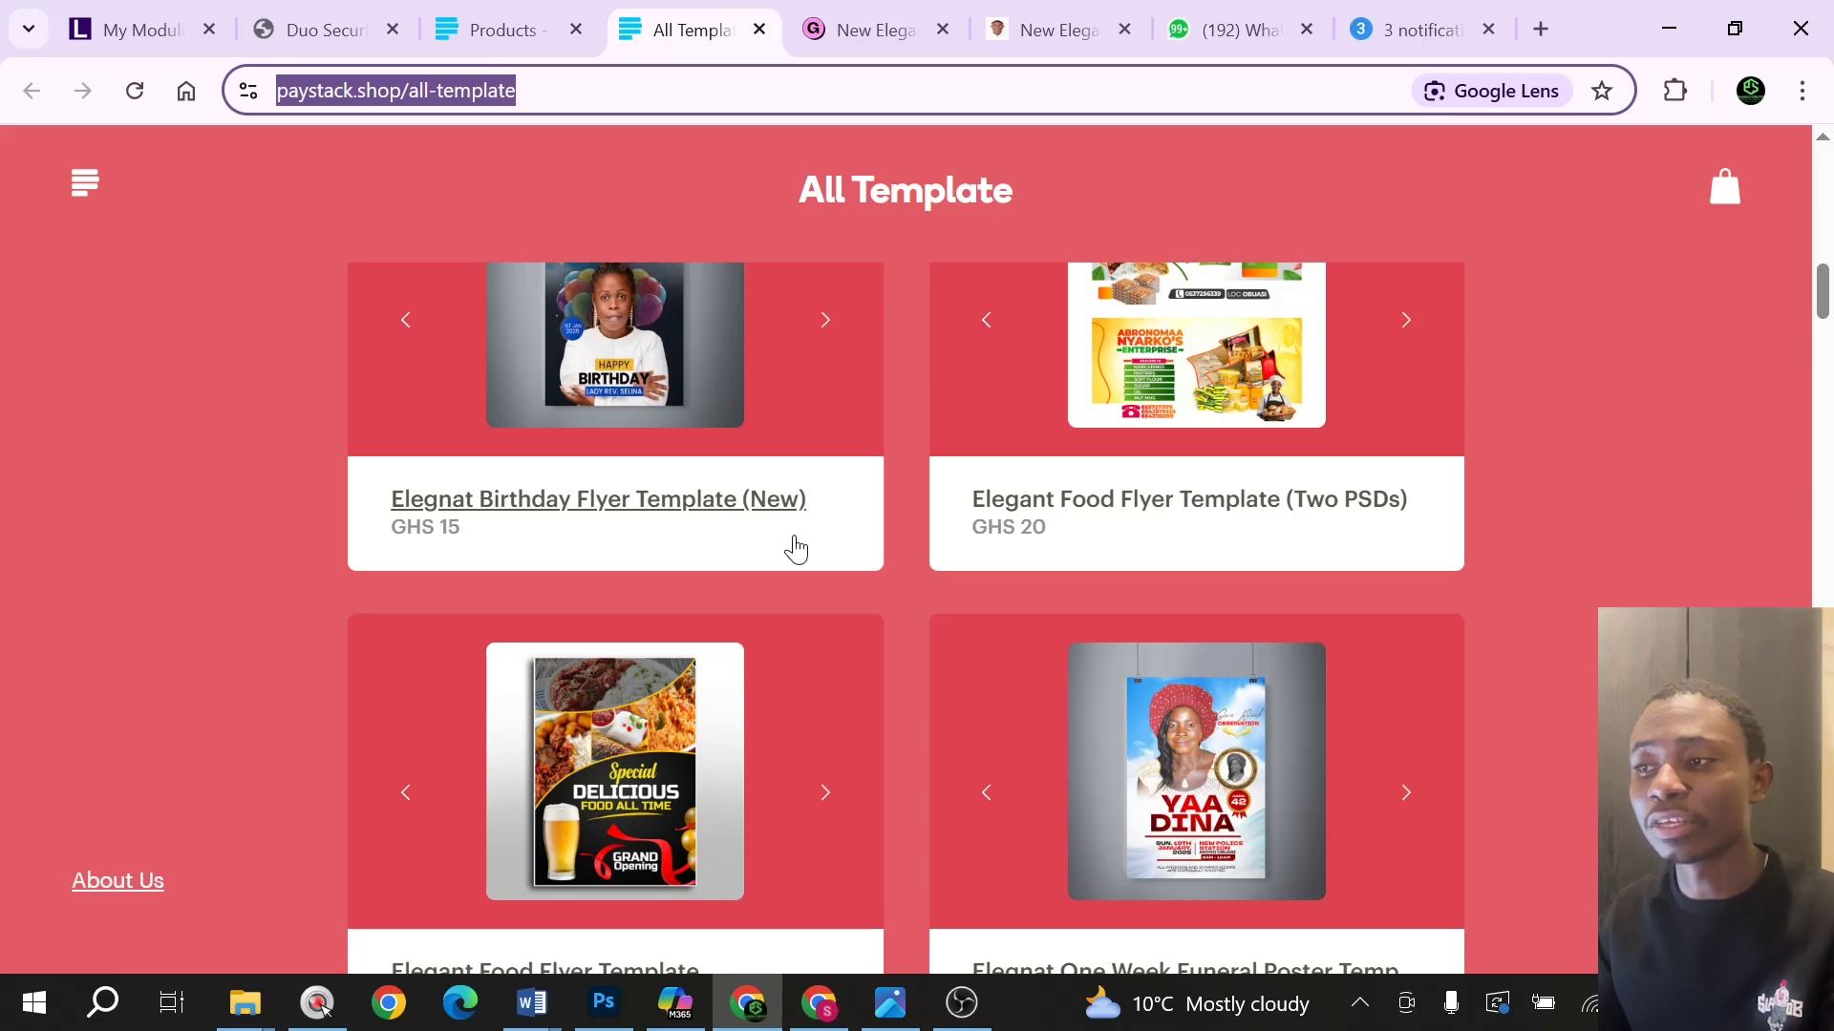
Step: Switch to Photoshop and create a new A4 print document in landscape orientation, 297 x 210 mm at 300 ppi
left_click(620, 1011)
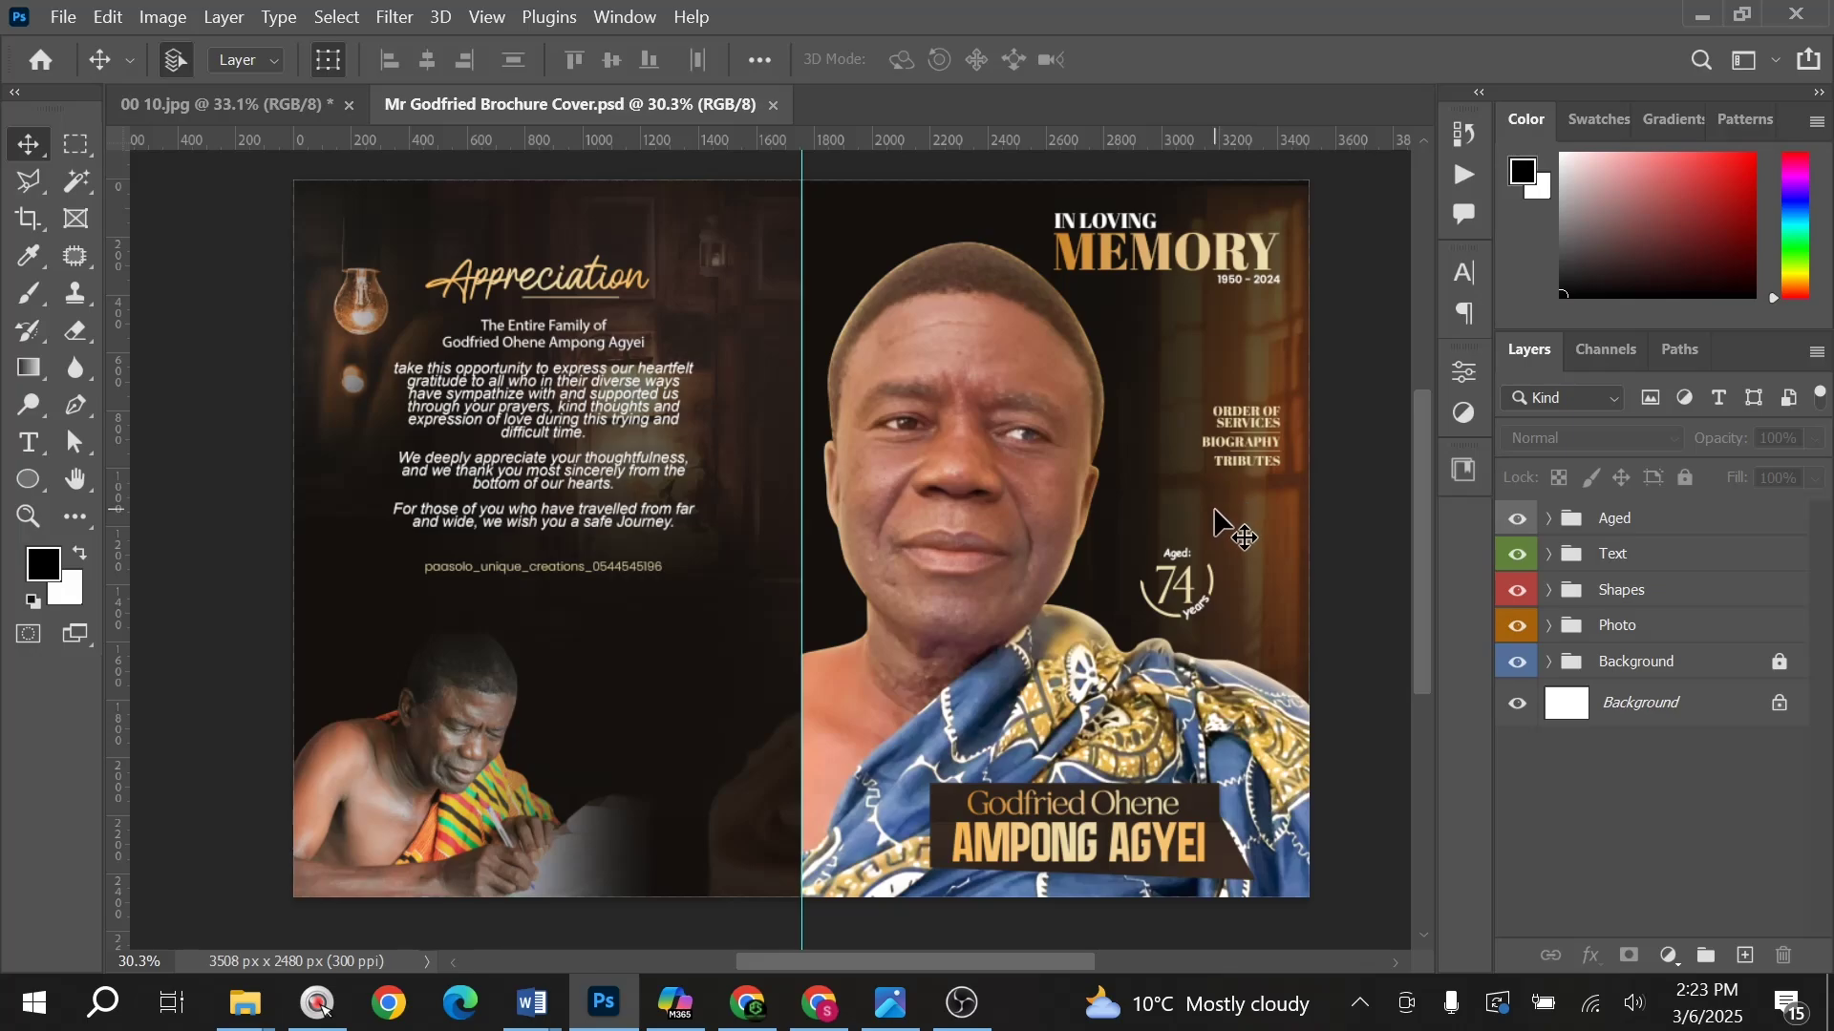
key("ctrl+n")
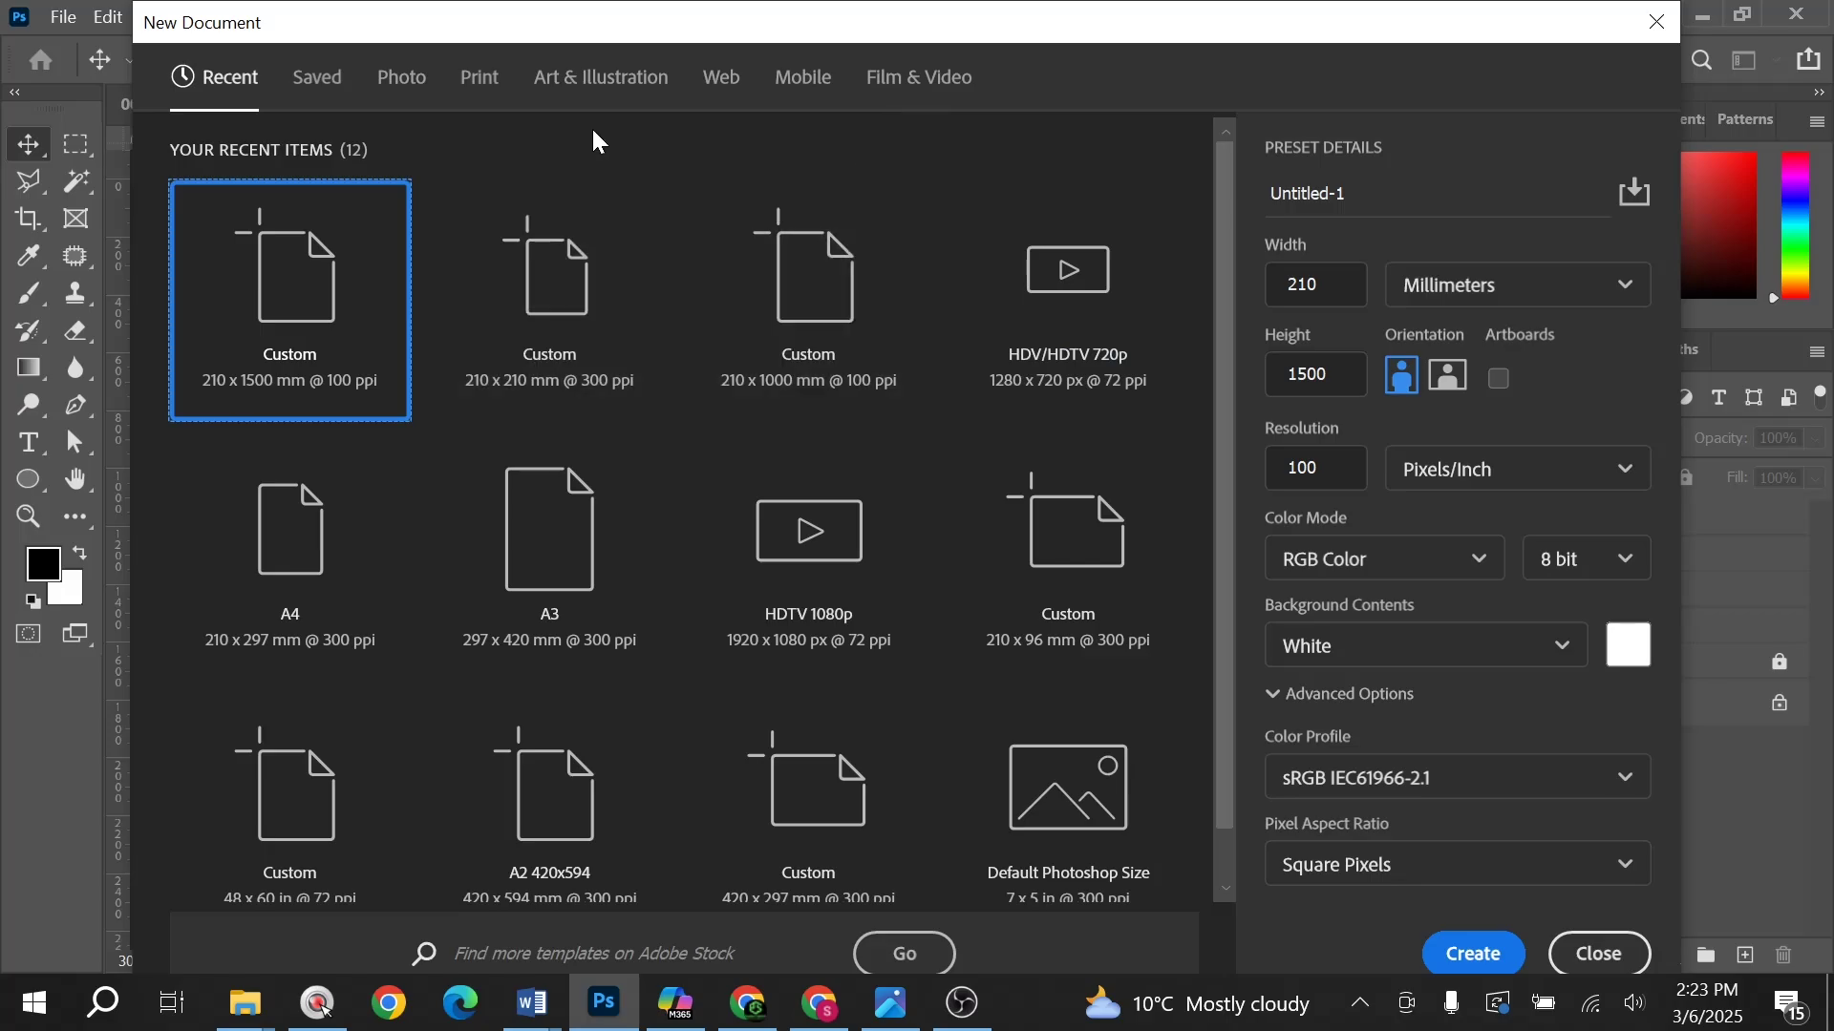
left_click(482, 78)
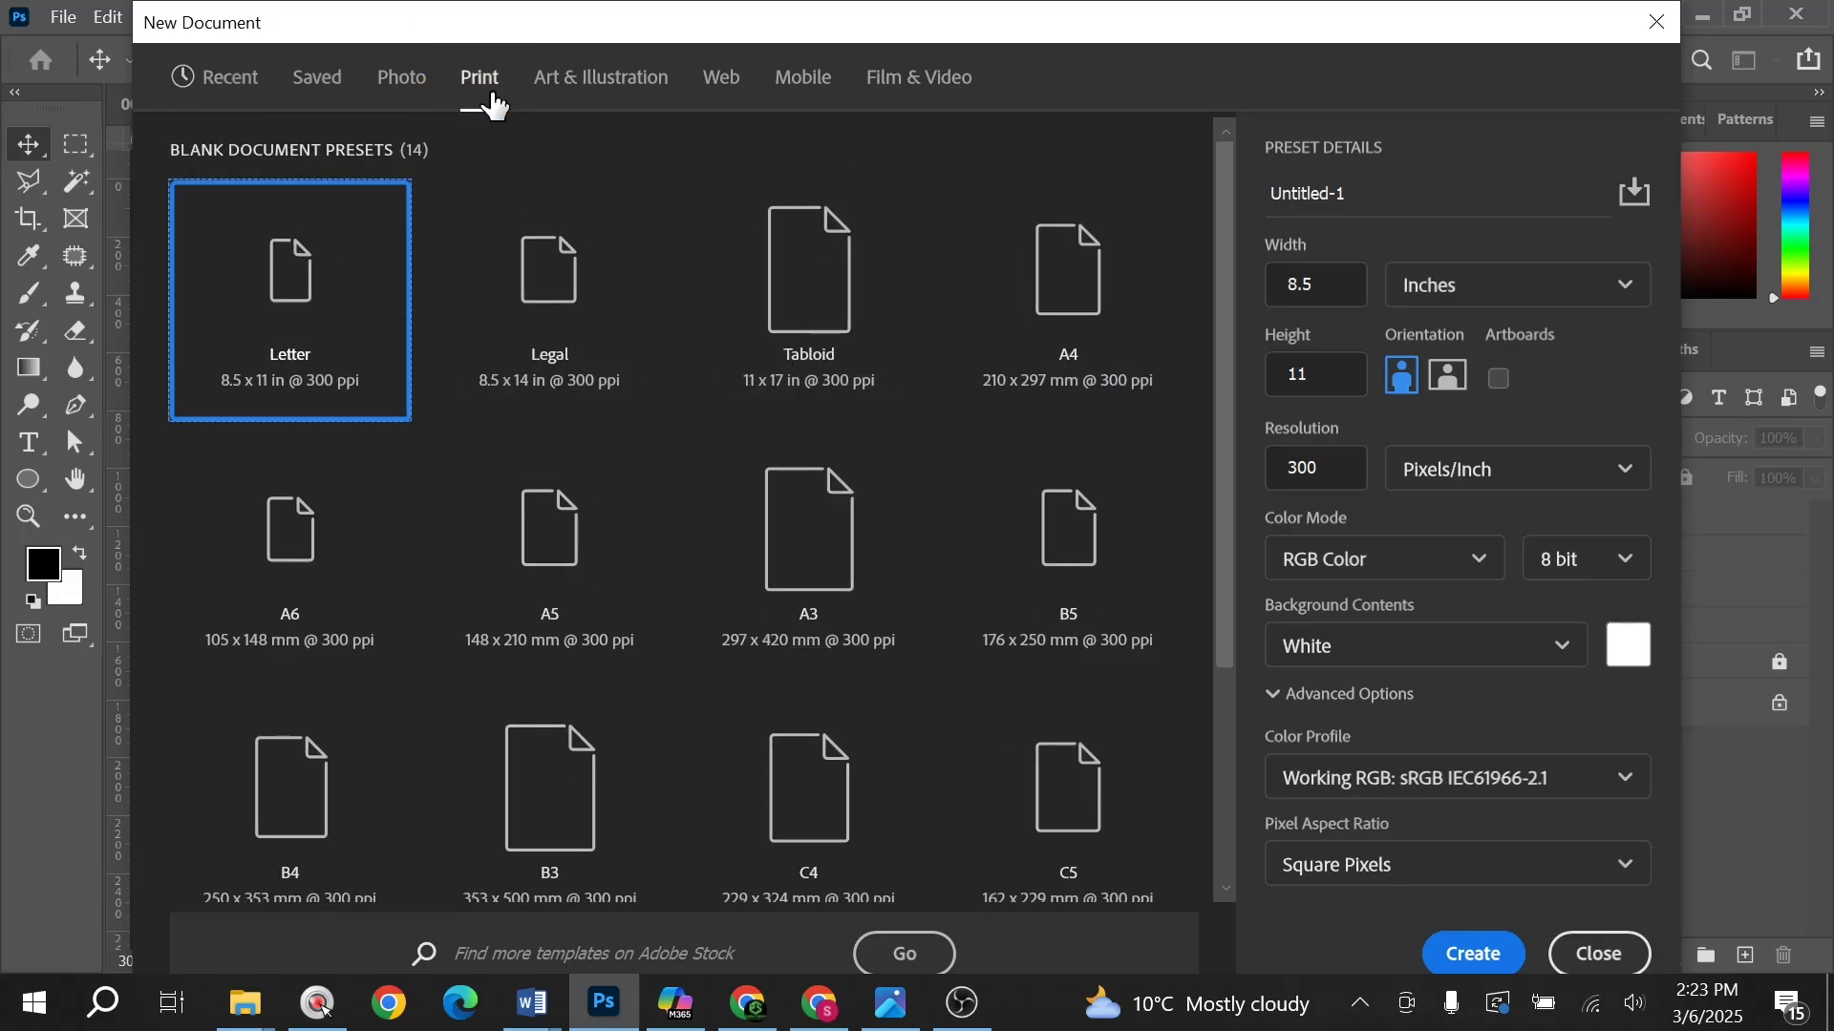
left_click(1132, 306)
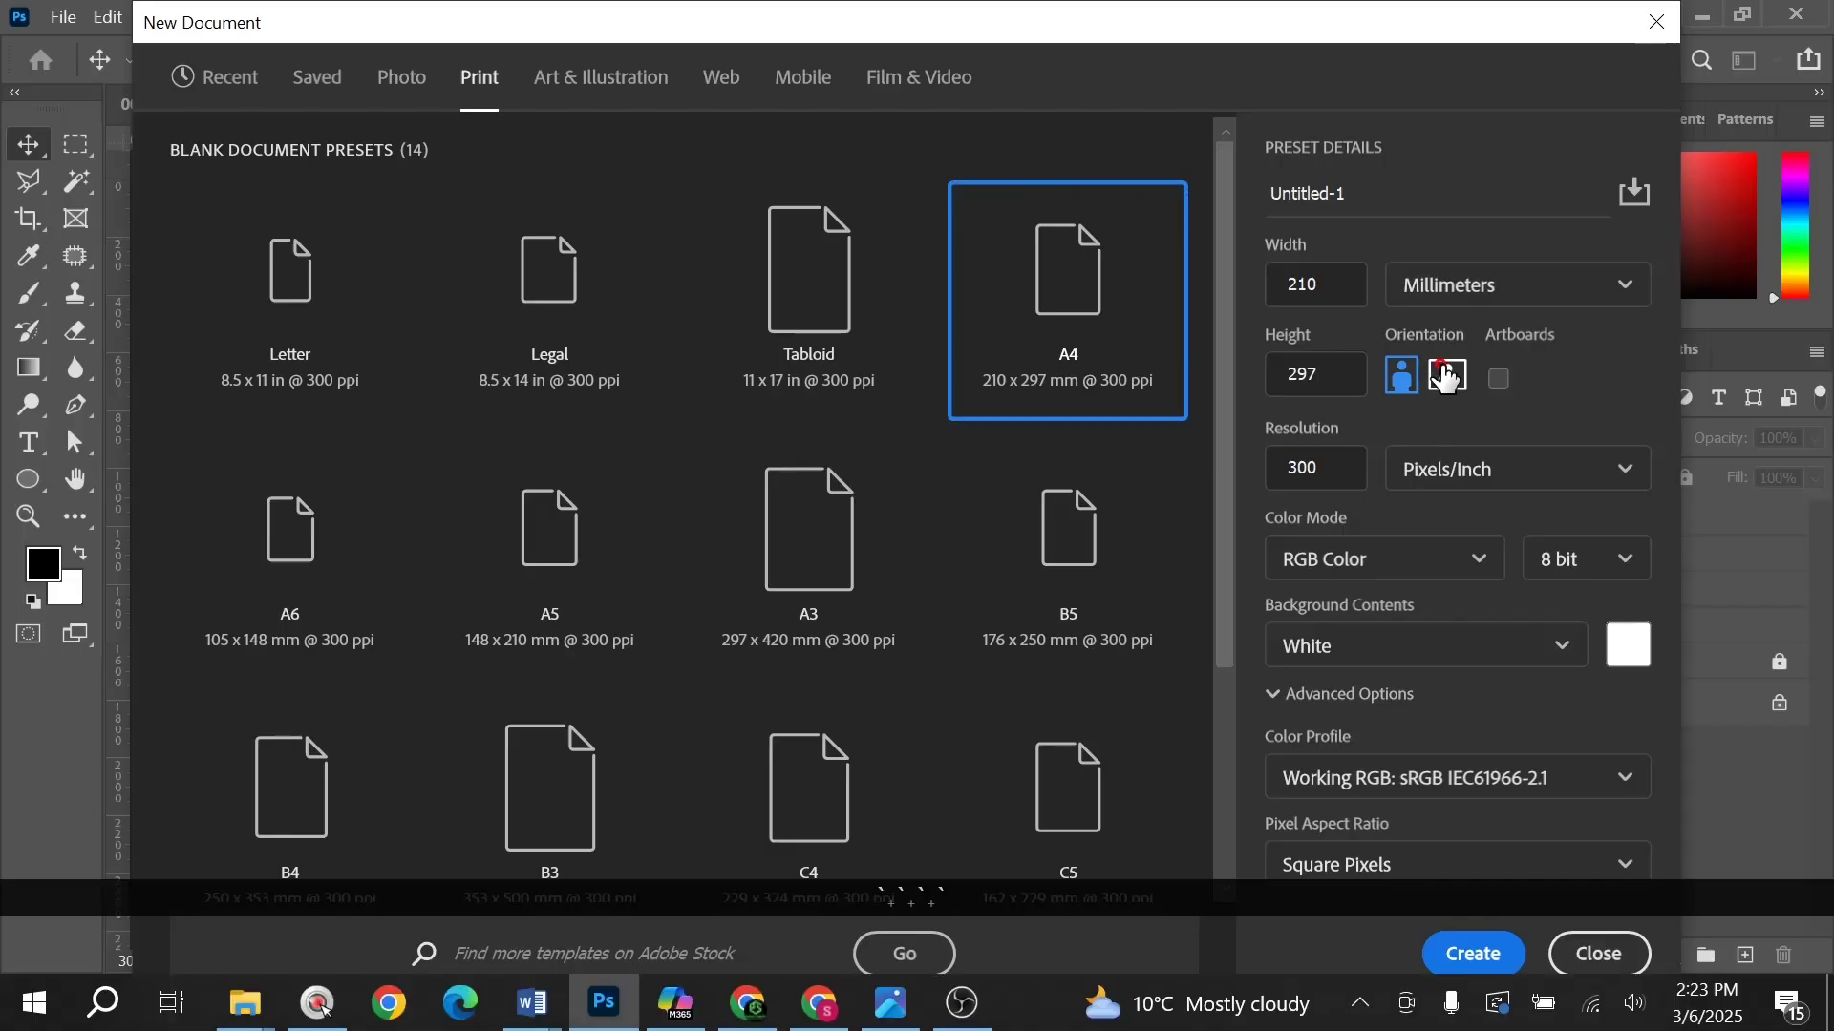
left_click(1447, 382)
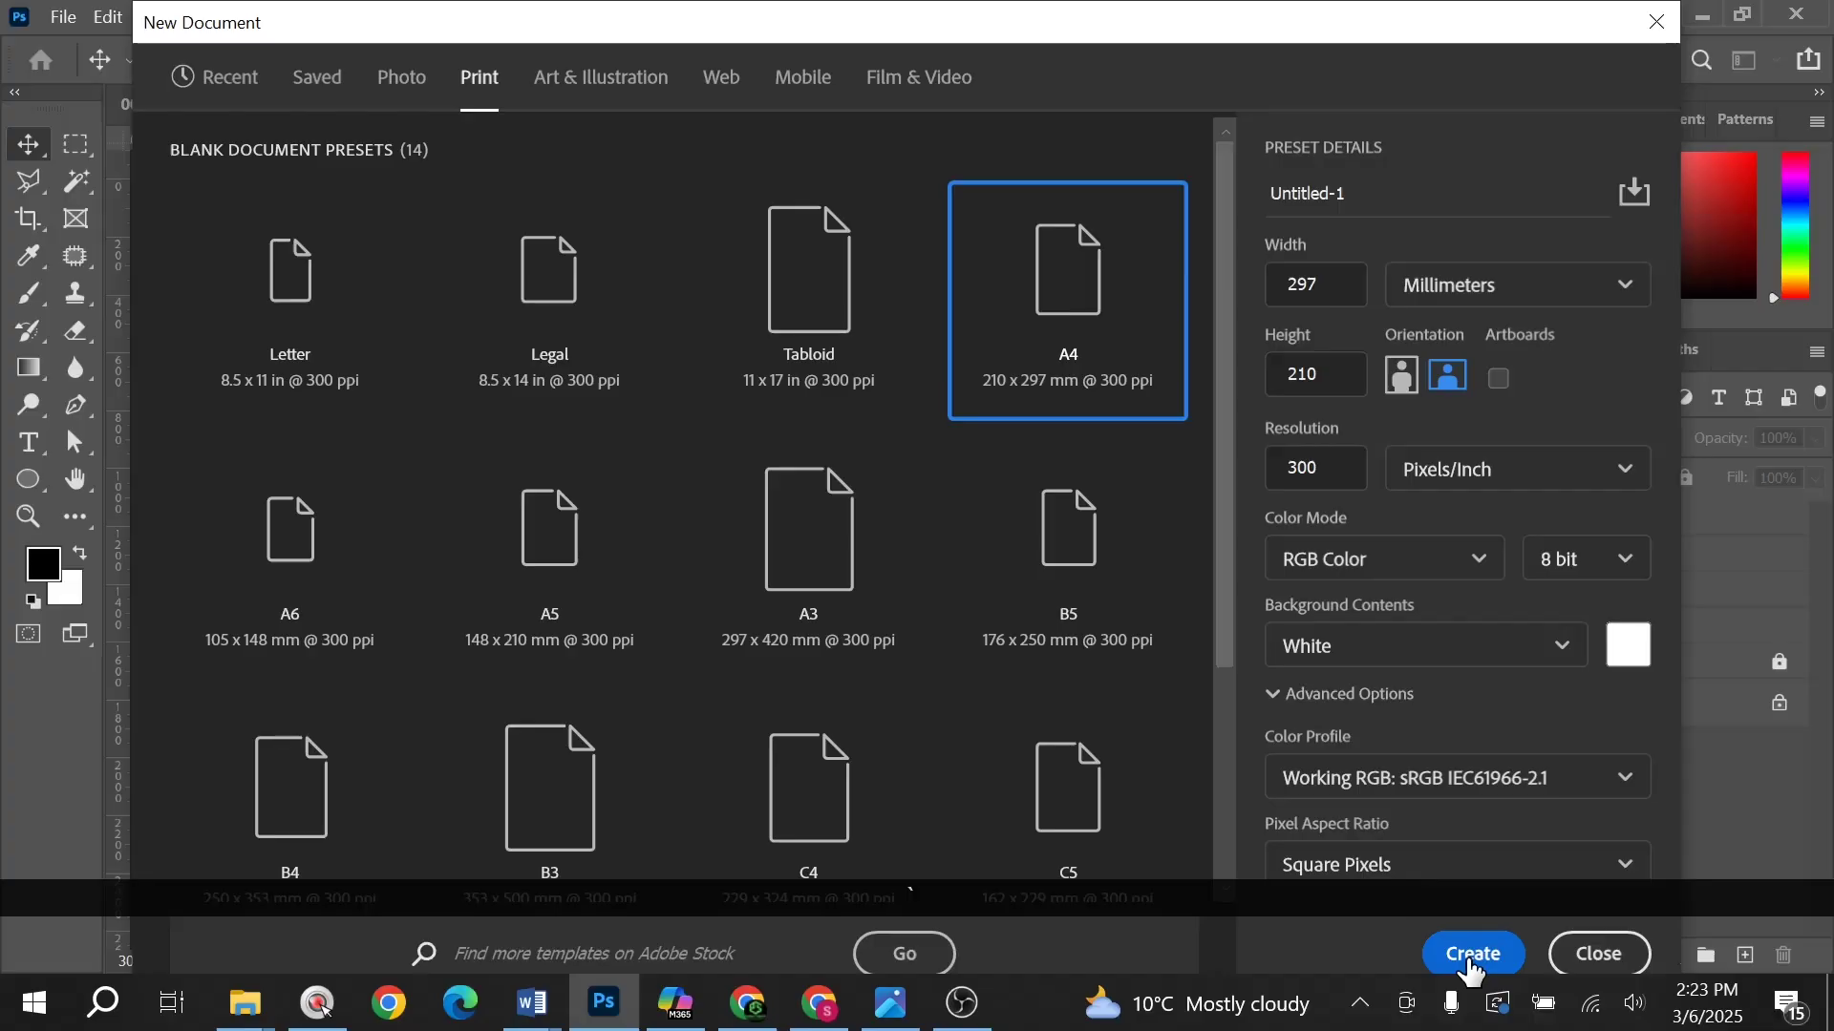
left_click(1475, 955)
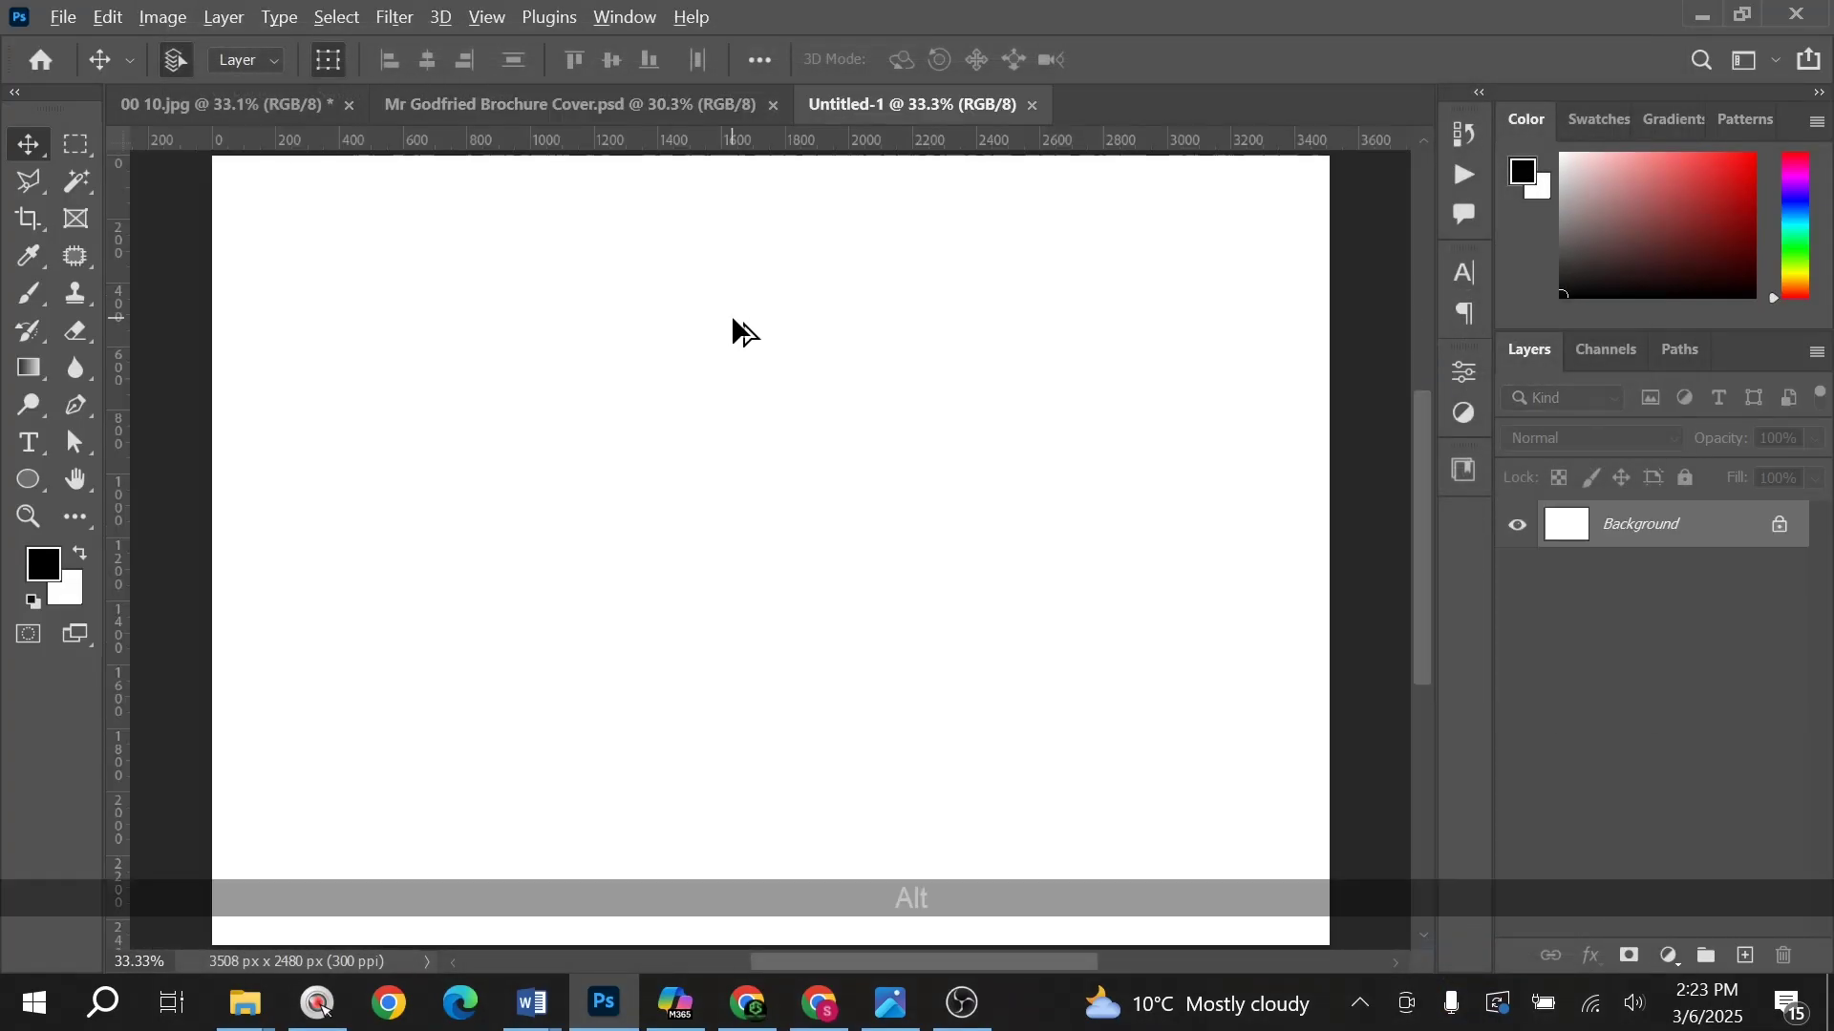
Step: Place a vertical guide at the page's centre, snapping it to a temporary copy of the Background layer, and delete that copy
scroll(731, 314, "down", 1)
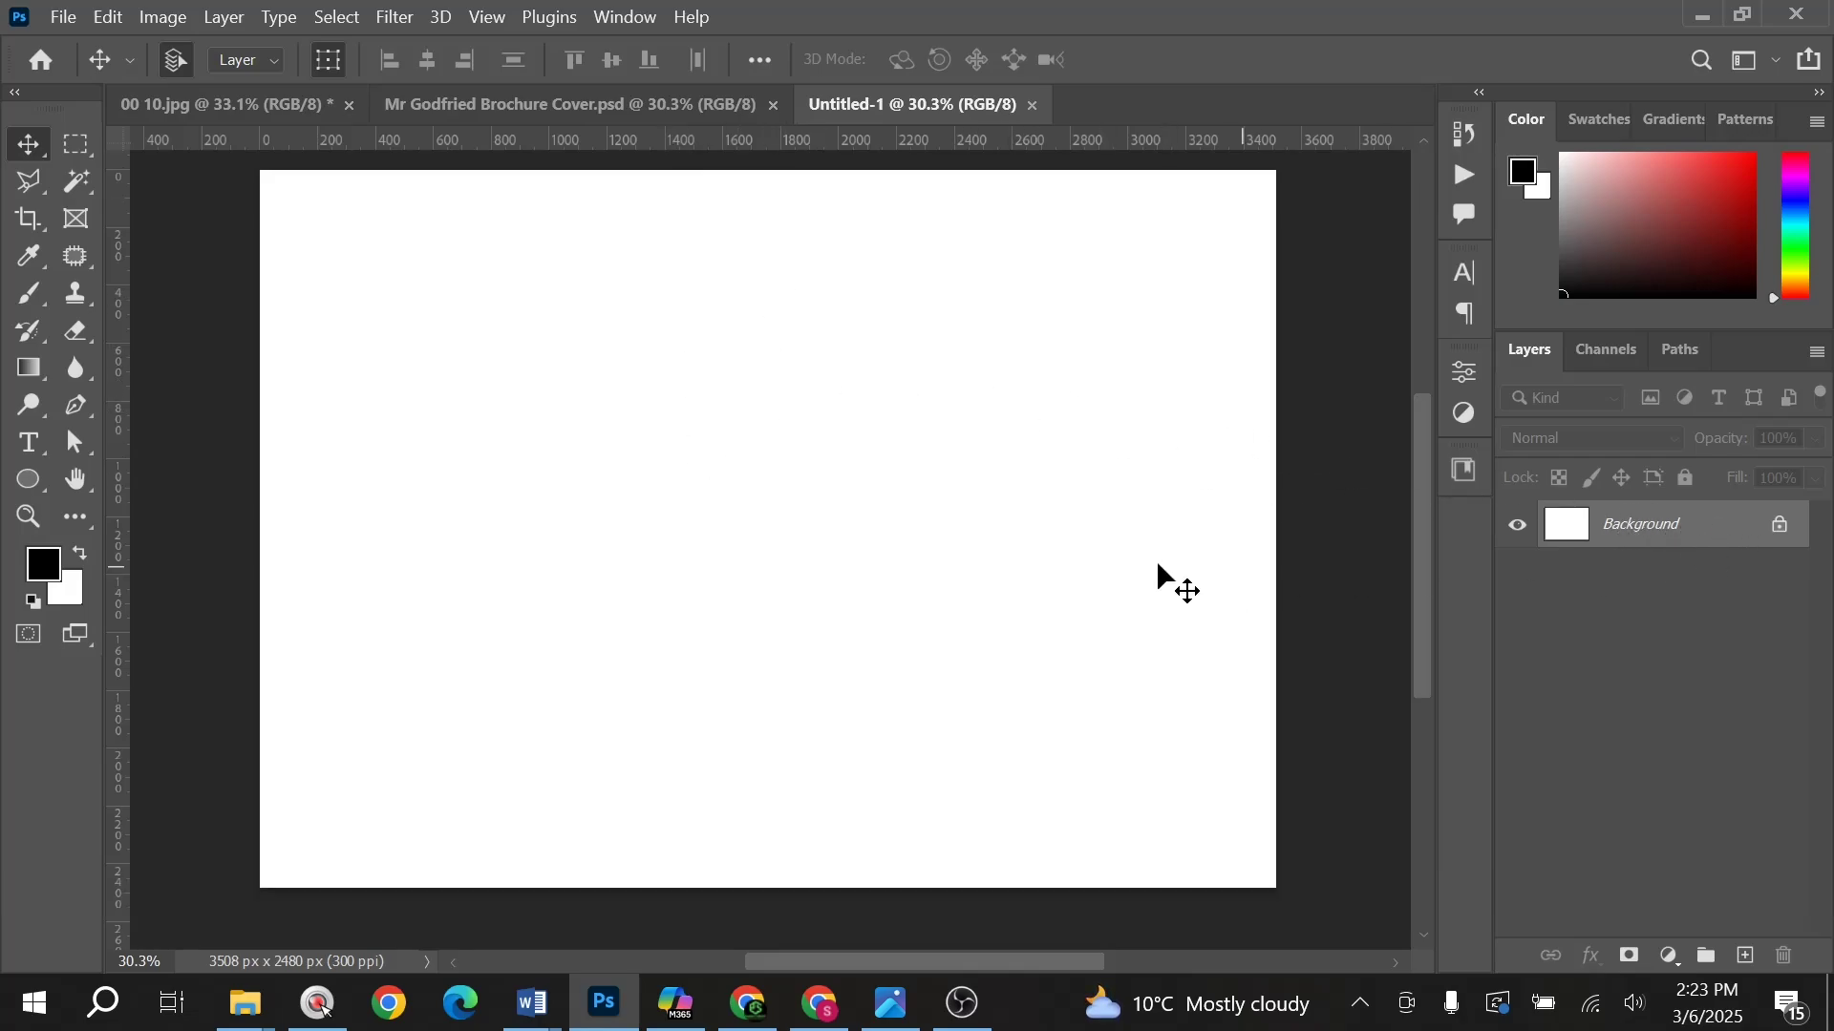
left_click_drag(1674, 532, 1751, 949)
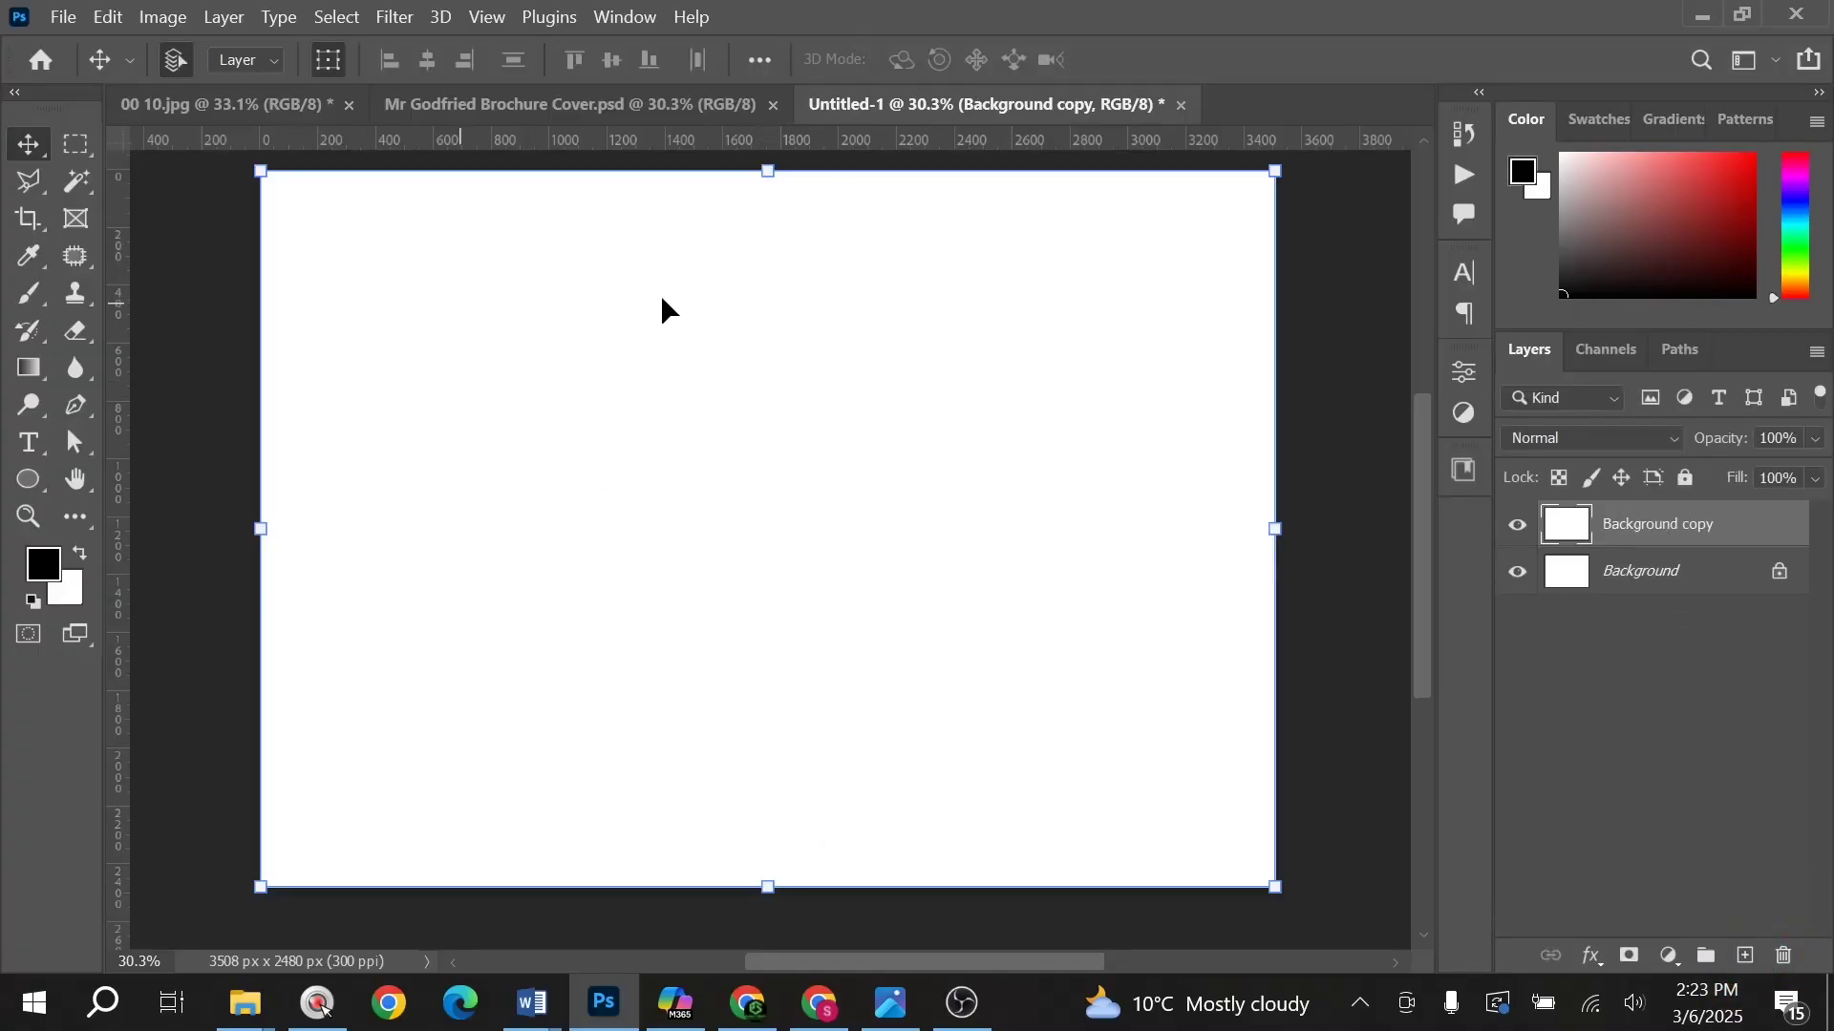
left_click_drag(119, 430, 761, 442)
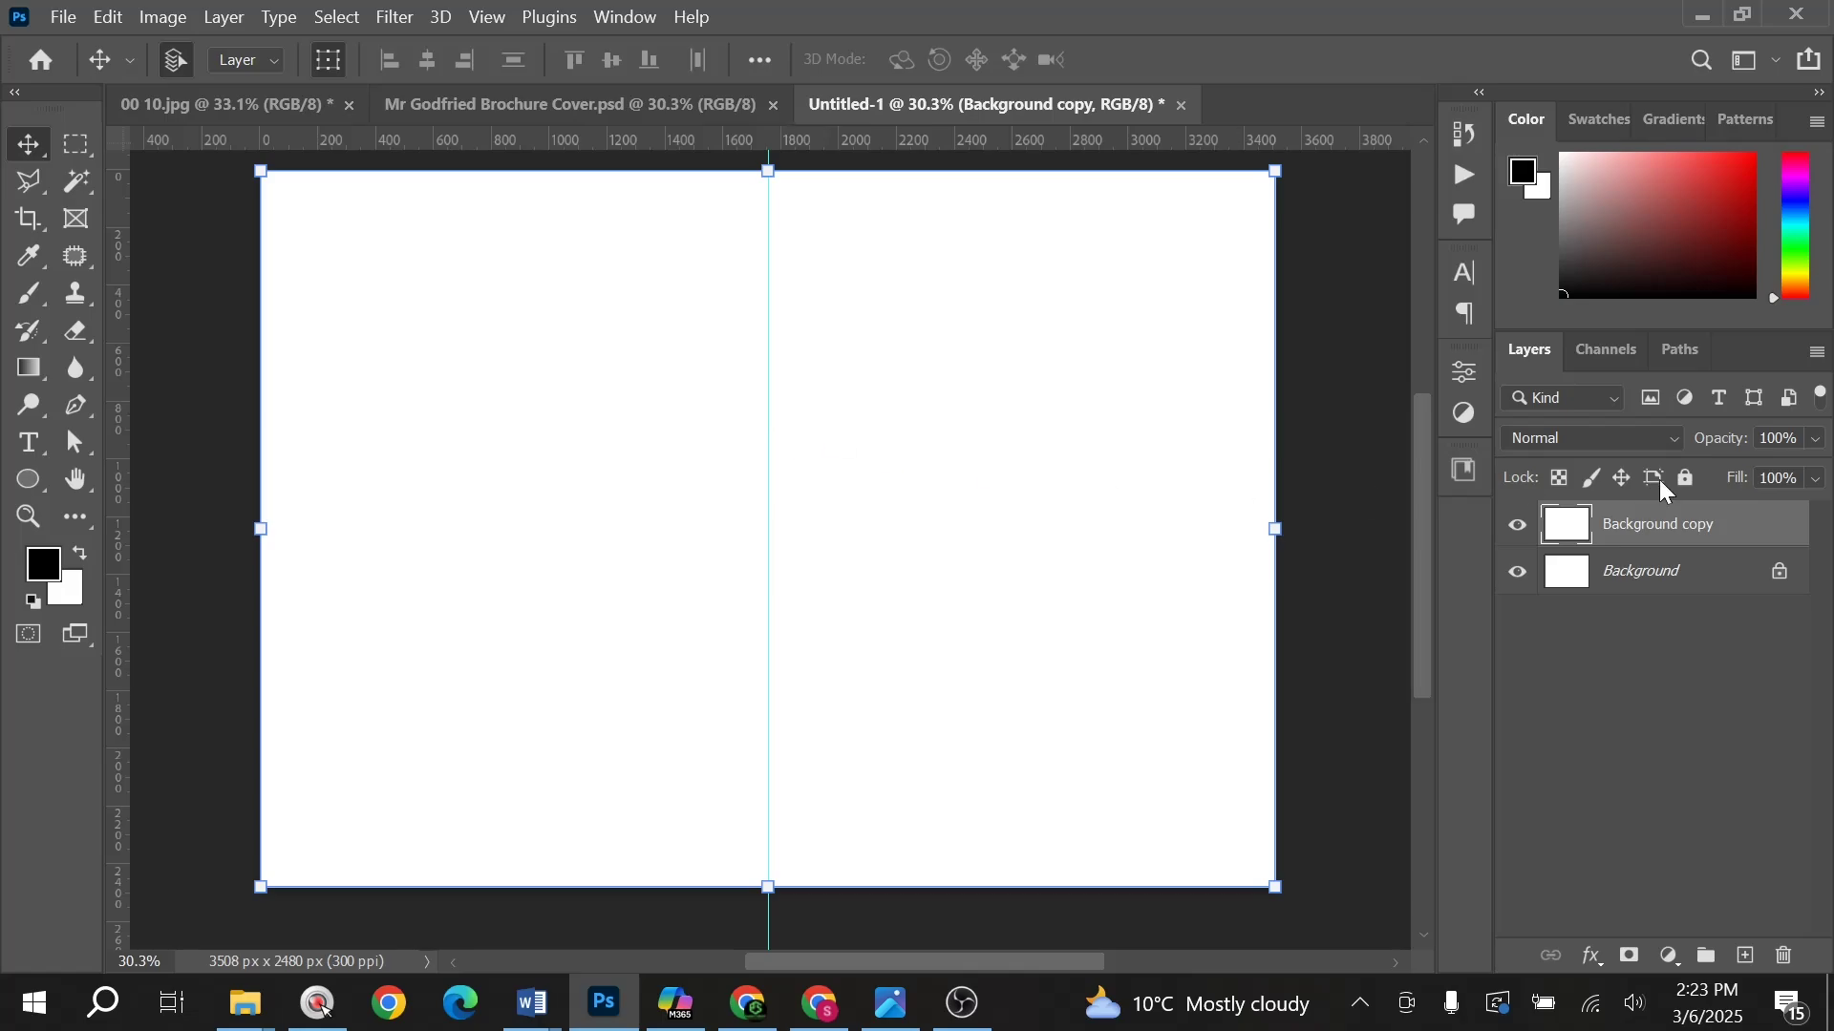
left_click_drag(1670, 526, 1784, 956)
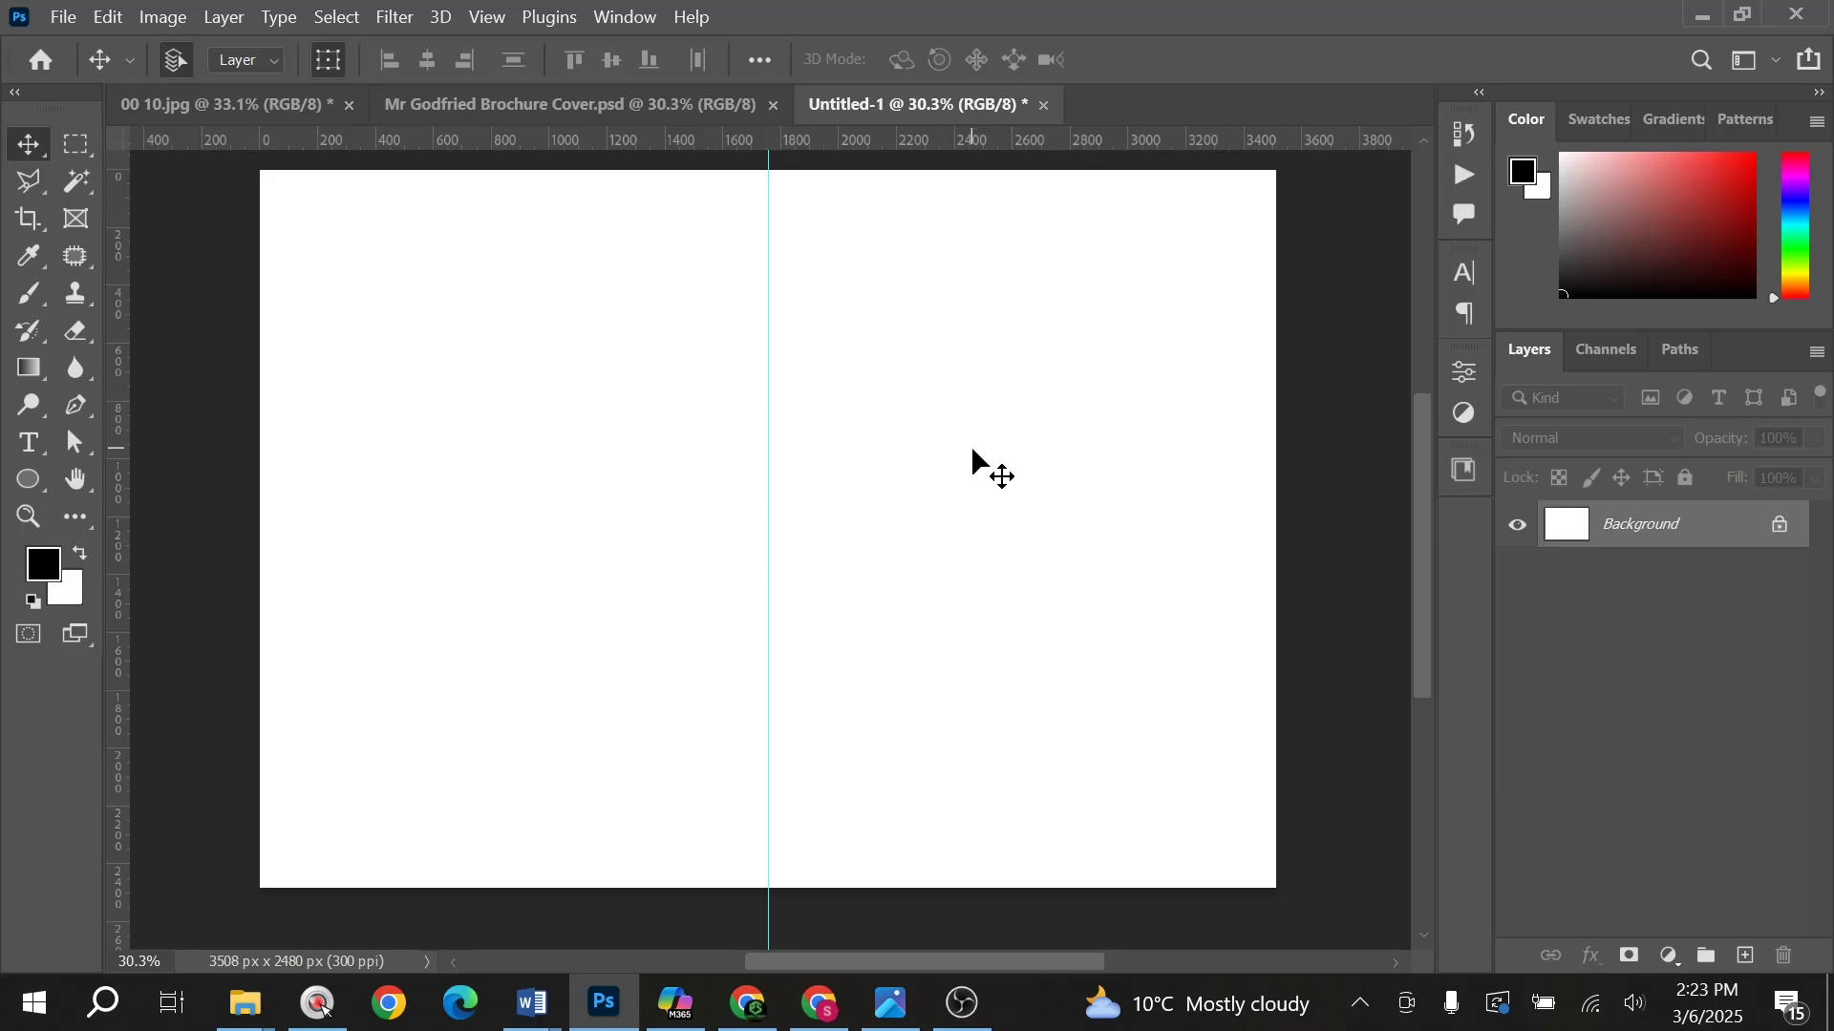
Step: Draw a black rectangle about 1778 x 2545 px over the page half right of the guide and remove its stroke
scroll(973, 449, "up", 1)
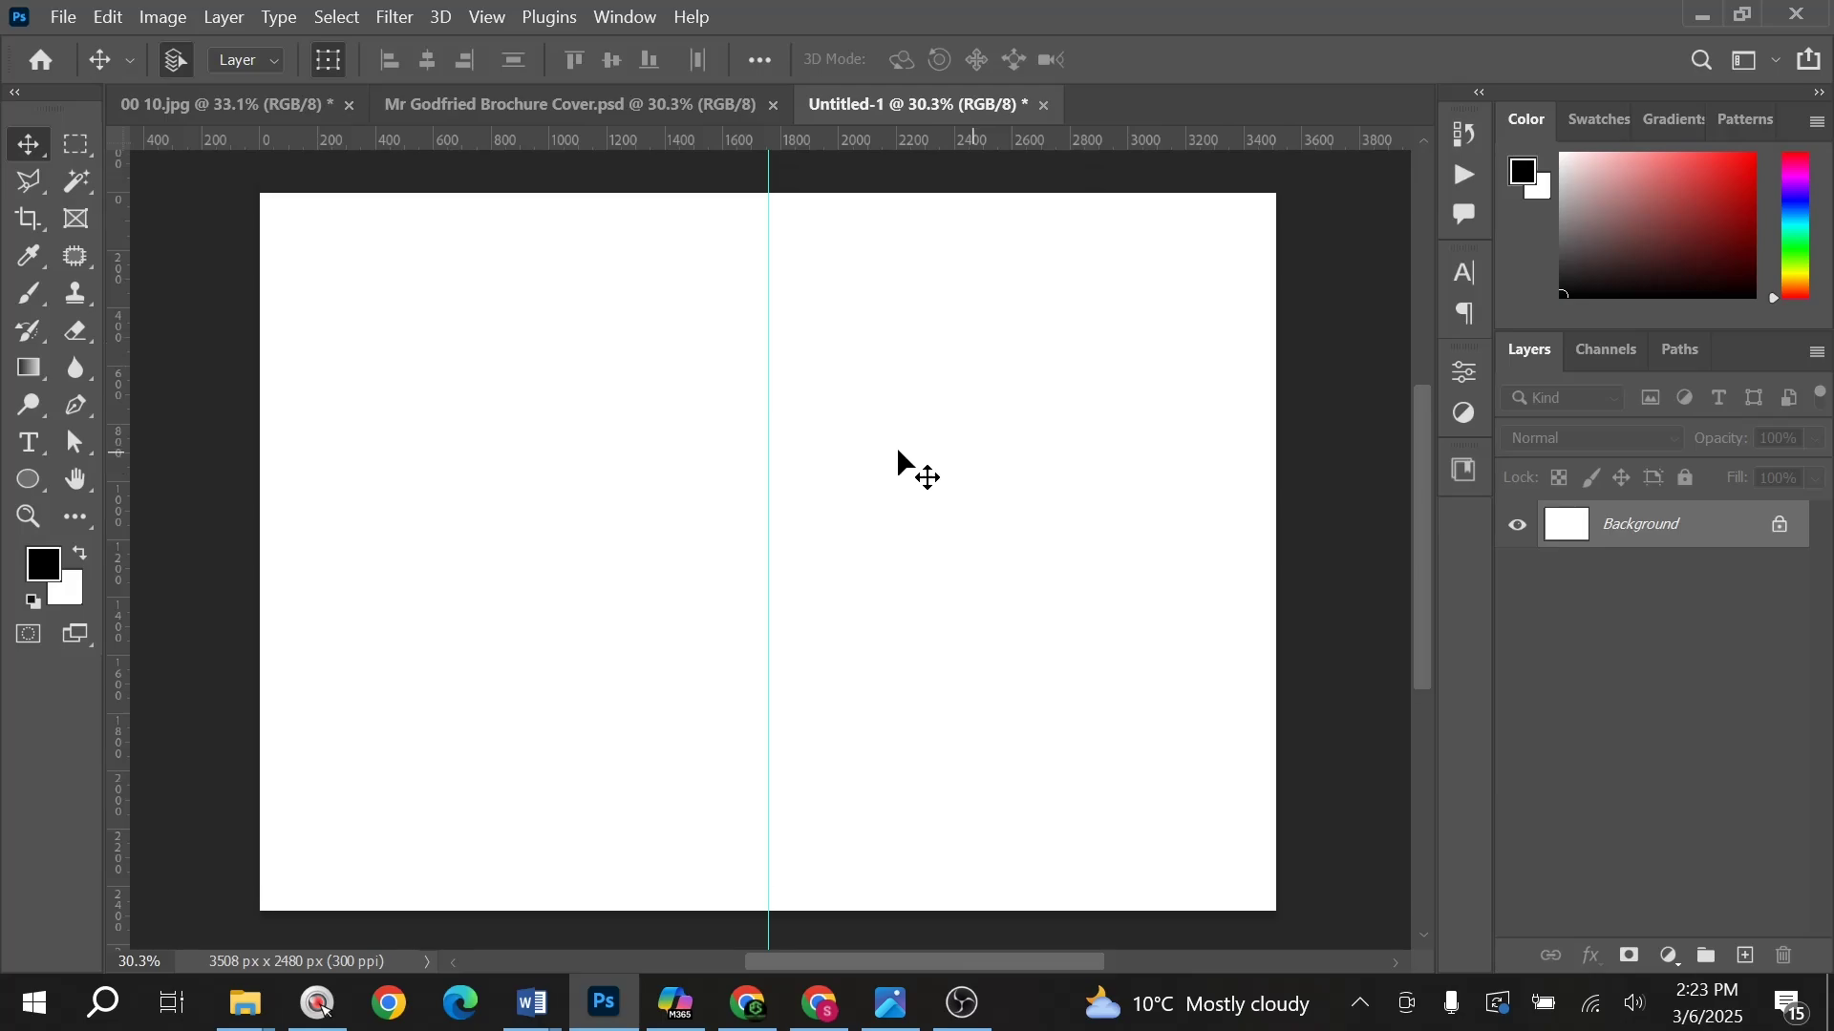
left_click(25, 481)
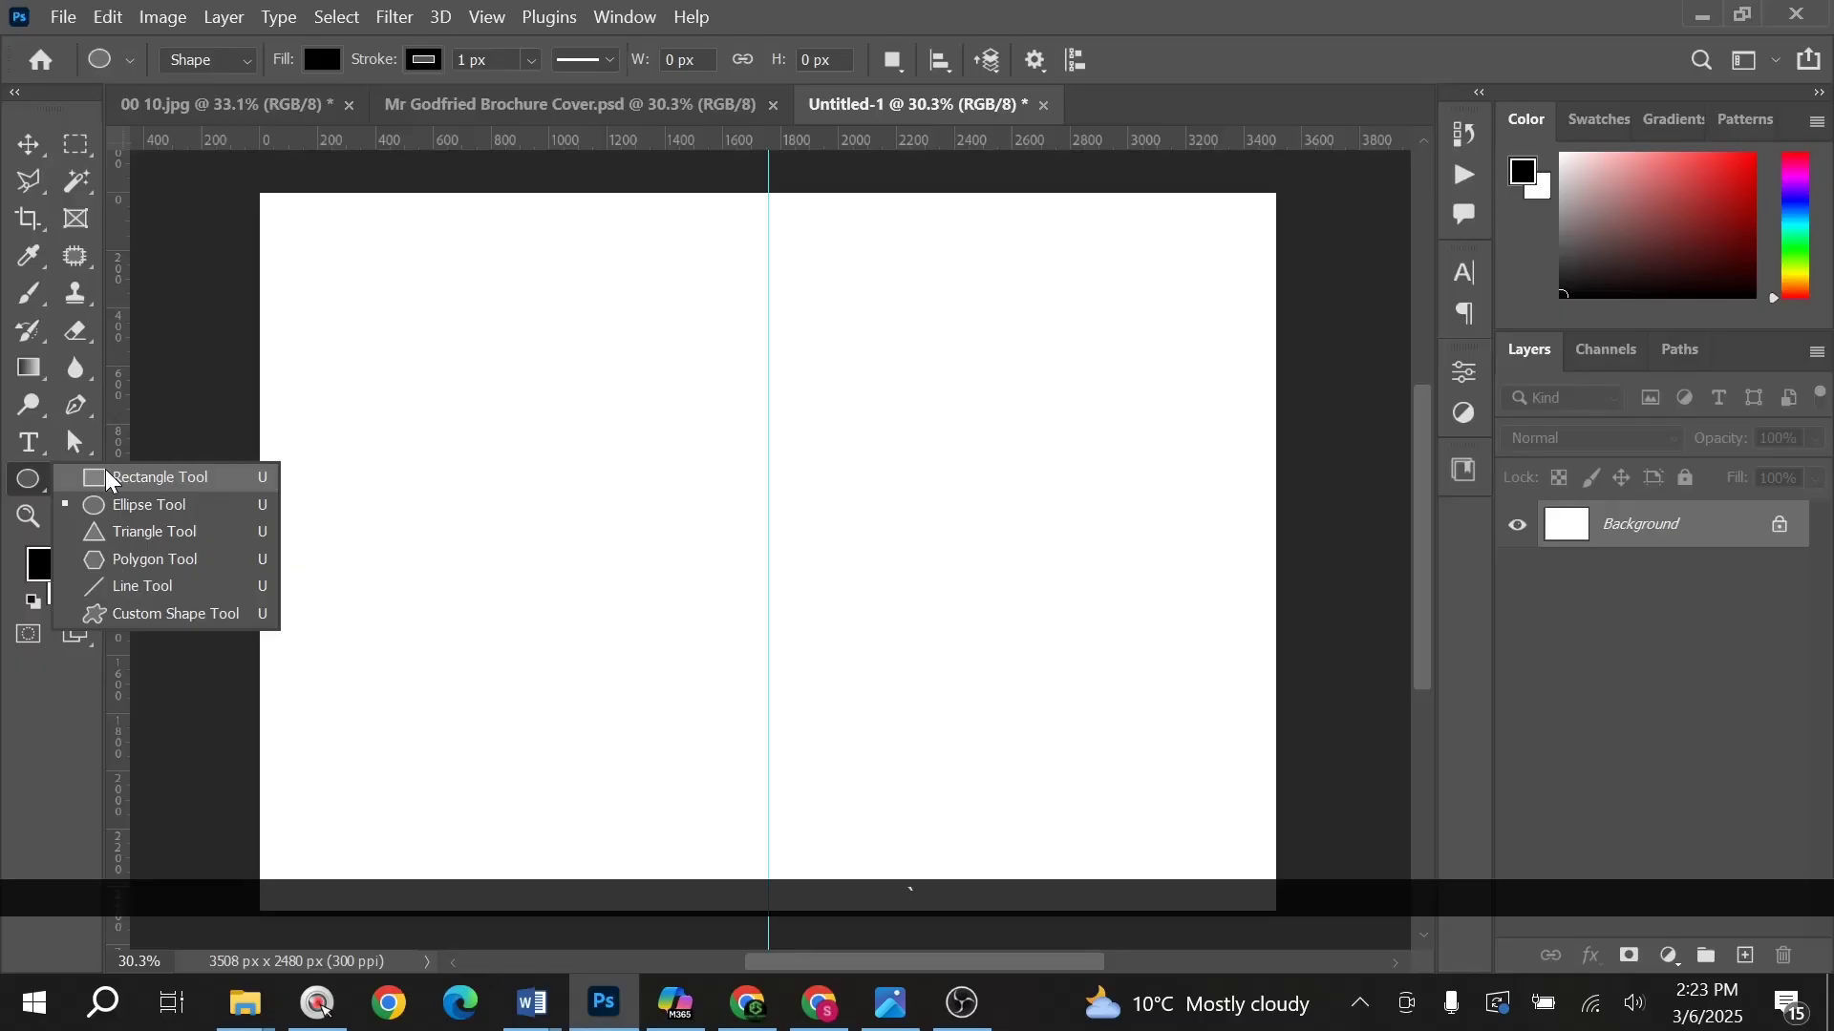
left_click(143, 478)
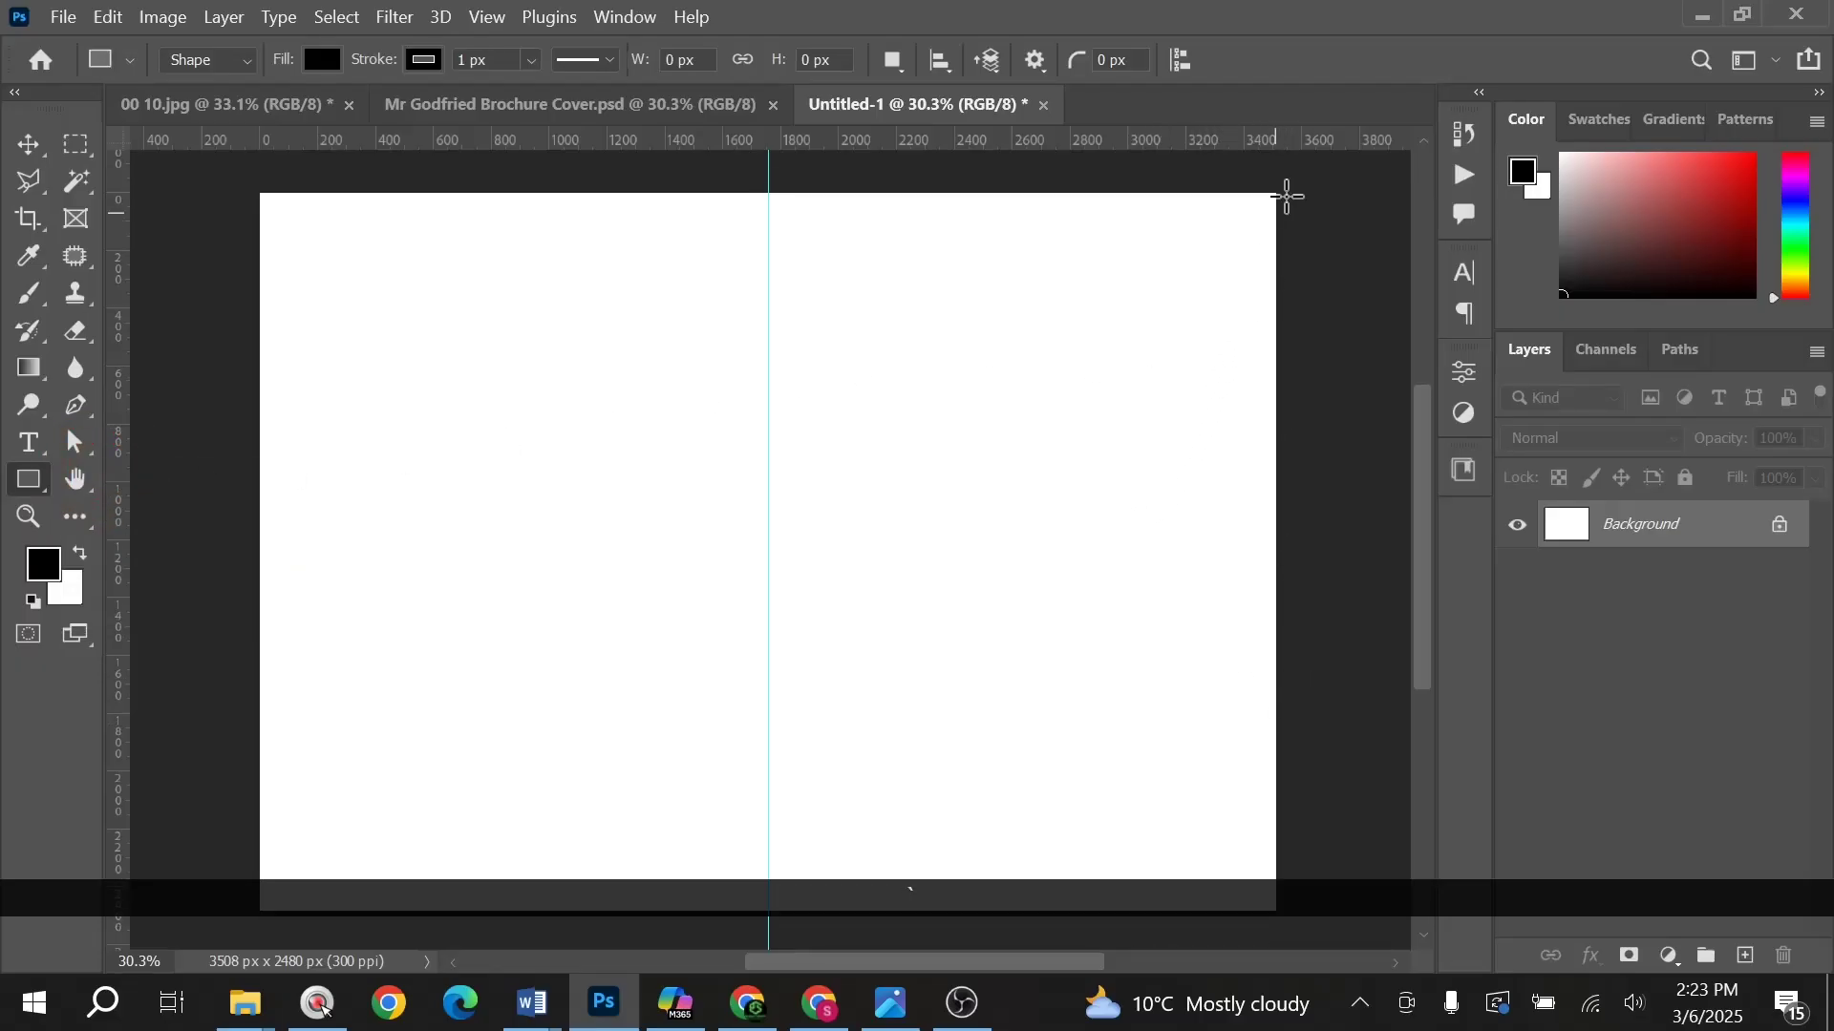
left_click_drag(1282, 184, 778, 907)
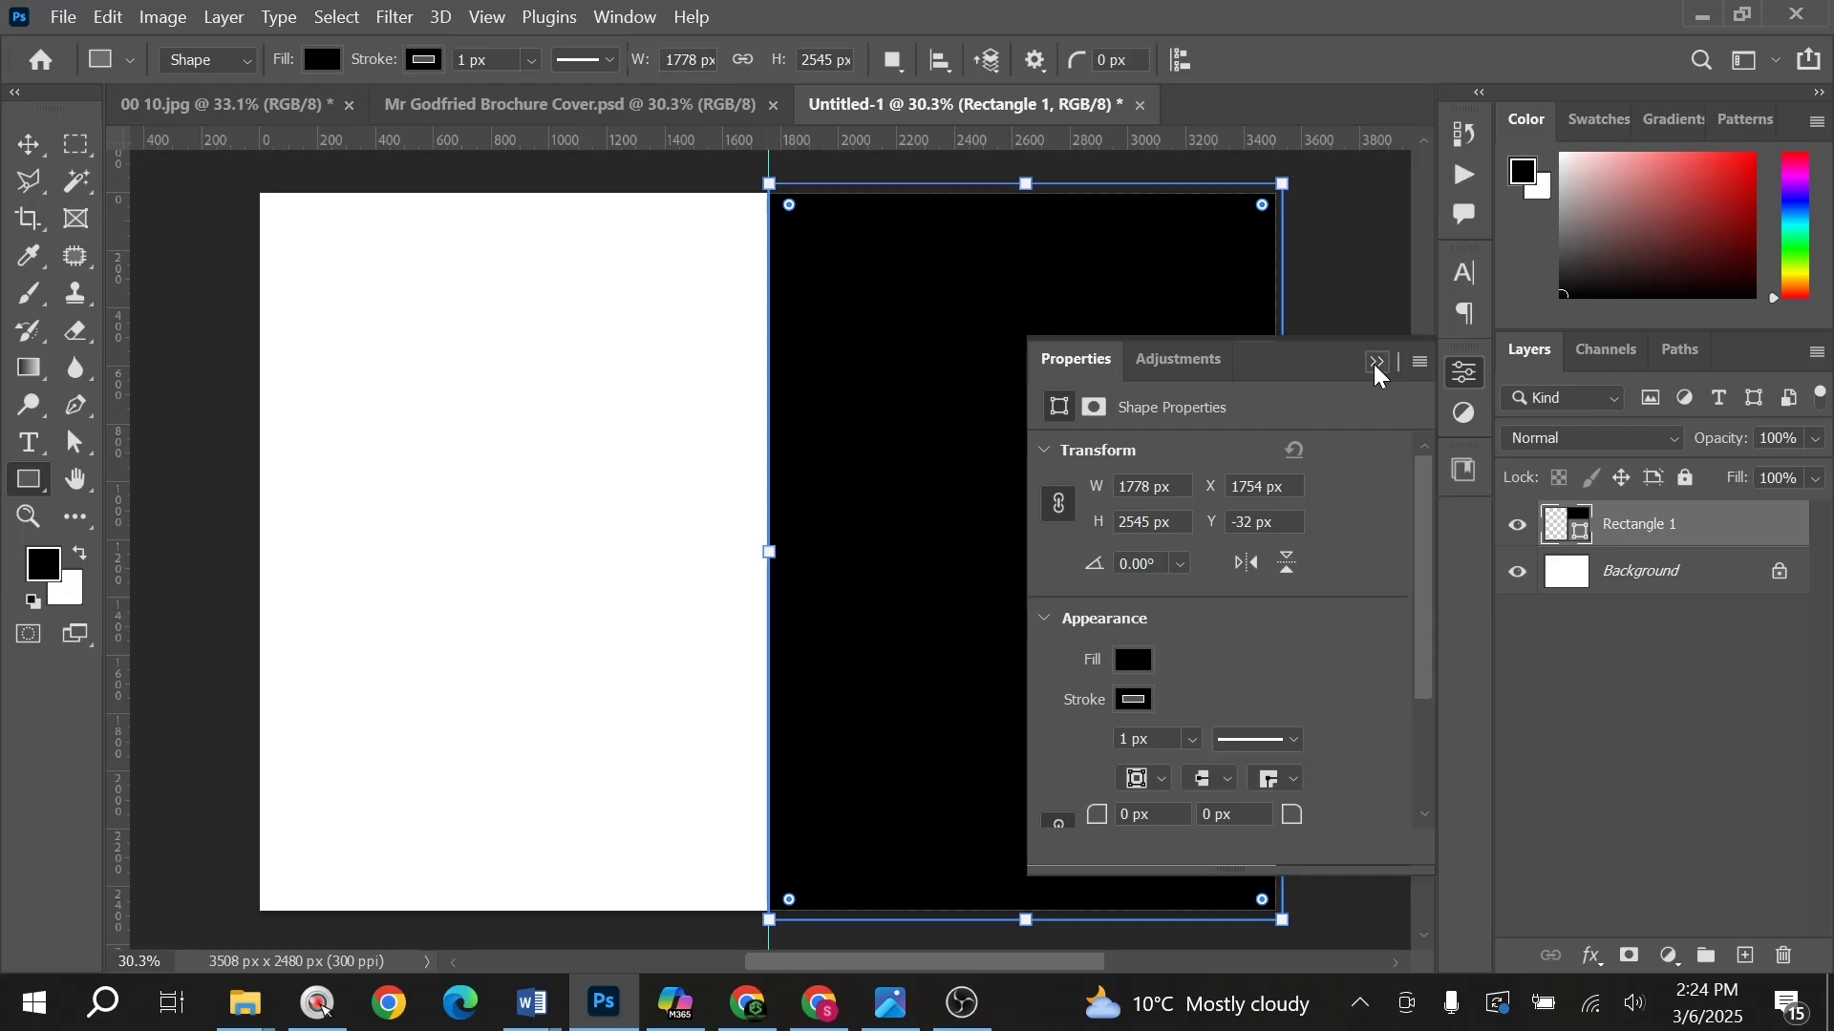
left_click(1137, 702)
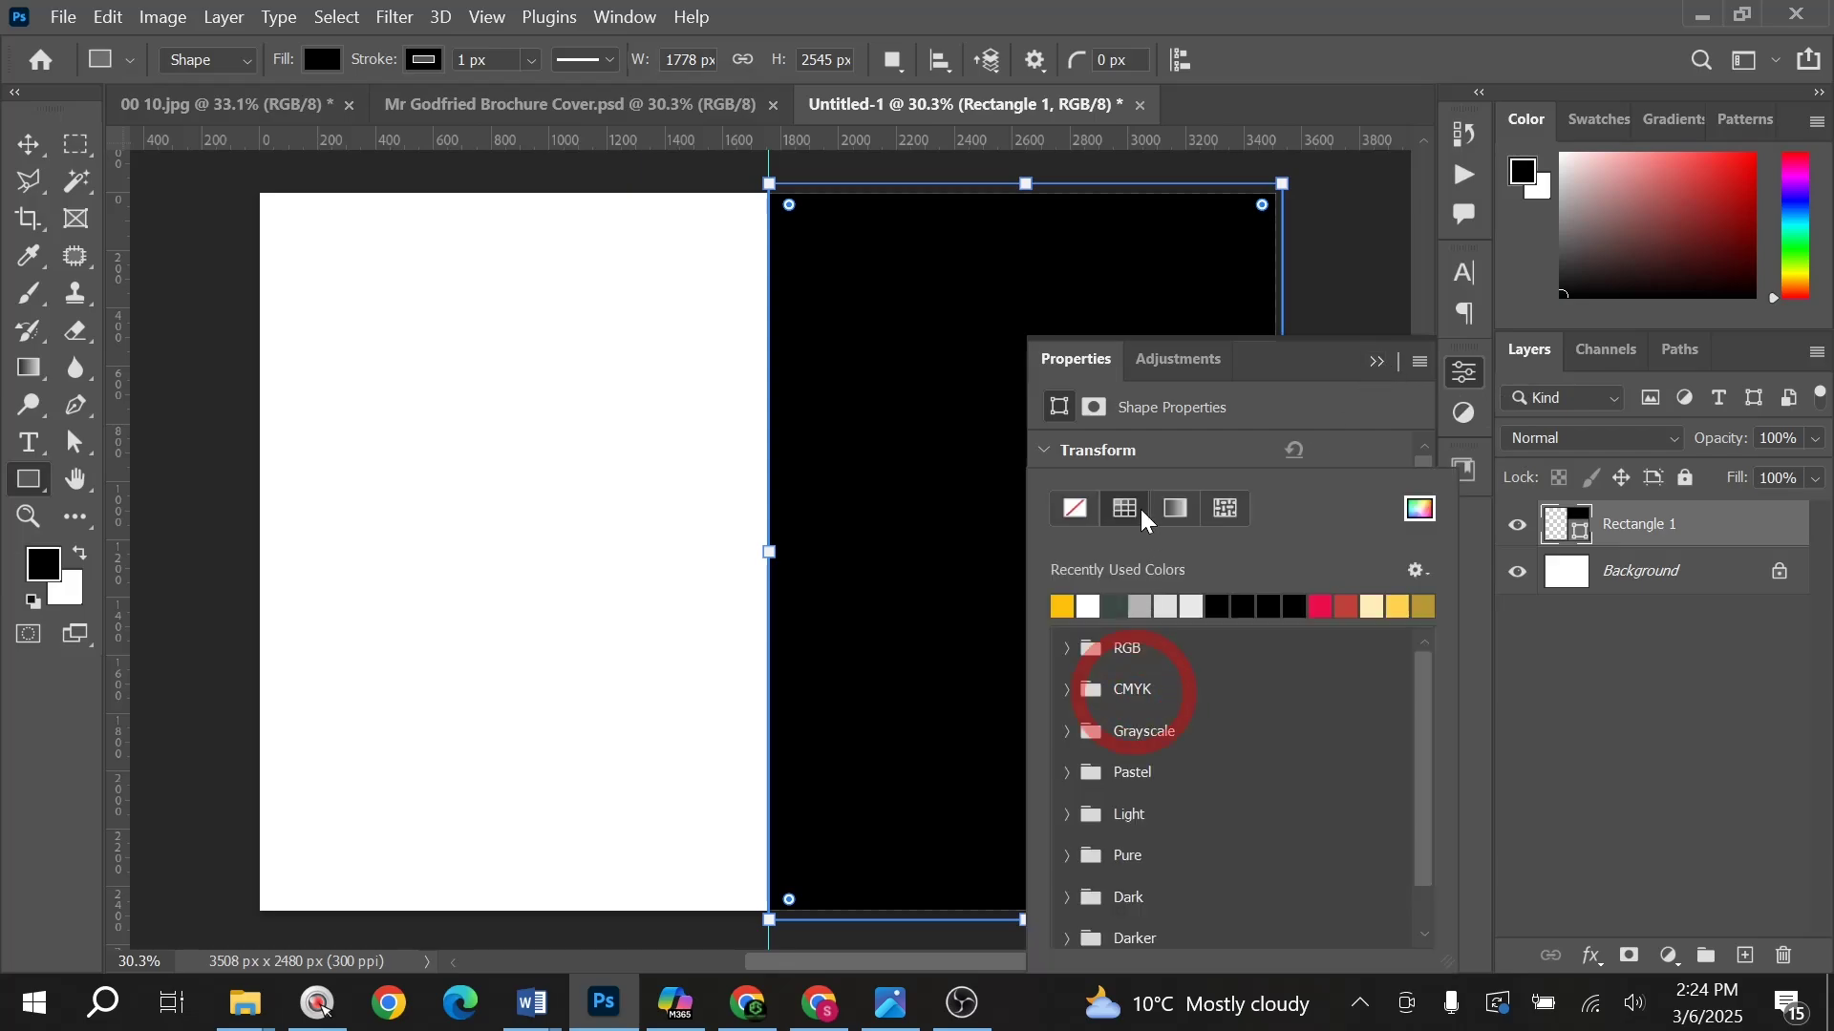
left_click(1074, 508)
left_click(29, 151)
left_click(28, 153)
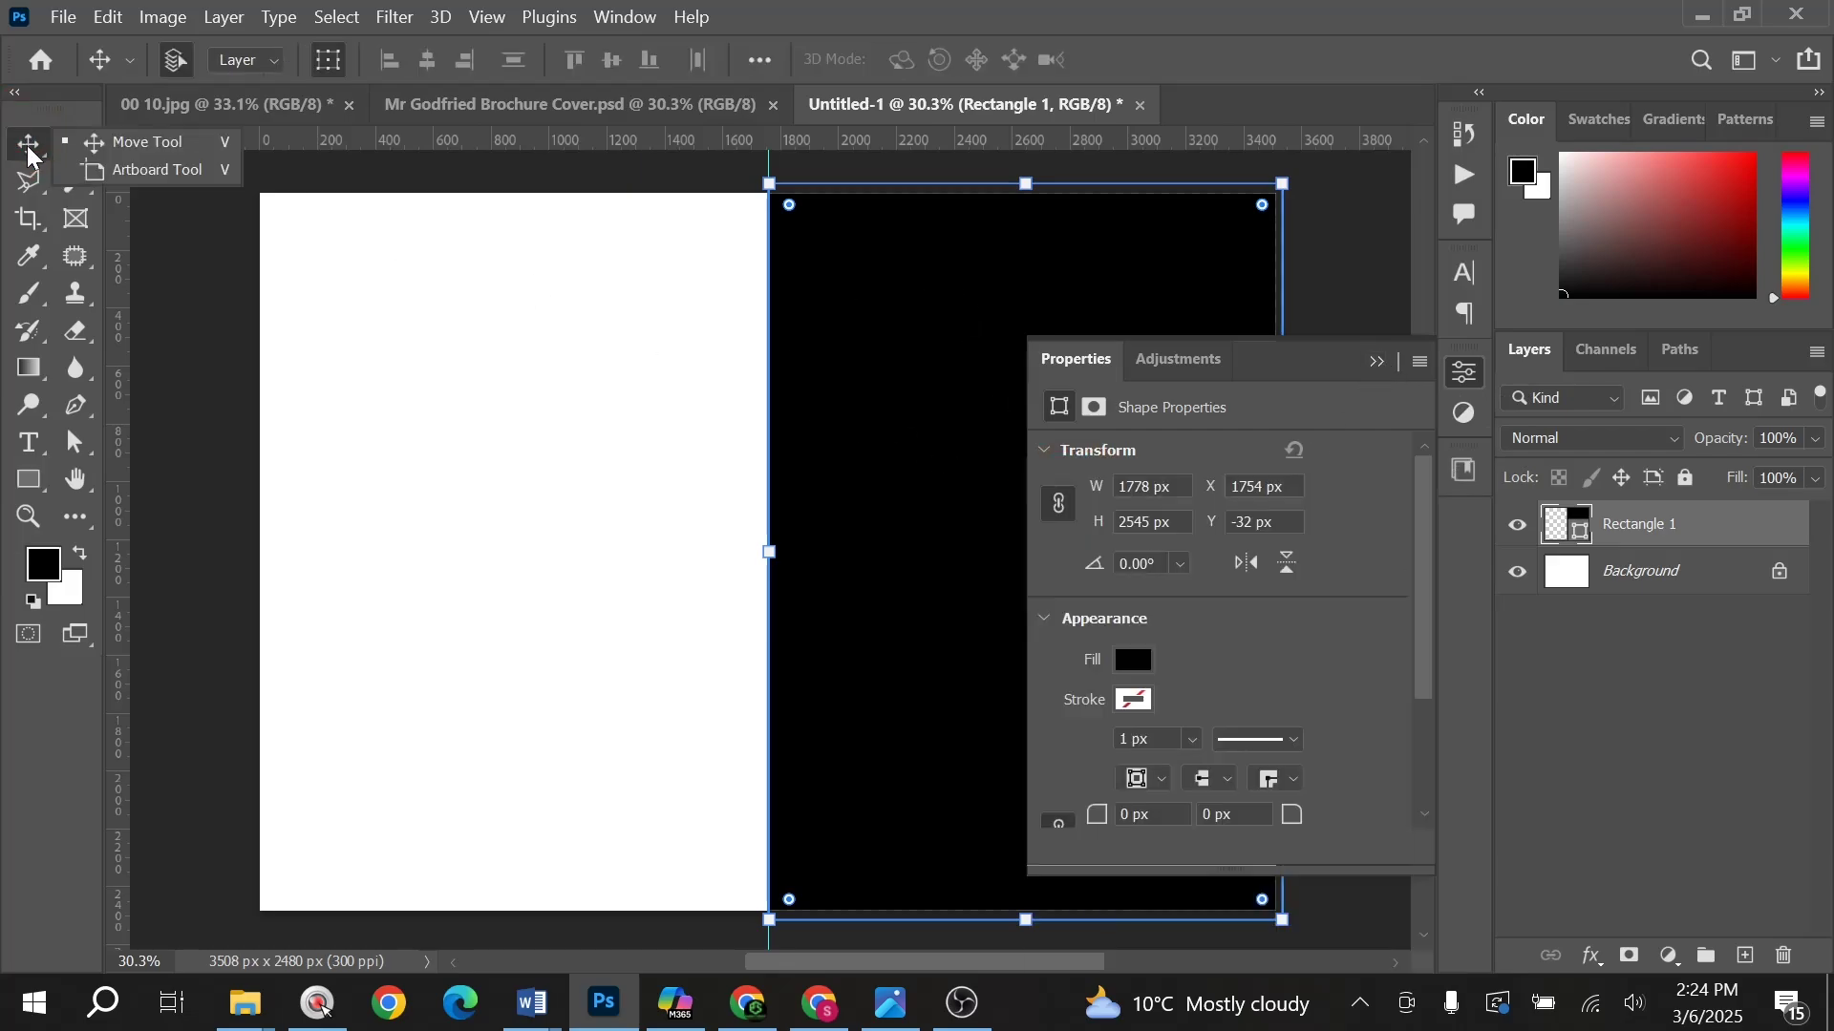
left_click(1379, 364)
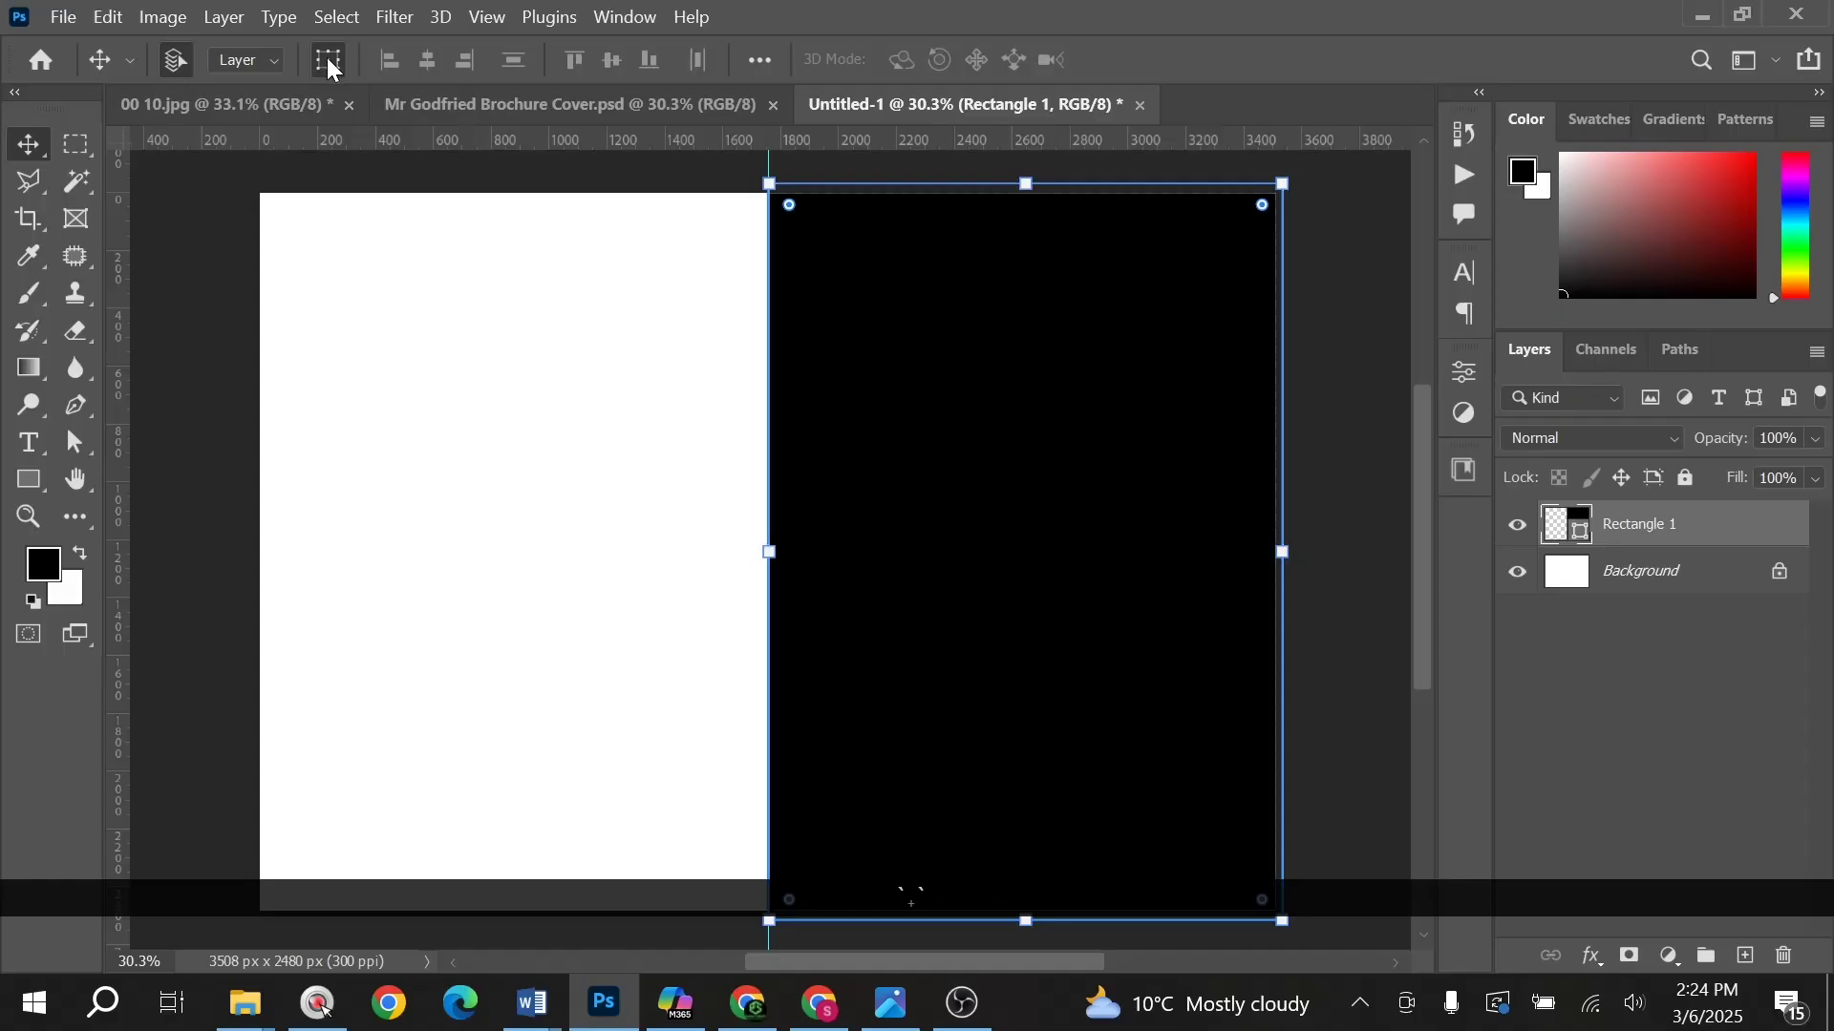
Step: Hide the transform controls, duplicate the black rectangle's layer, and move the copy over the page half left of the guide
left_click(329, 60)
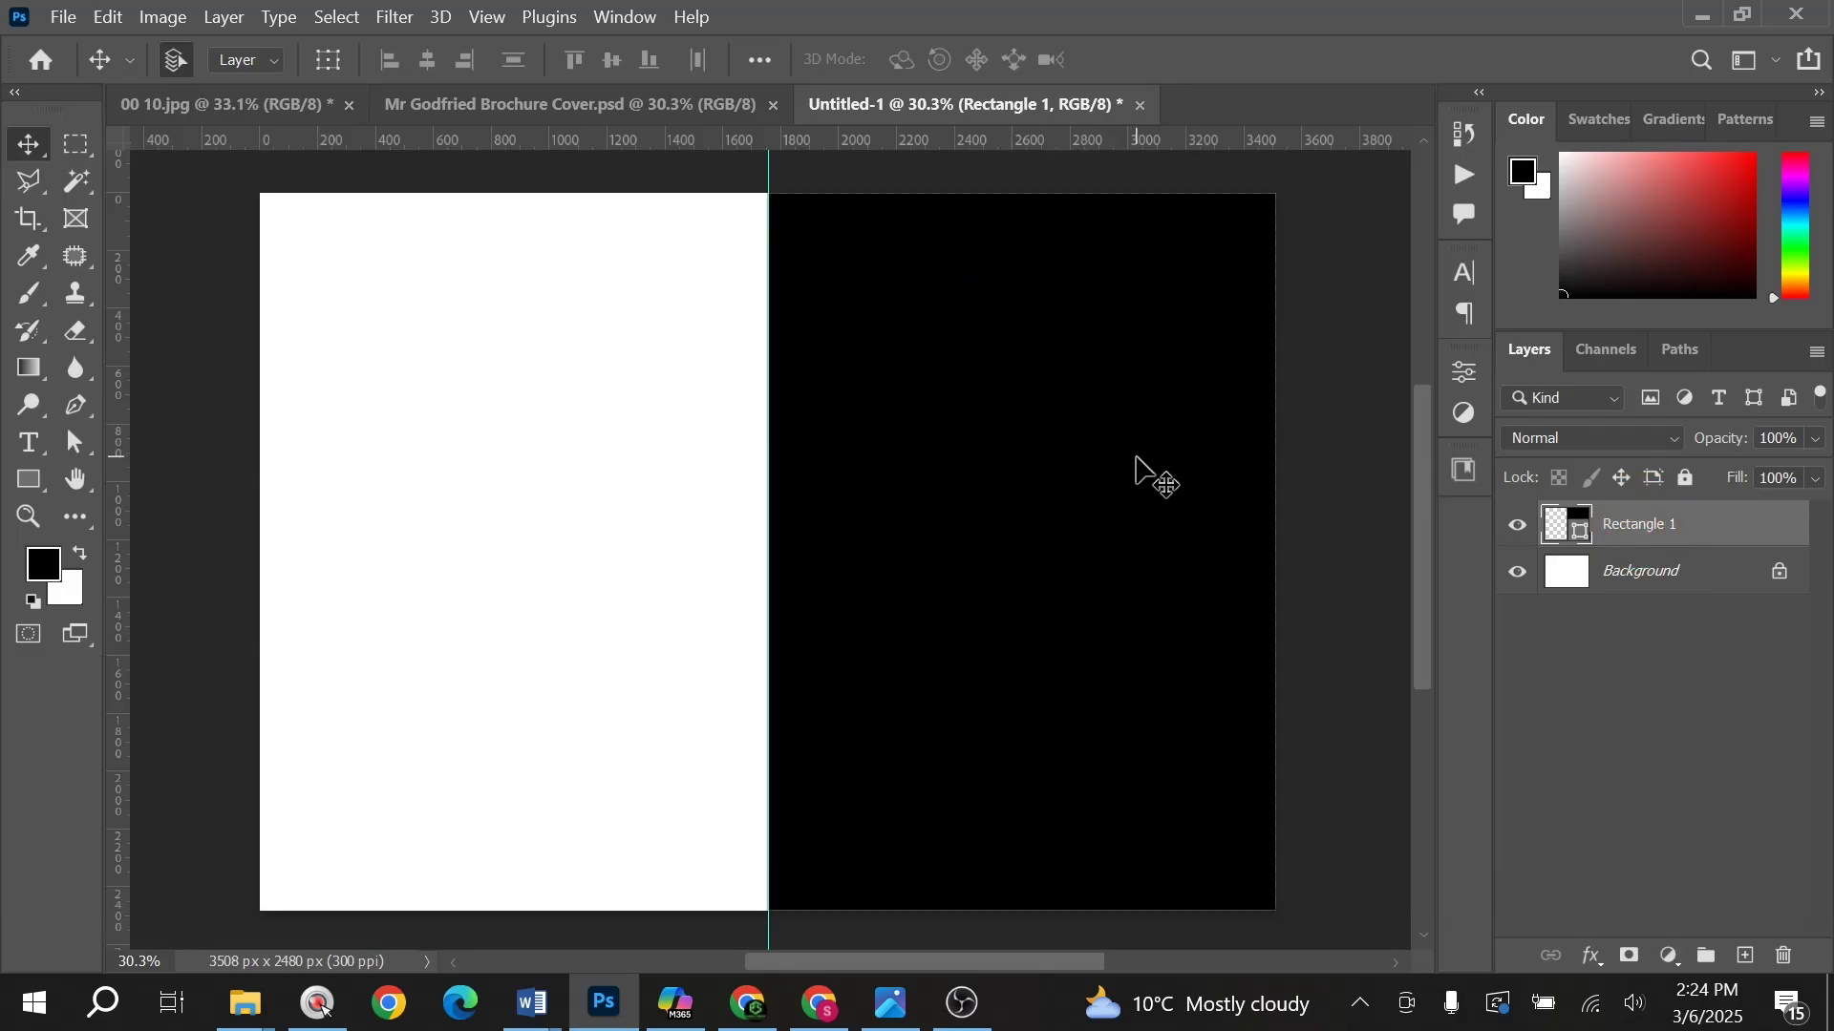
left_click(1093, 445)
left_click_drag(1179, 405, 576, 352)
key("ctrl+alt+shift+z")
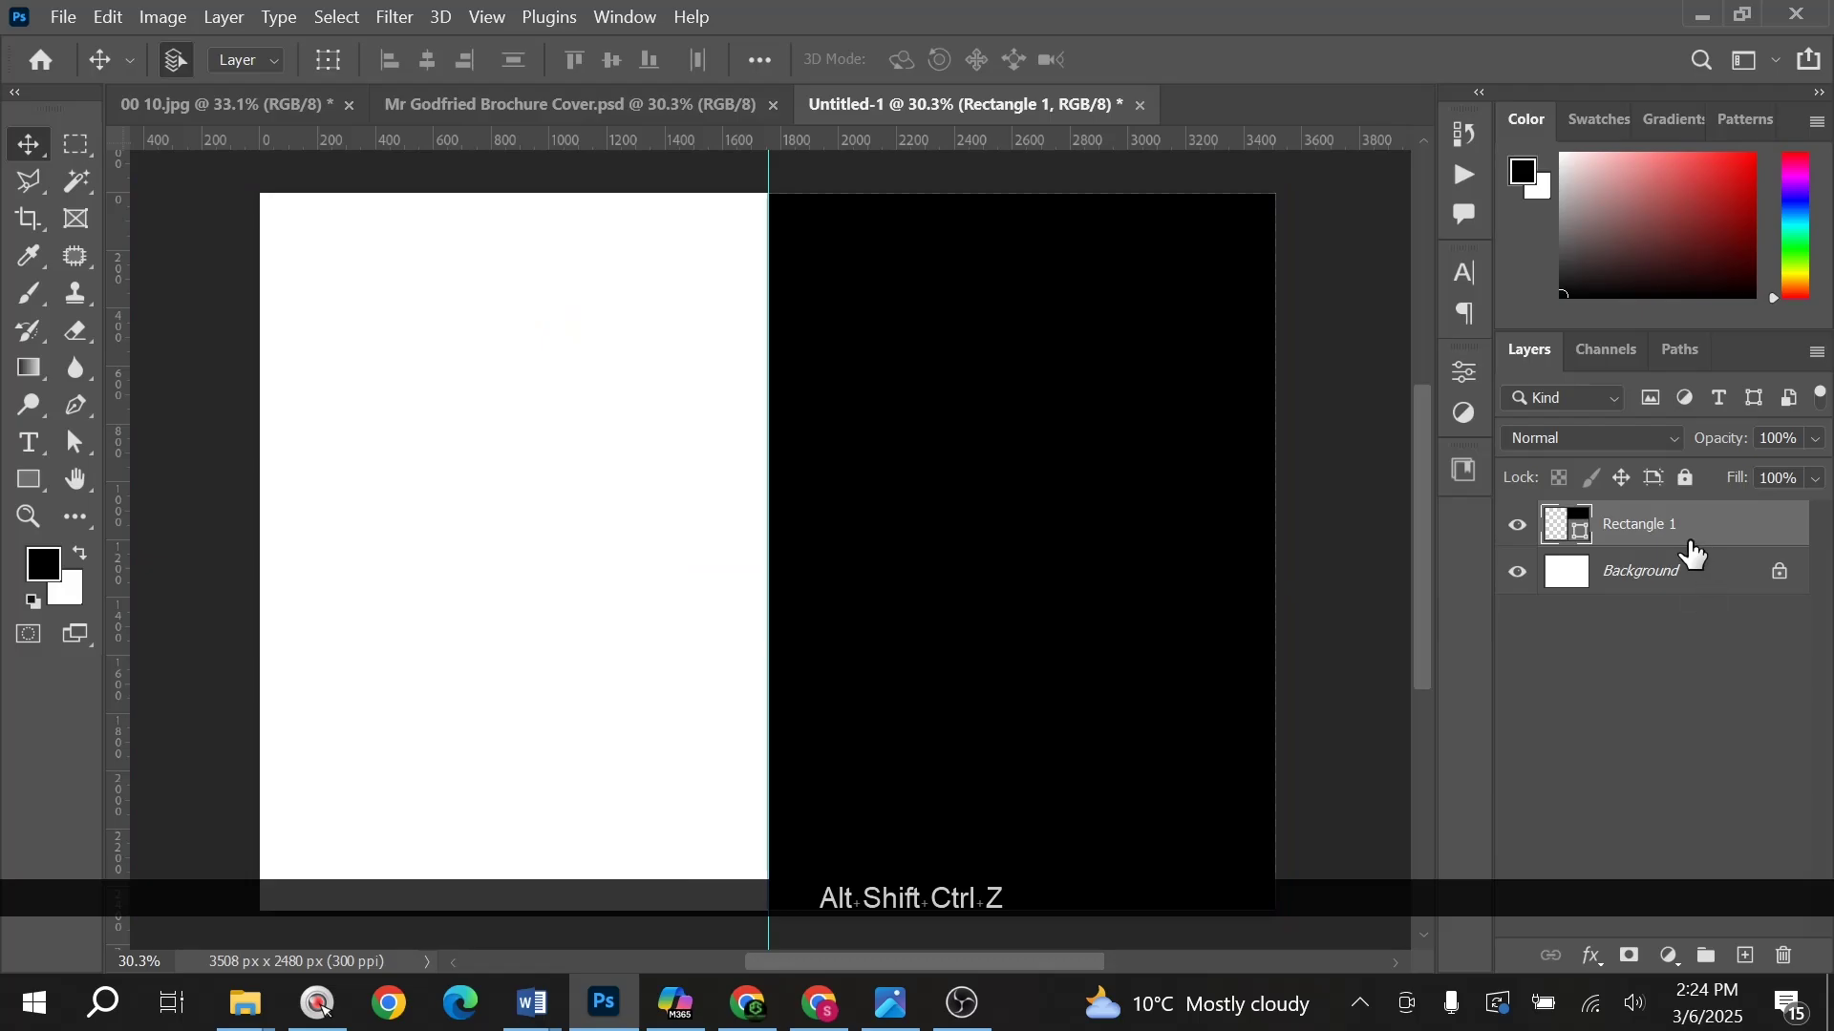
left_click_drag(1651, 549, 1738, 954)
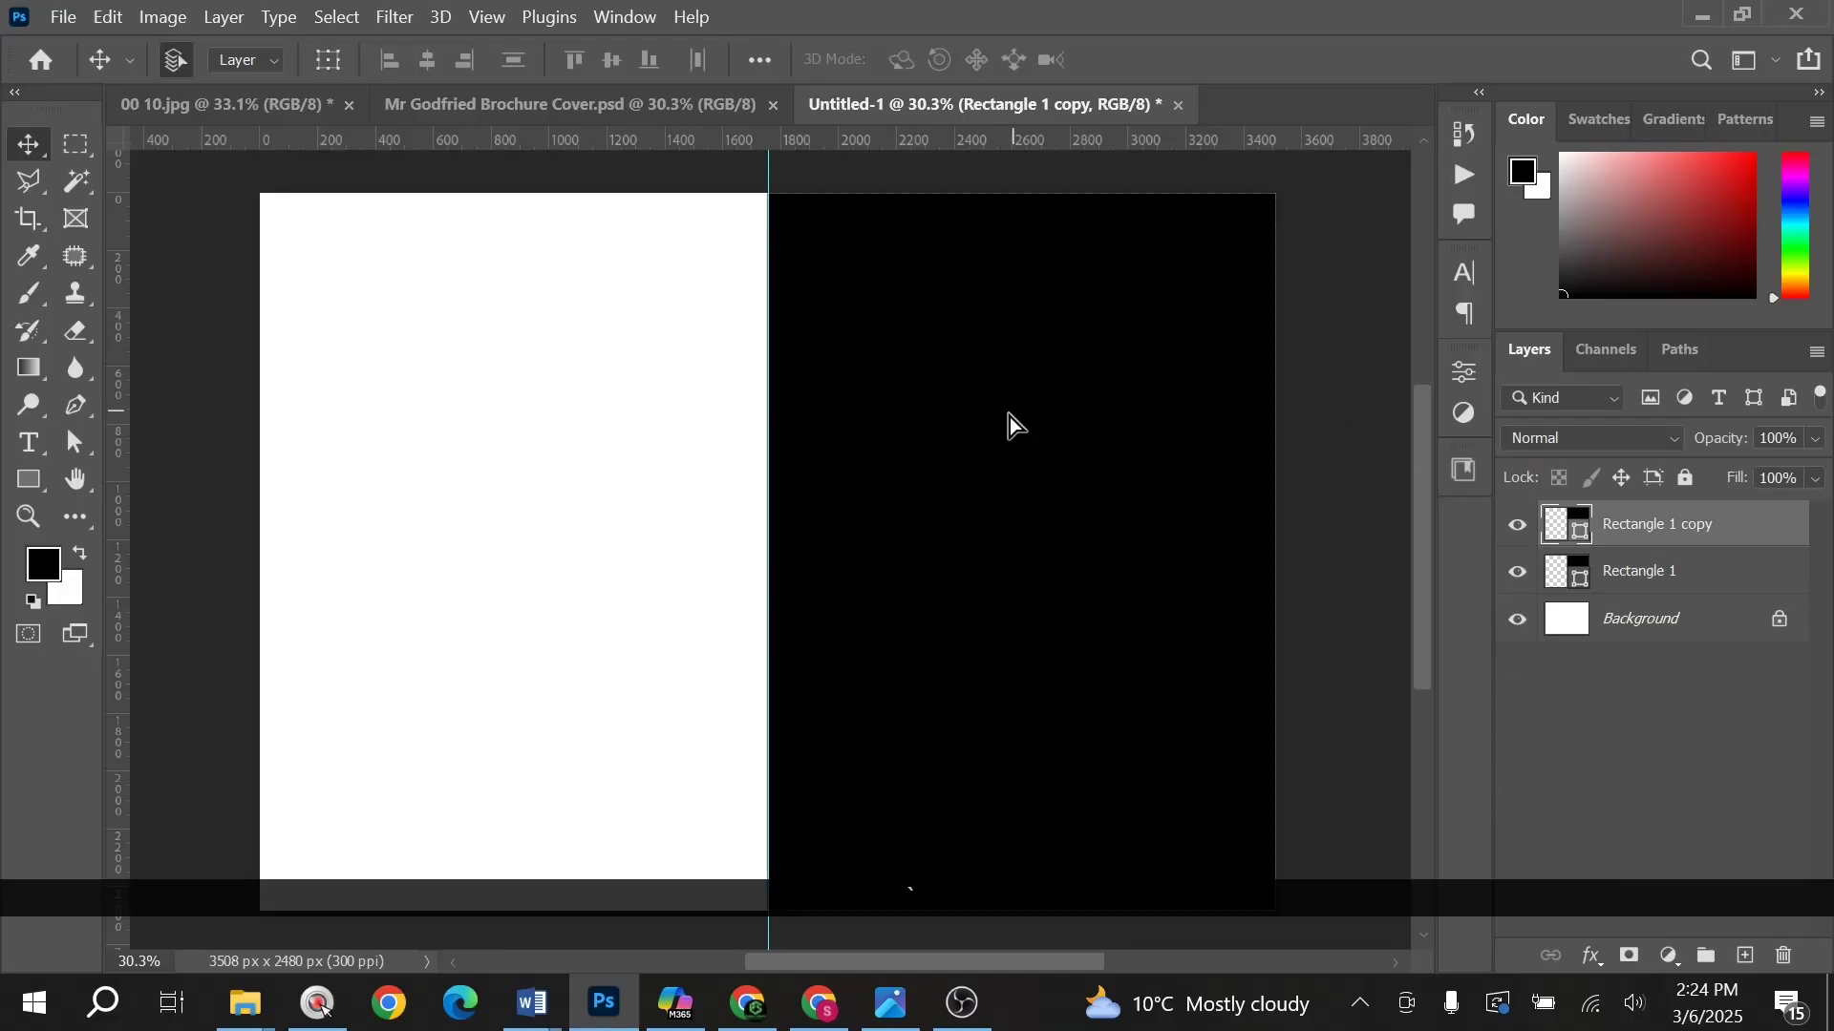
left_click_drag(1010, 417, 502, 386)
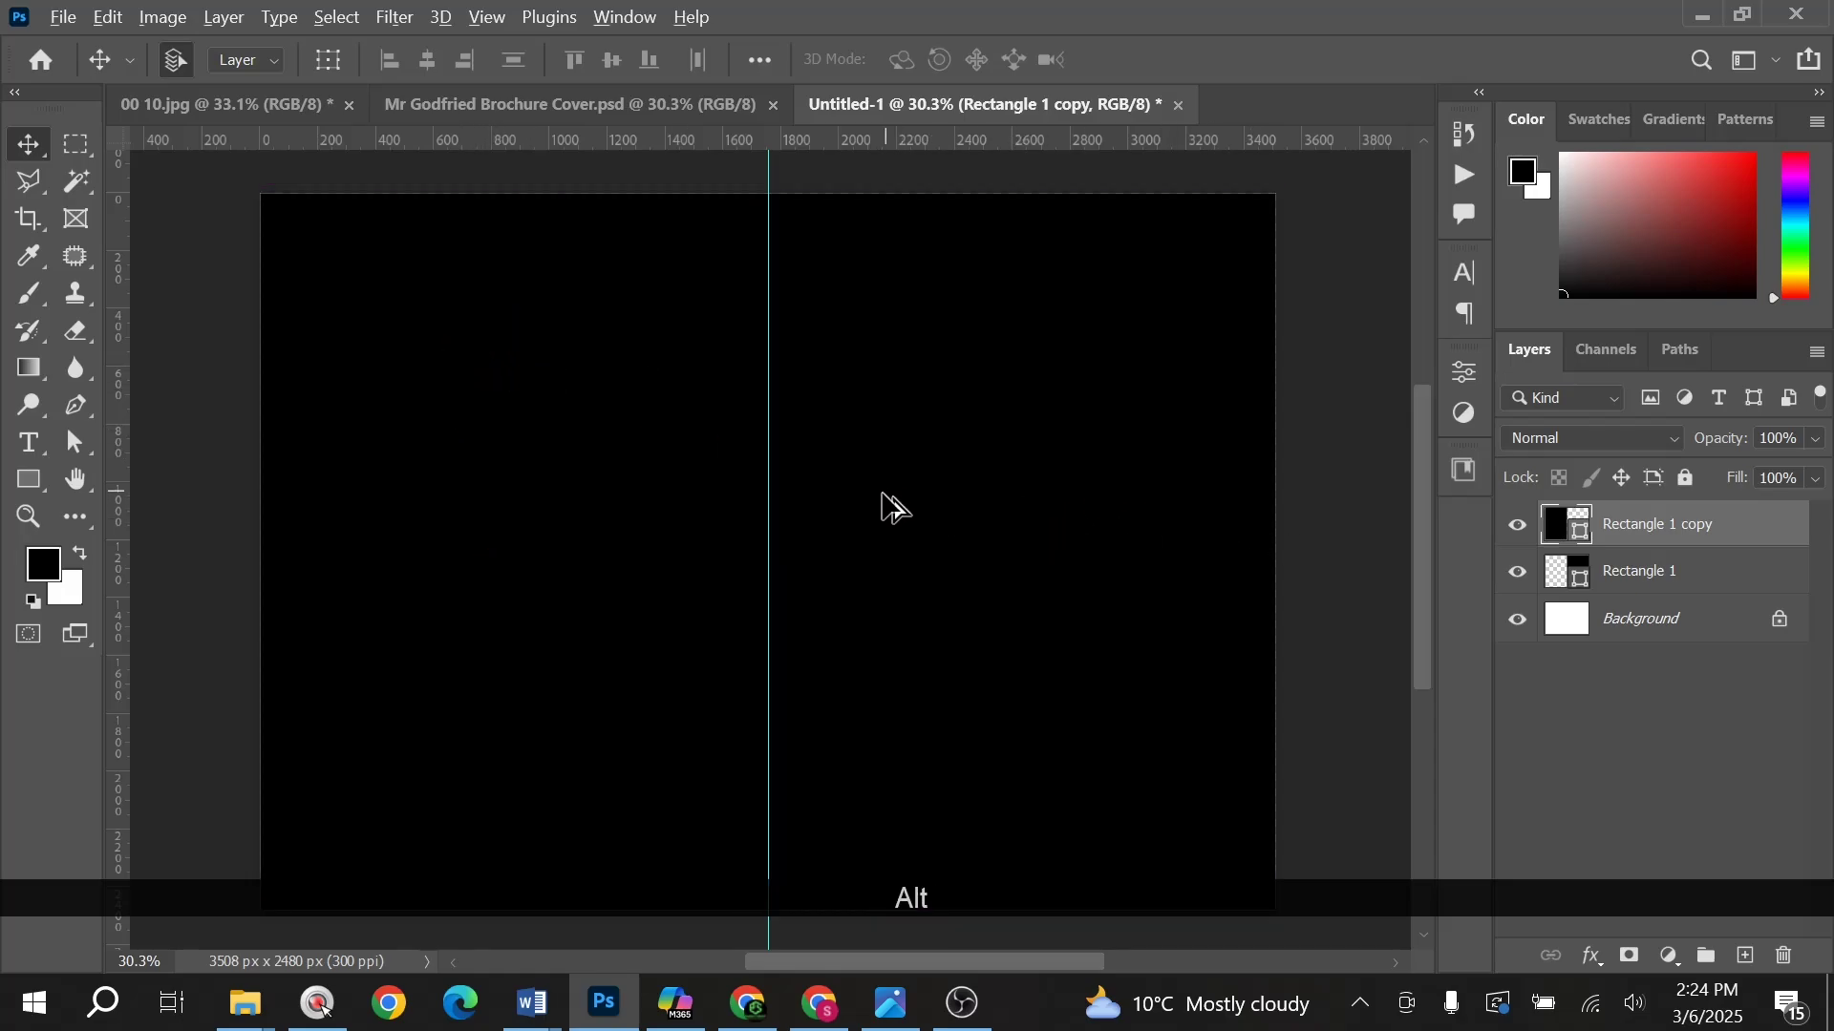
left_click(1241, 413, "ctrl+alt")
key("ctrl+alt+z")
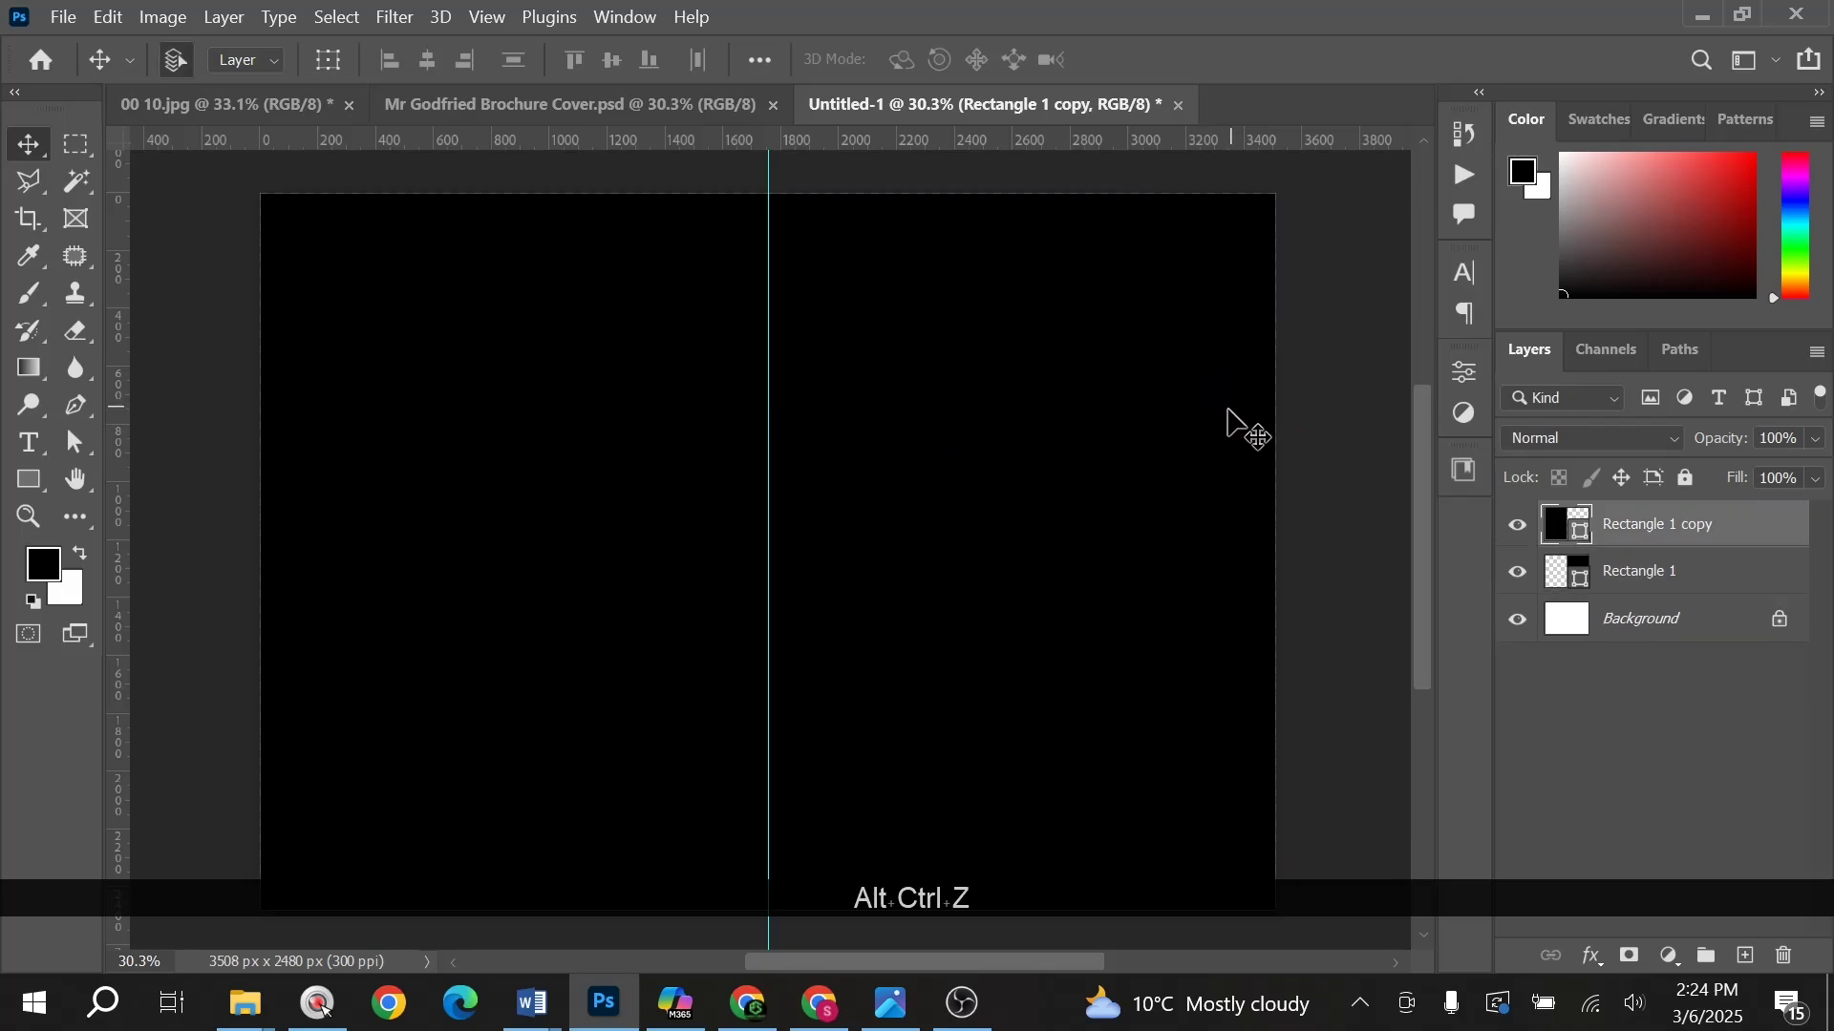
Step: Place the image download (5) from the sample brochure's folder directly above the layer of the black rectangle right of the guide
left_click(1006, 356)
left_click(583, 344)
left_click(1042, 356)
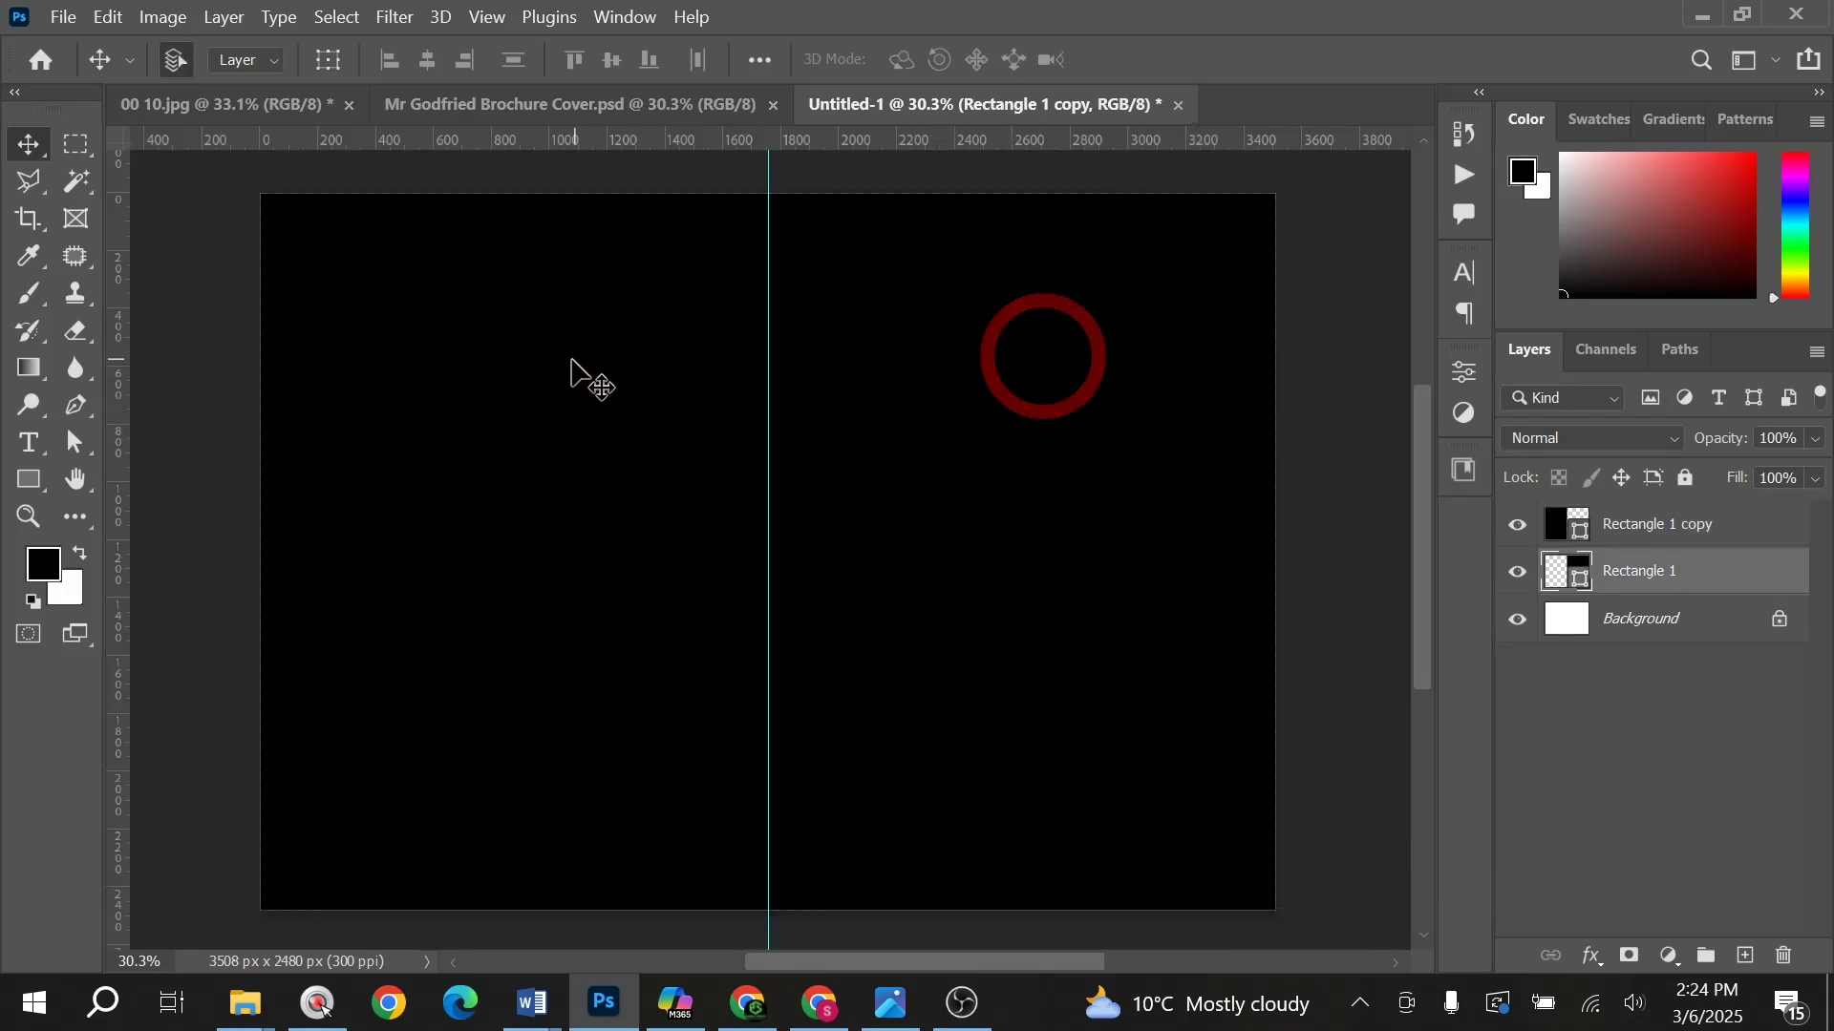
left_click(1158, 427)
left_click(1073, 397)
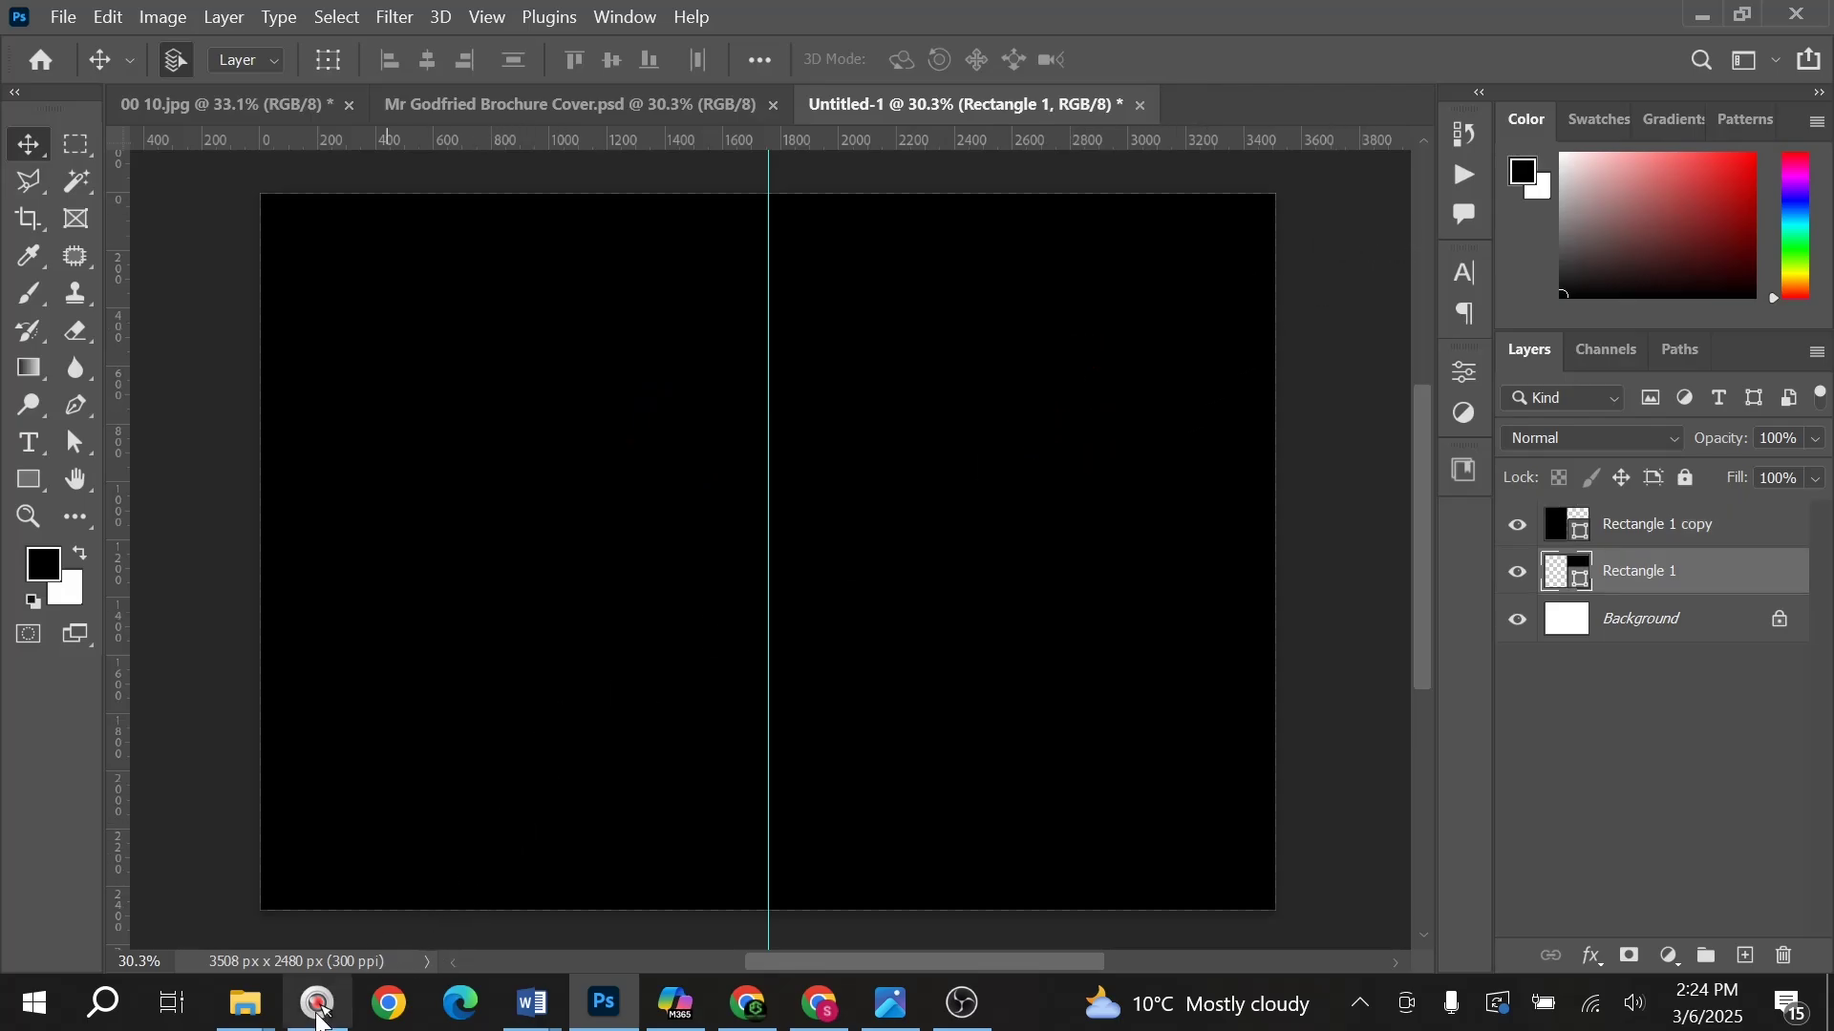
mouse_move(264, 1012)
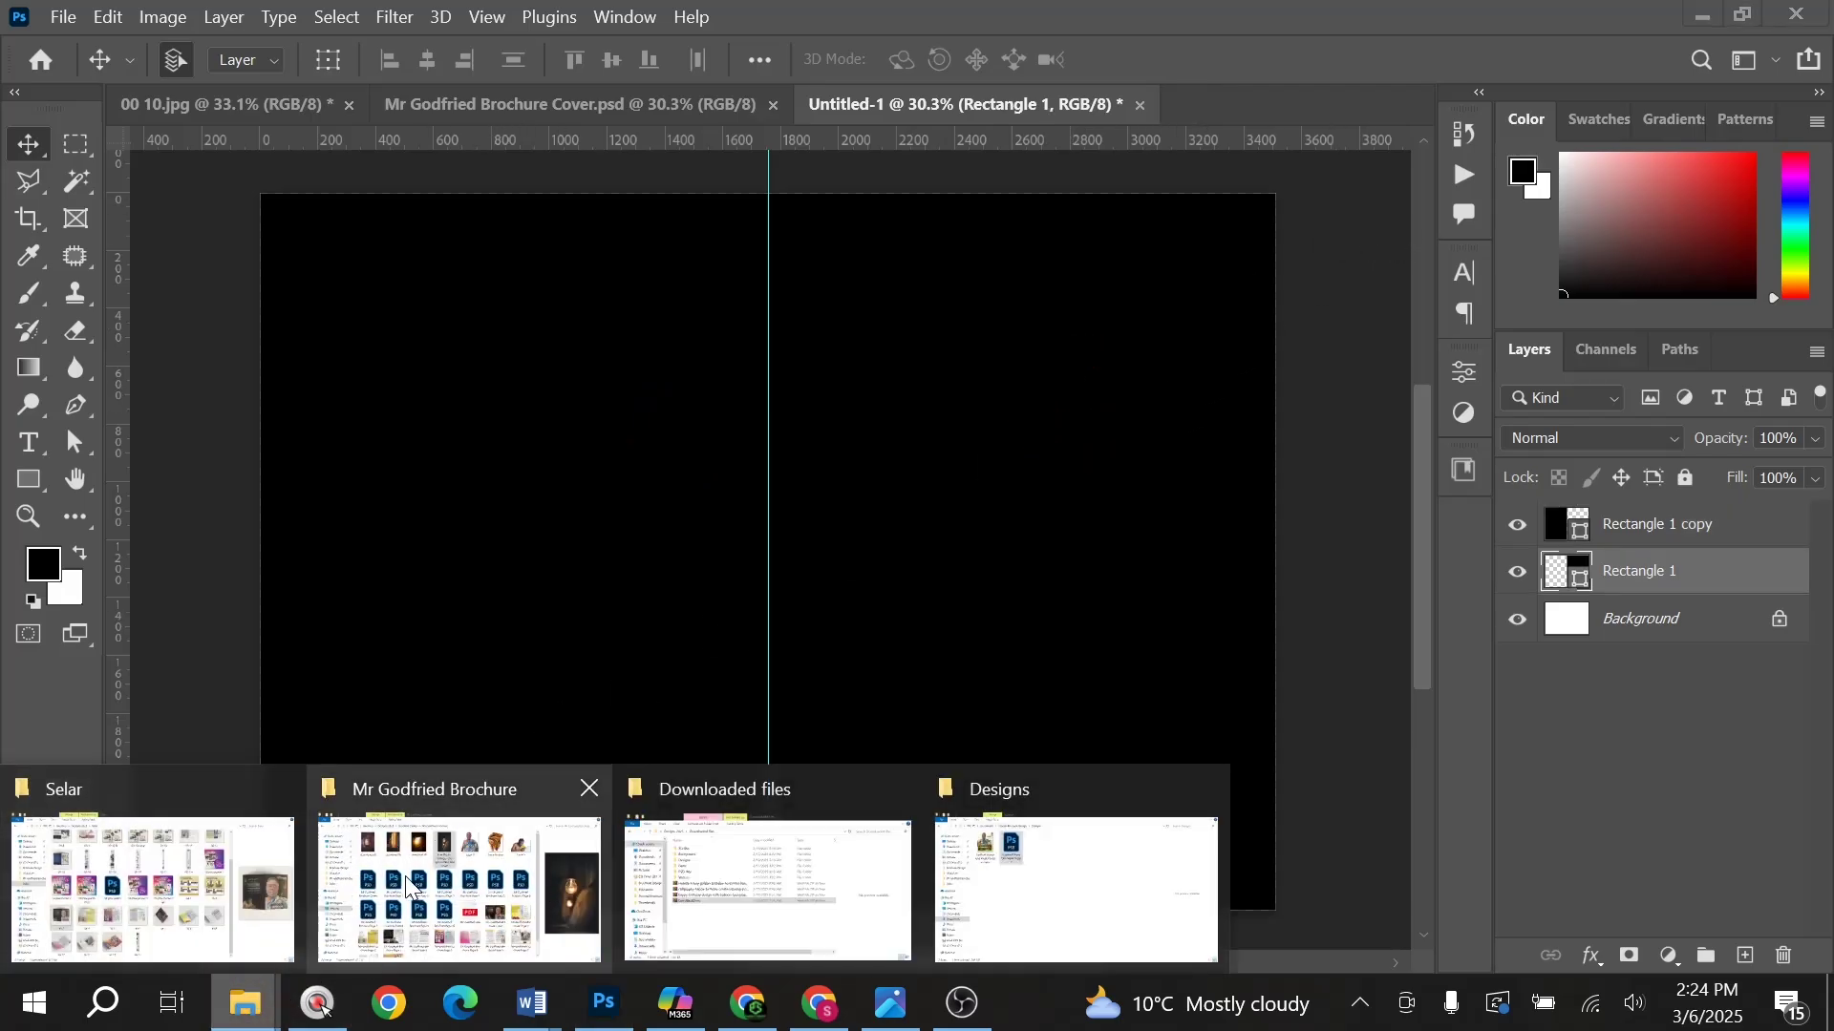
left_click(406, 889)
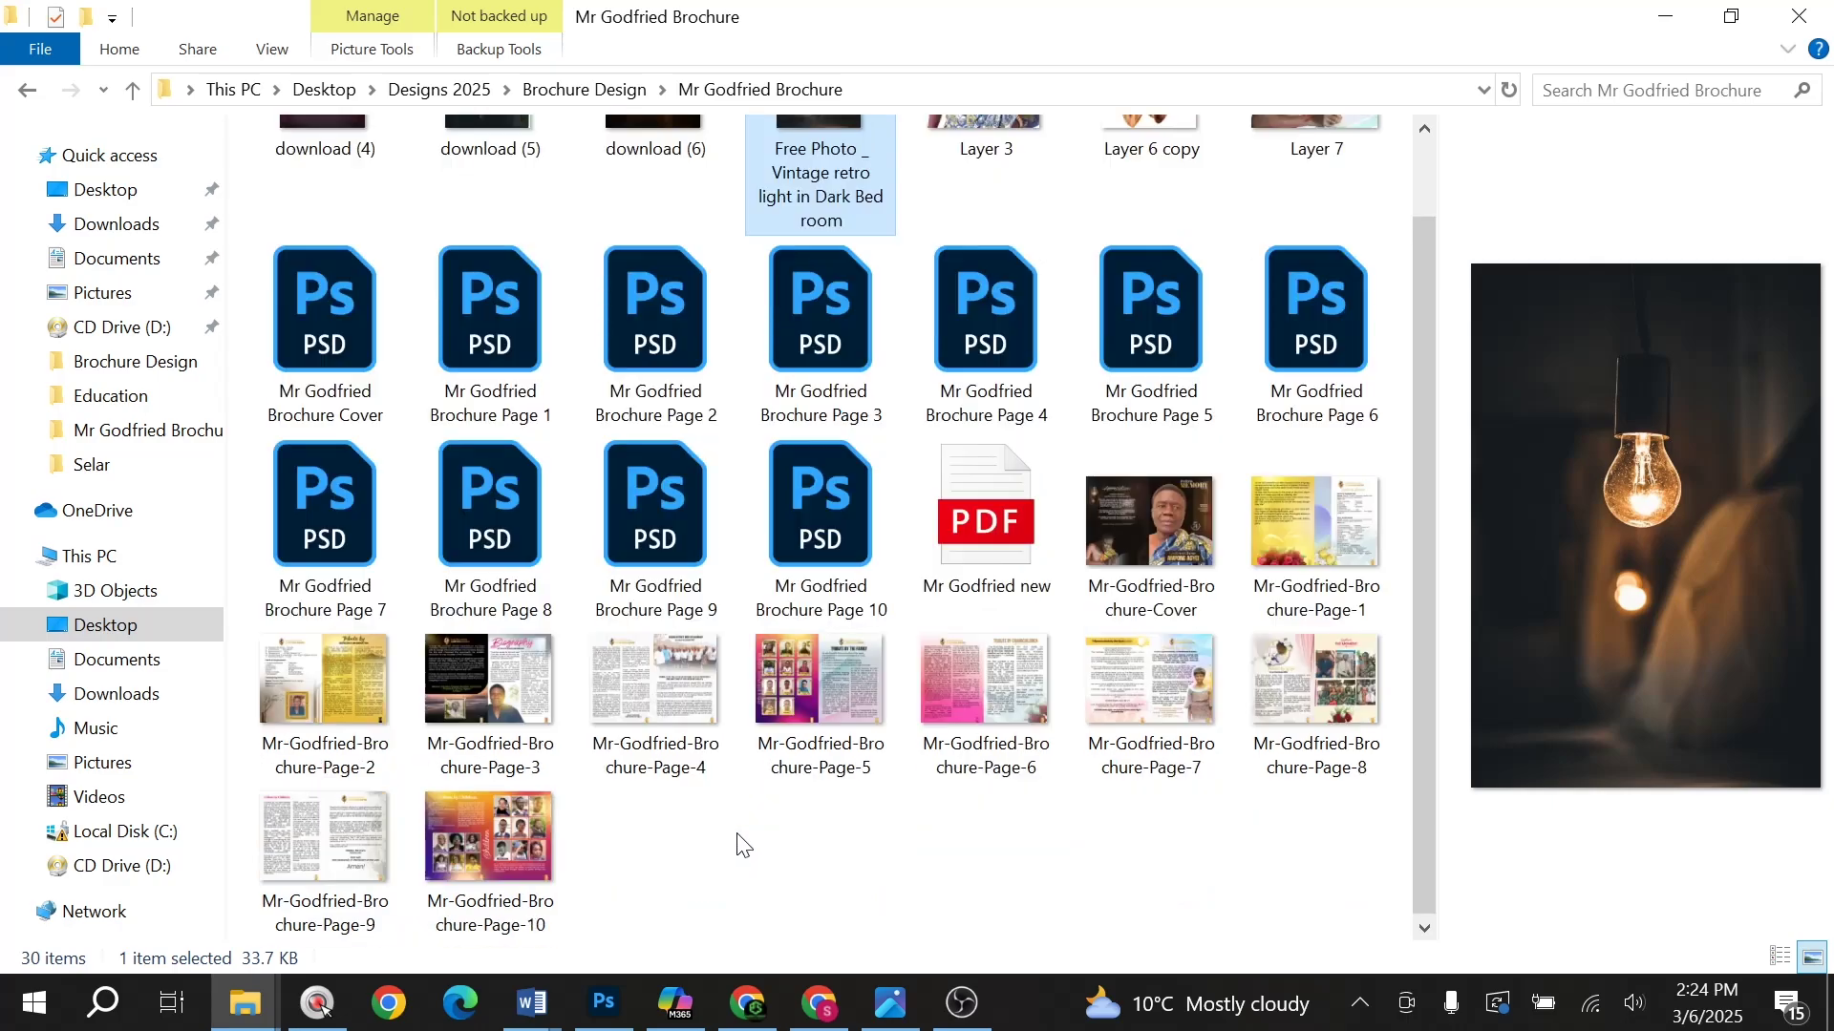
scroll(744, 846, "up", 1)
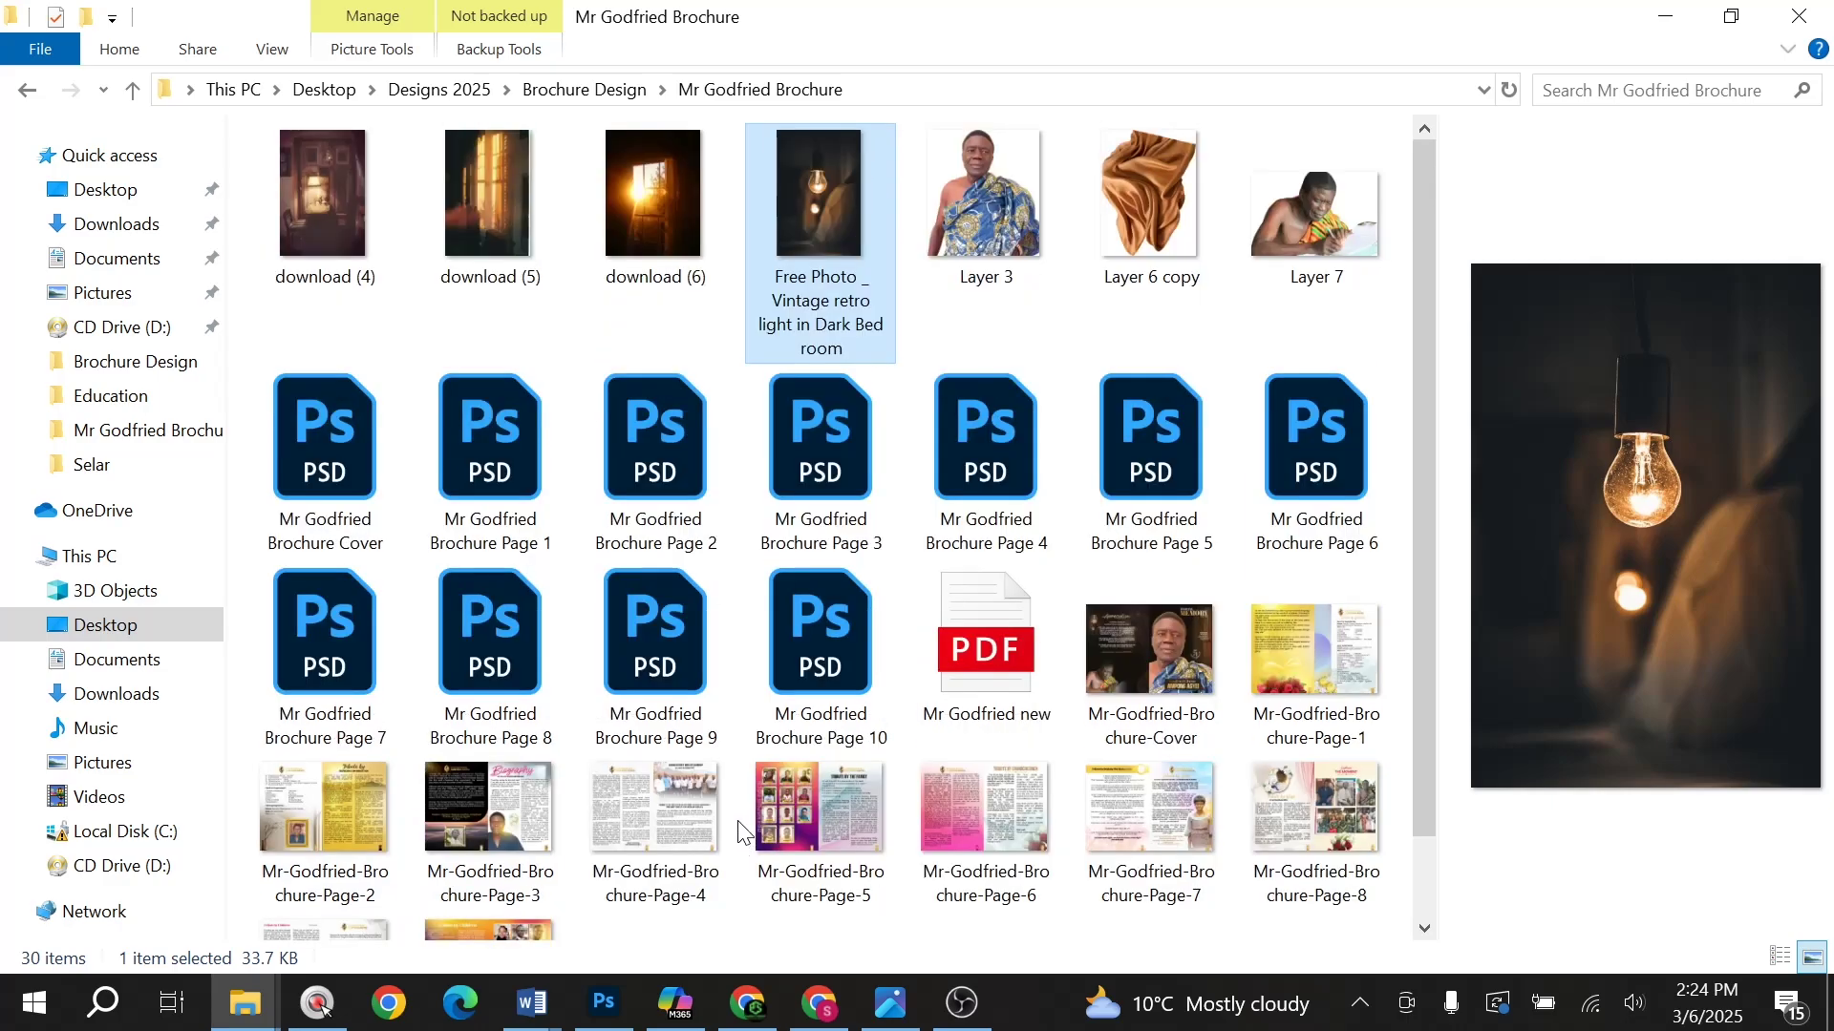
left_click(483, 202)
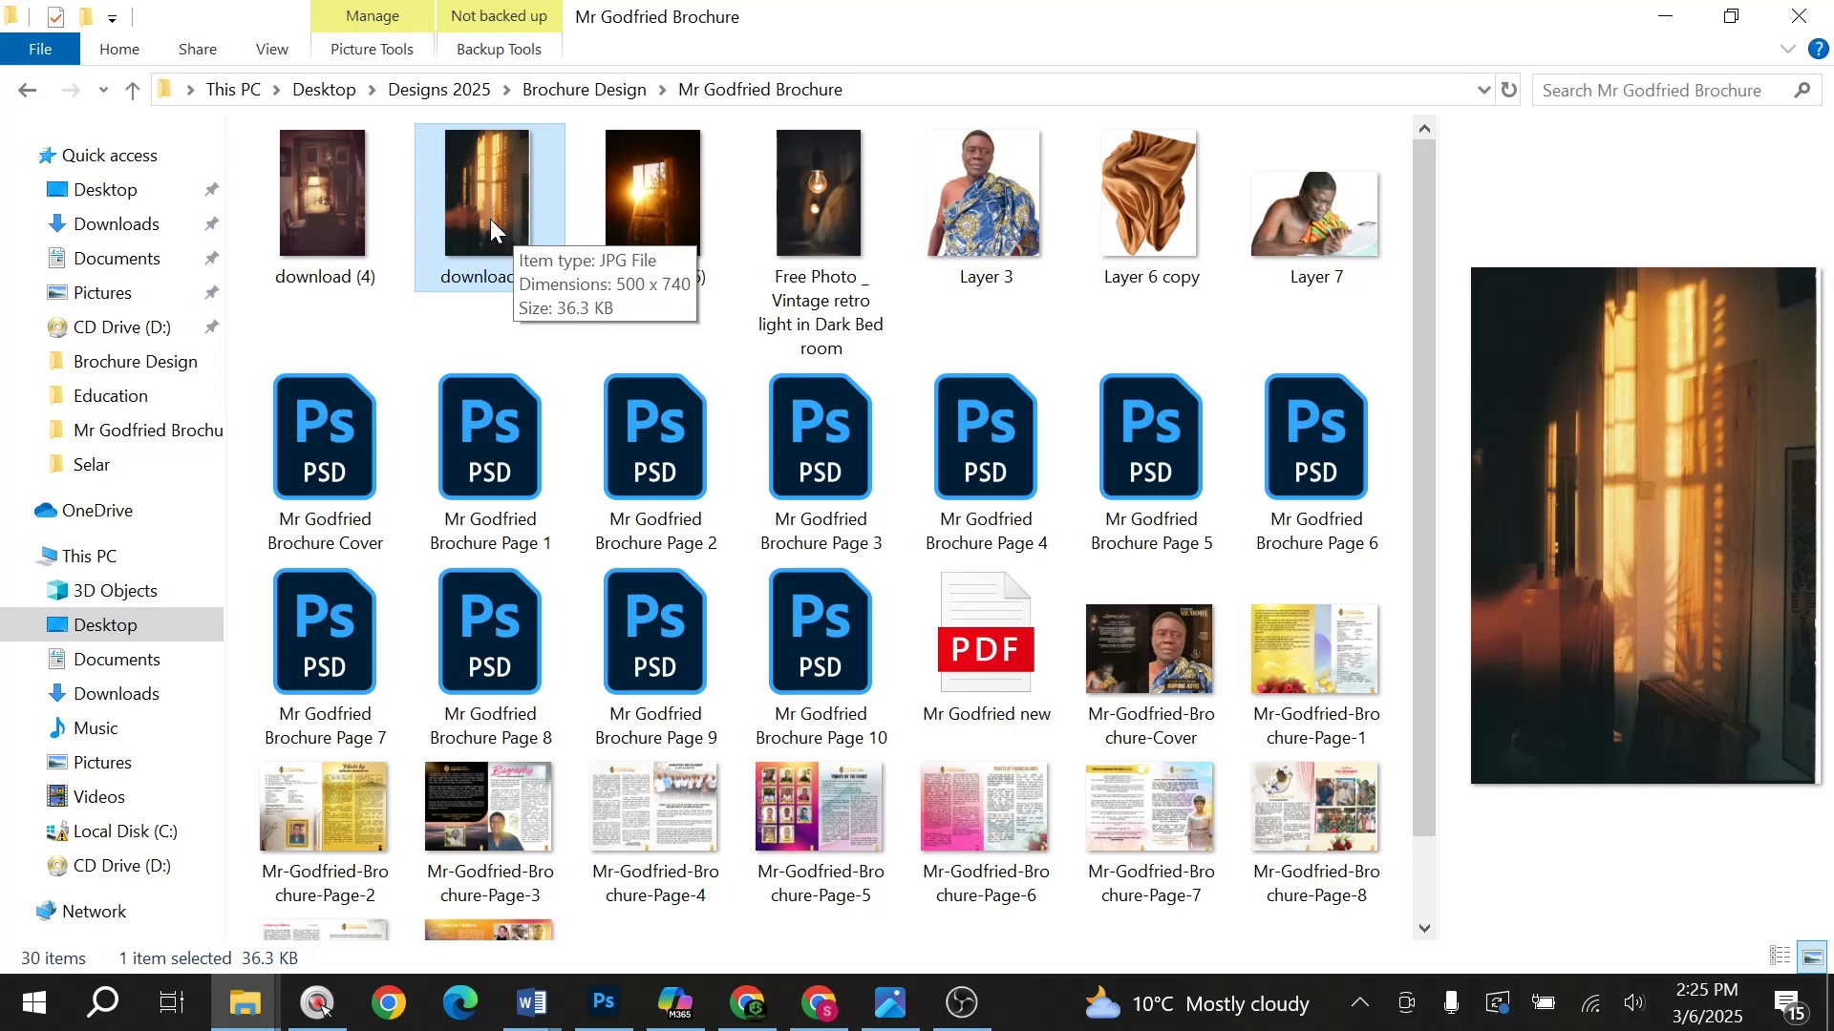
left_click_drag(490, 220, 987, 725)
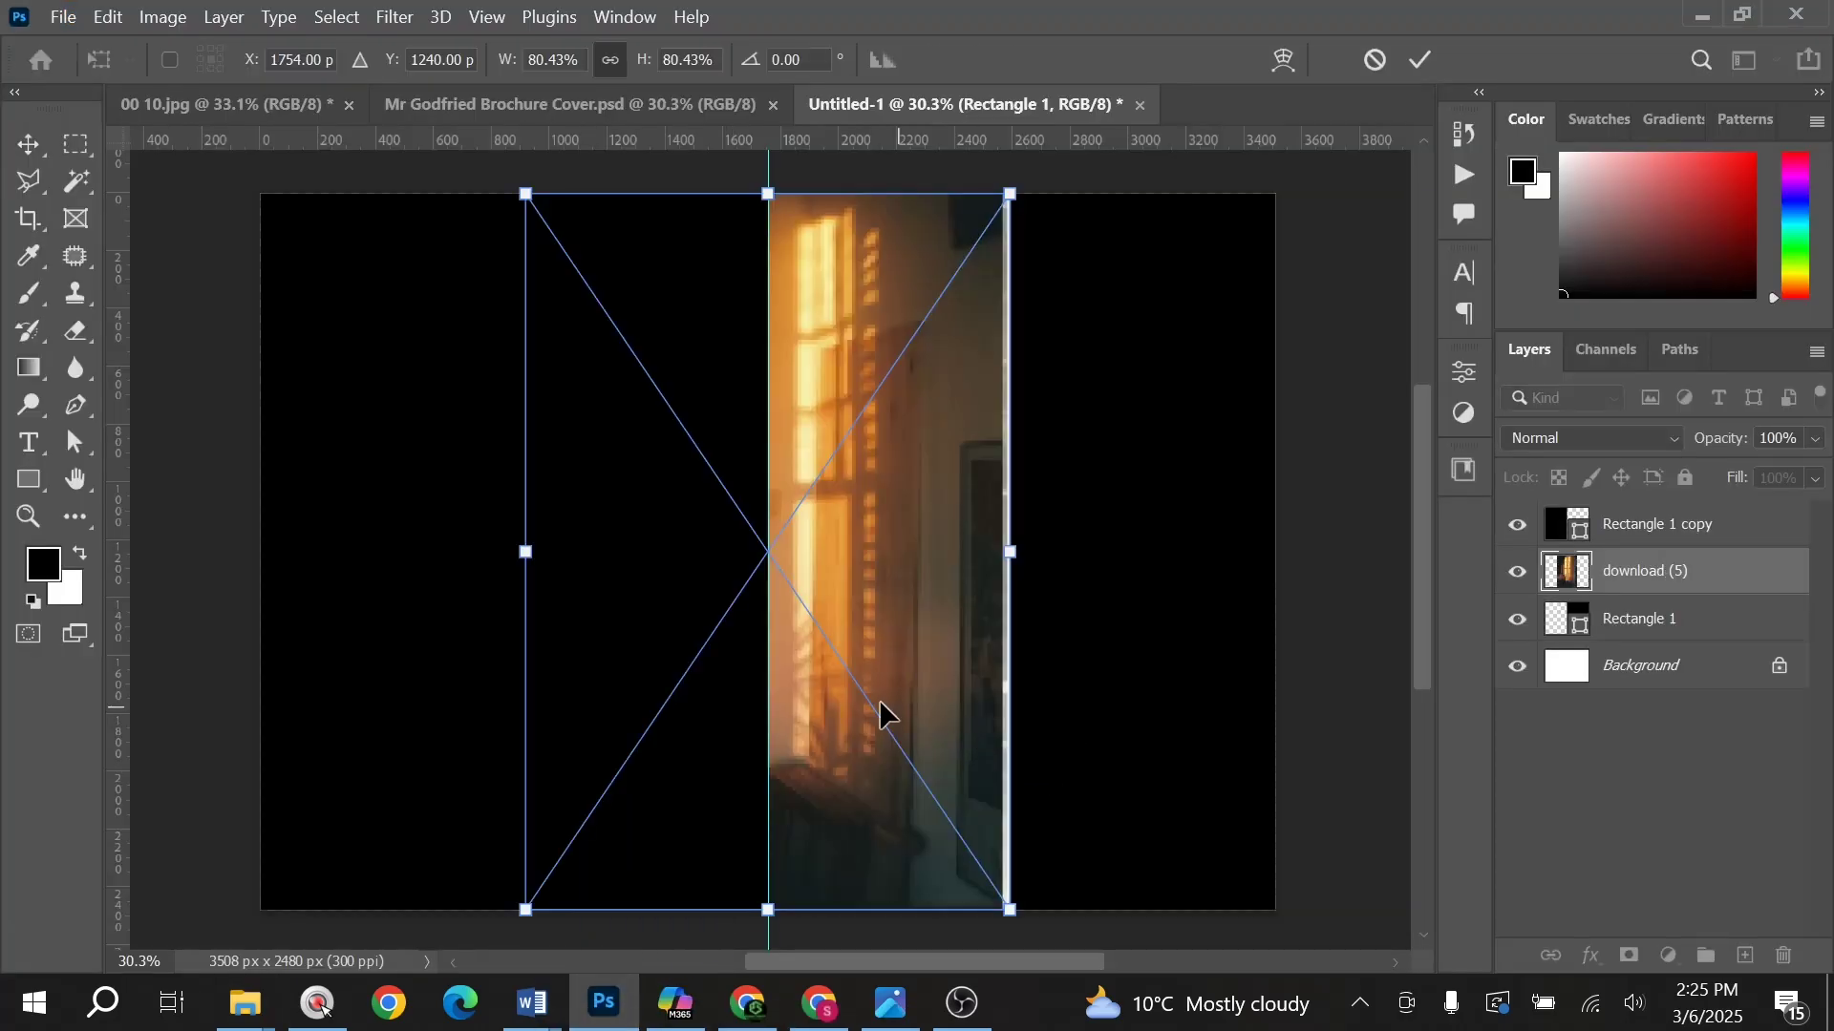
Step: Move the placed window photo to the page's right edge, its right part beyond the canvas, and commit the placement
left_click_drag(878, 702, 1226, 603)
key("Return")
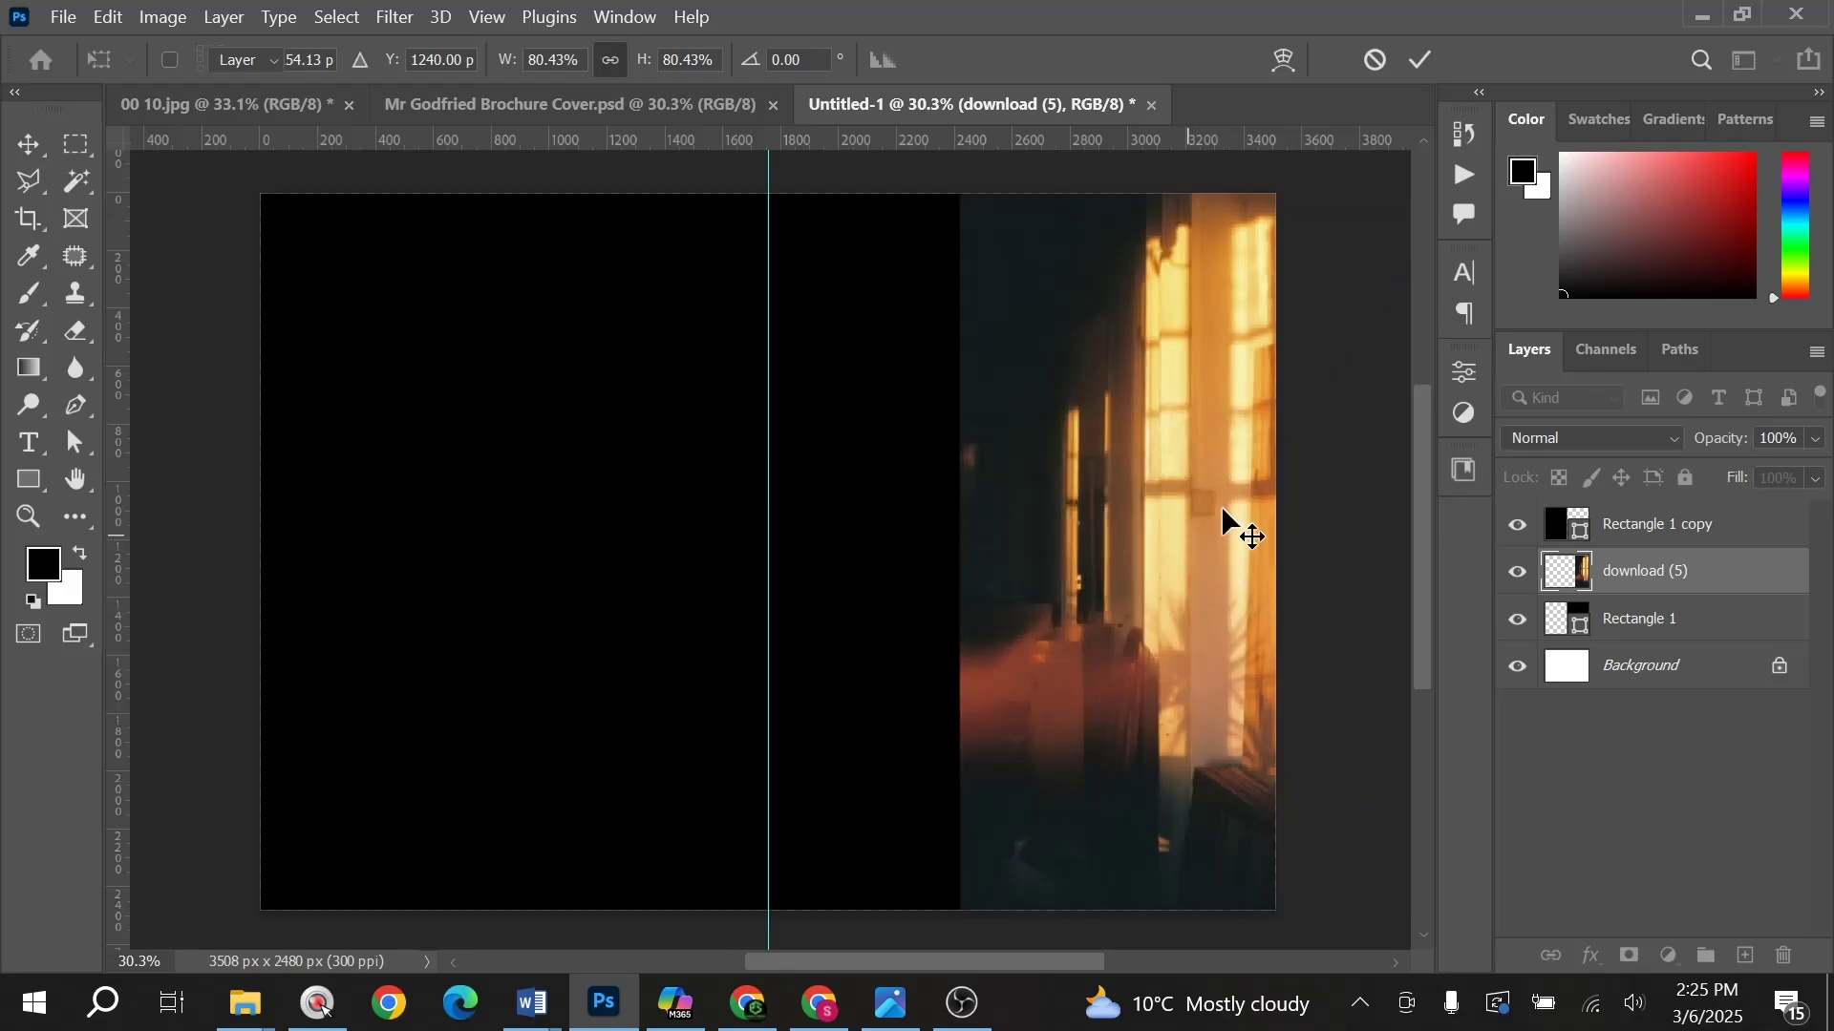
left_click(1419, 55)
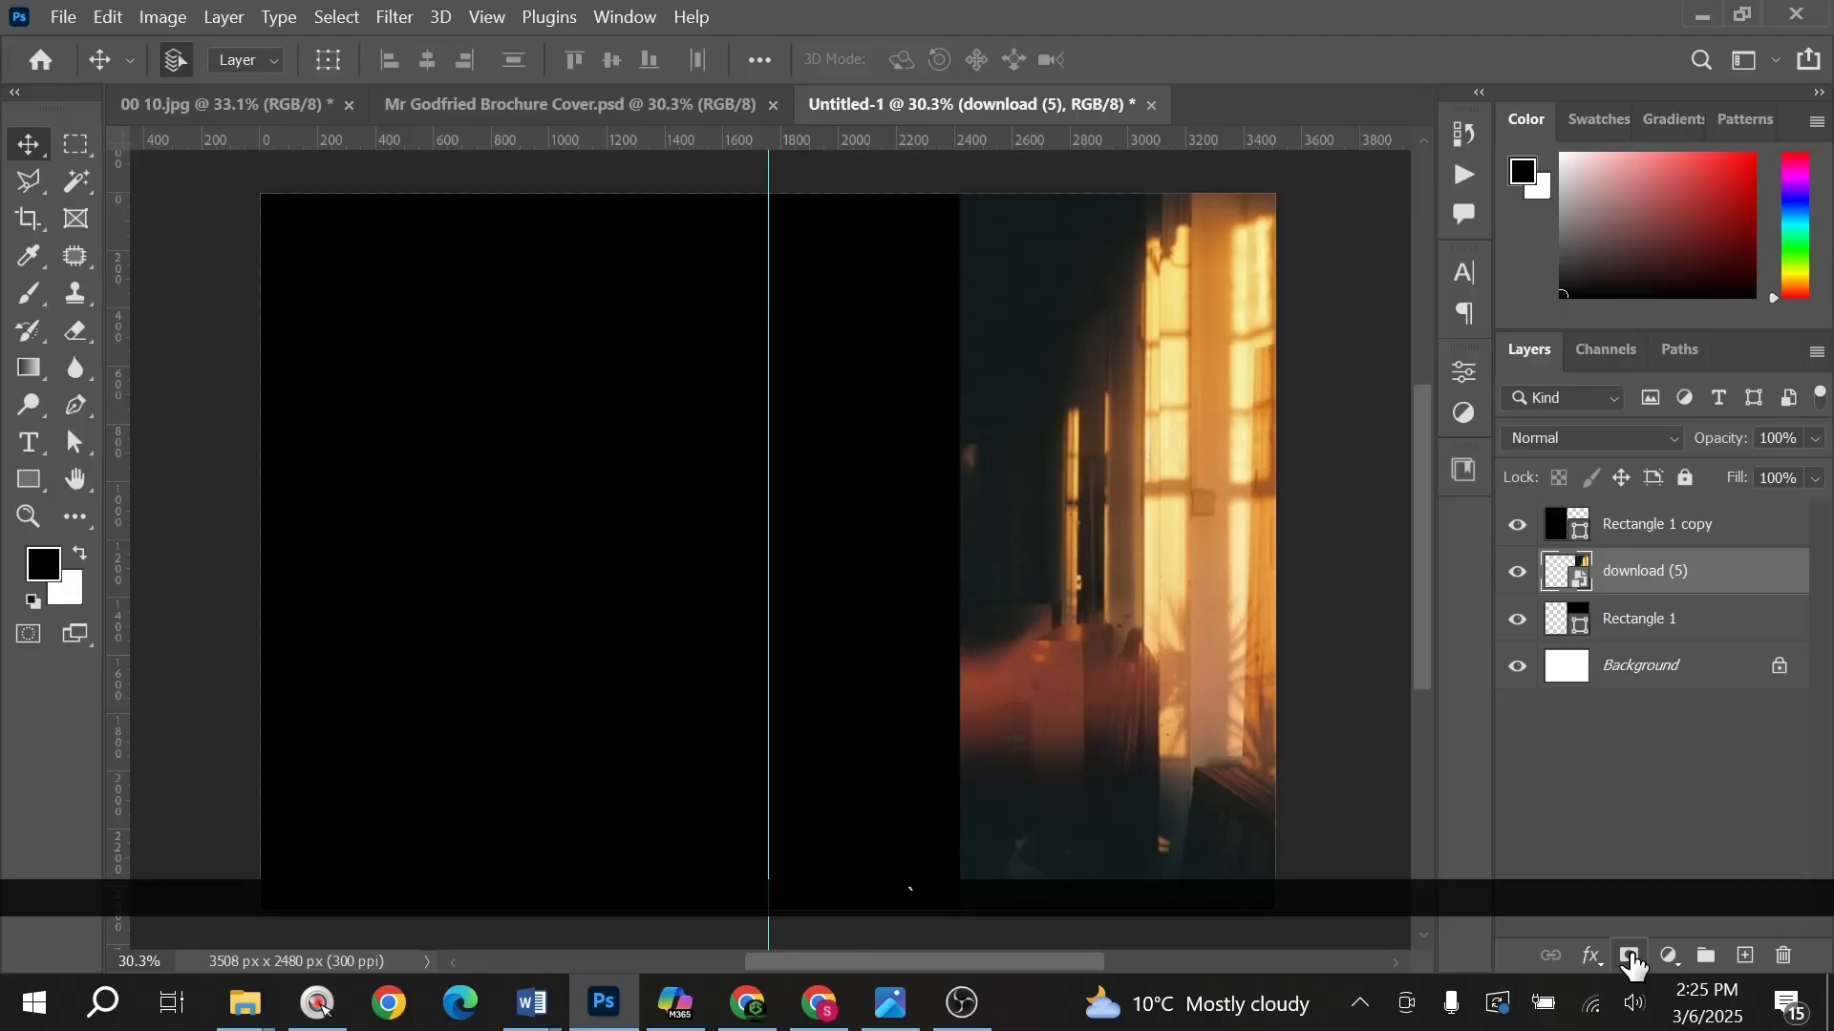
Step: Add a layer mask to the download (5) layer and choose the black-to-transparent gradient from the Basics presets
left_click(1629, 956)
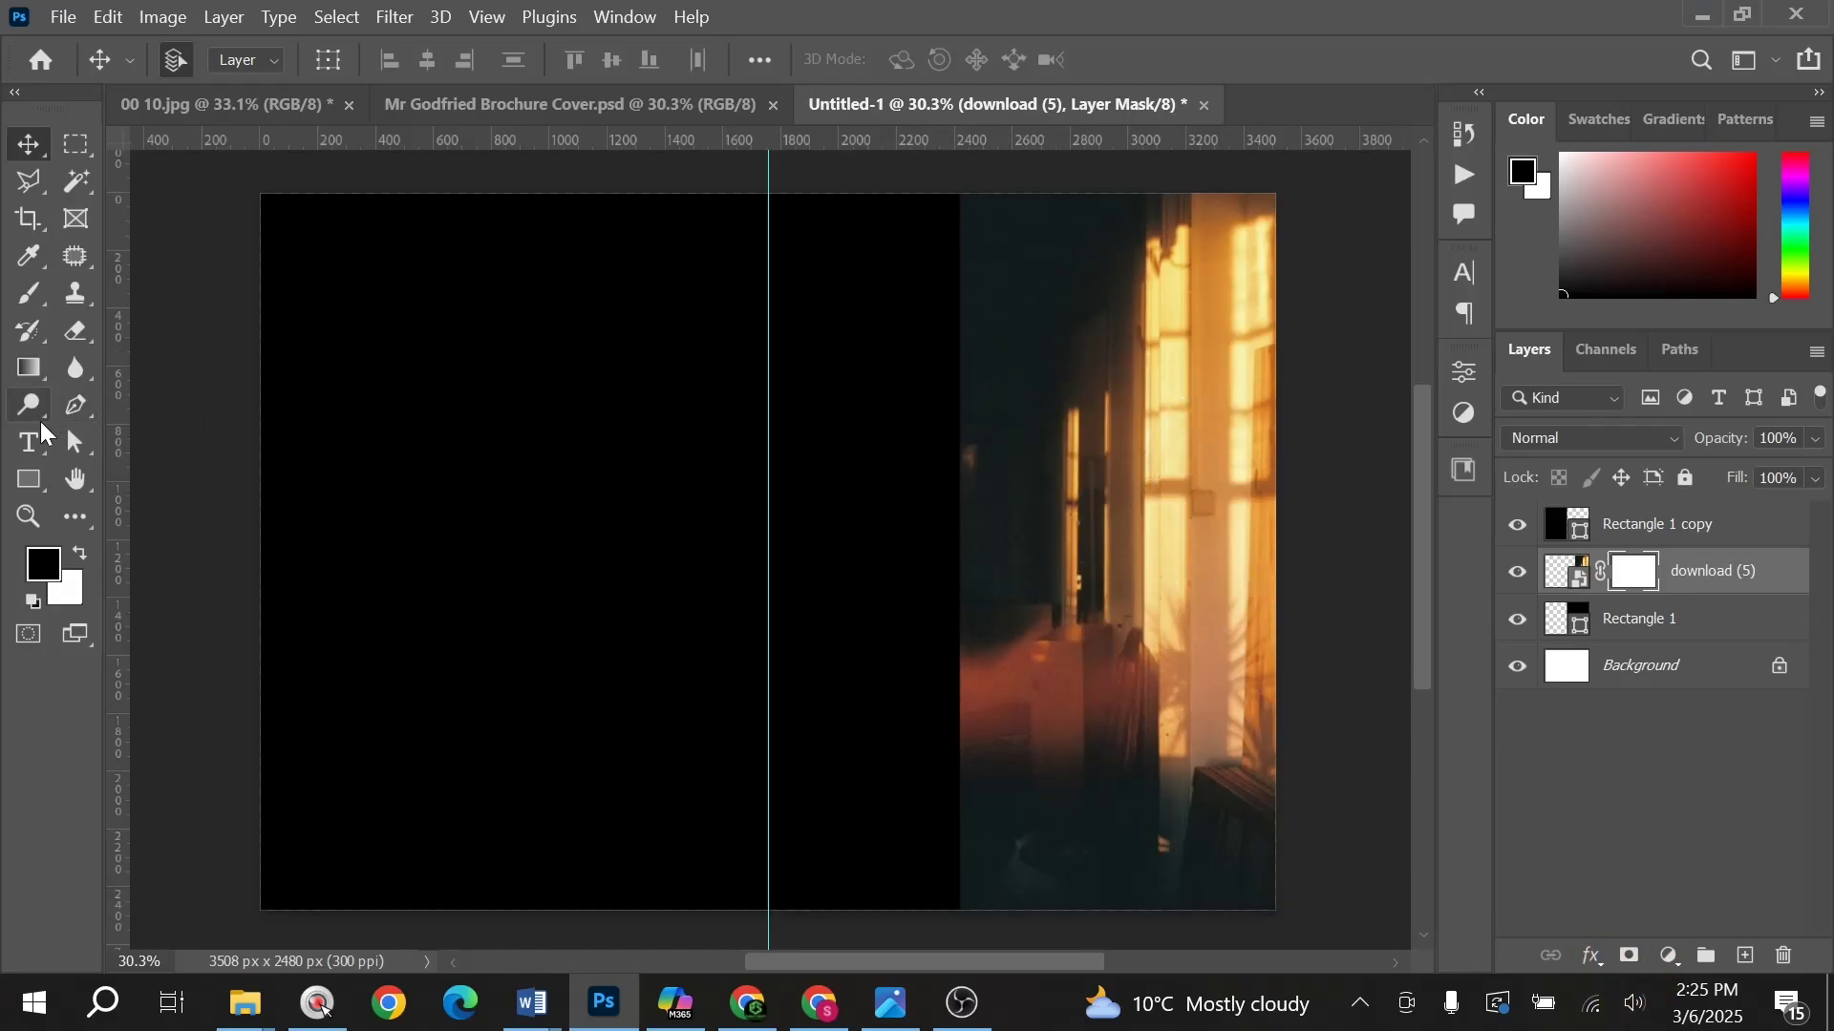
left_click(39, 382)
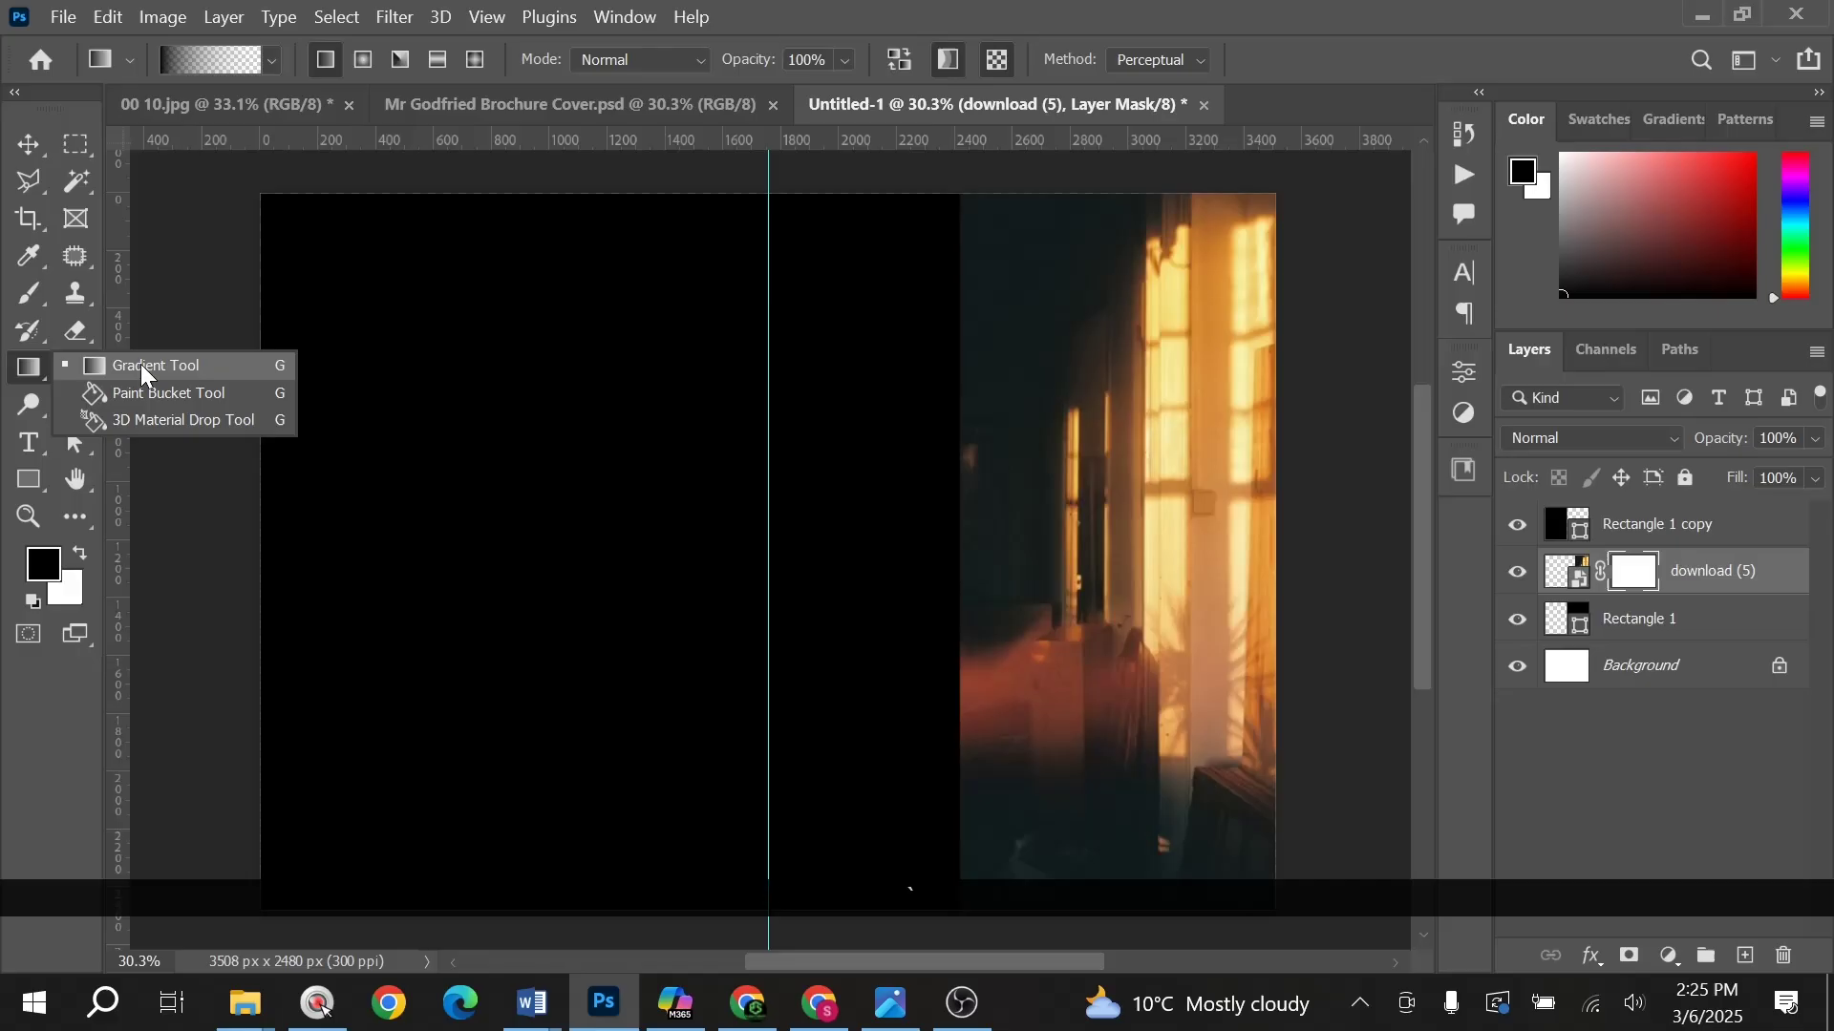
left_click(140, 364)
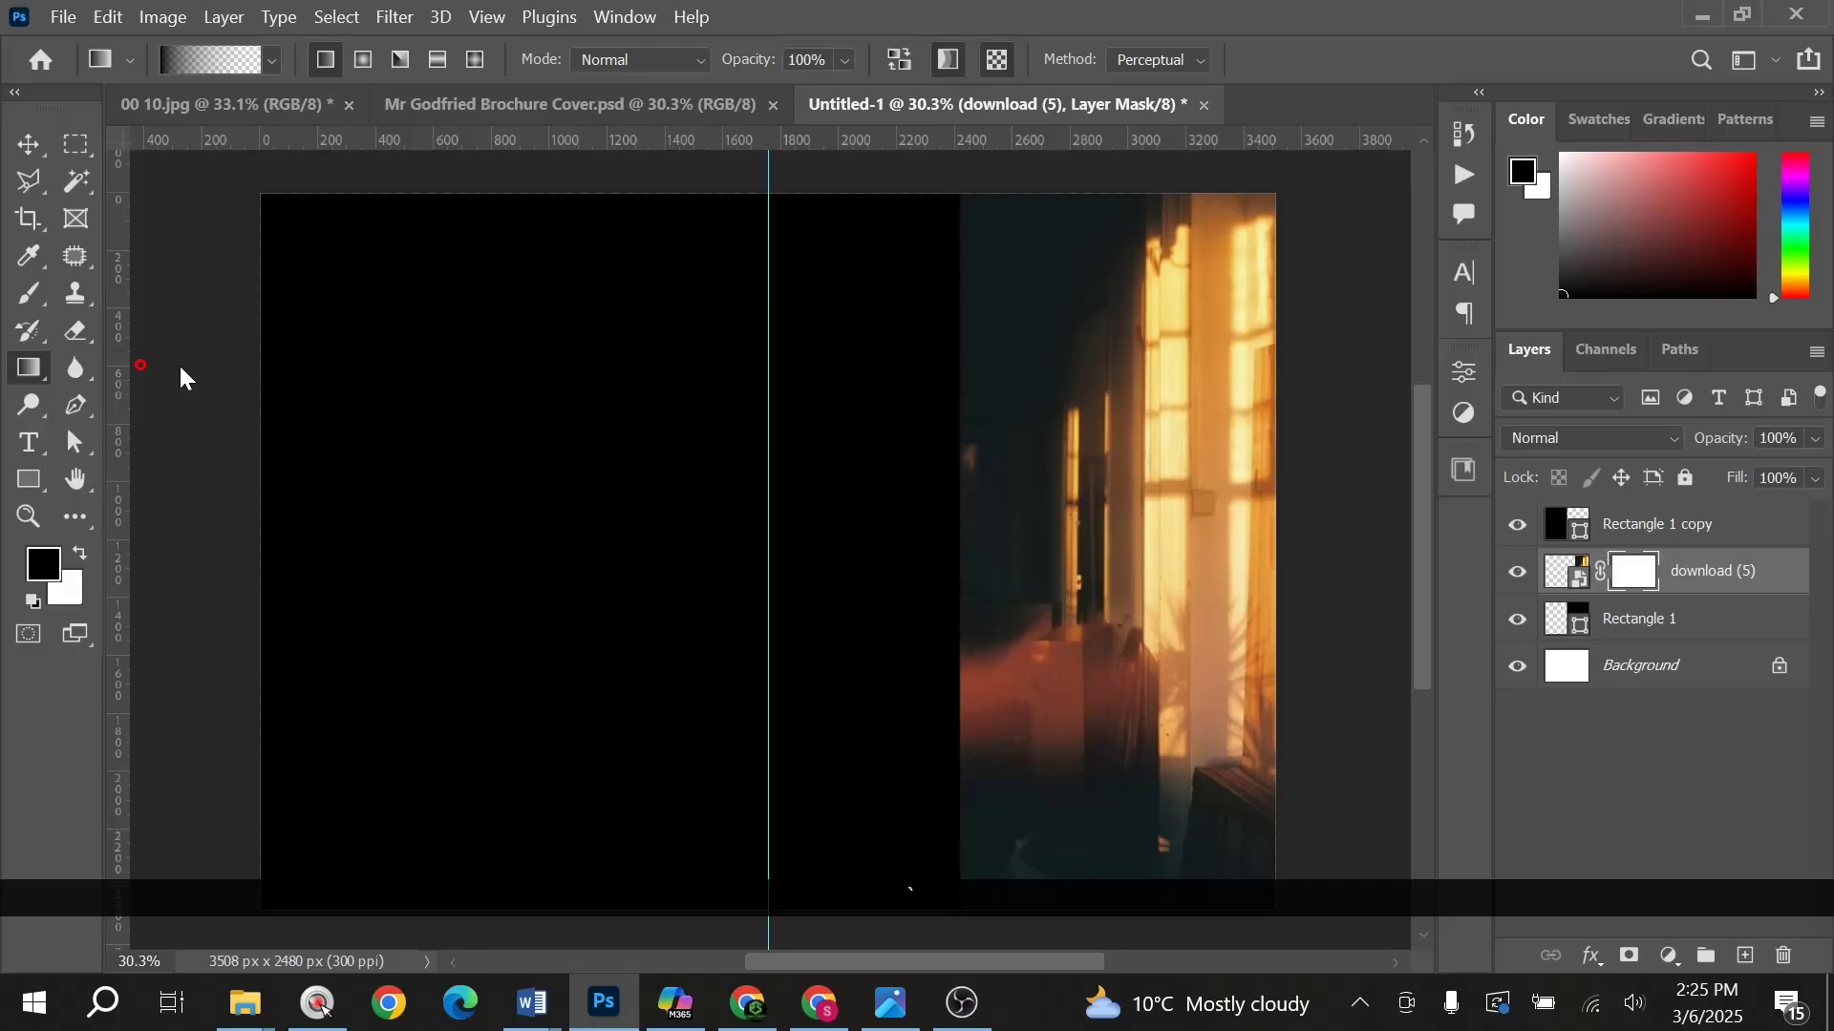
left_click(268, 59)
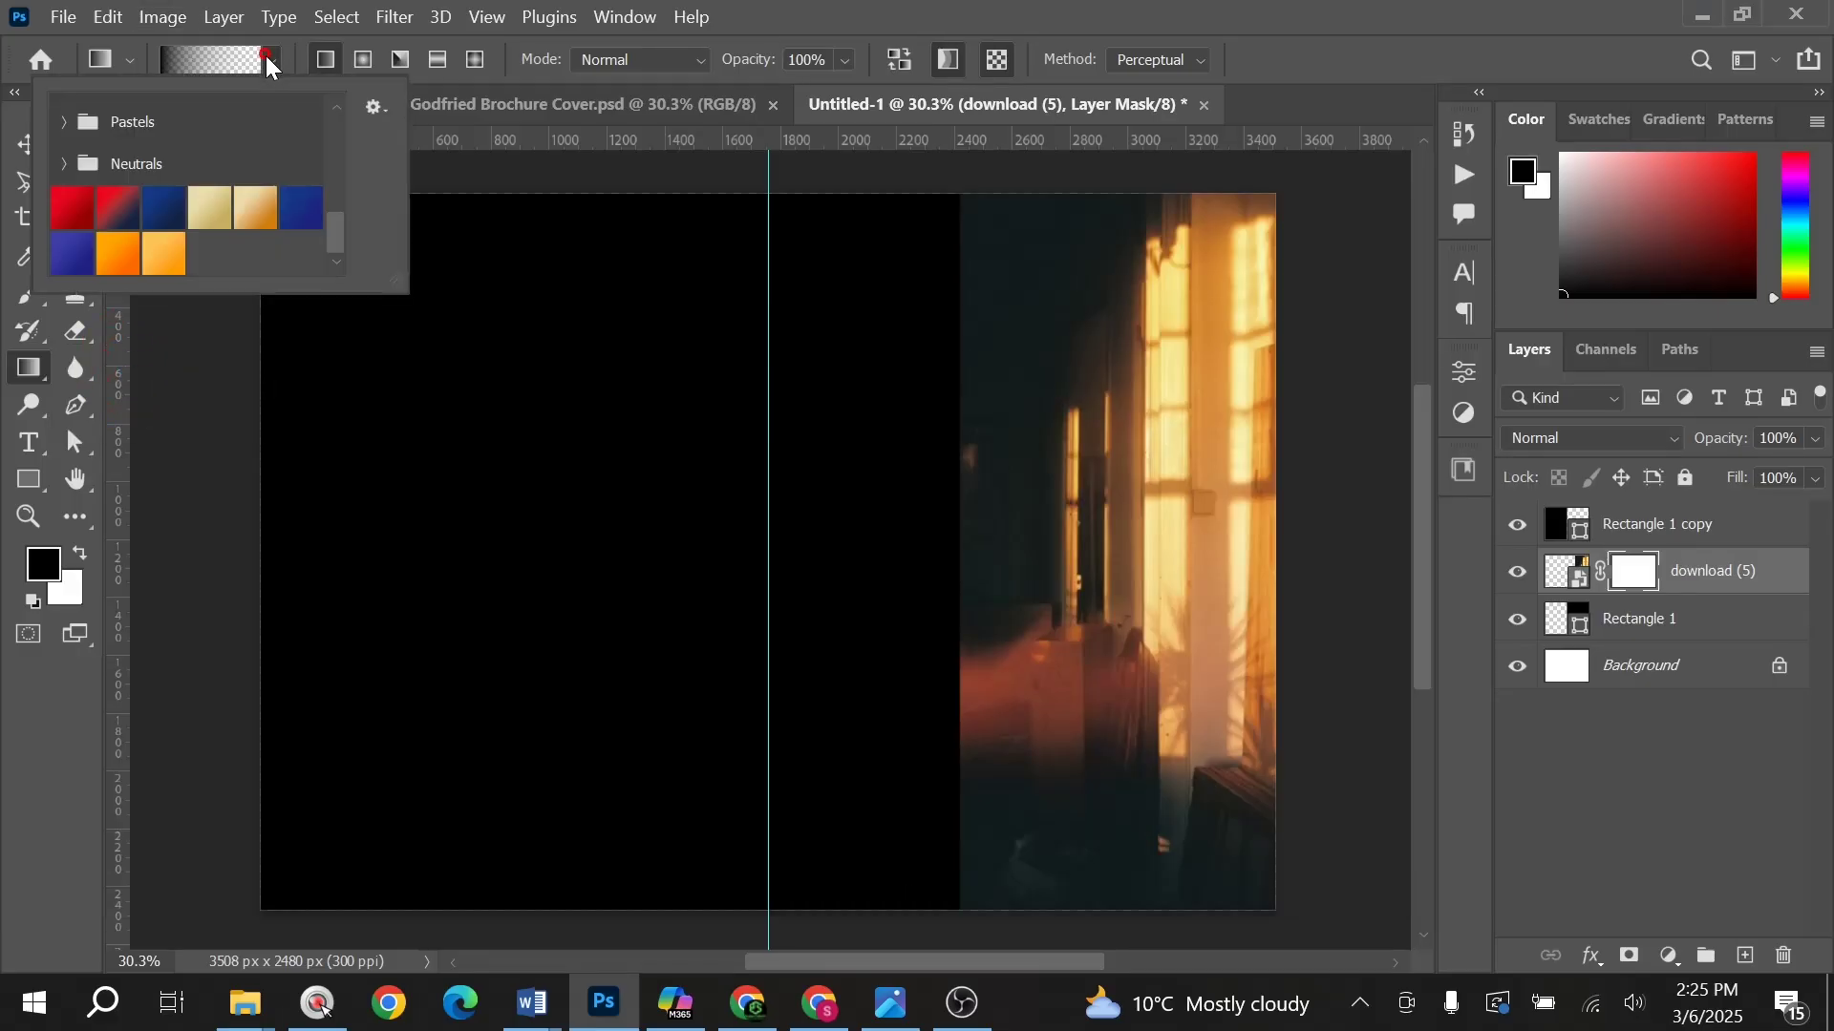
left_click(63, 122)
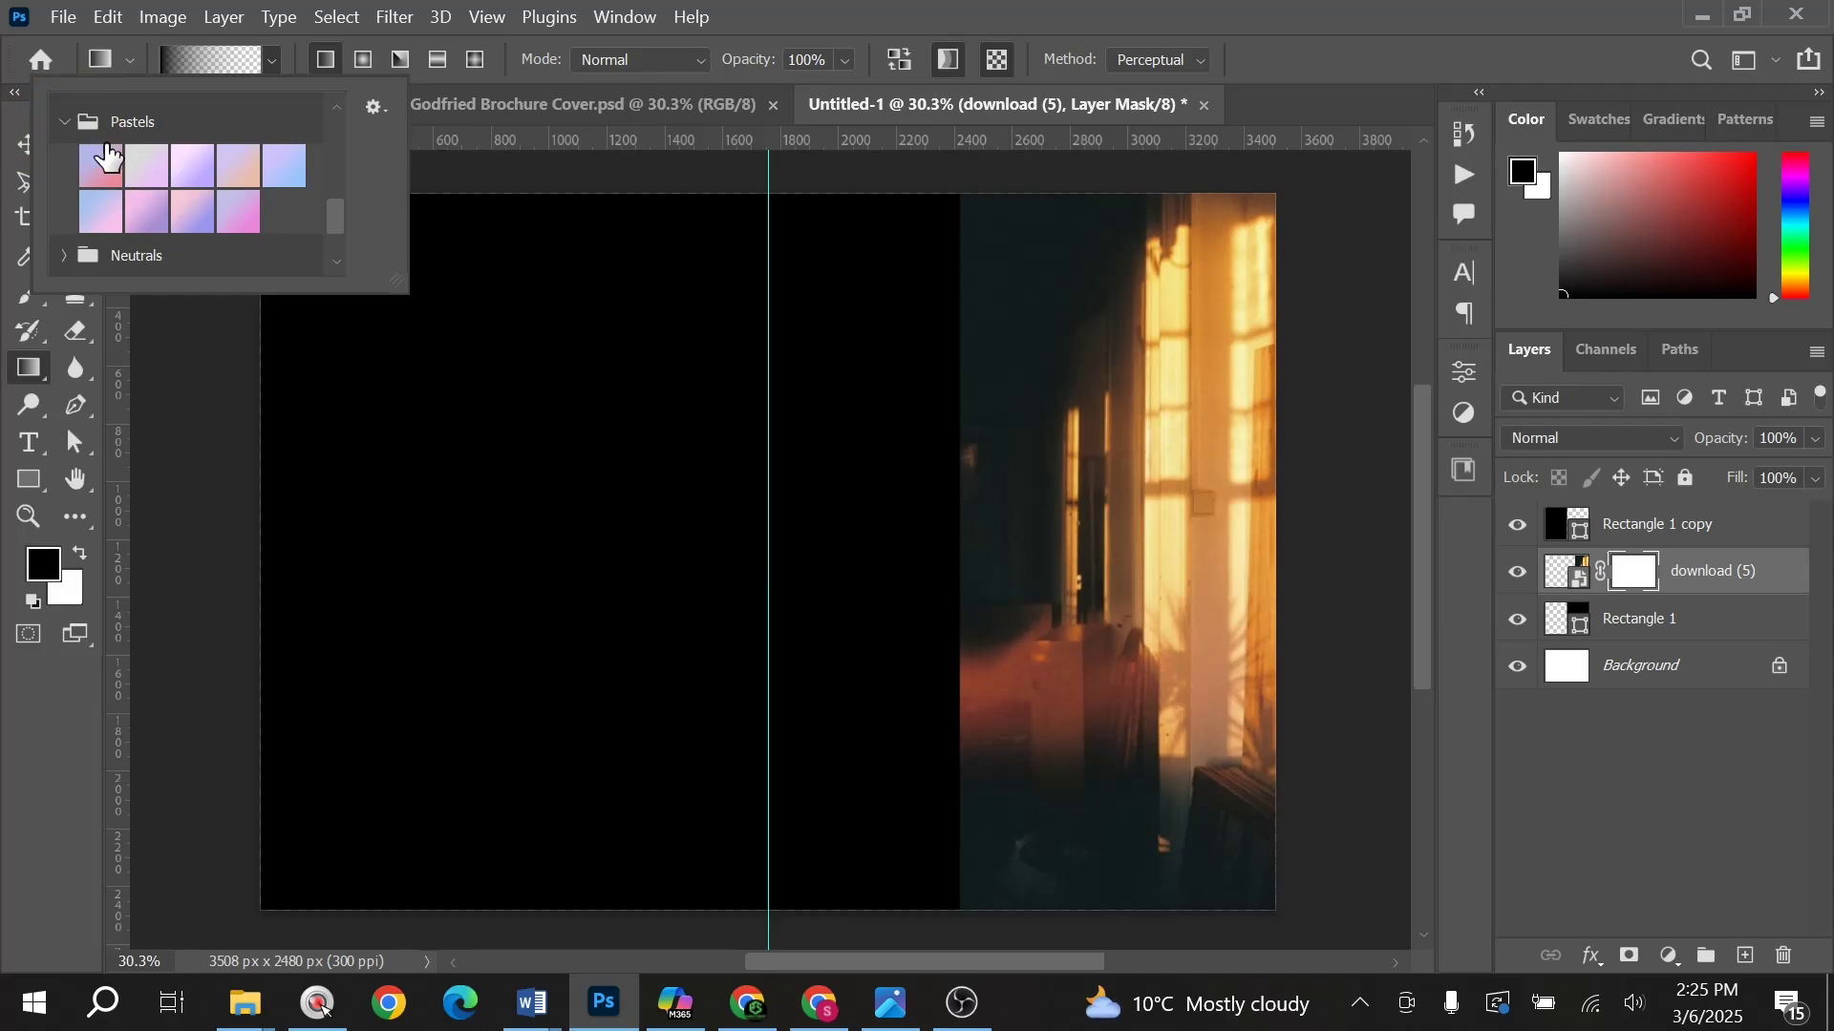
scroll(115, 172, "up", 1)
left_click(113, 170)
scroll(115, 172, "up", 5)
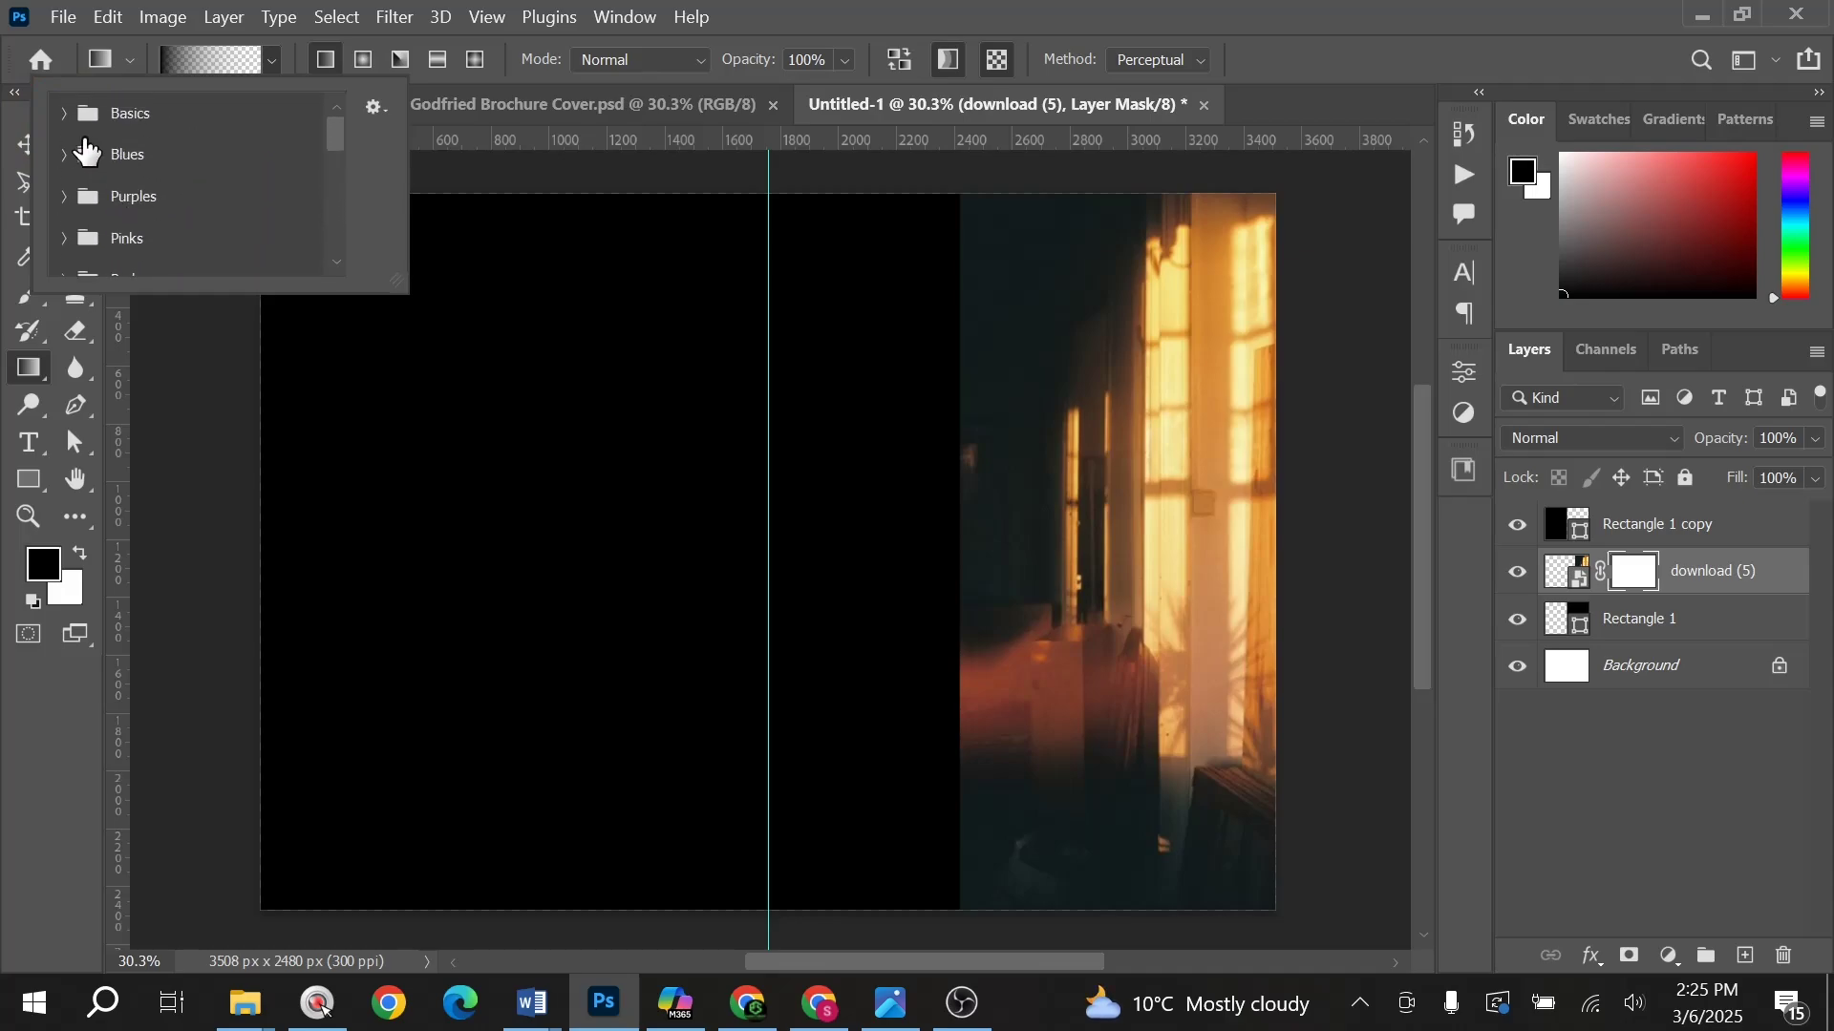
left_click(73, 116)
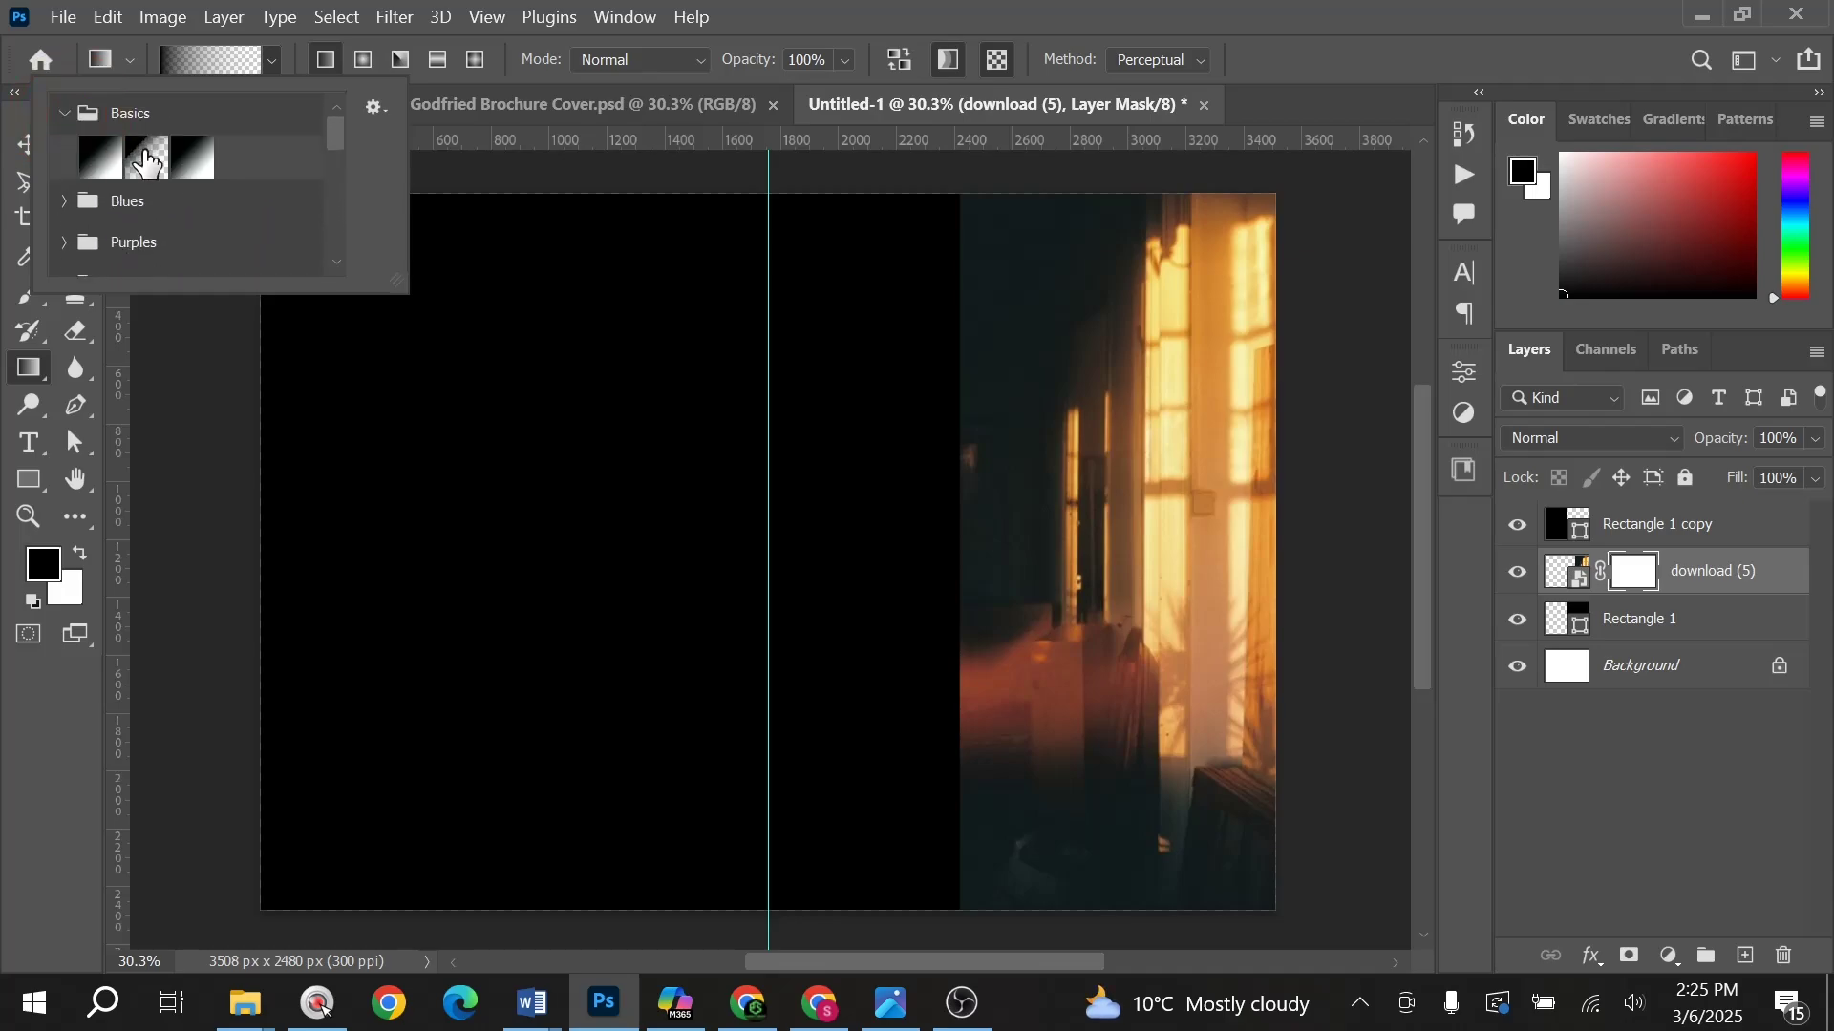
left_click(147, 156)
Step: Apply several linear gradients across the photo's mask, running left to right, to fade its left side into the black
left_click(863, 546)
left_click_drag(863, 565, 1248, 520)
left_click_drag(850, 578, 1327, 553)
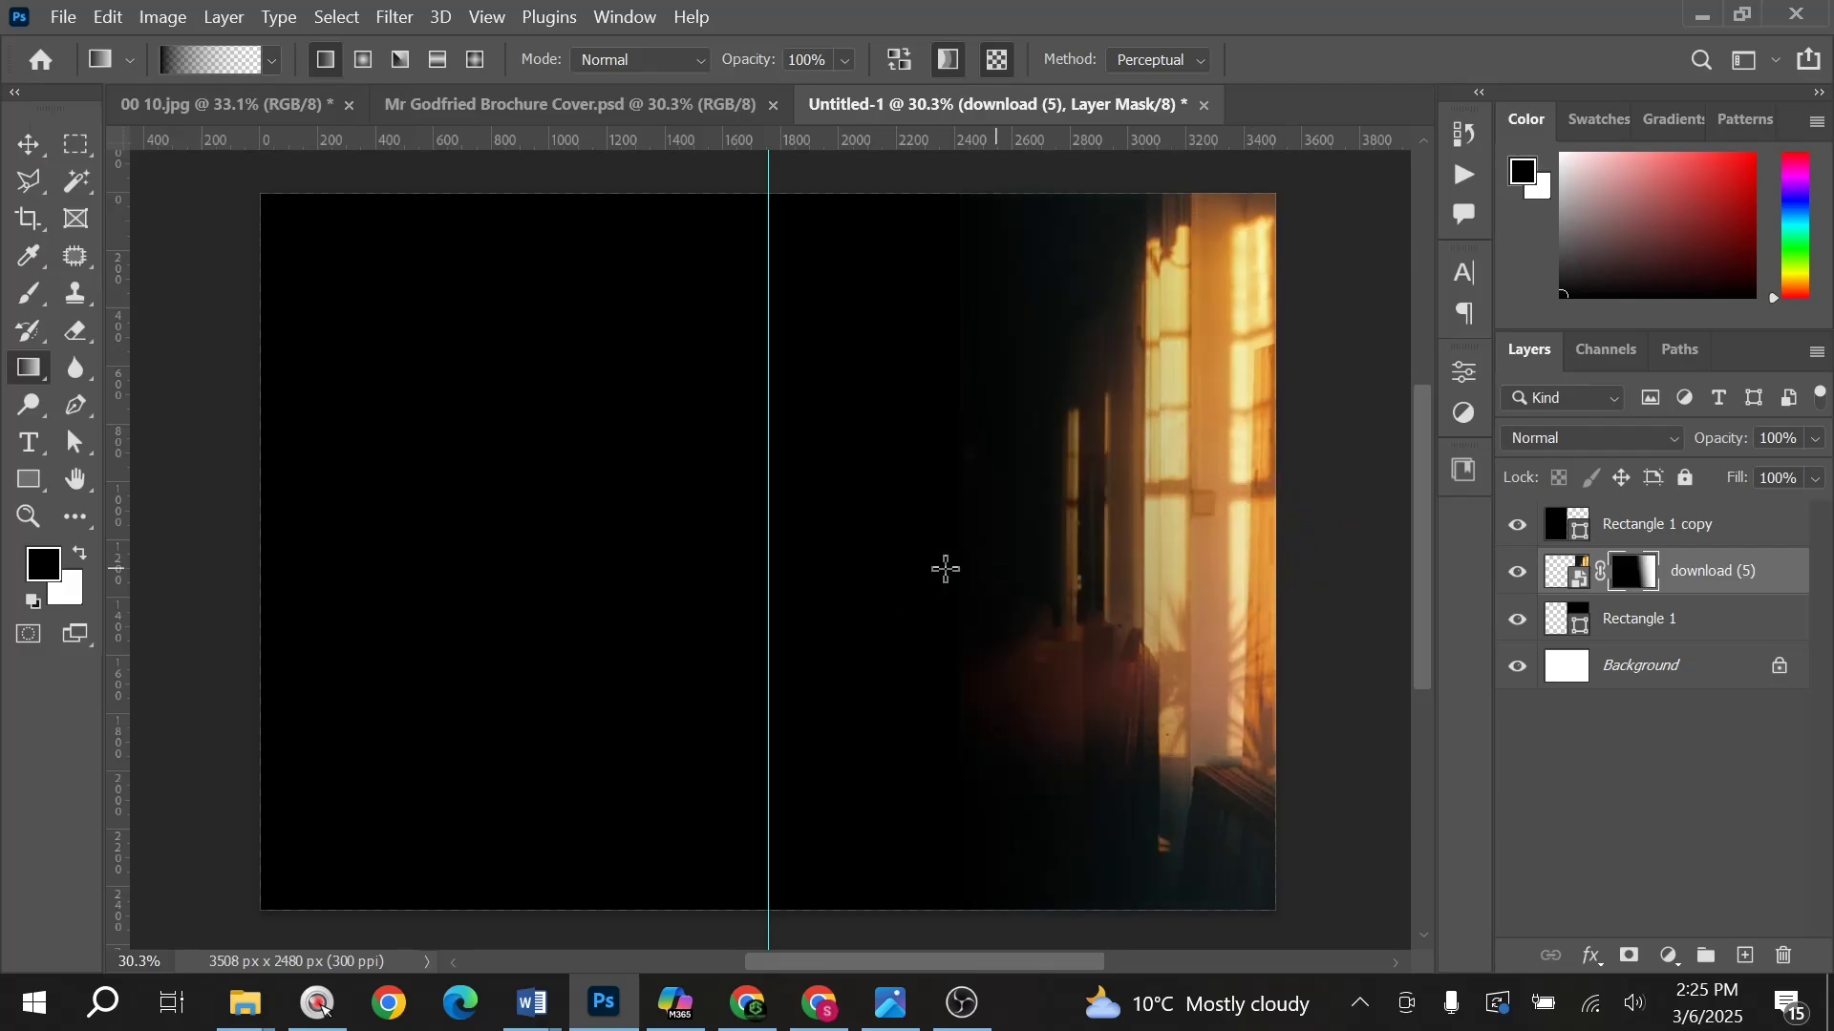
left_click_drag(917, 573, 1165, 563)
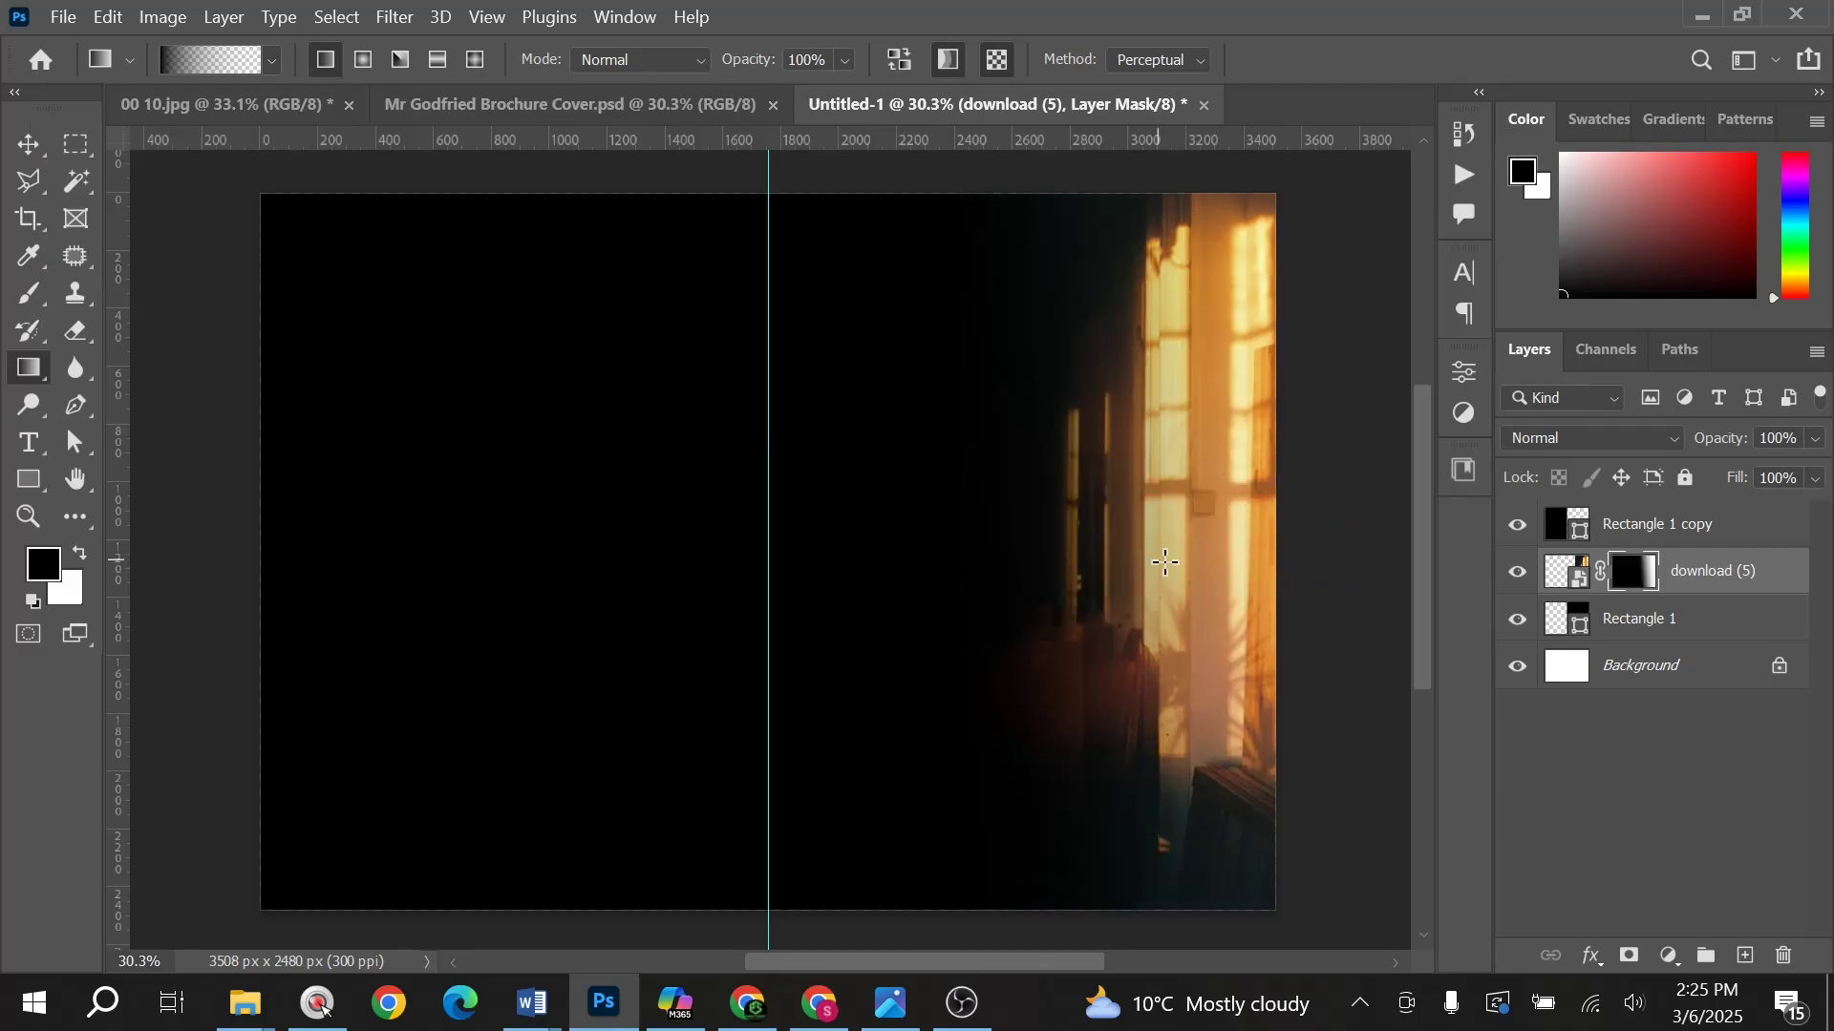
Step: Compare with the finished sample cover and try painting black on the photo's mask along the faded side with an 800 px brush
left_click(608, 107)
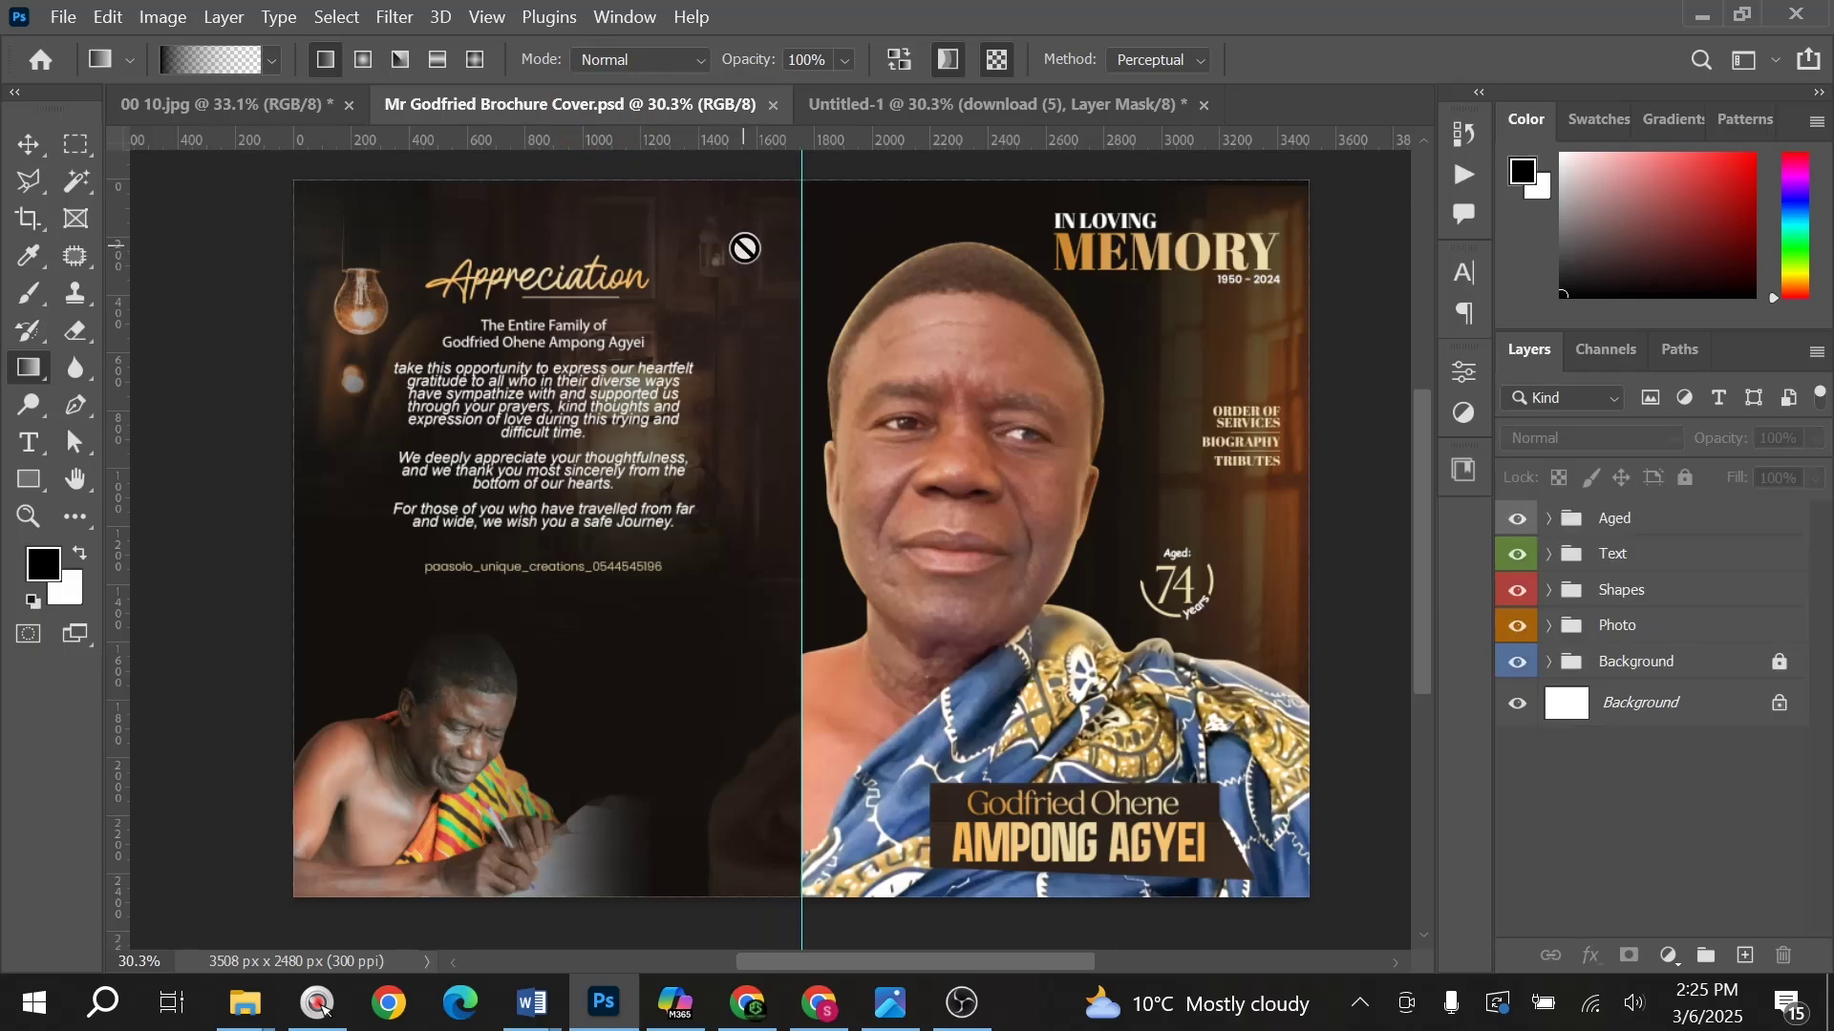
left_click(1012, 105)
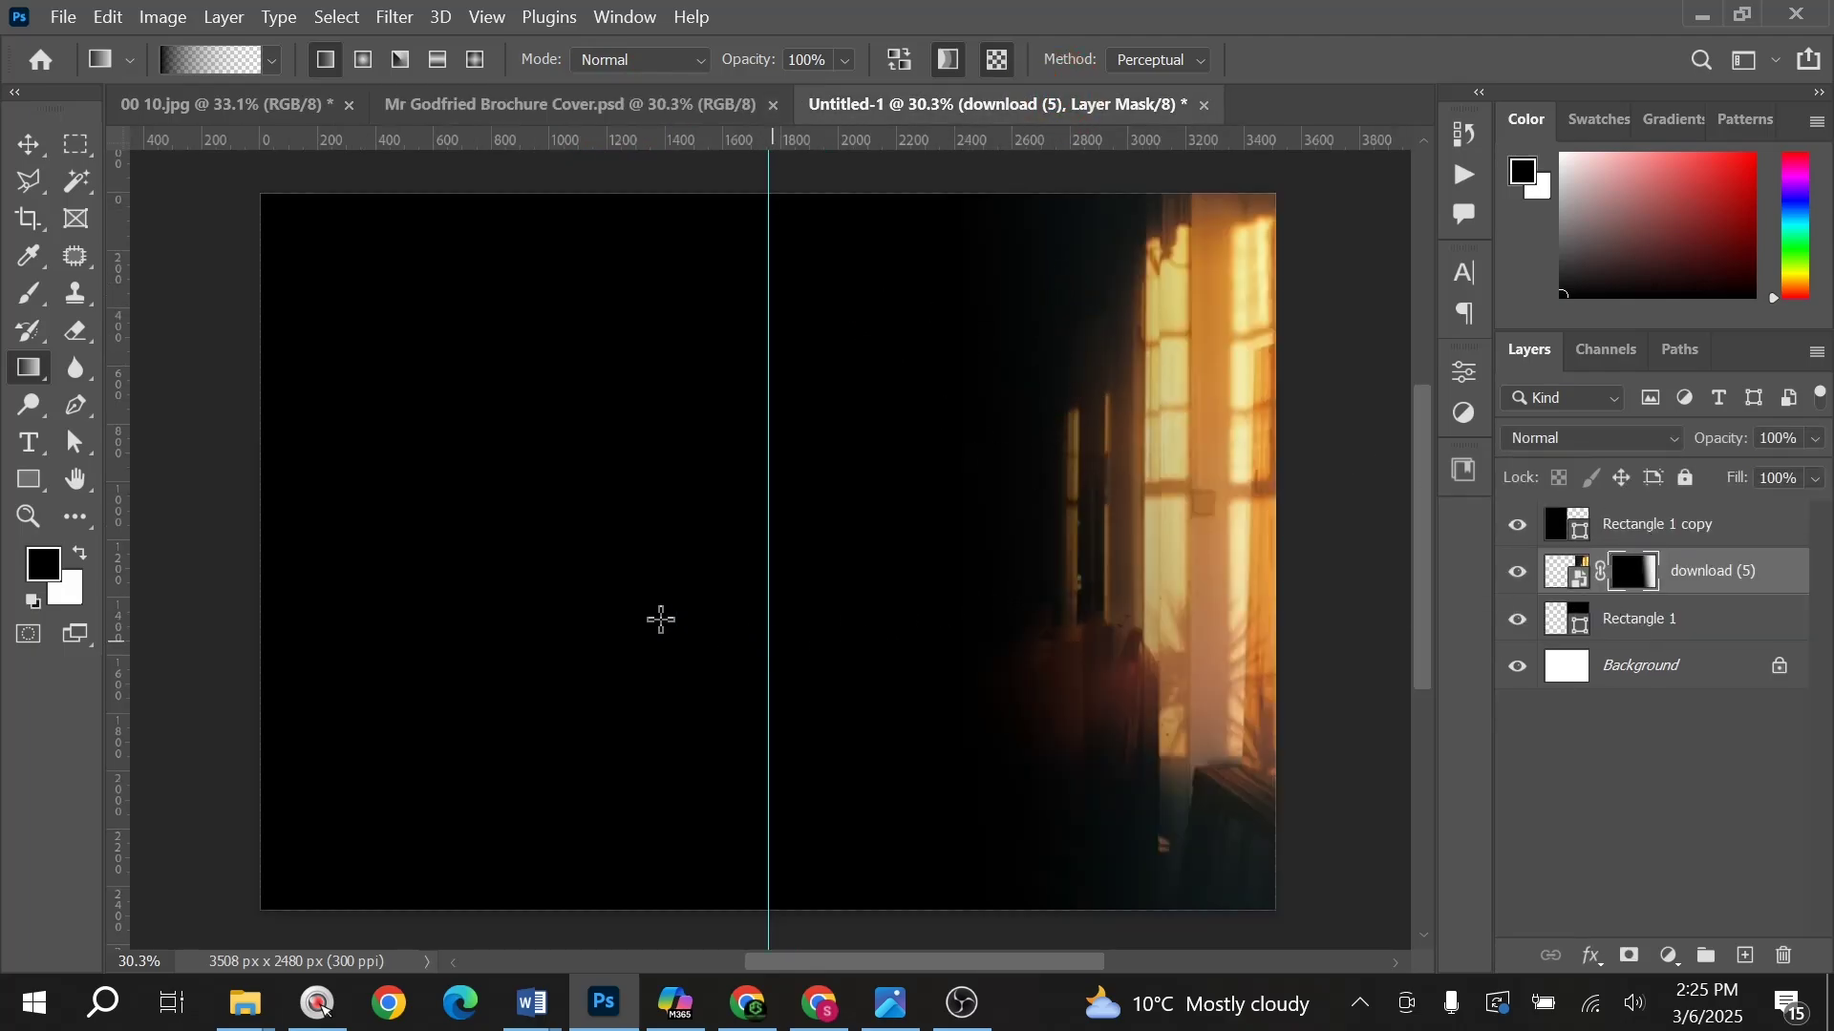
key("b")
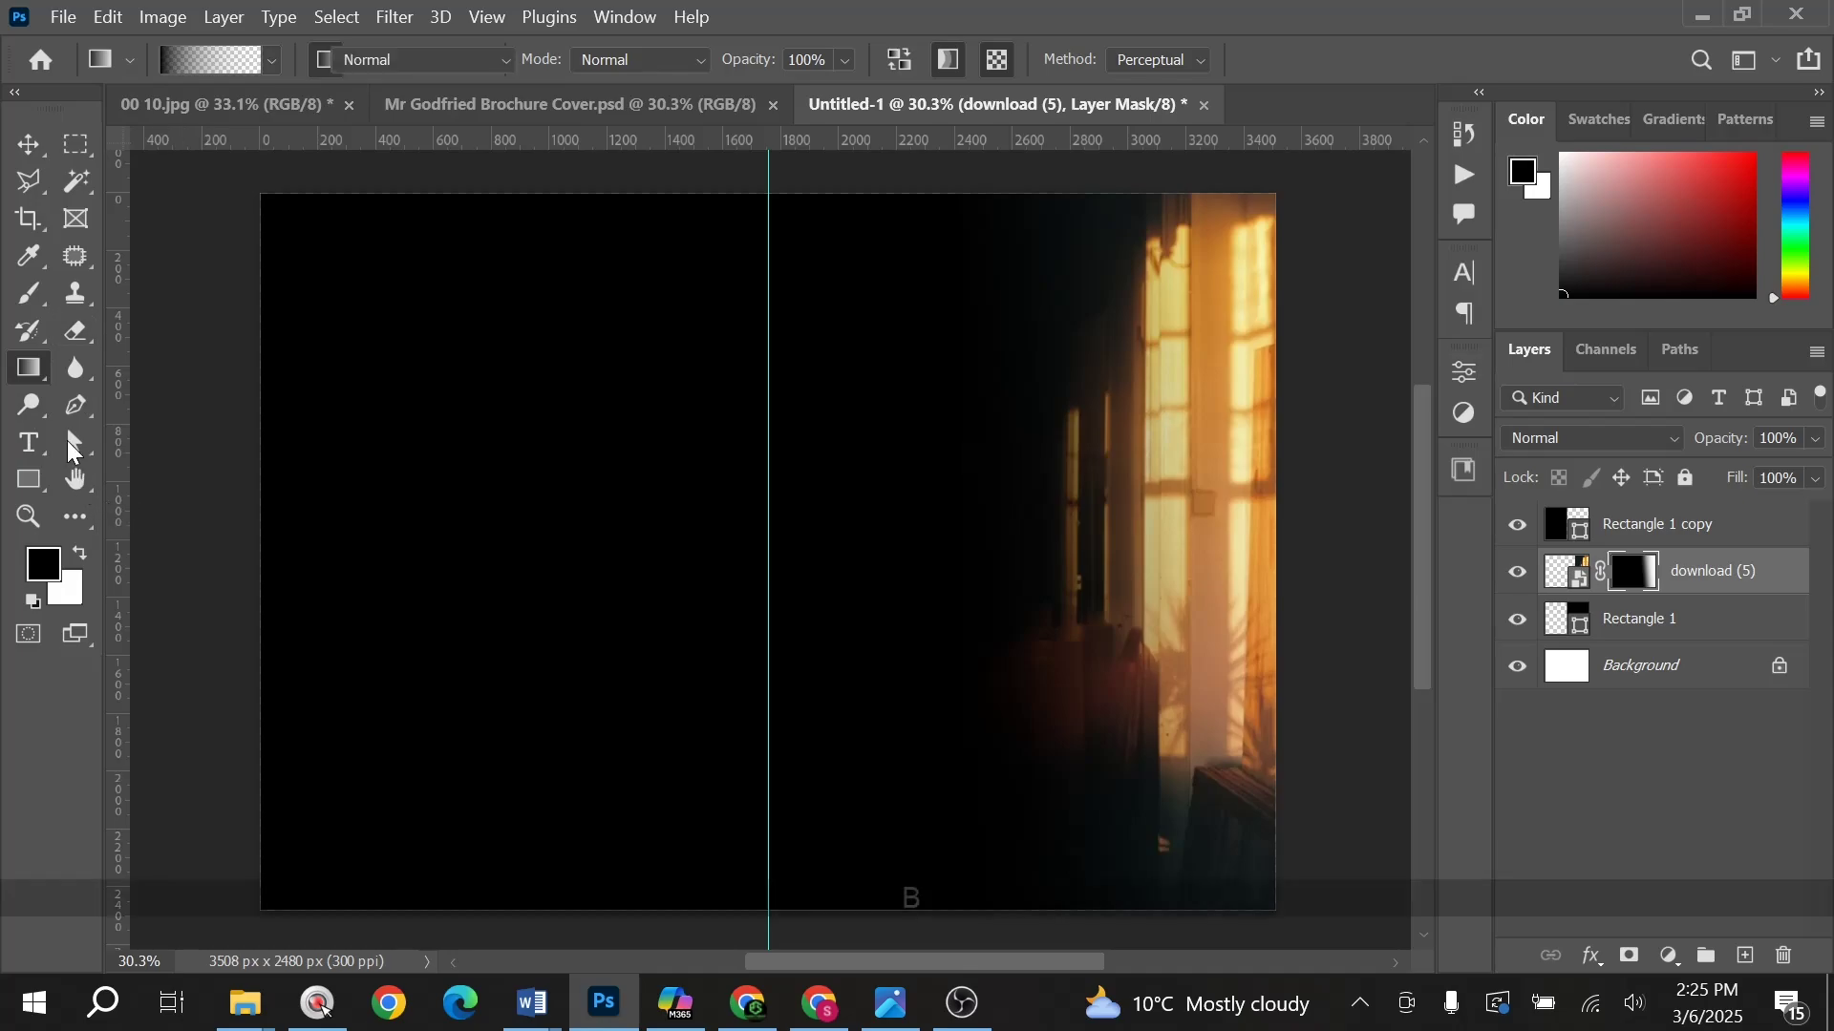
key("bracketright")
key("bracketright")
key("bracketright")
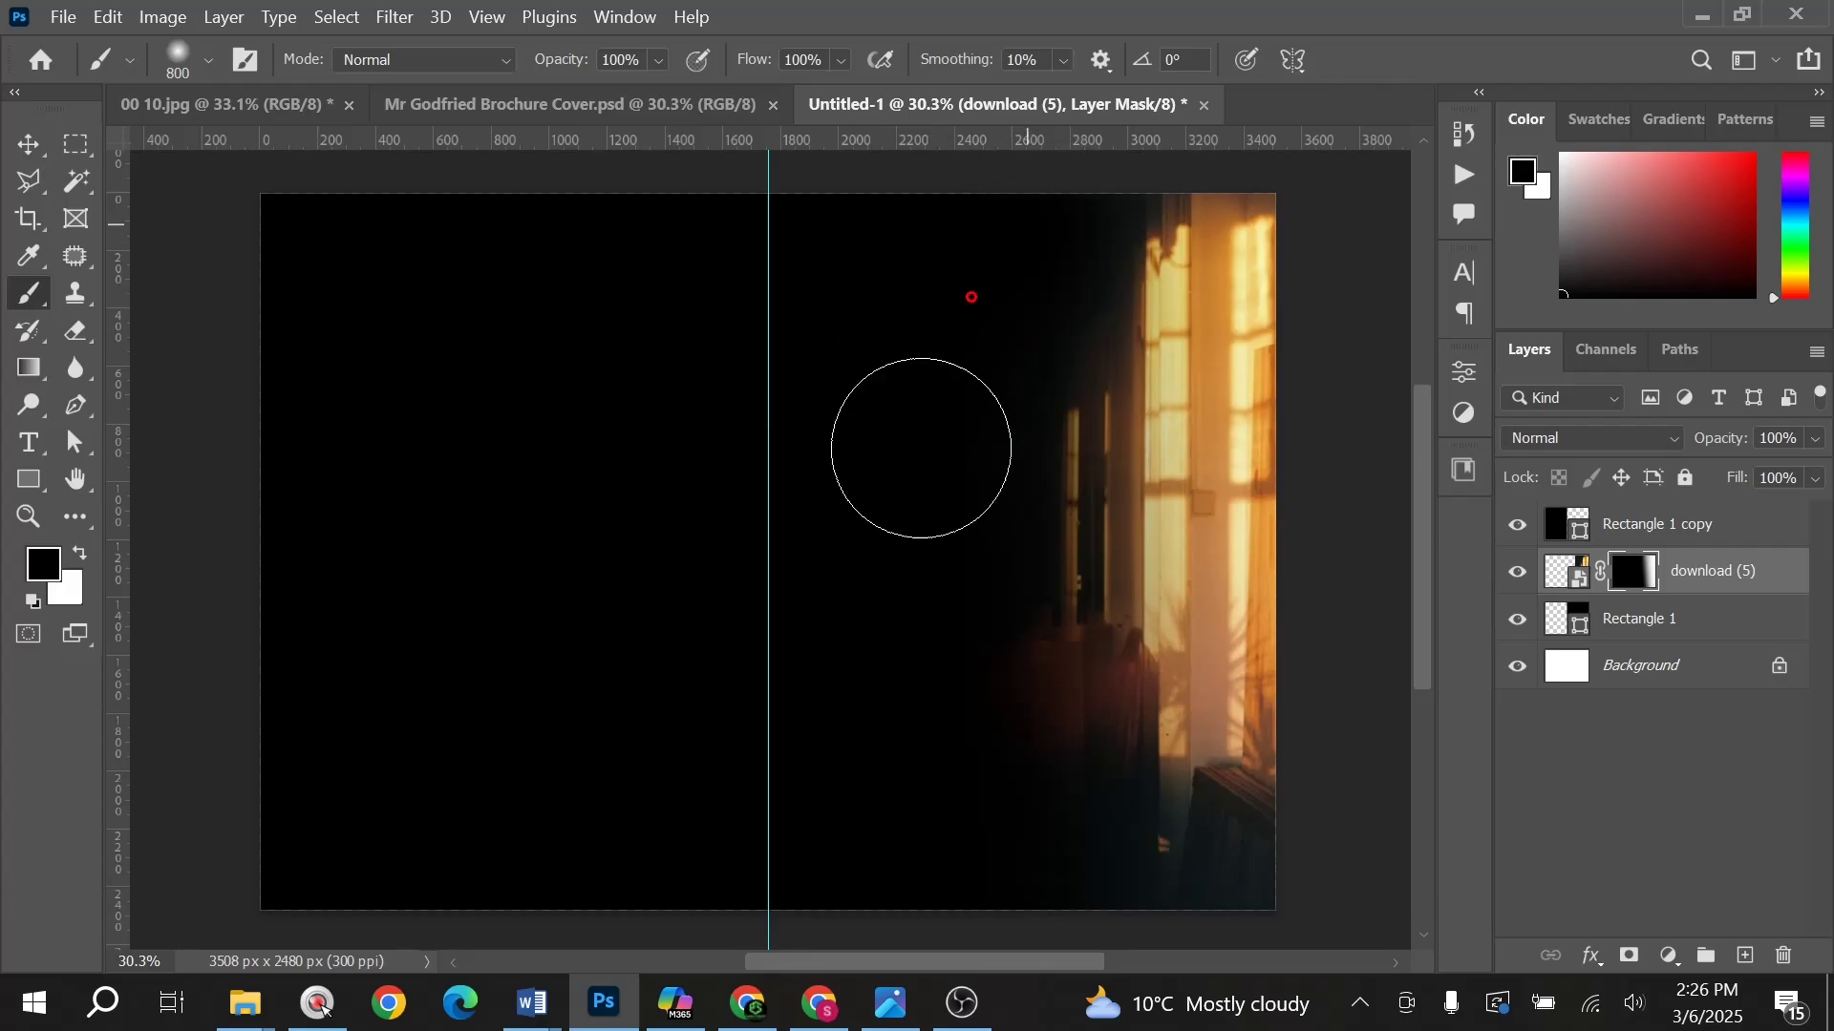
scroll(976, 789, "down", 2)
left_click(1175, 920)
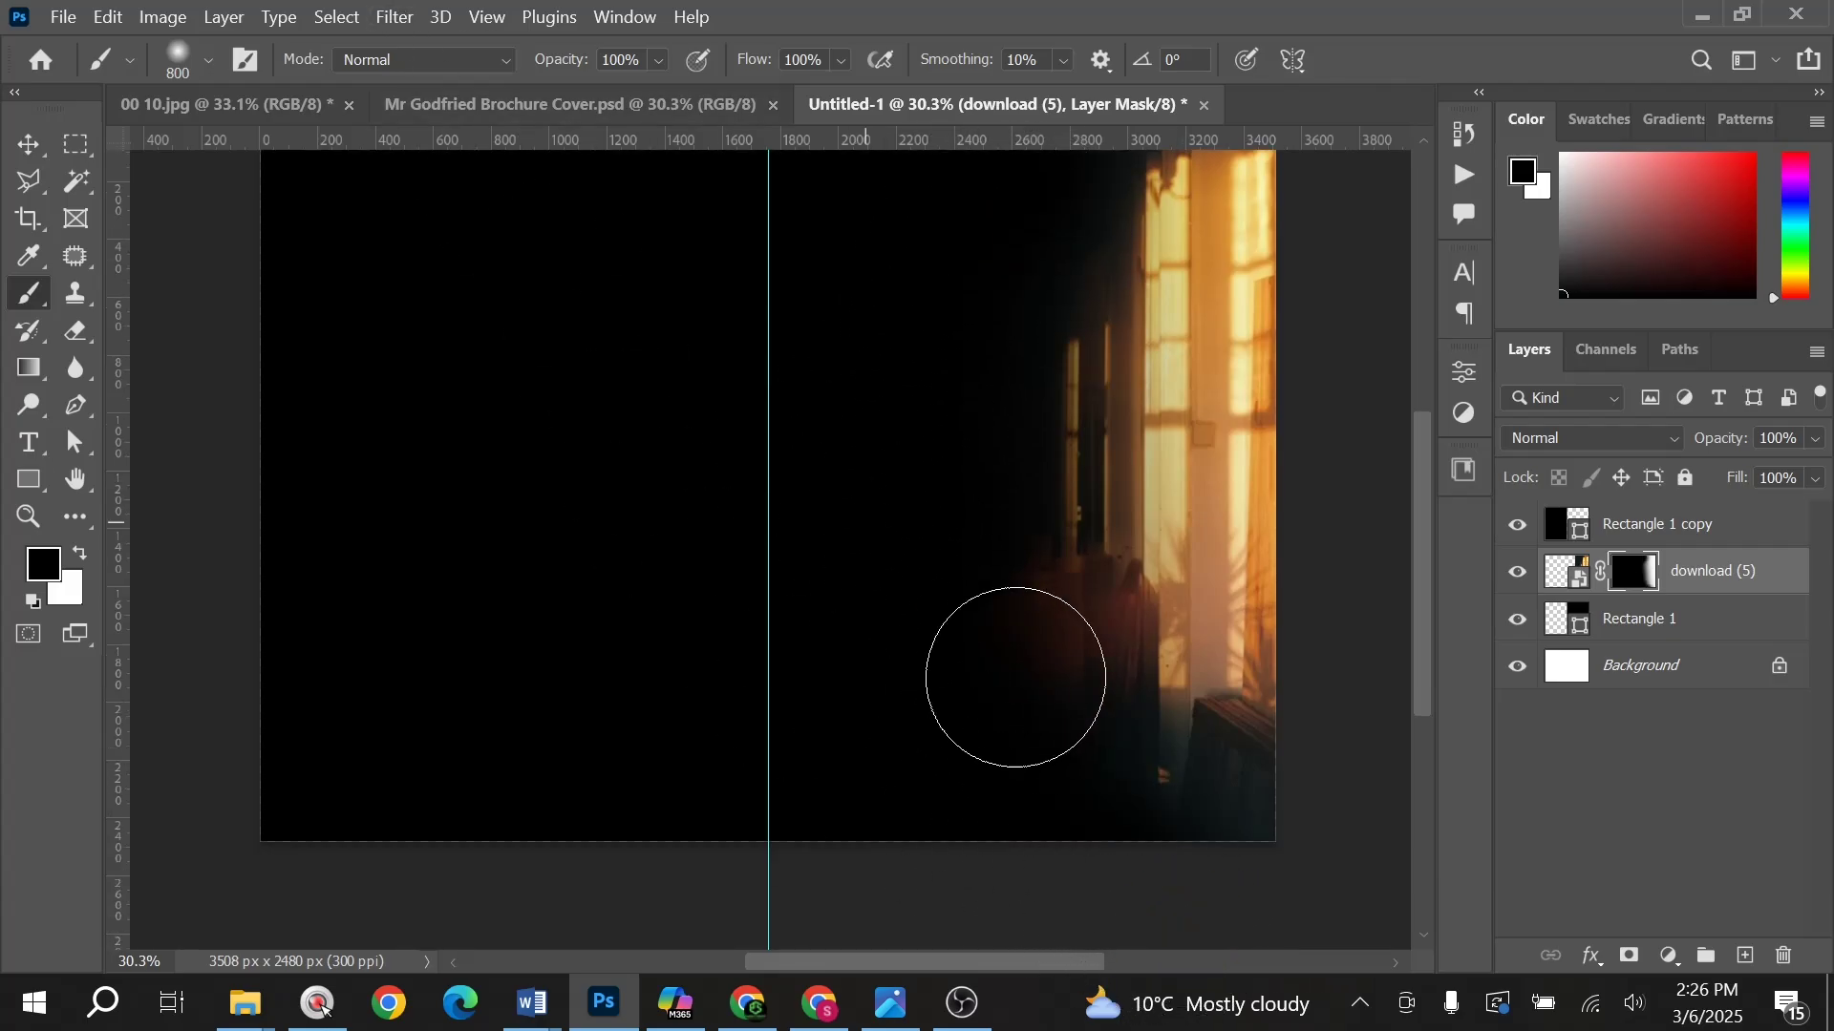
key("ctrl")
key("ctrl+z")
key("ctrl+z")
scroll(729, 327, "up", 2)
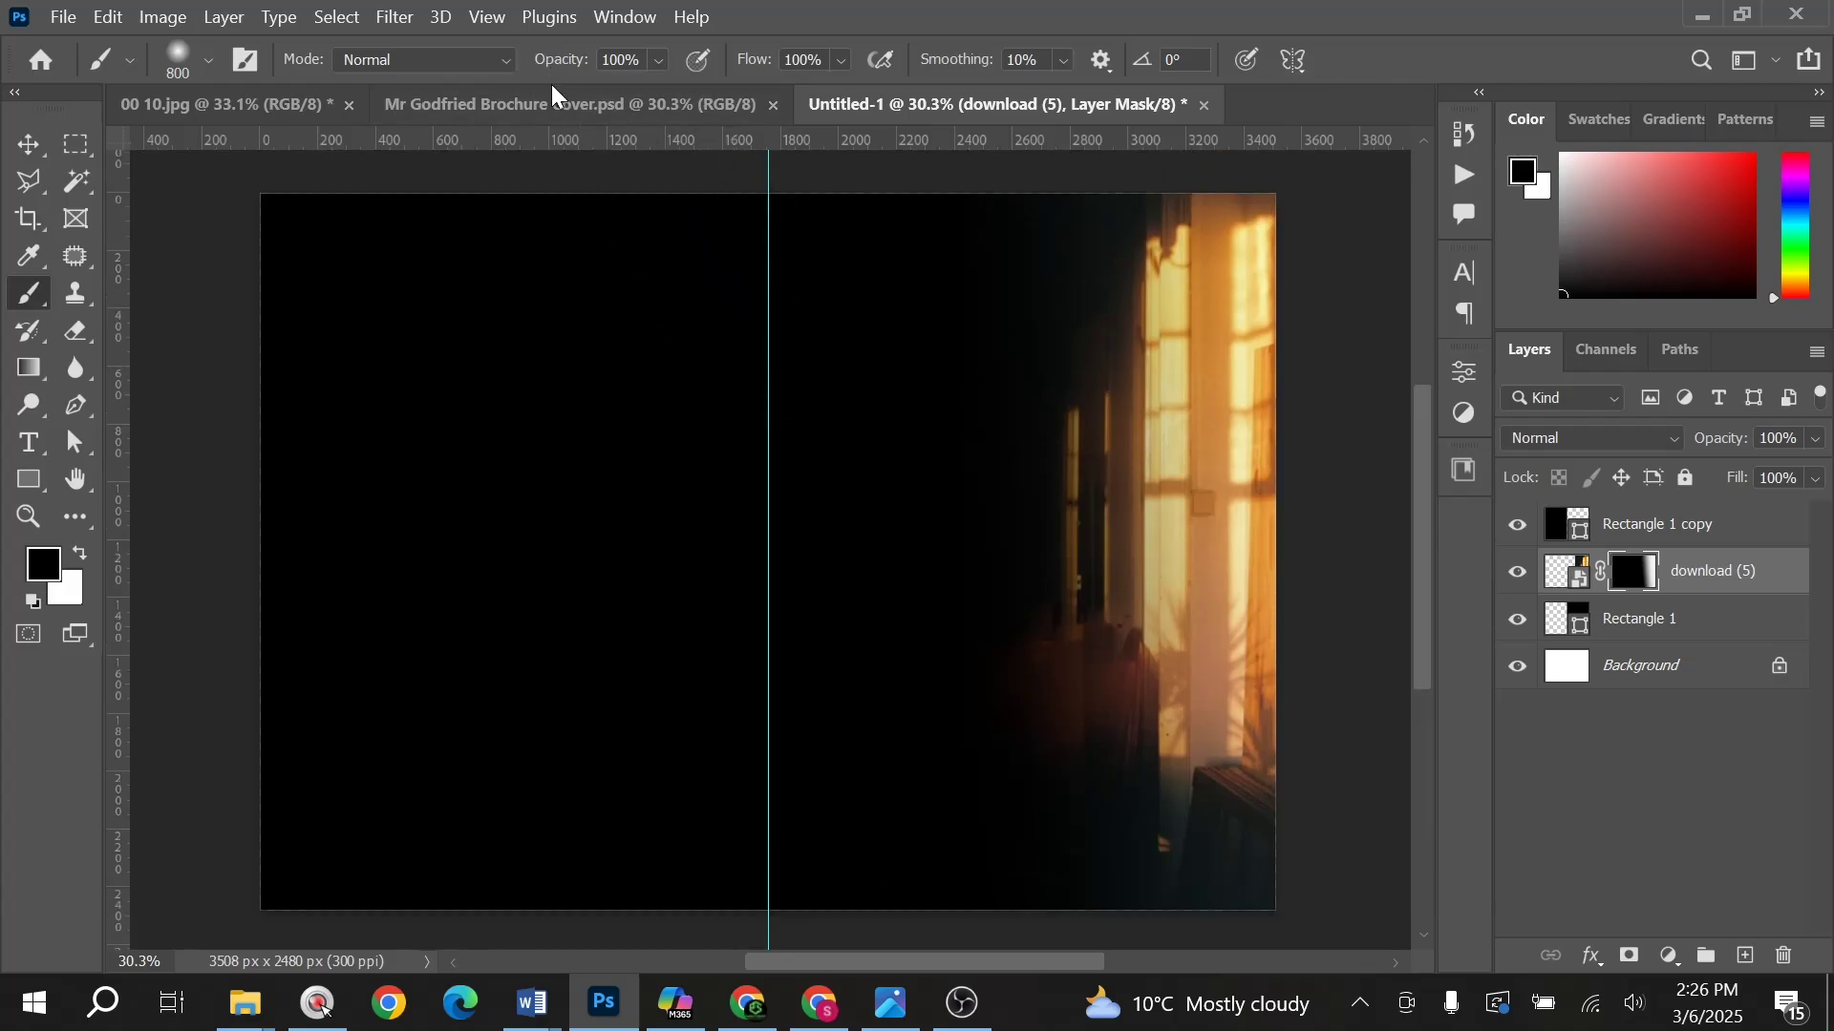
Step: Set the brush to 60% opacity and 50% flow and dab black on the photo's mask near its faded top edge
key("shift+5")
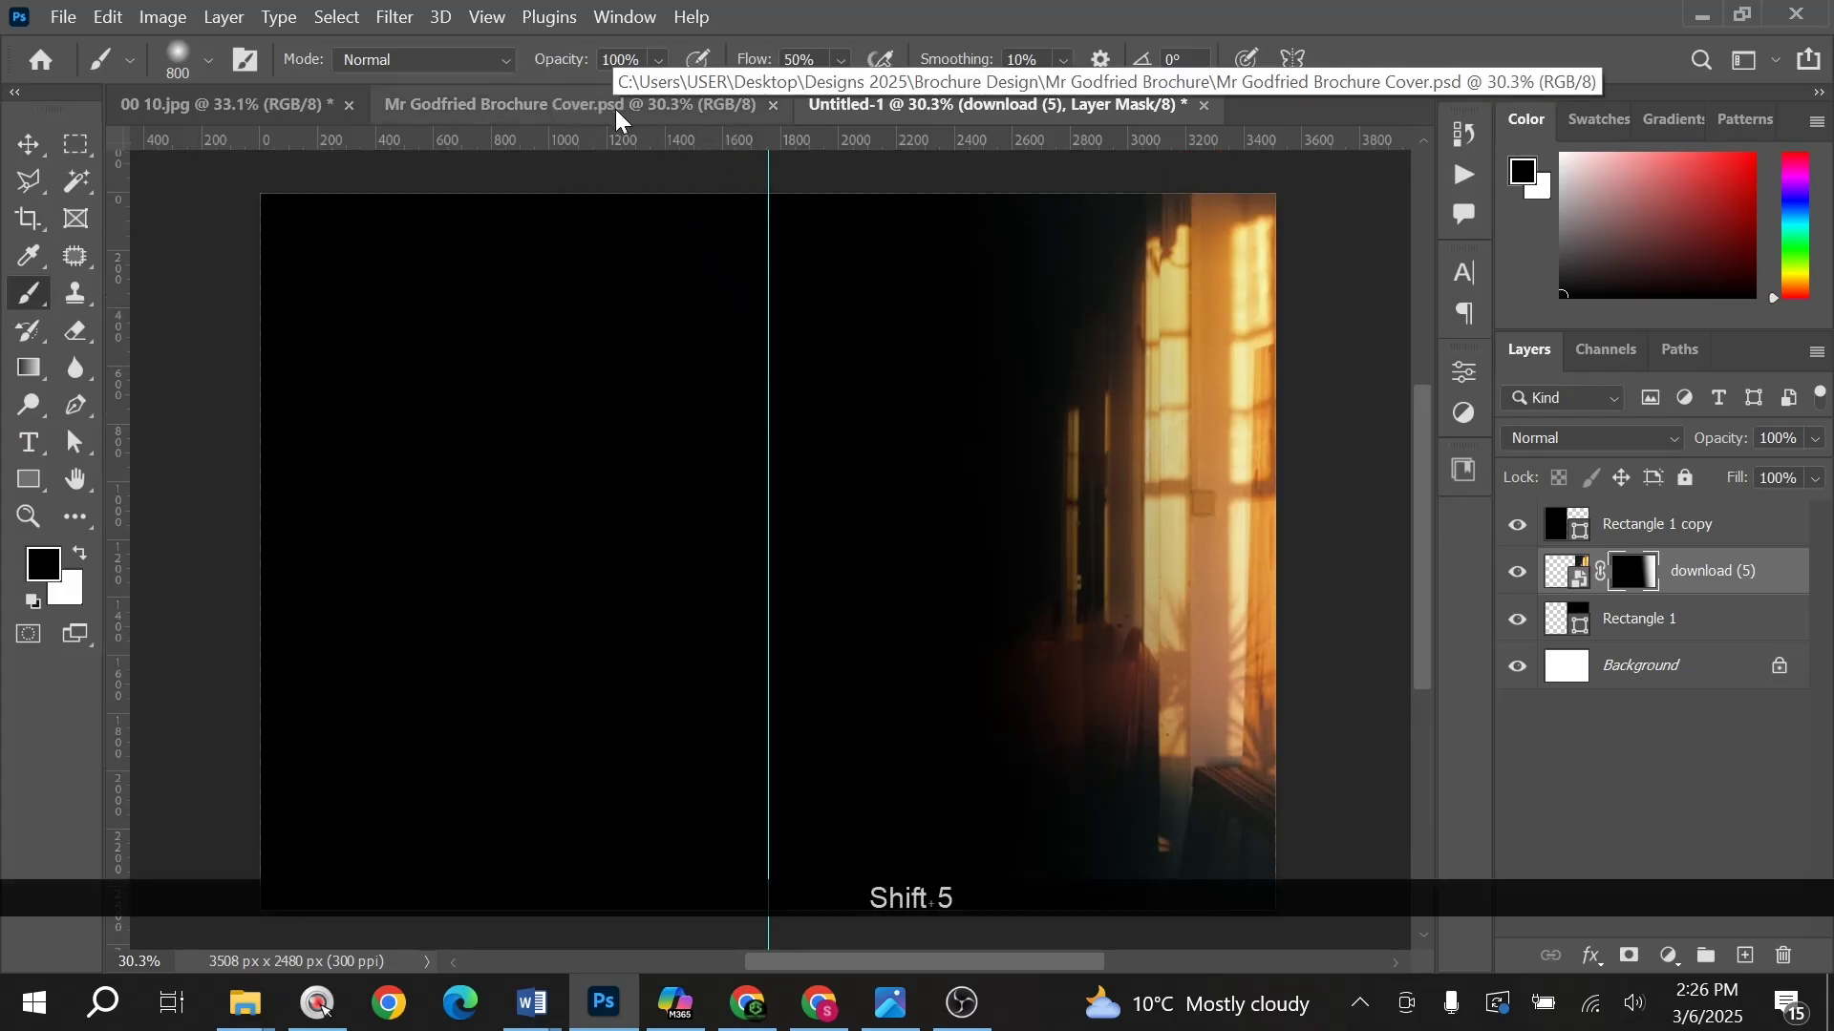
key("0")
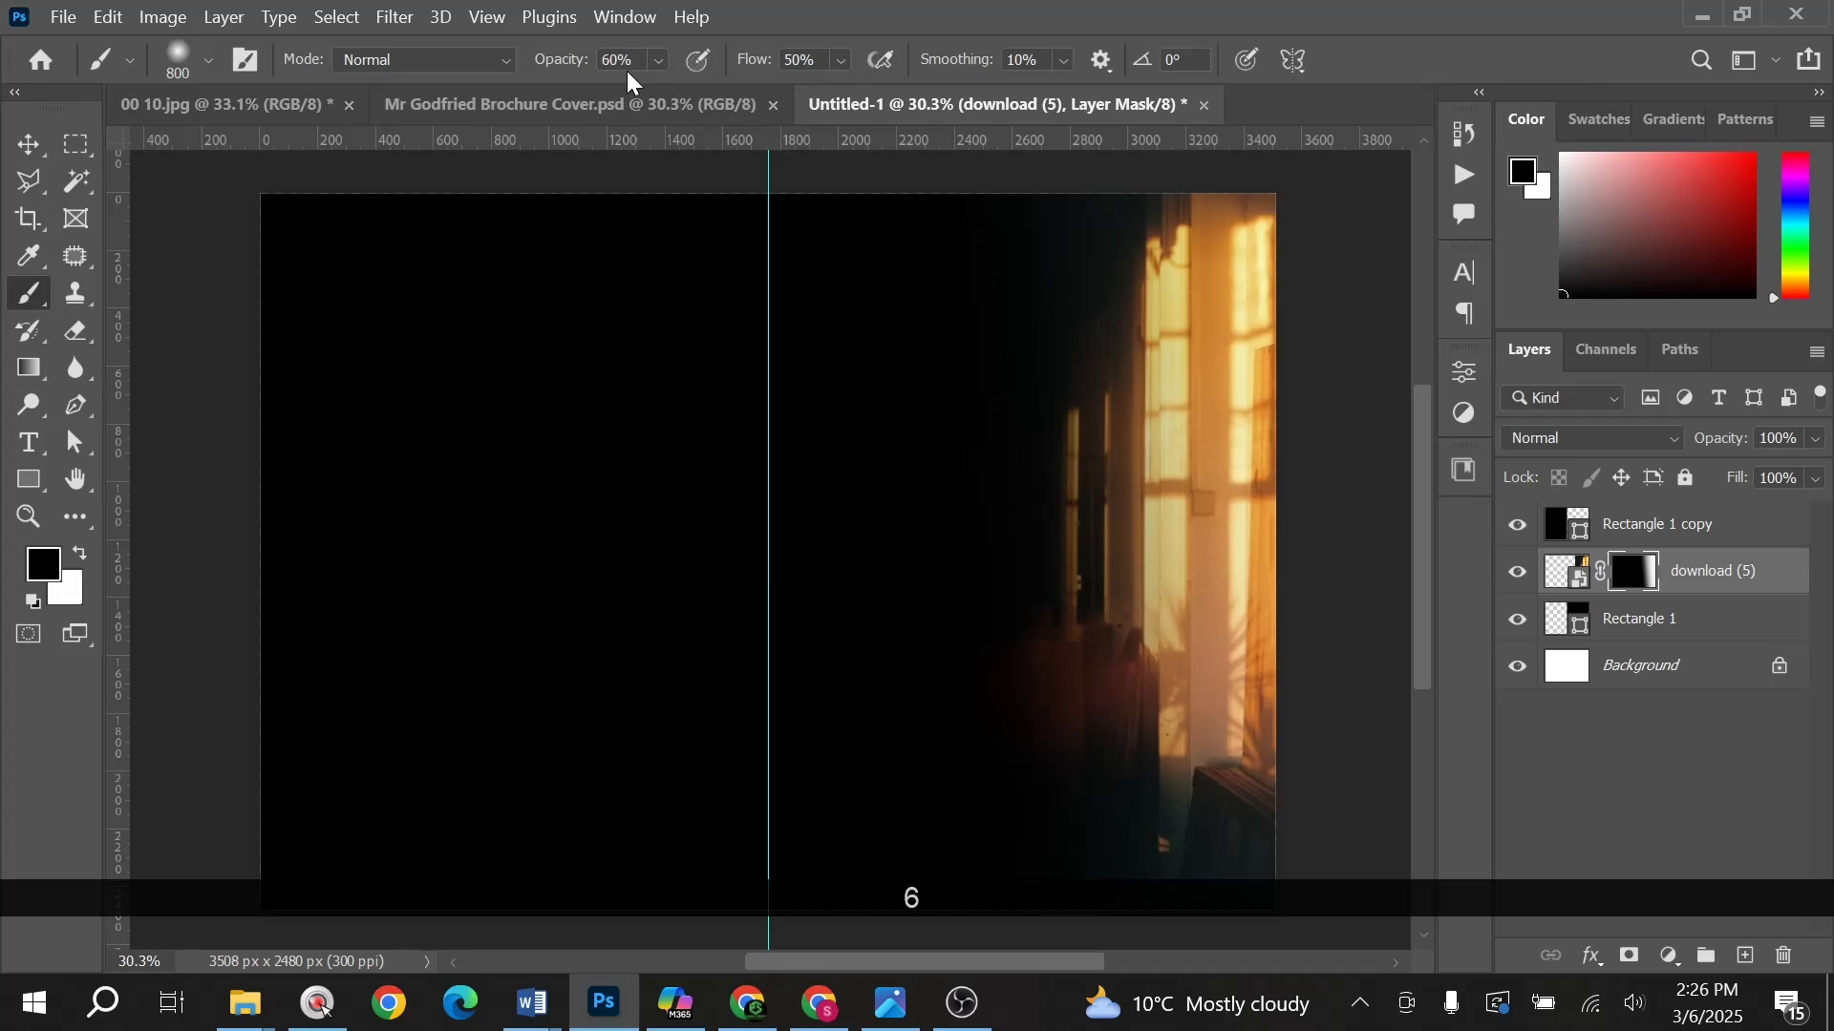
left_click(1048, 278)
key("ctrl+z")
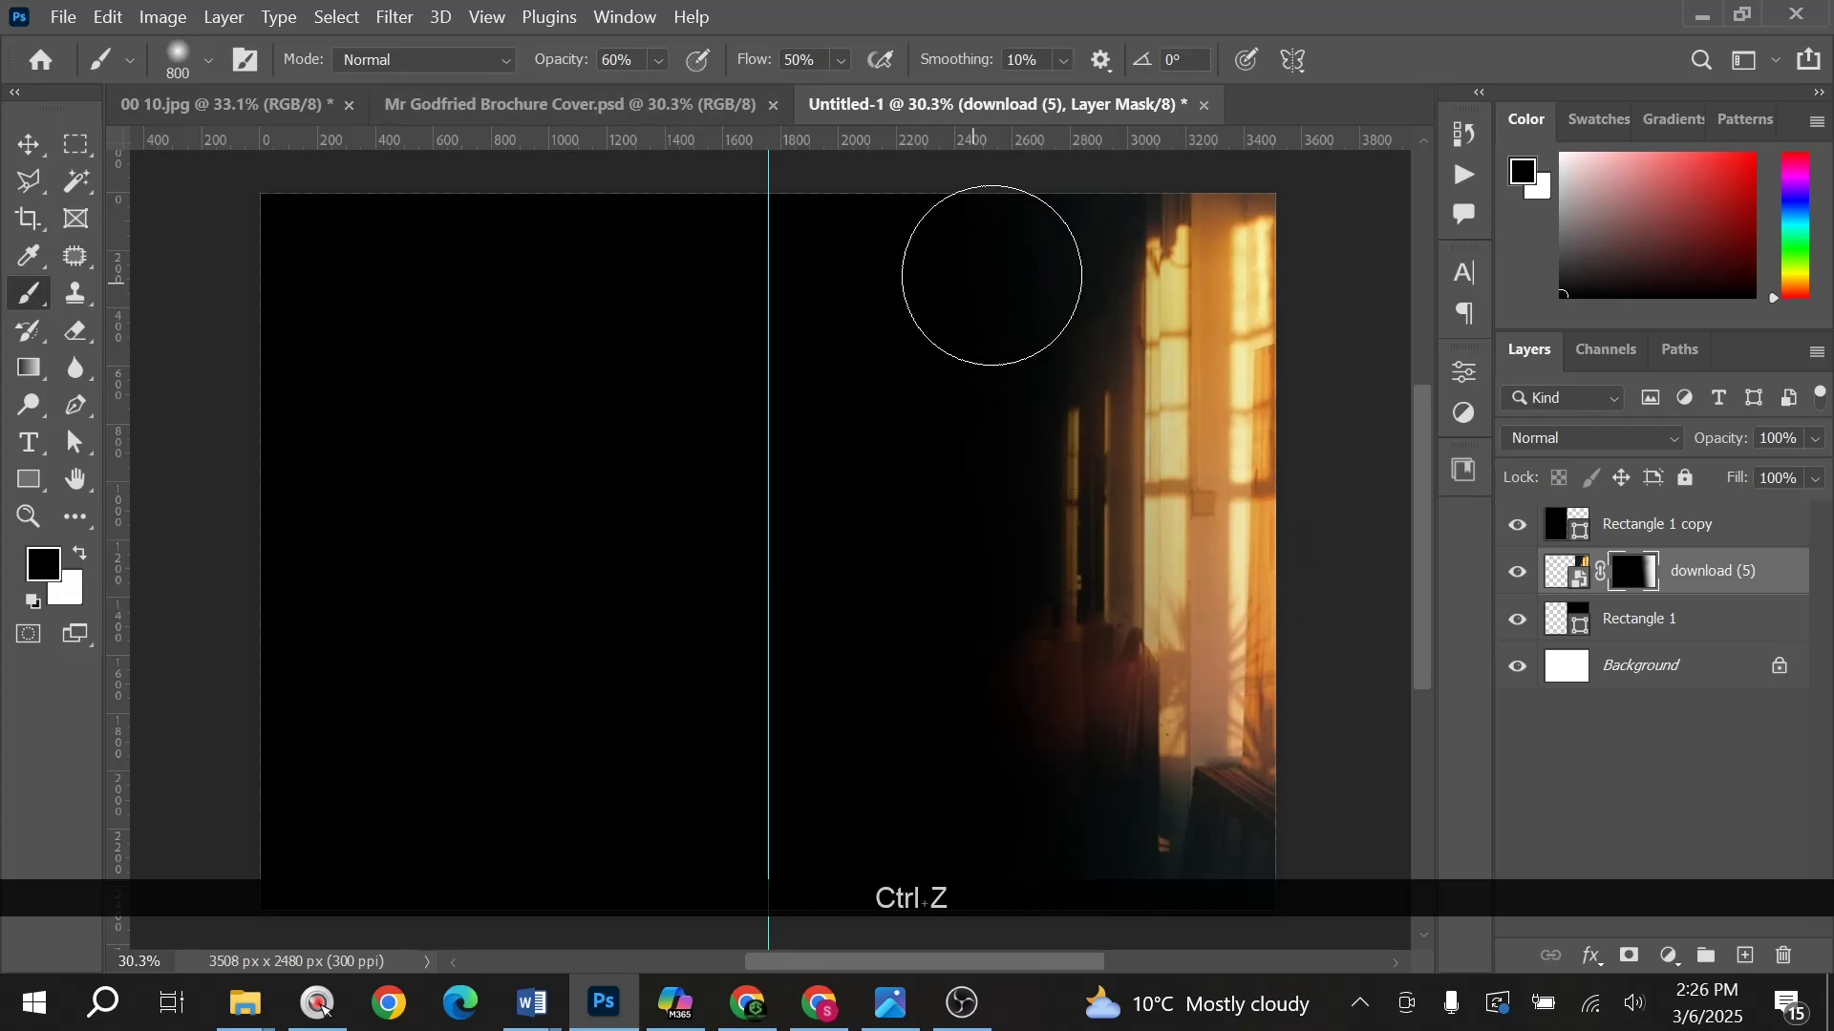
left_click(1108, 196)
scroll(1060, 429, "down", 2)
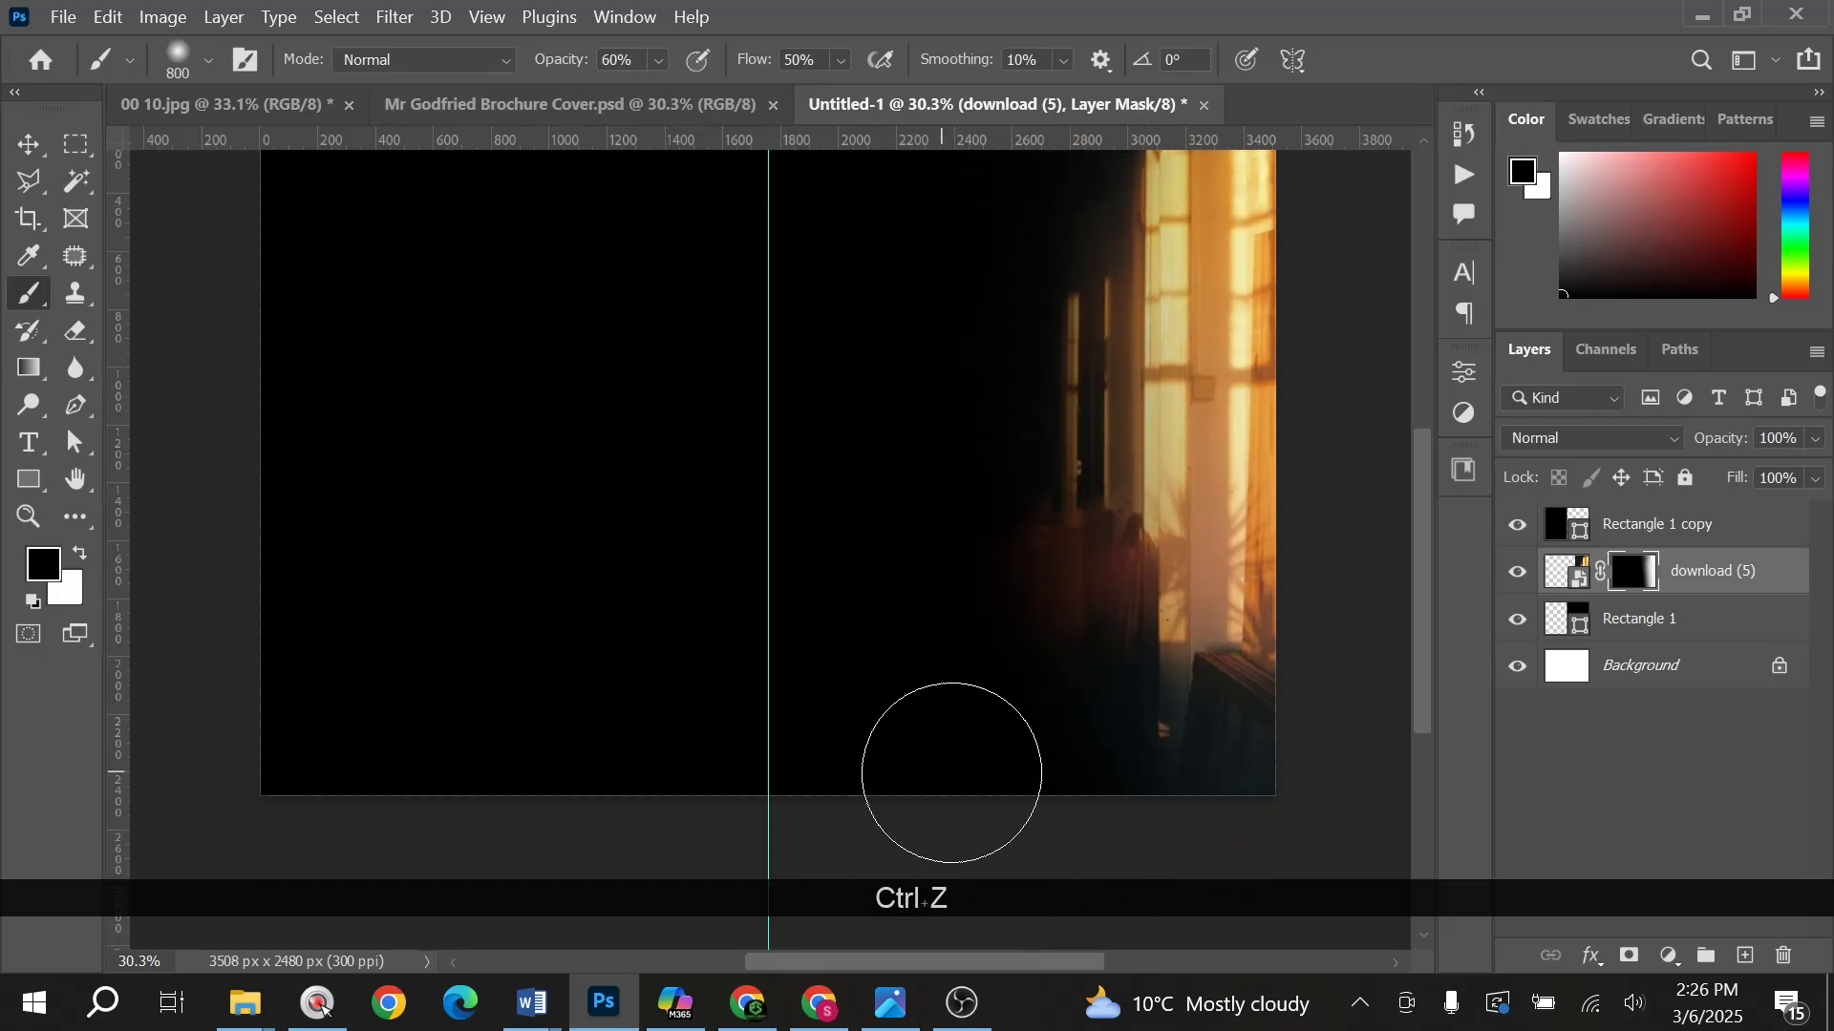
scroll(951, 772, "up", 2)
key("v")
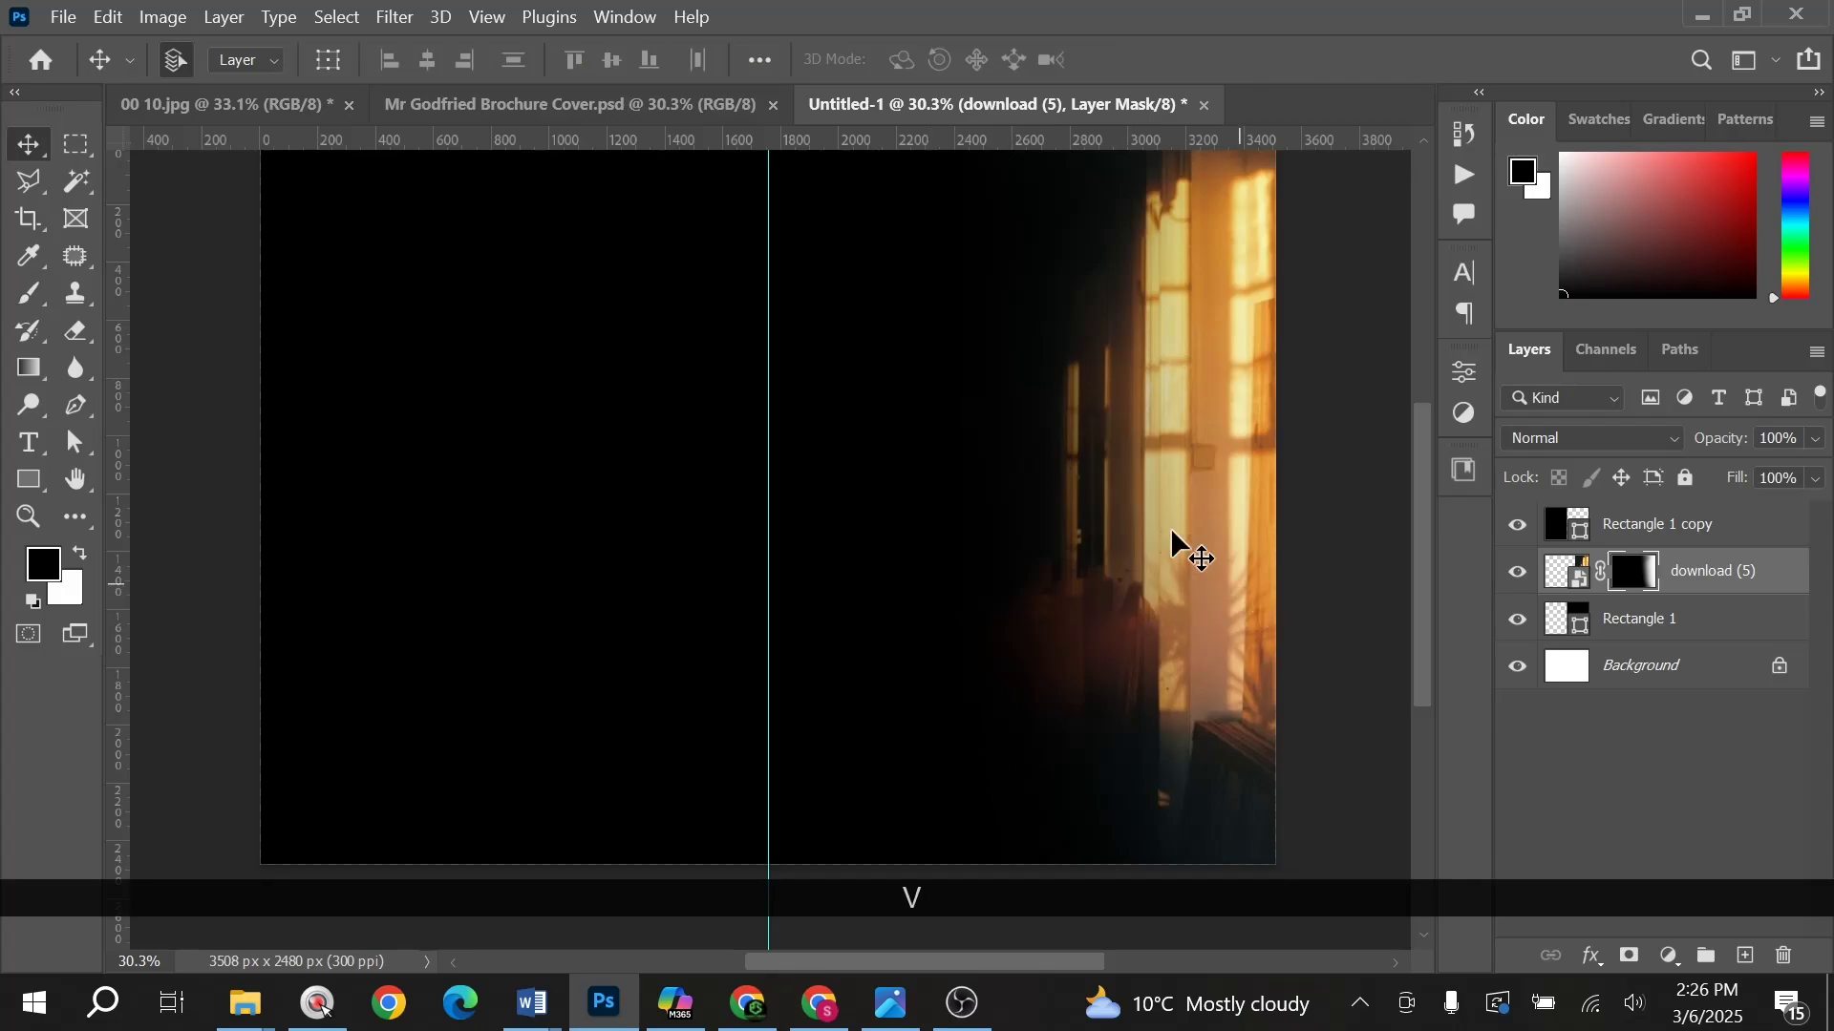
left_click(1115, 470)
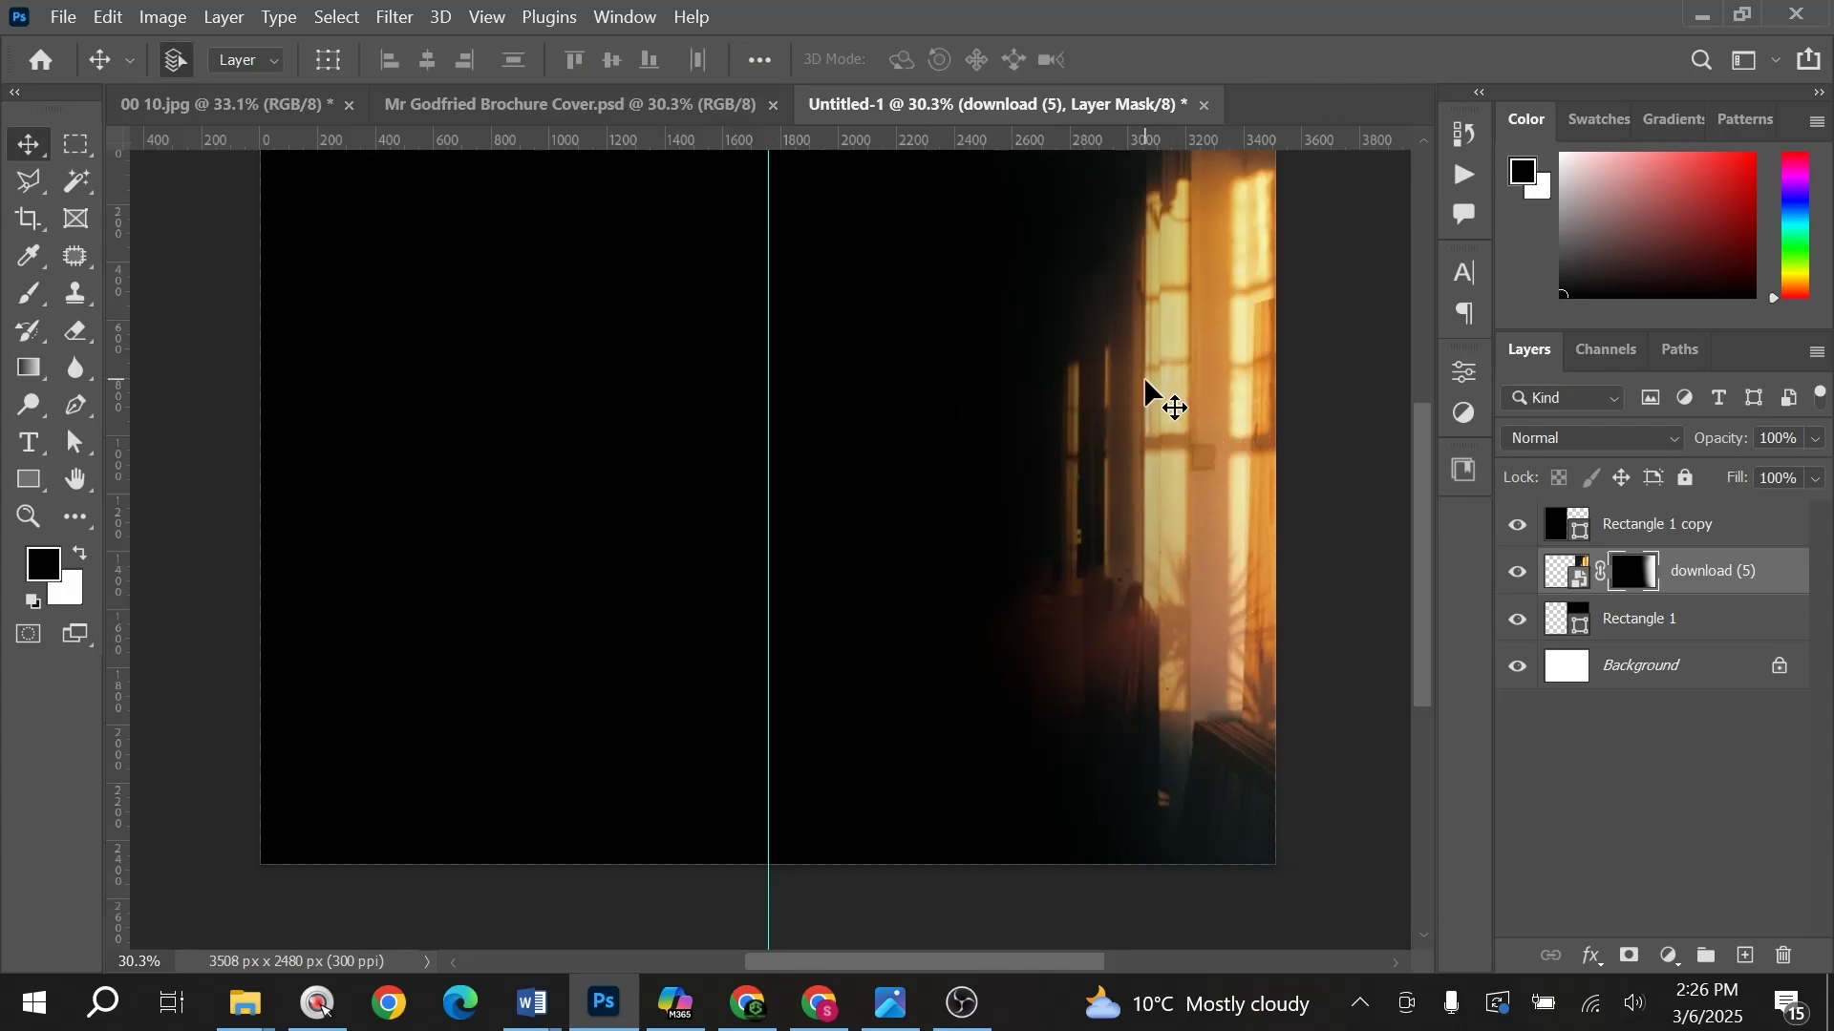
Step: Check the finished sample cover, then set the download (5) photo layer's blend mode to Screen and its opacity to 30%
scroll(1129, 421, "up", 2)
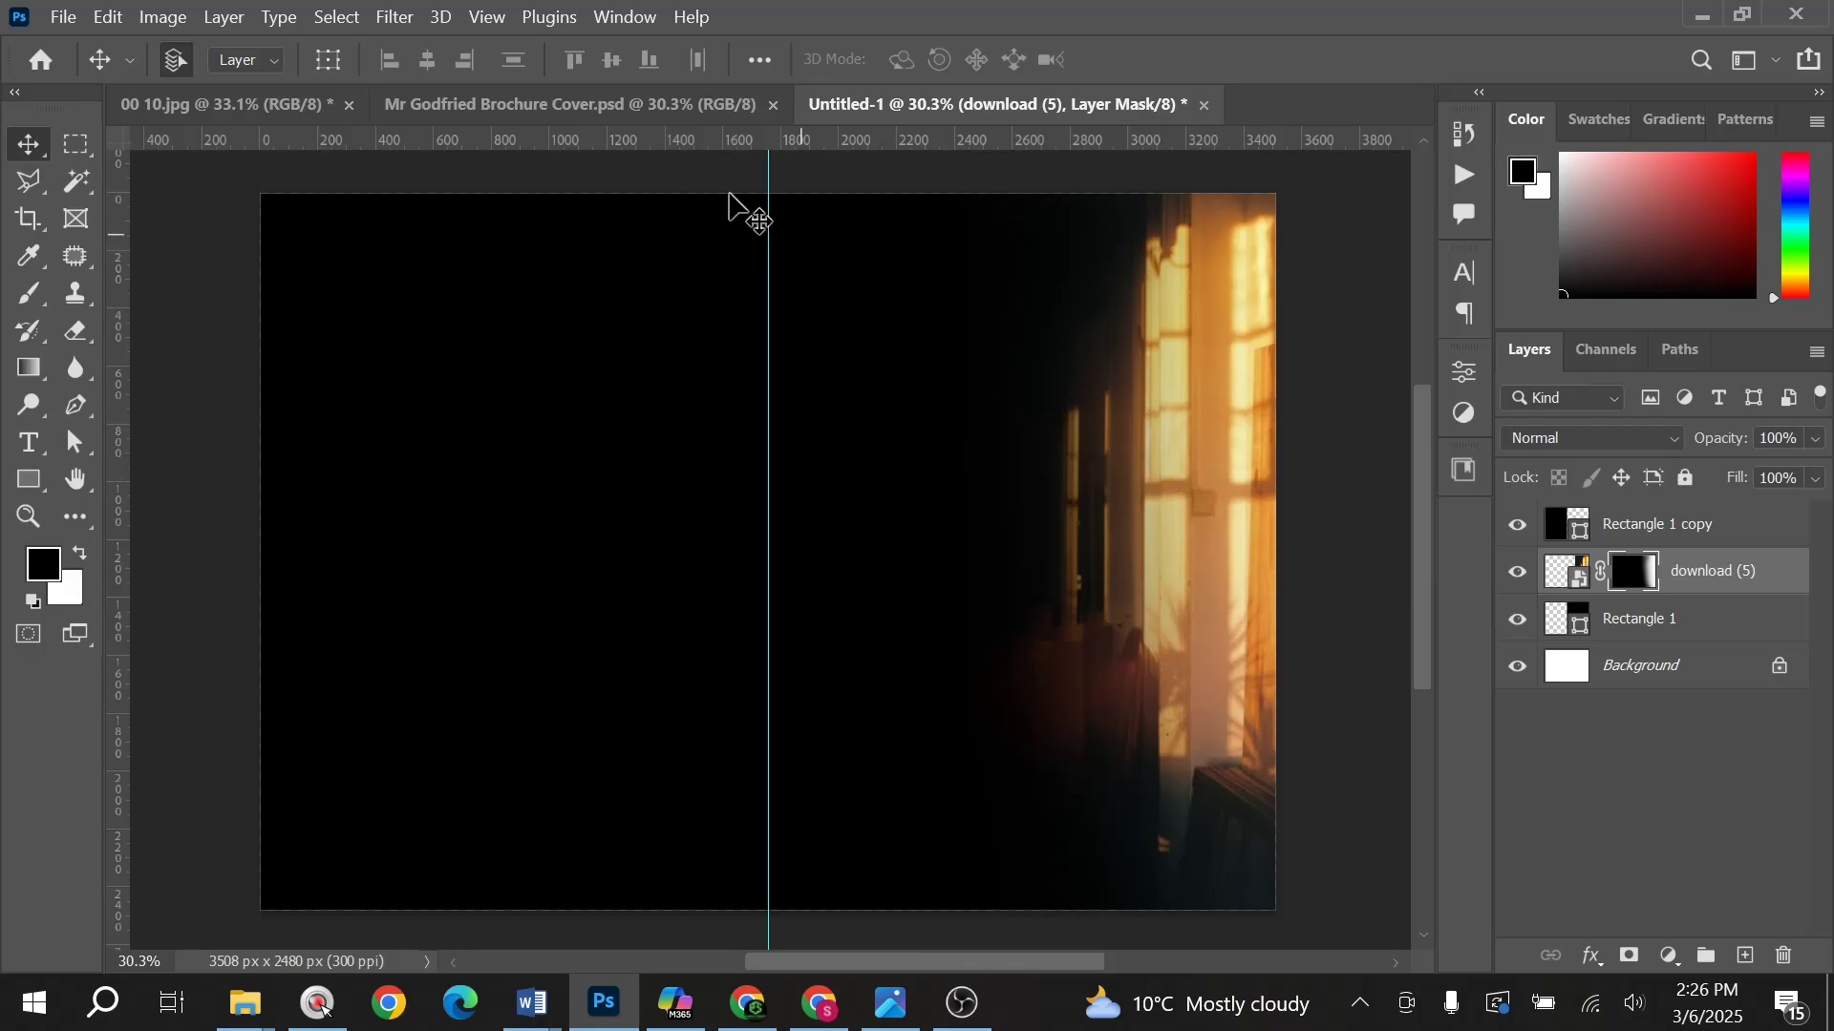
left_click_drag(745, 215, 630, 112)
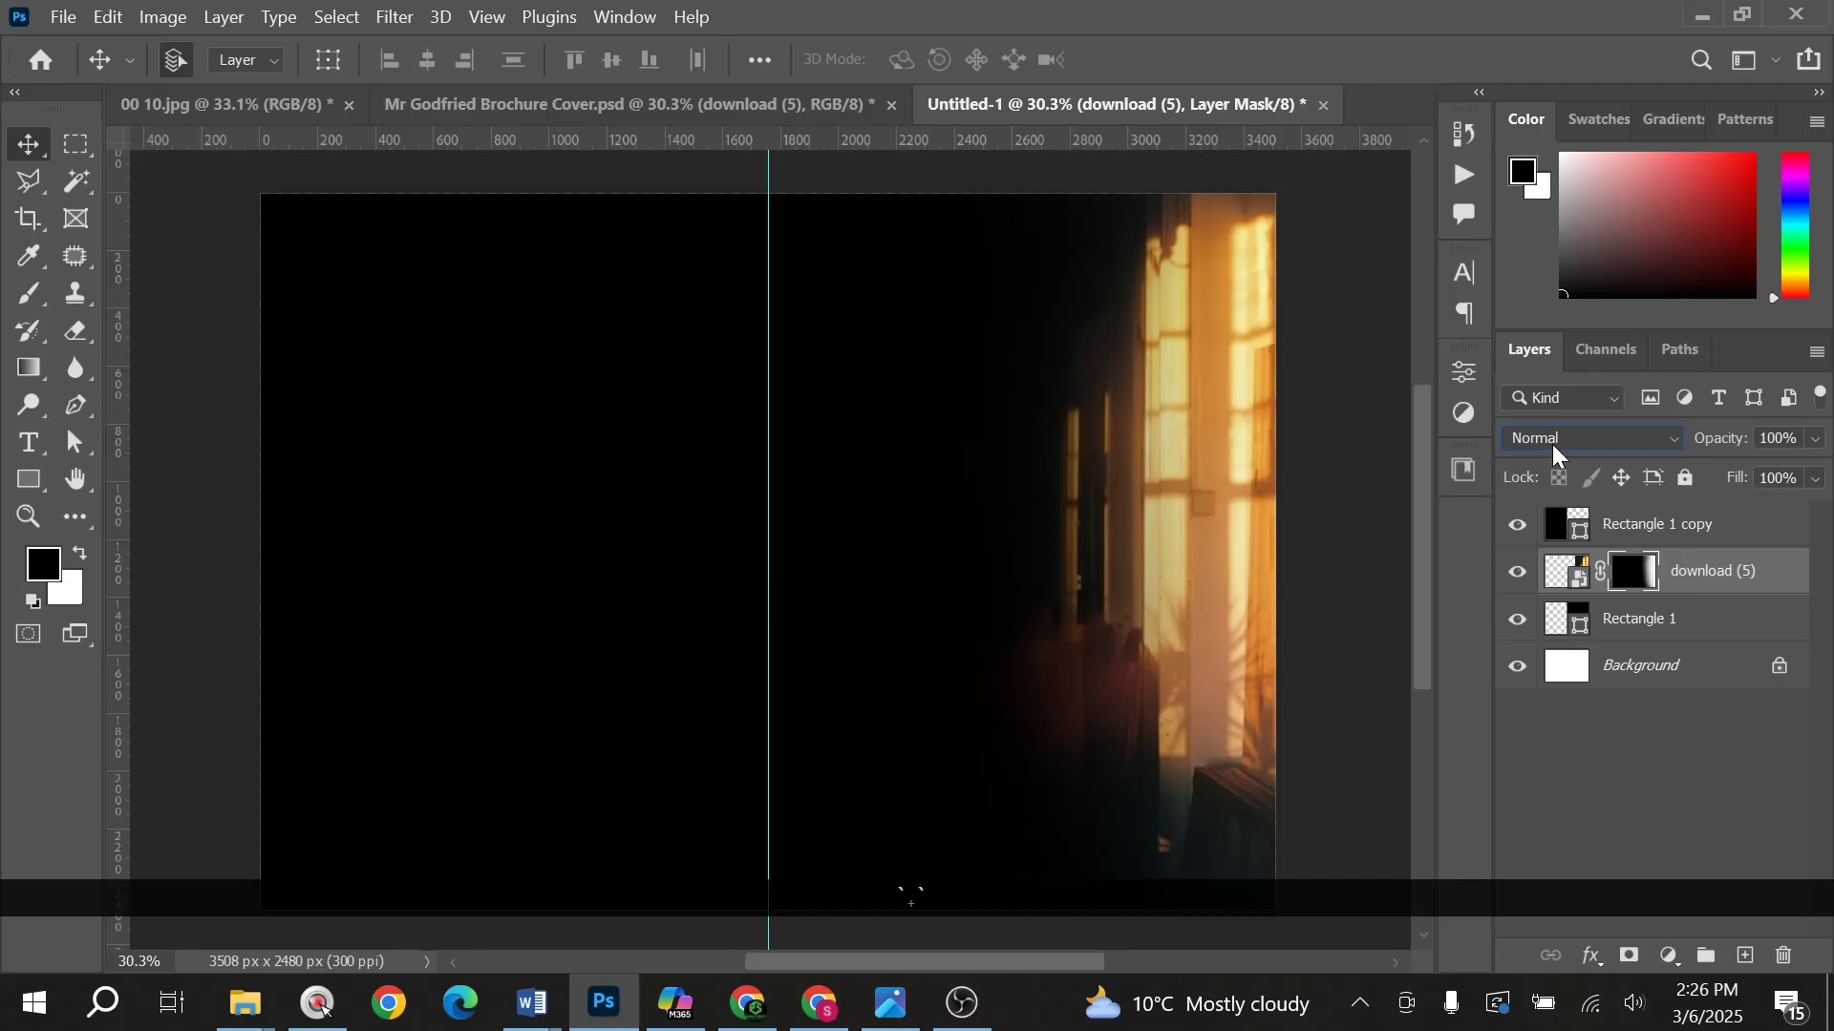
left_click(1553, 444)
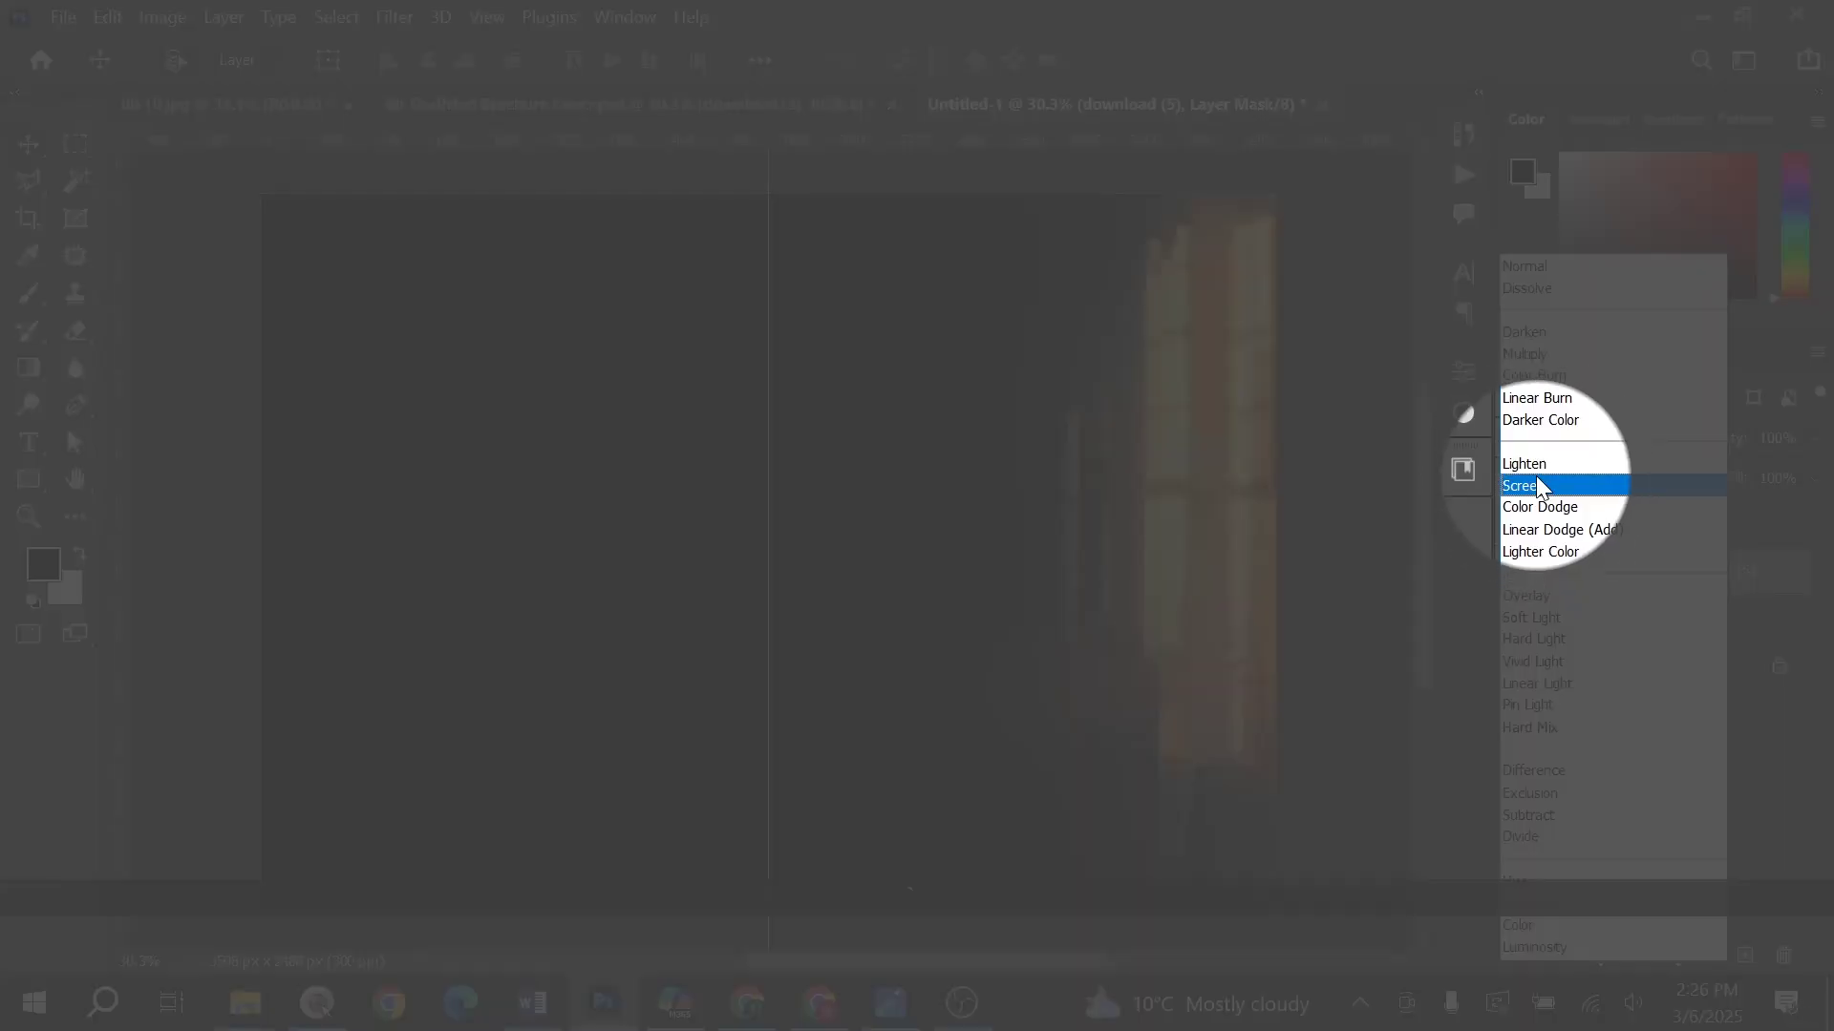
left_click(1537, 483)
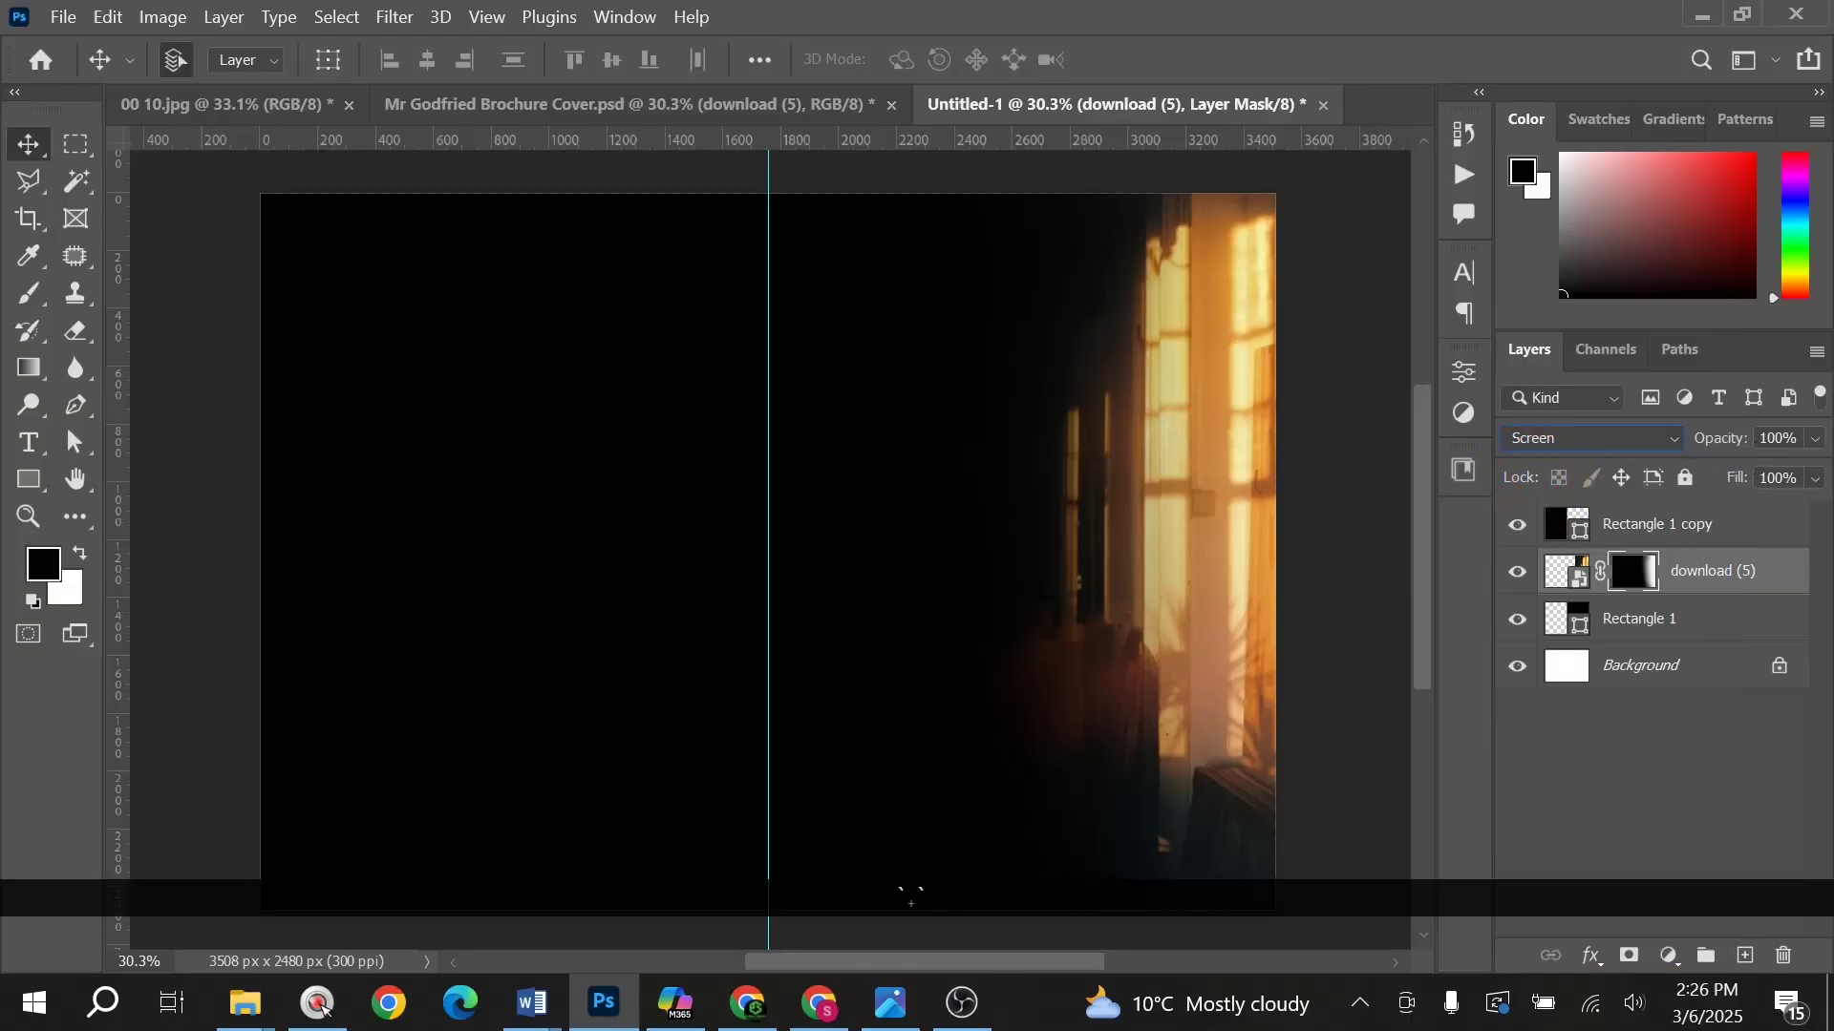
type("99")
key("ctrl+a")
type("30")
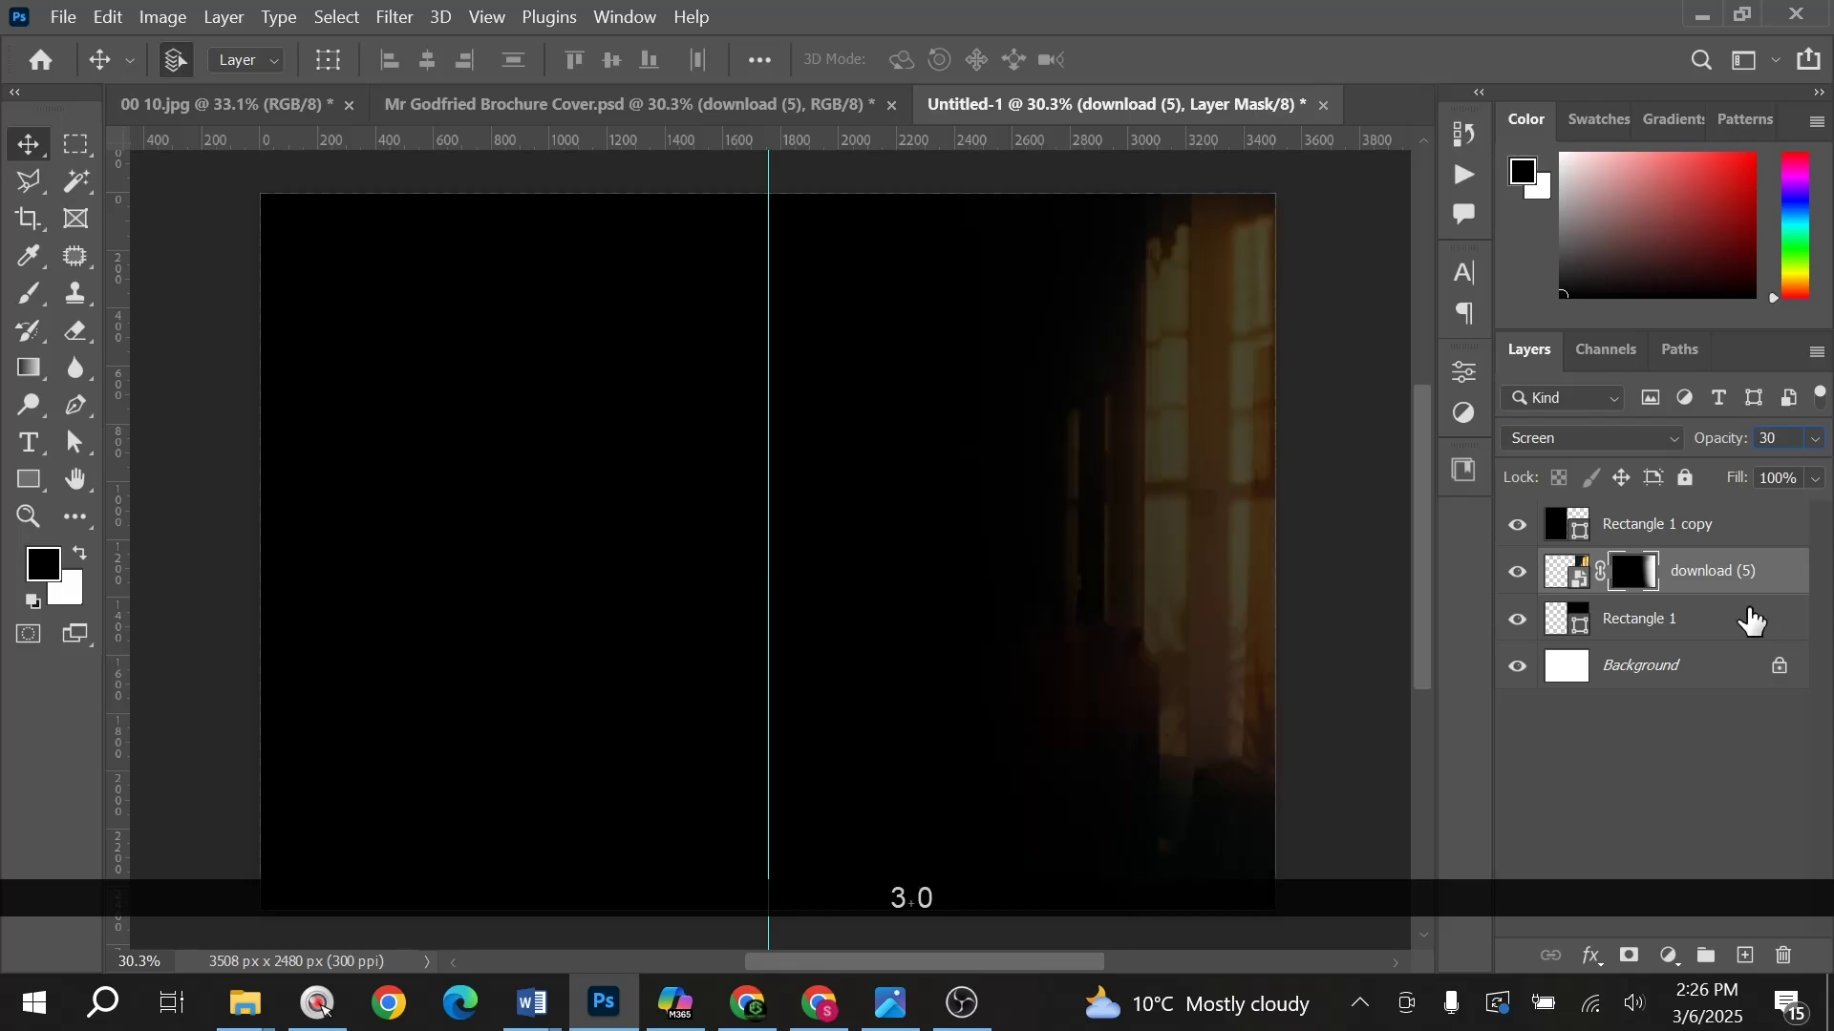
key("Return")
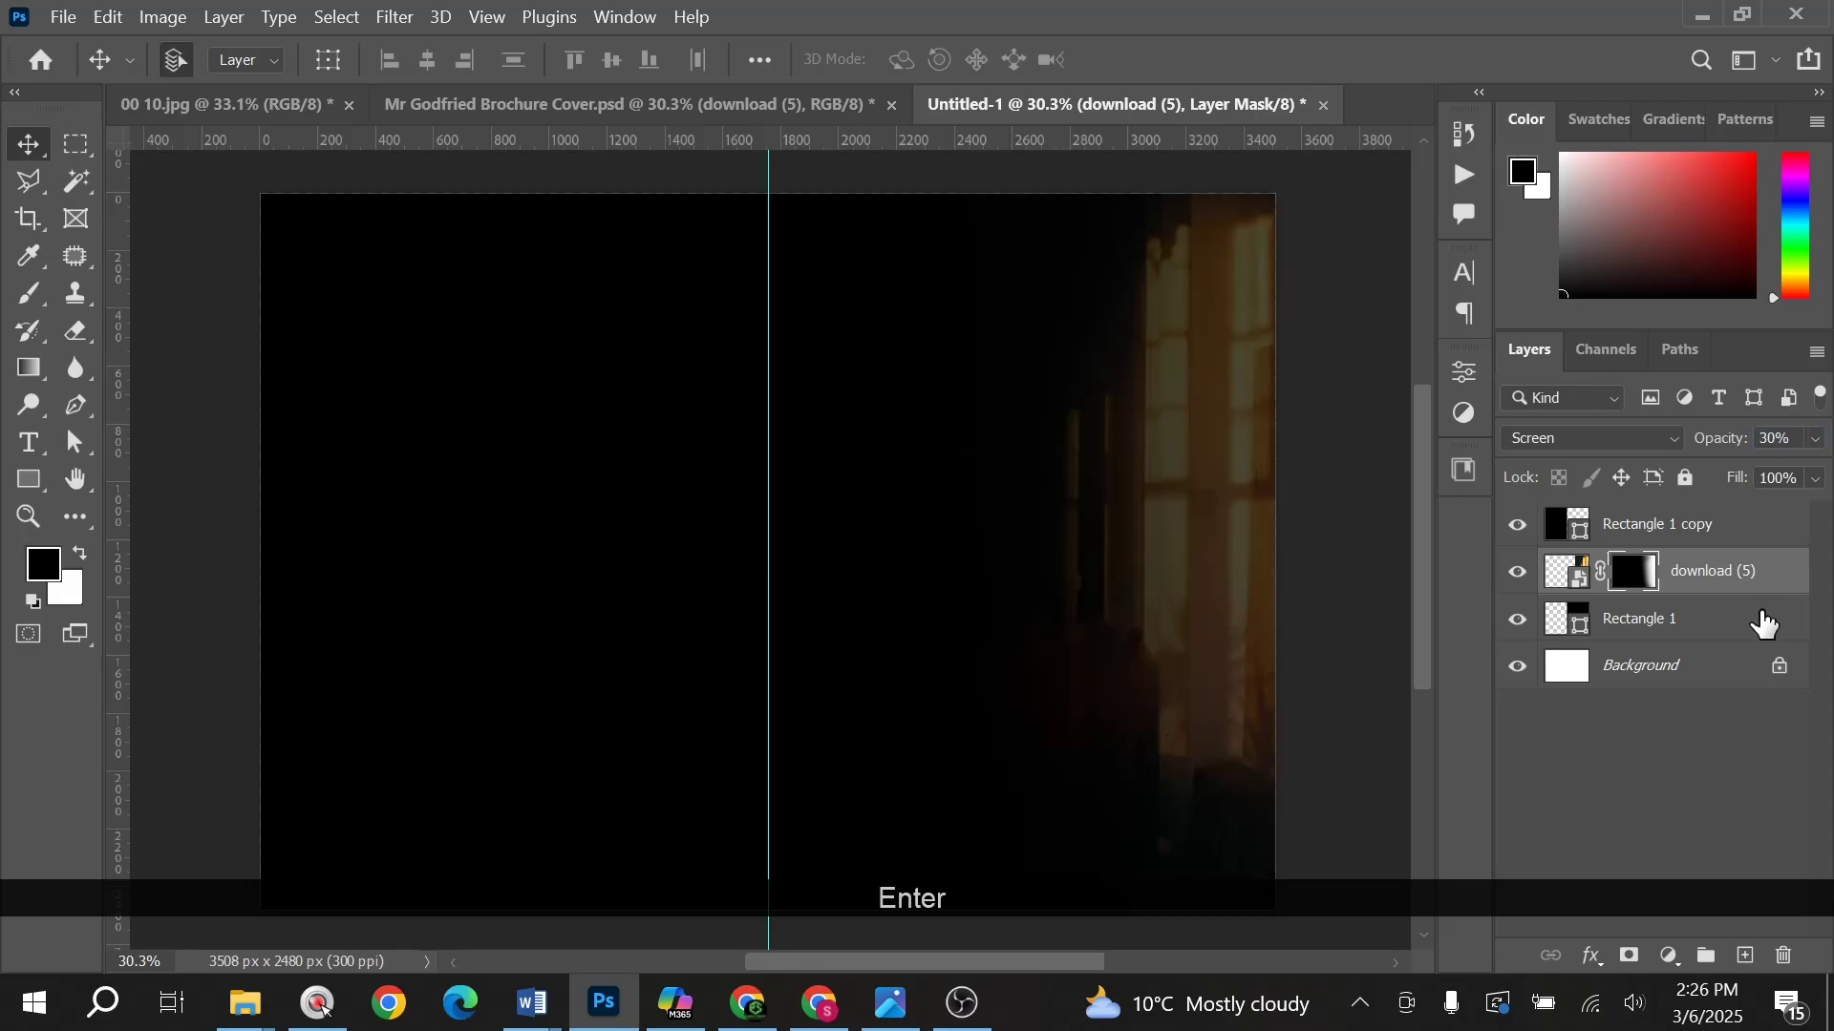
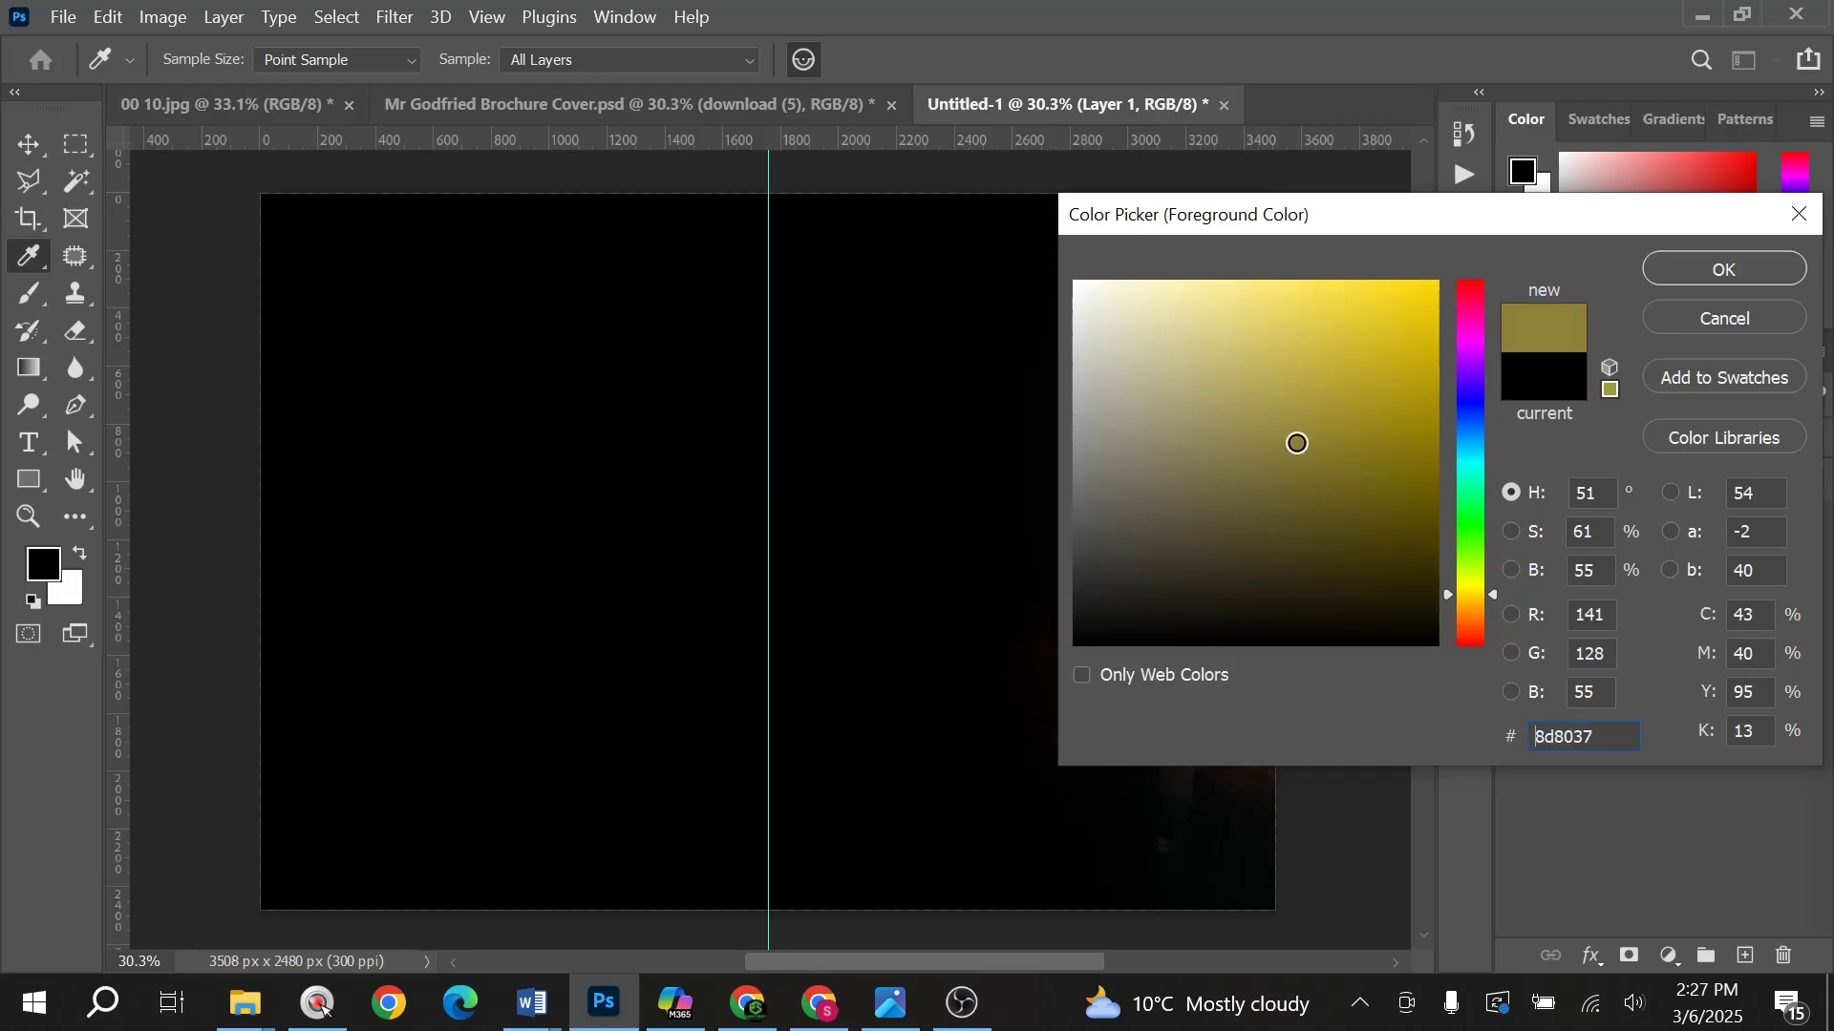
Step: Set the foreground colour to a golden brown, #b18933
left_click_drag(1477, 594, 1477, 603)
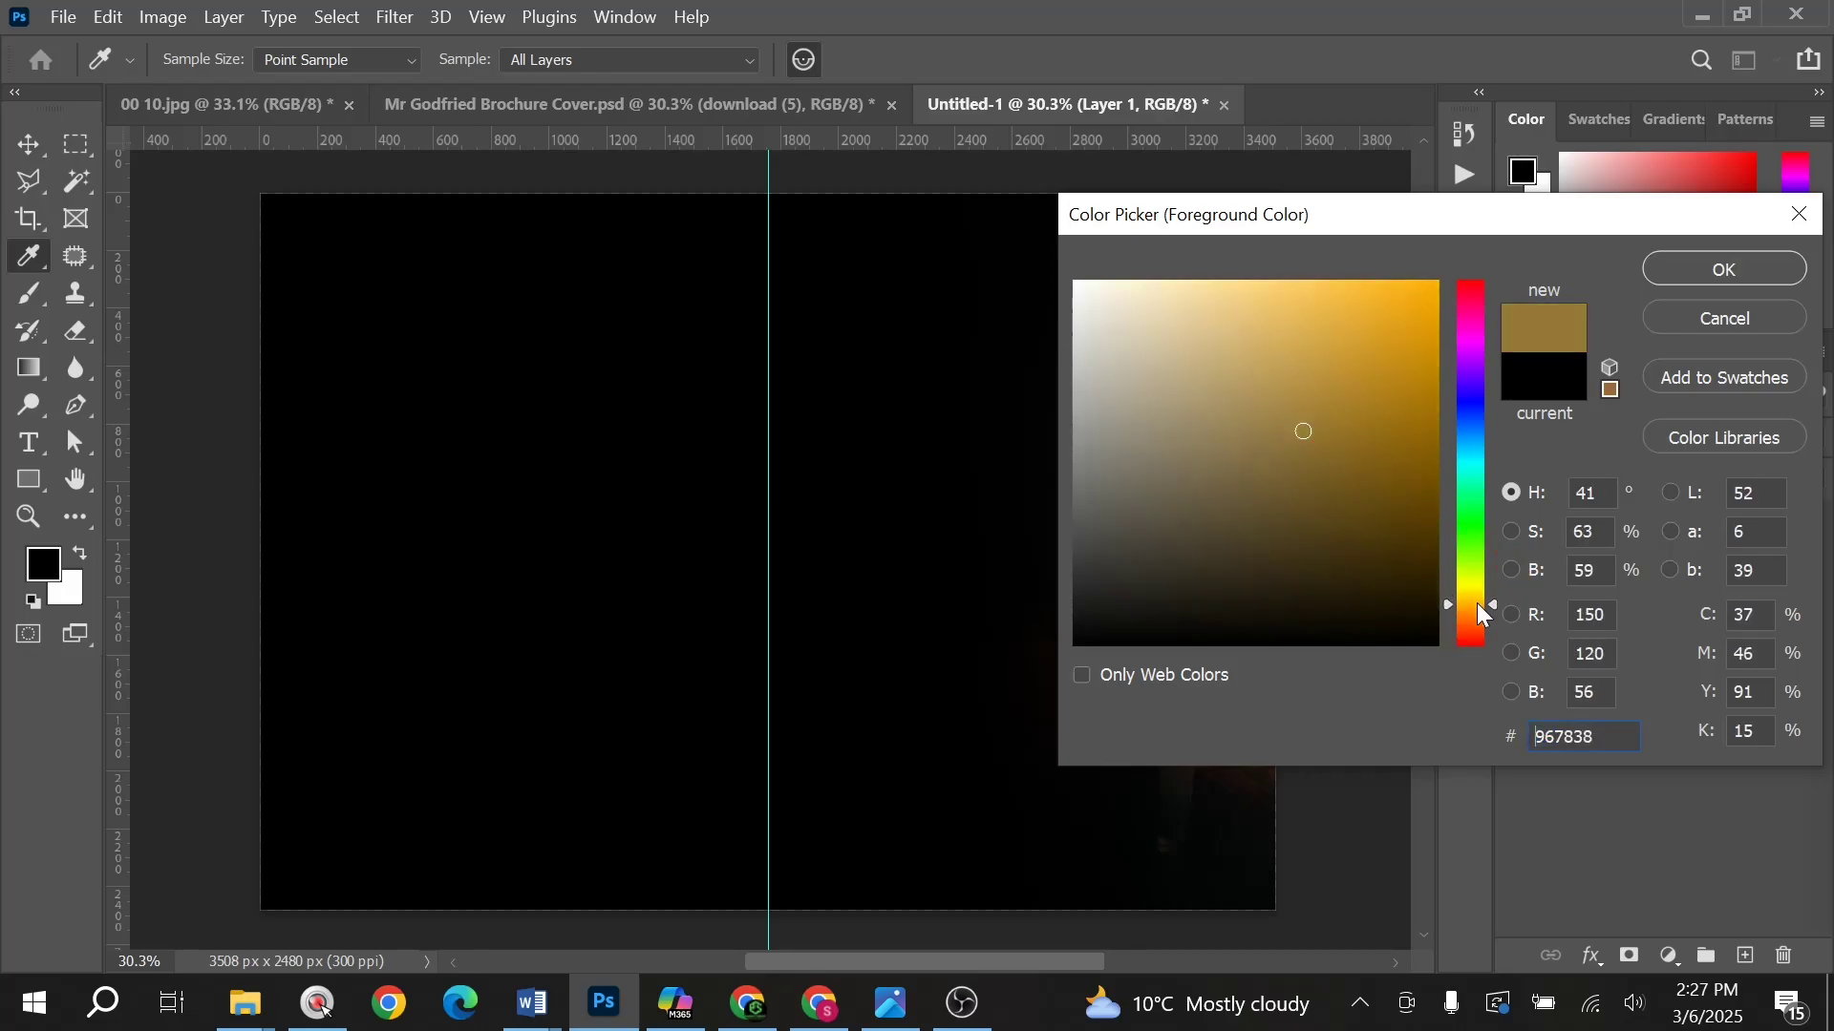
left_click(1319, 441)
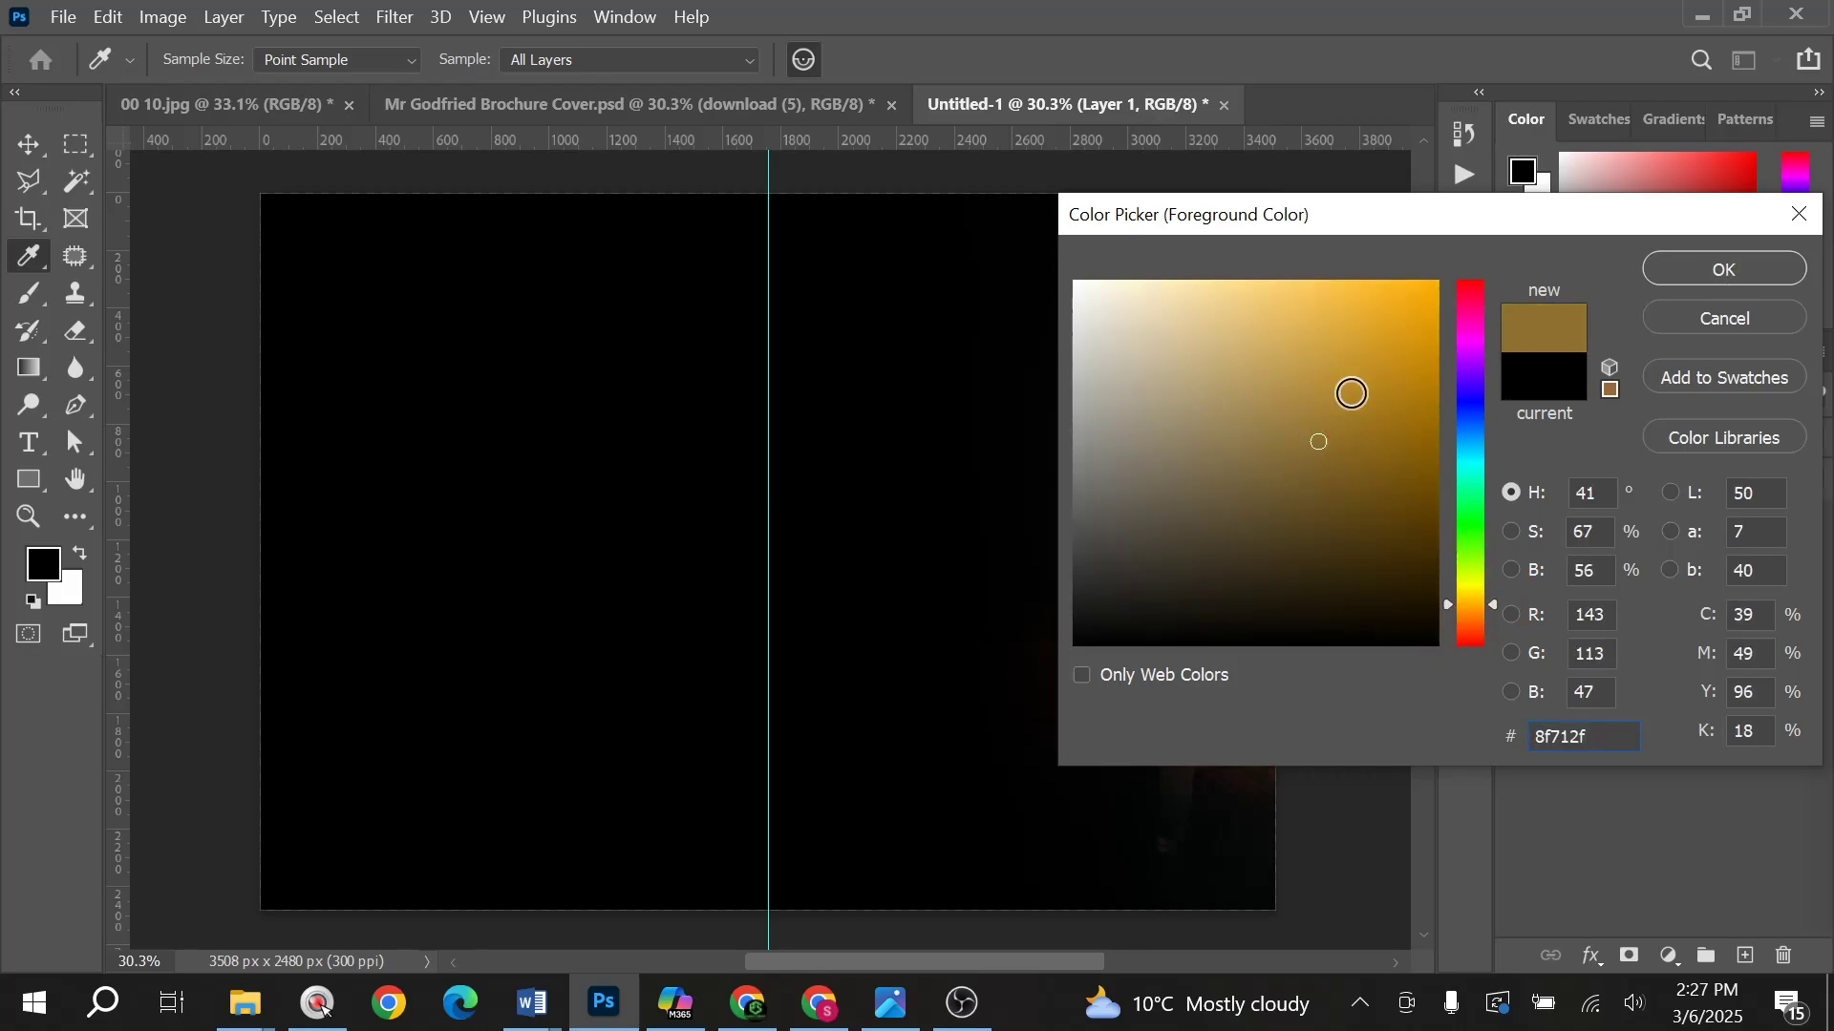
left_click_drag(1350, 426, 1330, 389)
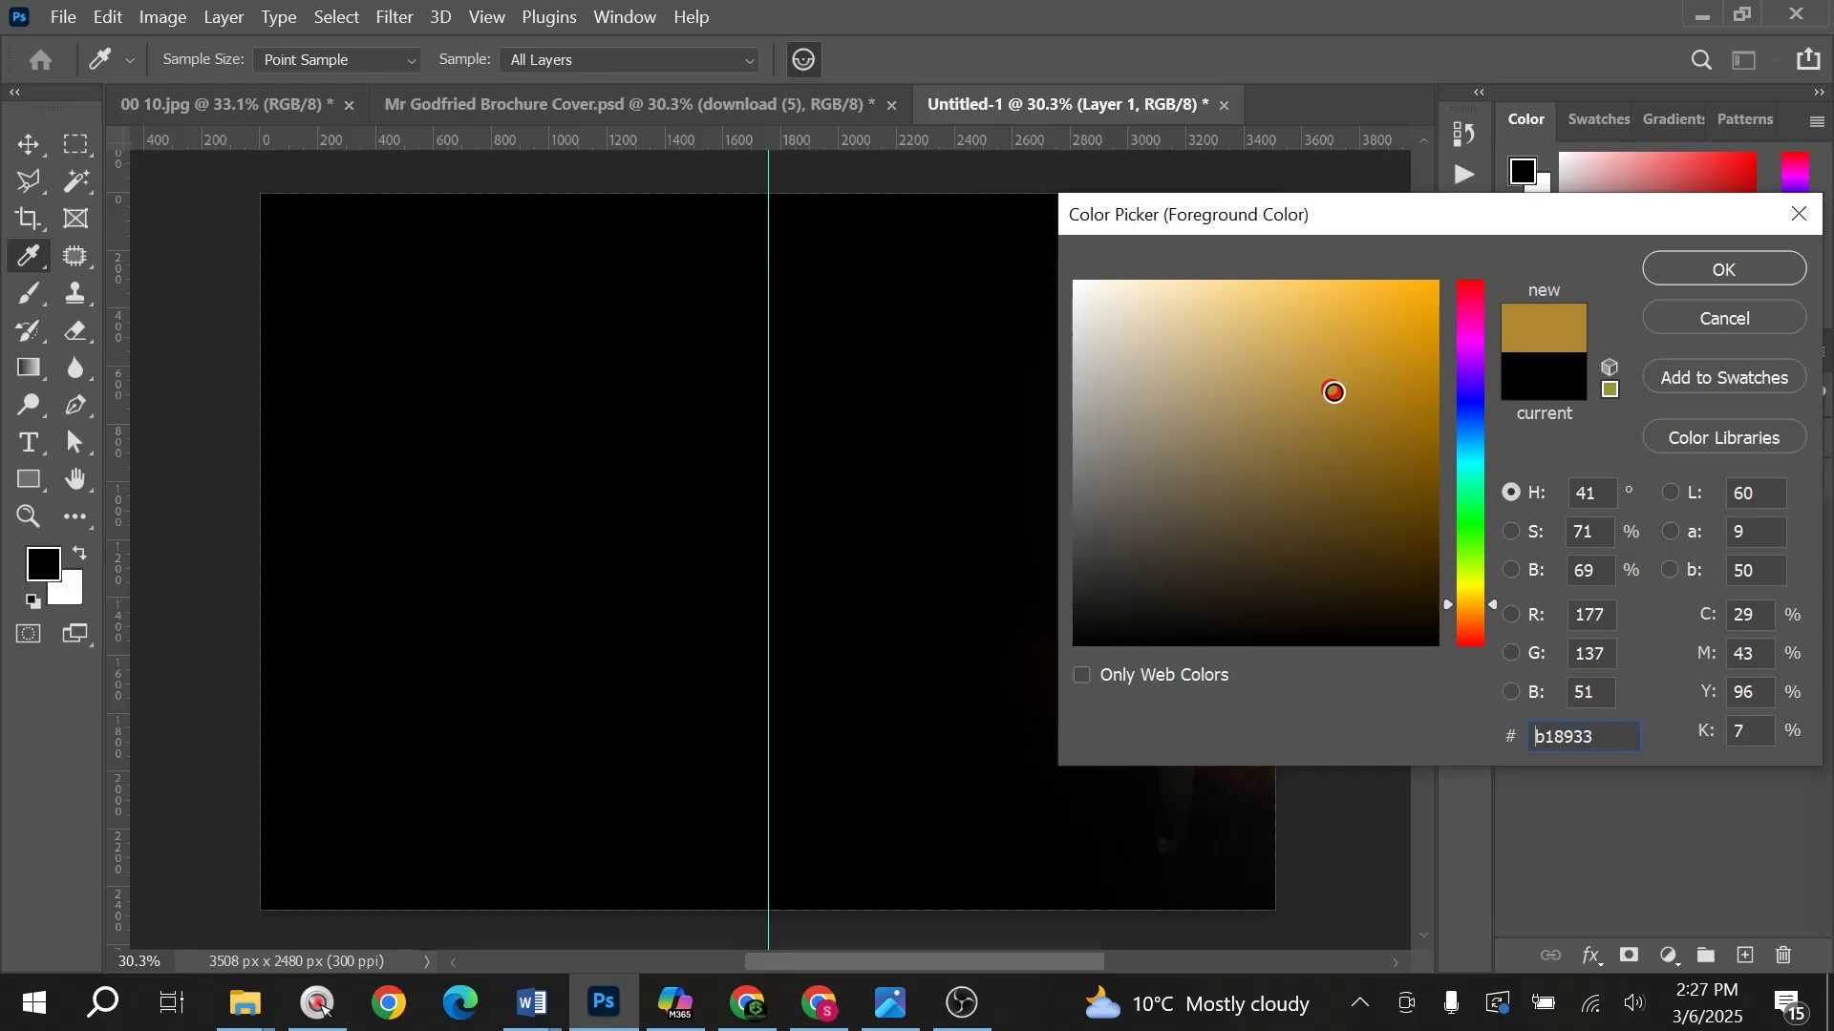
left_click(1724, 271)
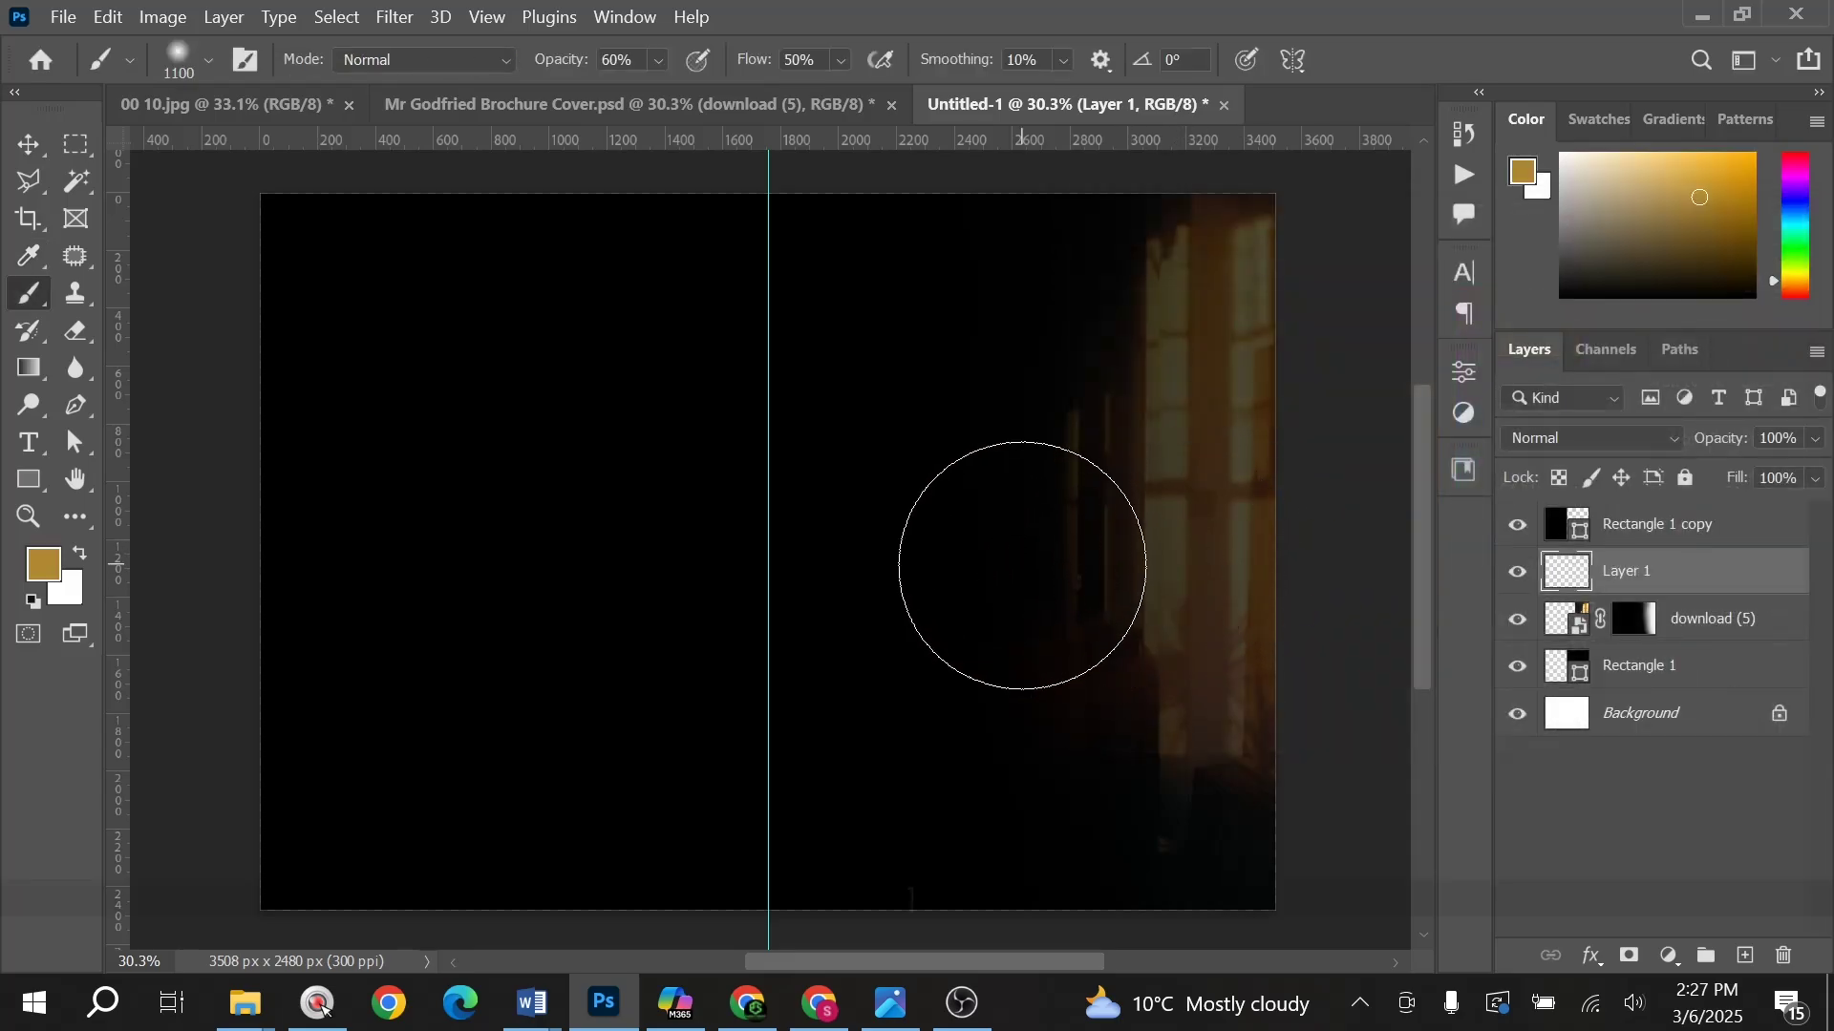
Step: Enlarge the soft brush to 1600 px and paint a golden glow over the window on Layer 1
key("bracketright")
key("bracketright")
key("bracketright")
key("bracketright")
key("bracketright")
key("bracketright")
right_click(855, 525)
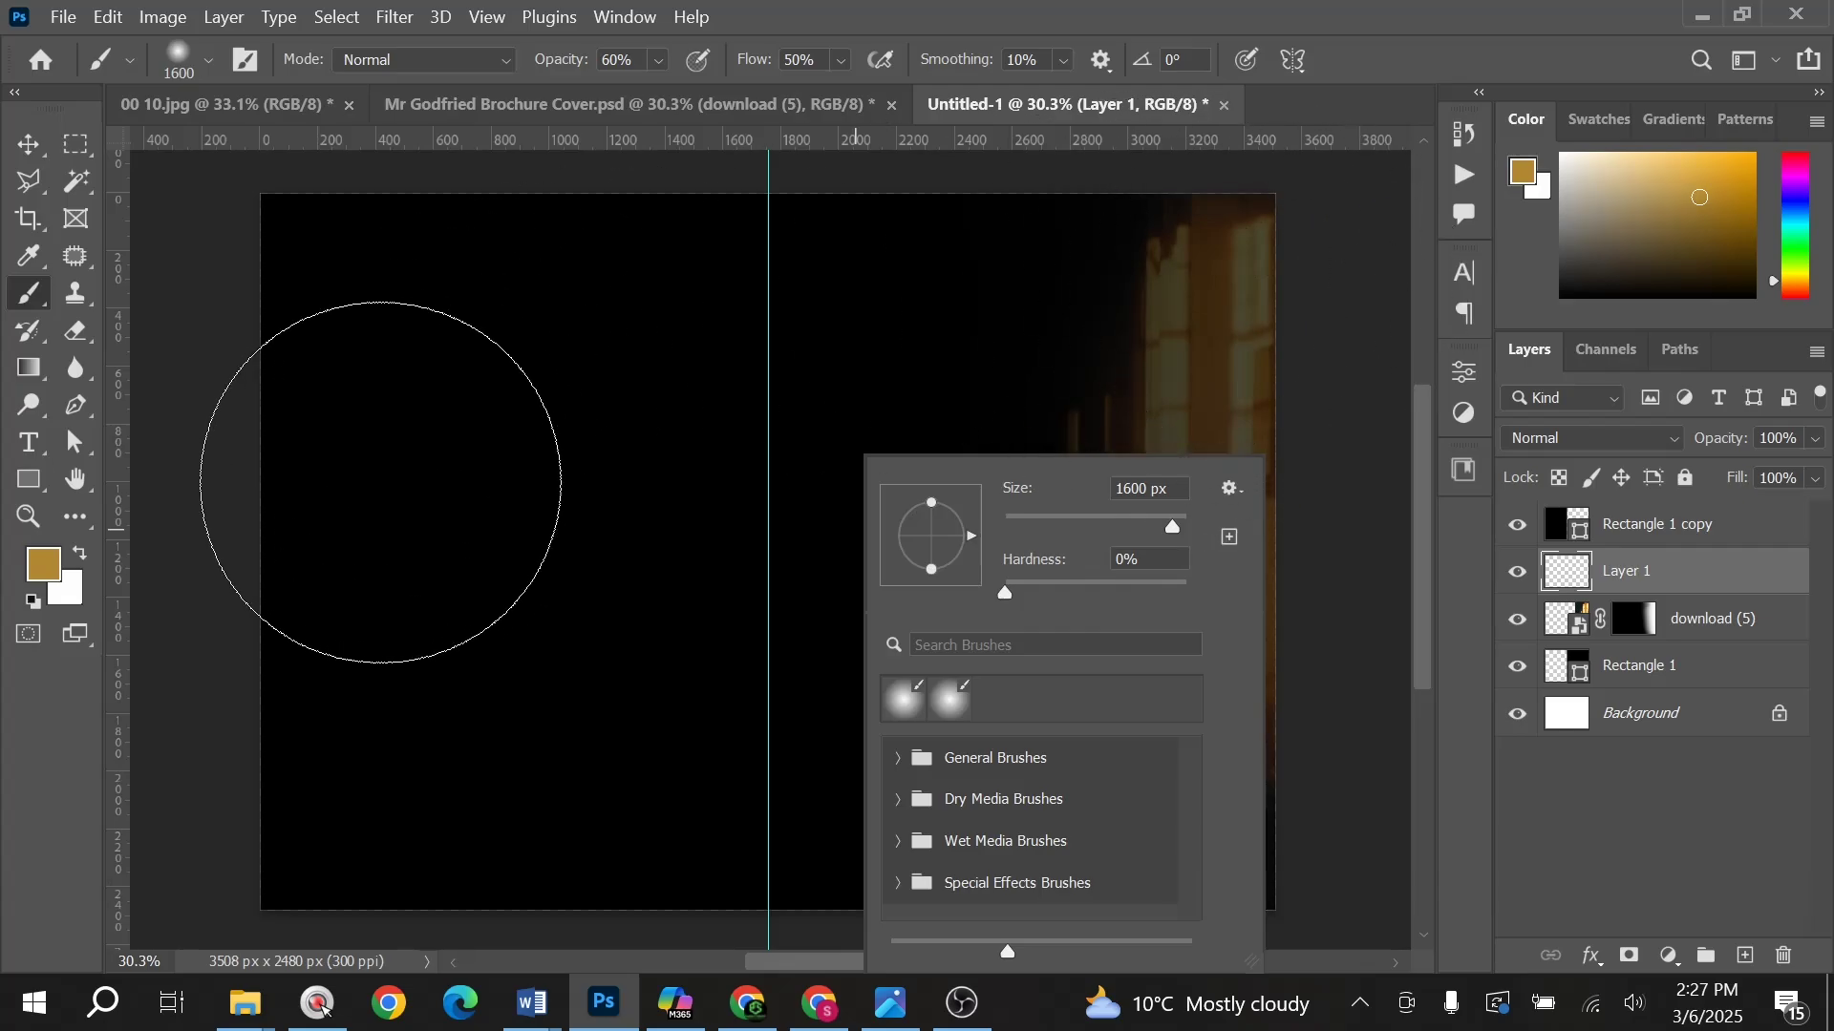
left_click(482, 523)
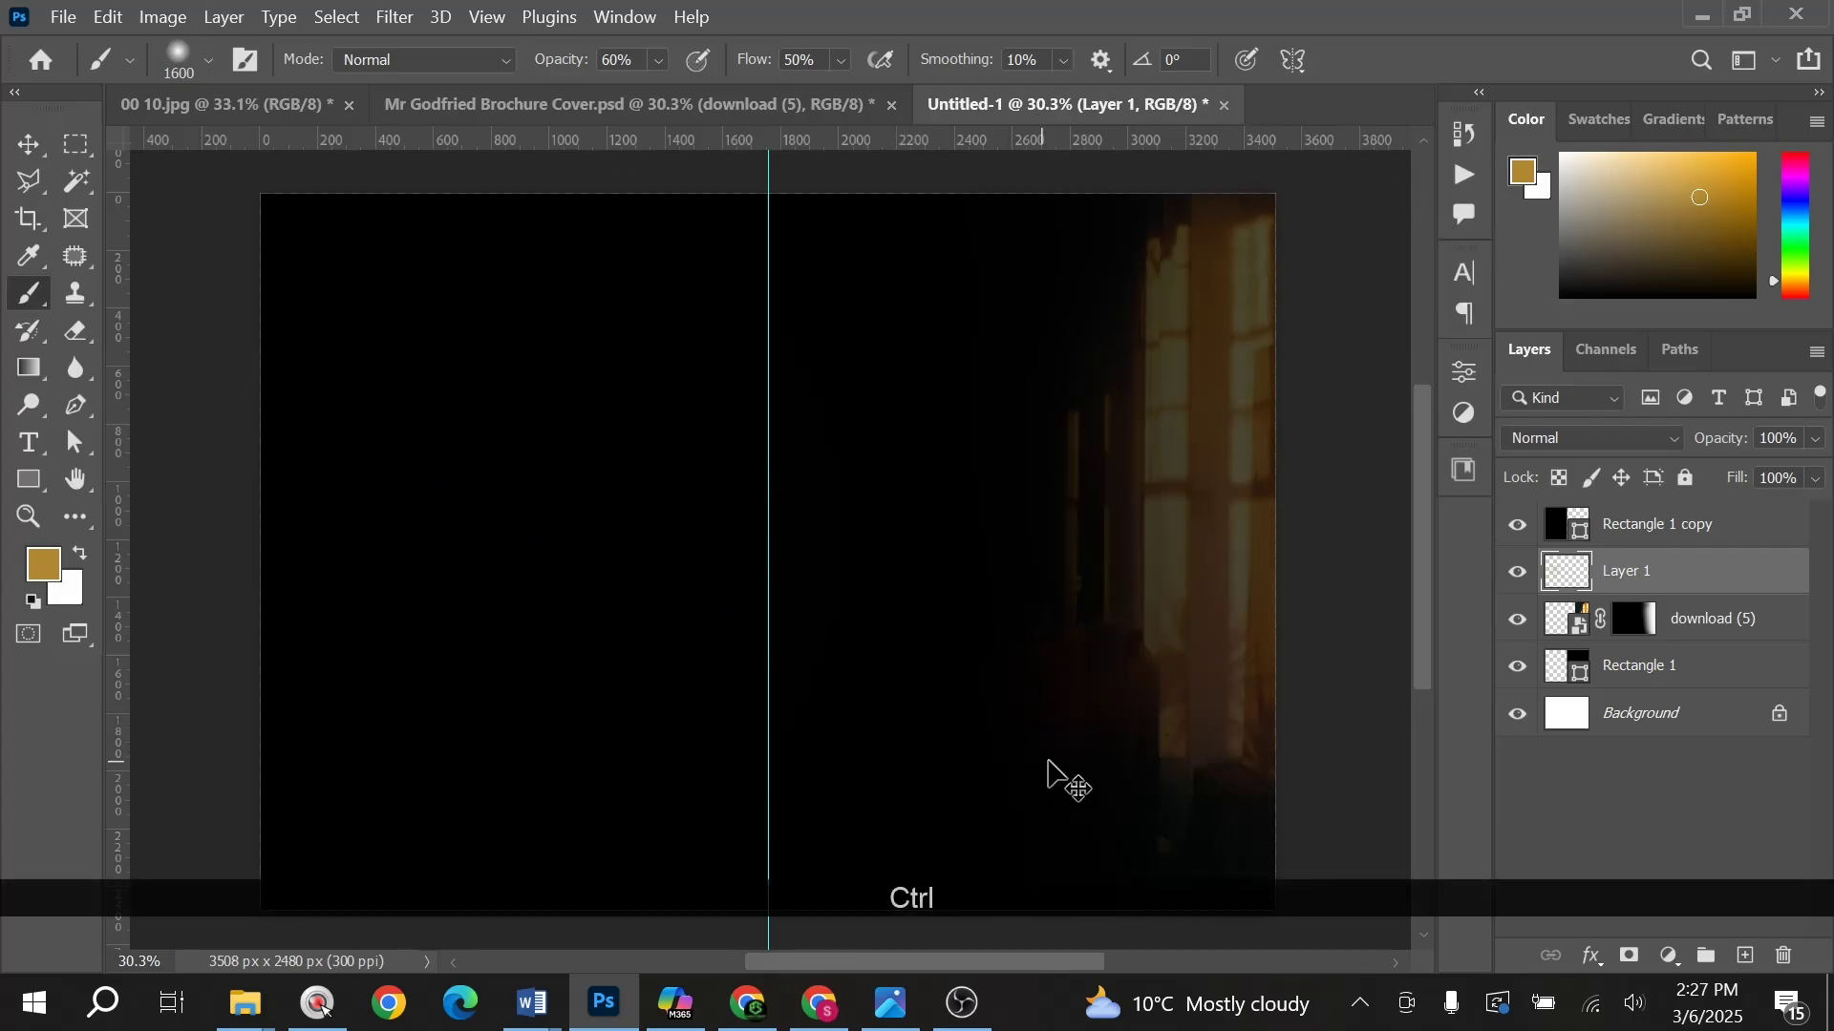
key("ctrl+z")
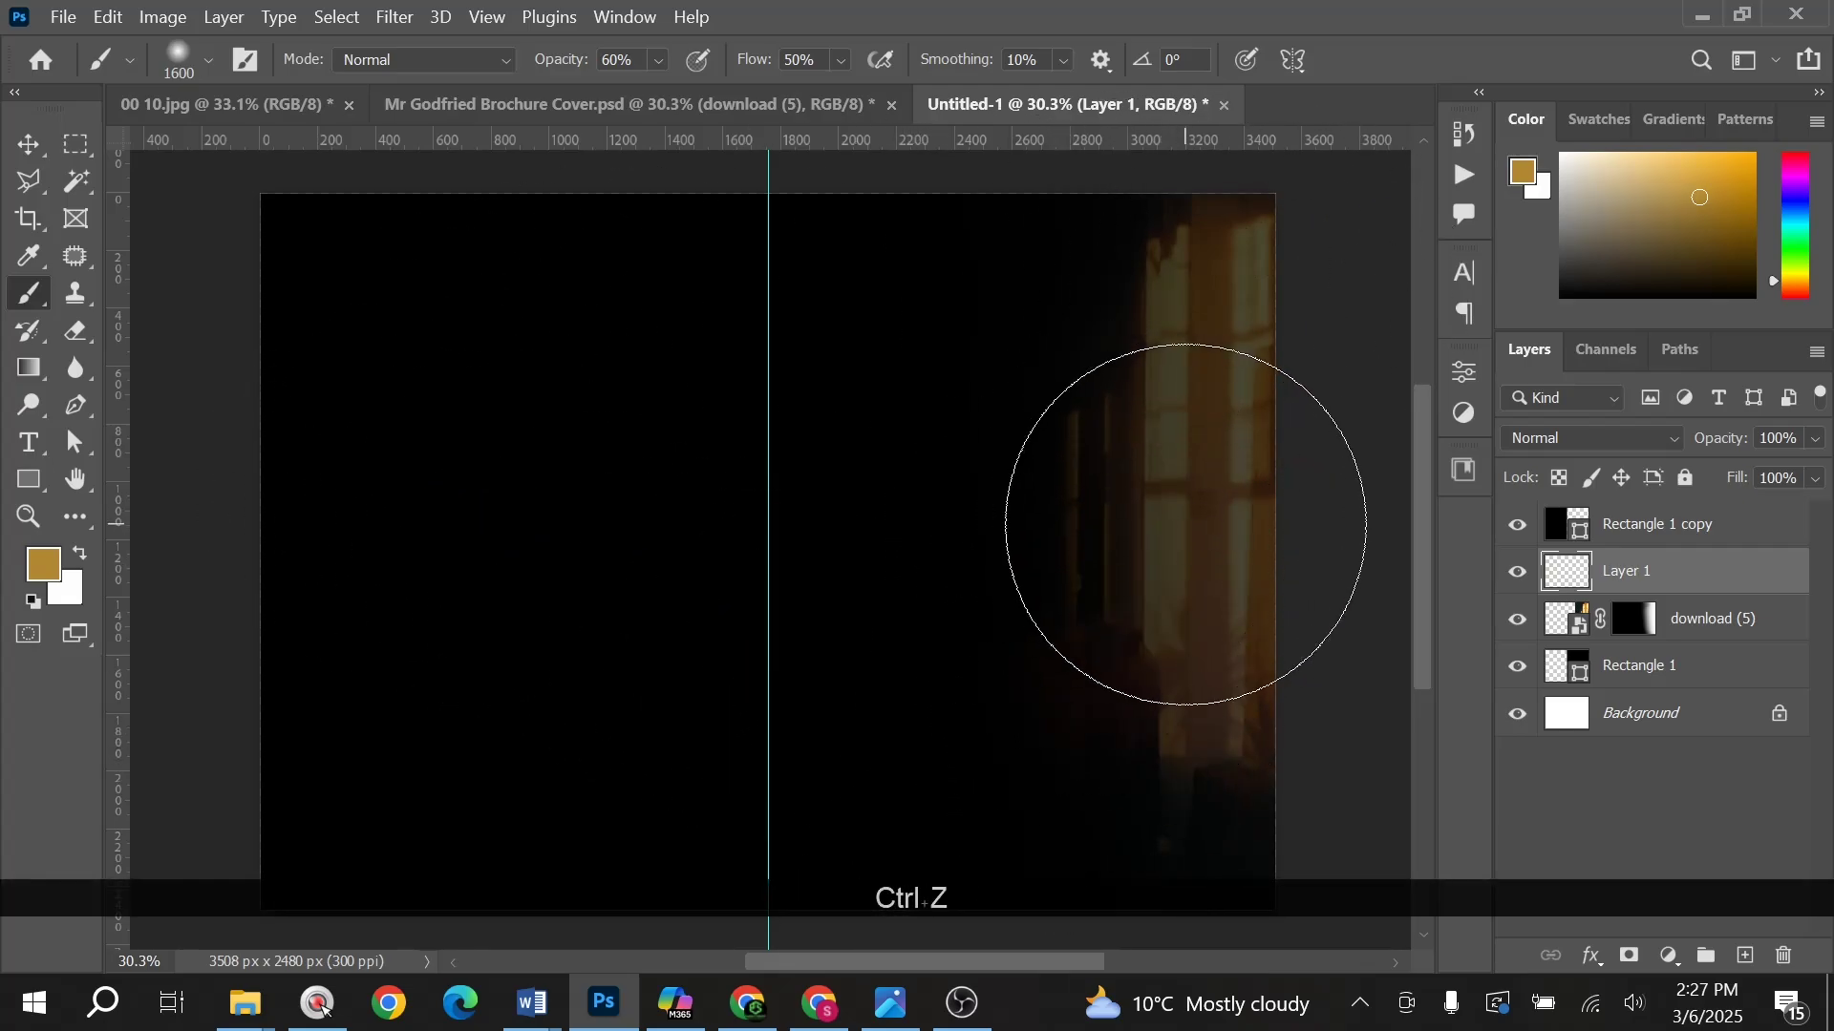
left_click(1186, 523)
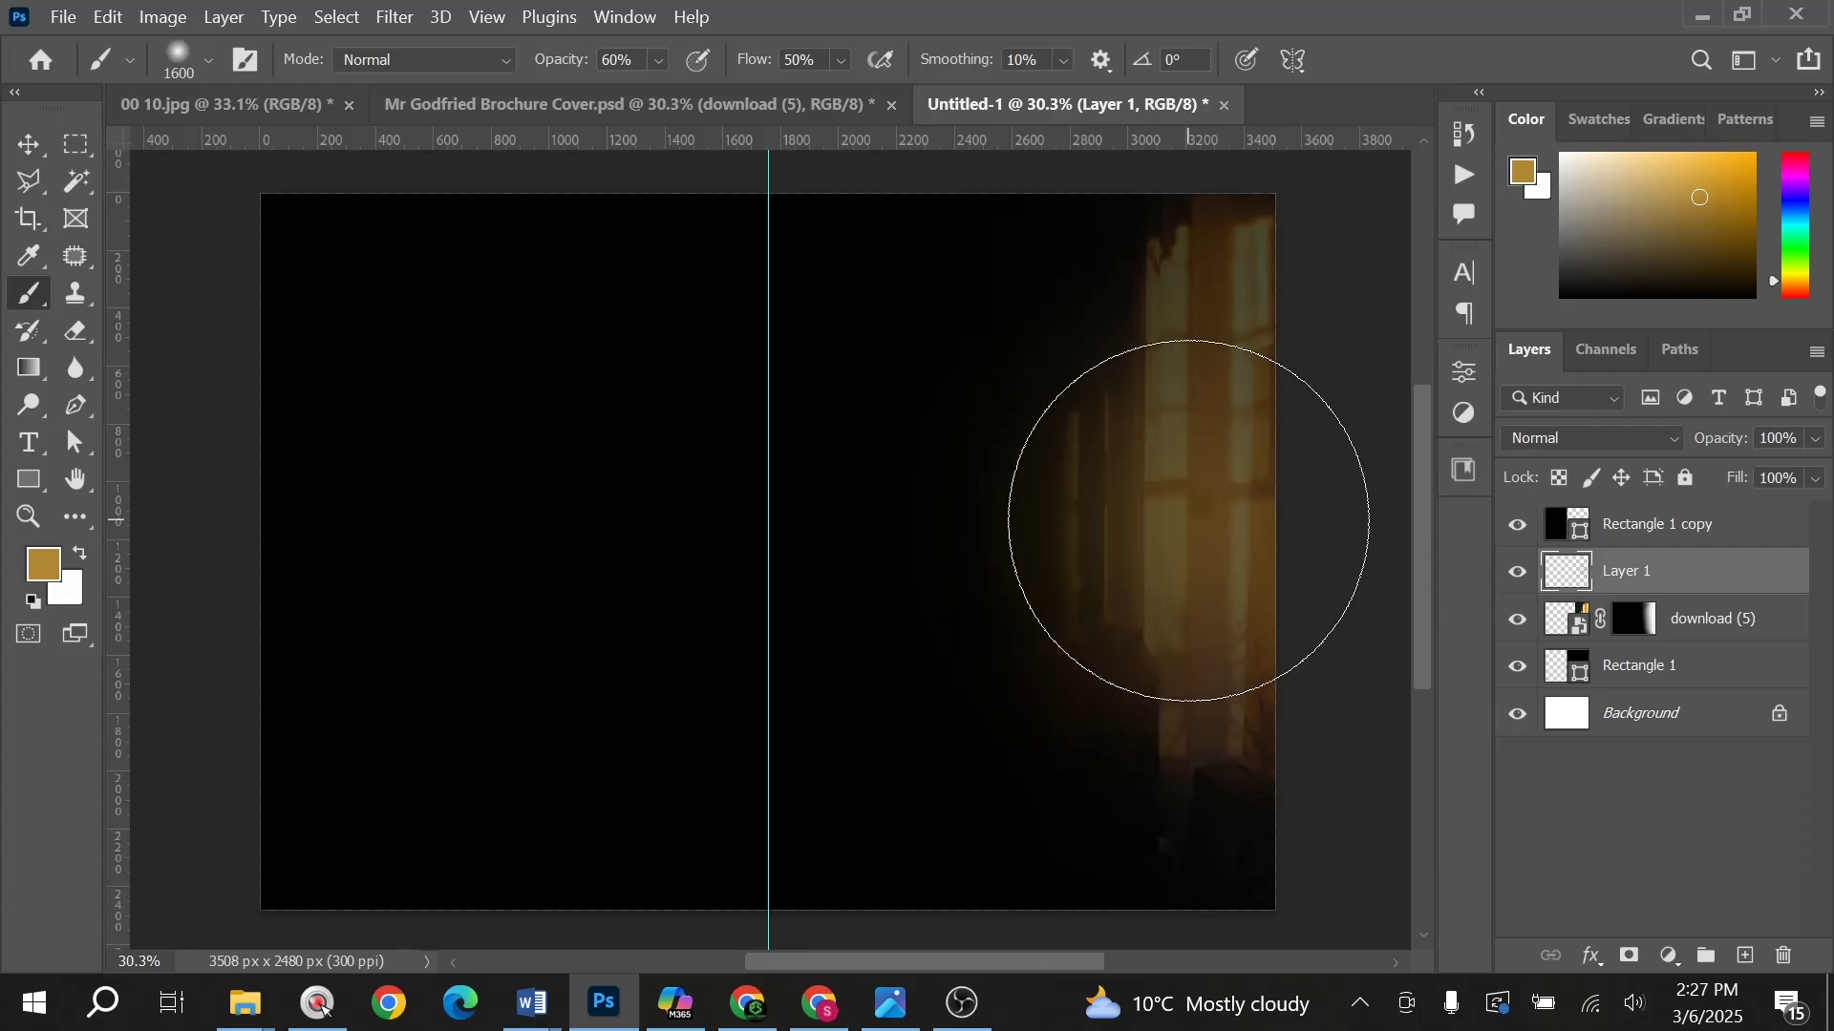
left_click_drag(1187, 532, 1284, 684)
key("ctrl")
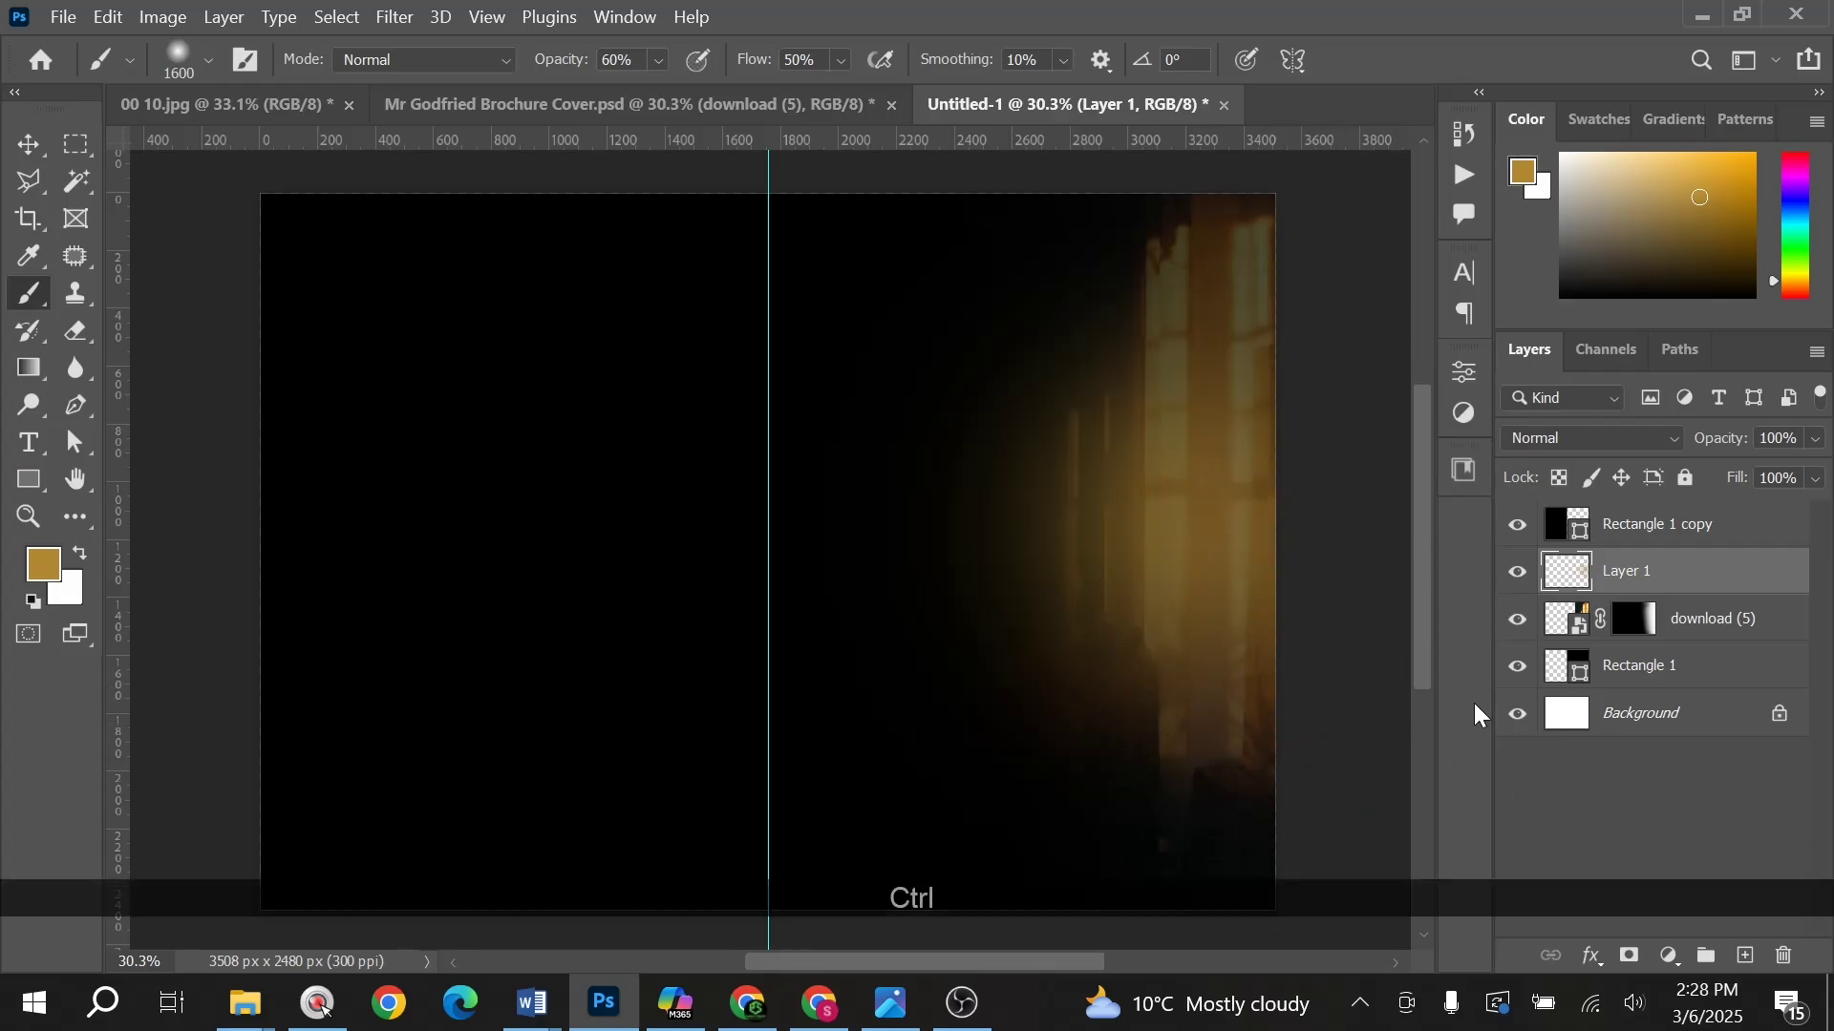
Step: Set Layer 1's blend mode to Color Dodge and toggle its visibility to judge the glow on the window
left_click(1595, 432)
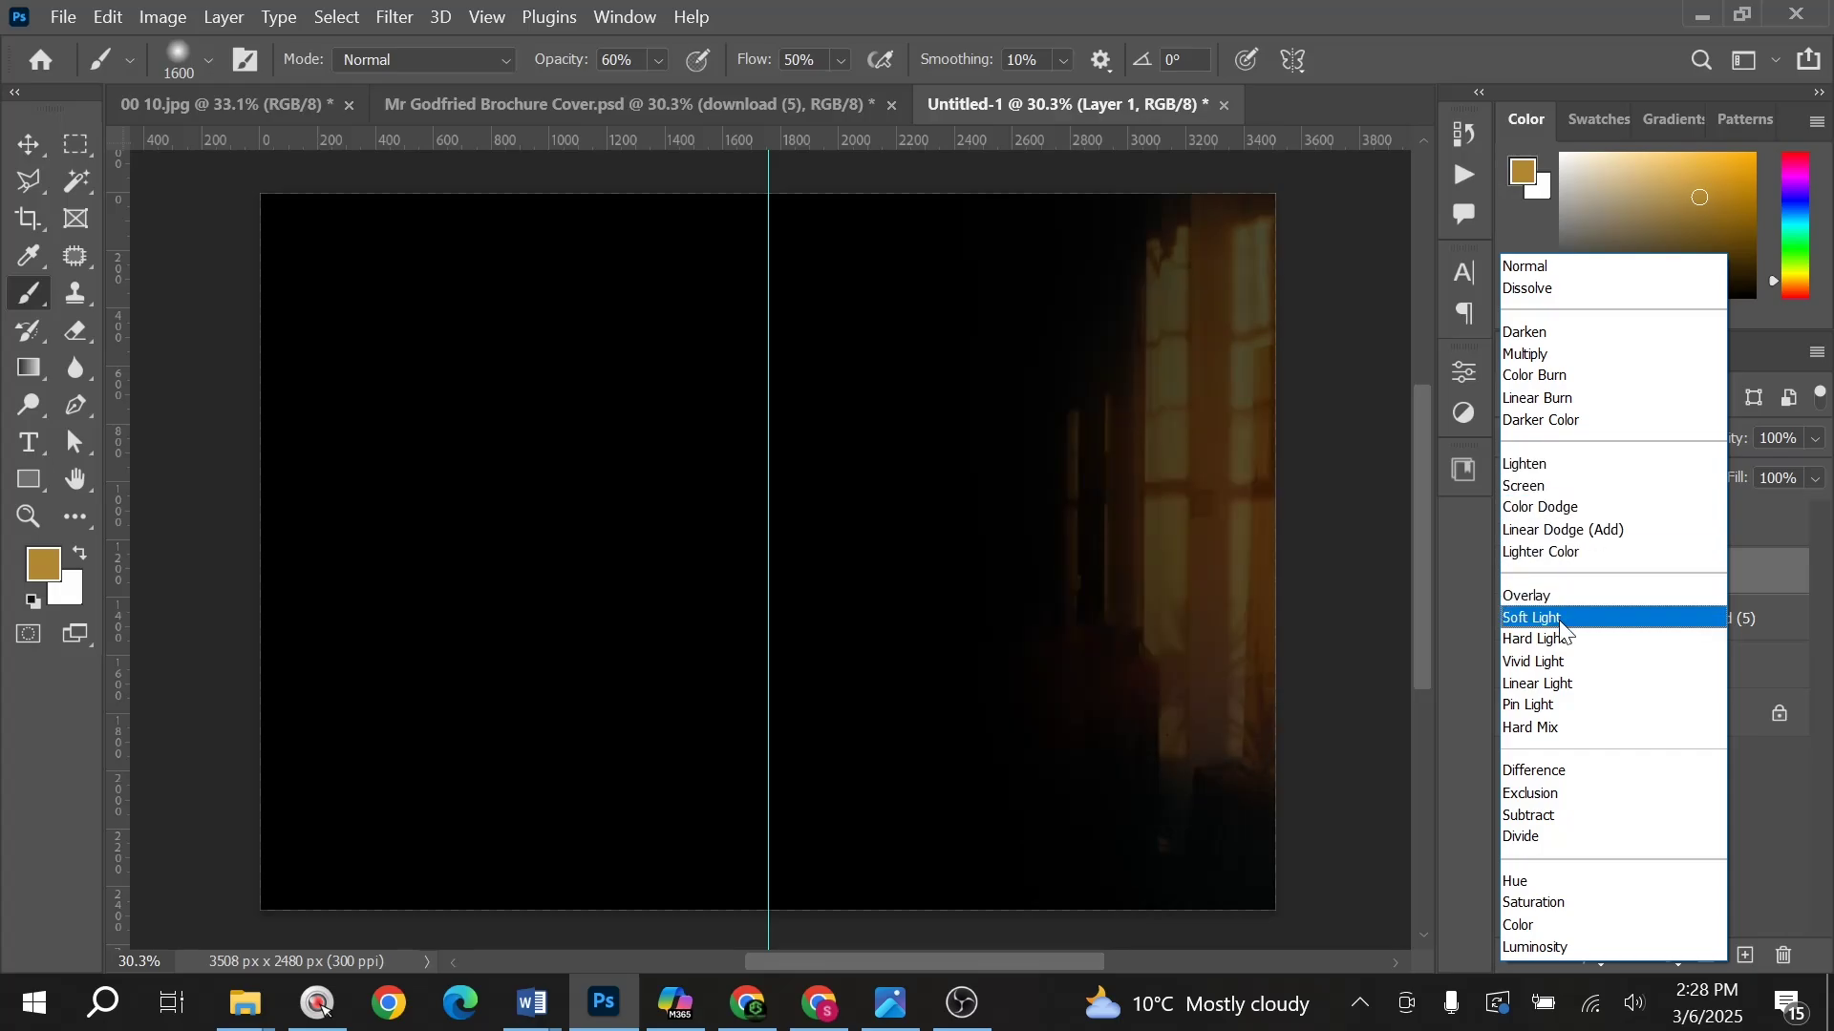
left_click(1562, 509)
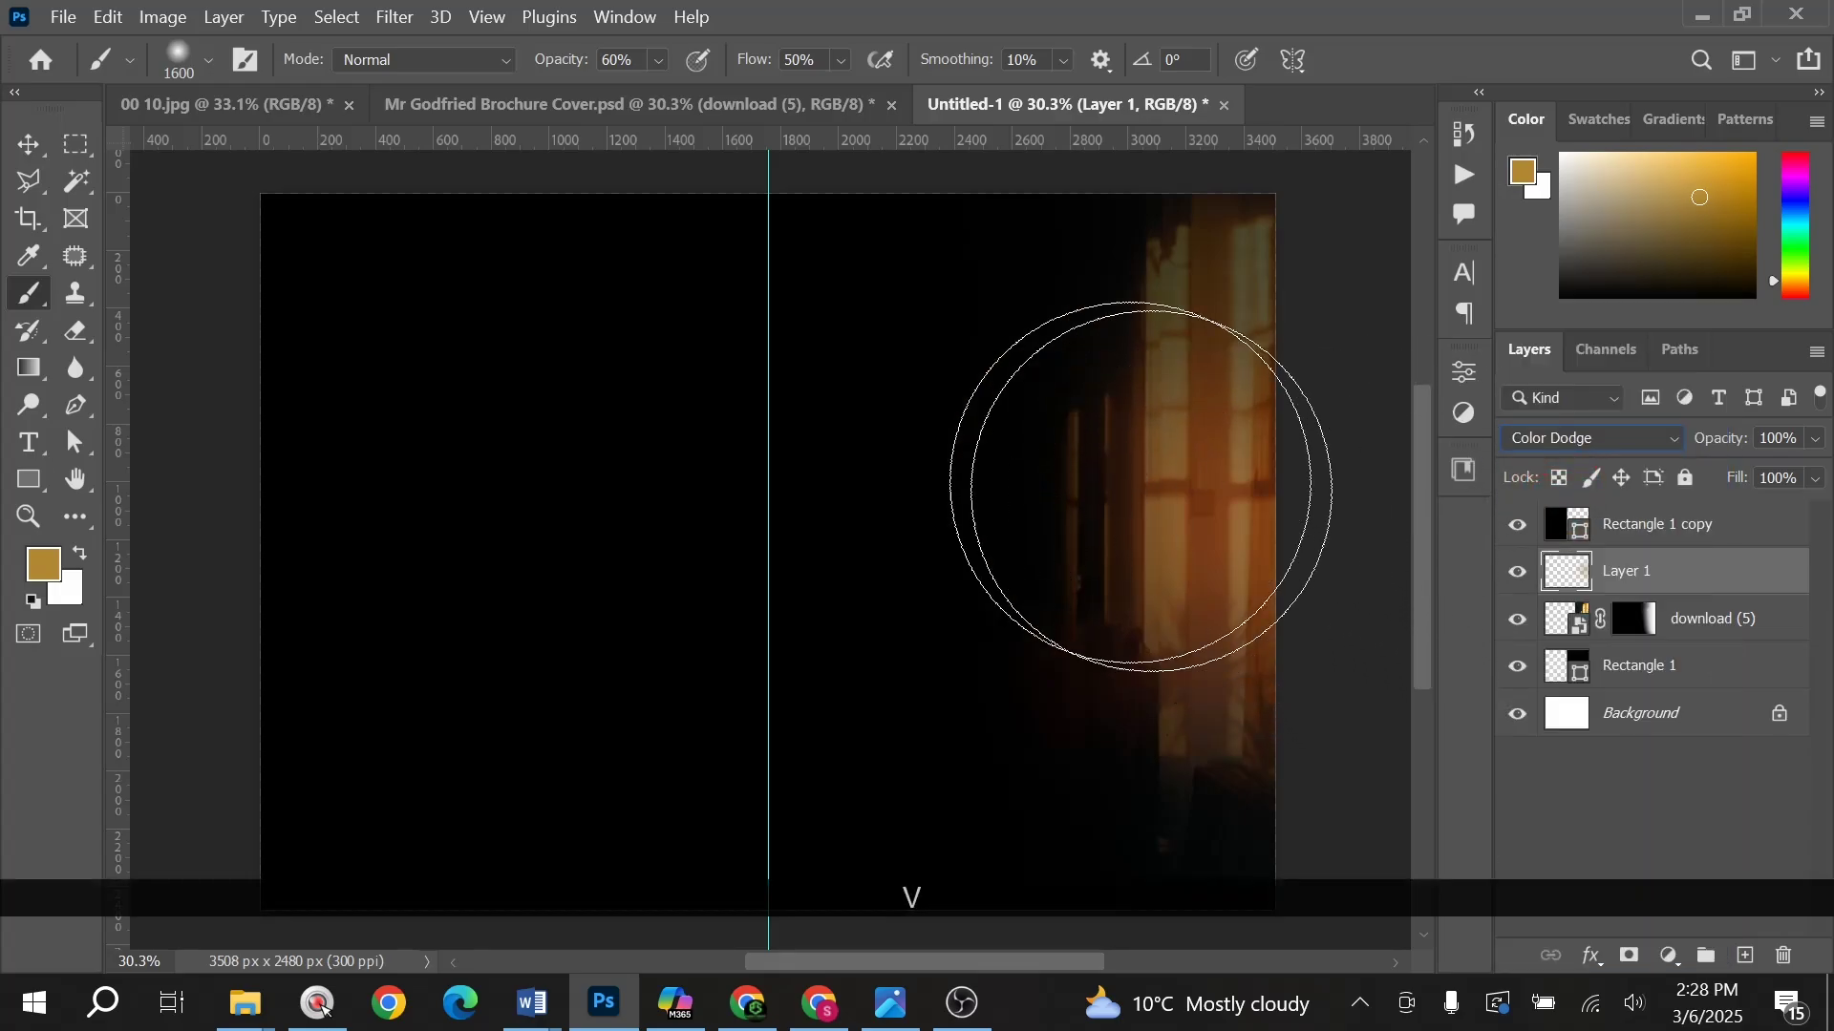
key("v")
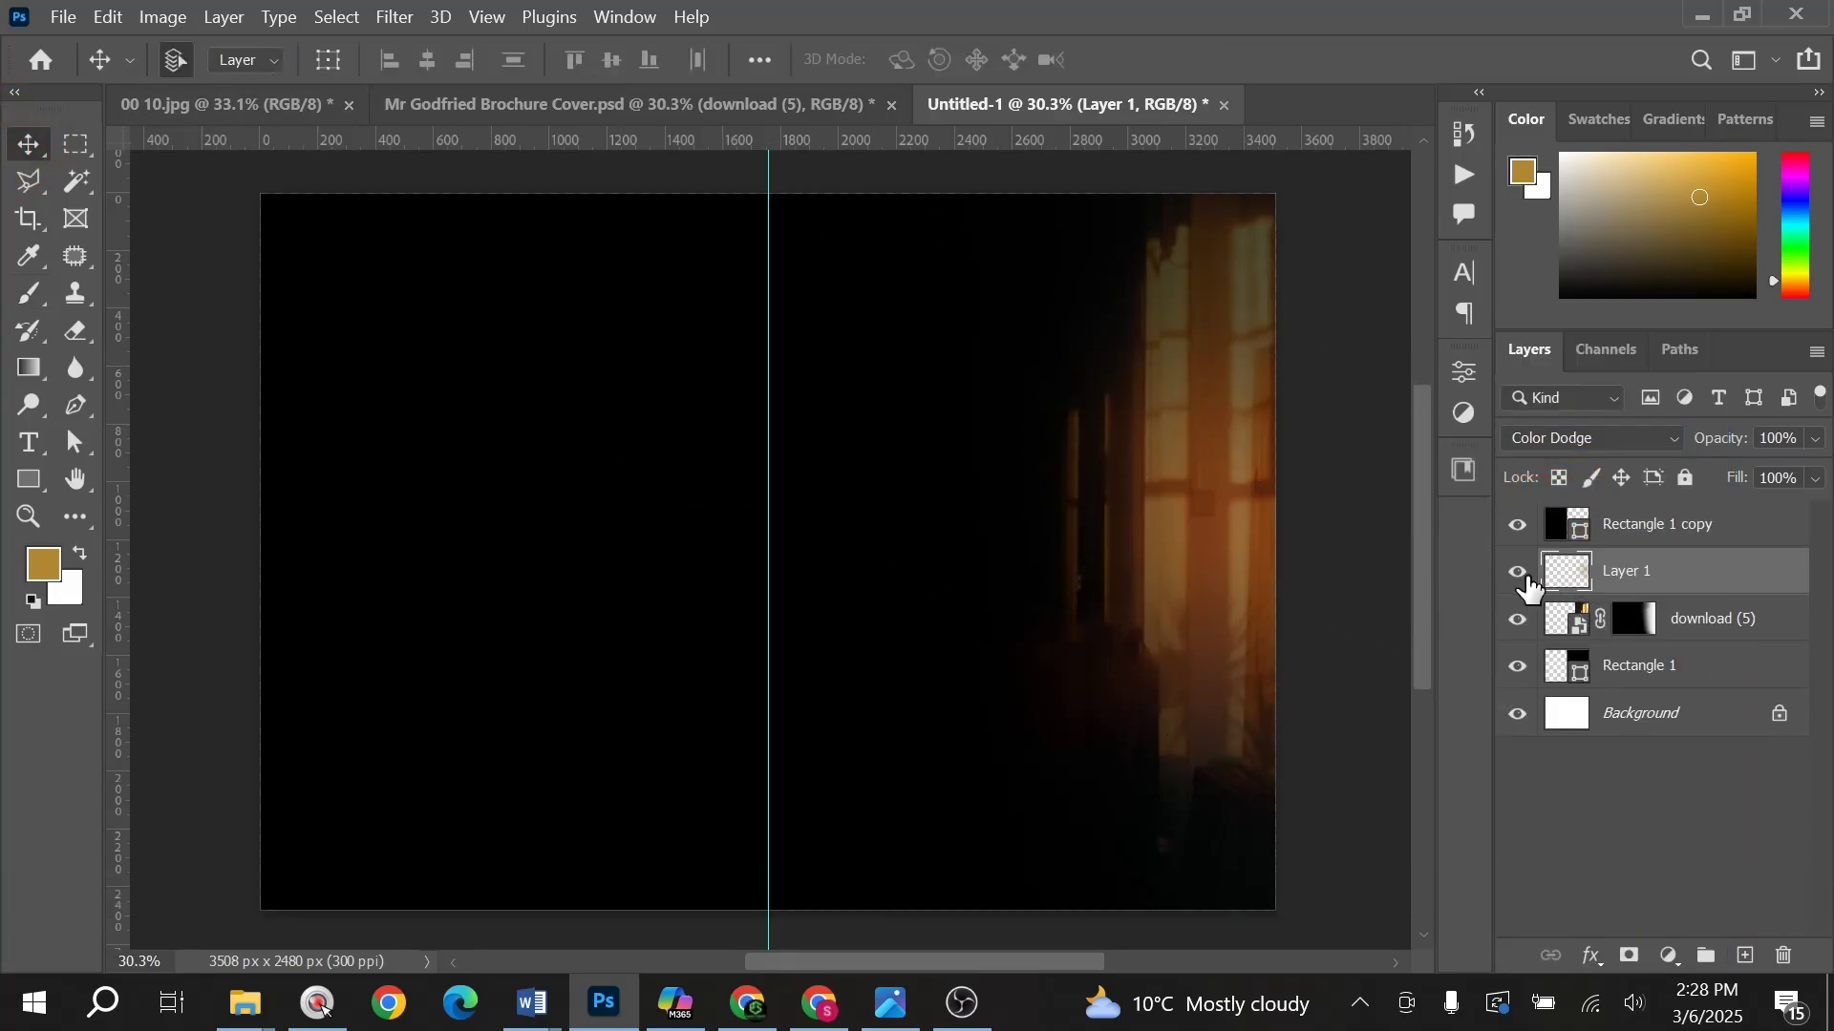
left_click(1520, 575)
left_click(1521, 575)
key("v")
Step: Adjust the Layer 1 glow over the window with Free Transform, deselect it, and check the visibility of the glow and photo layers
key("ctrl+t")
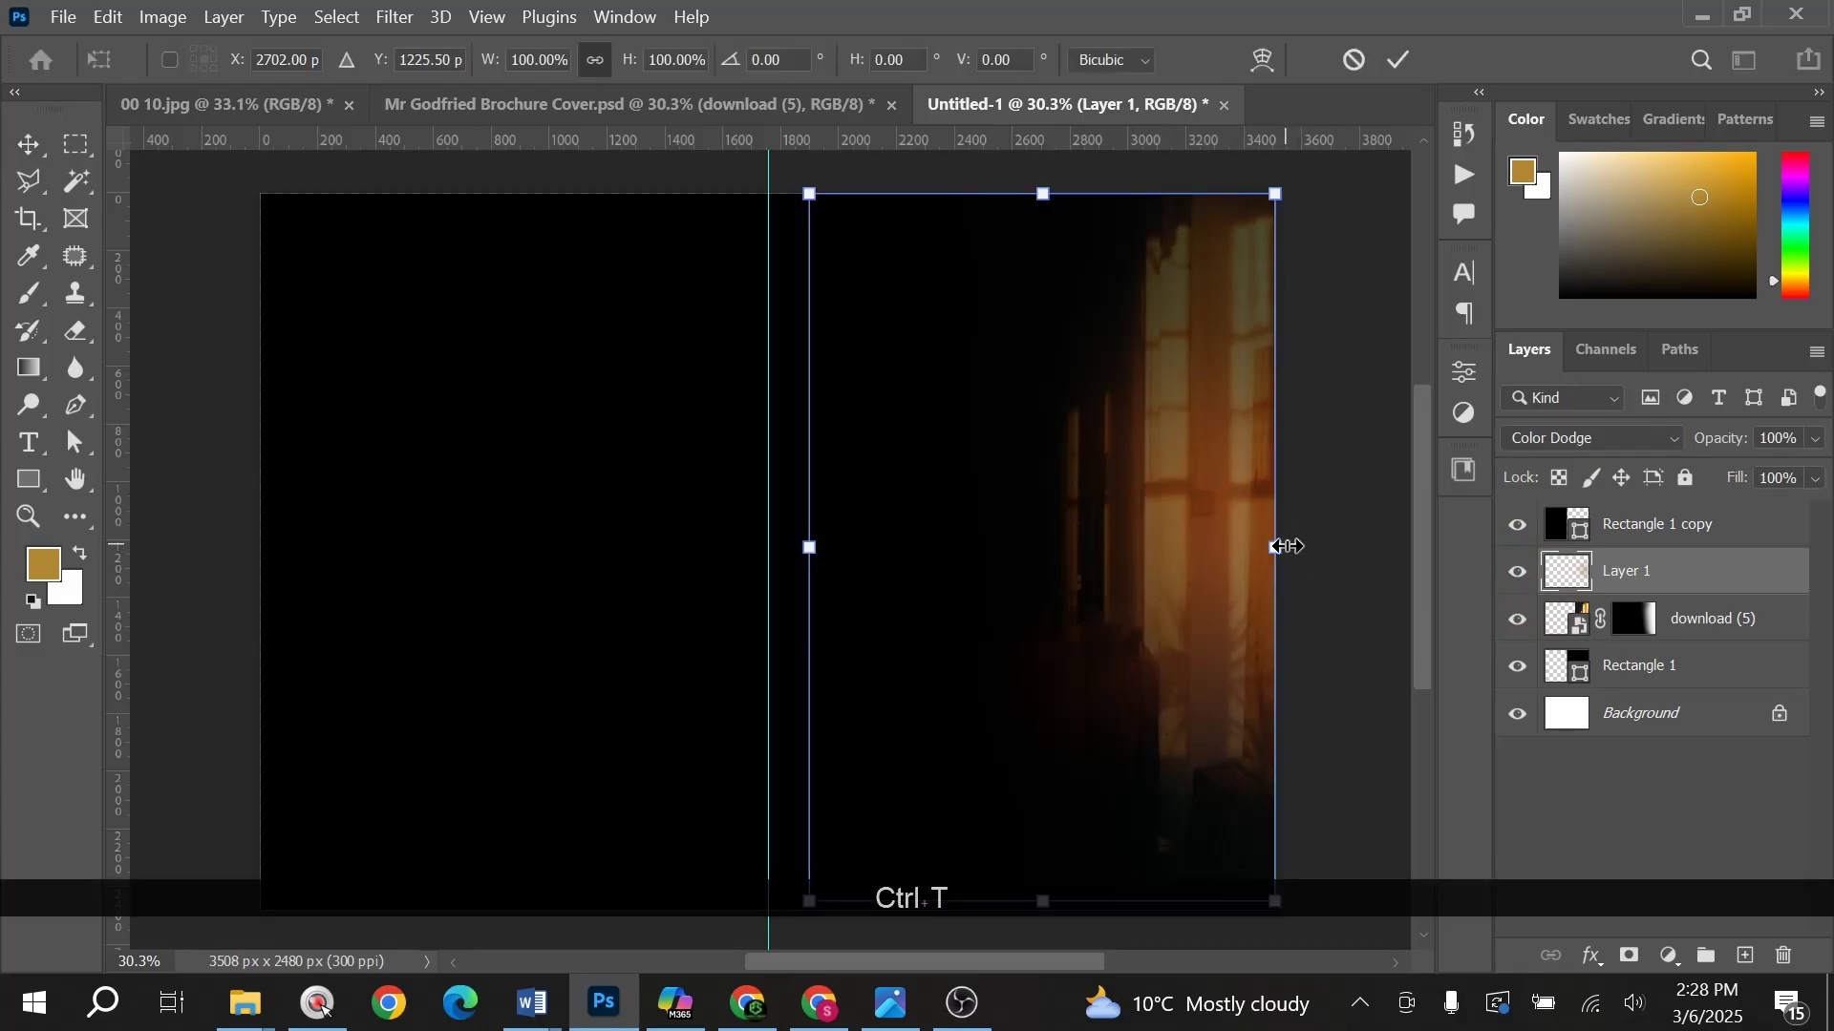
left_click_drag(1283, 547, 1279, 501)
key("Return")
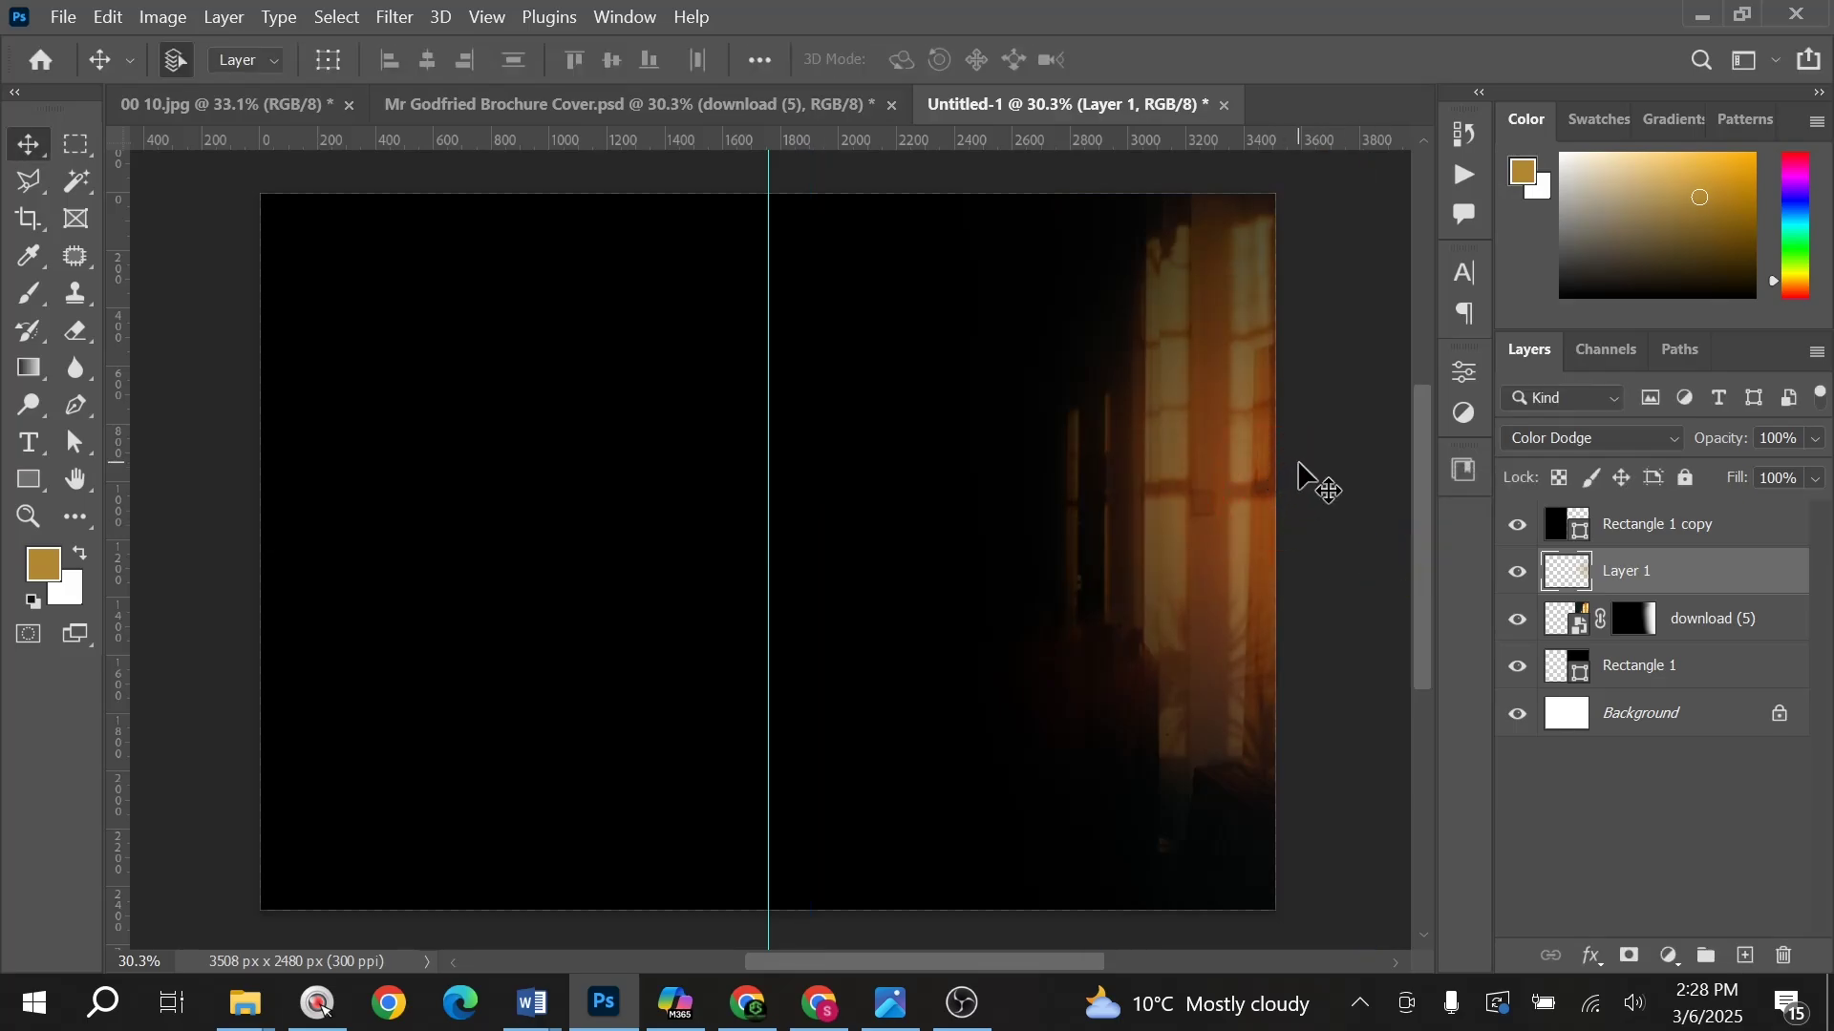
left_click(1299, 468)
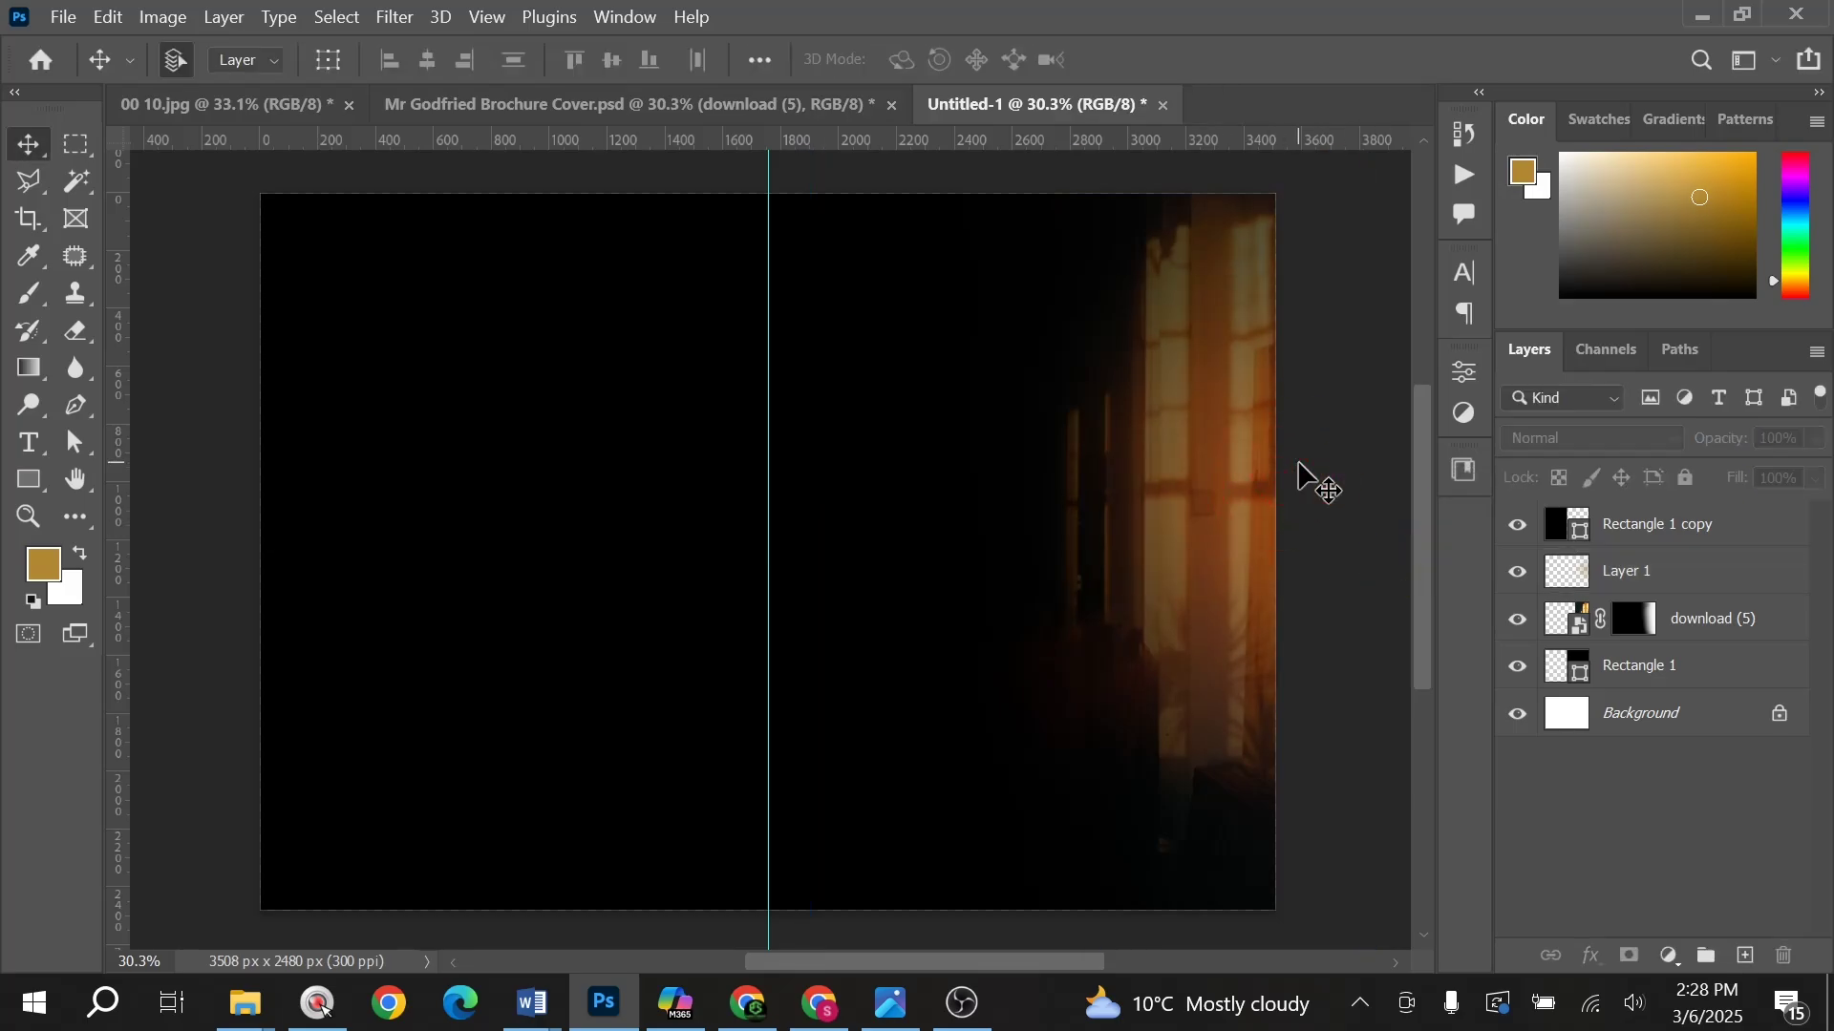
left_click(1522, 626)
left_click(1513, 579)
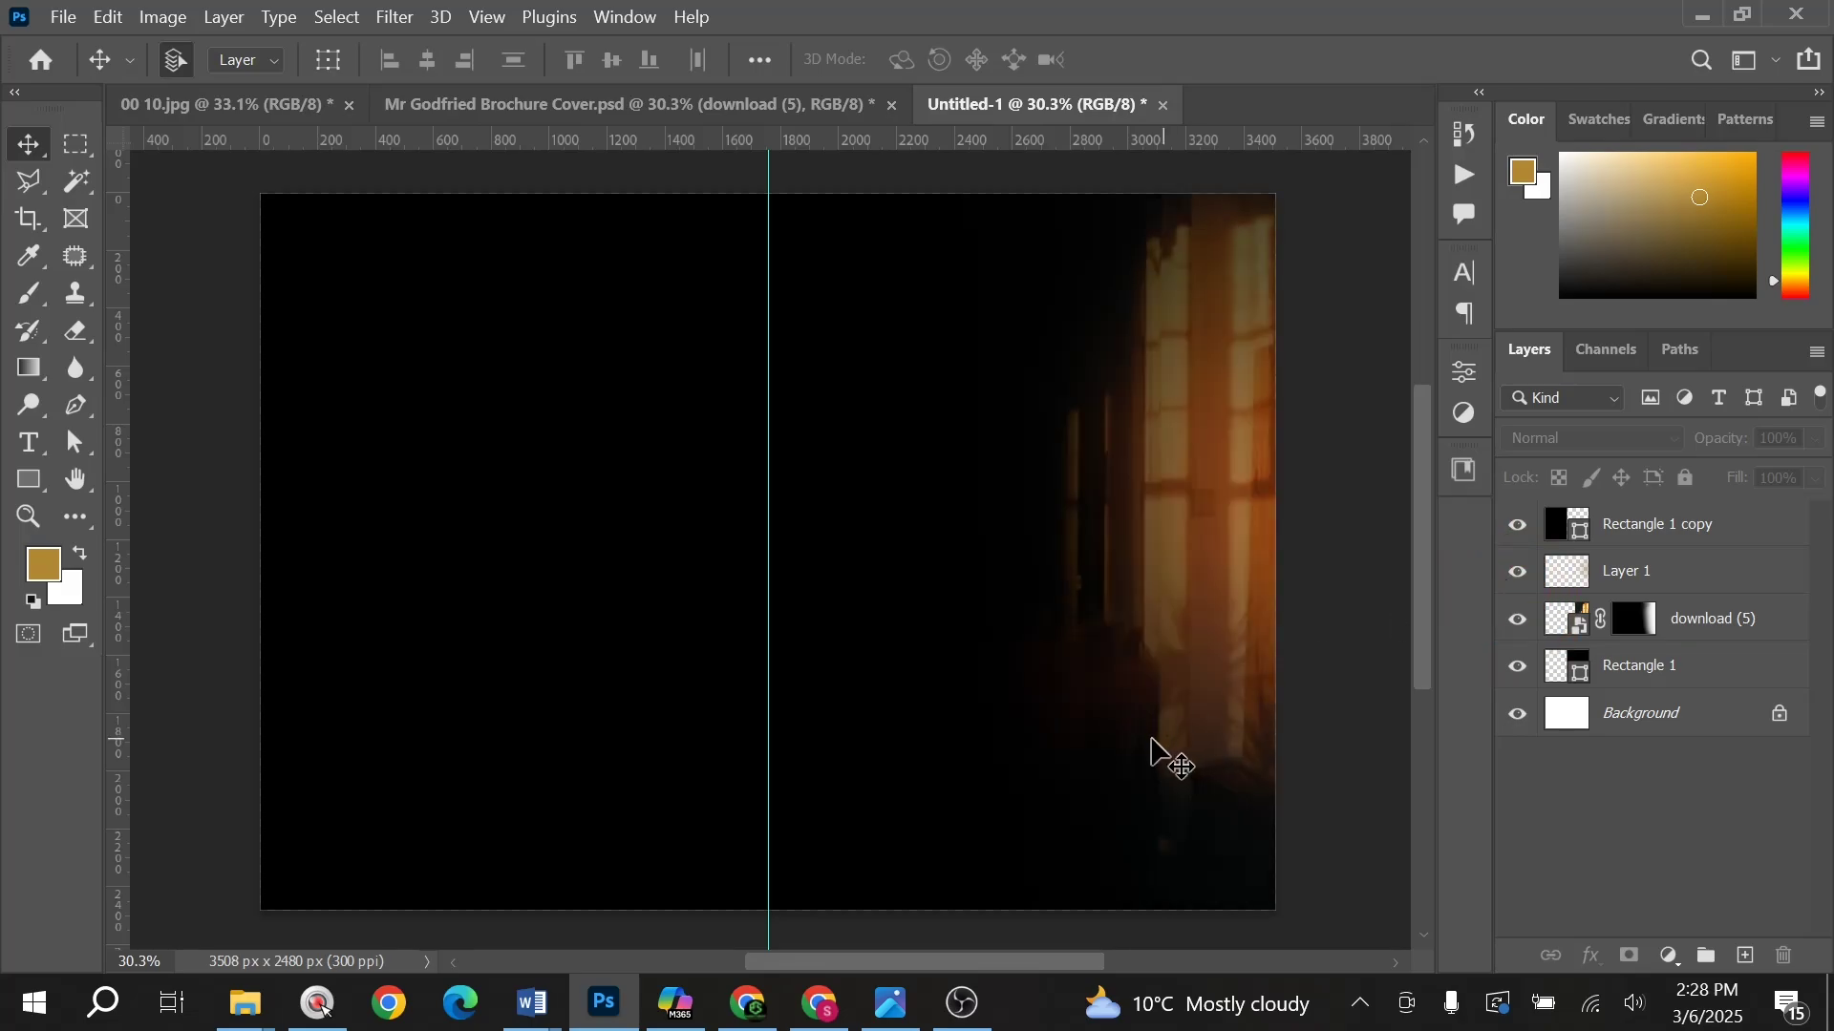
Step: Switch to File Explorer and place the Layer 3 portrait cut-out from the brochure folder into the Untitled-1 document
key("alt+Tab")
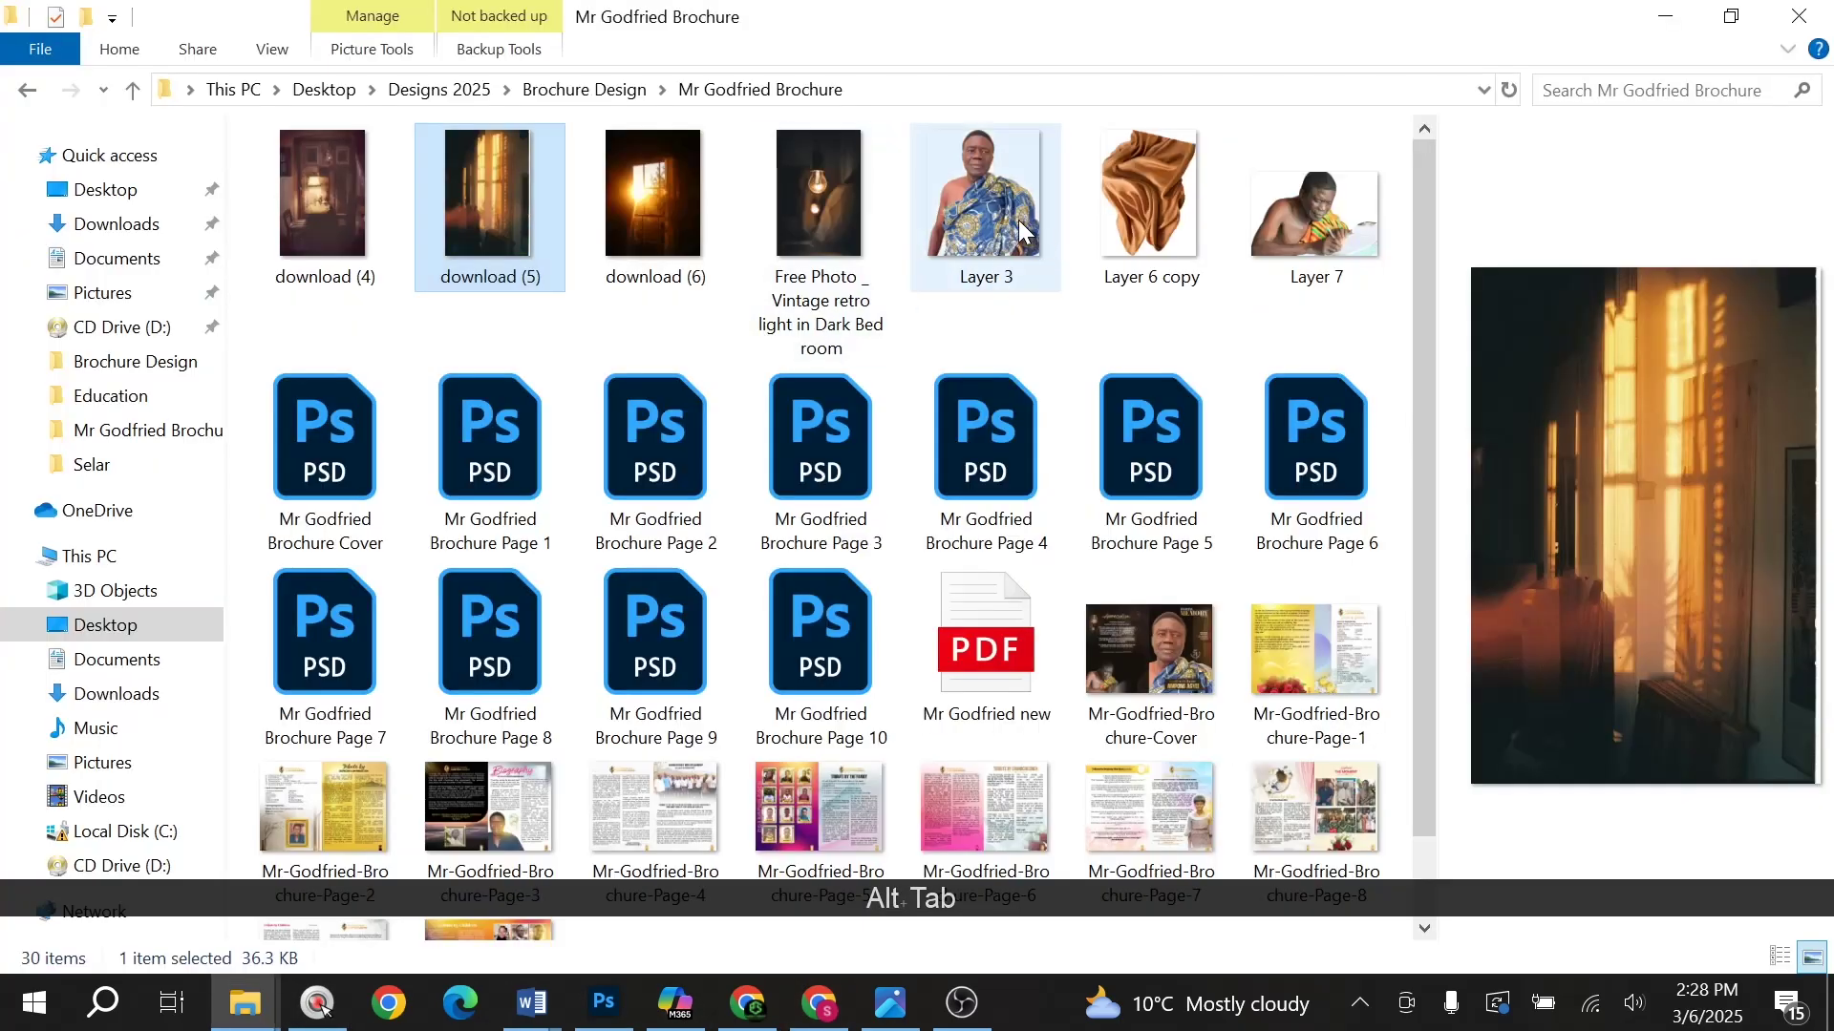
left_click_drag(955, 308, 1011, 851)
key("alt+Tab")
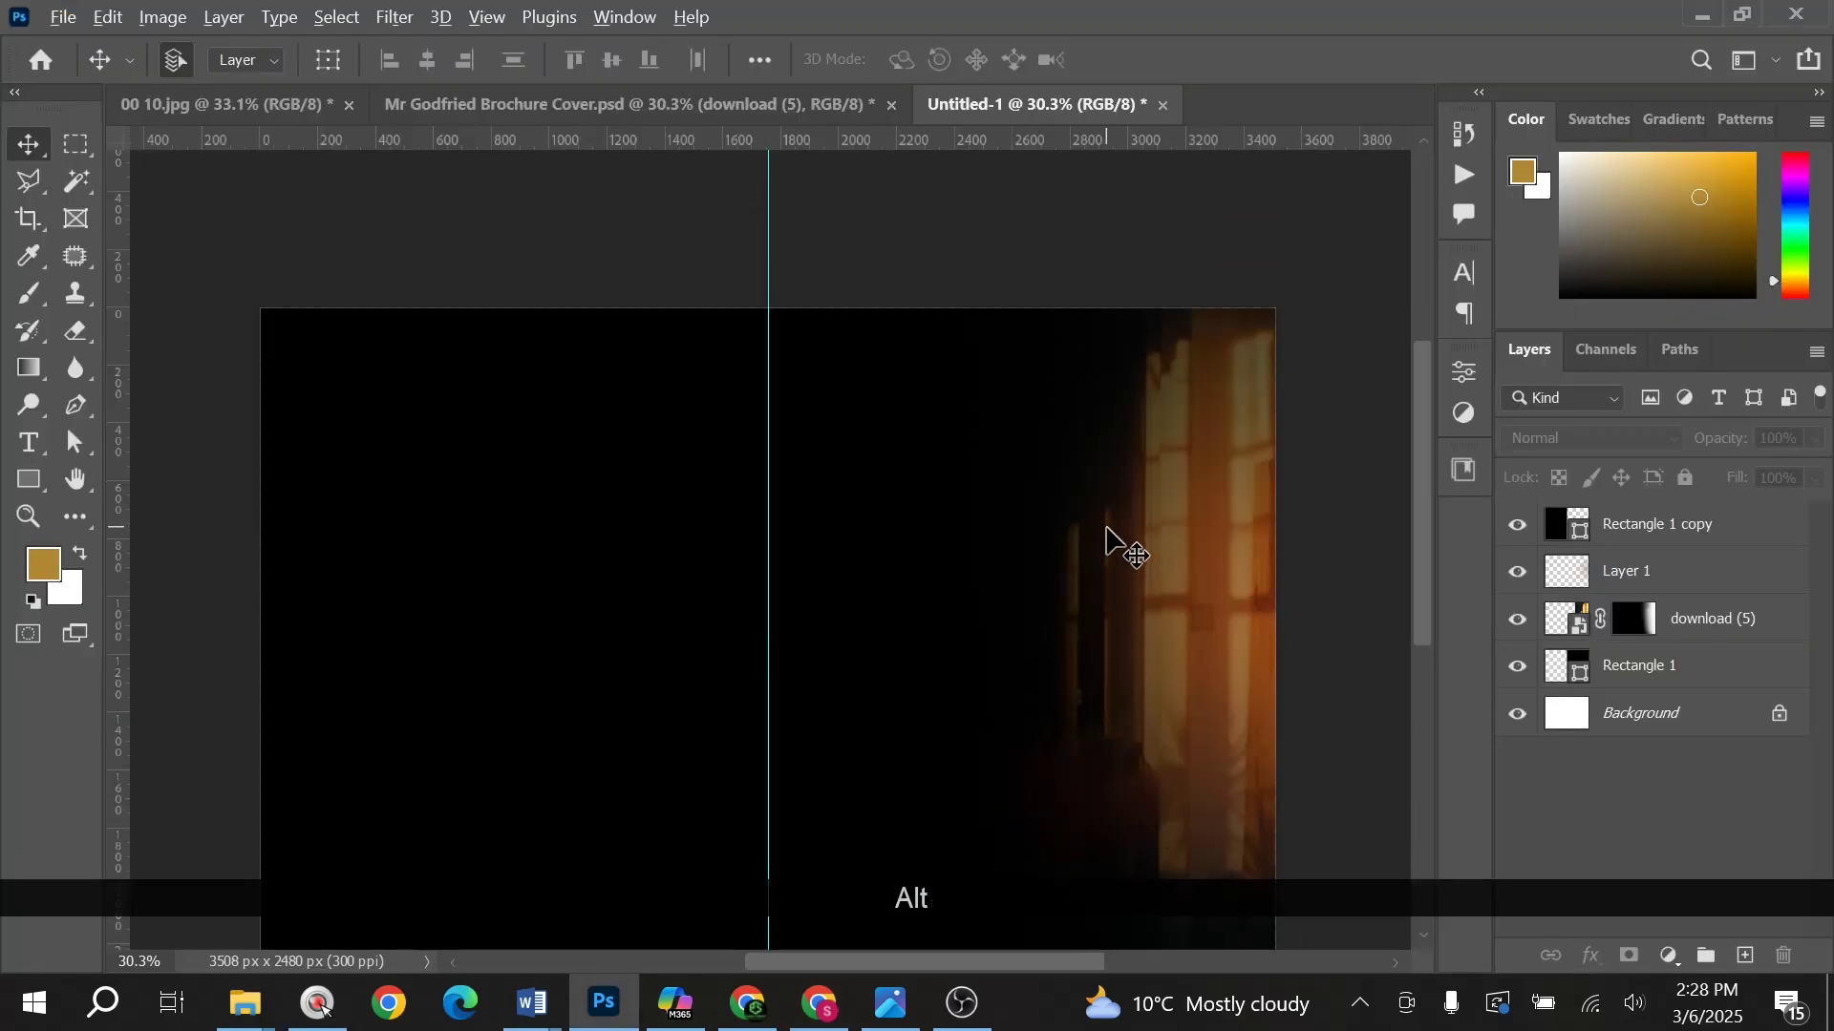
key("alt+Tab")
left_click(972, 176)
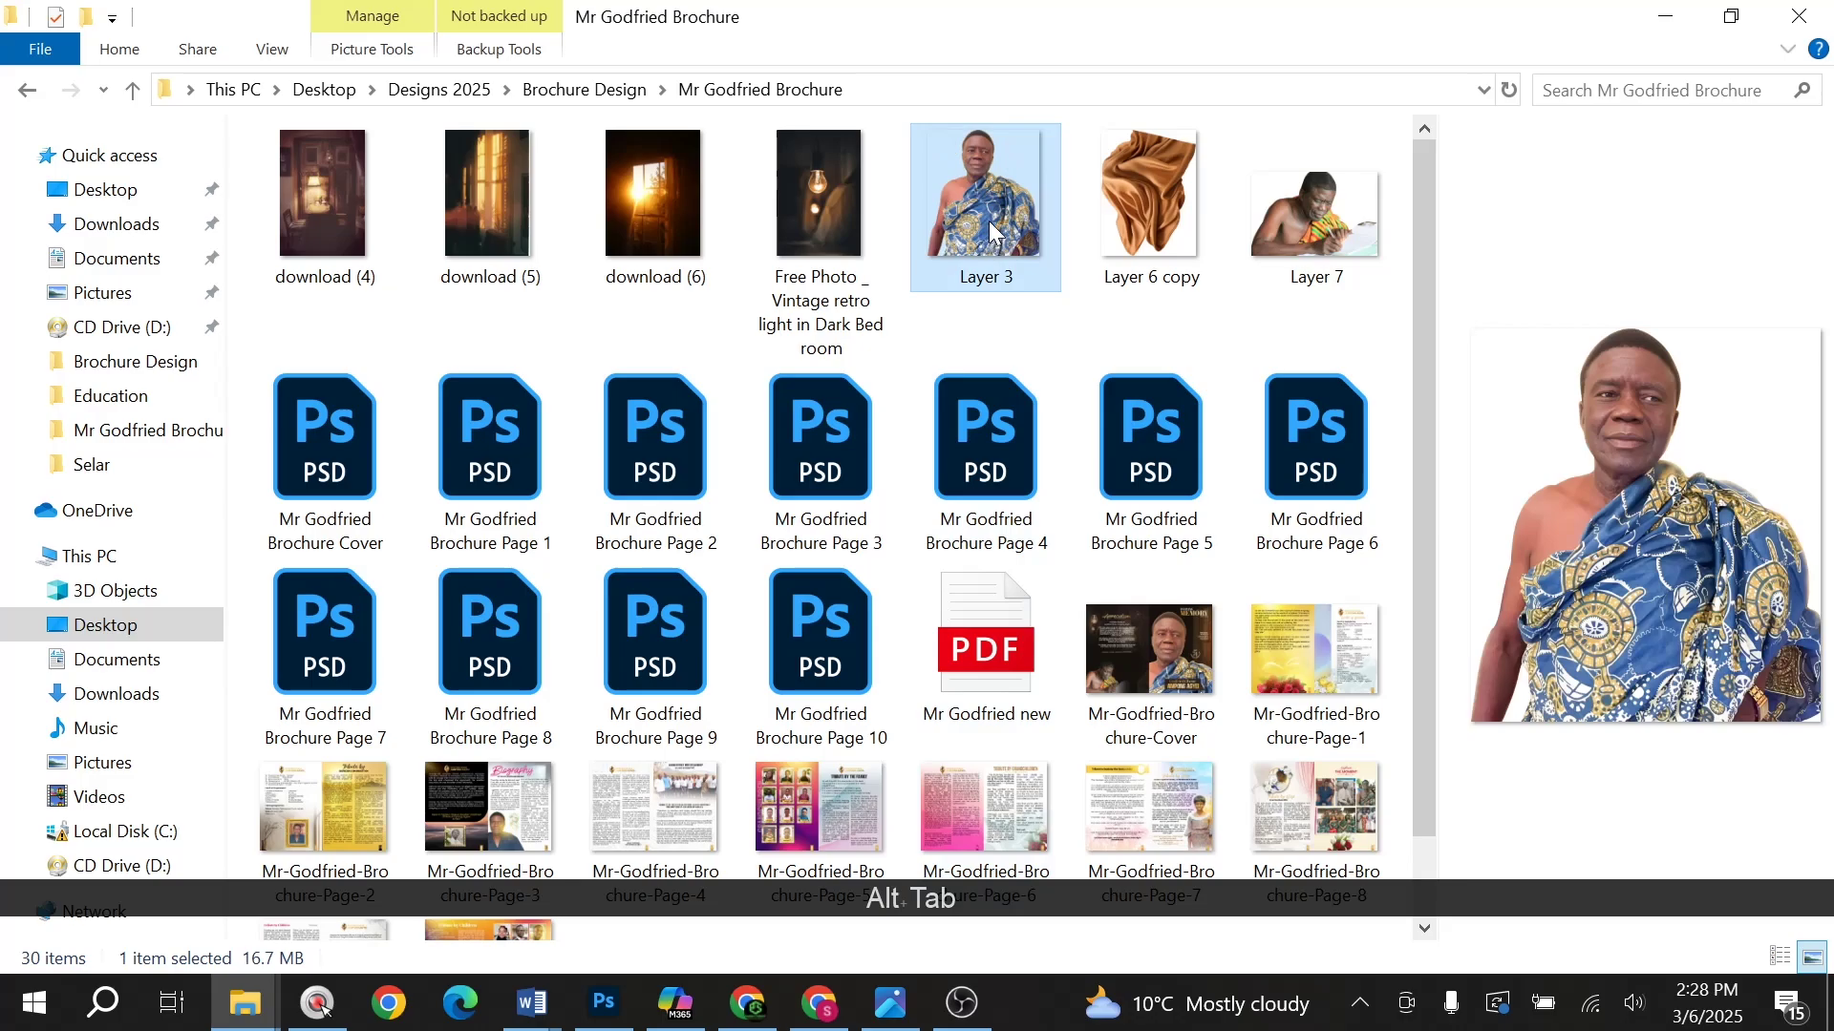
left_click_drag(988, 221, 949, 719)
key("alt+Tab")
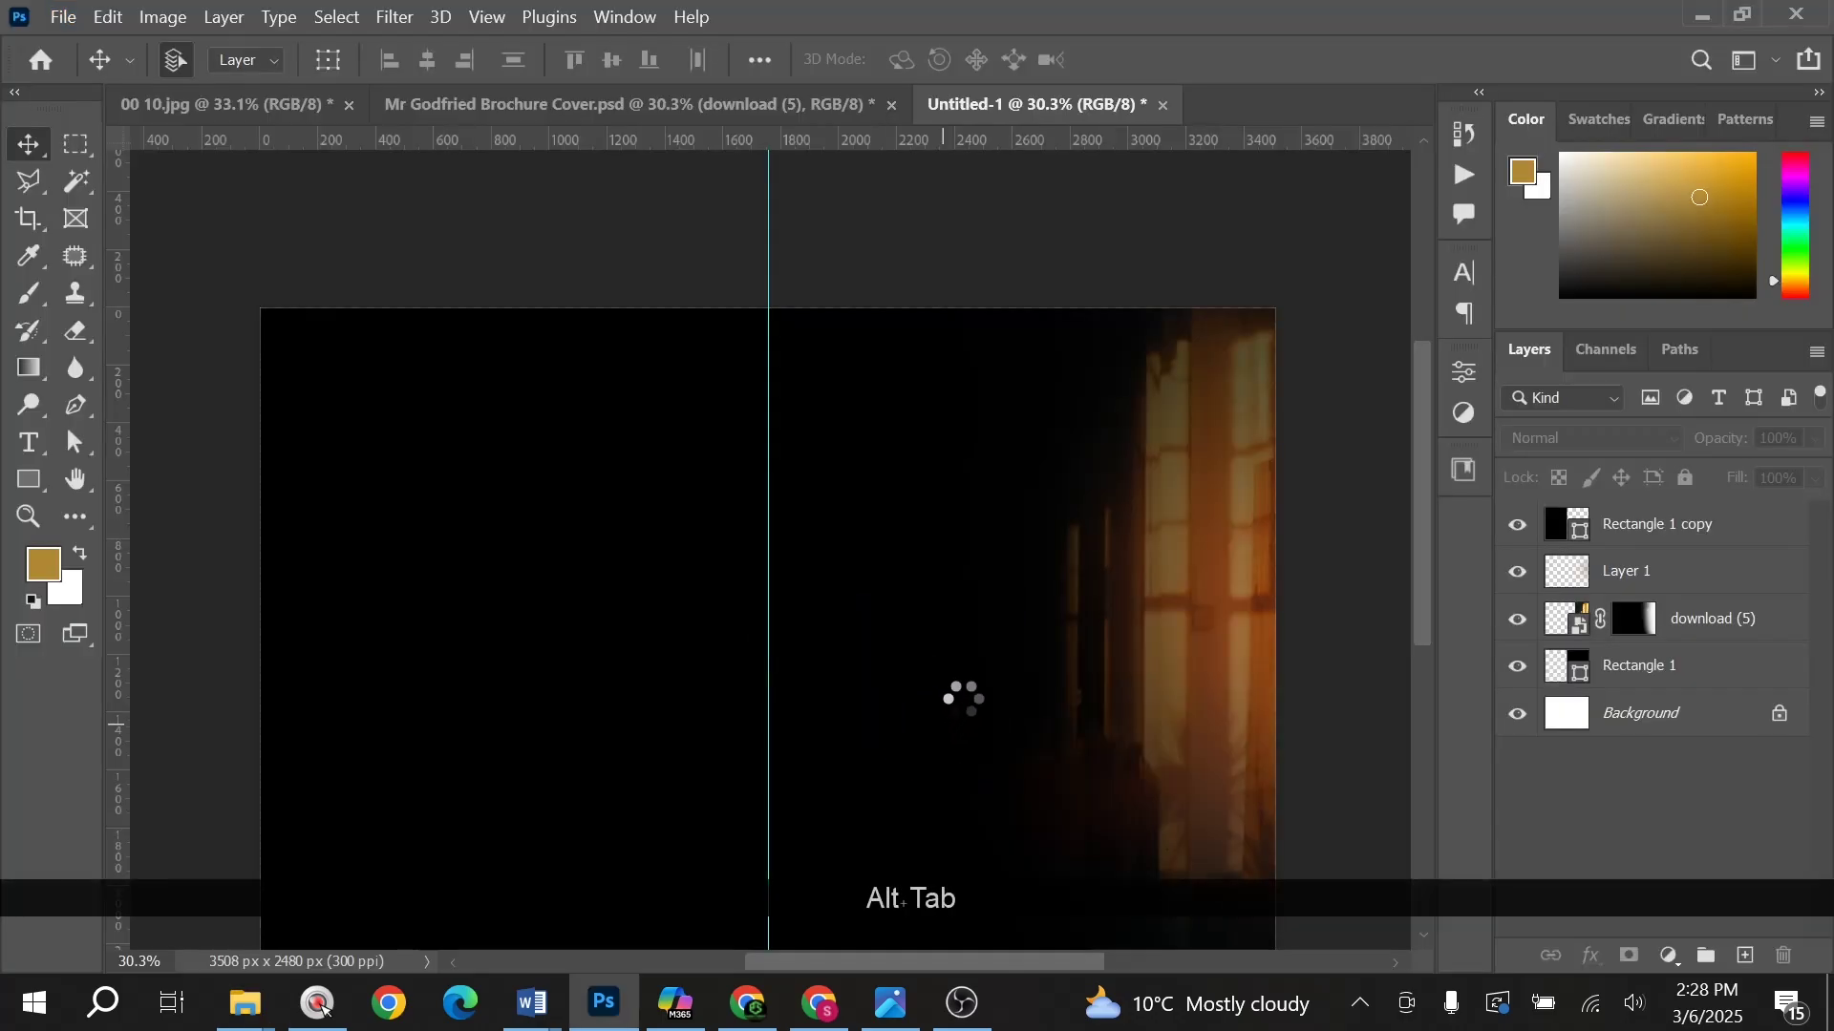
right_click(993, 636)
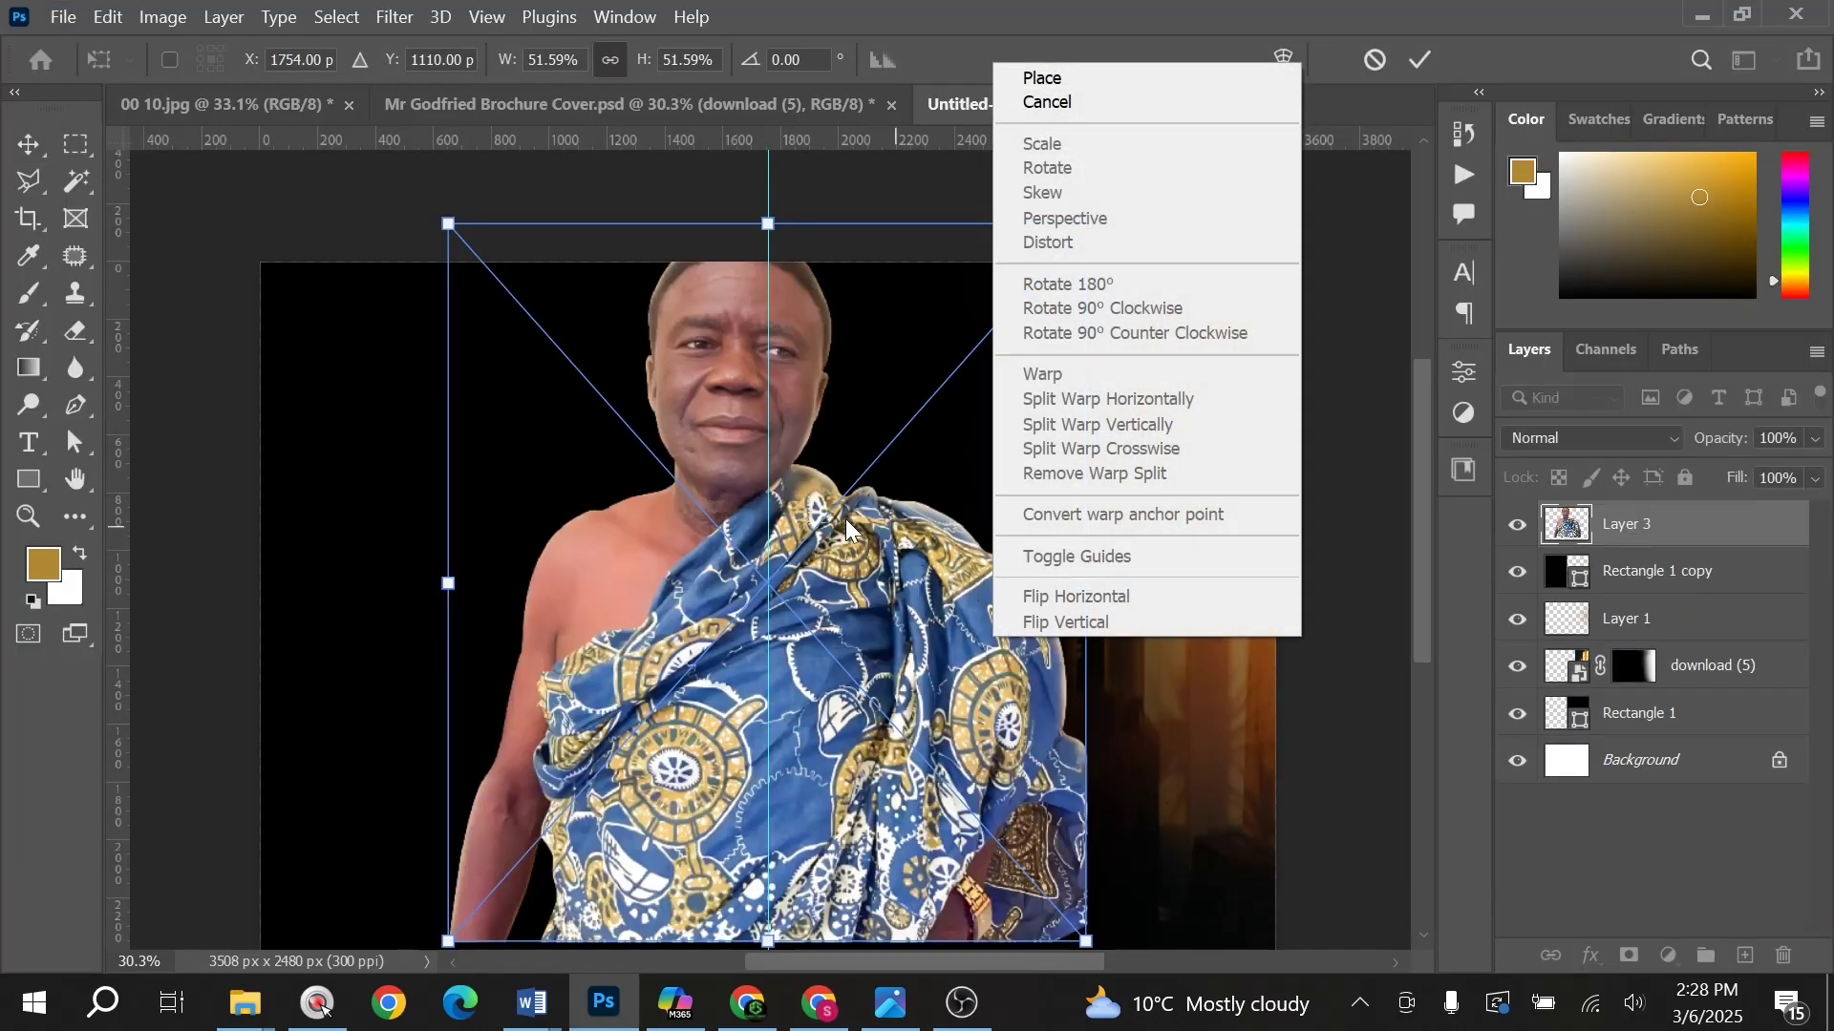
left_click(799, 534)
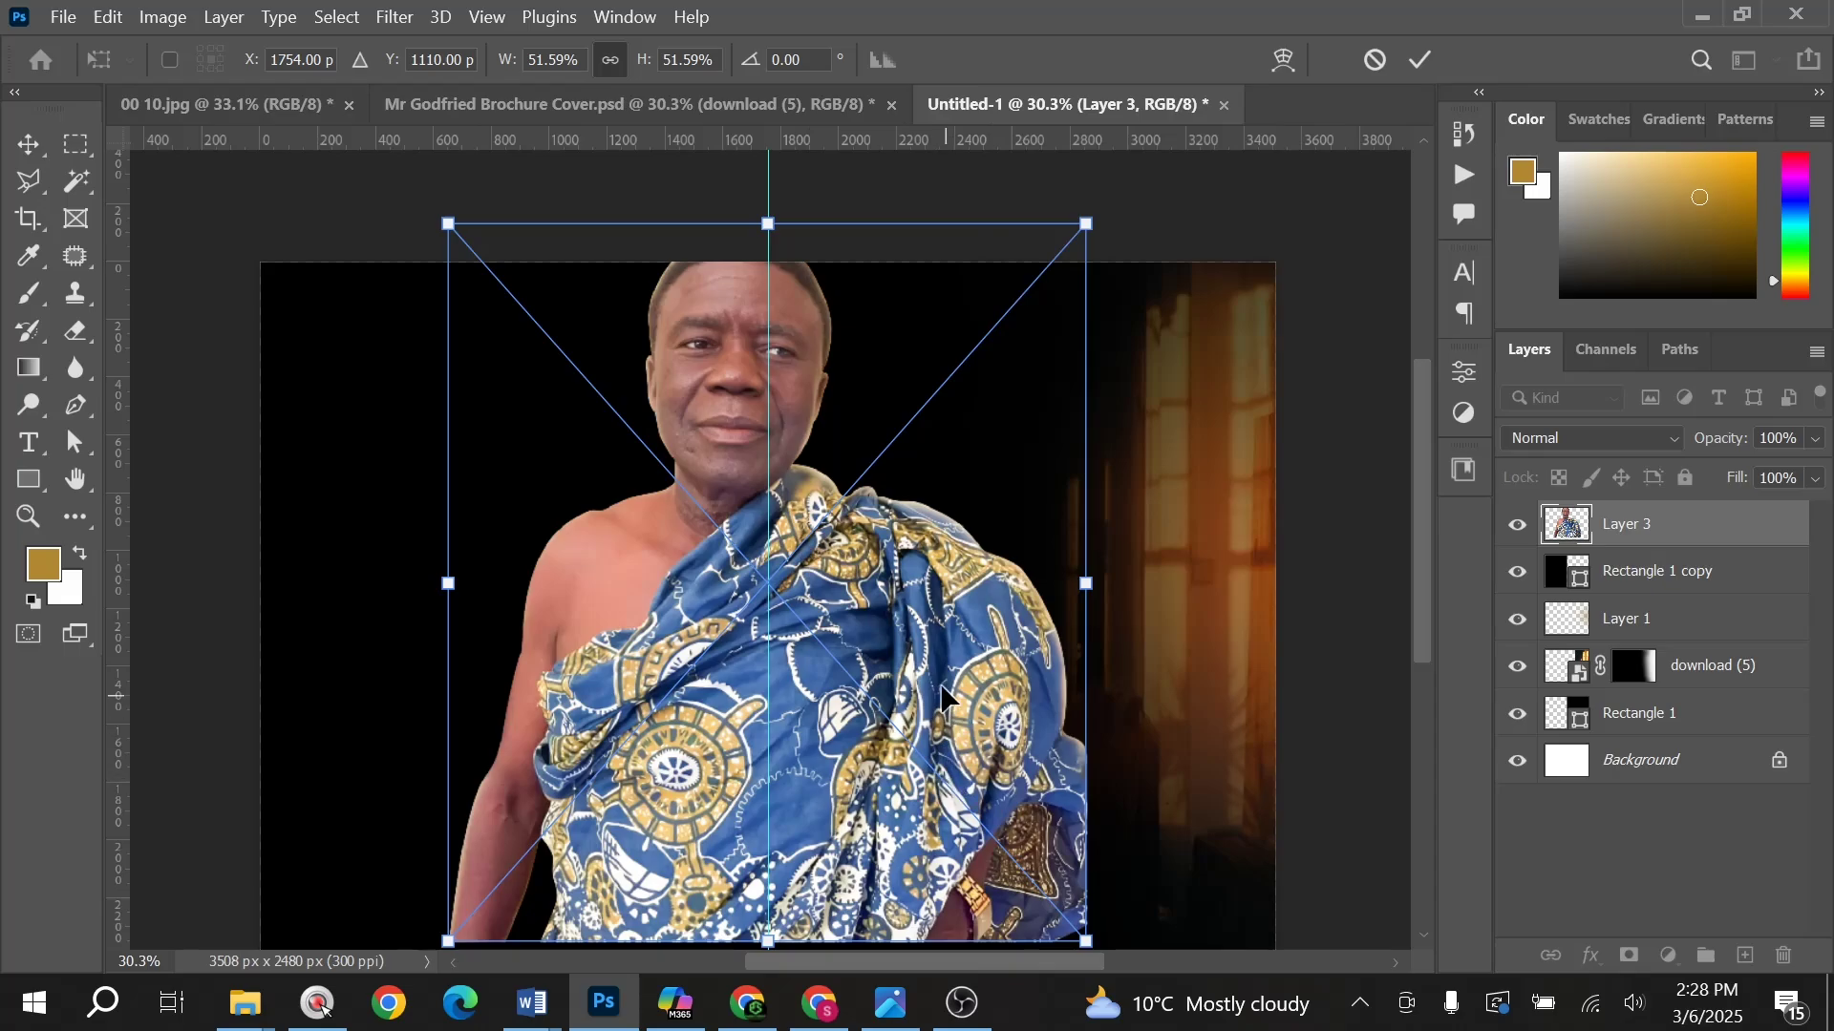
Step: Scale the placed portrait to about 78% and position it over the front-cover half so the shoulders run off the page's lower edge
scroll(1050, 755, "down", 5)
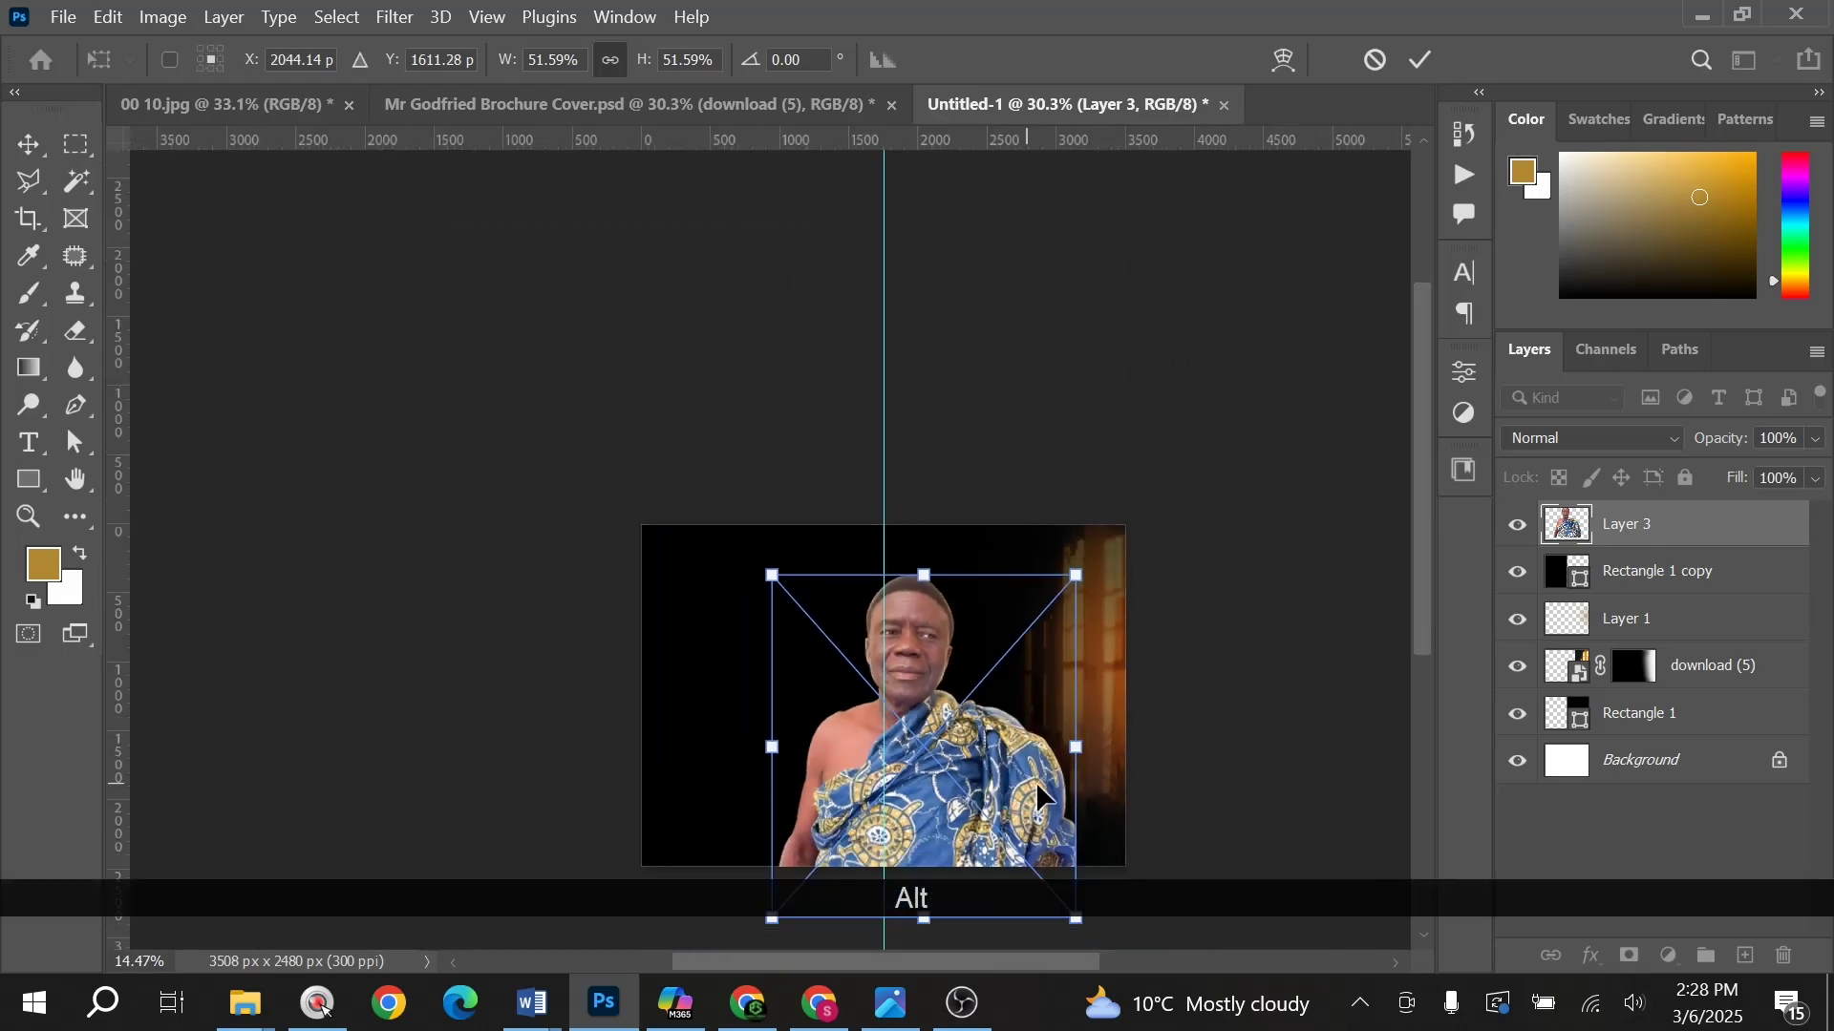
left_click_drag(1076, 747, 1188, 734)
left_click_drag(1030, 771, 1100, 852)
scroll(1117, 802, "down", 3)
left_click_drag(1231, 700, 1205, 724)
mouse_move(976, 680)
left_mouse_down()
mouse_move(1022, 690)
mouse_move(1006, 677)
left_mouse_up()
left_click_drag(1252, 708, 1220, 713)
scroll(993, 549, "up", 2)
scroll(993, 549, "up", 2)
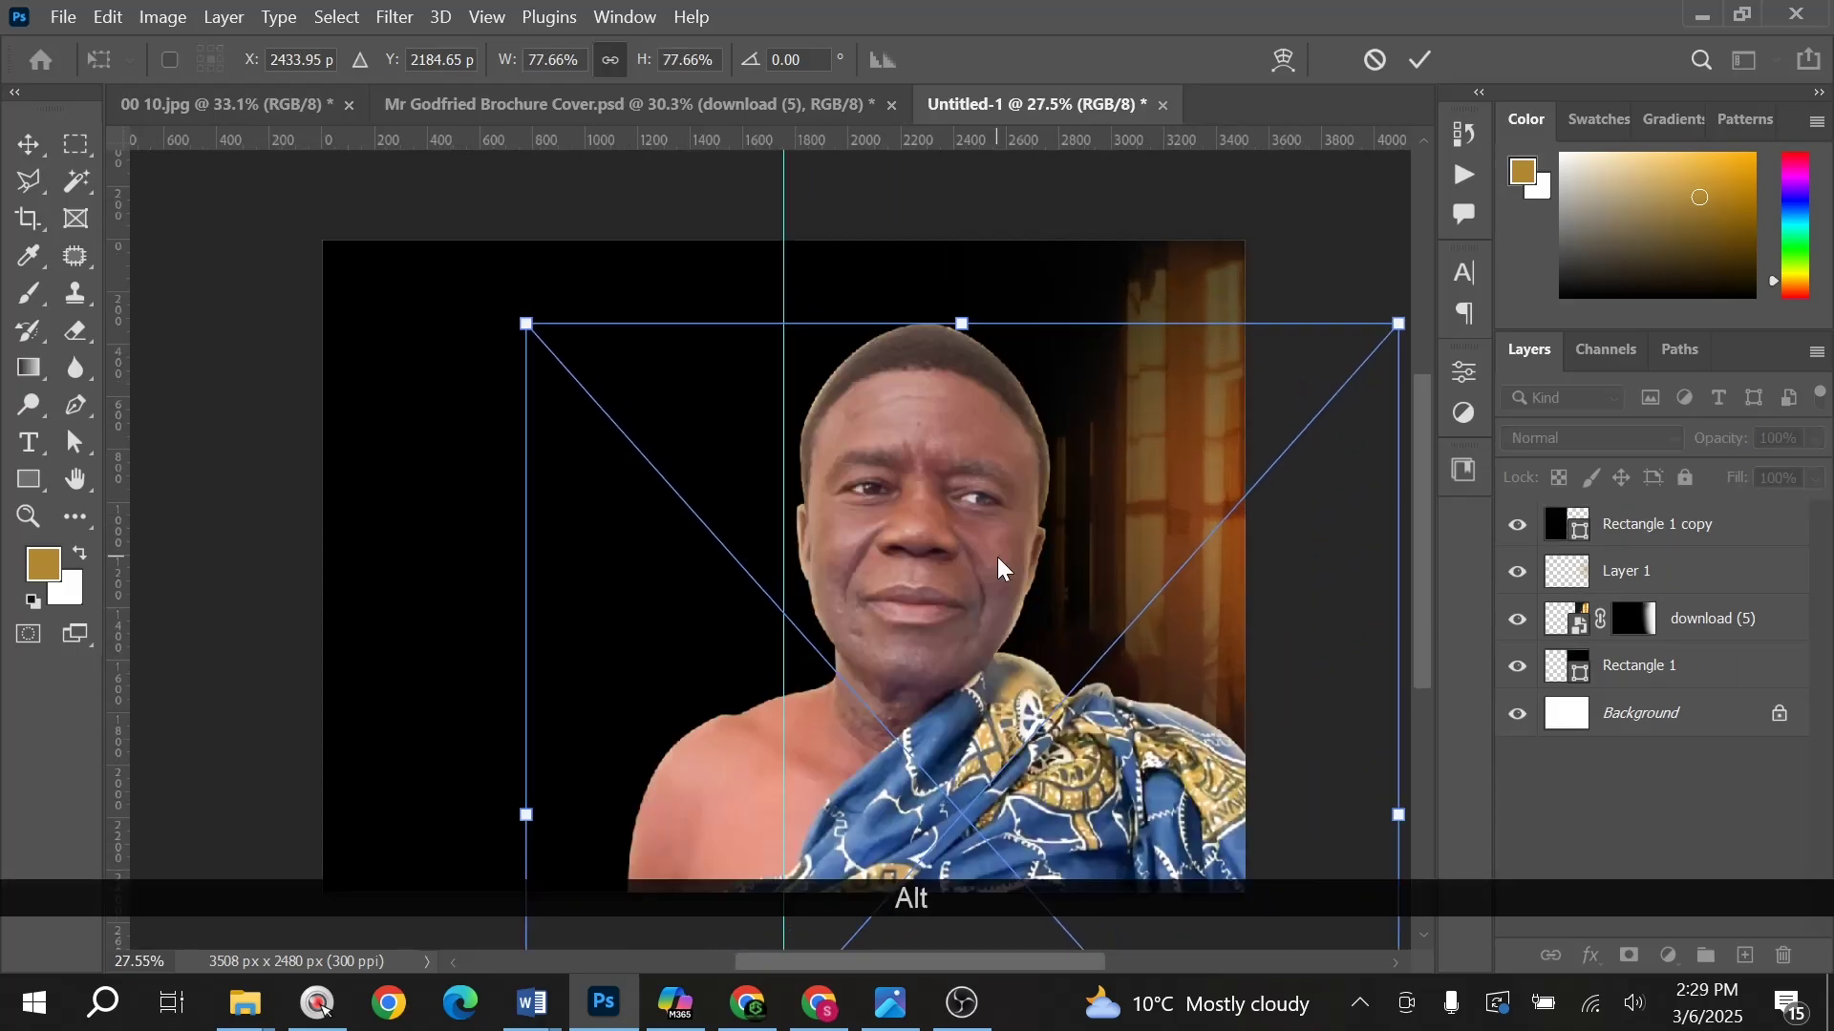
double_click(994, 597)
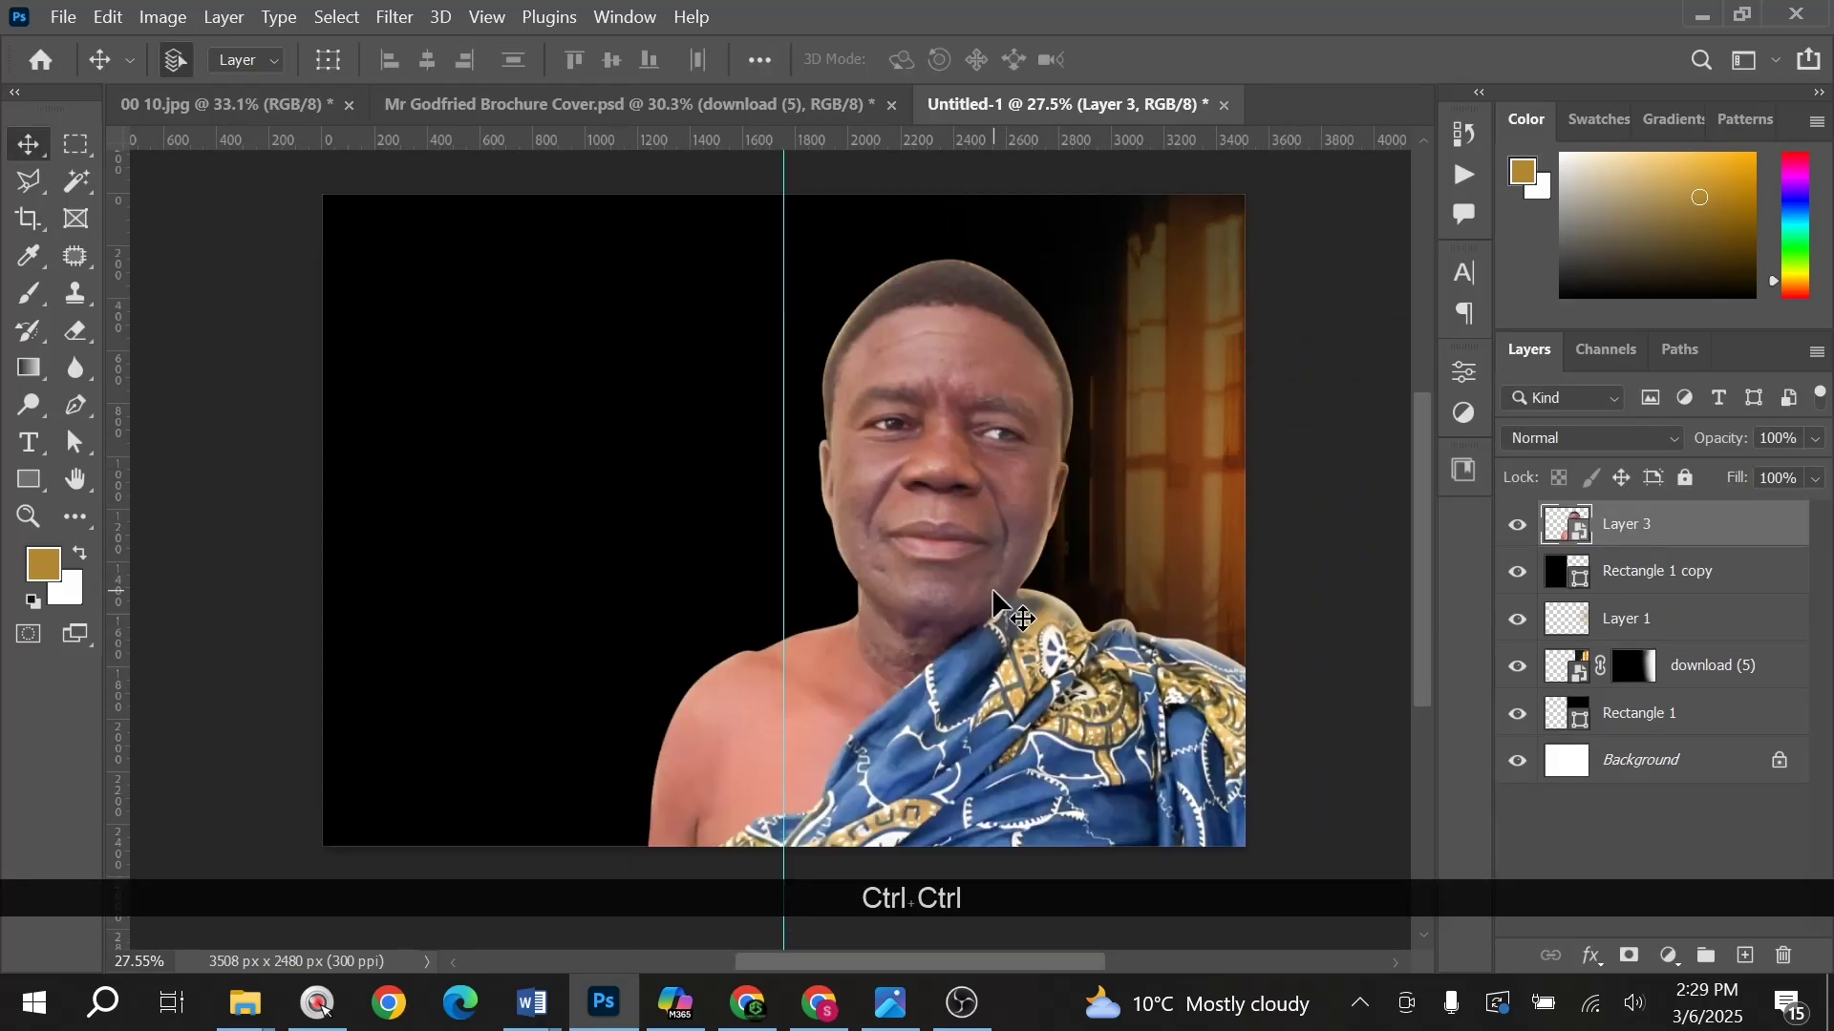
Step: Nudge the portrait slightly to the left and compare its placement with the finished sample cover
key("Left")
key("Left")
key("Left")
key("Left")
key("Left")
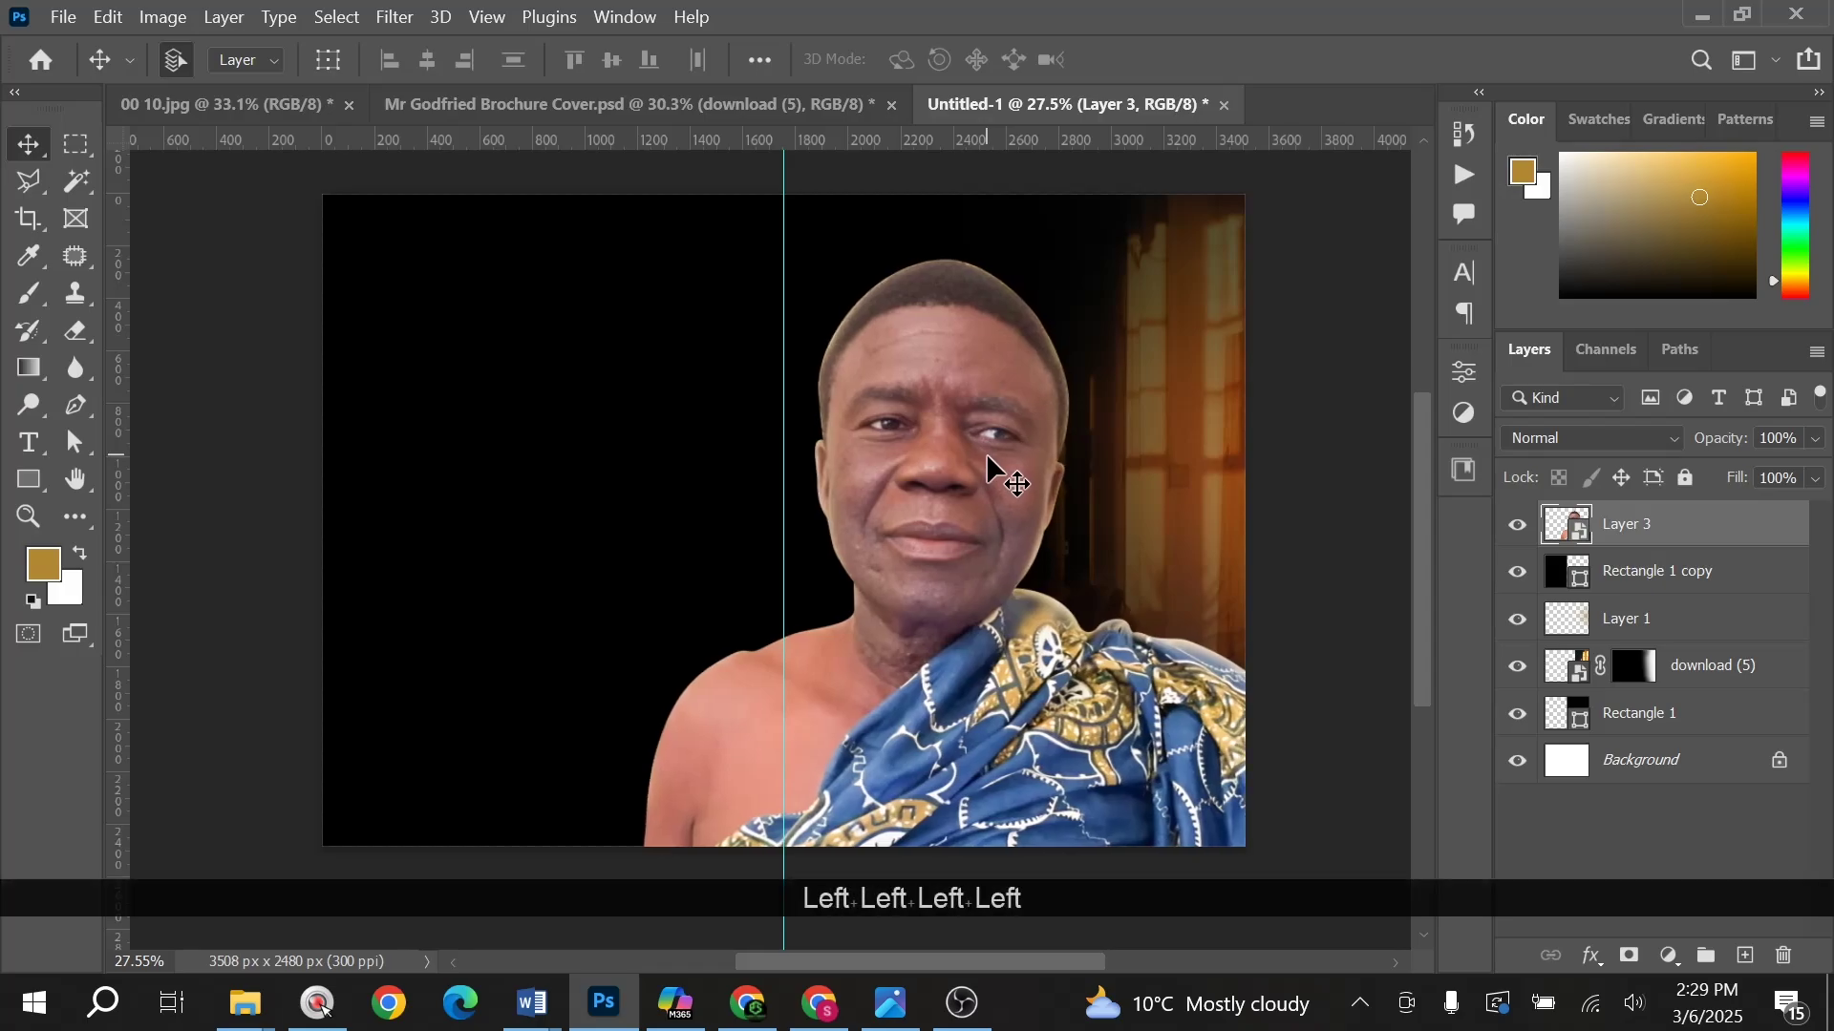
left_click(743, 107)
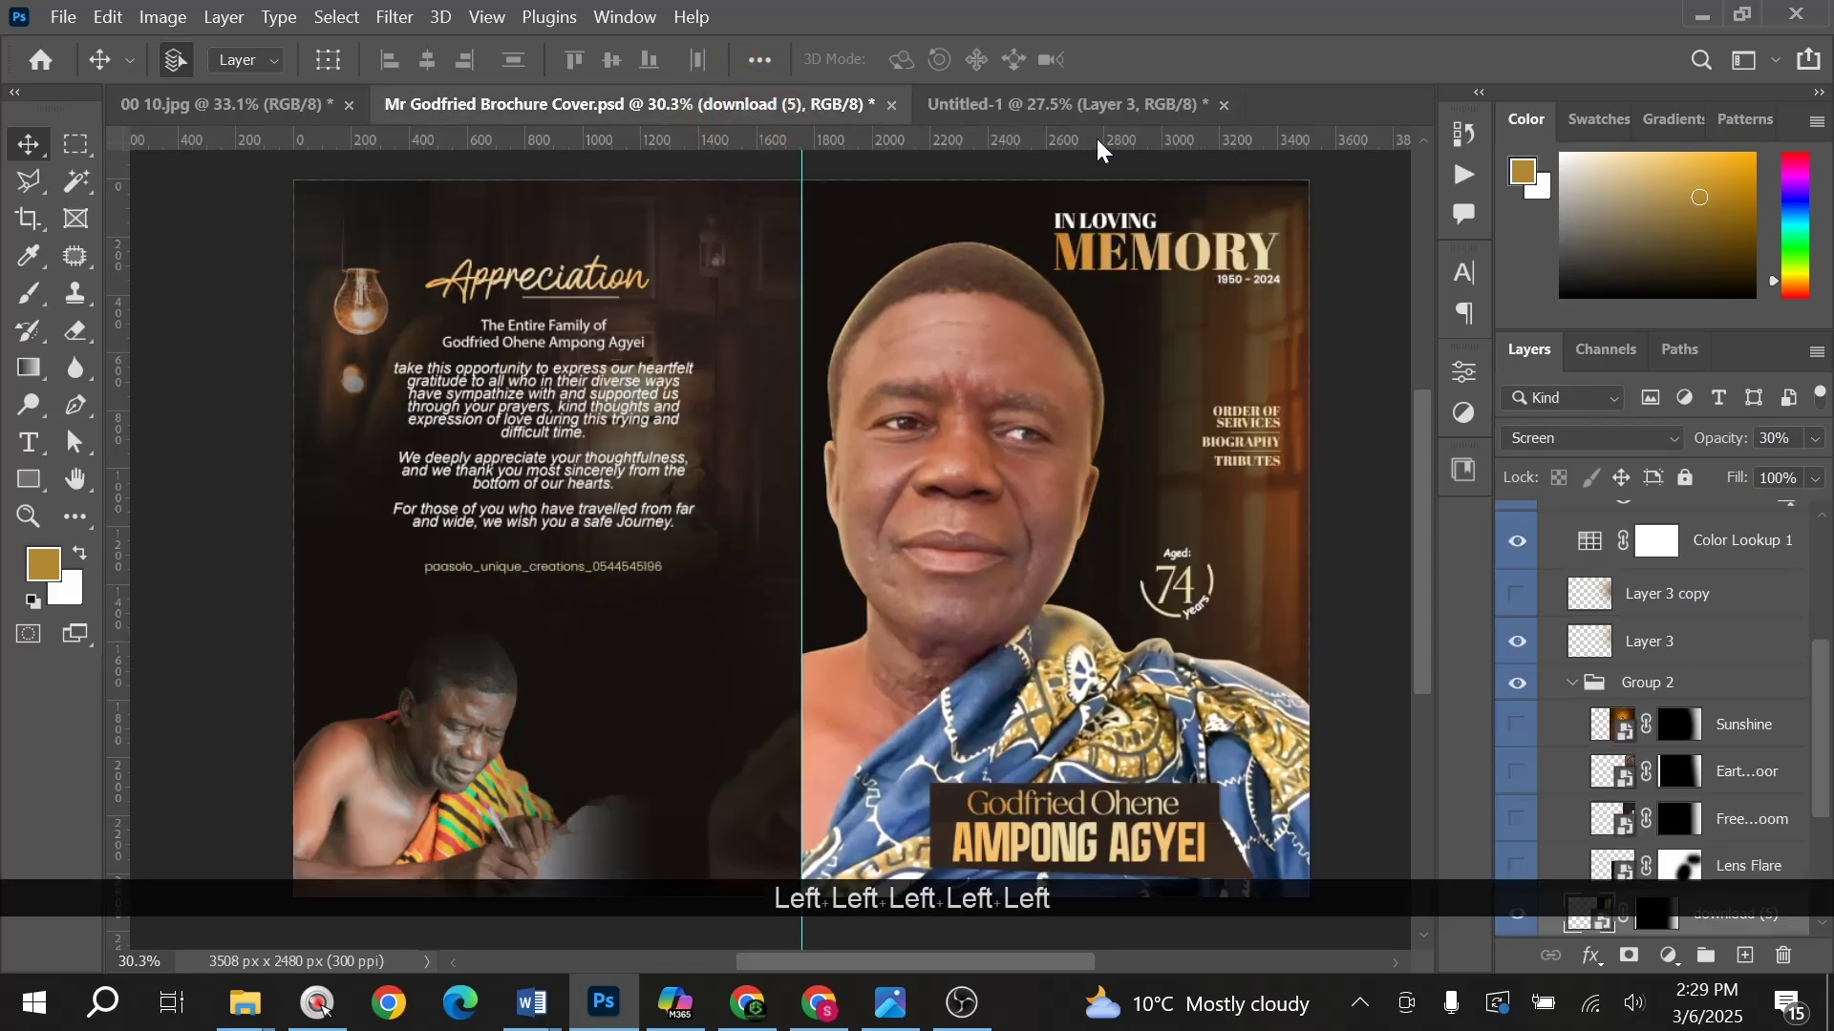
left_click(1114, 102)
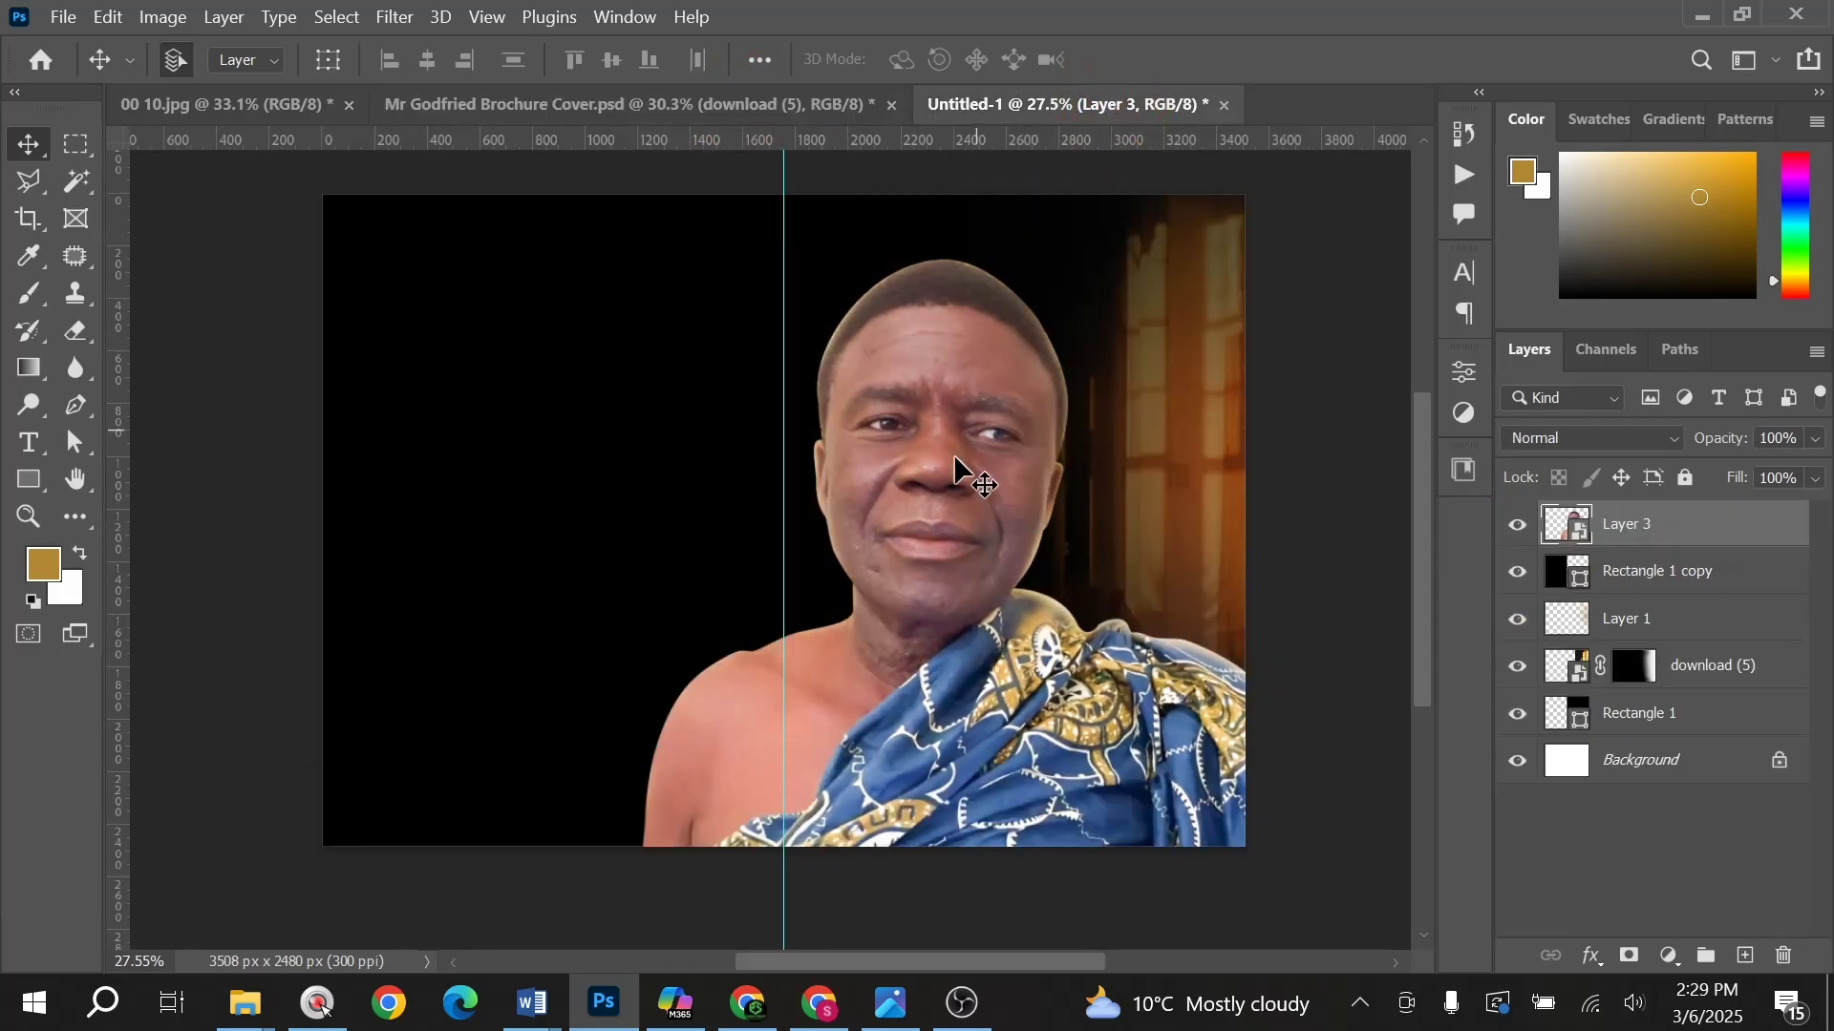
Step: Nudge the portrait up and add a mask to Layer 3 that hides the part extending past the centre guide onto the back cover
key("Up")
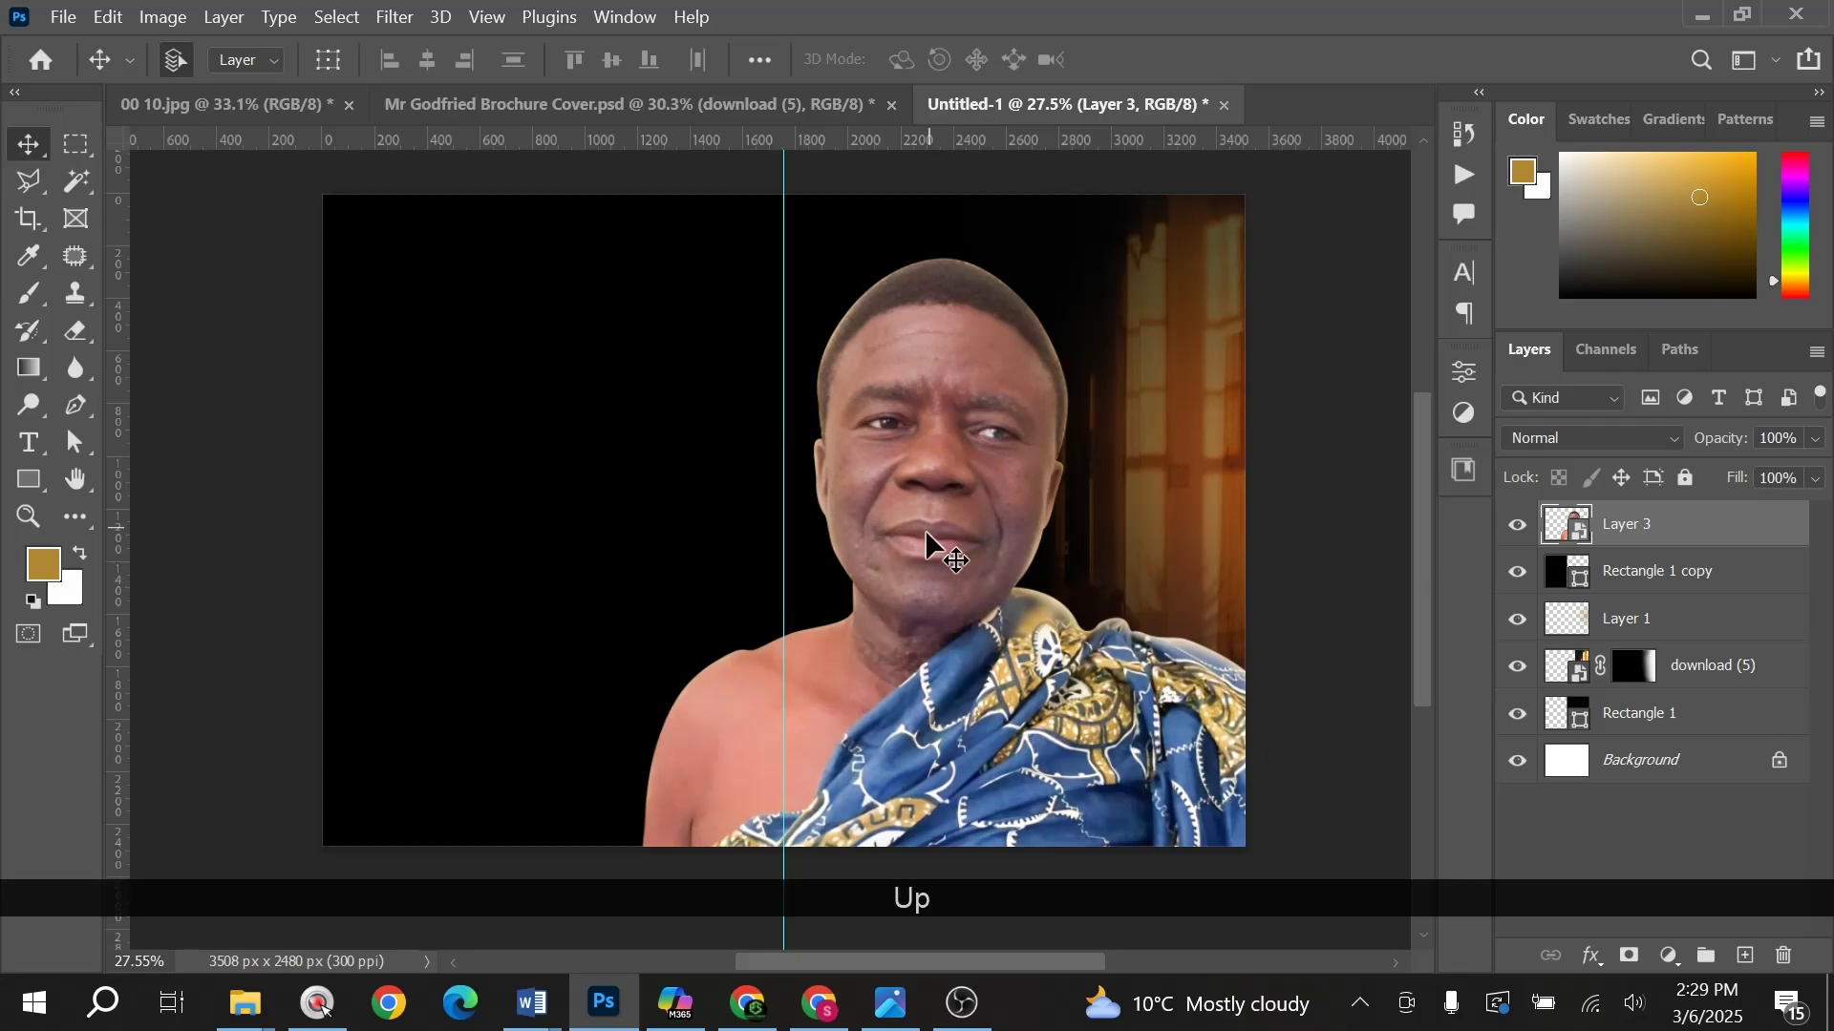
scroll(928, 544, "down", 1)
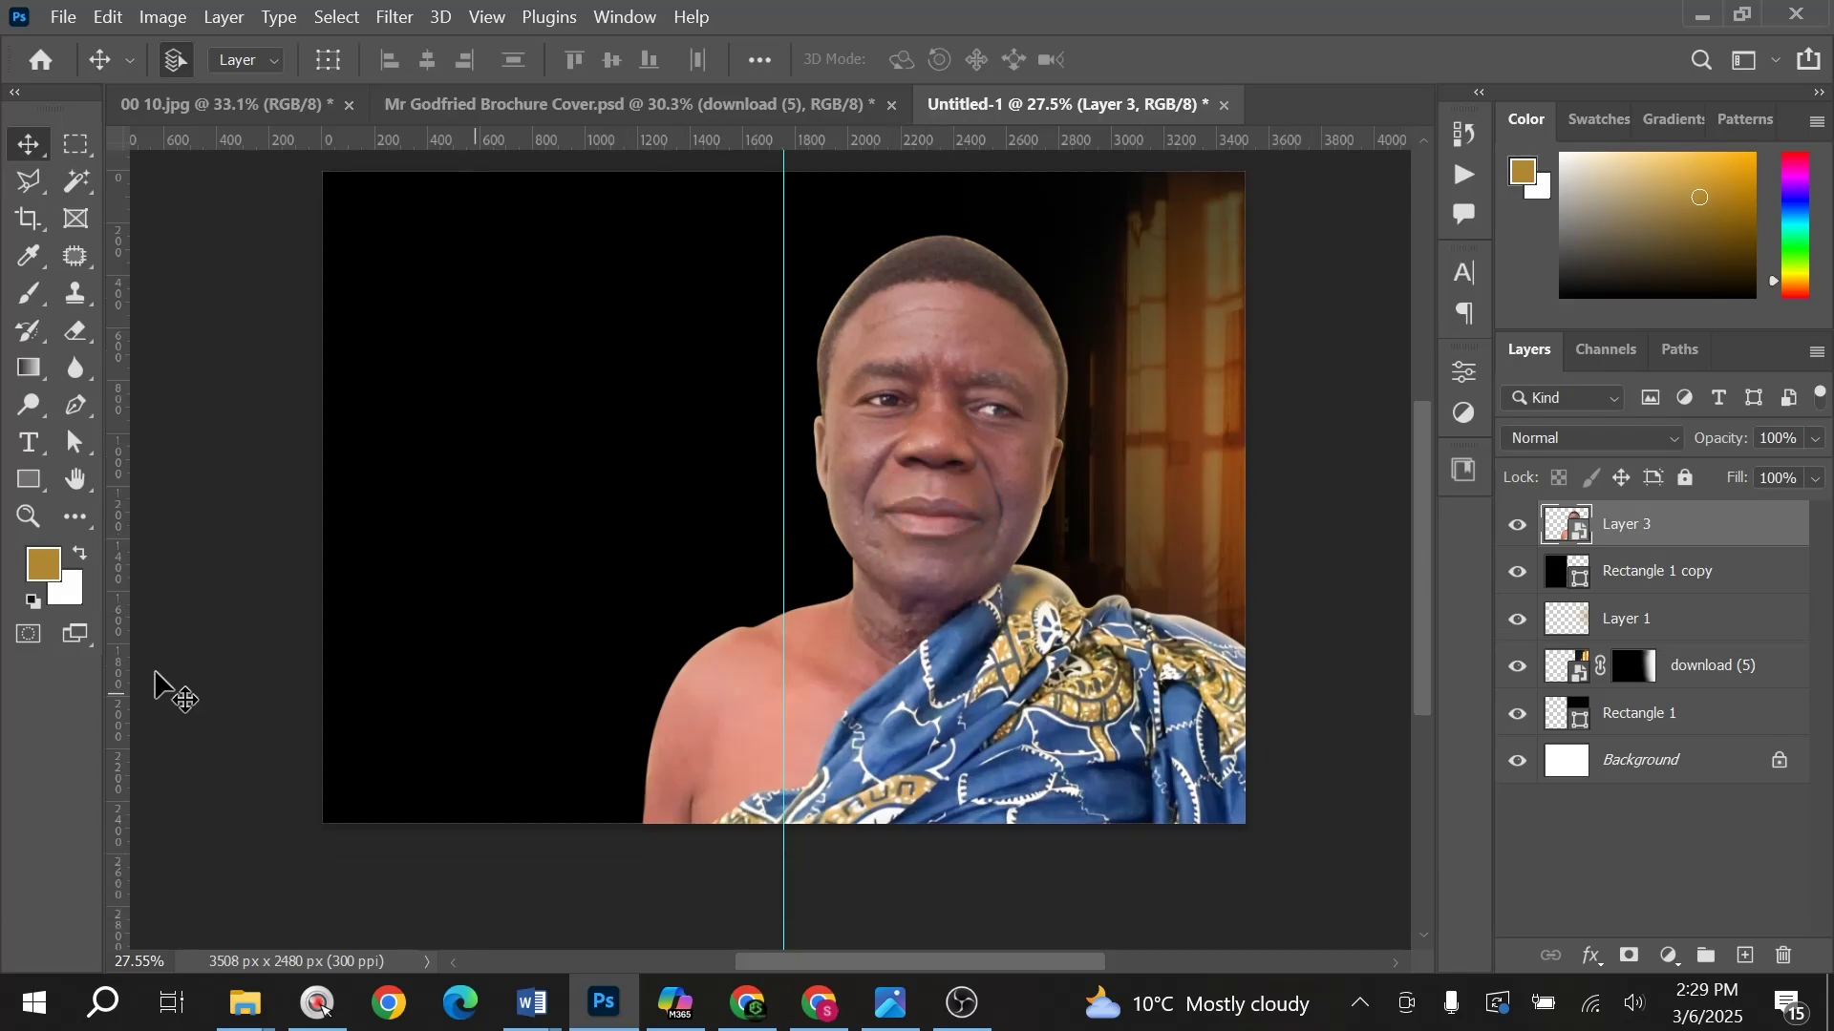
left_click(80, 152)
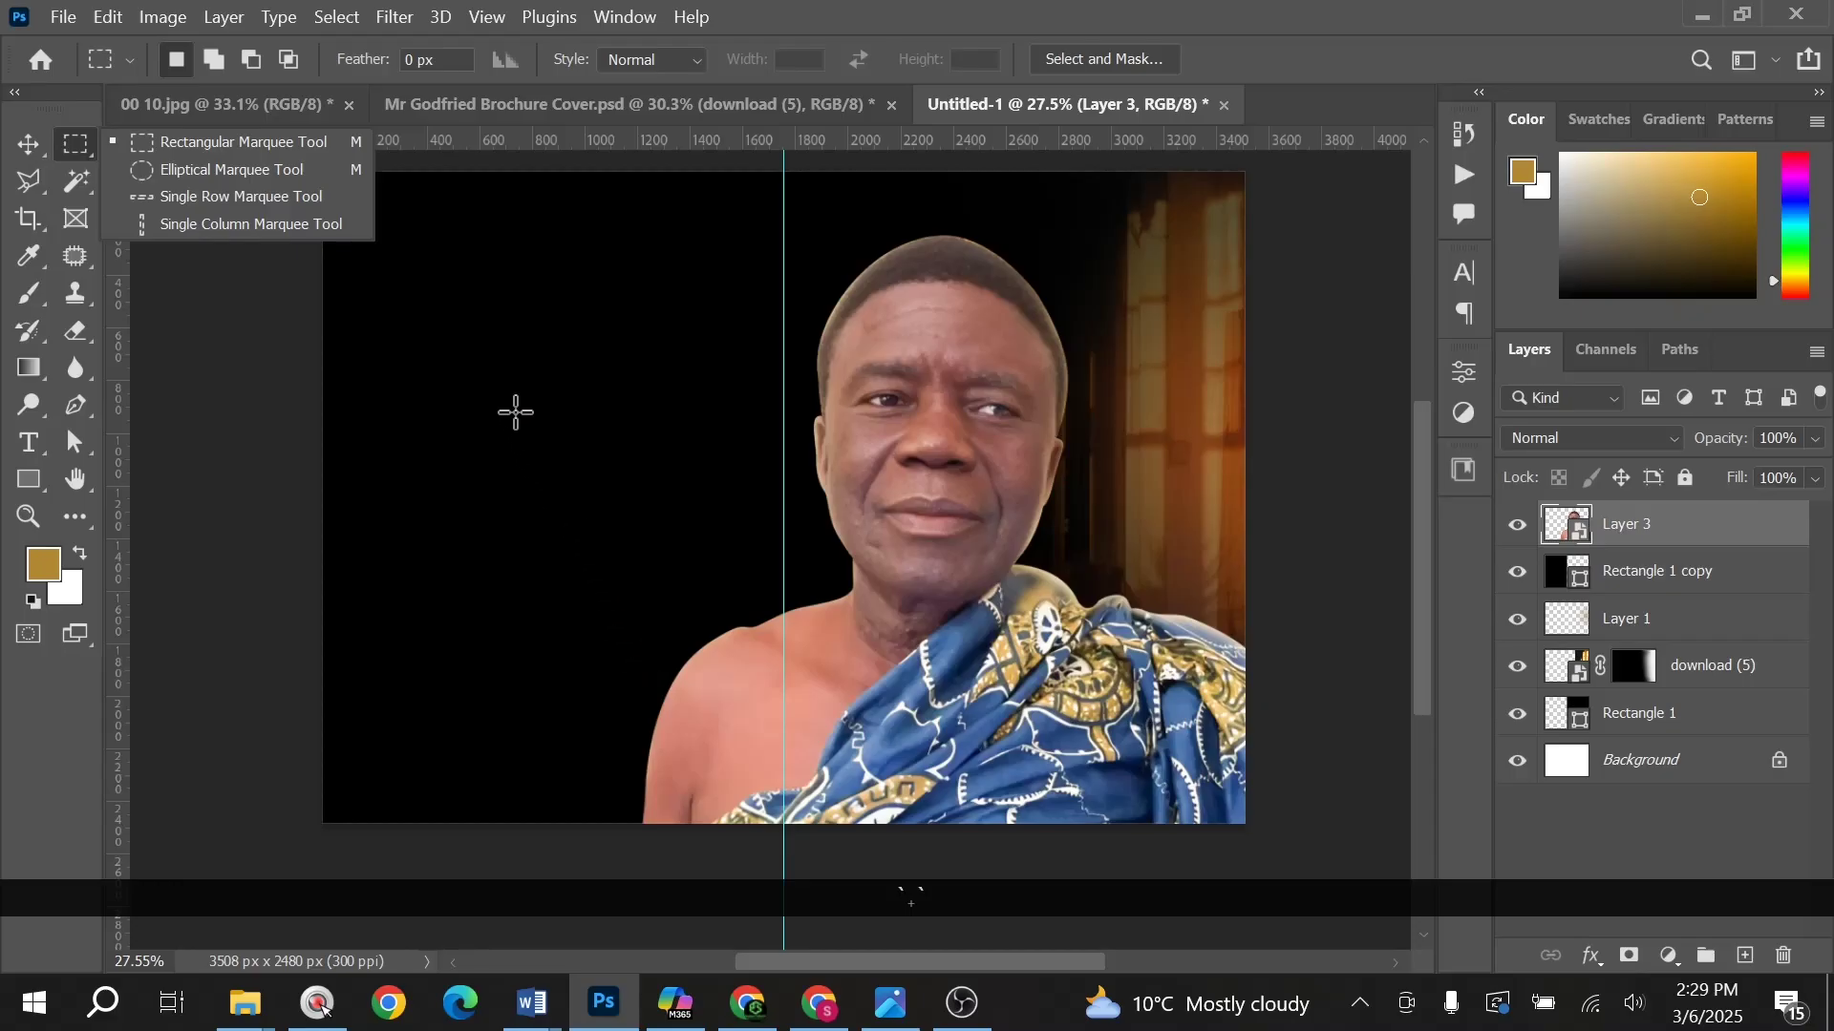
left_click_drag(516, 413, 788, 874)
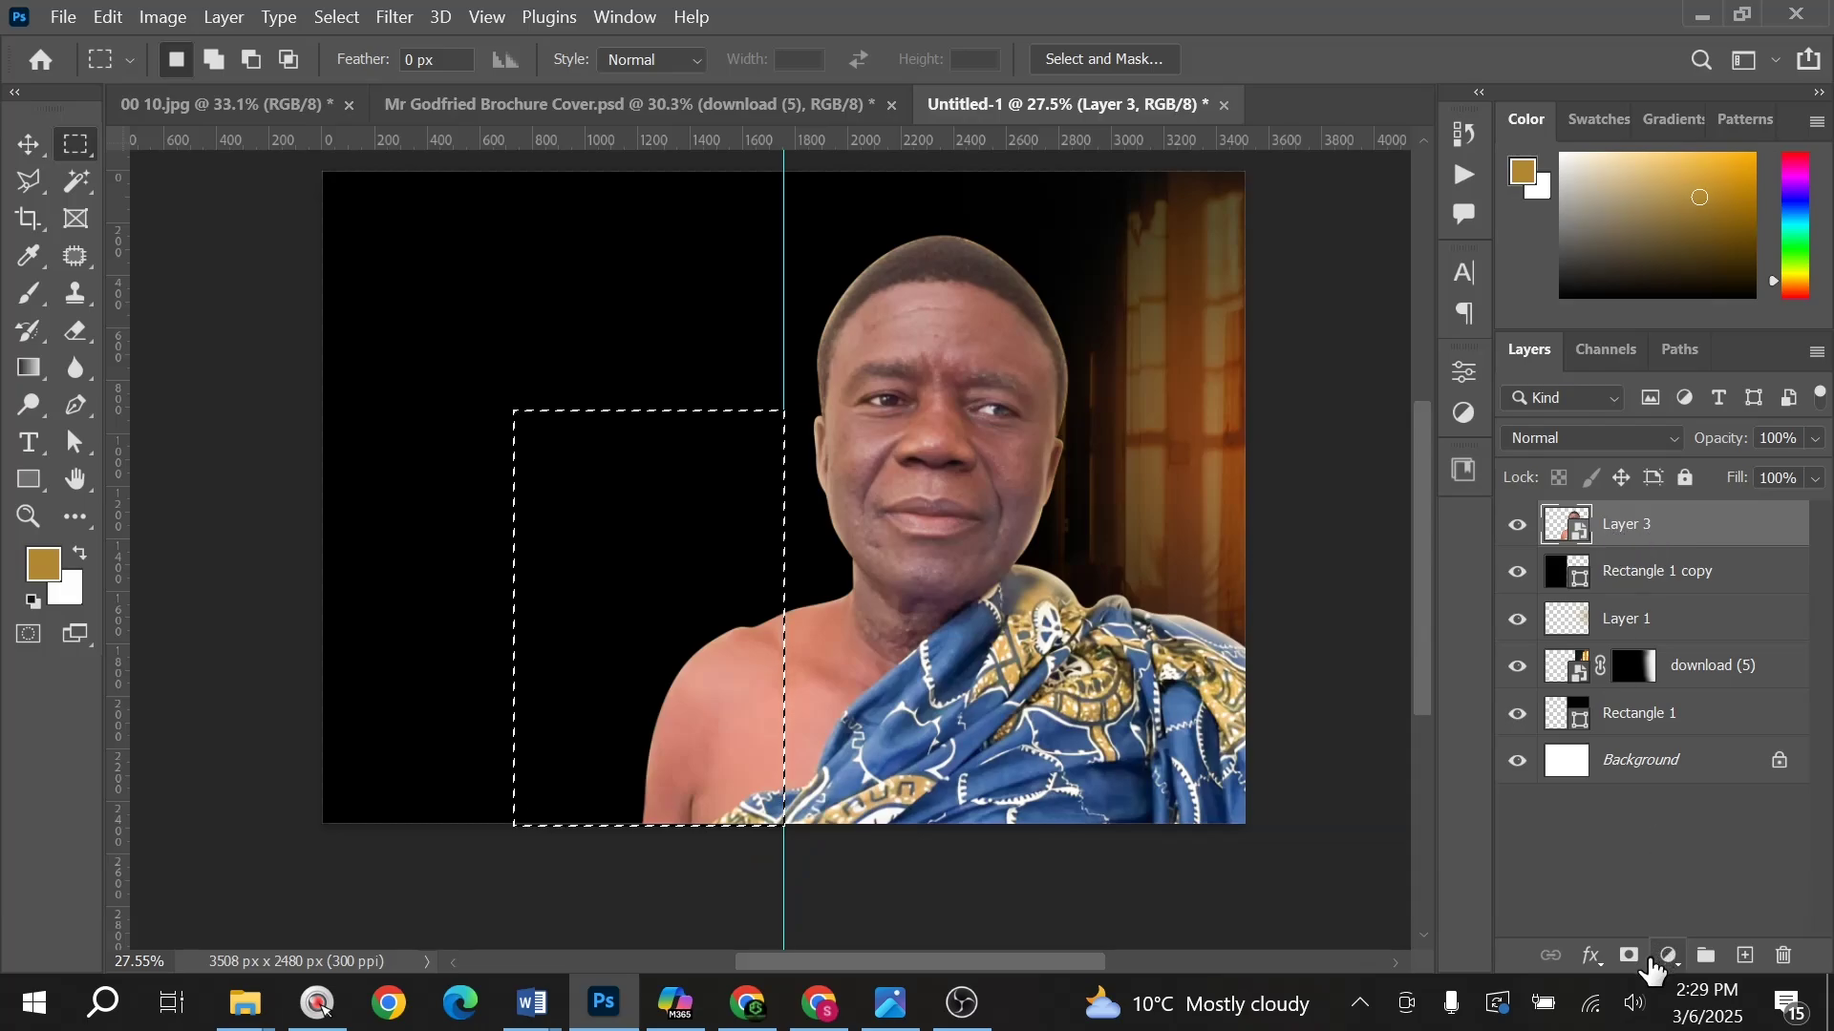
key("alt")
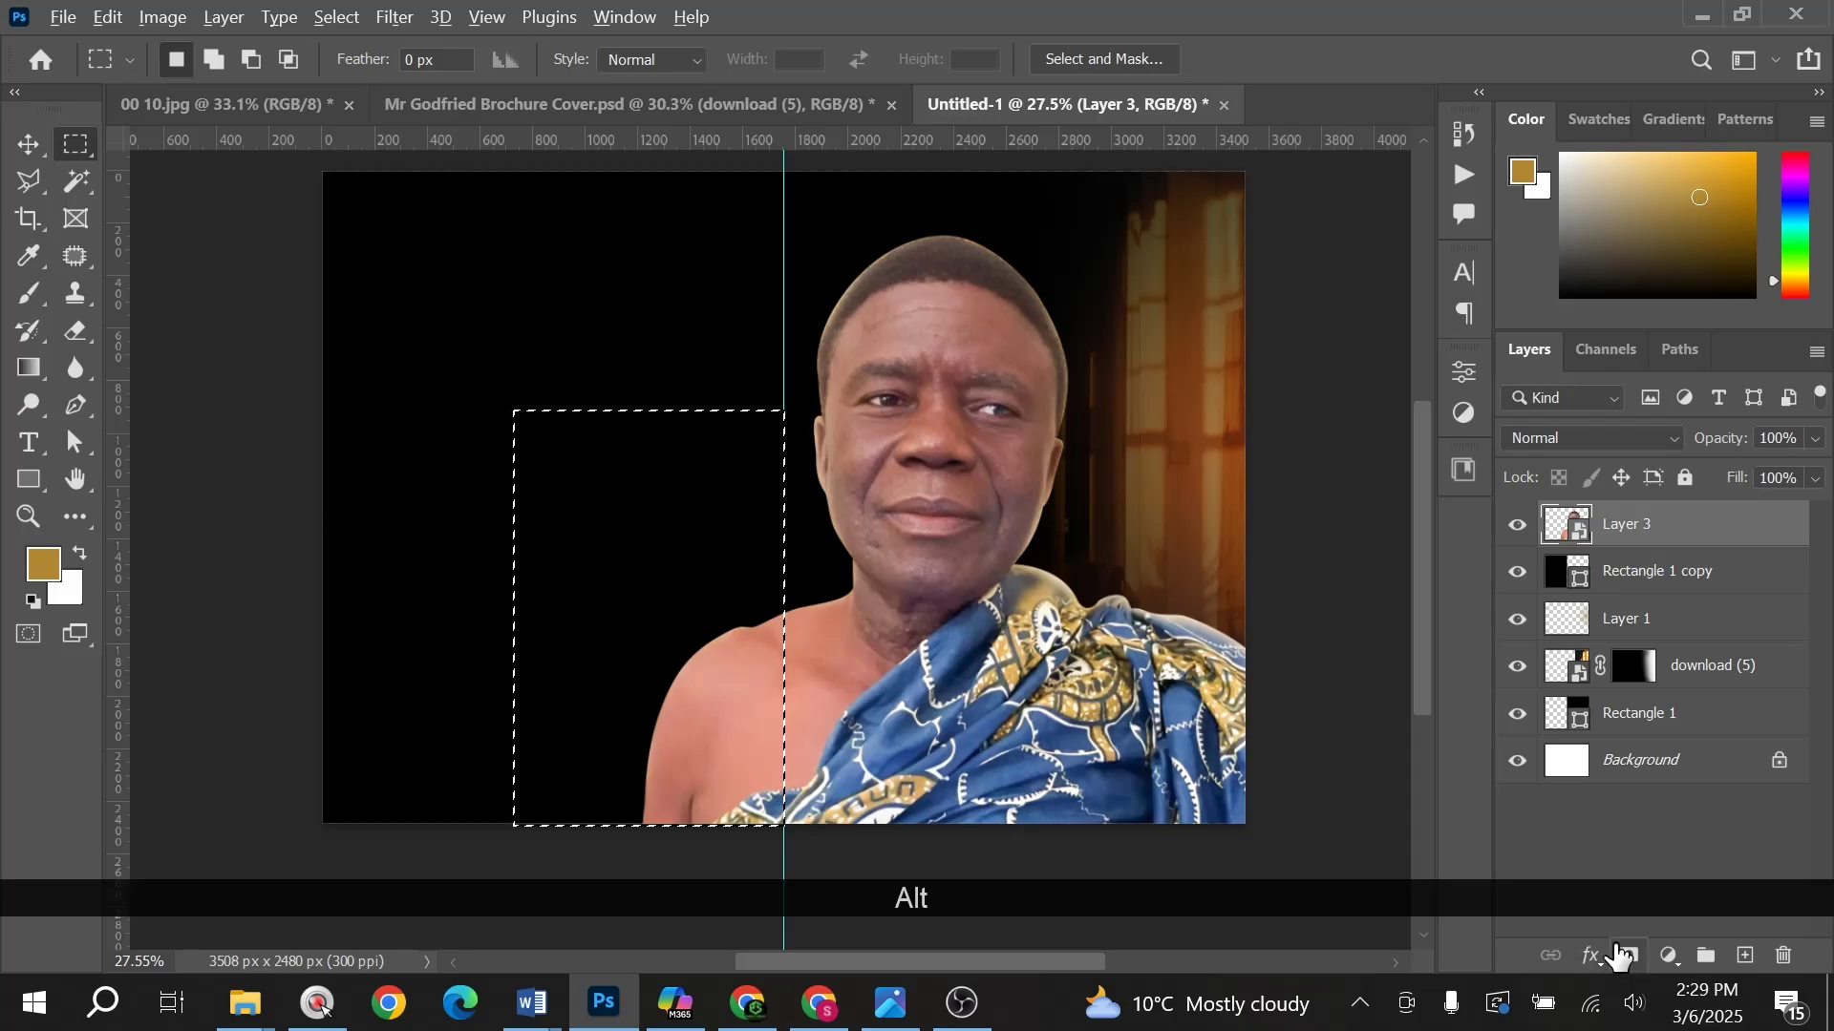
left_click(1627, 957, "alt")
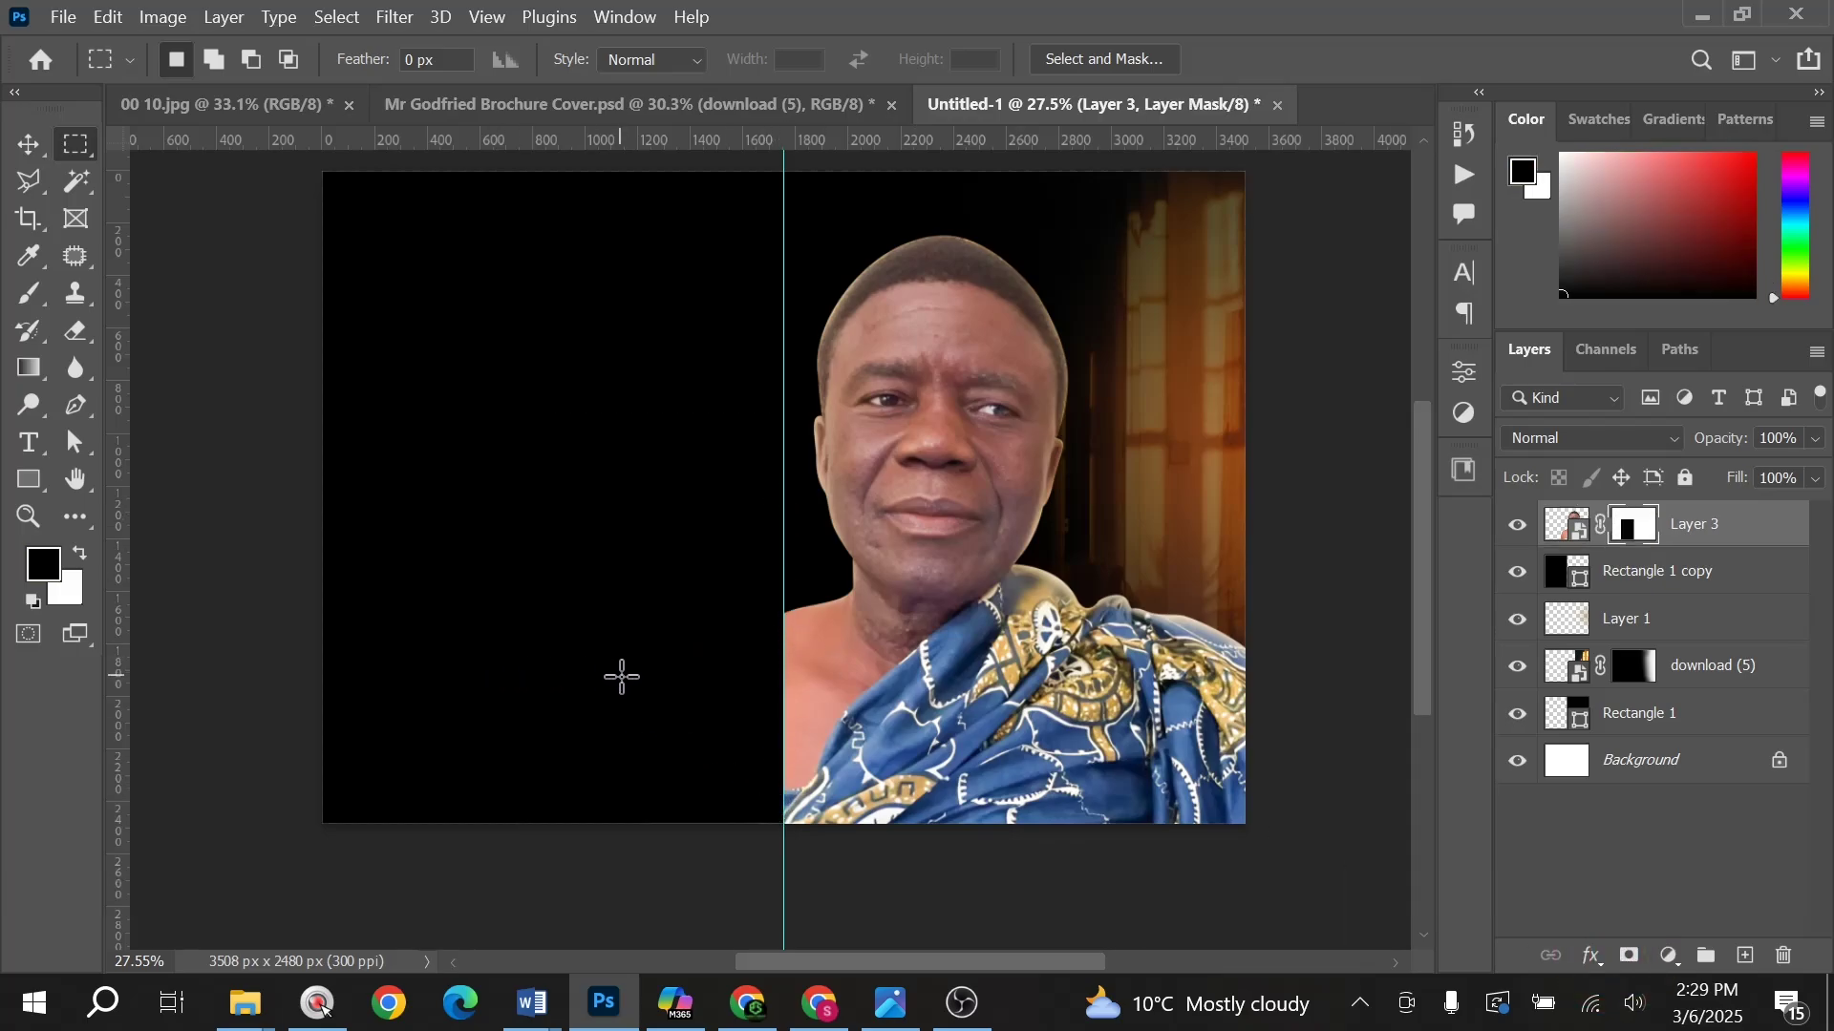
key("v")
scroll(1057, 491, "up", 2)
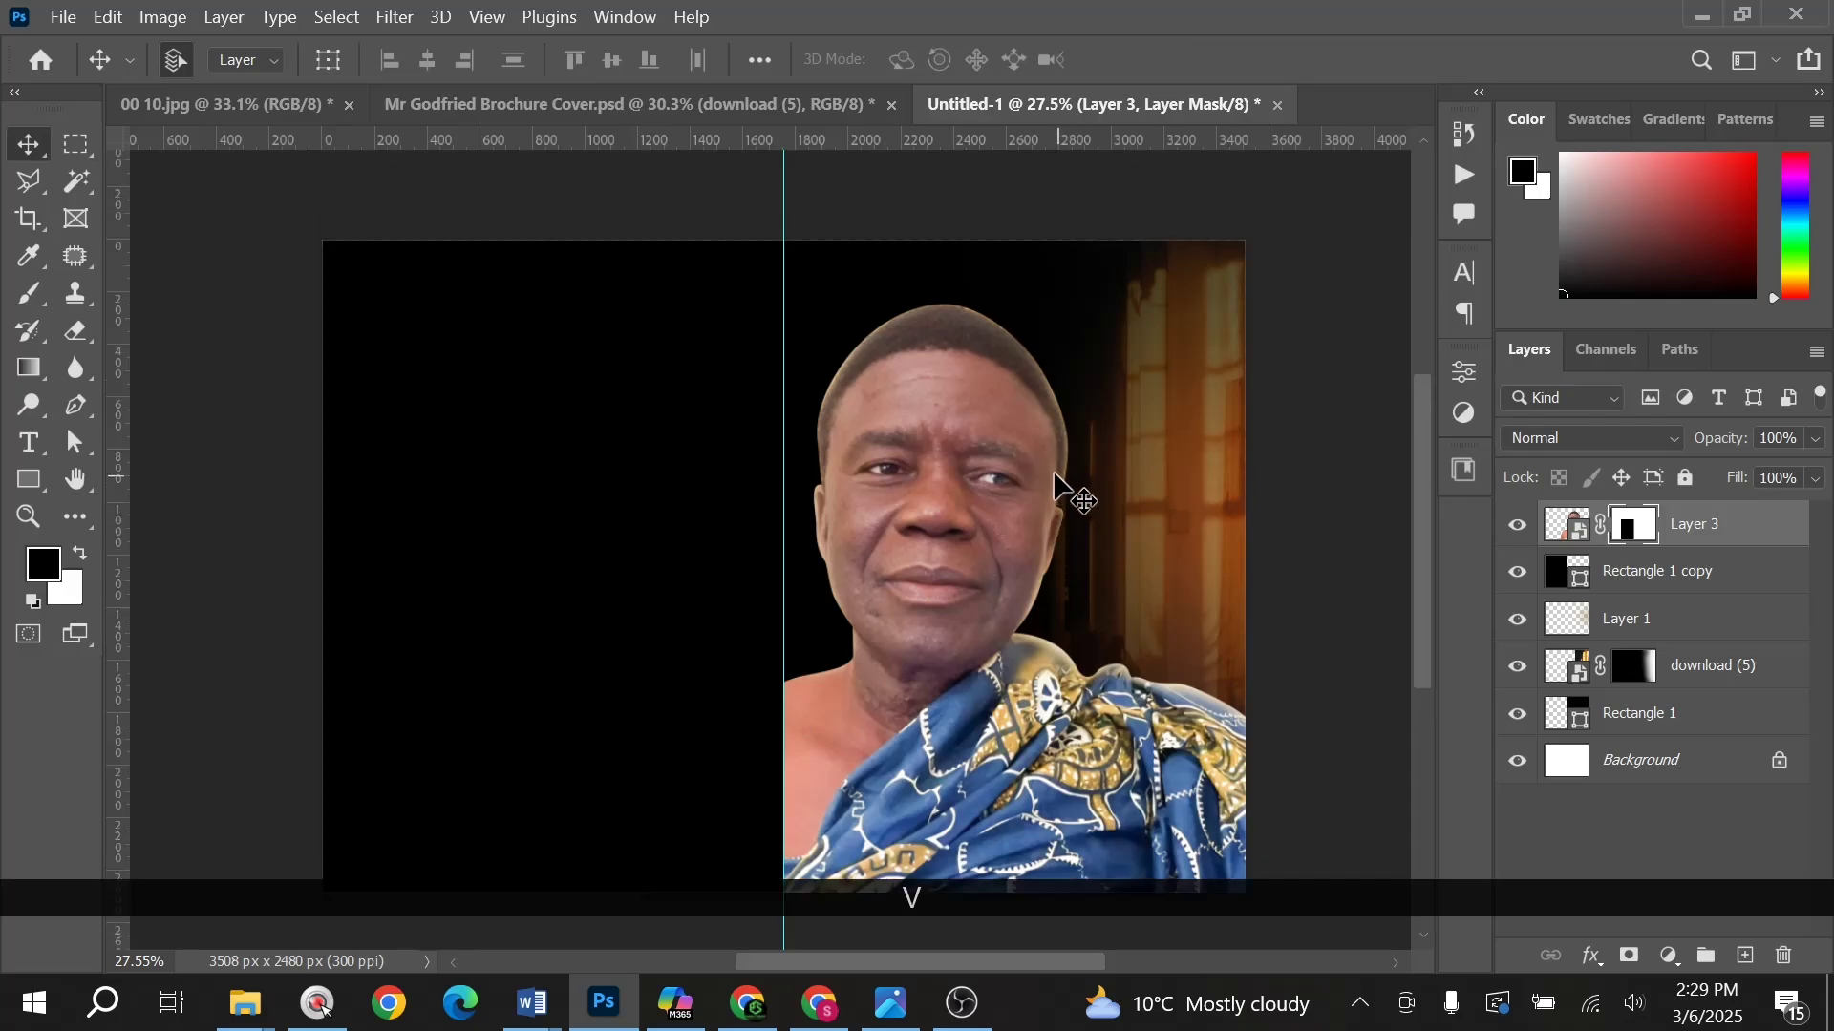
scroll(1045, 483, "down", 1)
scroll(1098, 363, "up", 1)
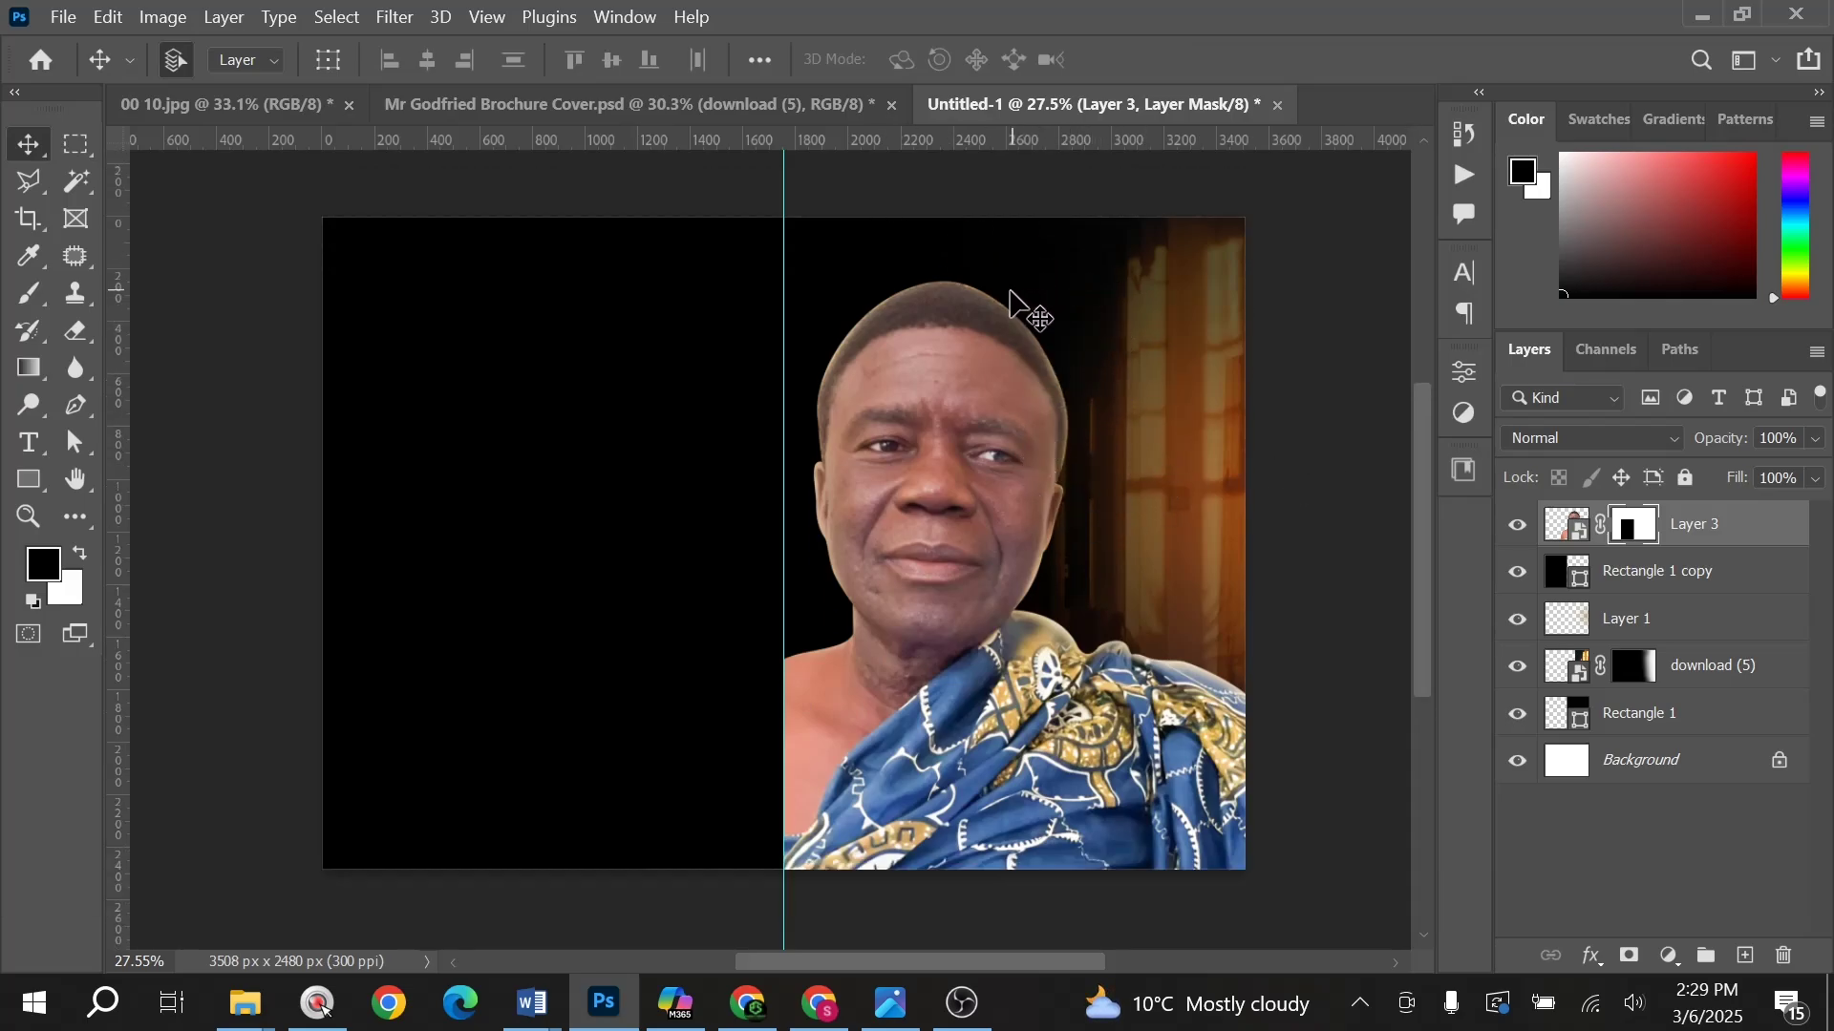
Step: Add the gold Myriad Pro text MEMORY beside the top of the head and enlarge it into a heading over the window
left_click(28, 442)
left_click(947, 272)
key("Caps_Lock")
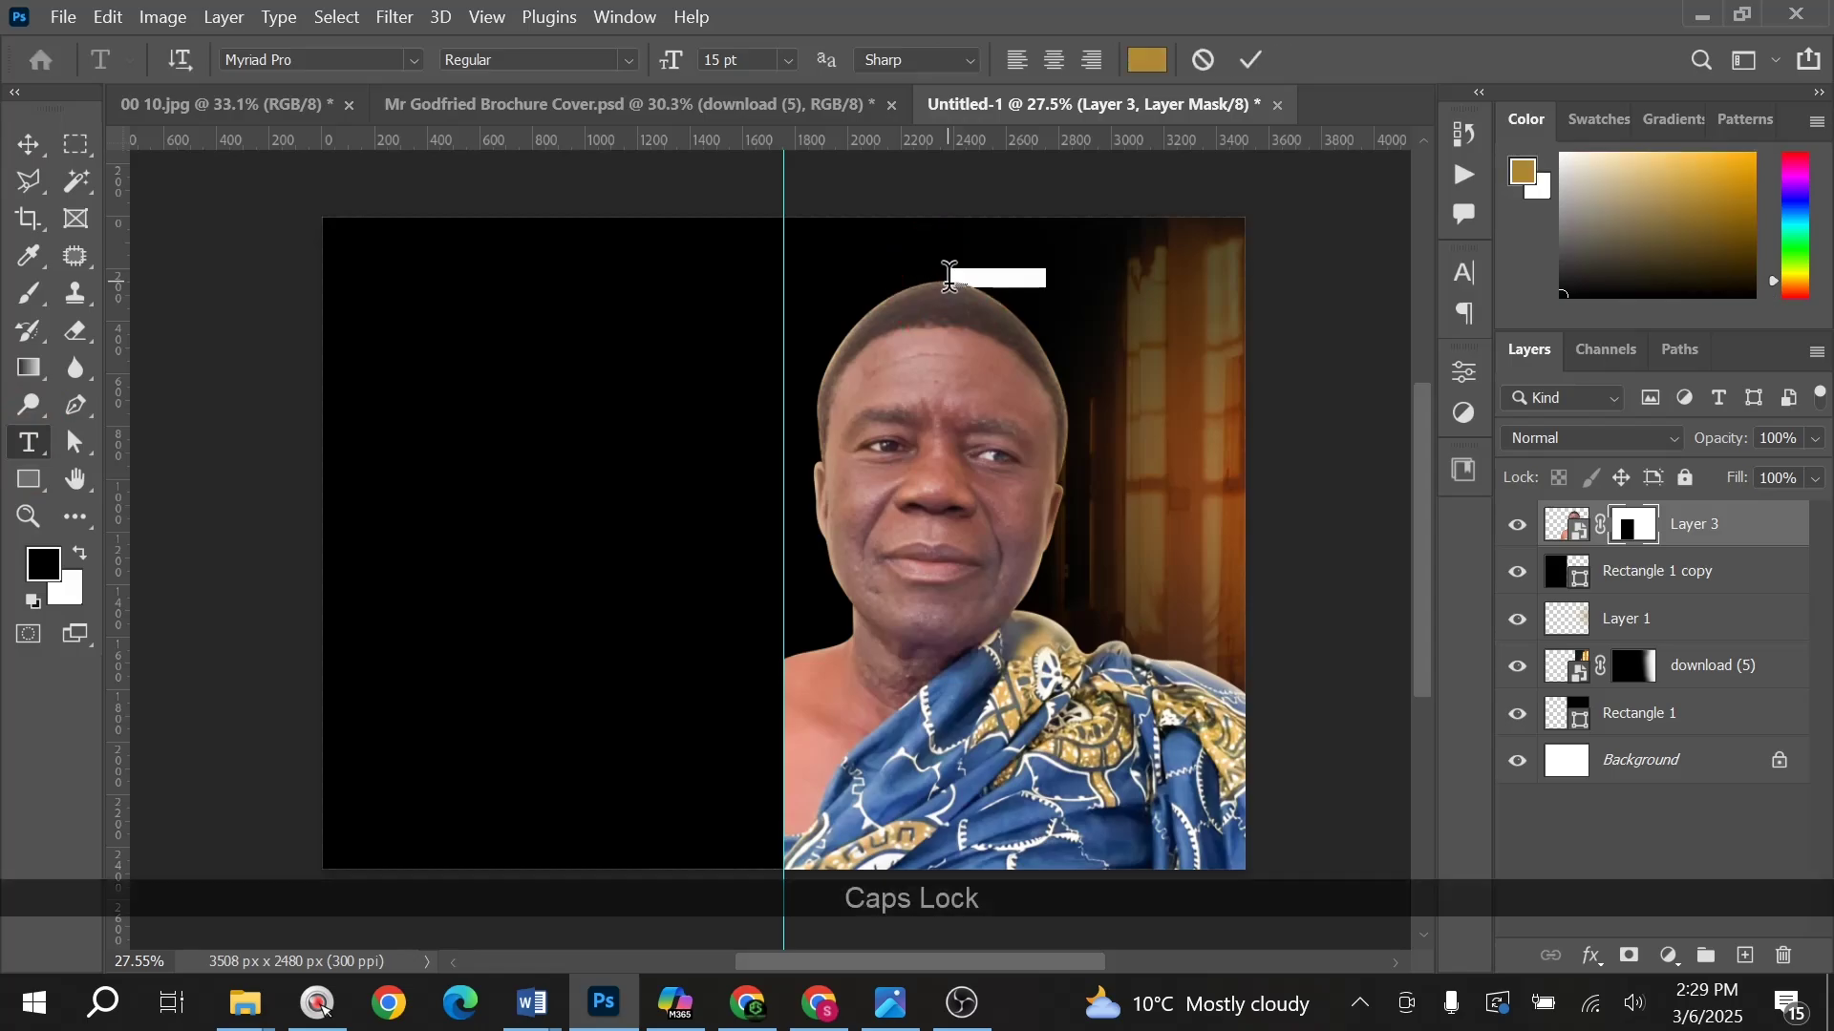
type("MEMORY")
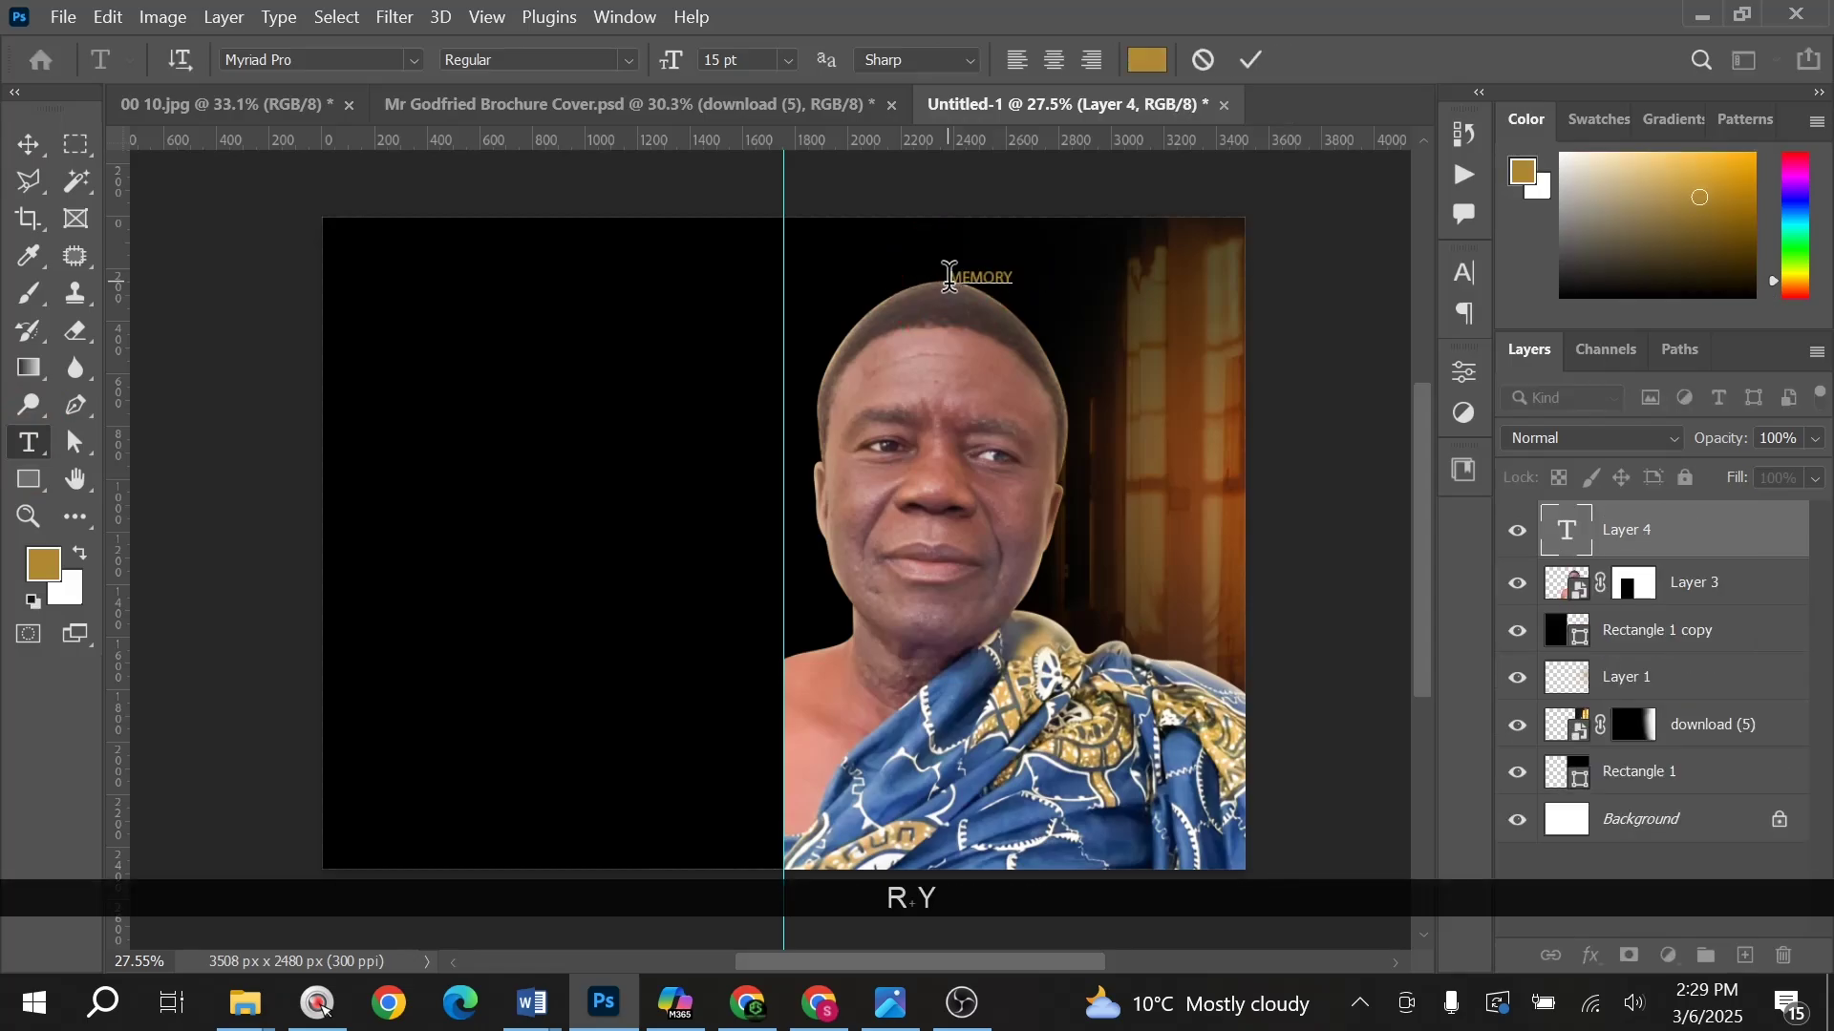
key("ctrl+t")
left_click_drag(1018, 260, 1182, 301)
key("Return")
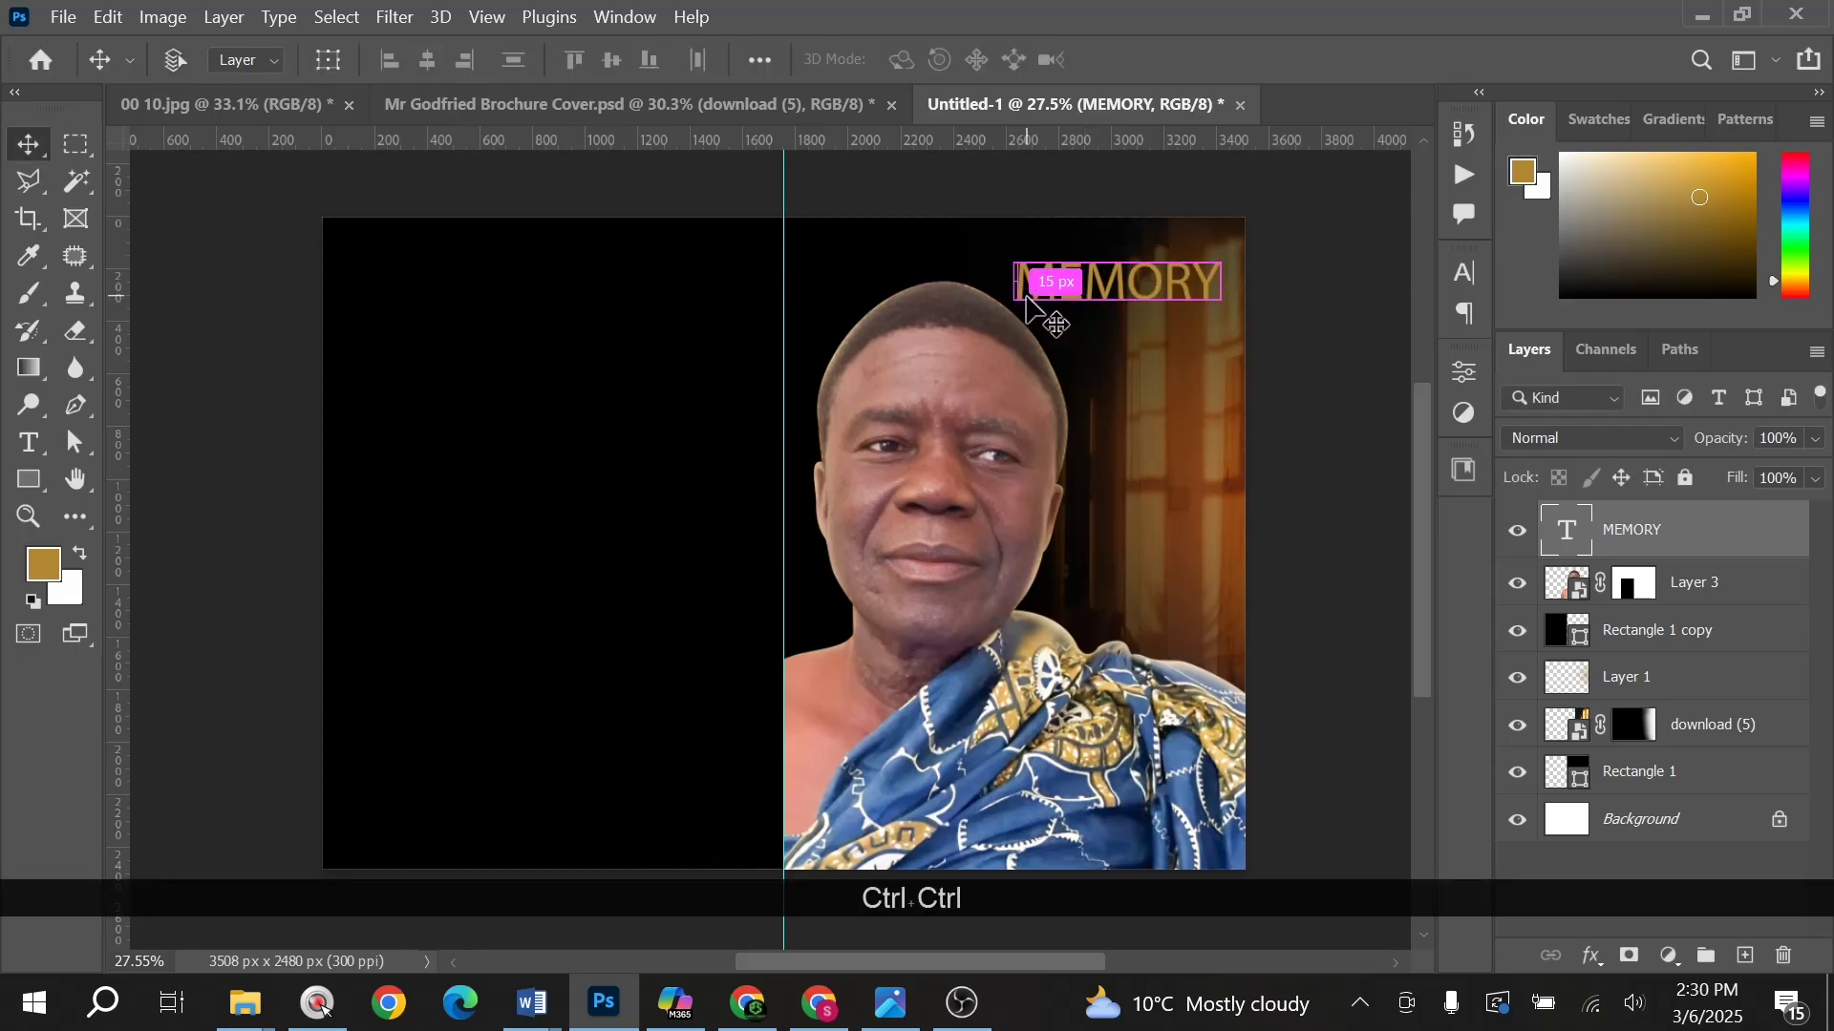
Step: Stretch the MEMORY heading slightly wider toward the portrait's head
key("ctrl+t")
left_click_drag(1015, 283, 993, 286)
key("Return")
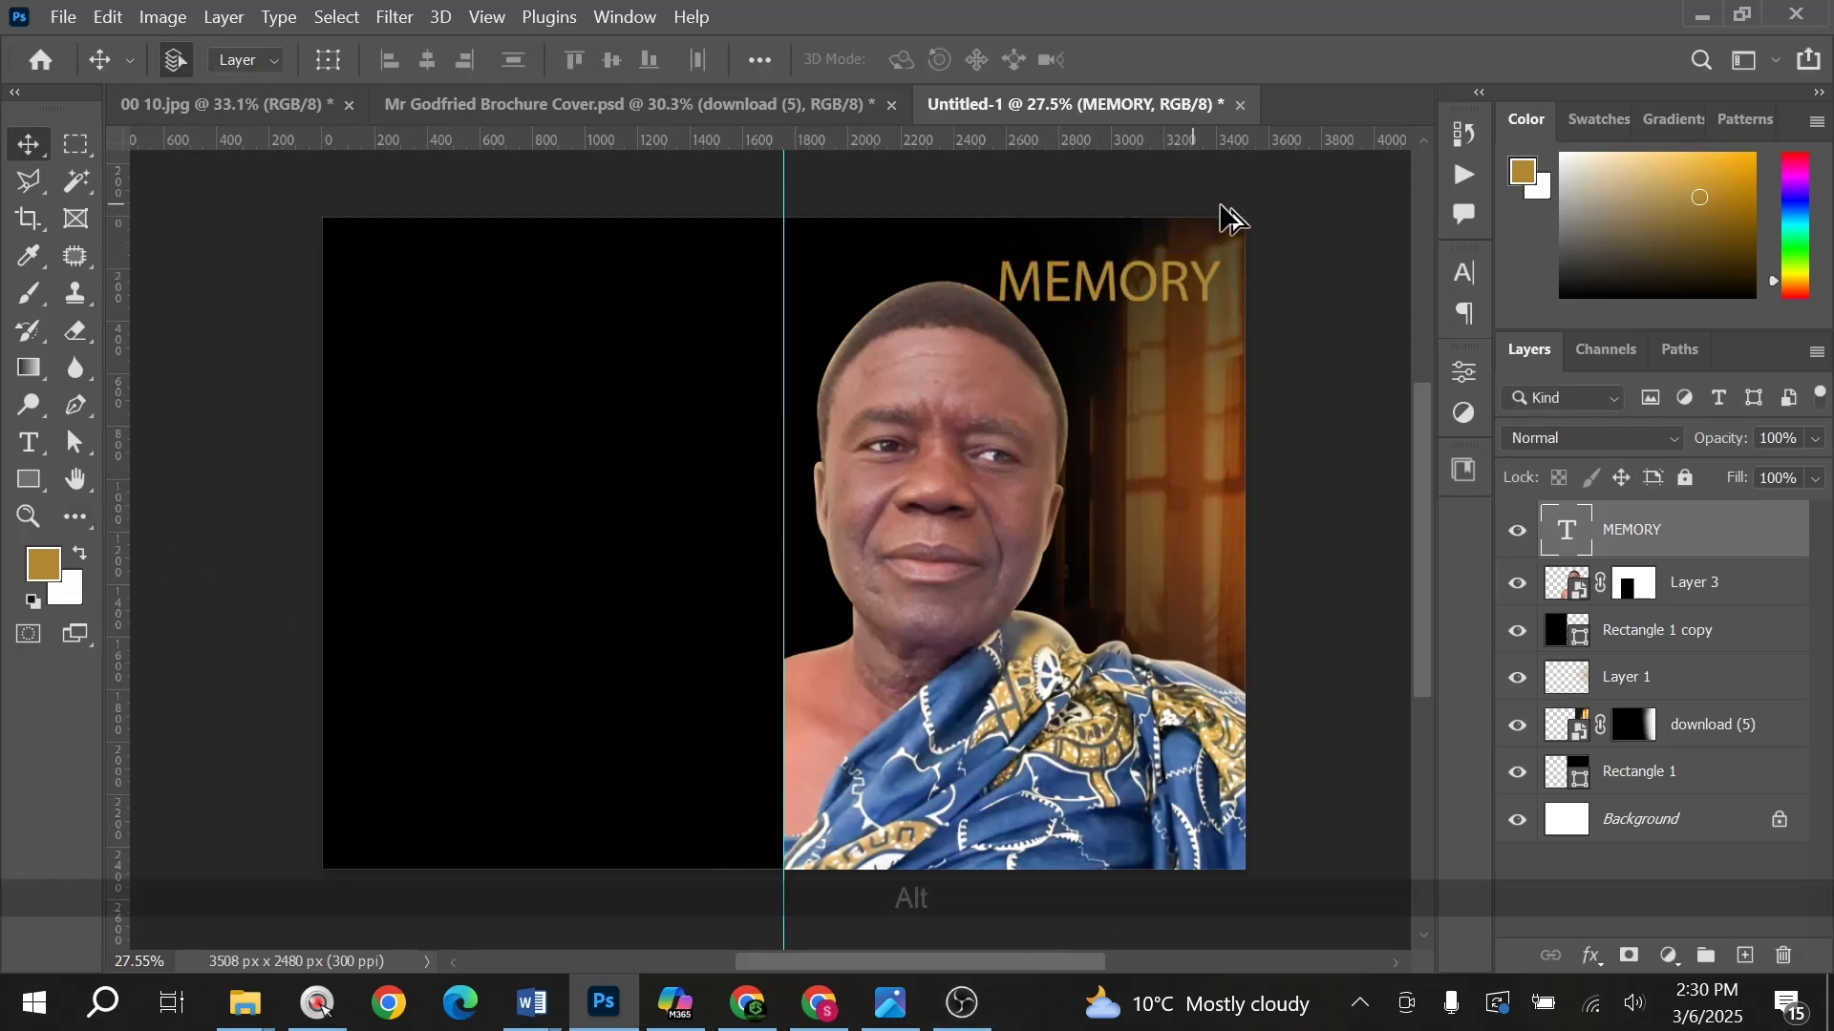
Step: Draw a gold rectangle about 879 × 137 px across the cloth near the lower part of the front cover
scroll(1141, 256, "up", 1)
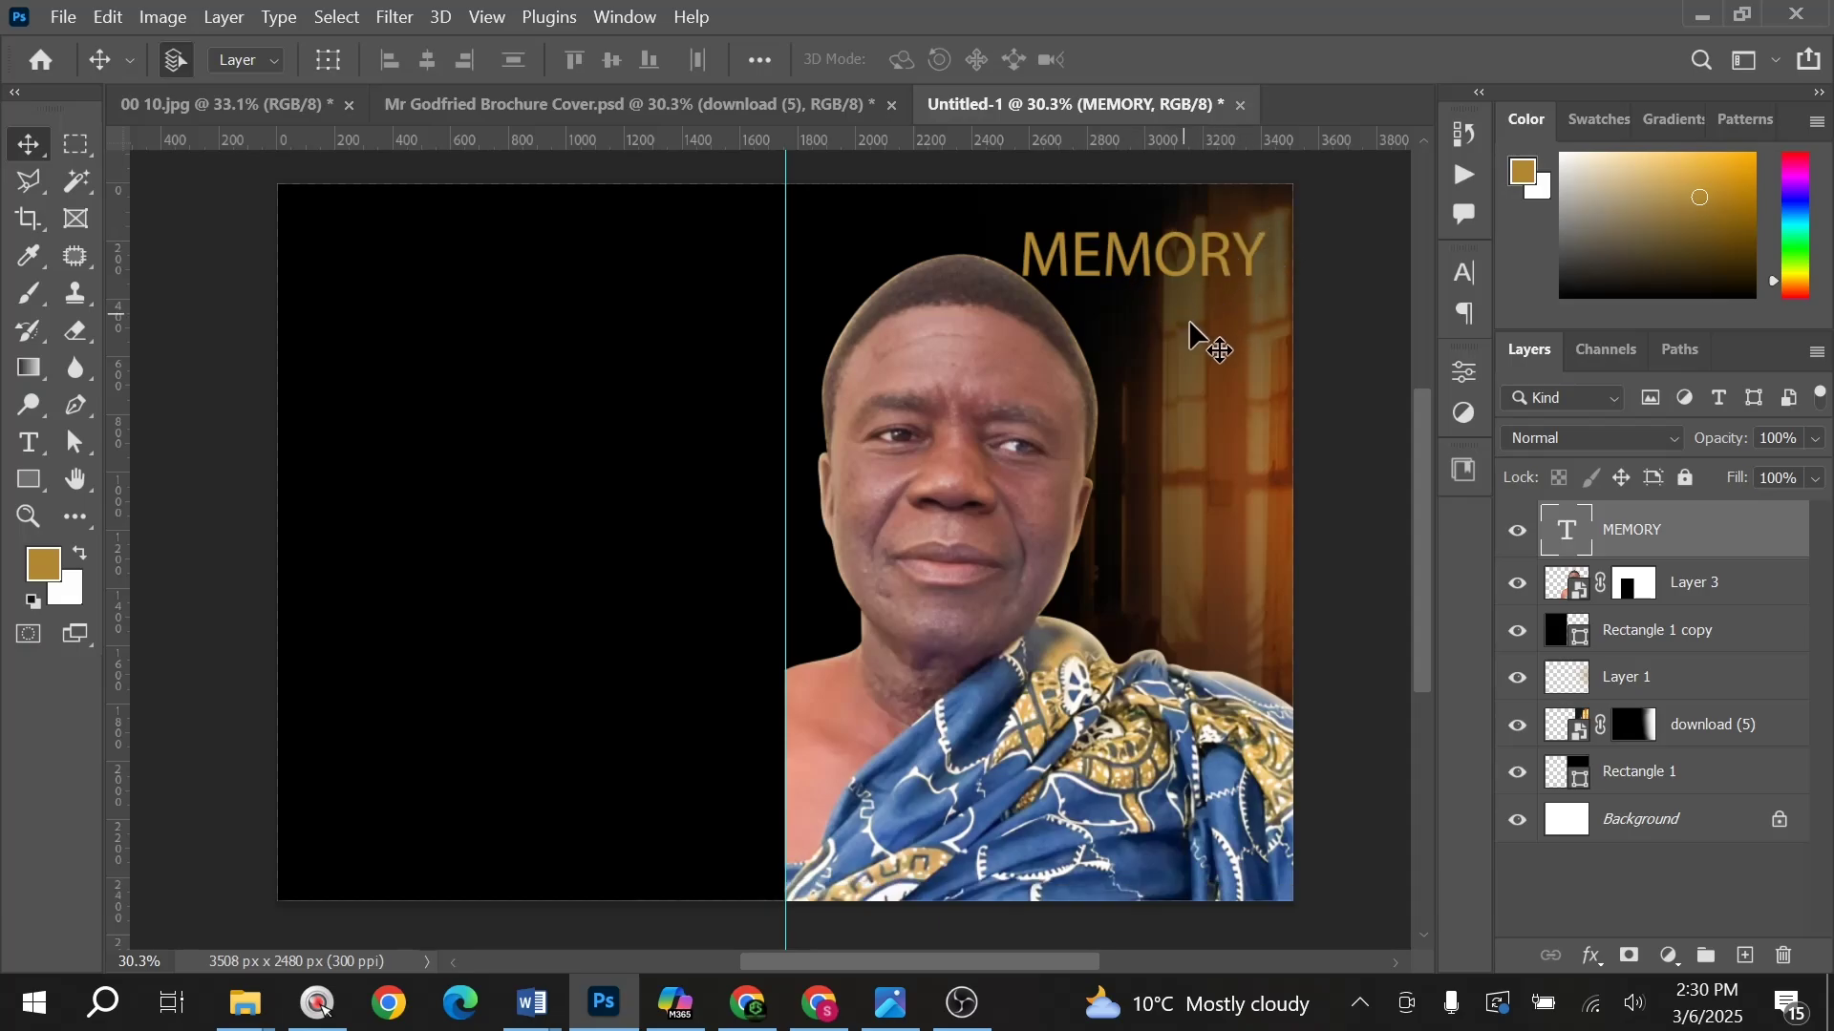
scroll(1214, 587, "down", 1)
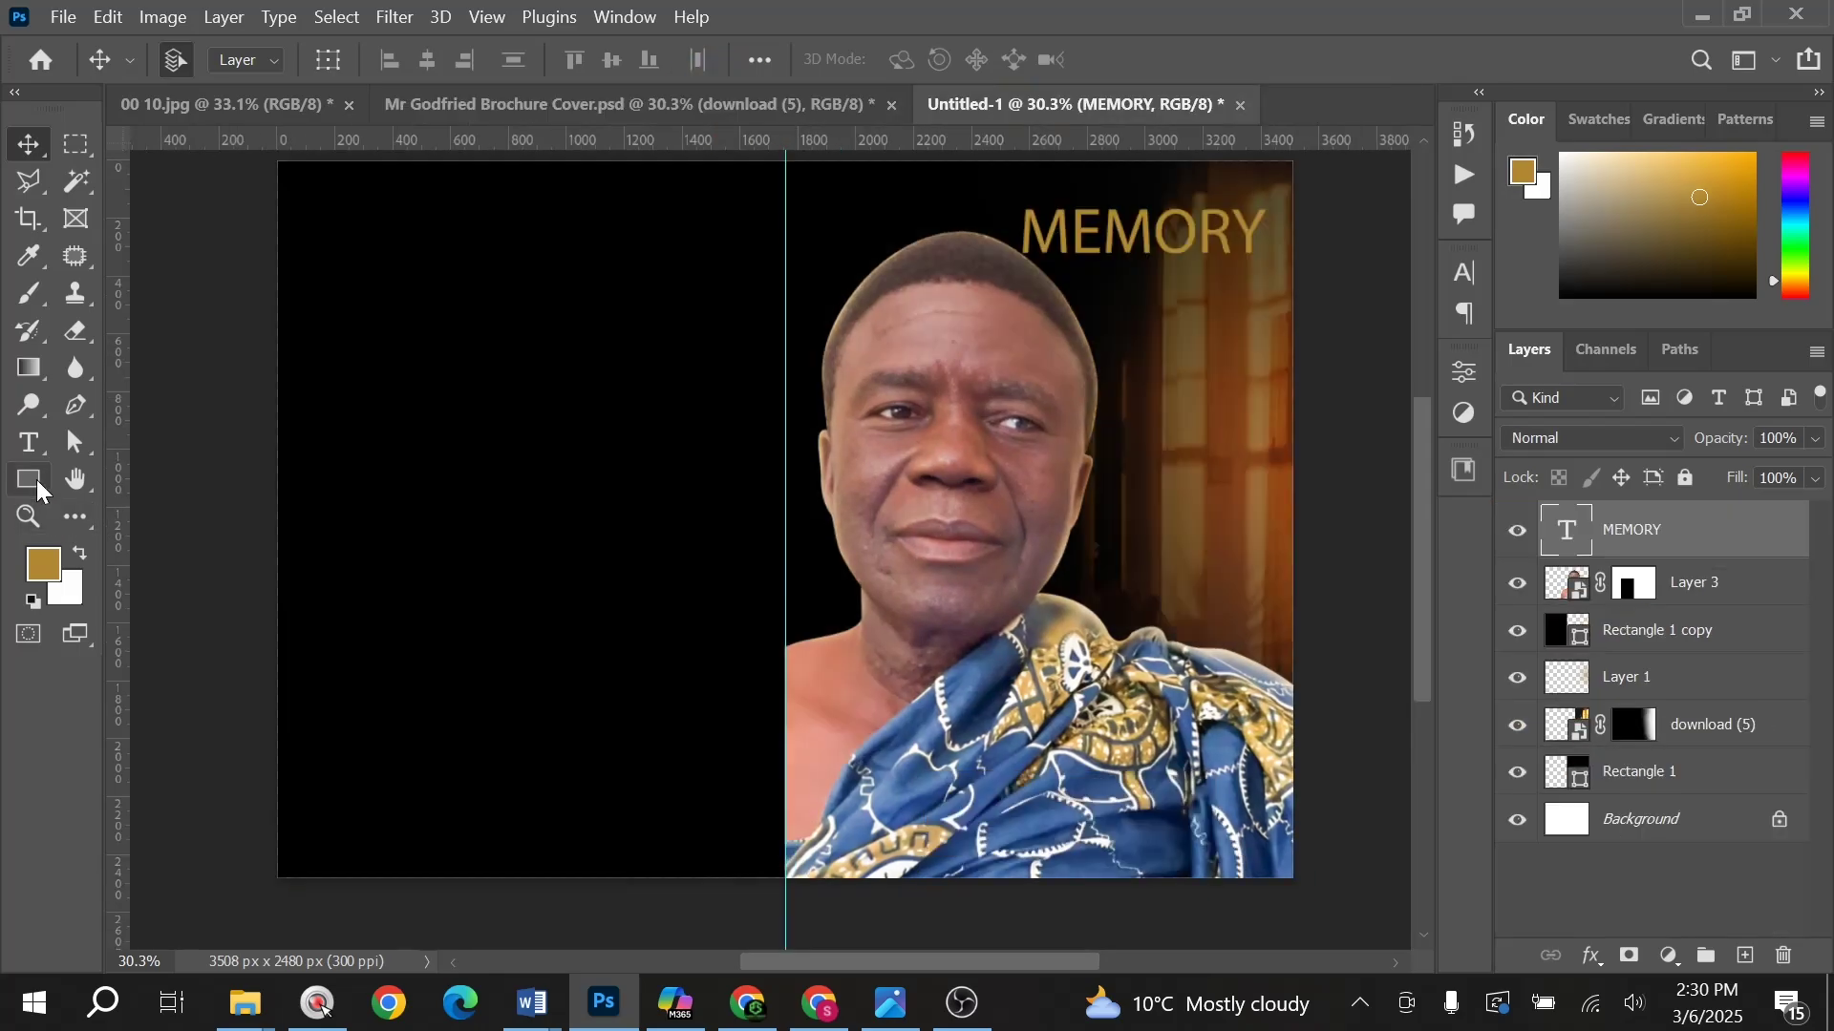
right_click(29, 482)
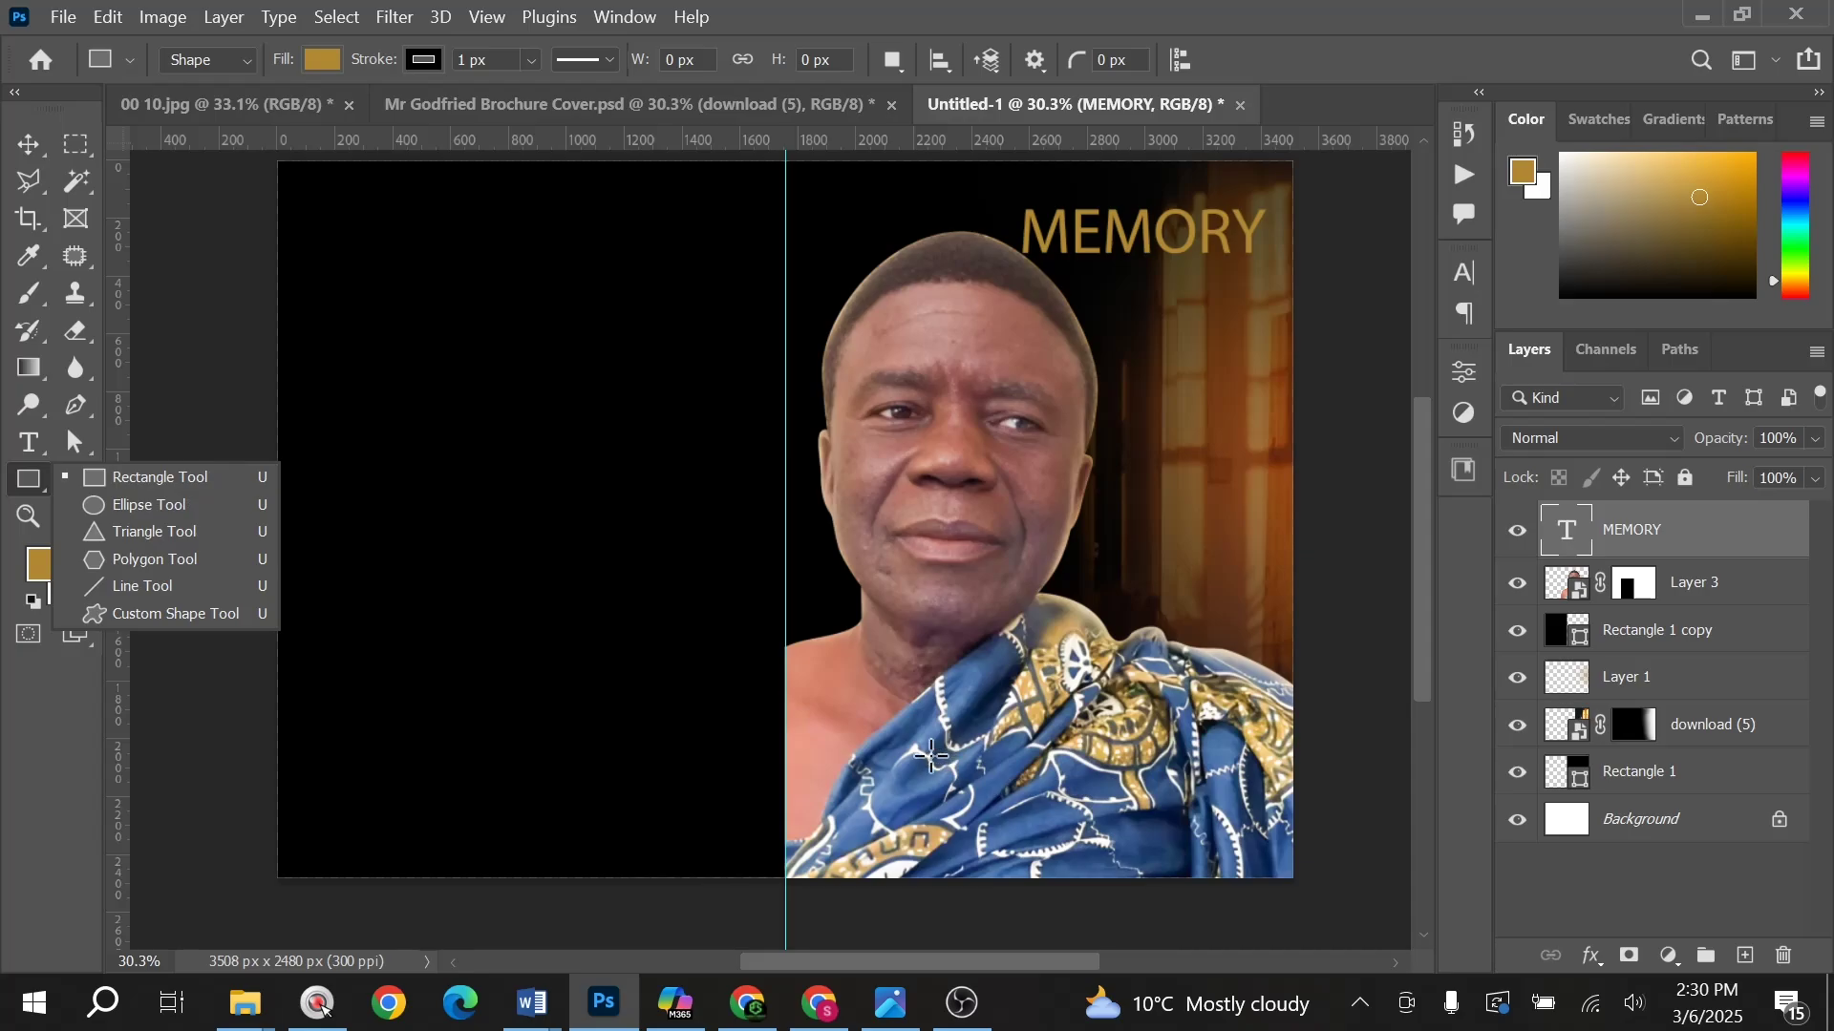
left_click_drag(931, 755, 1184, 795)
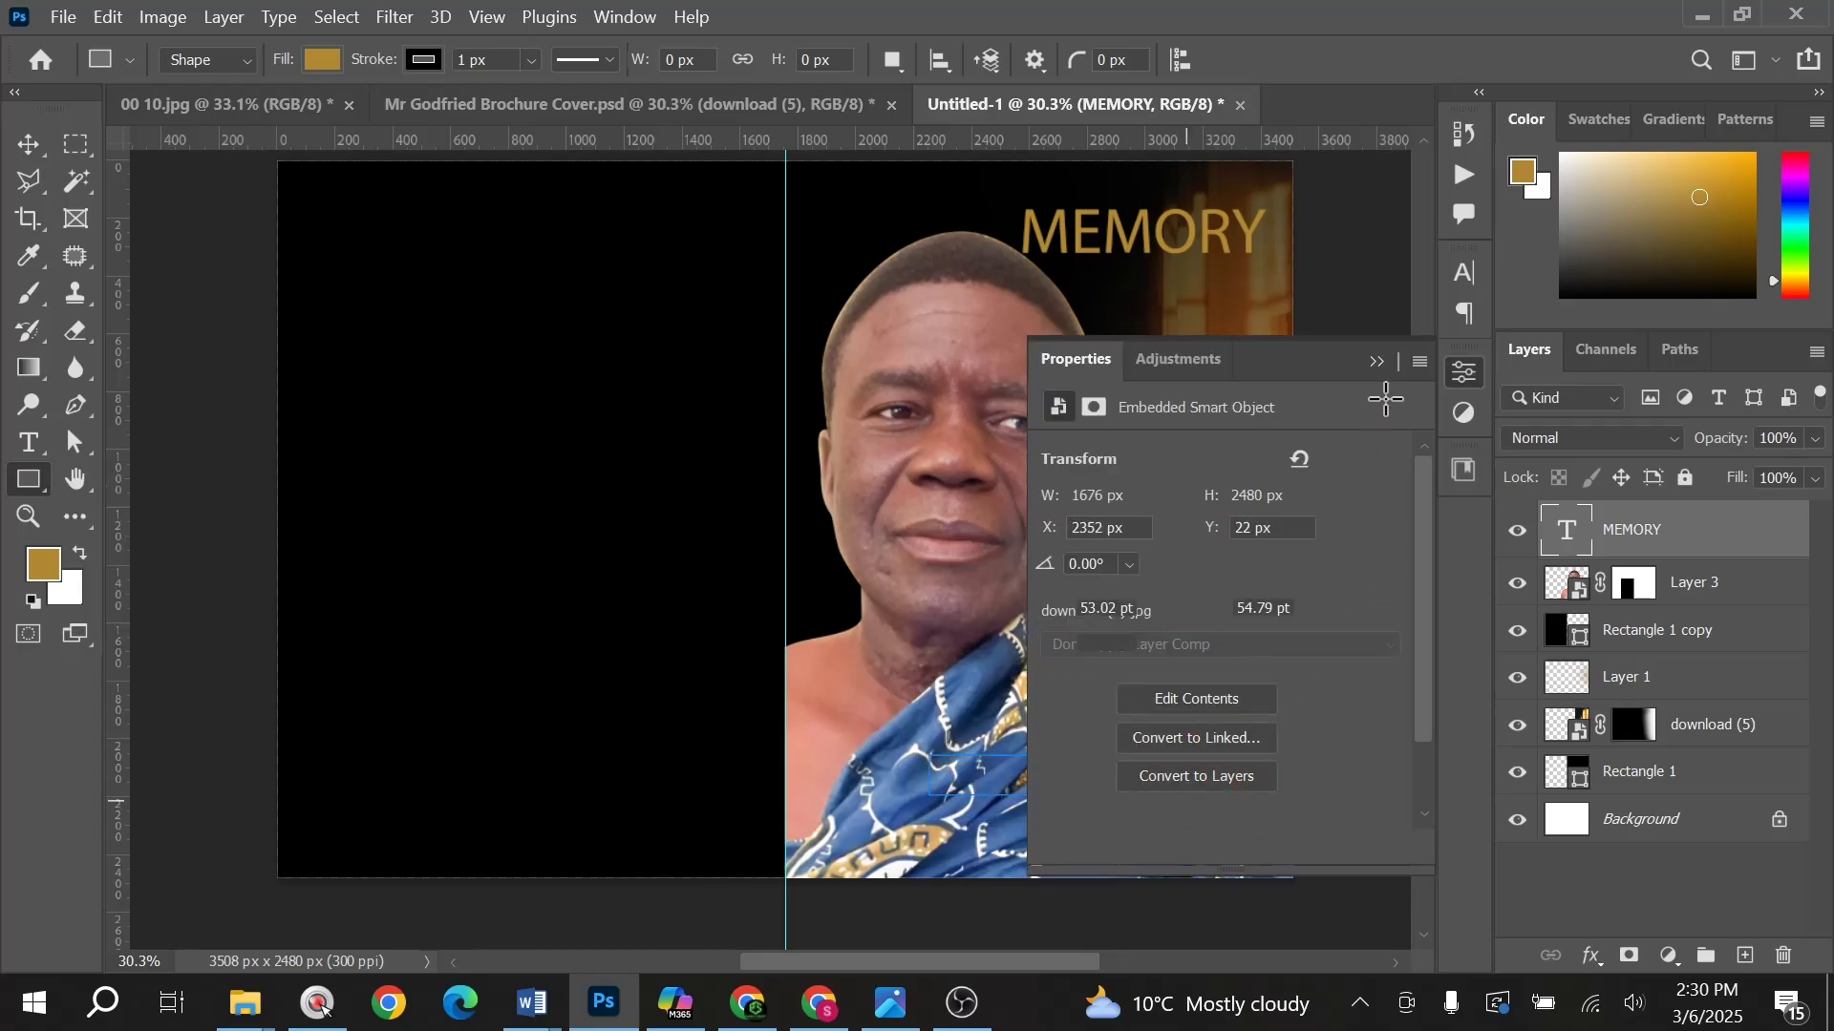
left_click(1380, 361)
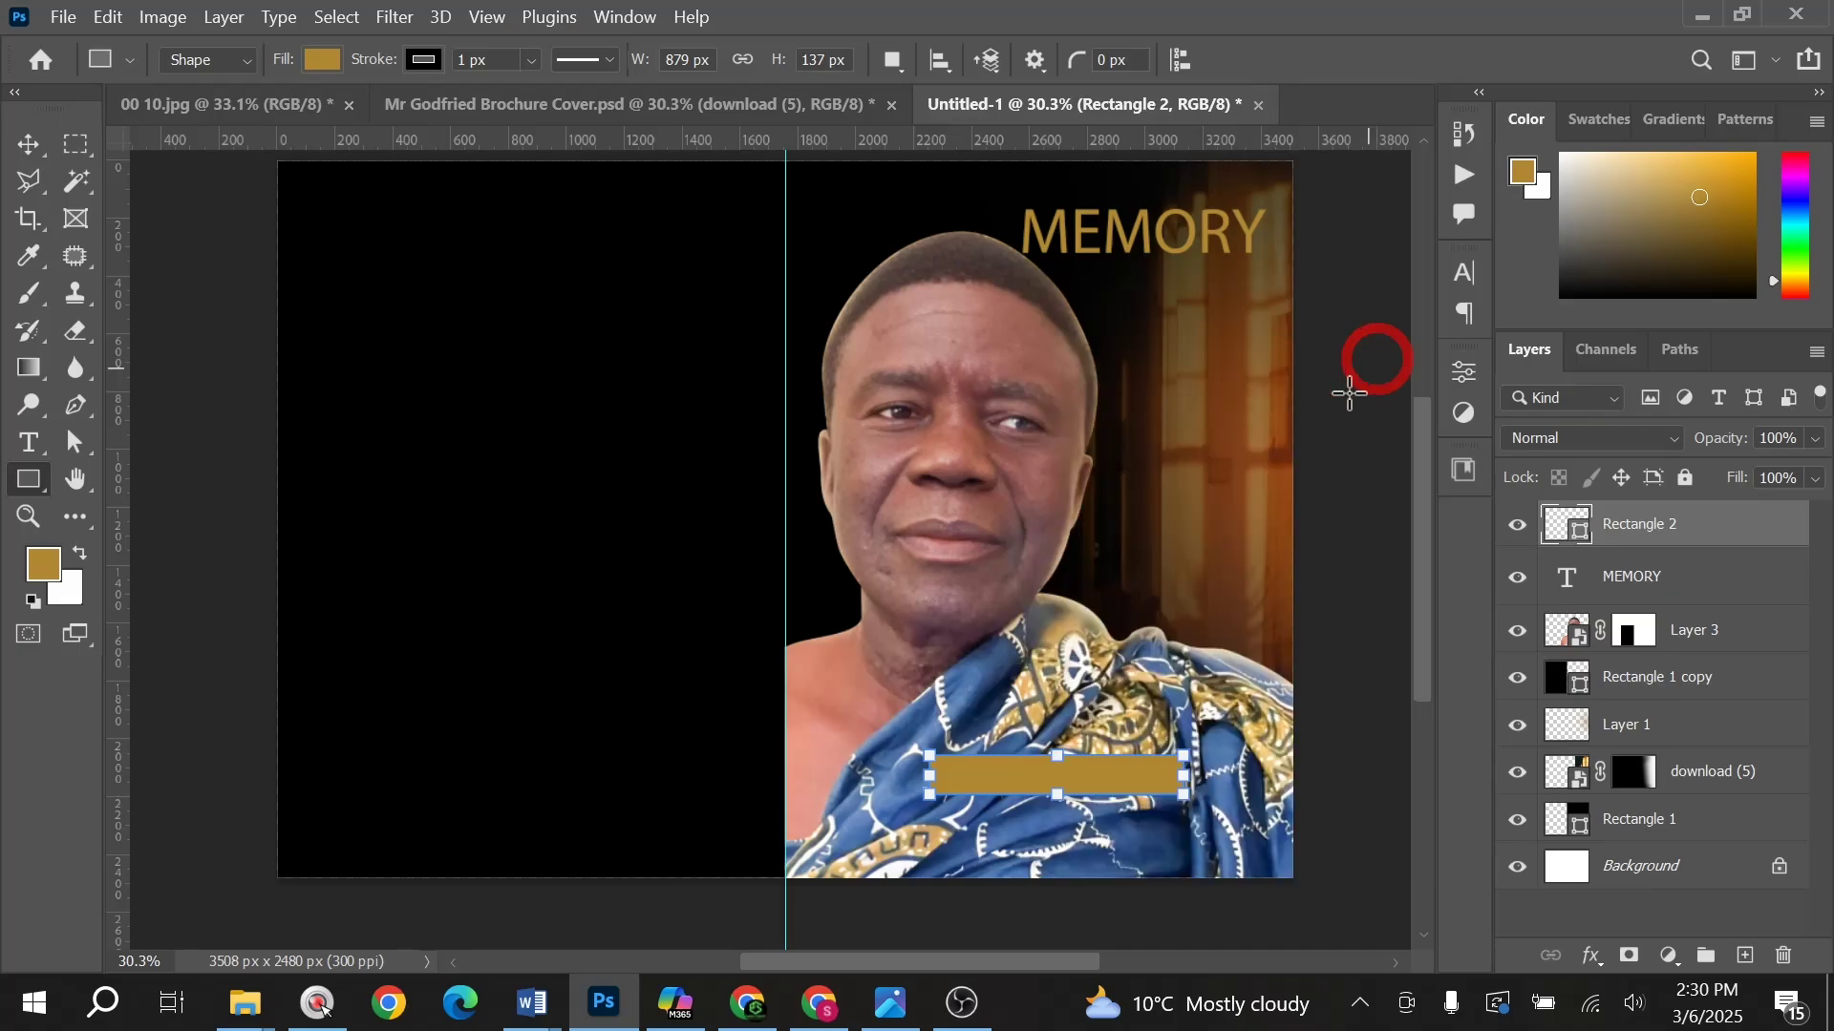
scroll(654, 459, "down", 1)
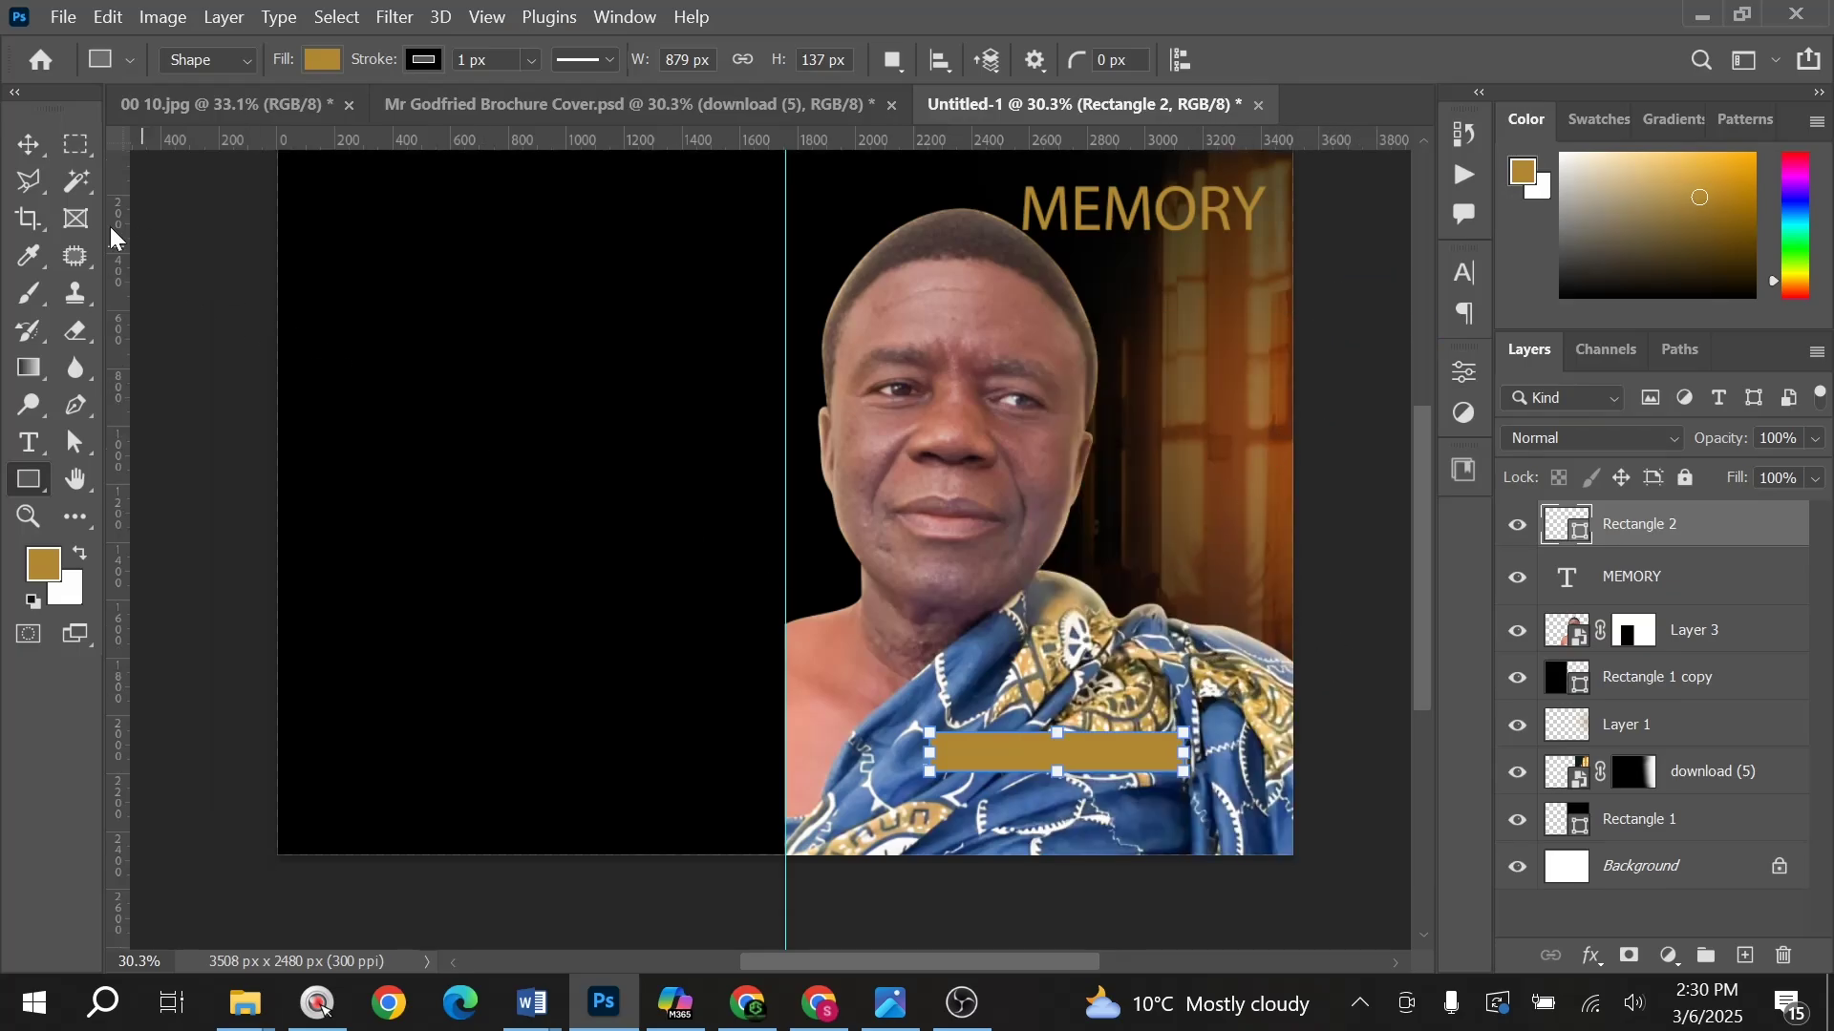
Step: Remove the stroke from the gold rectangle and set the Rectangle tool to no stroke for new shapes
left_click(424, 61)
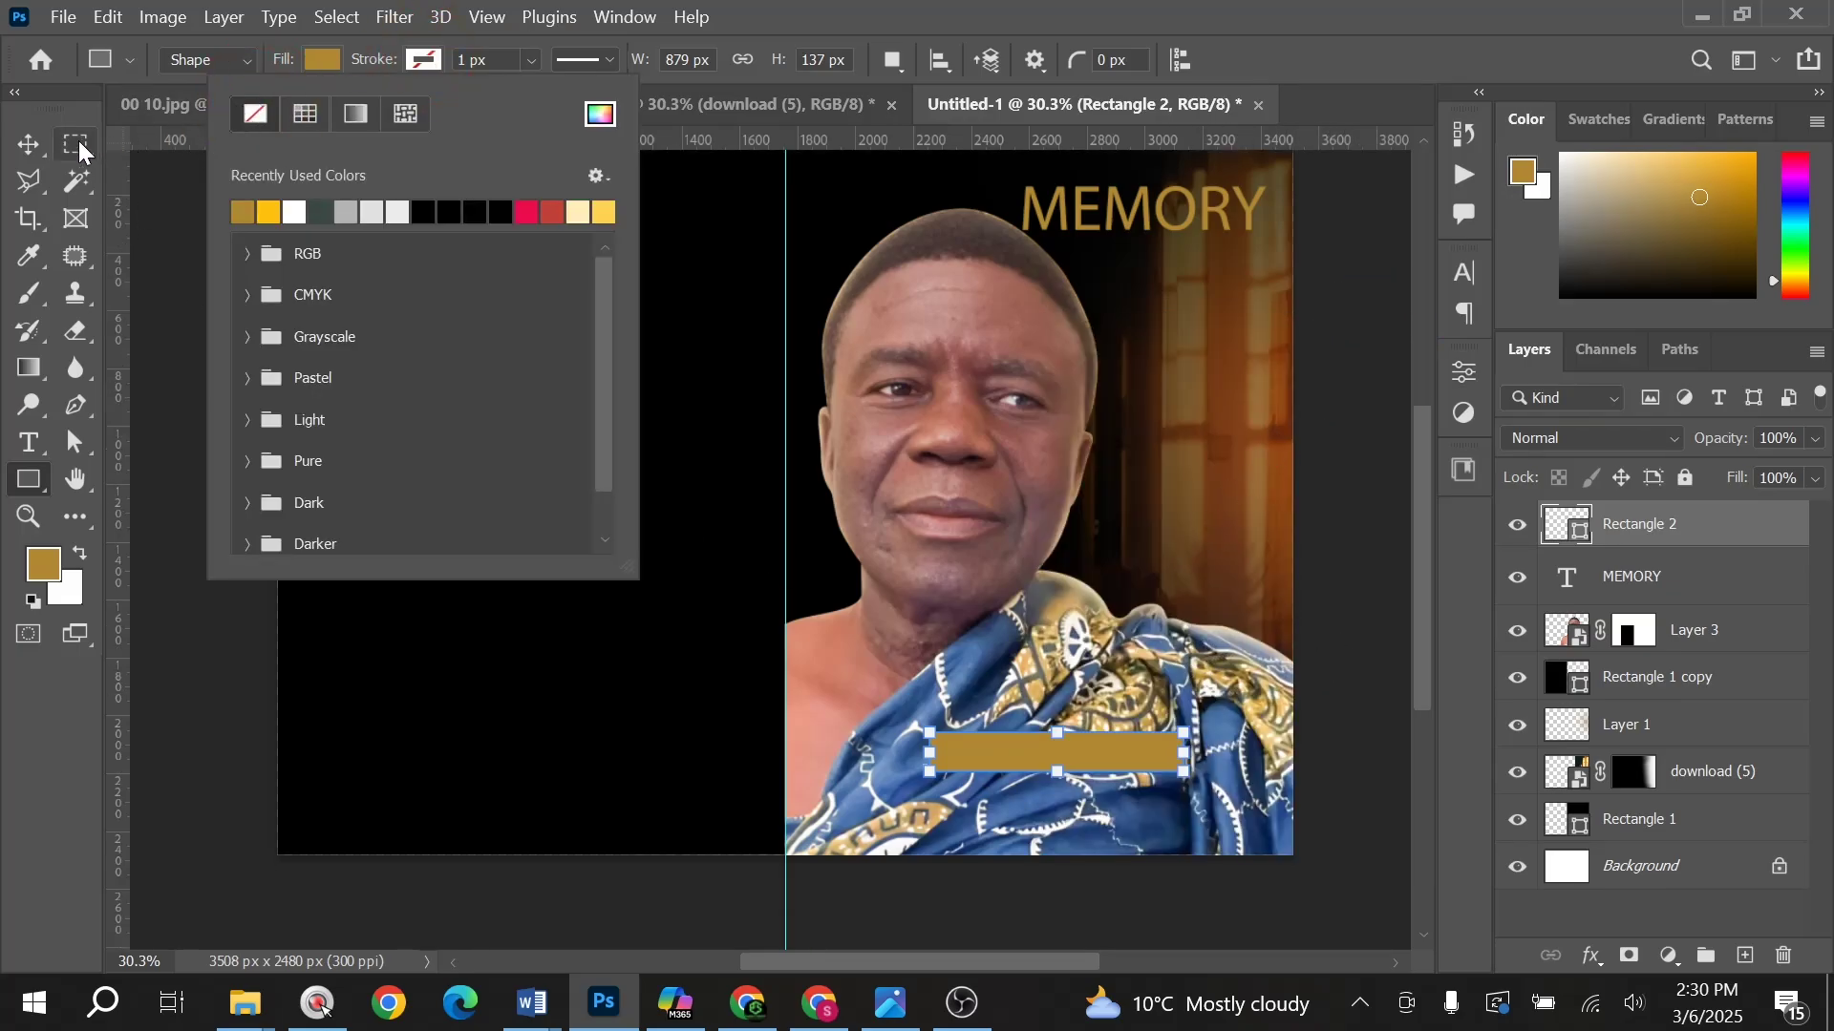
left_click(29, 138)
left_click(251, 305)
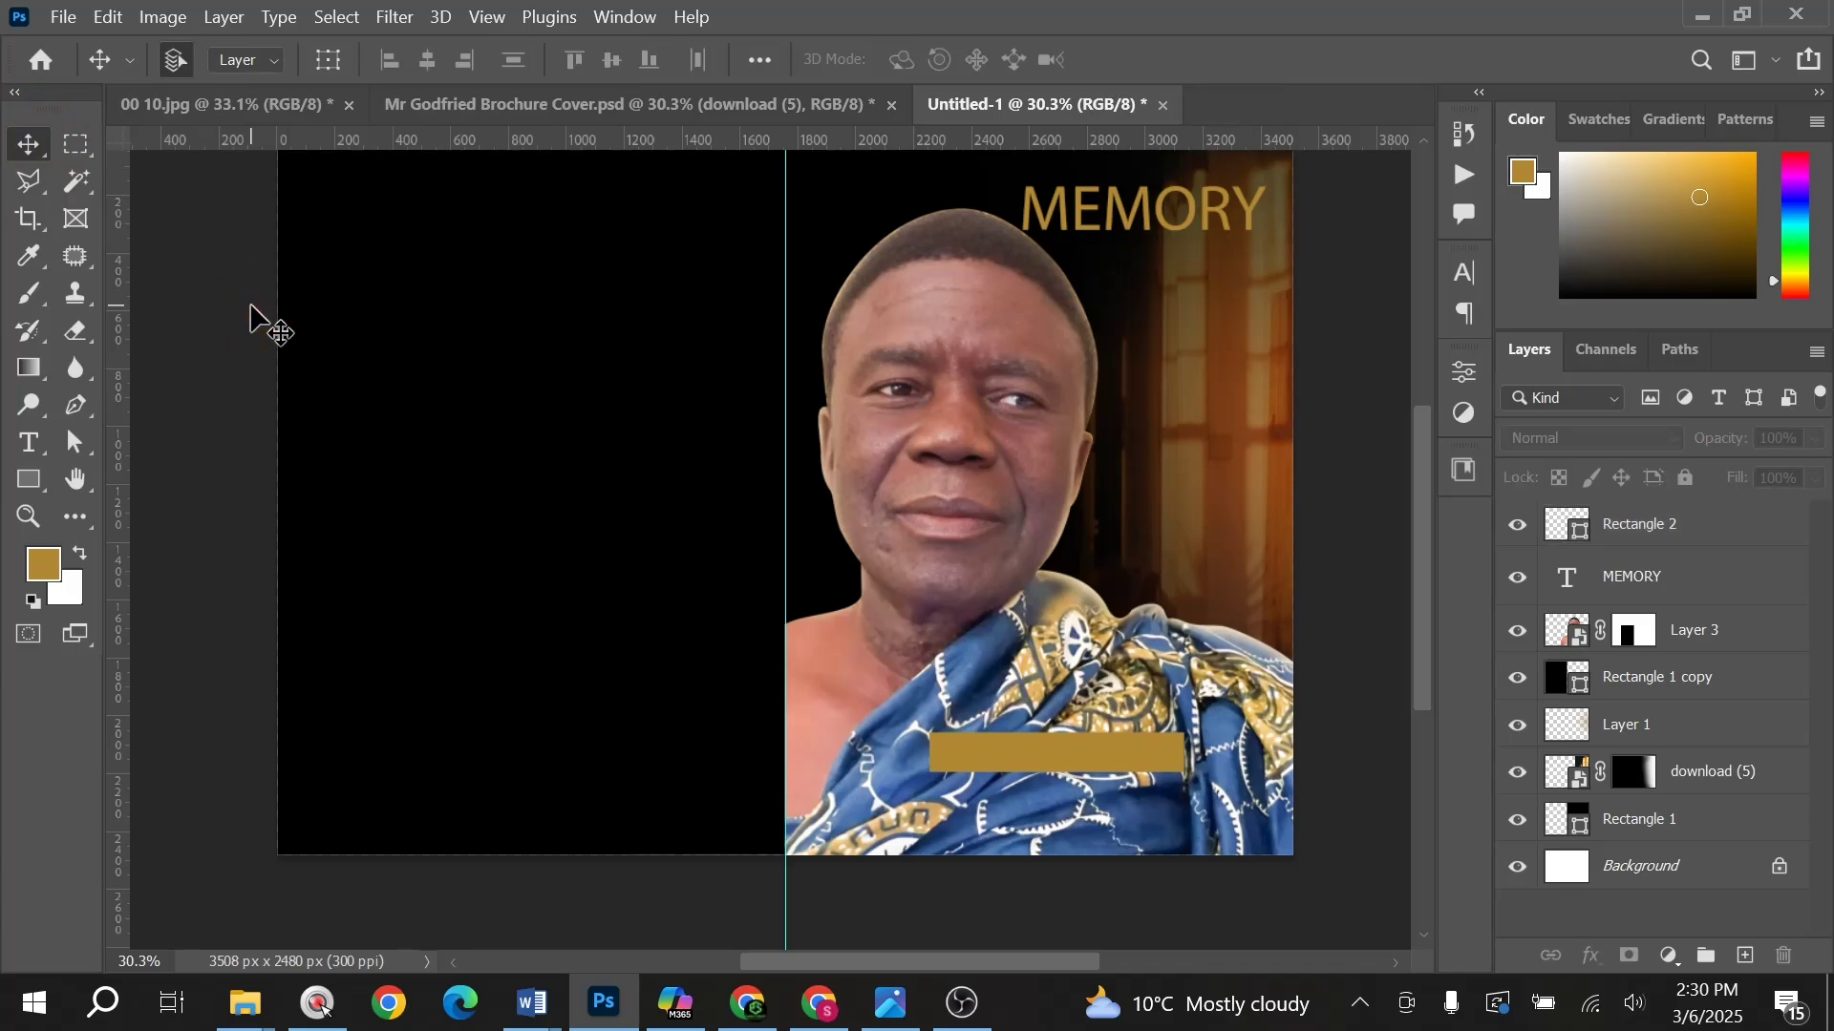
key("u")
left_click(408, 59)
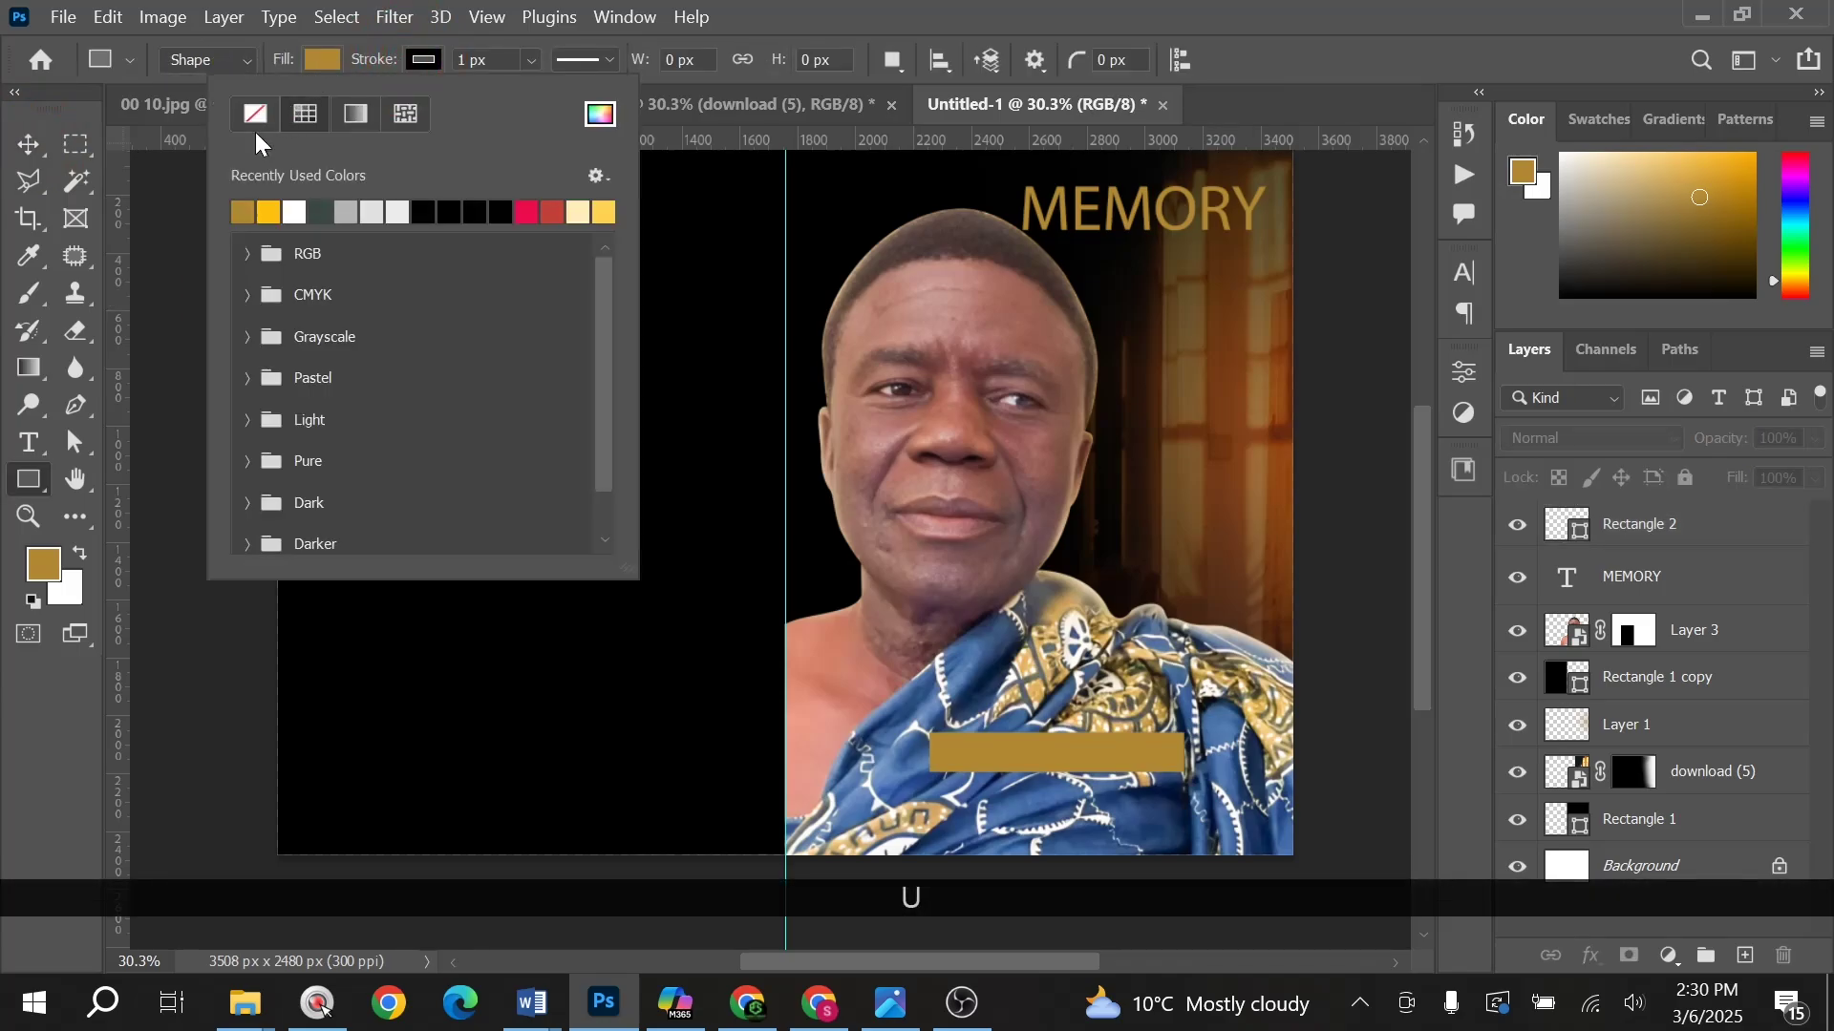
left_click(256, 116)
left_click(27, 482)
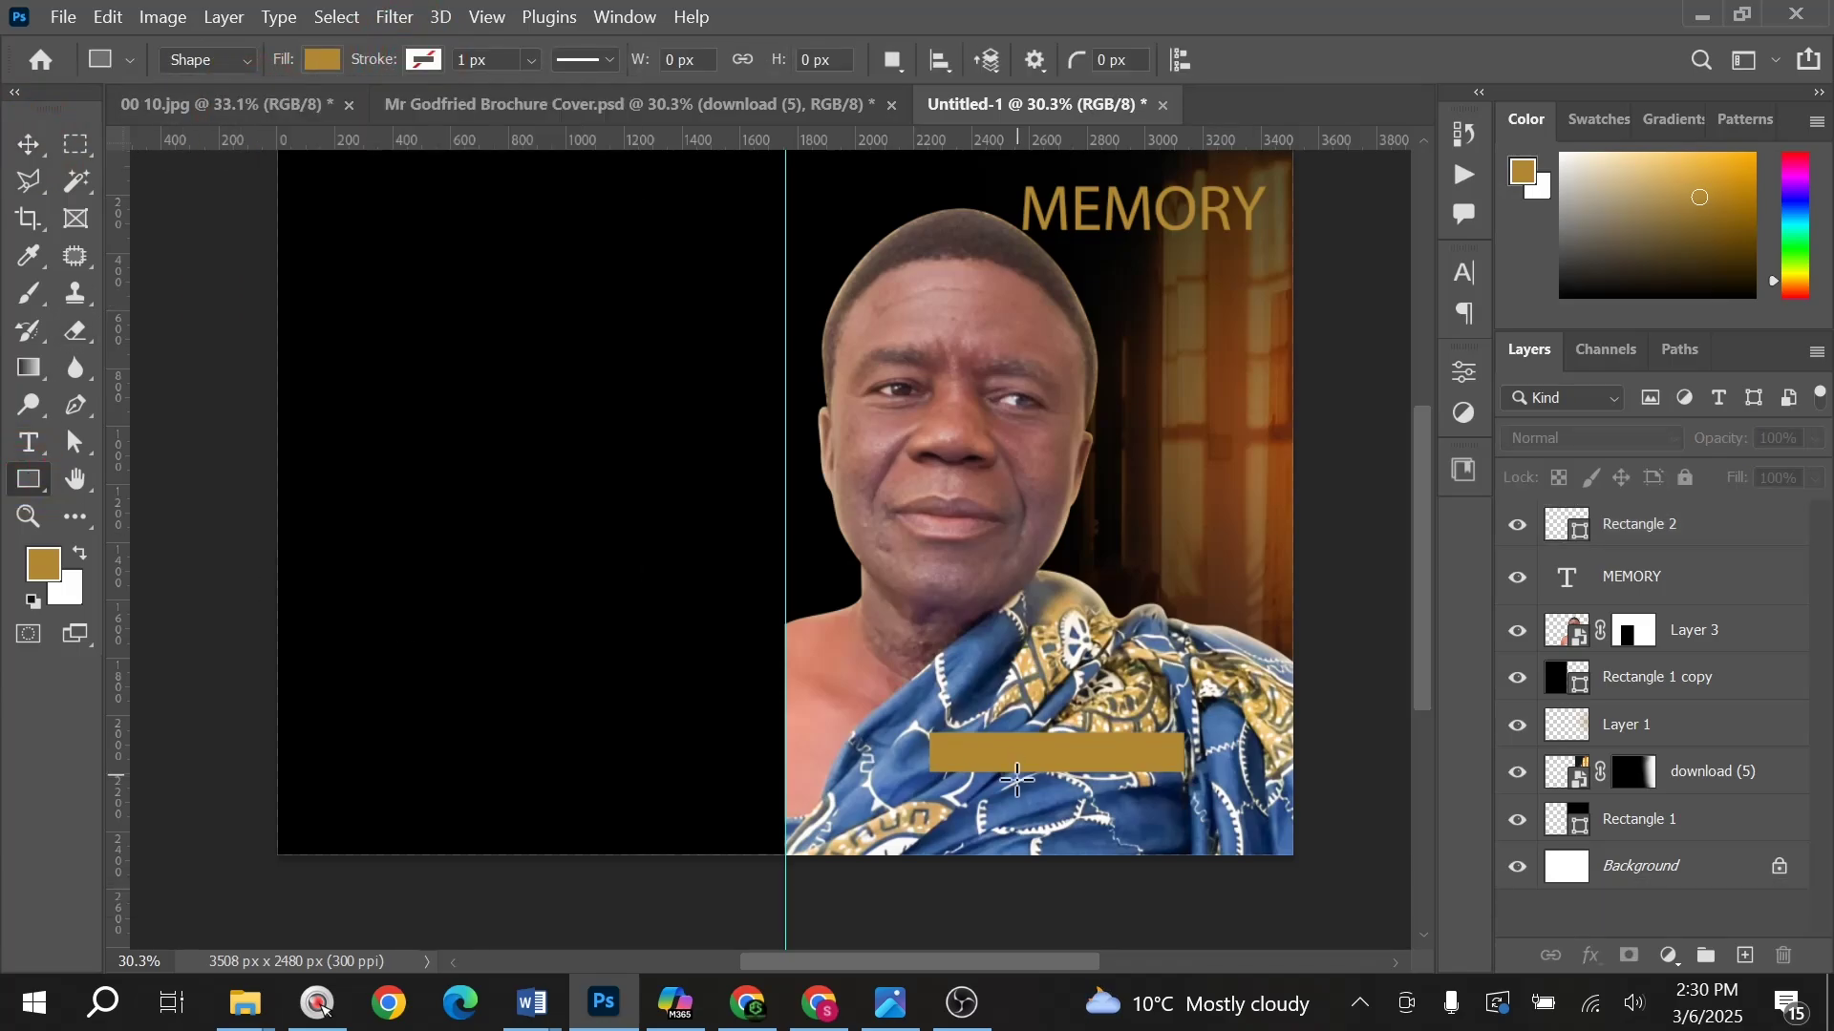
scroll(1229, 831, "up", 5)
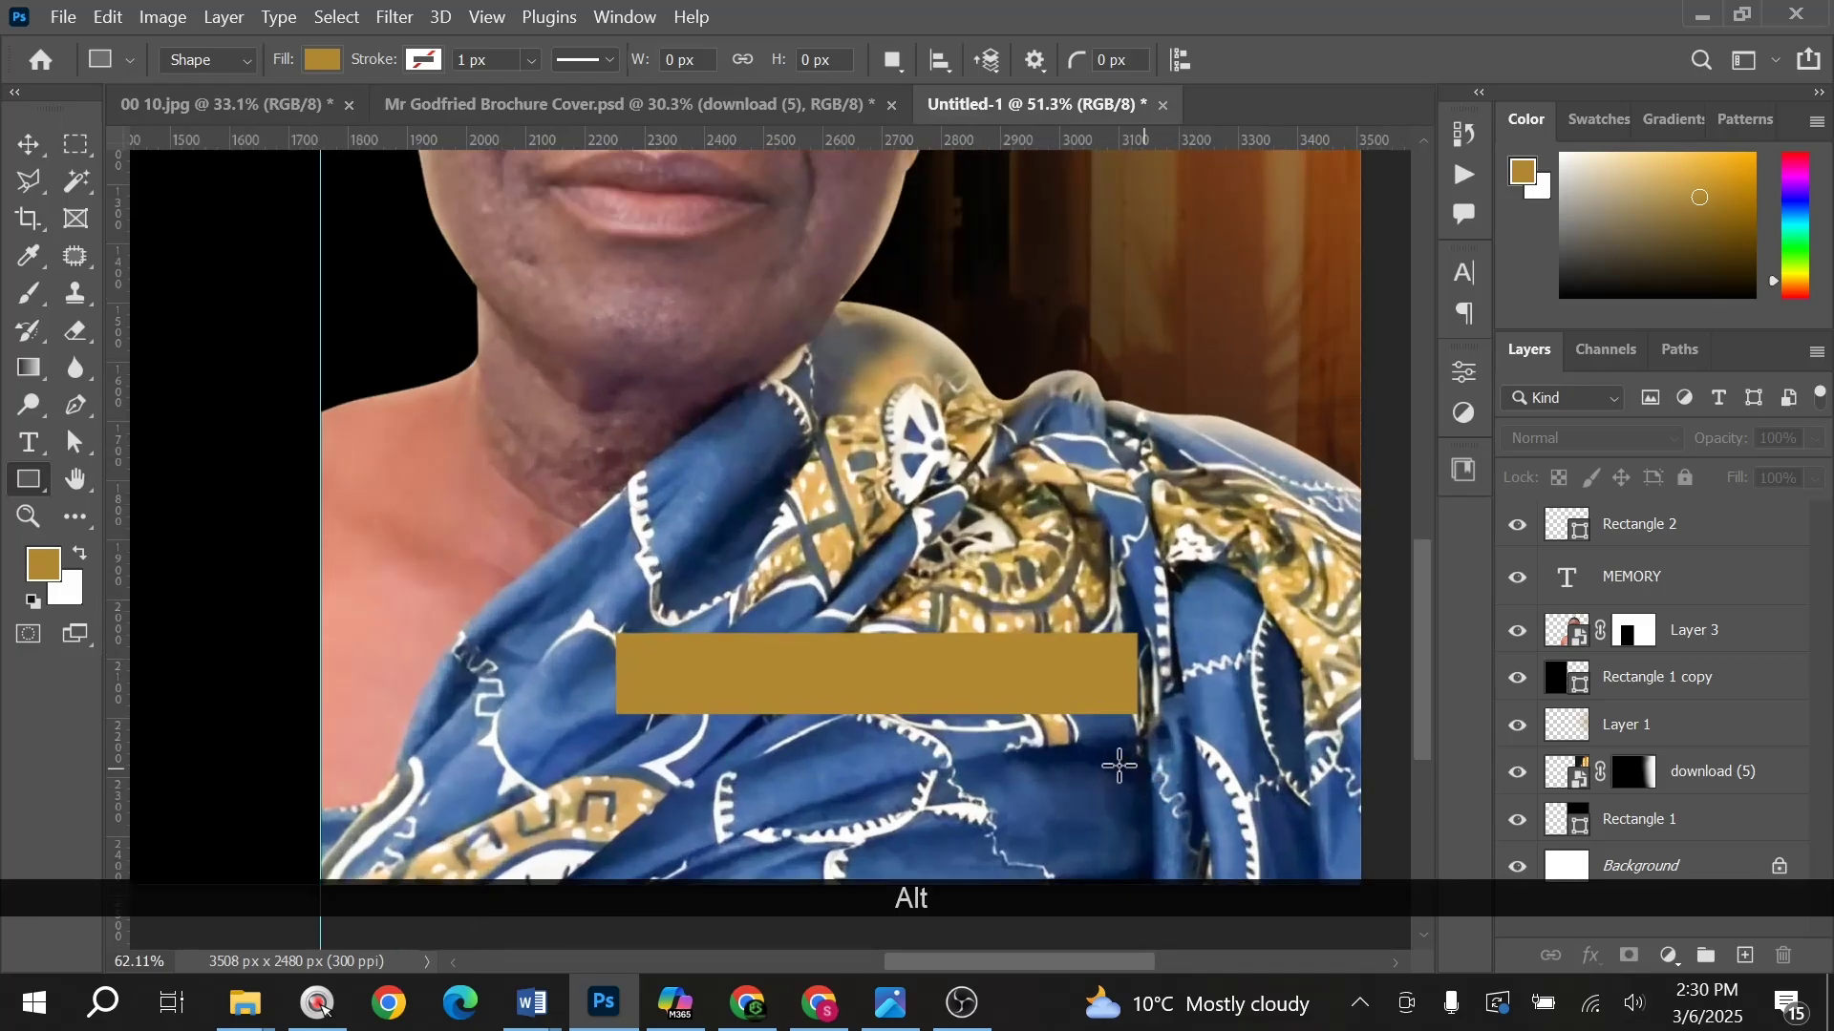
key("v")
left_click_drag(933, 683, 932, 793)
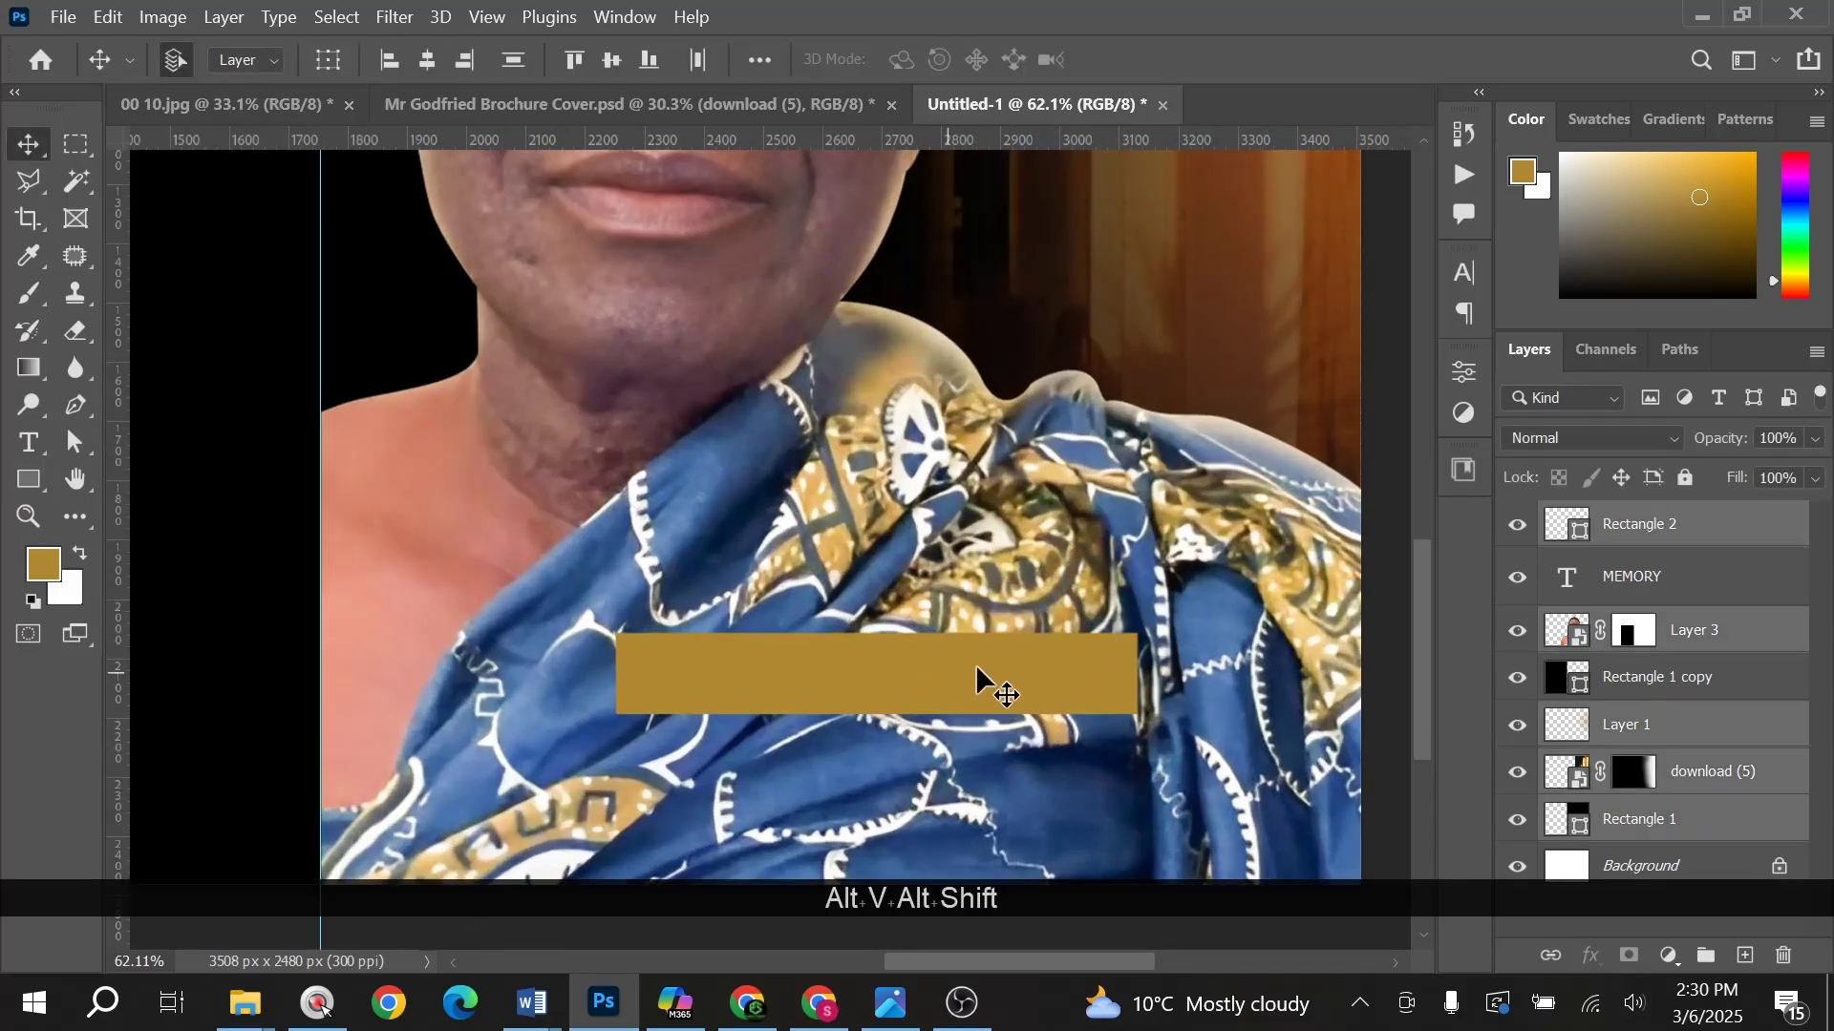
left_click(254, 483)
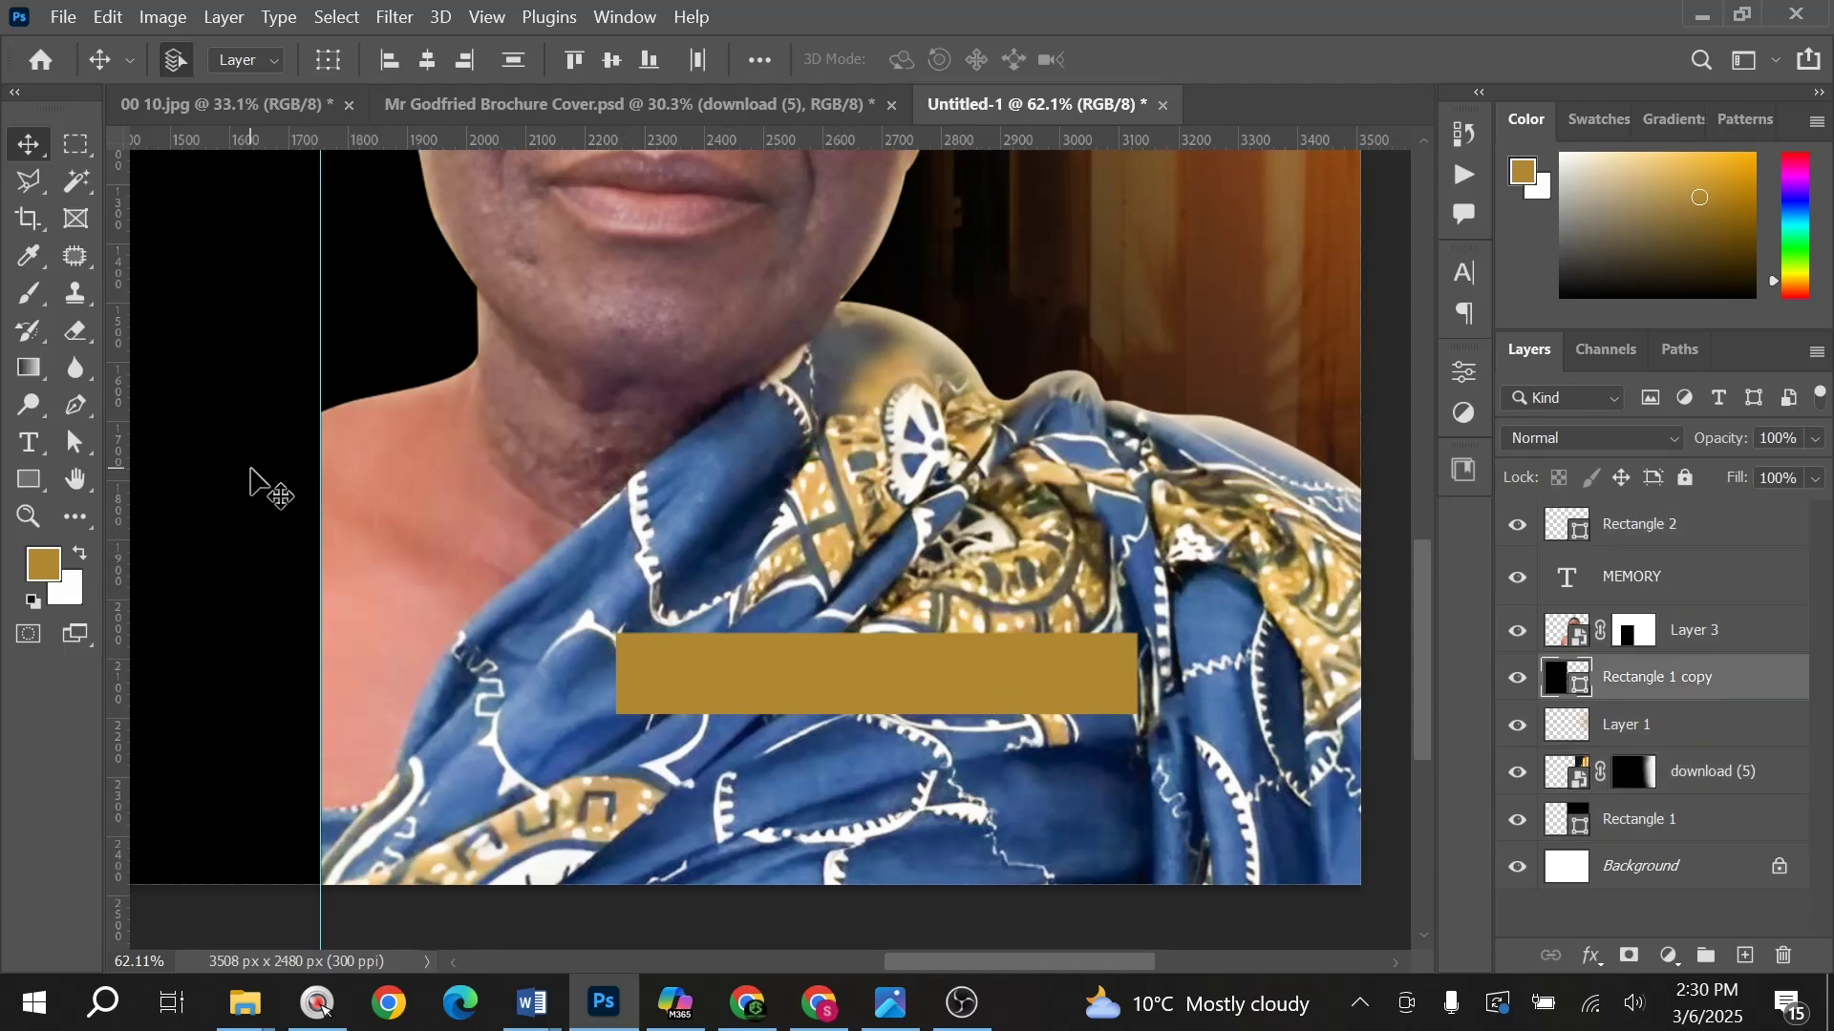
left_click(704, 667)
left_click_drag(890, 678, 903, 751)
key("ctrl+alt+shift+z")
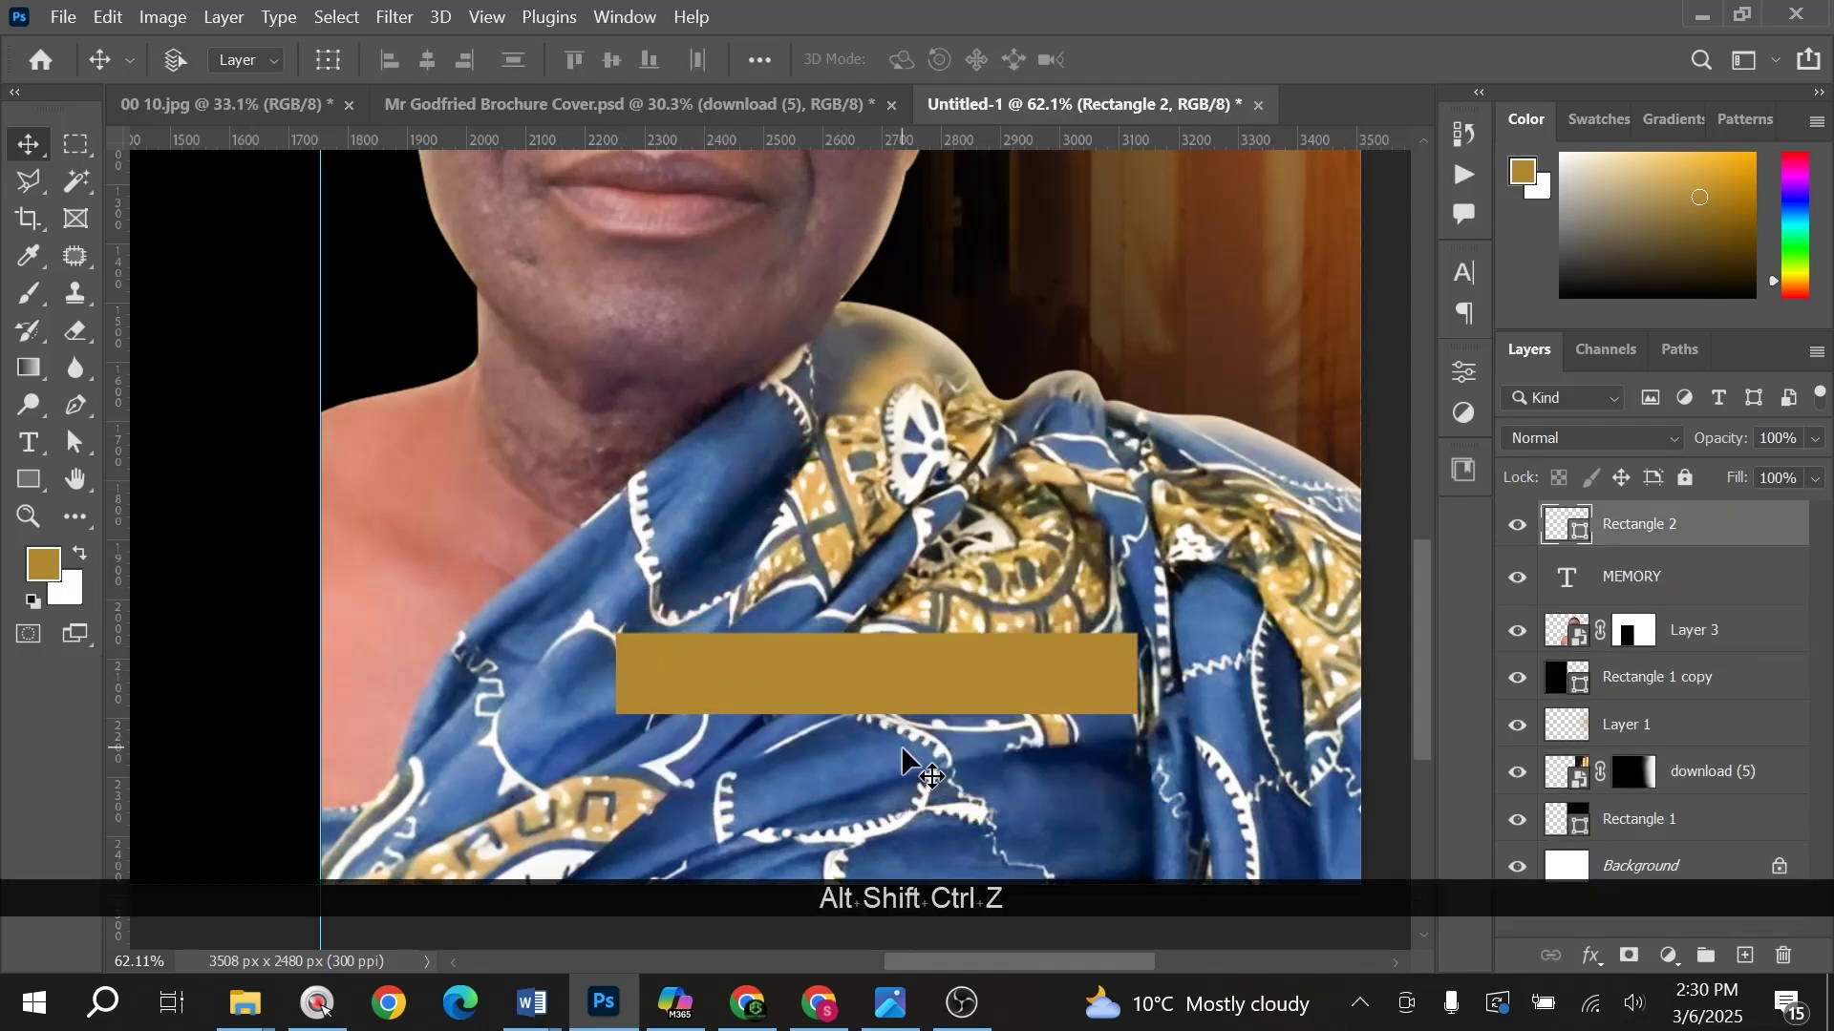
Step: Duplicate the gold rectangle straight down so the copy sits flush against the lower edge of the original
key("ctrl")
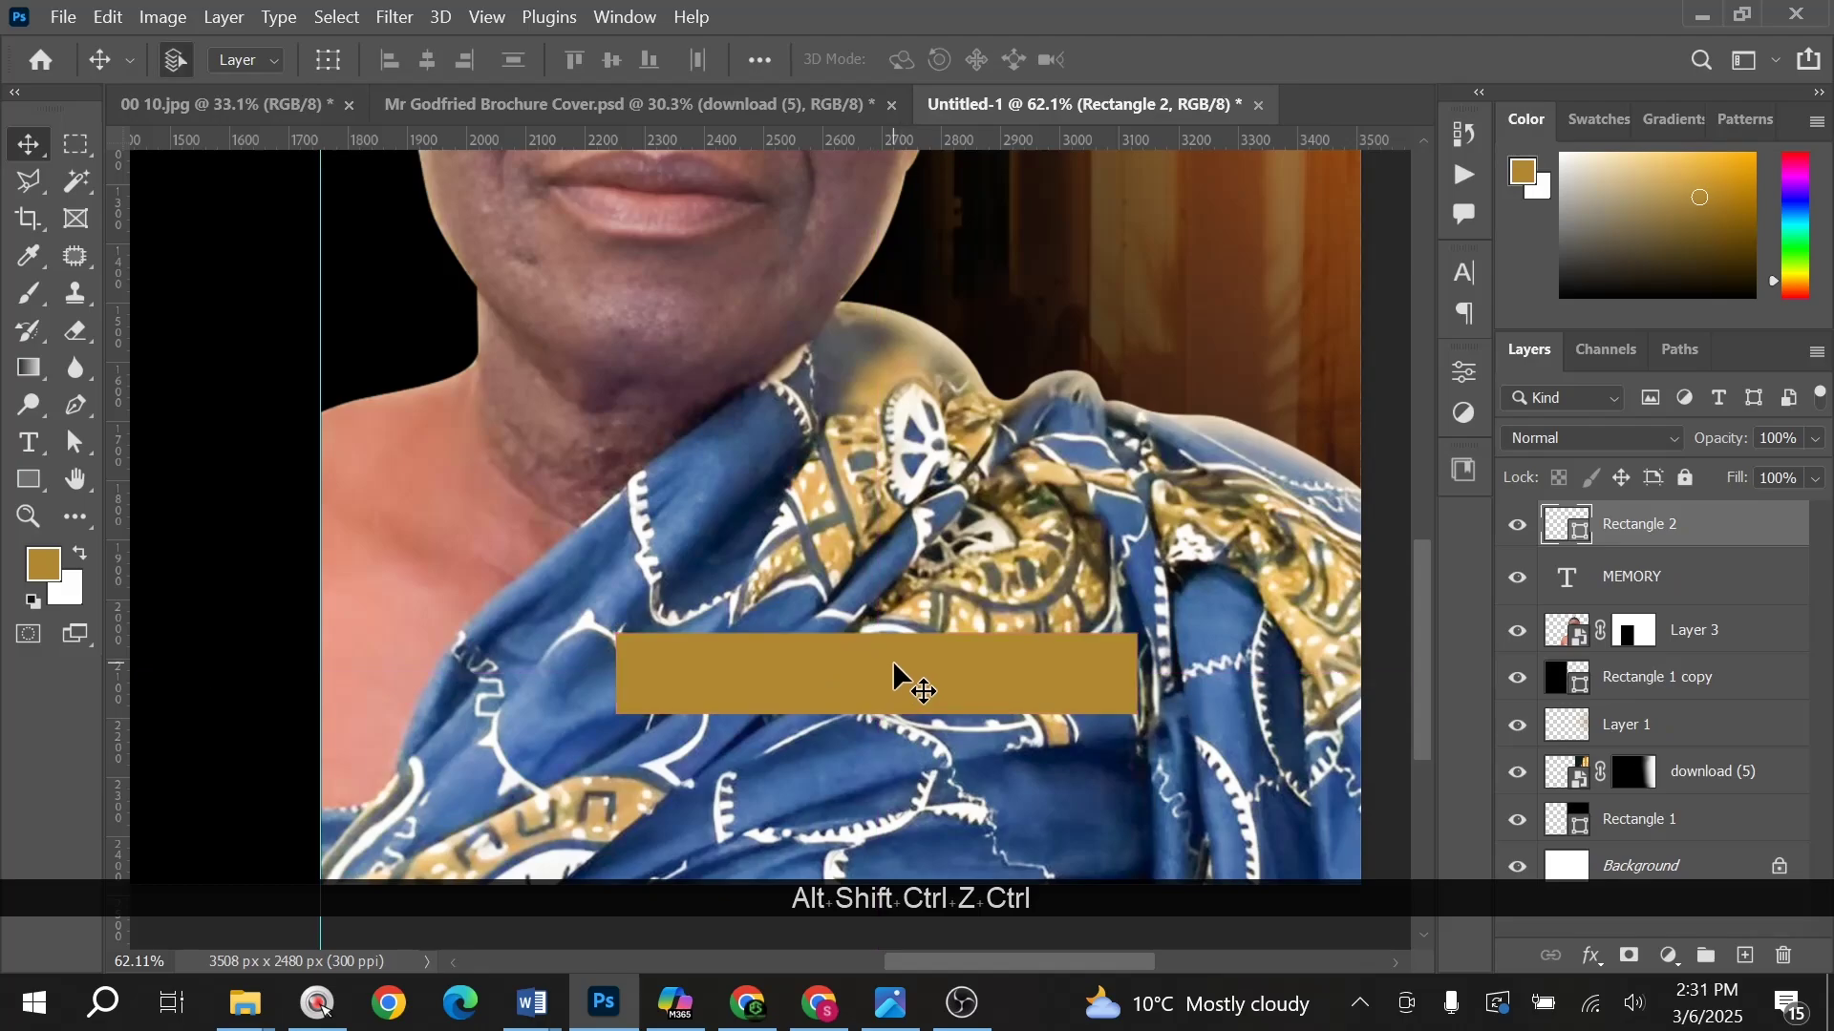
key("alt")
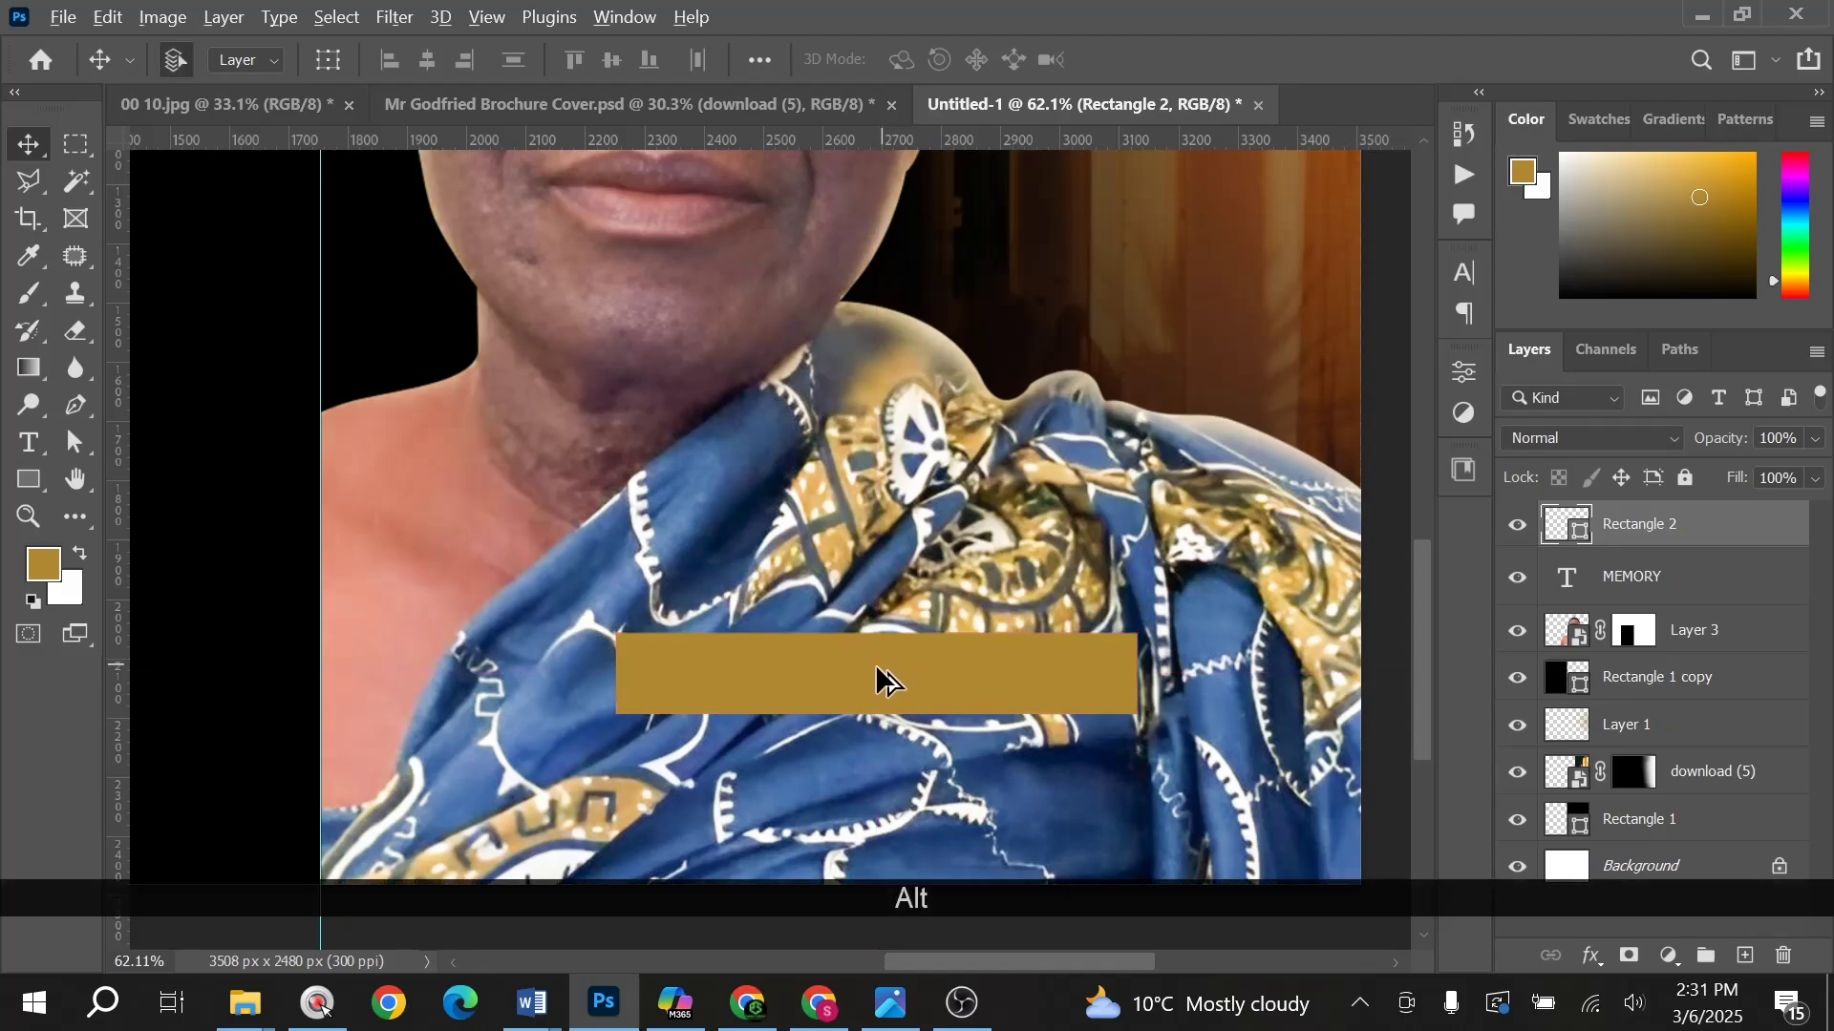
key("shift")
mouse_move(880, 725)
left_mouse_down()
mouse_move(876, 775)
mouse_move(879, 748)
left_mouse_up()
left_click(902, 777, "ctrl")
Step: Stretch the lower rectangle copy downward to a height of about 174 px, keeping its width
key("ctrl+t")
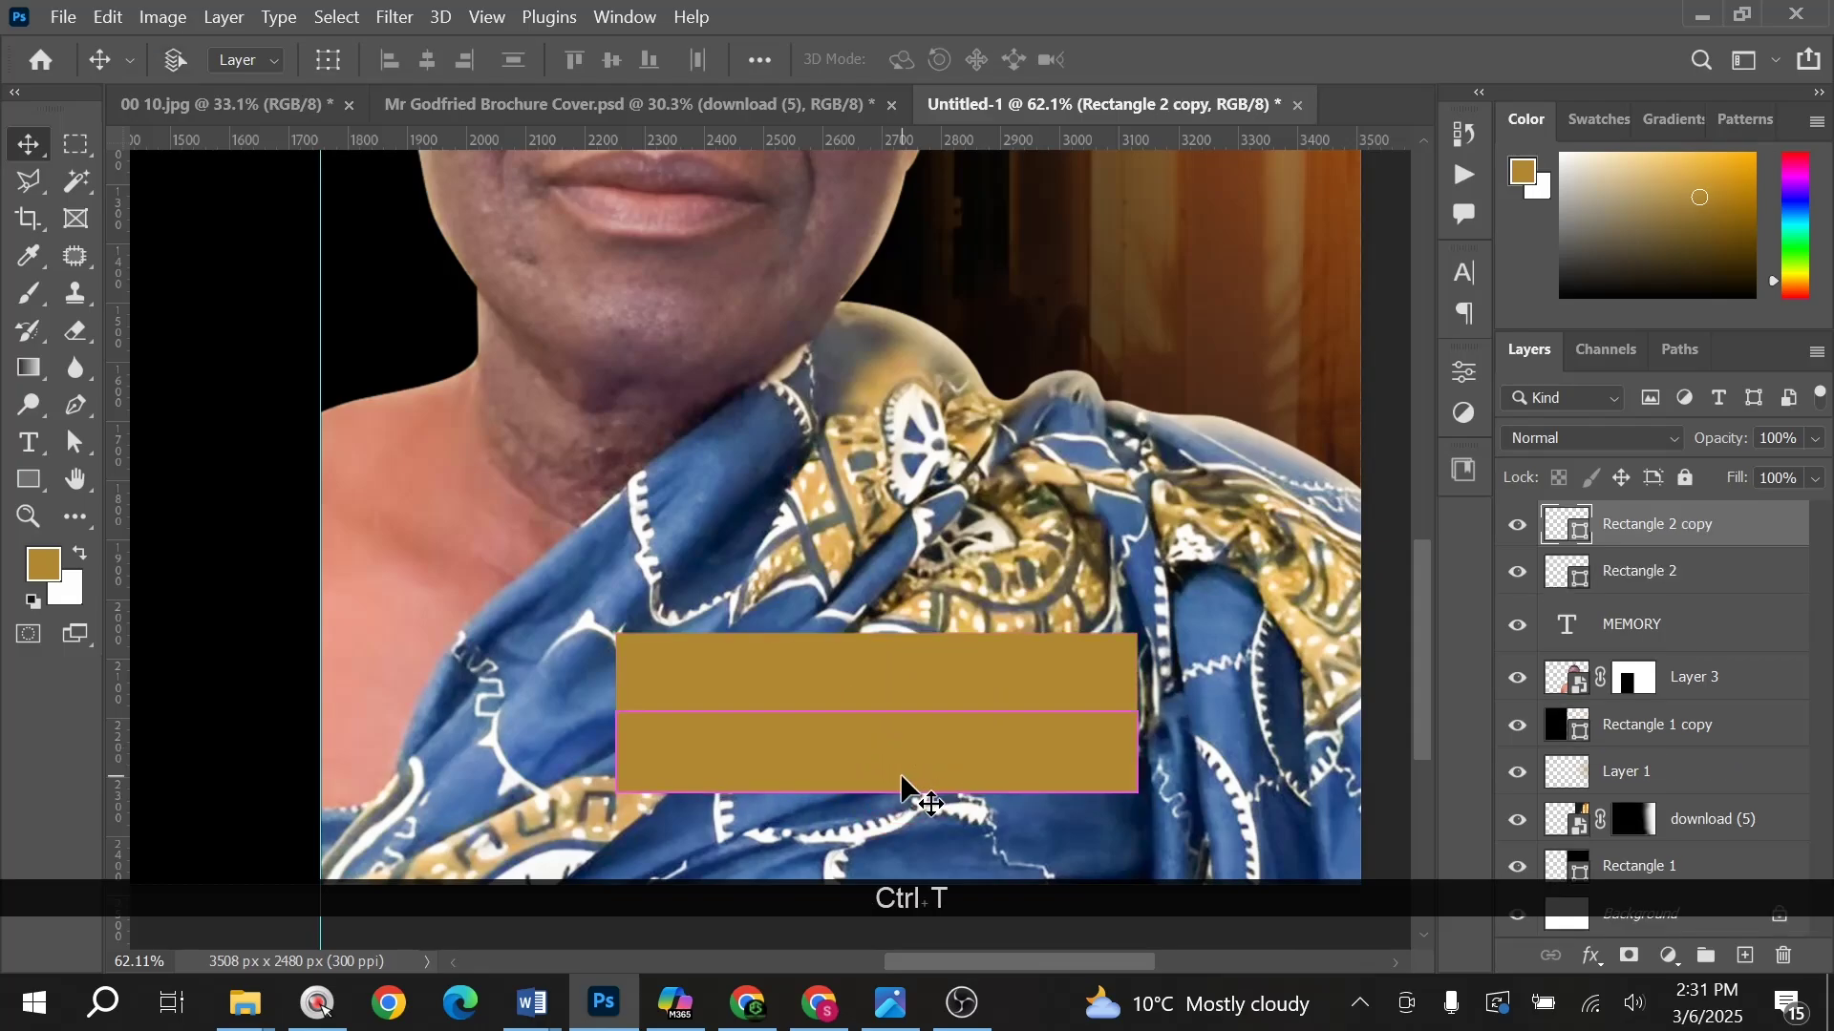
left_click_drag(878, 792, 878, 815)
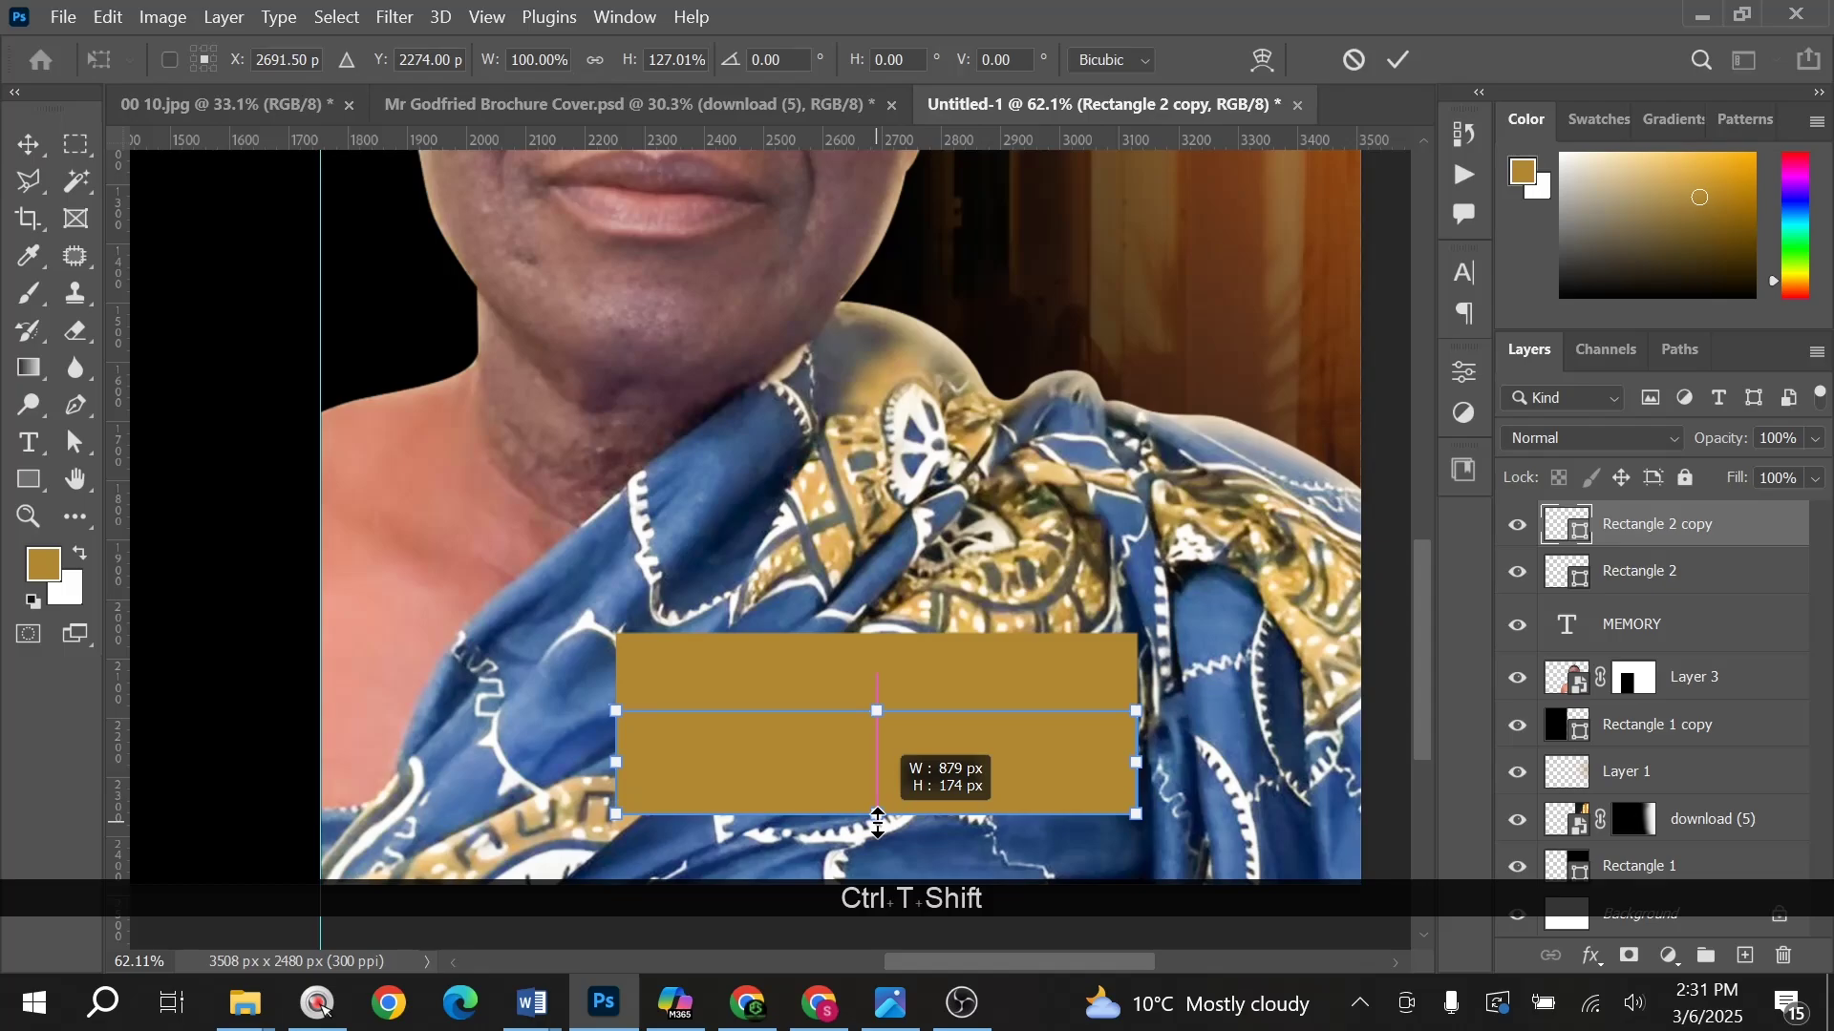
key("Return")
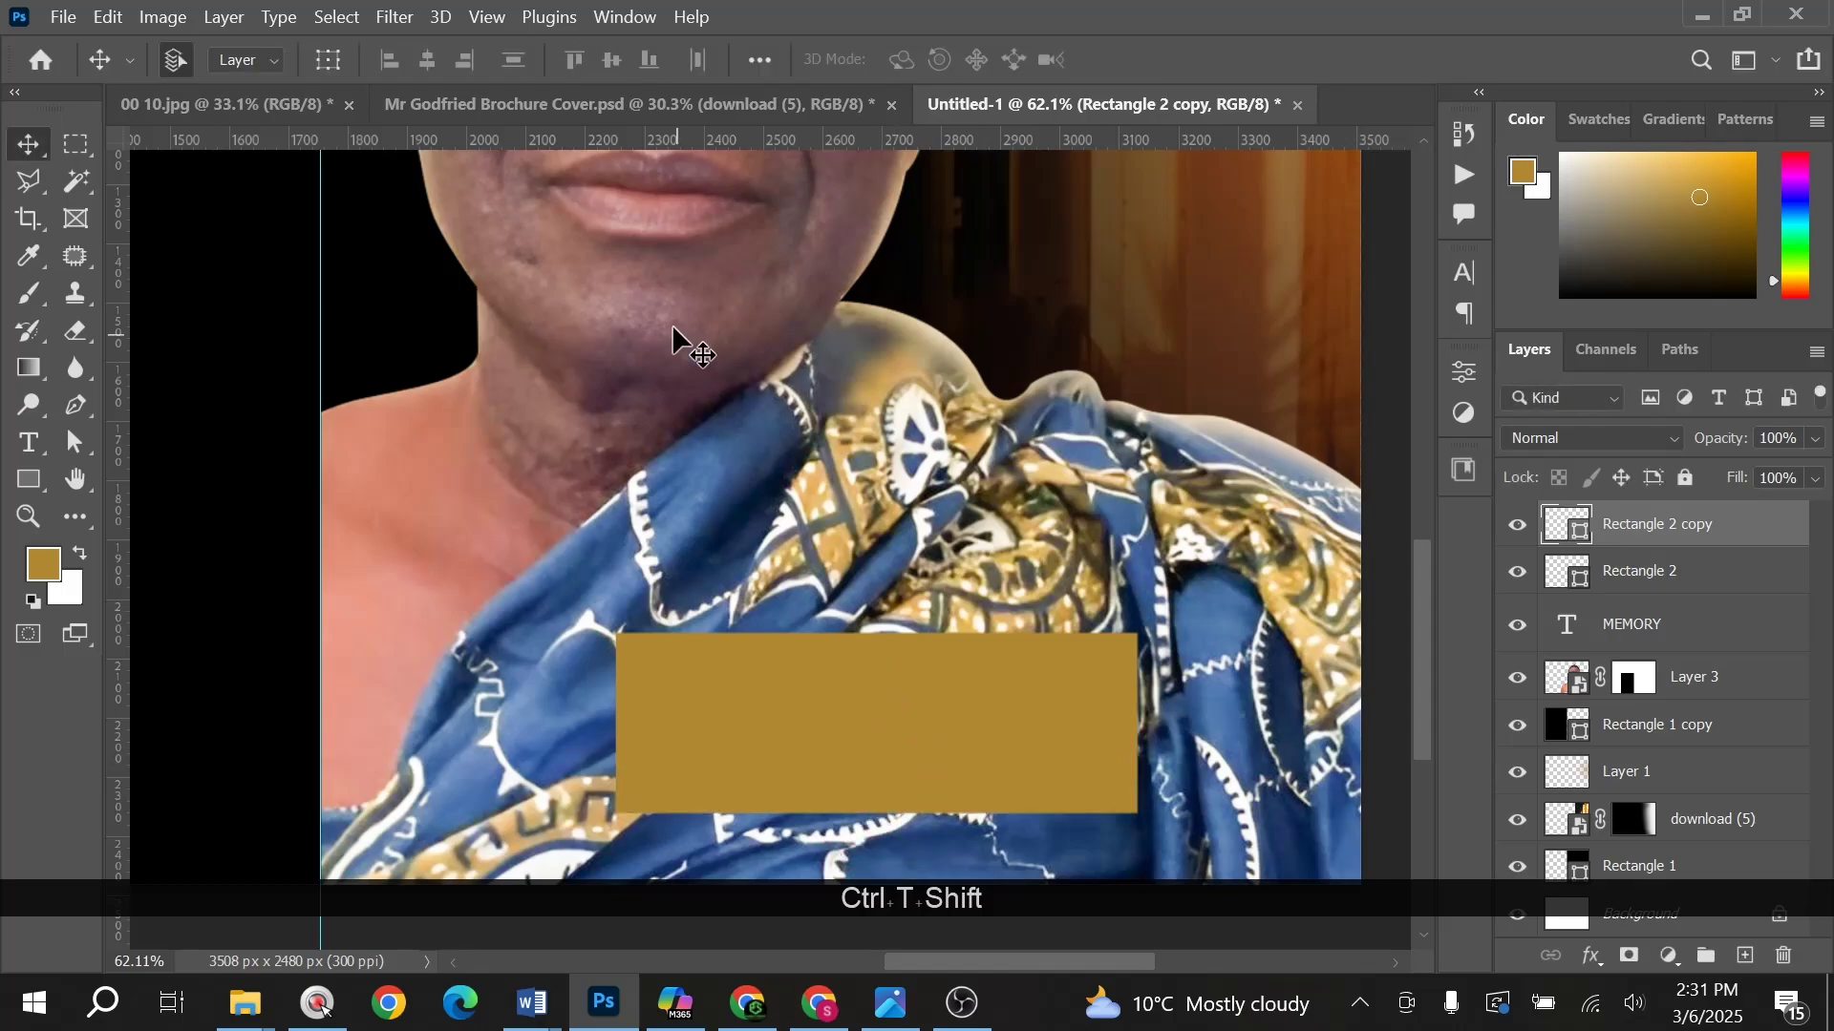
Step: Switch to the sample cover document and pick two dark brown shades from its name bar as the foreground and background colours
left_click(760, 111)
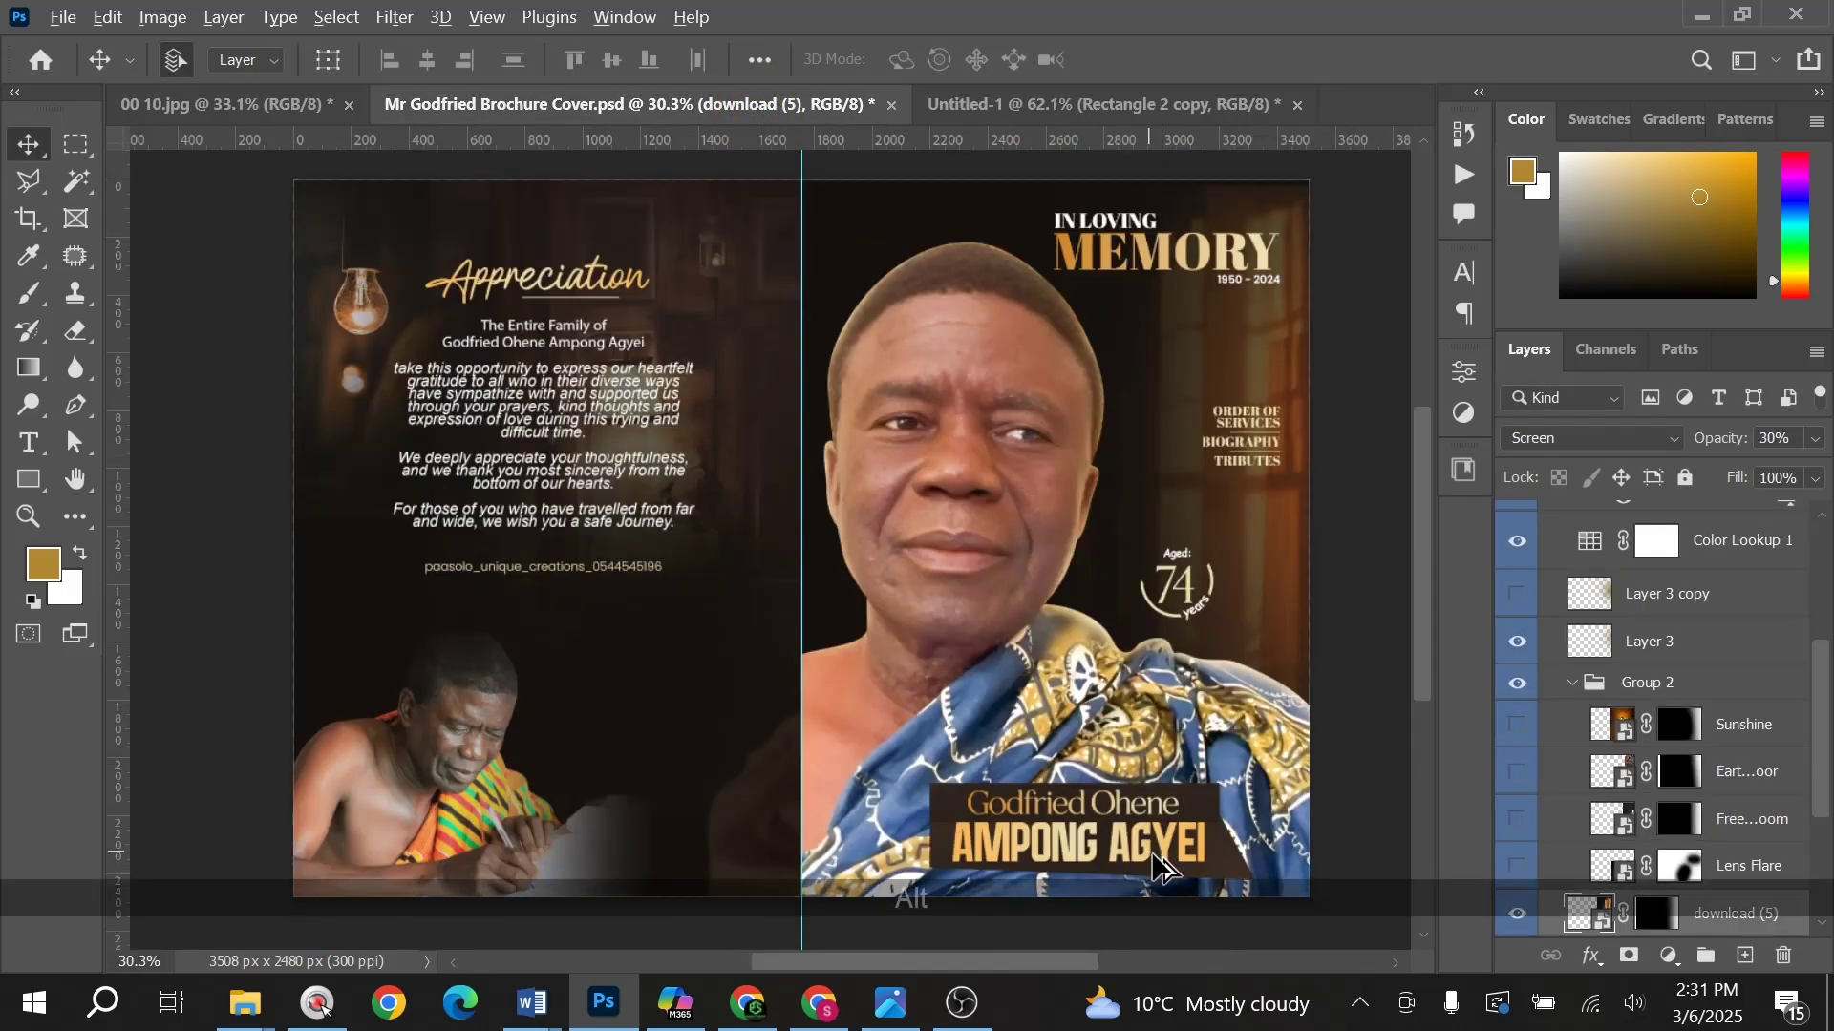
scroll(1227, 853, "up", 1)
scroll(1231, 840, "down", 1)
scroll(1236, 821, "up", 2)
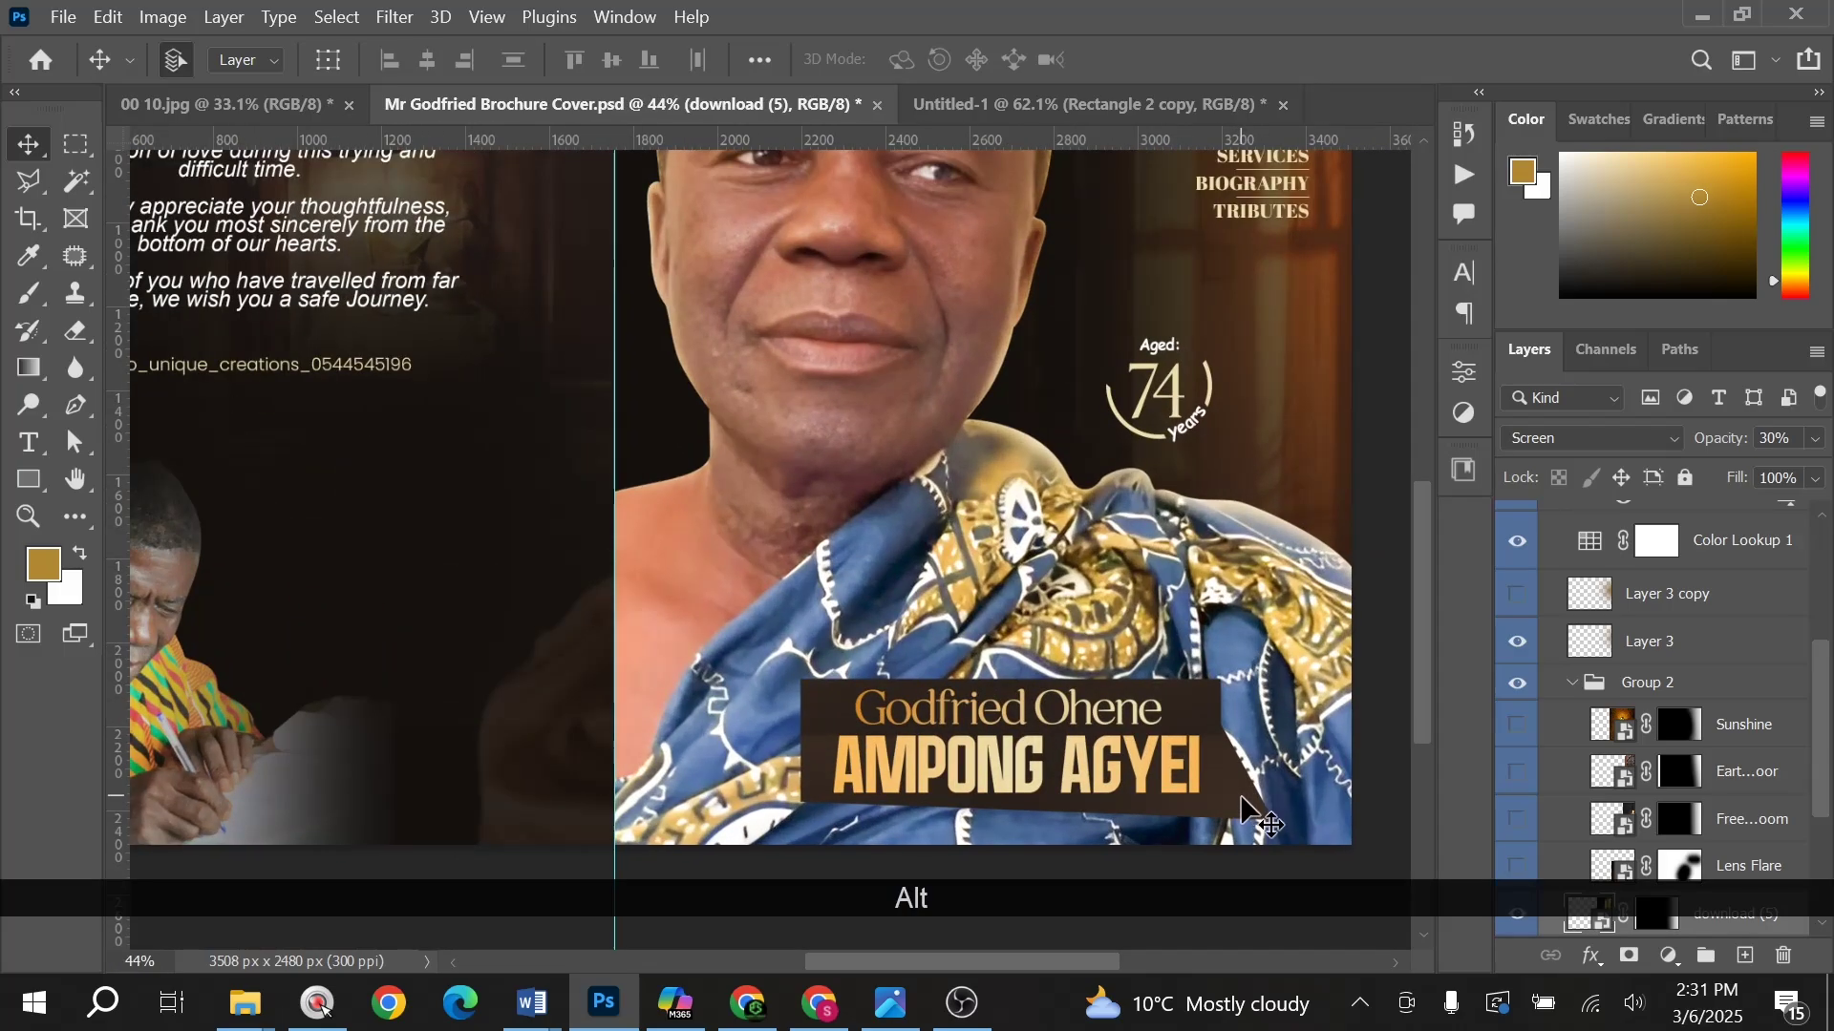
left_click(1233, 788)
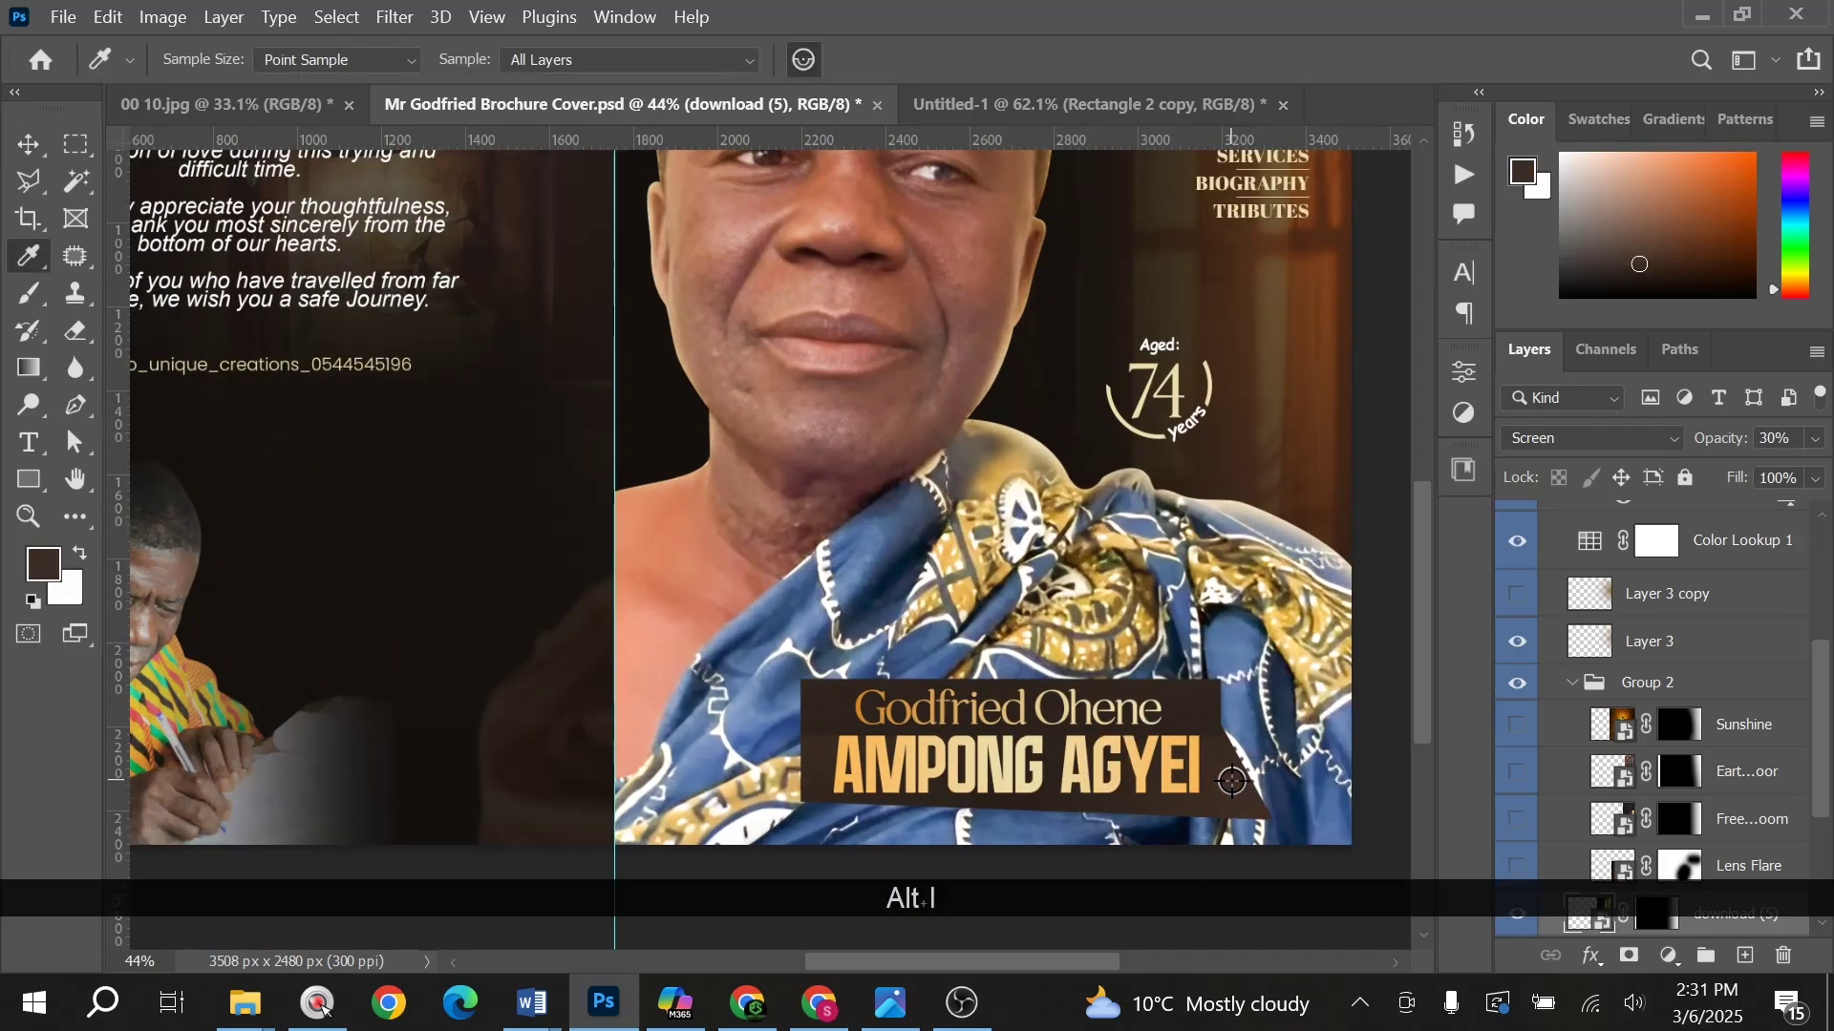
key("x")
left_click(1195, 699)
key("v")
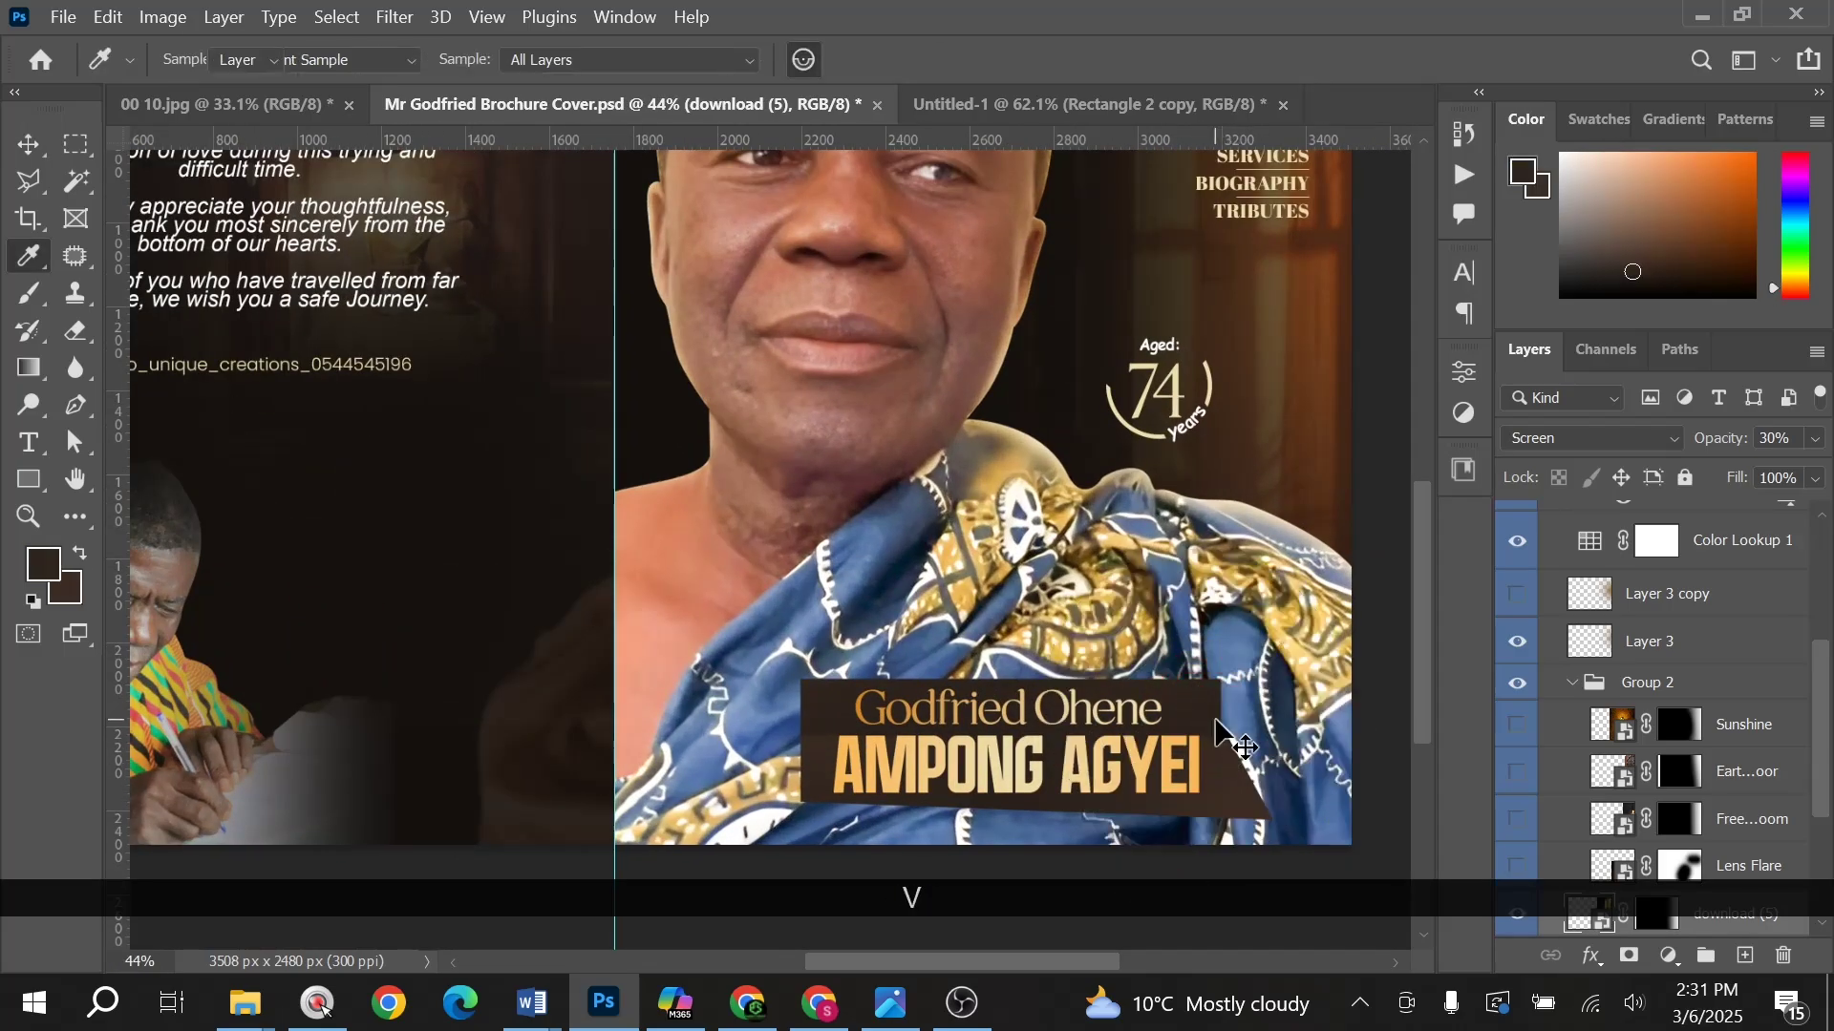
Step: Return to the Untitled-1 brochure document and recolour the lower rectangle with the sampled dark brown 3b2c23
key("ctrl+Tab")
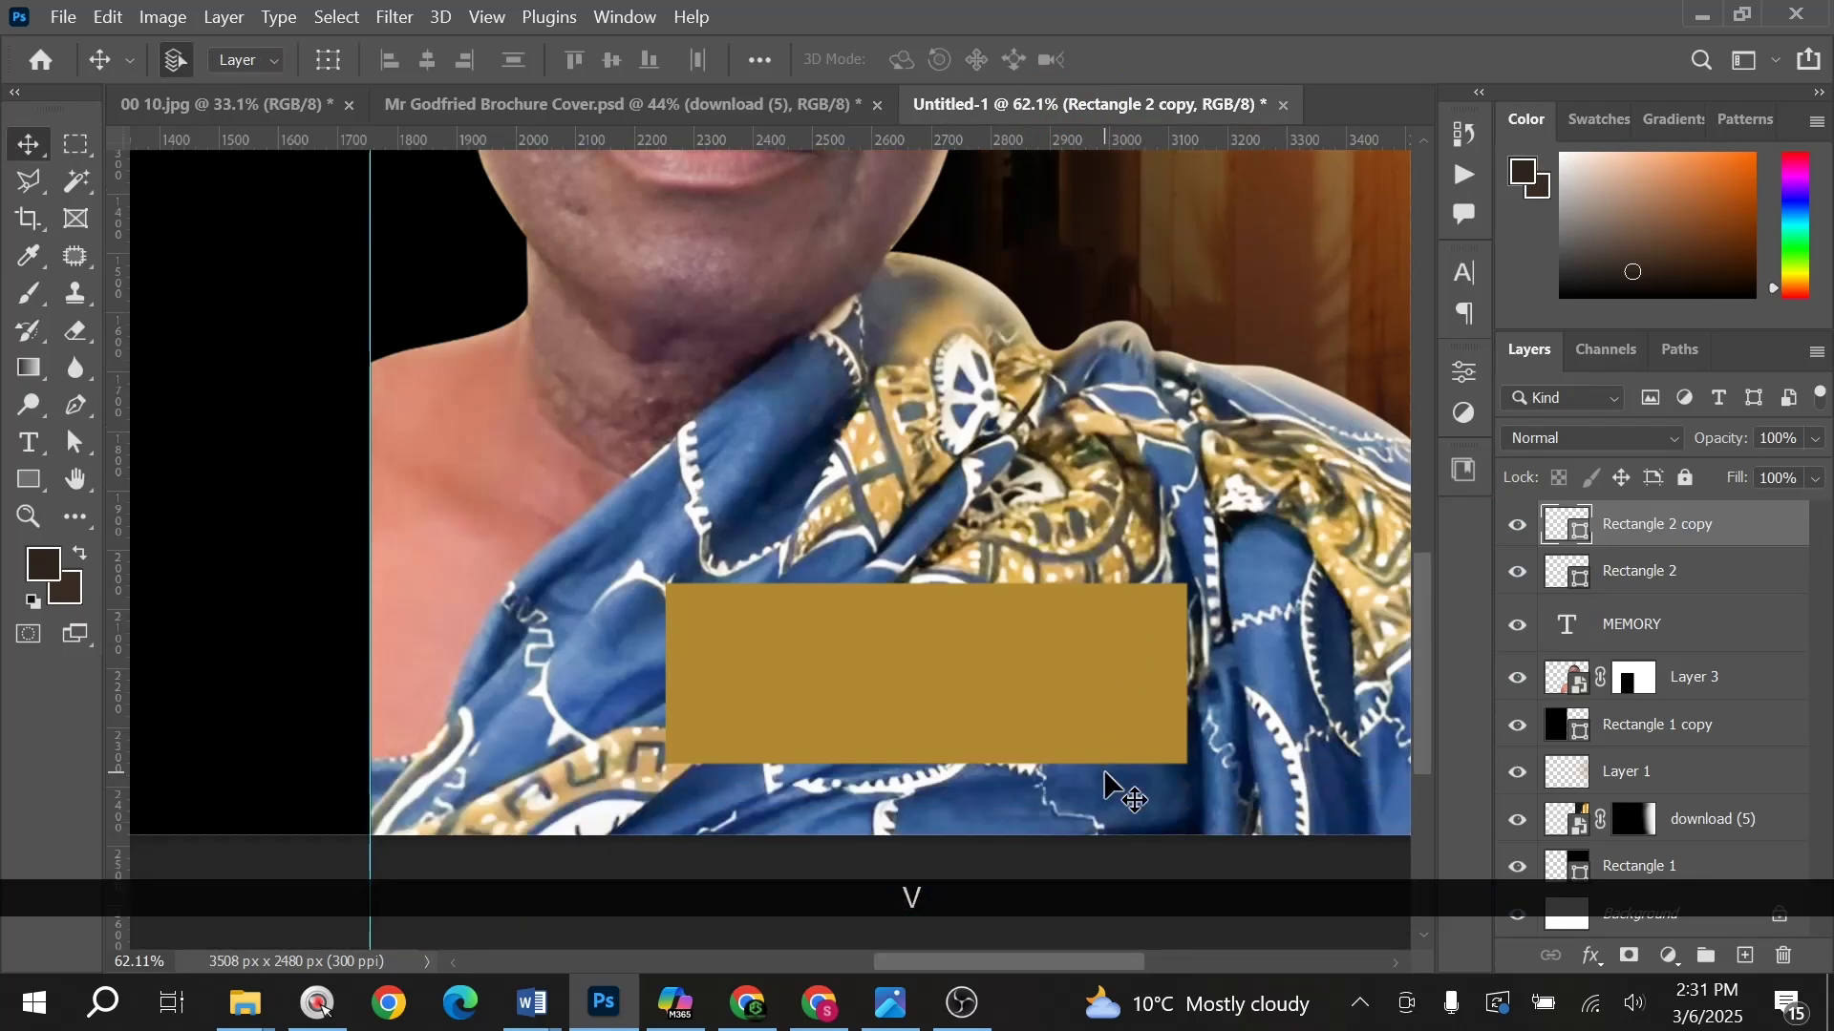
double_click(1588, 537)
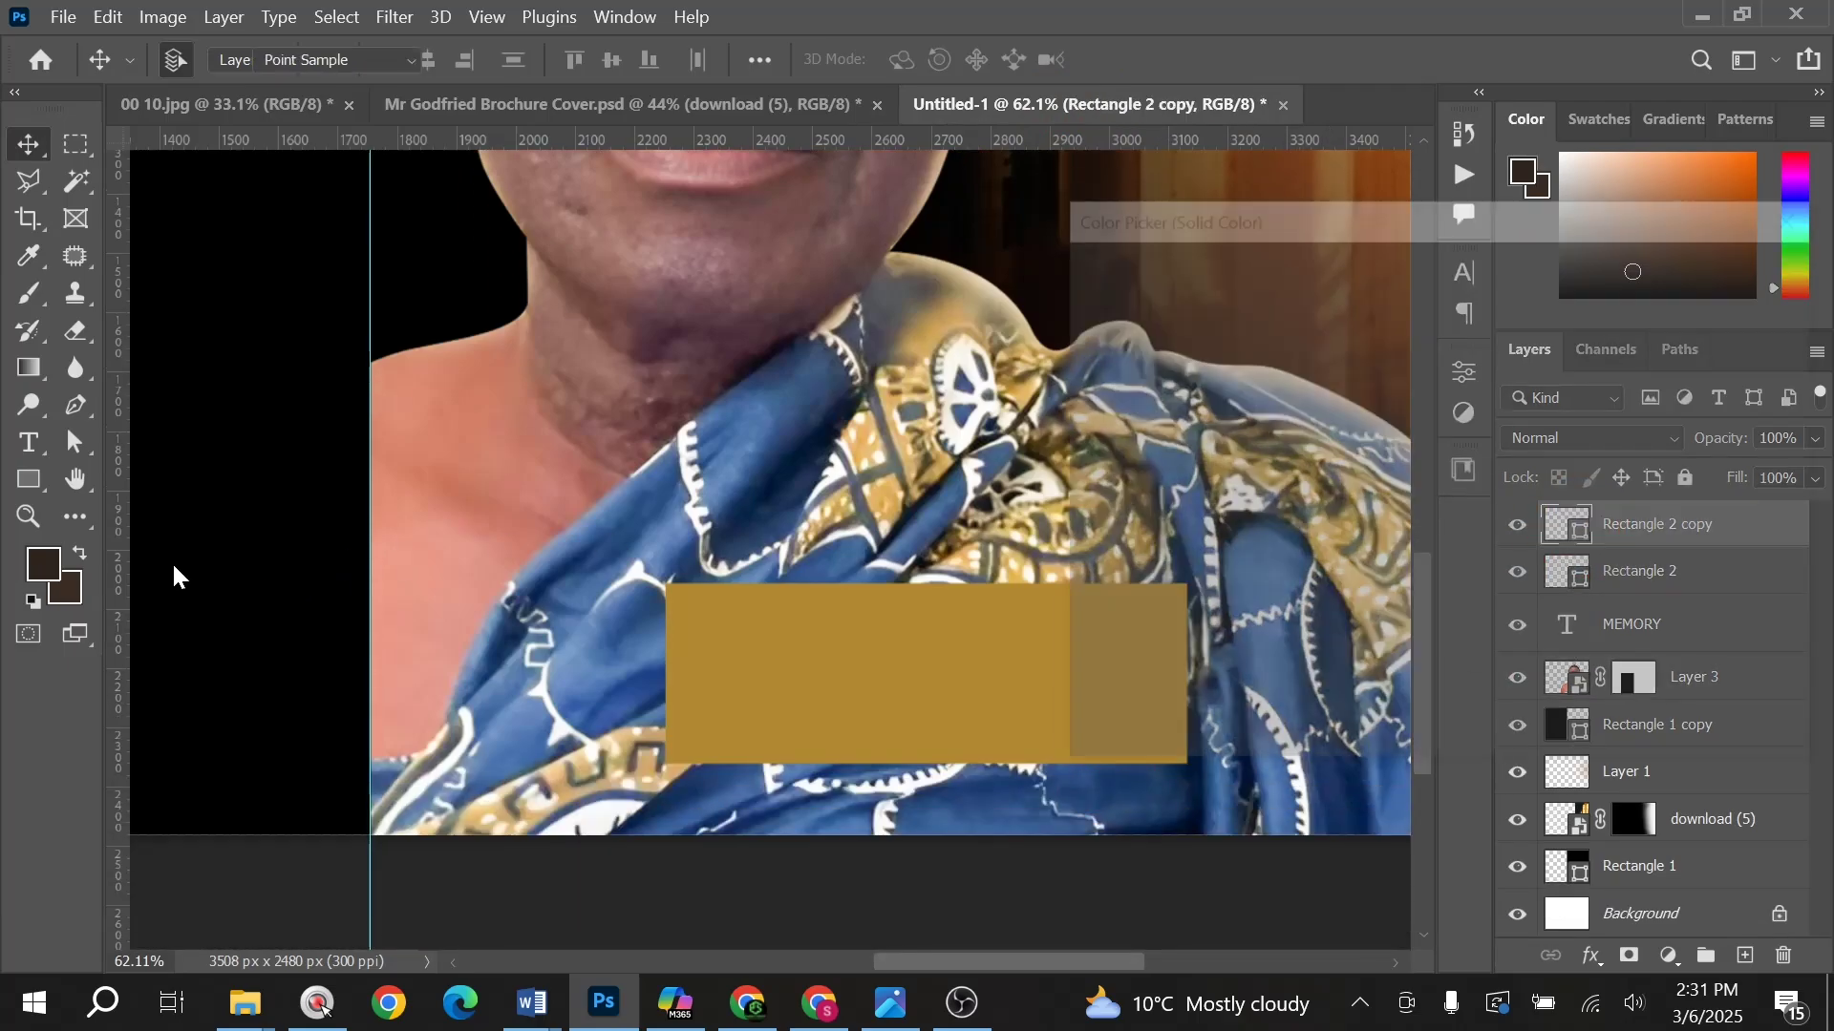
left_click(46, 564)
left_click(63, 584)
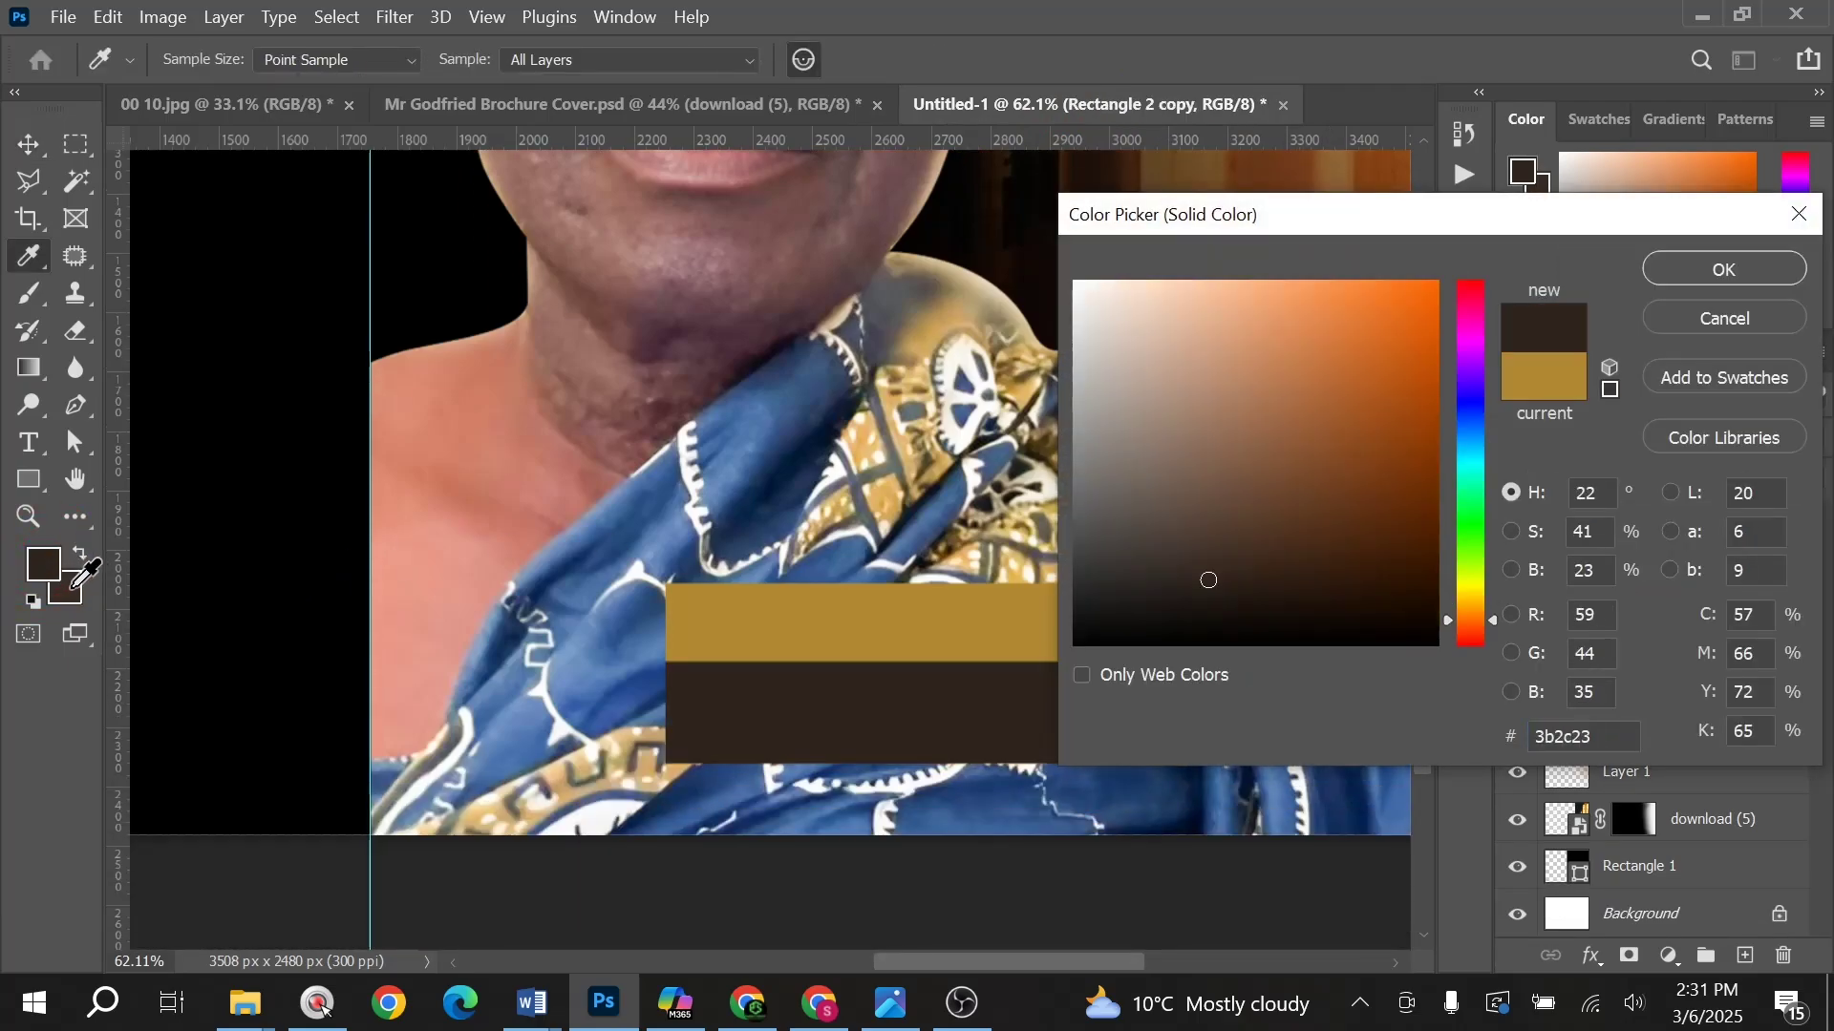
left_click(1730, 279)
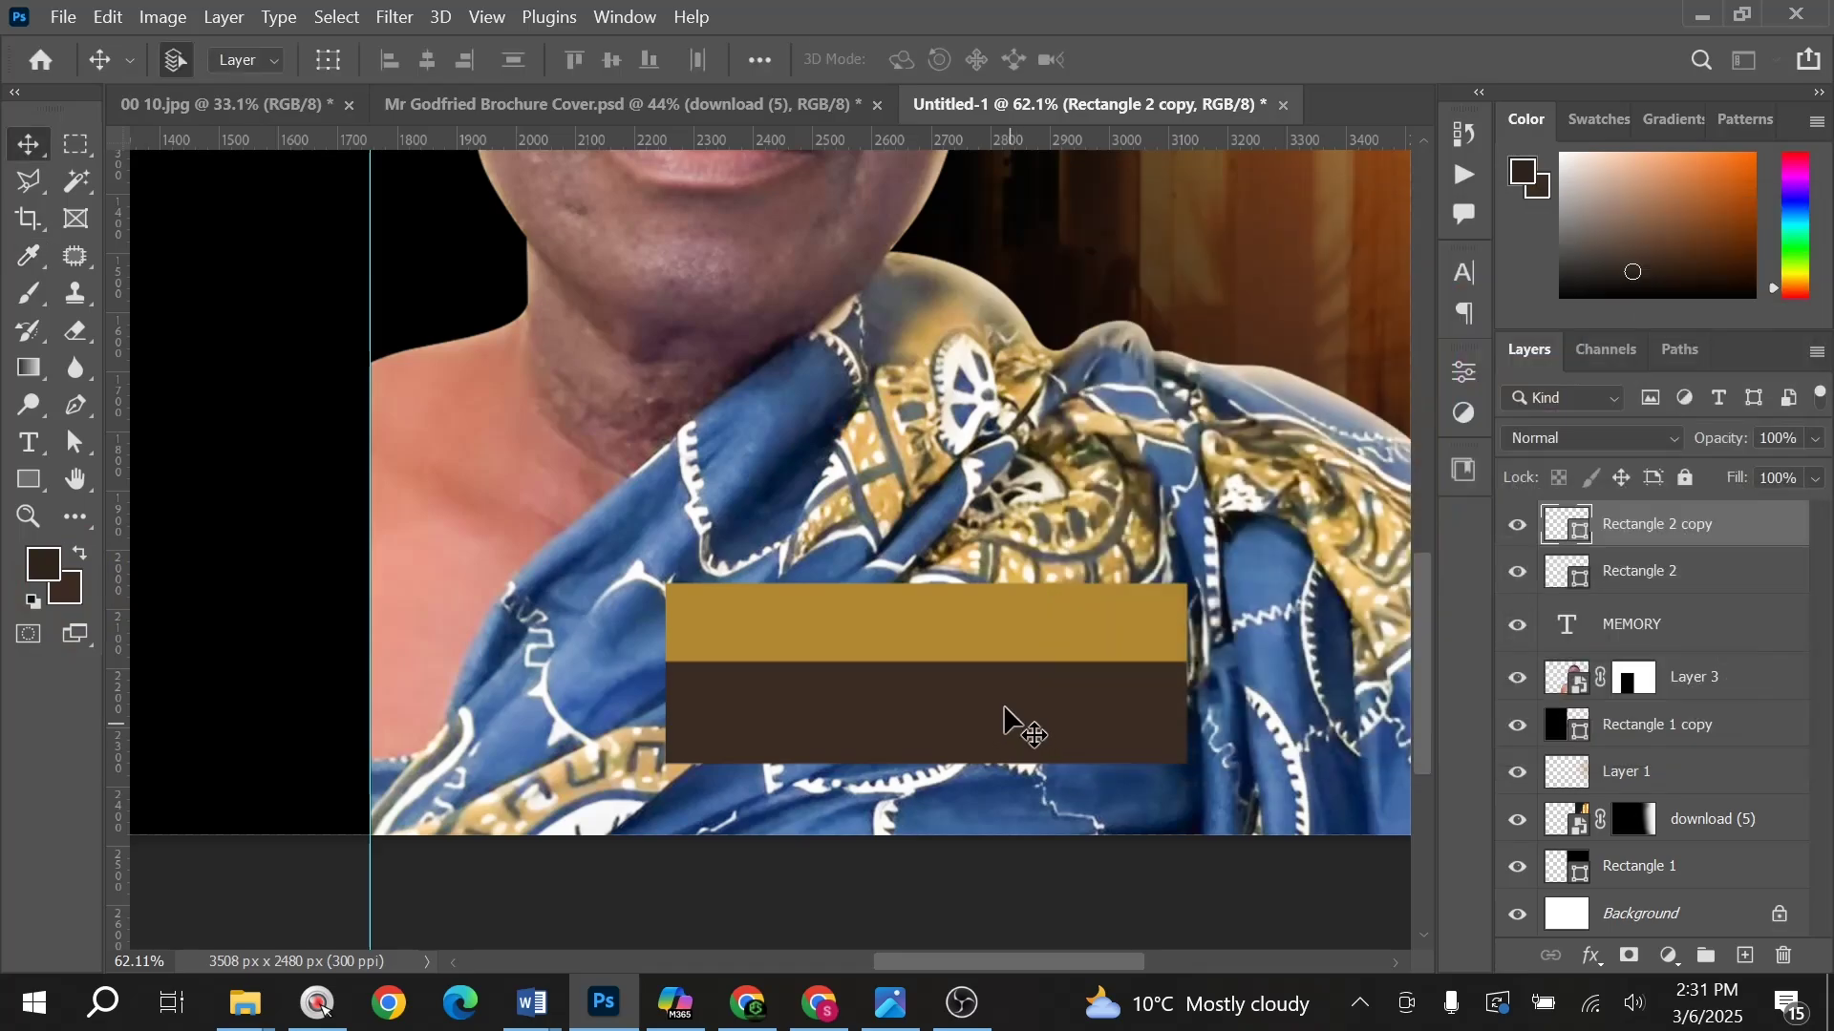
Step: Skew the lower dark brown bar by pulling its lower-right corner outward and slightly down, to about 112.6% width and 108.2% height
key("ctrl+t")
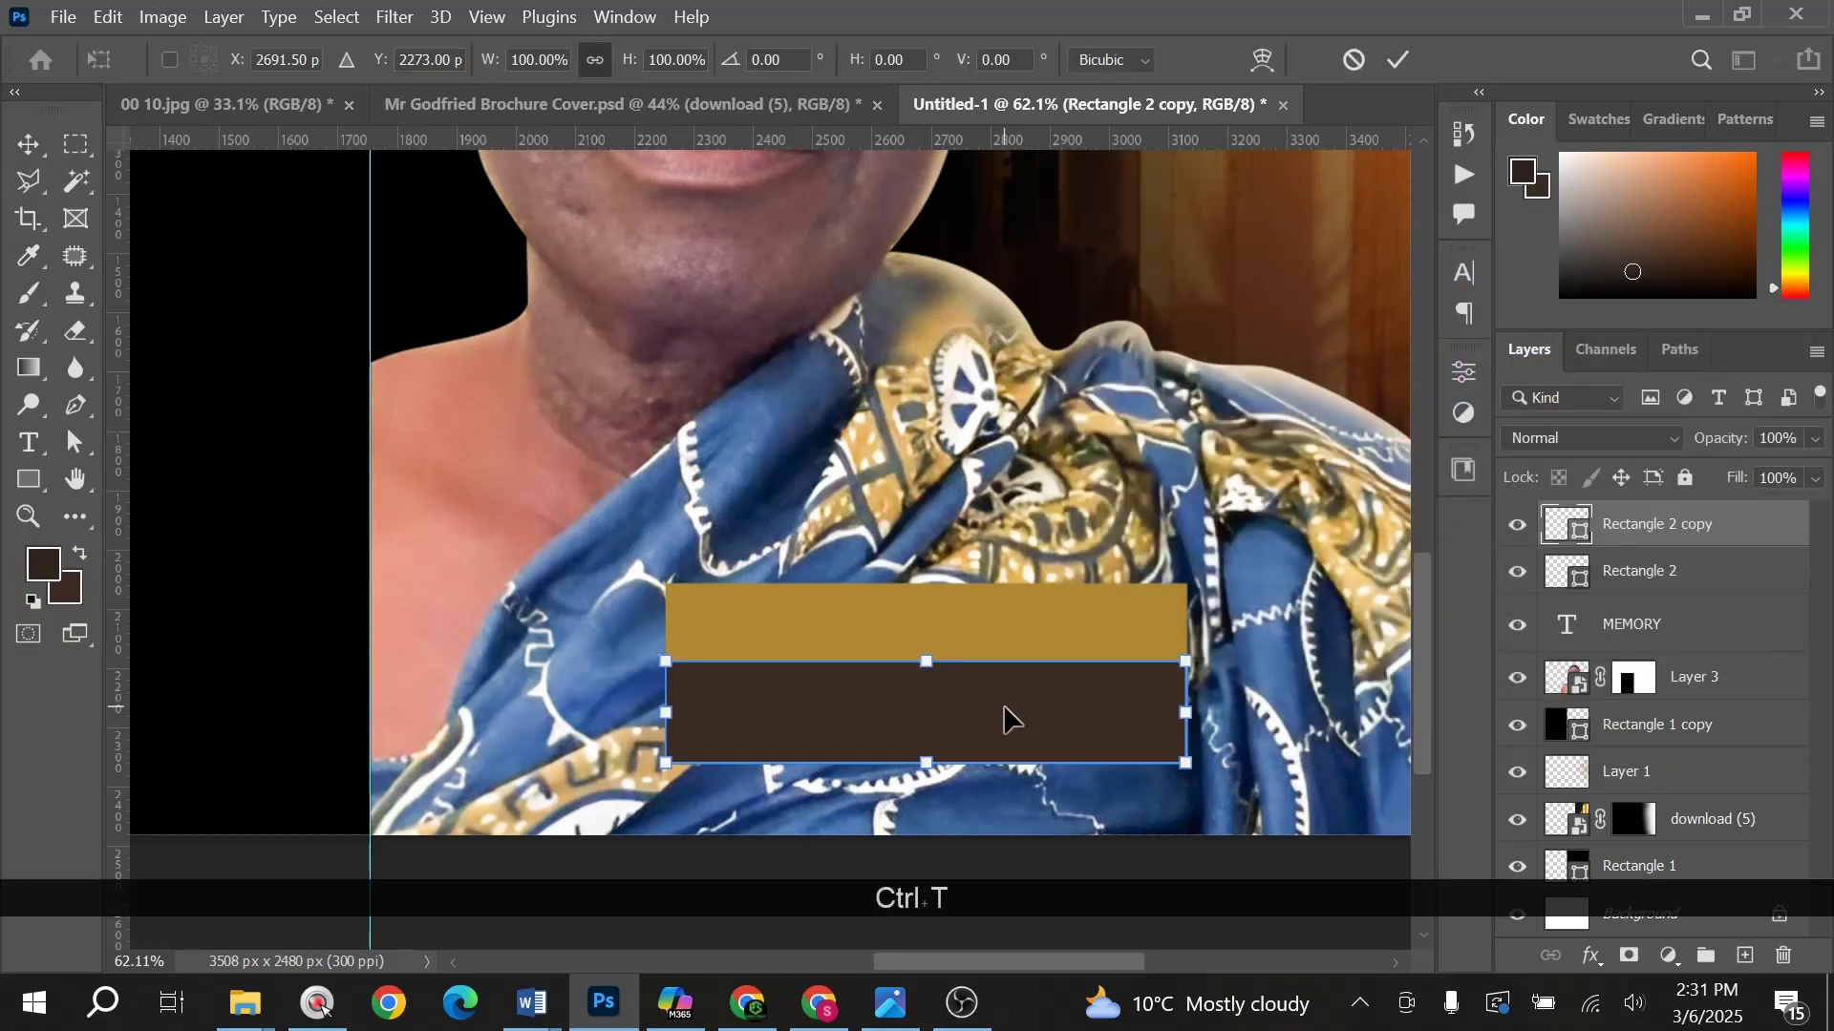
left_click(1400, 60)
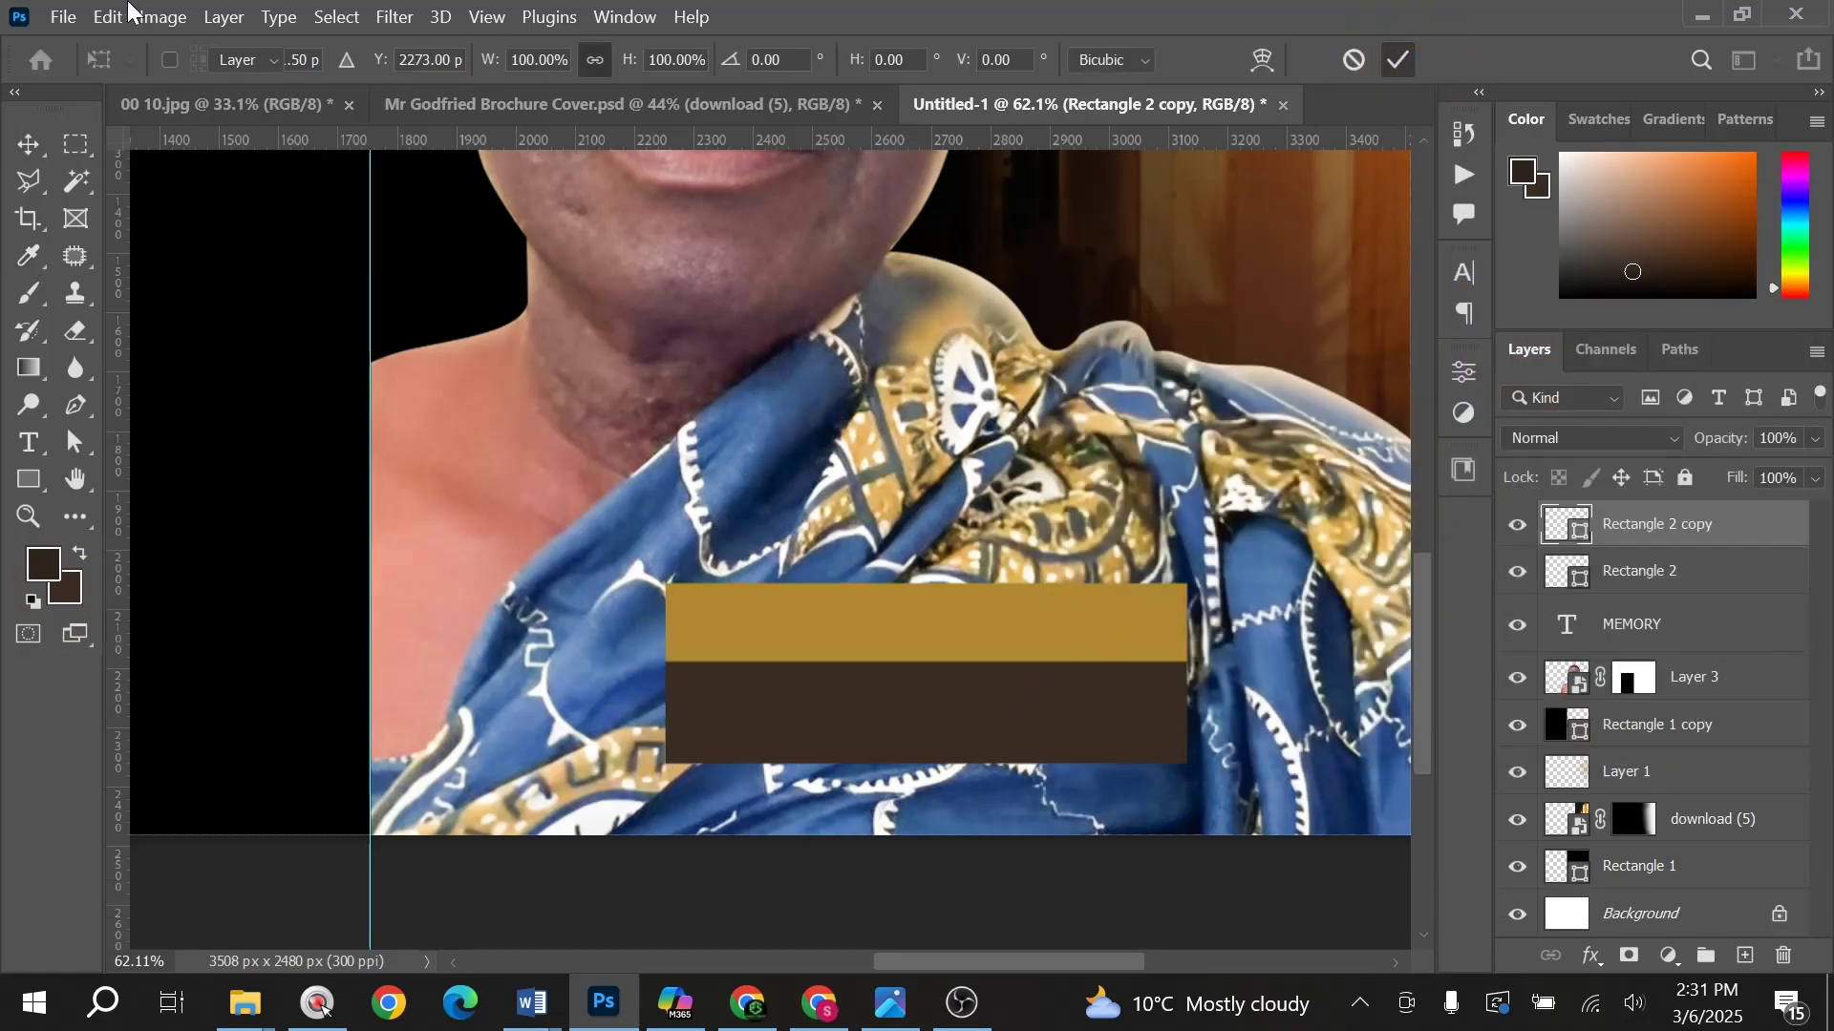
left_click(107, 17)
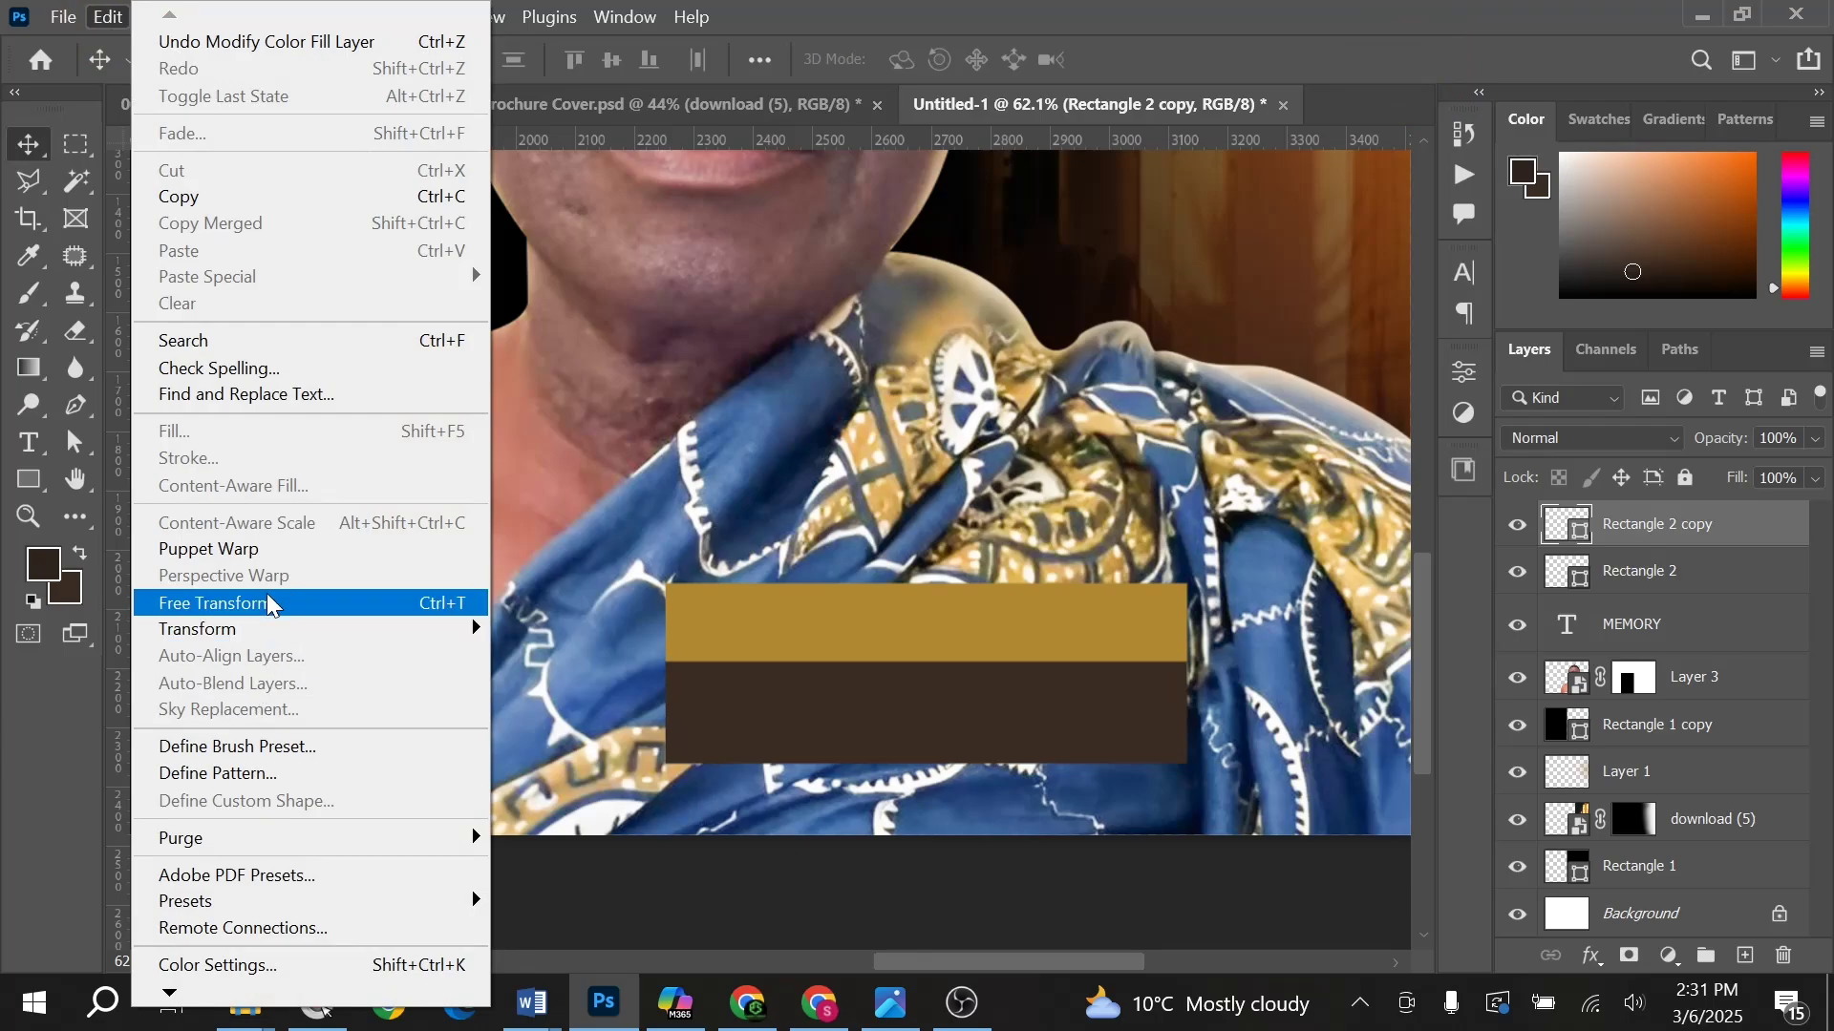
left_click(268, 628)
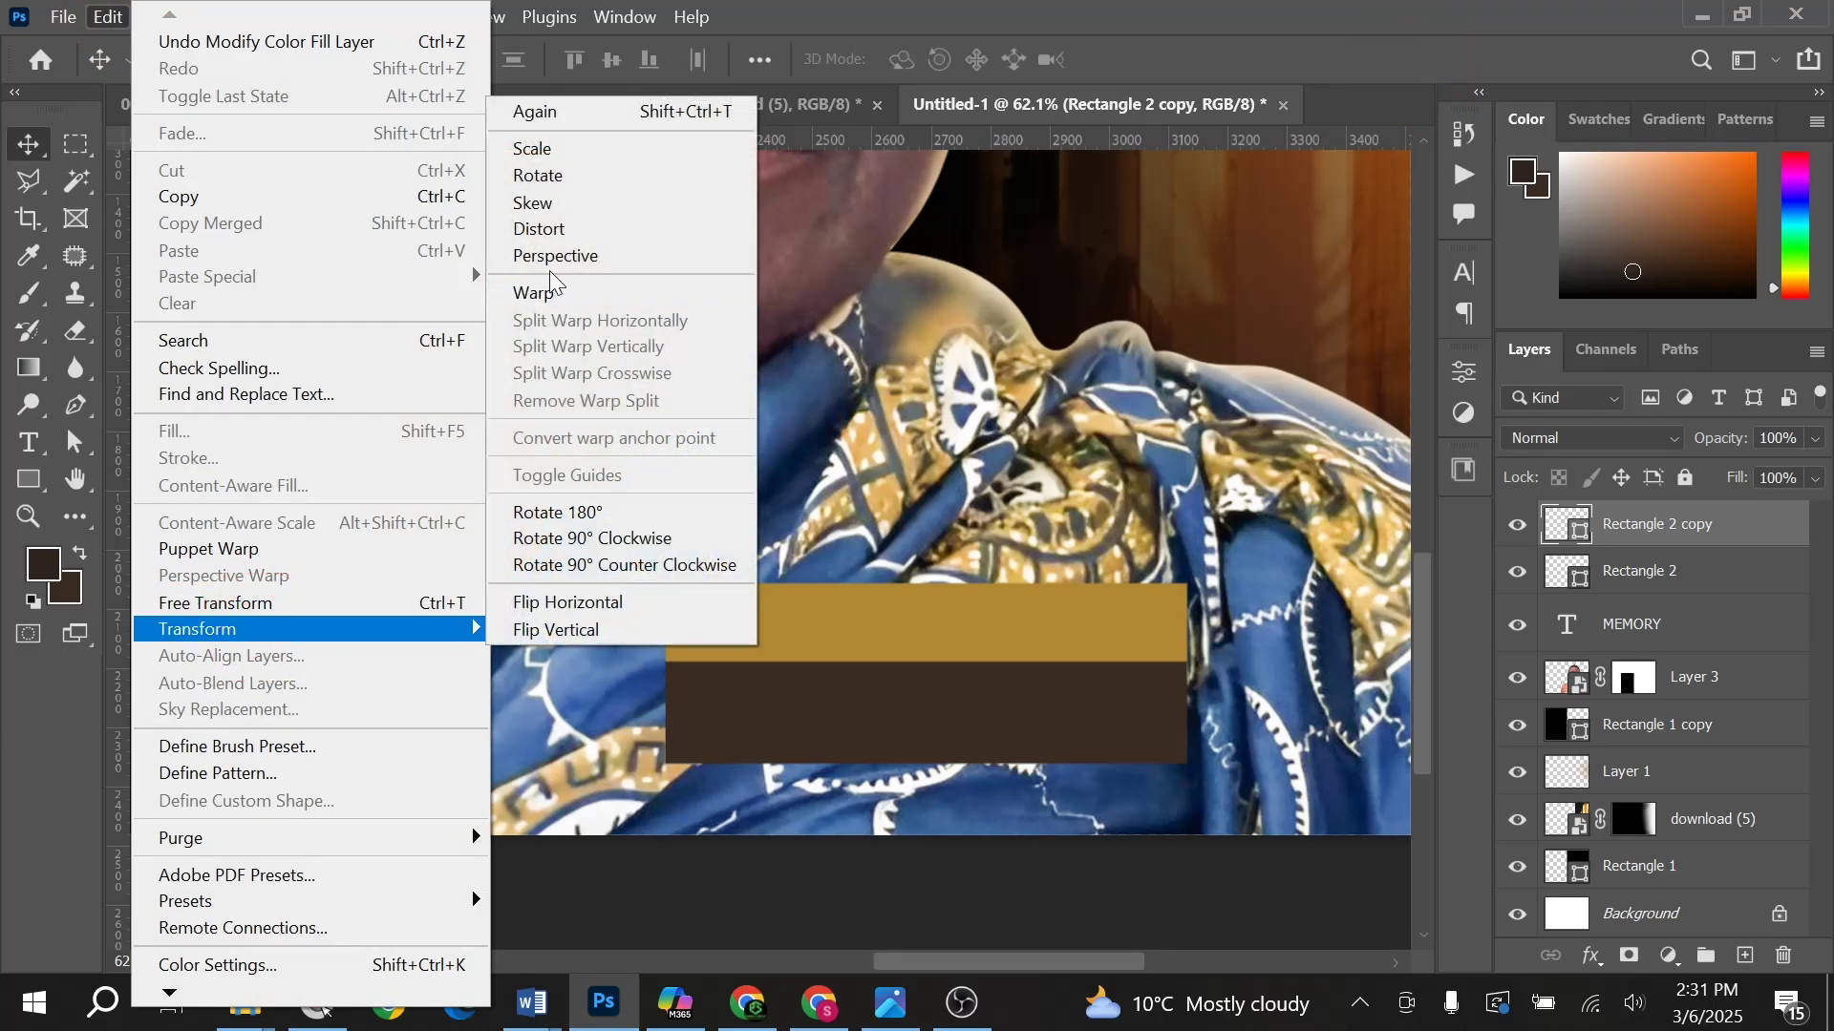
left_click(566, 210)
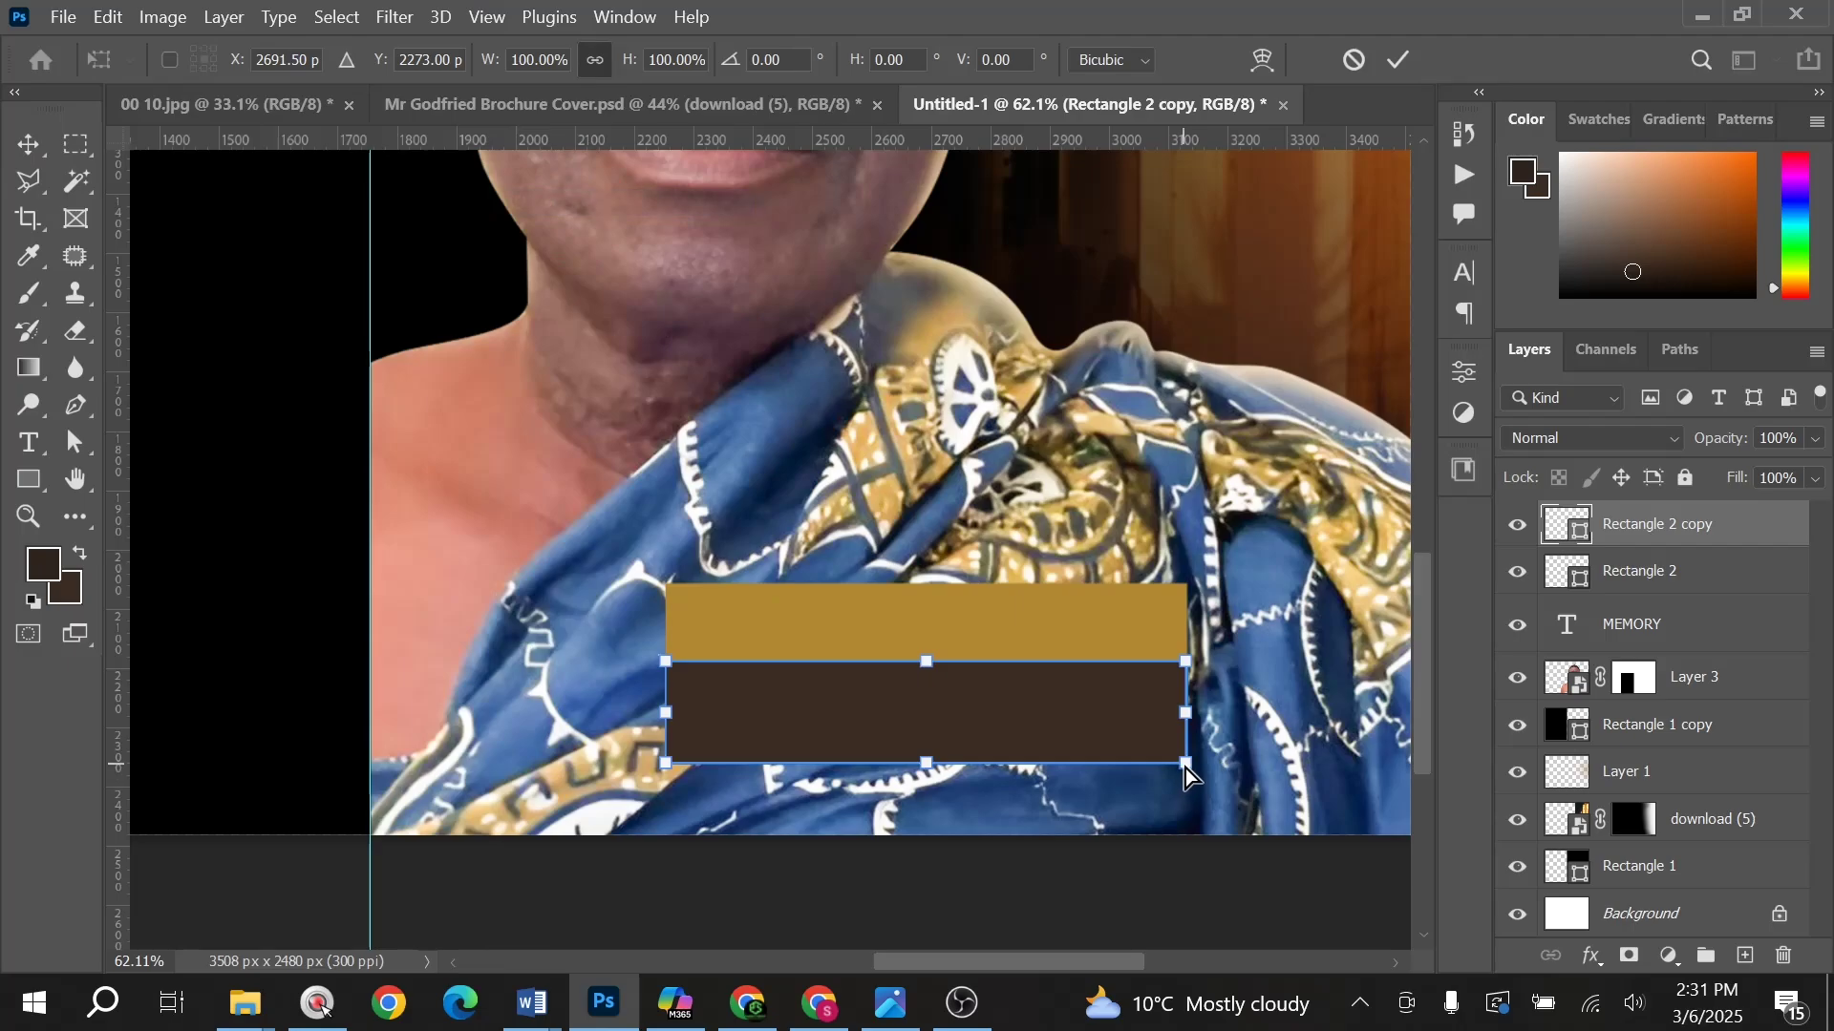
left_click_drag(1186, 770, 1247, 782)
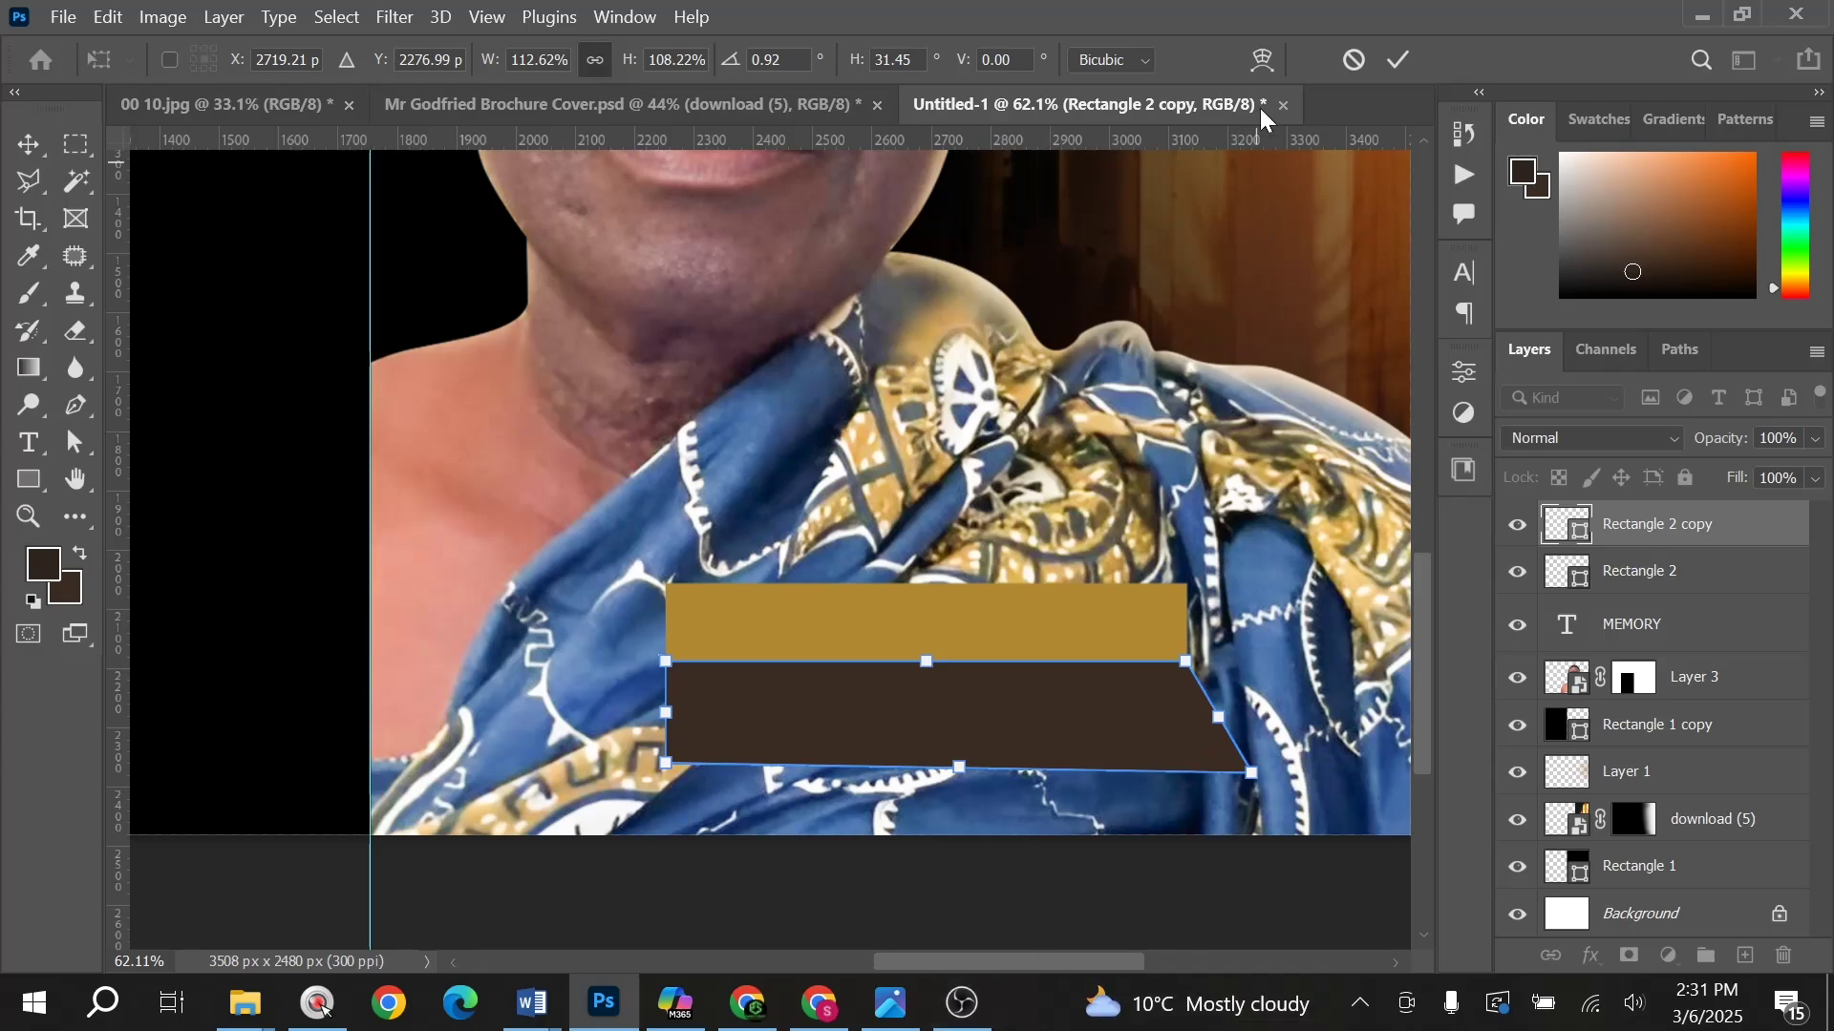
left_click(1400, 63)
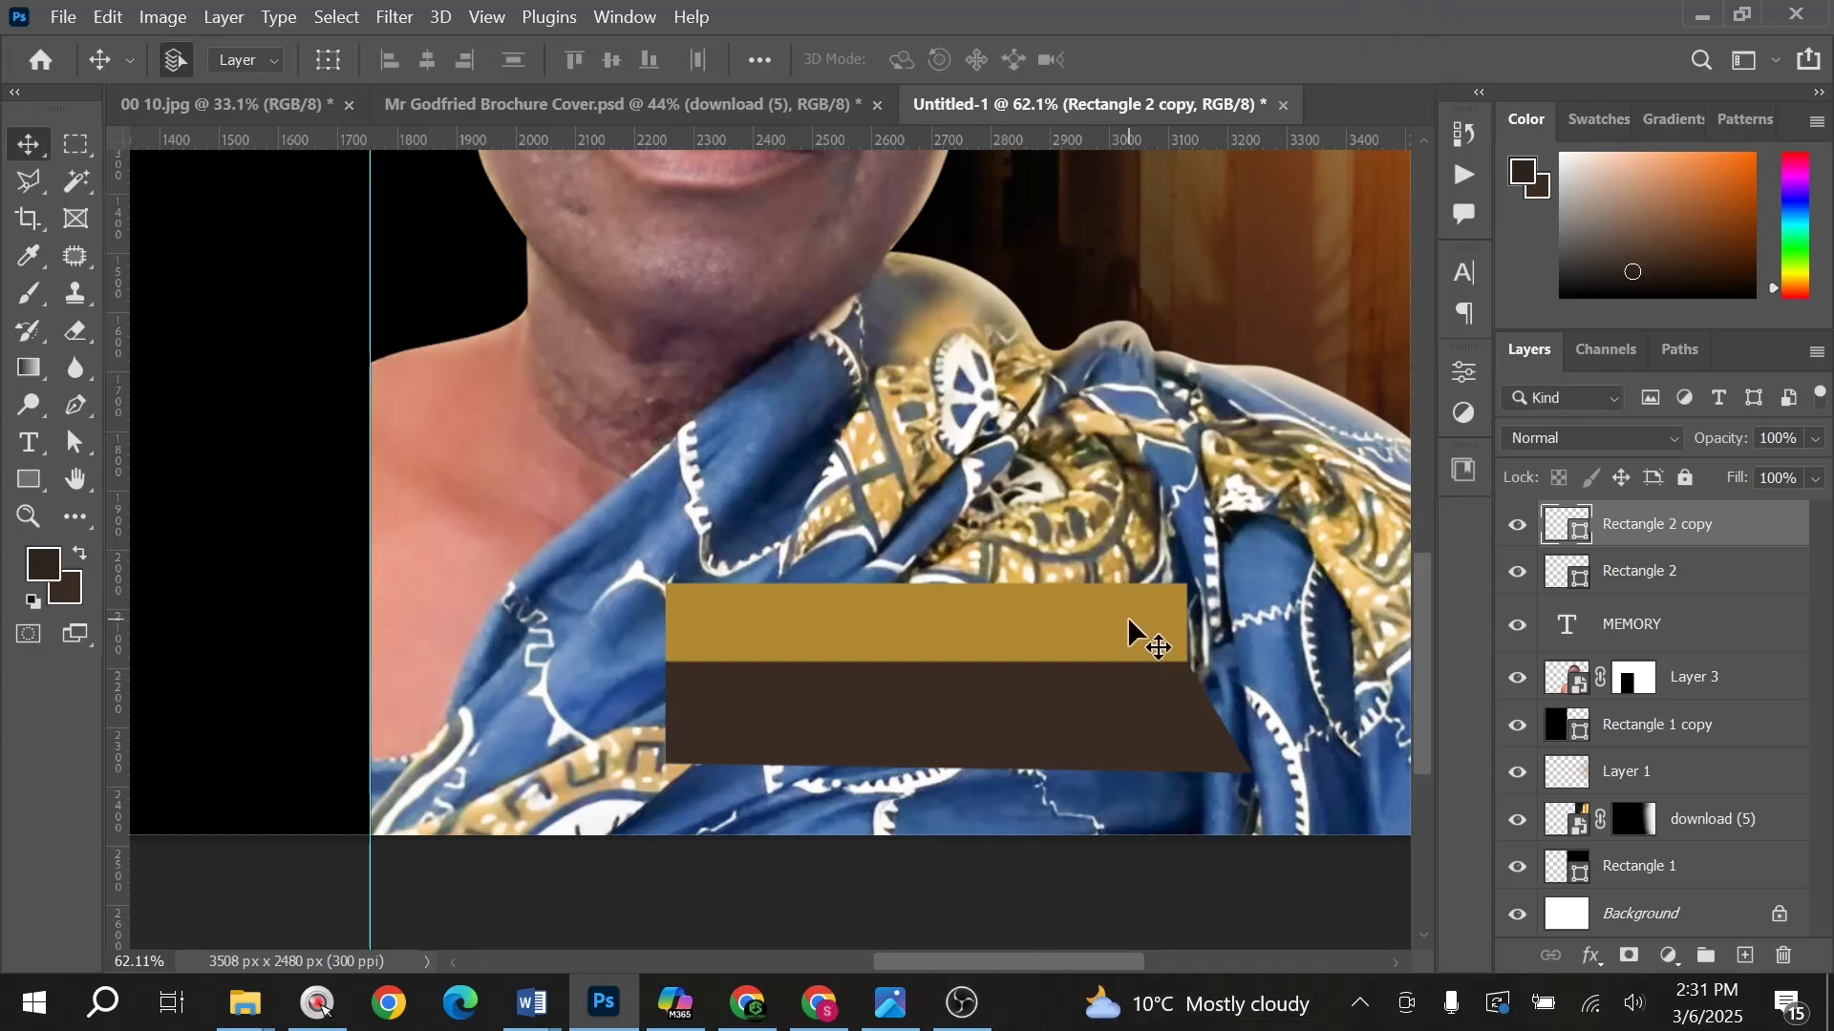
Step: Transform the gold upper bar so its upper-right corner extends slightly outward, to about 102% width with its height kept
left_click(1127, 616, "ctrl")
key("ctrl+t")
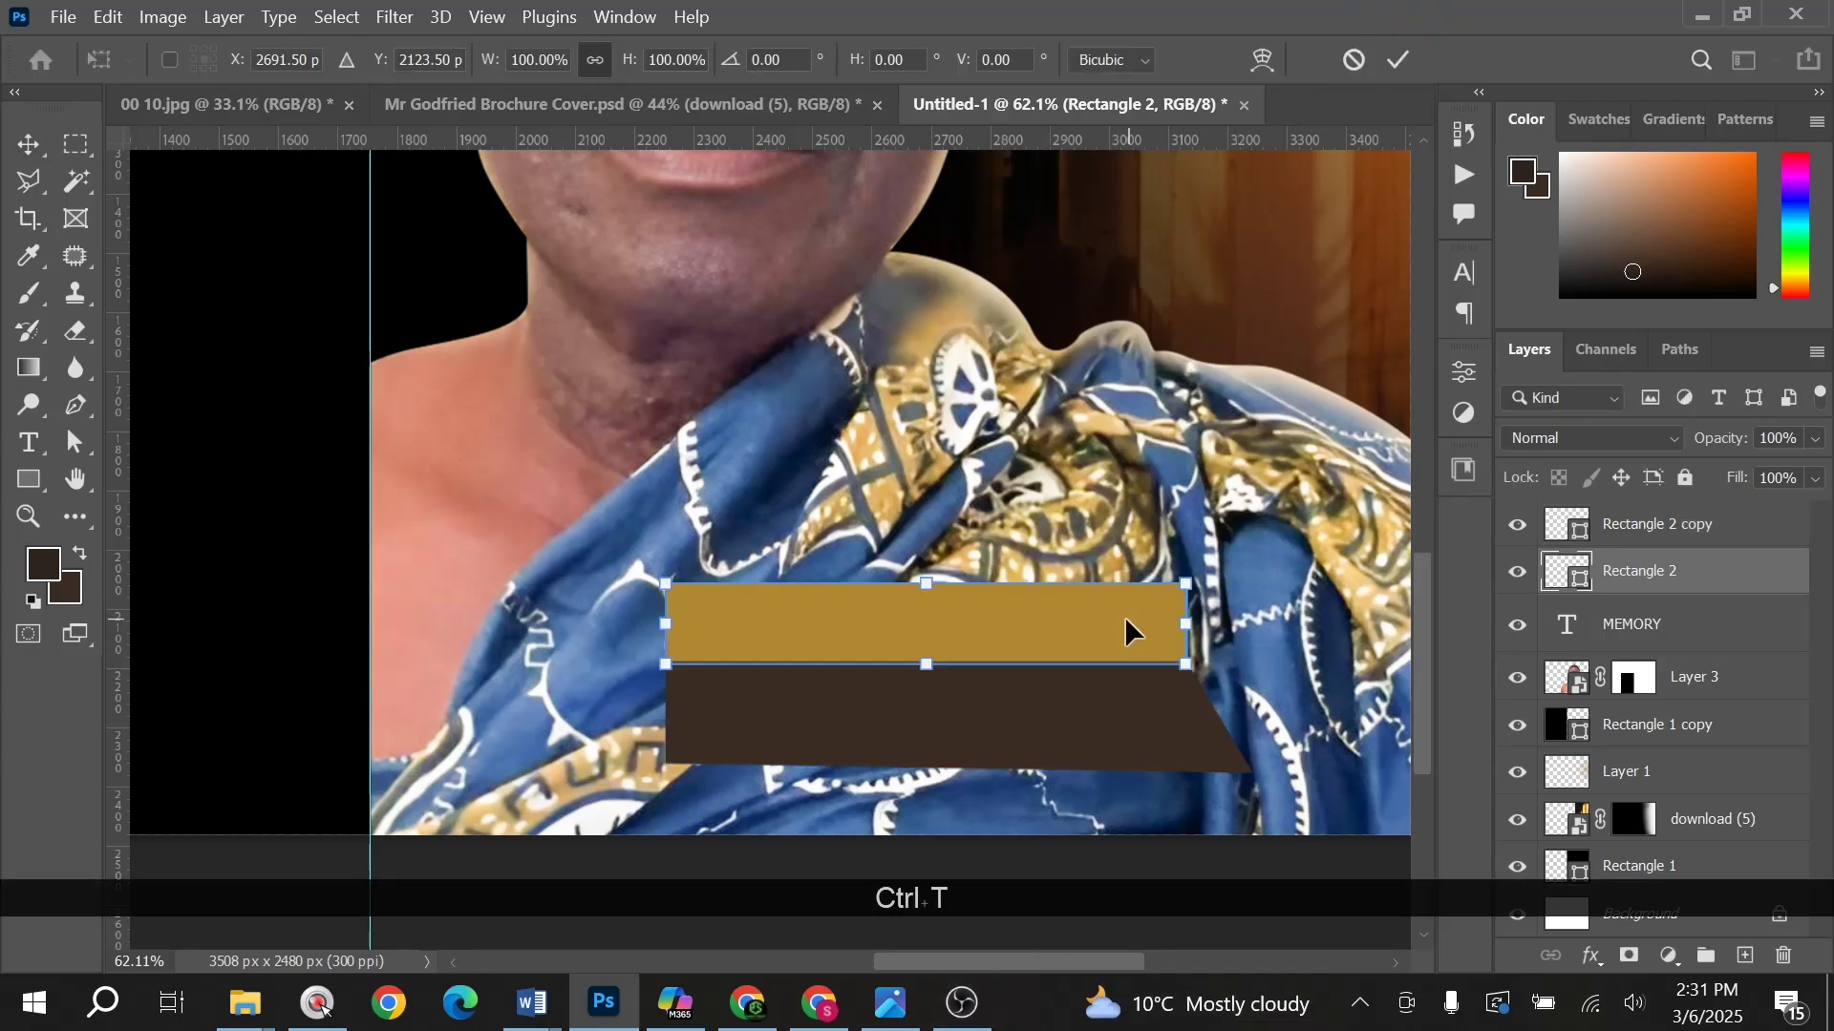
right_click(1125, 616)
left_click(1207, 105)
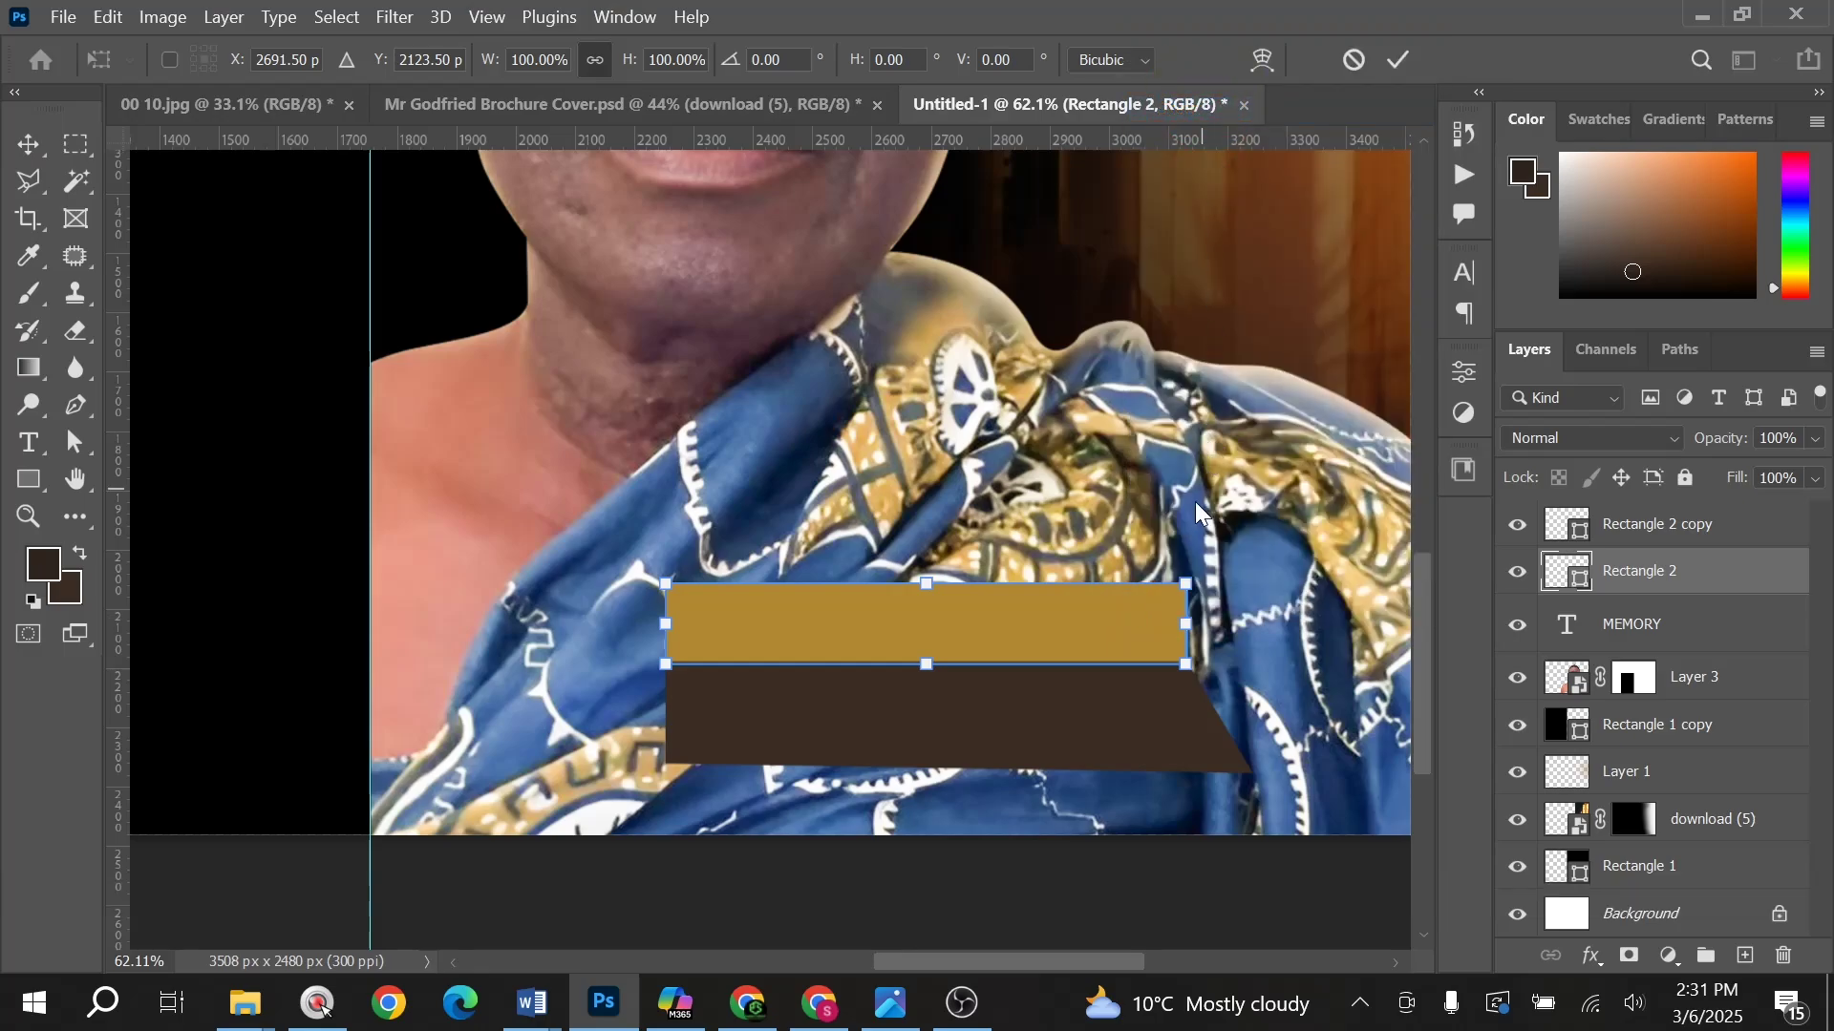
left_click_drag(1190, 588, 1200, 588)
left_click(1408, 54)
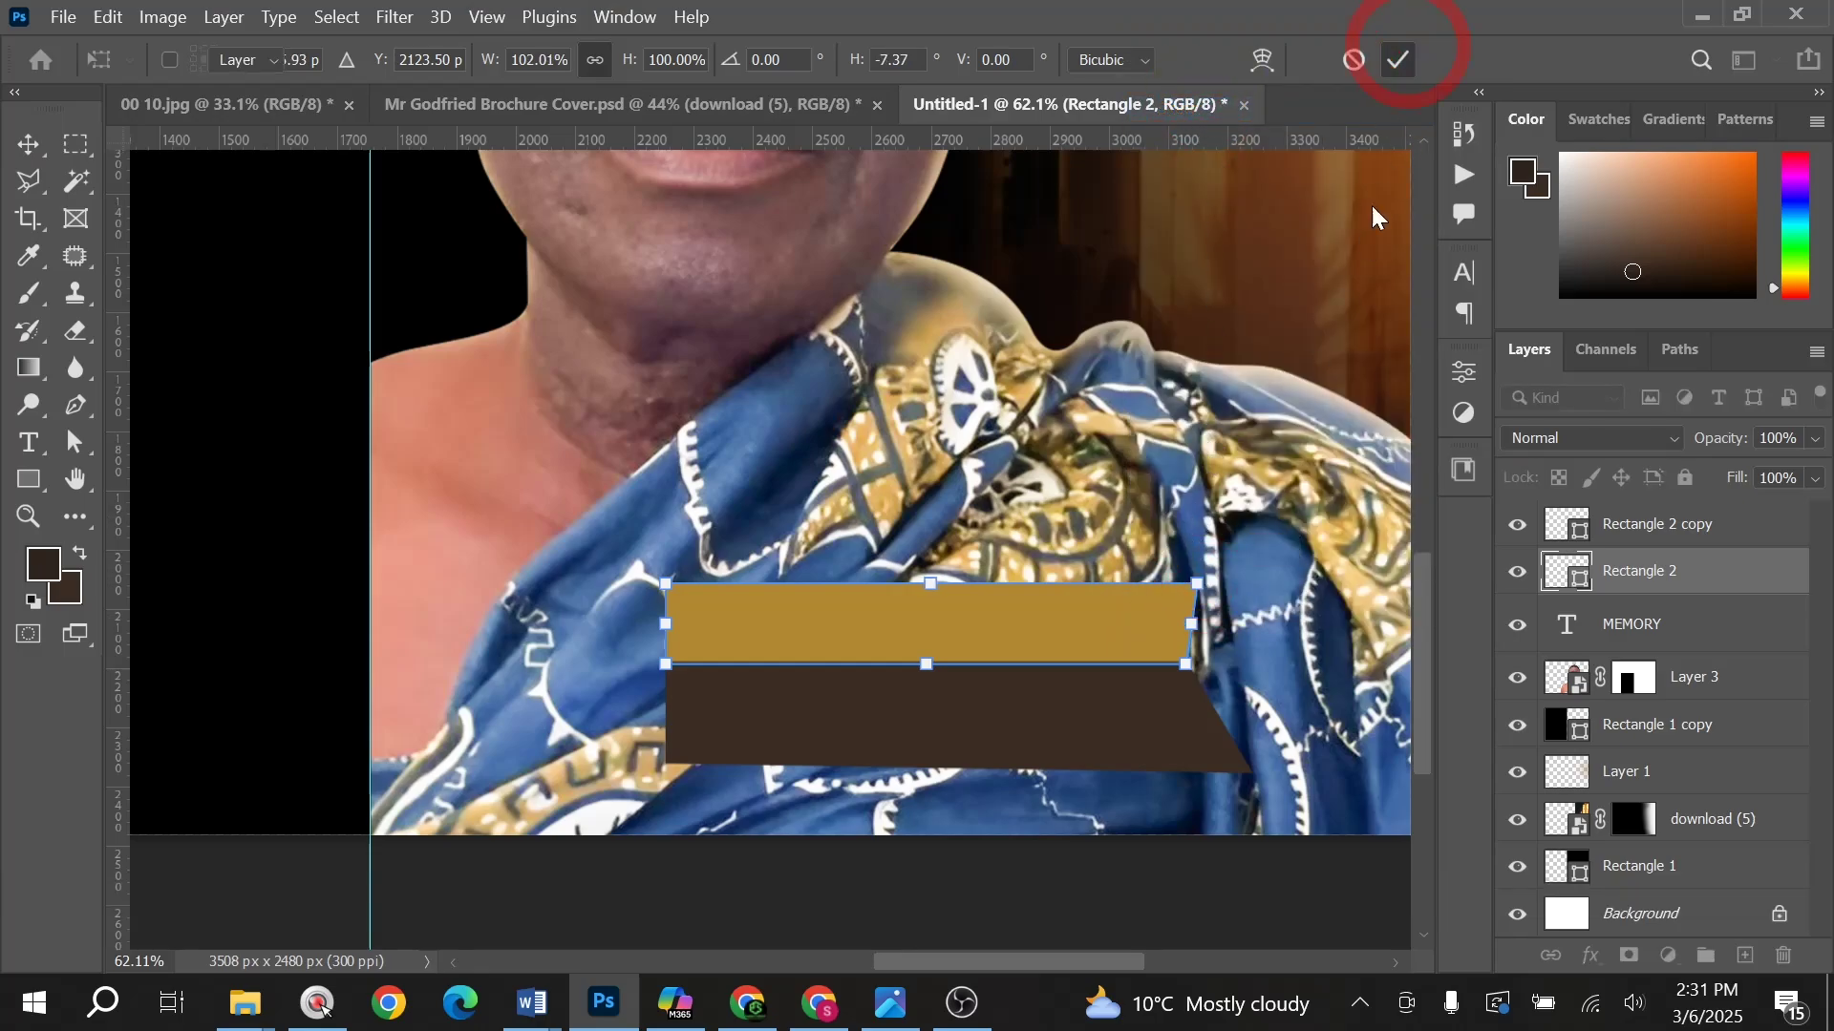
Step: Recolour the upper bar with the sampled darker brown 2e241d and group both bars together
double_click(1553, 564)
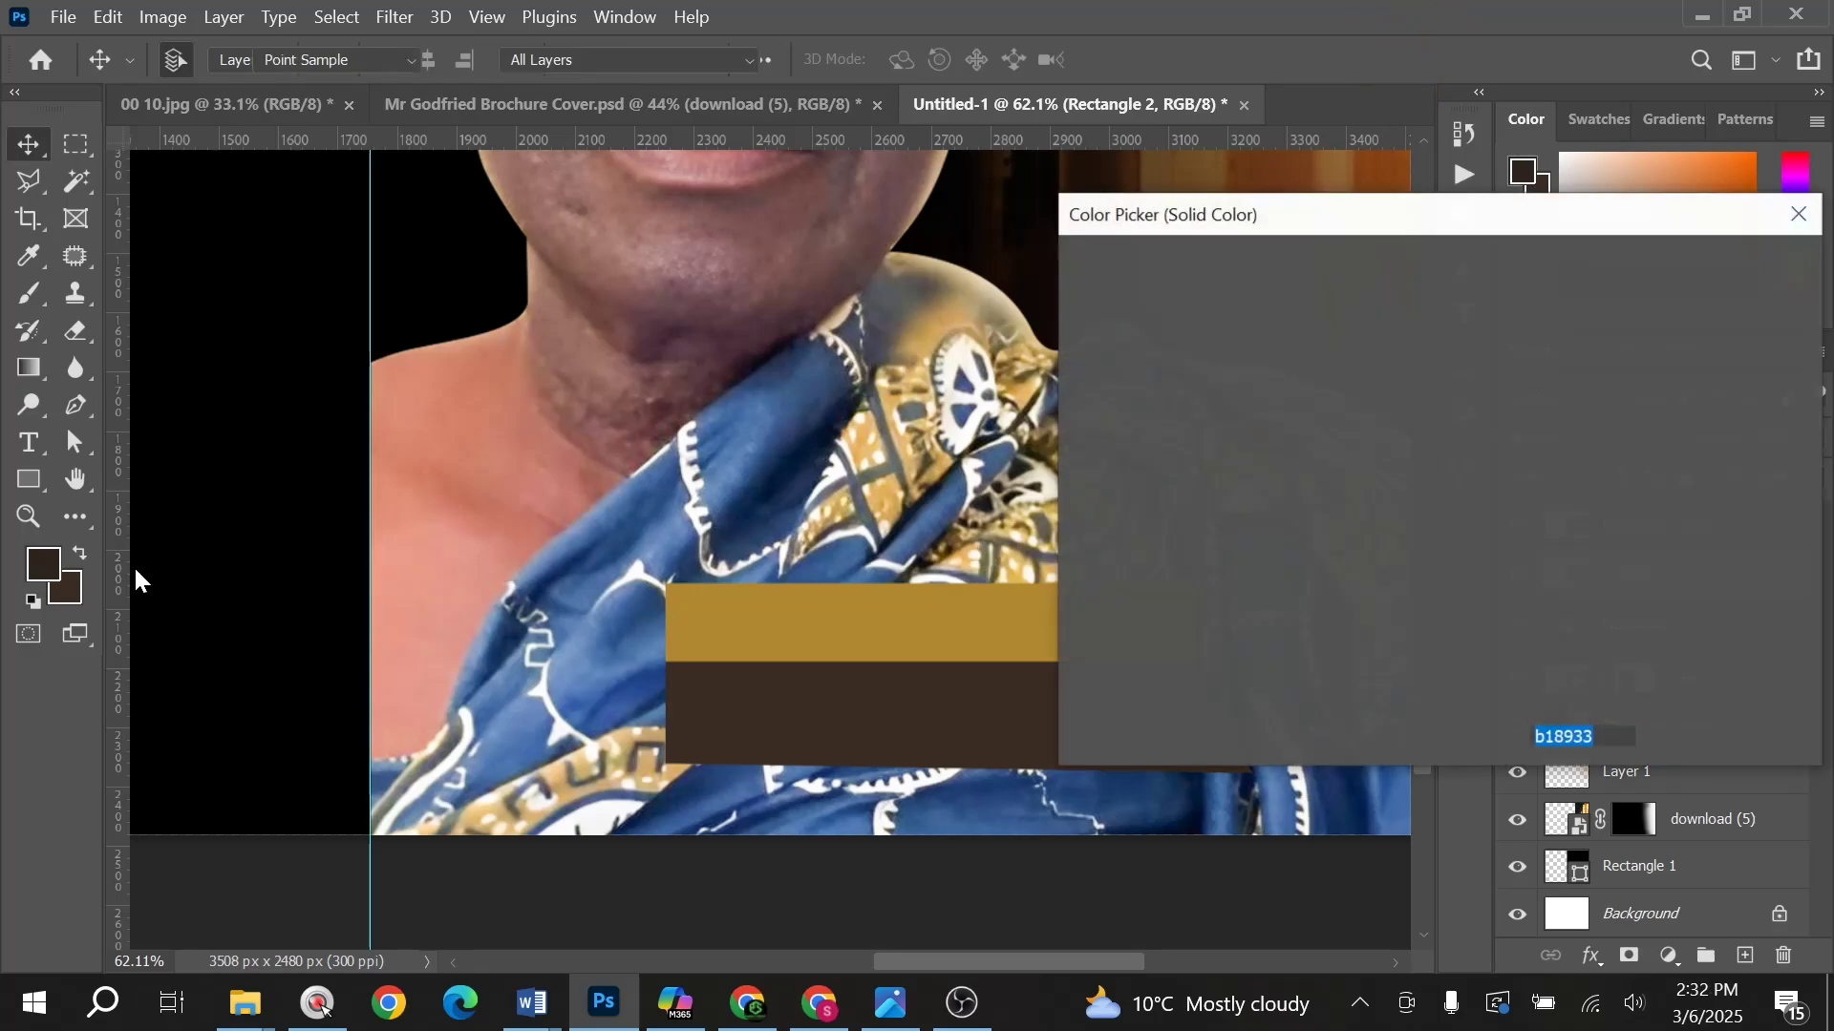
left_click(43, 563)
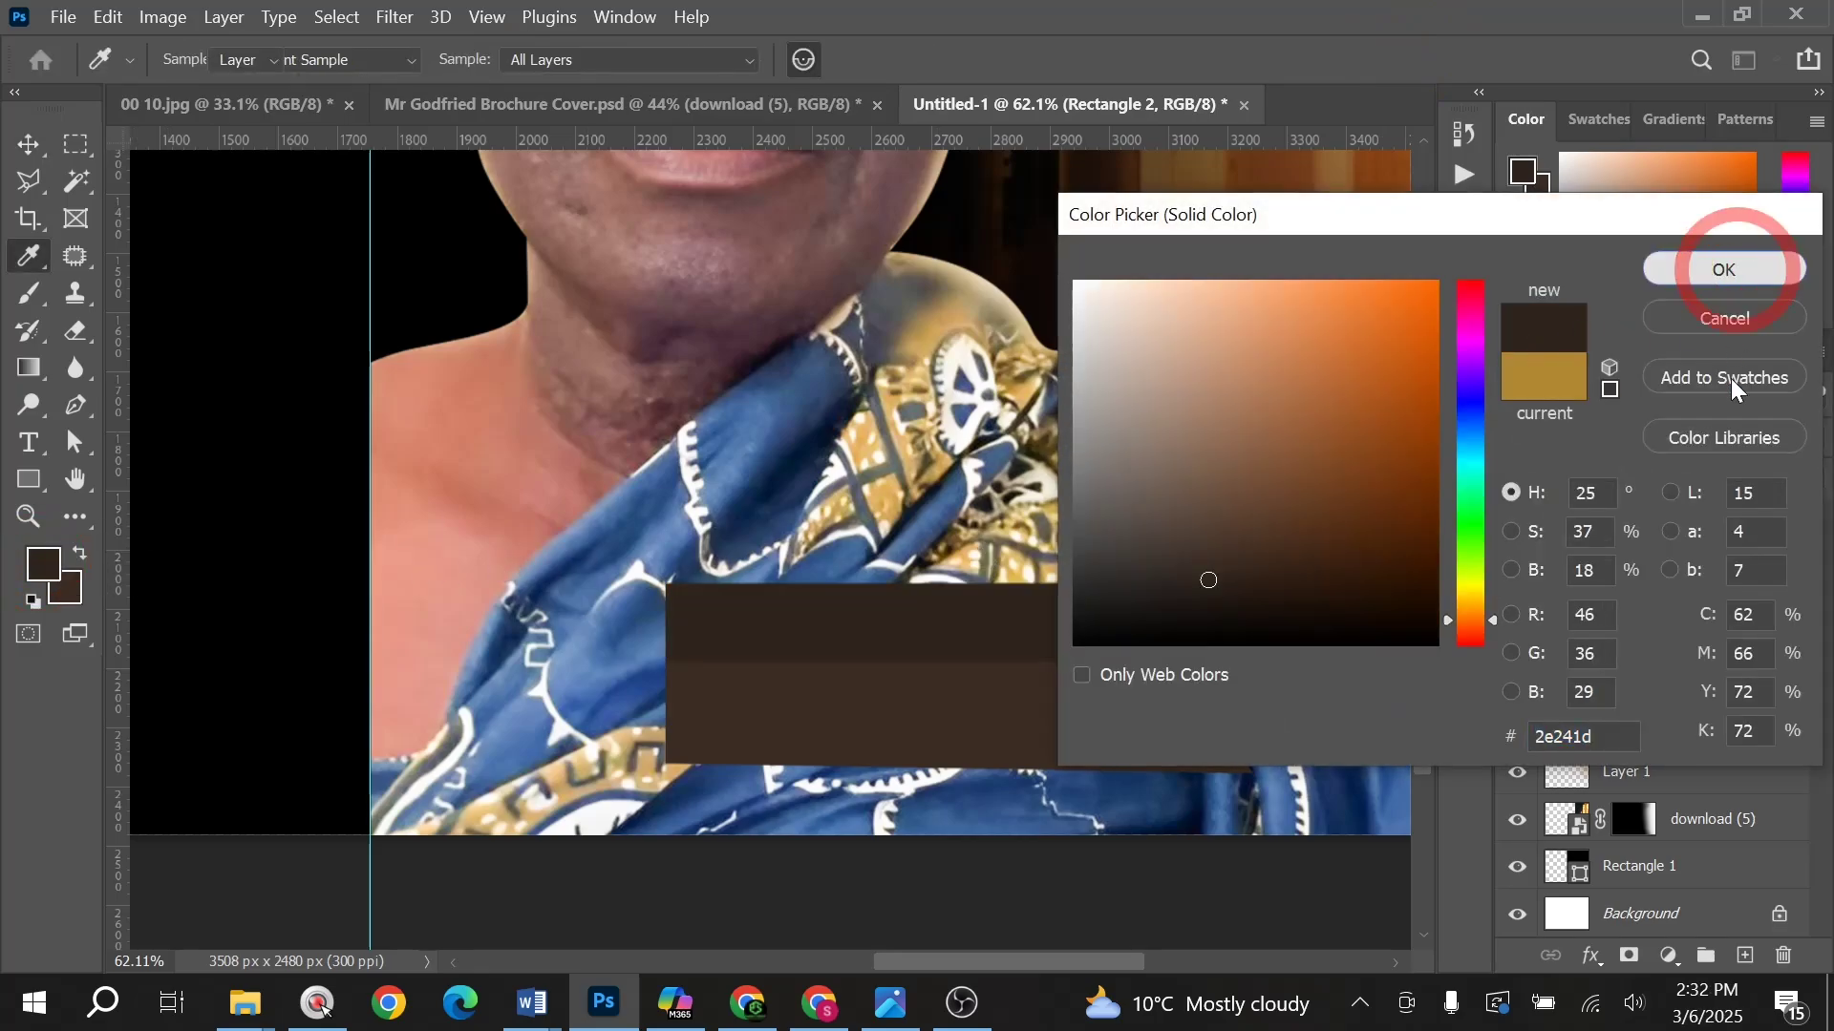
left_click(1724, 269)
left_click(1678, 552, "shift")
key("shift+ctrl+g")
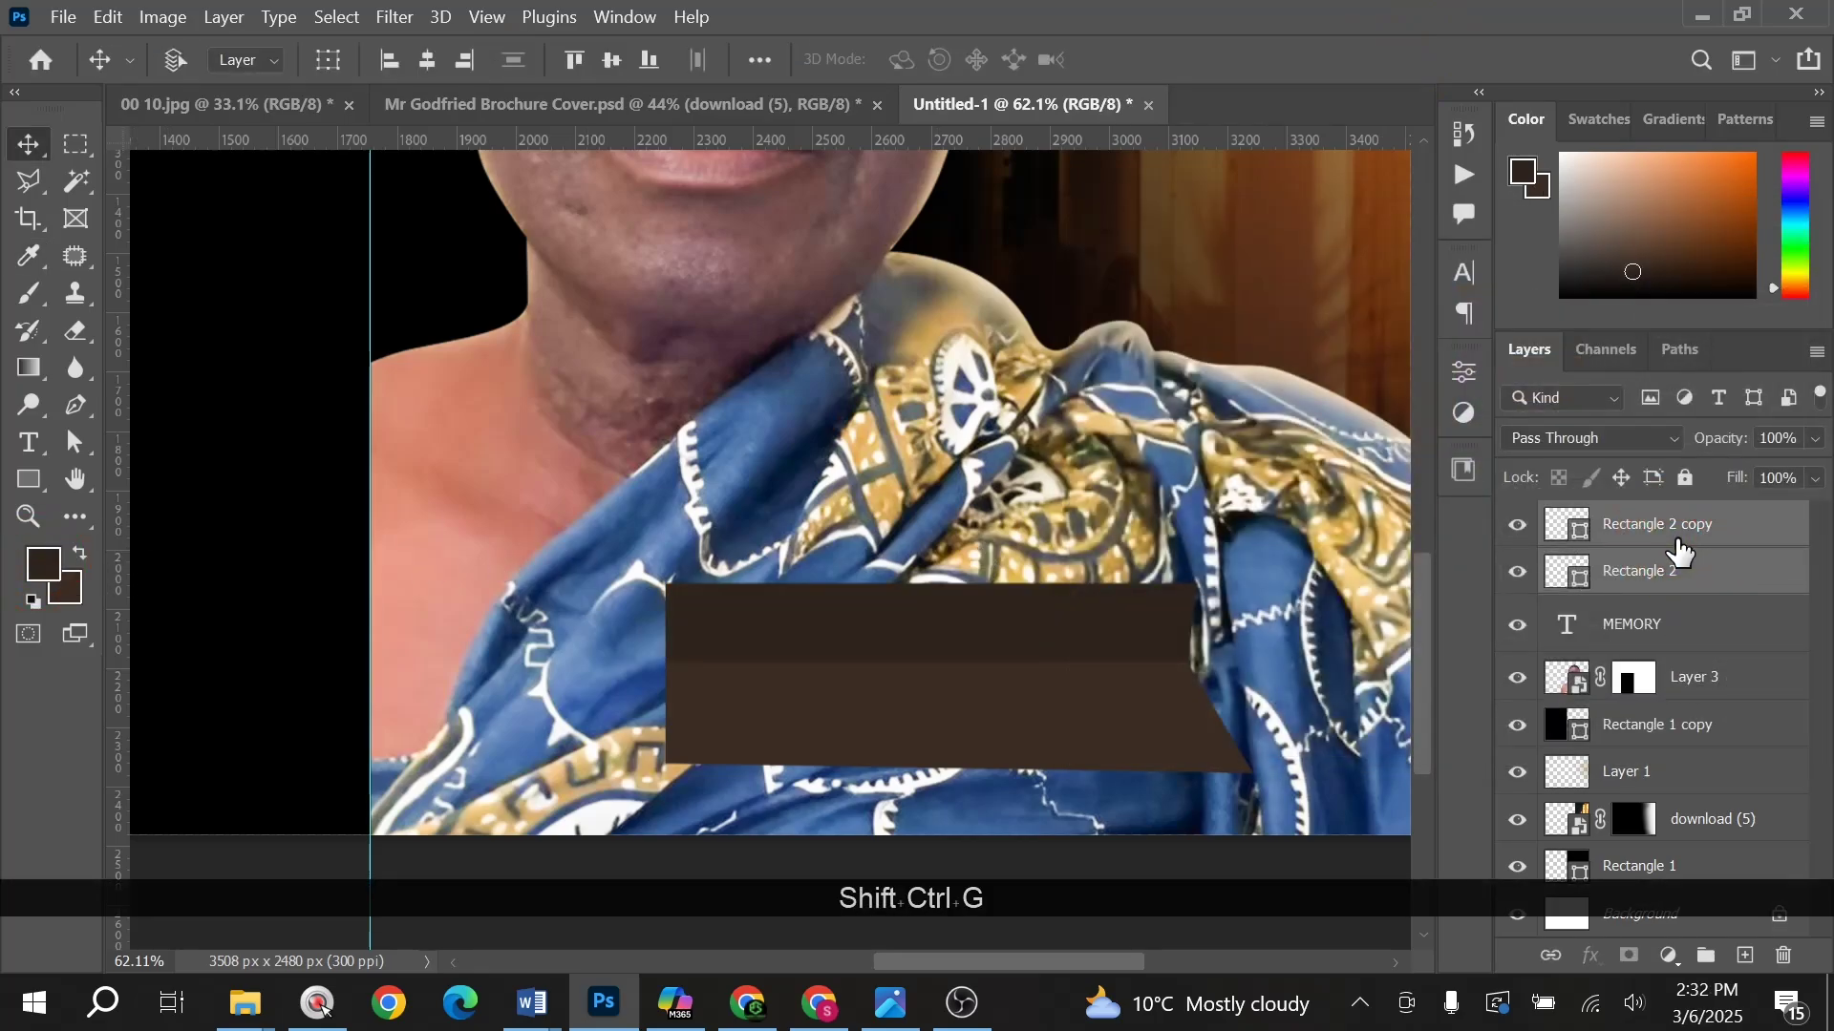
Step: Add a new layer above the bars group and dab soft lighter brown highlights onto the bars with a 700 px brush
left_click(1748, 956)
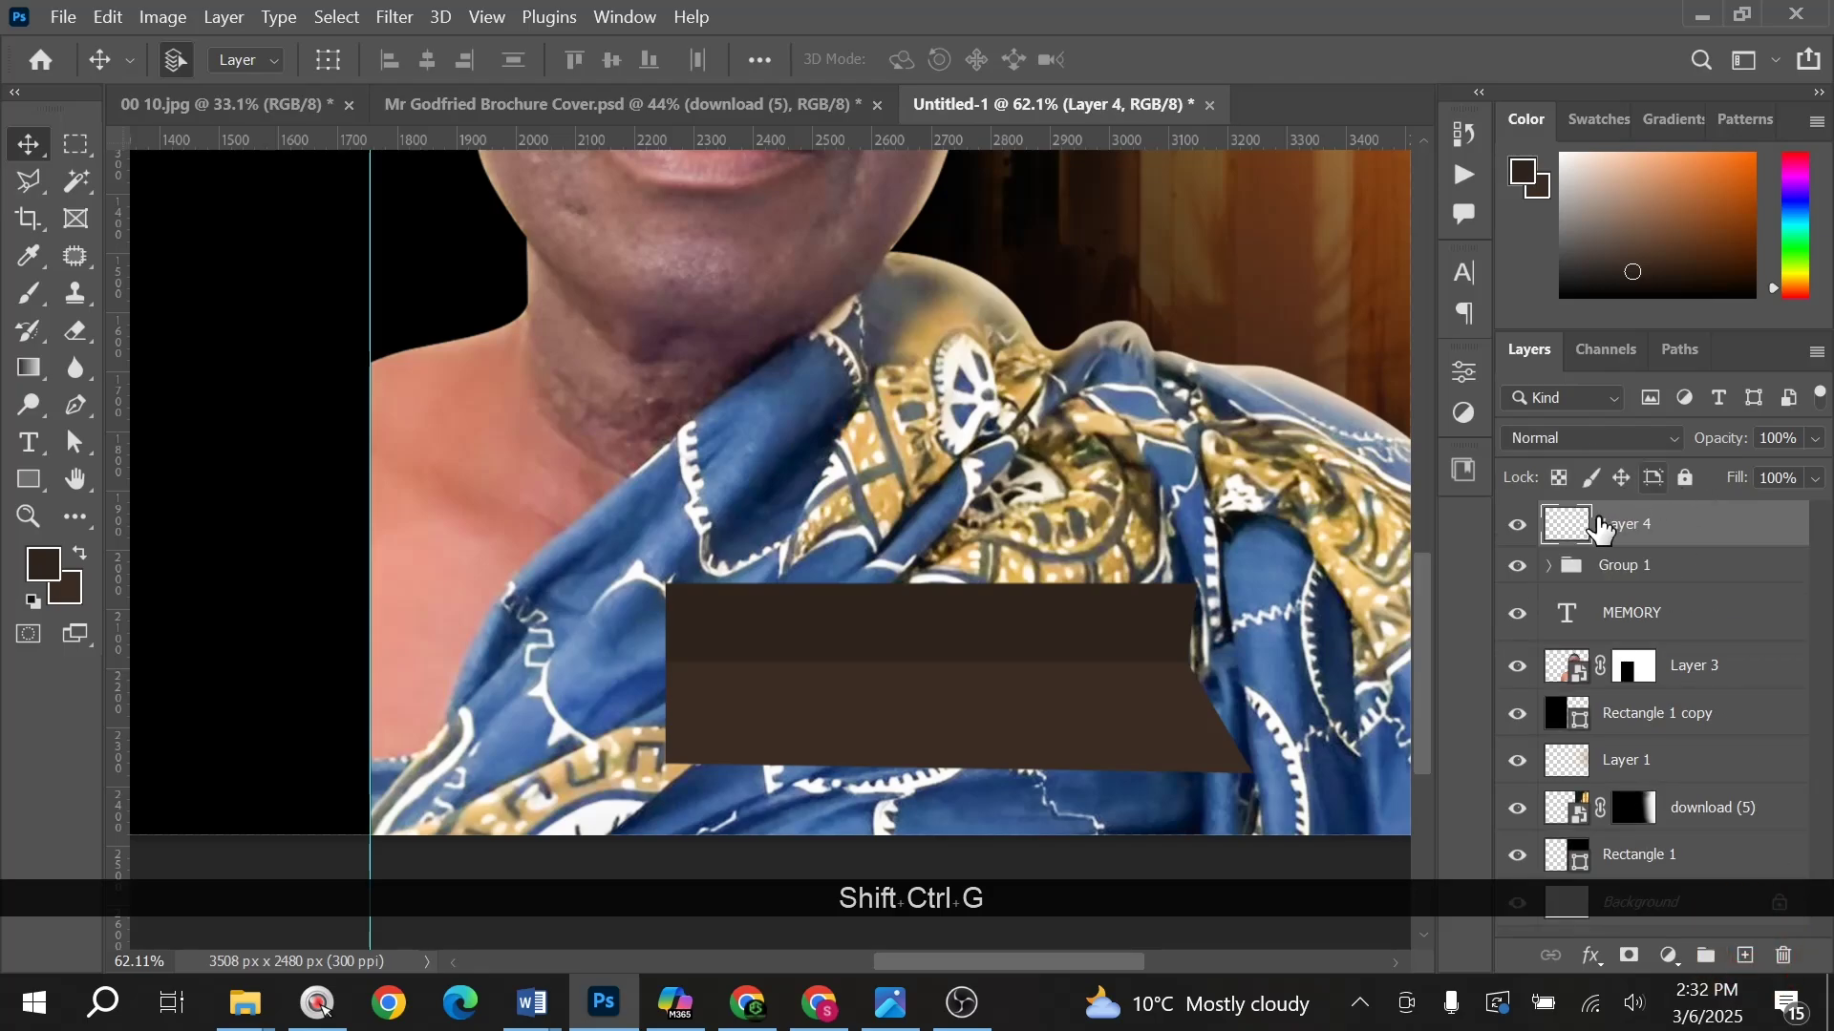
key("b")
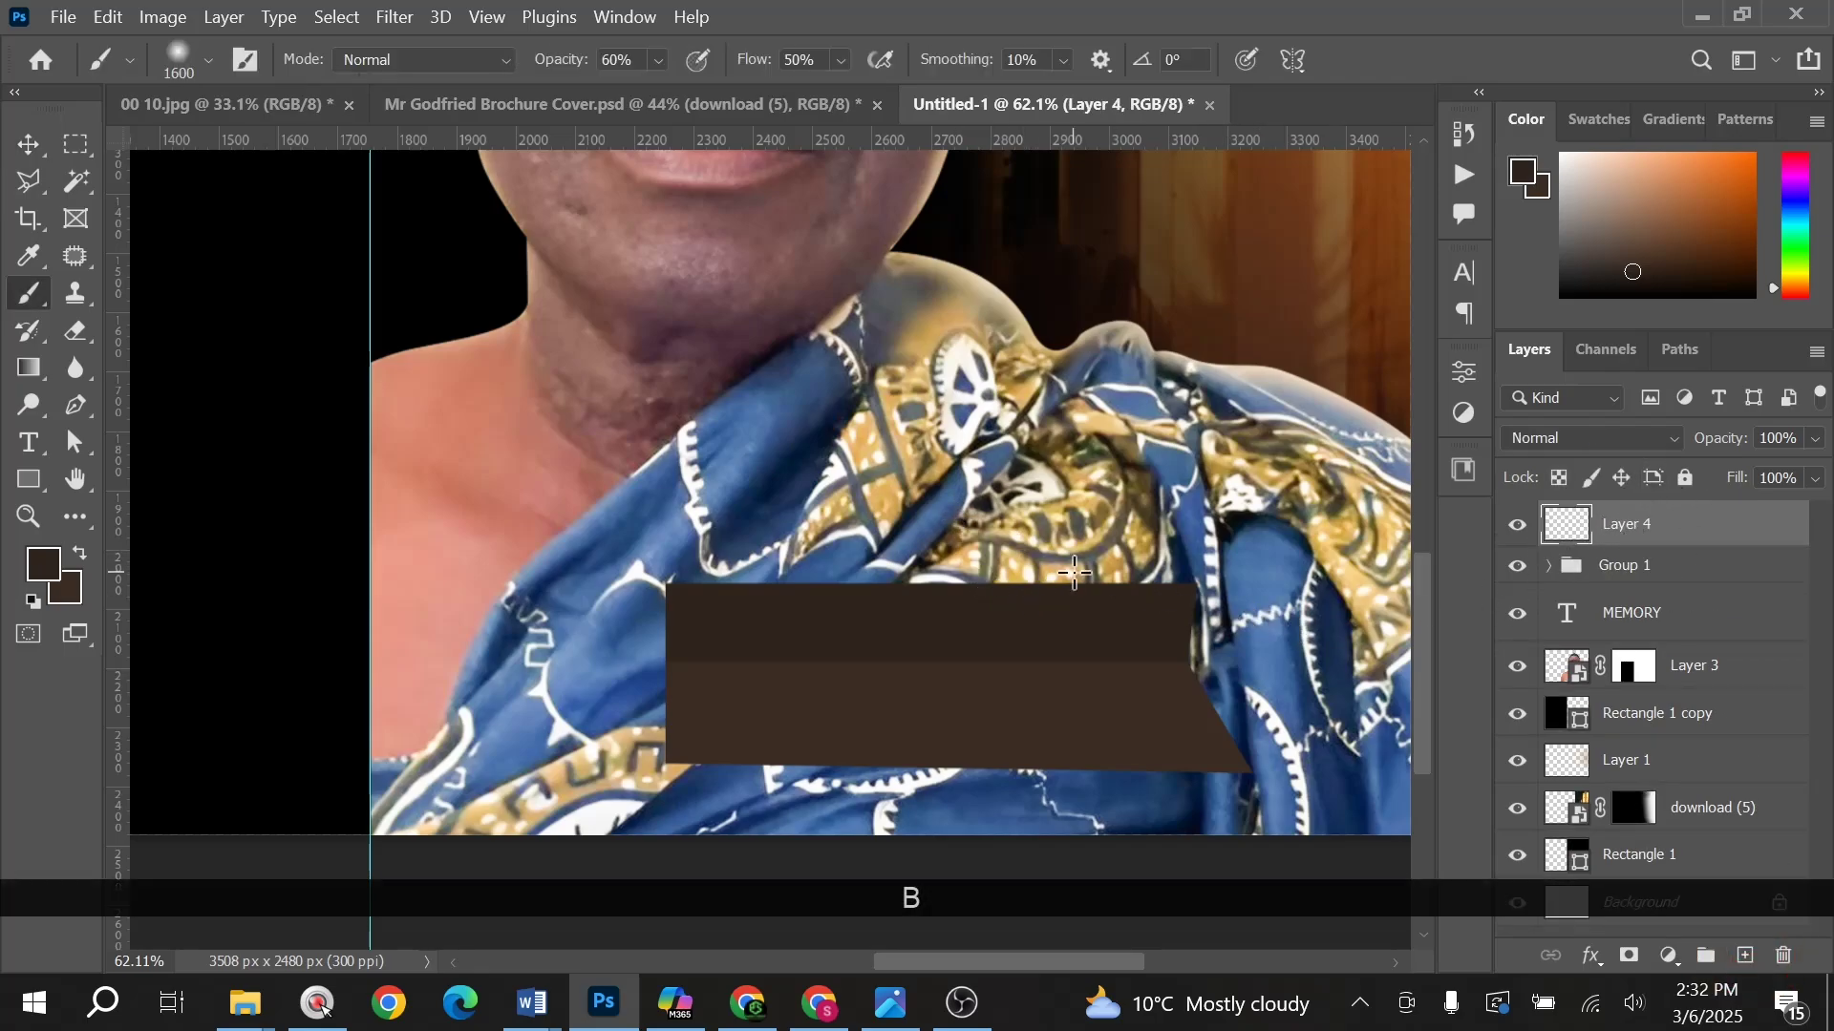
key("Caps_Lock")
left_click(845, 700, "alt")
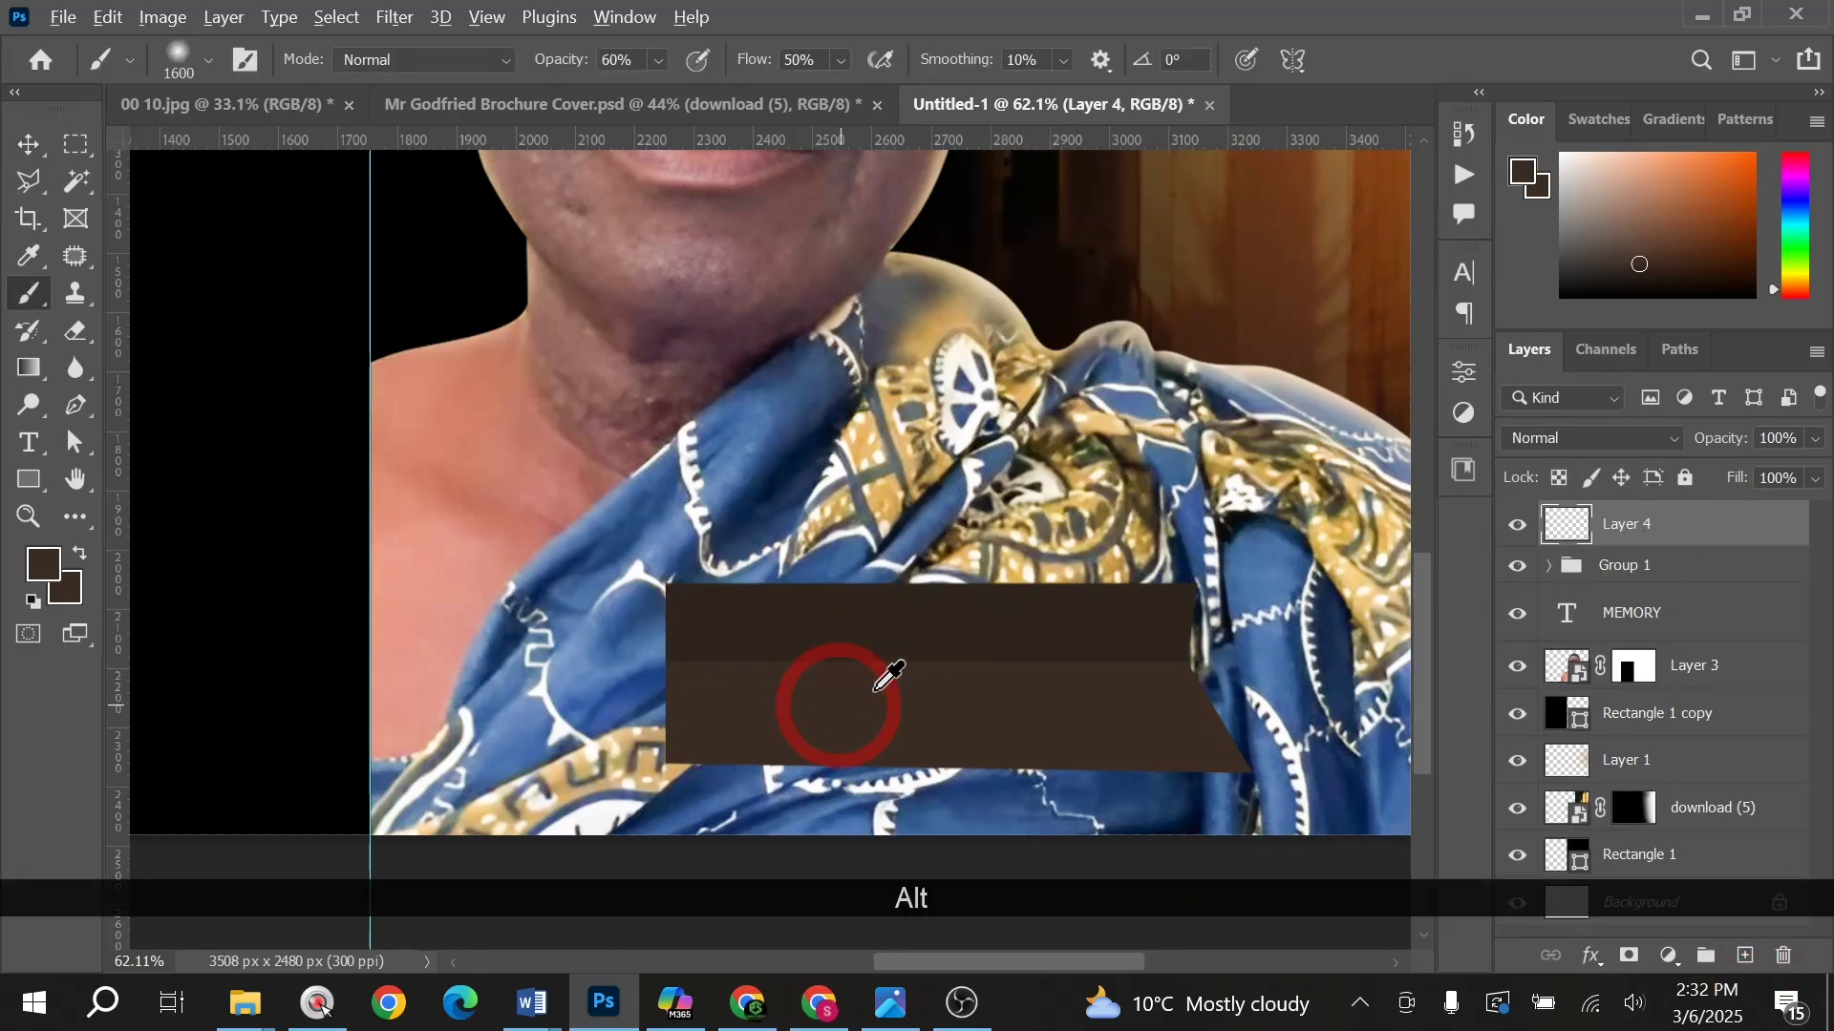
key("alt+bracketleft")
key("alt+bracketleft")
key("alt+bracketleft")
key("alt+bracketleft")
key("alt+bracketleft")
key("alt+bracketleft")
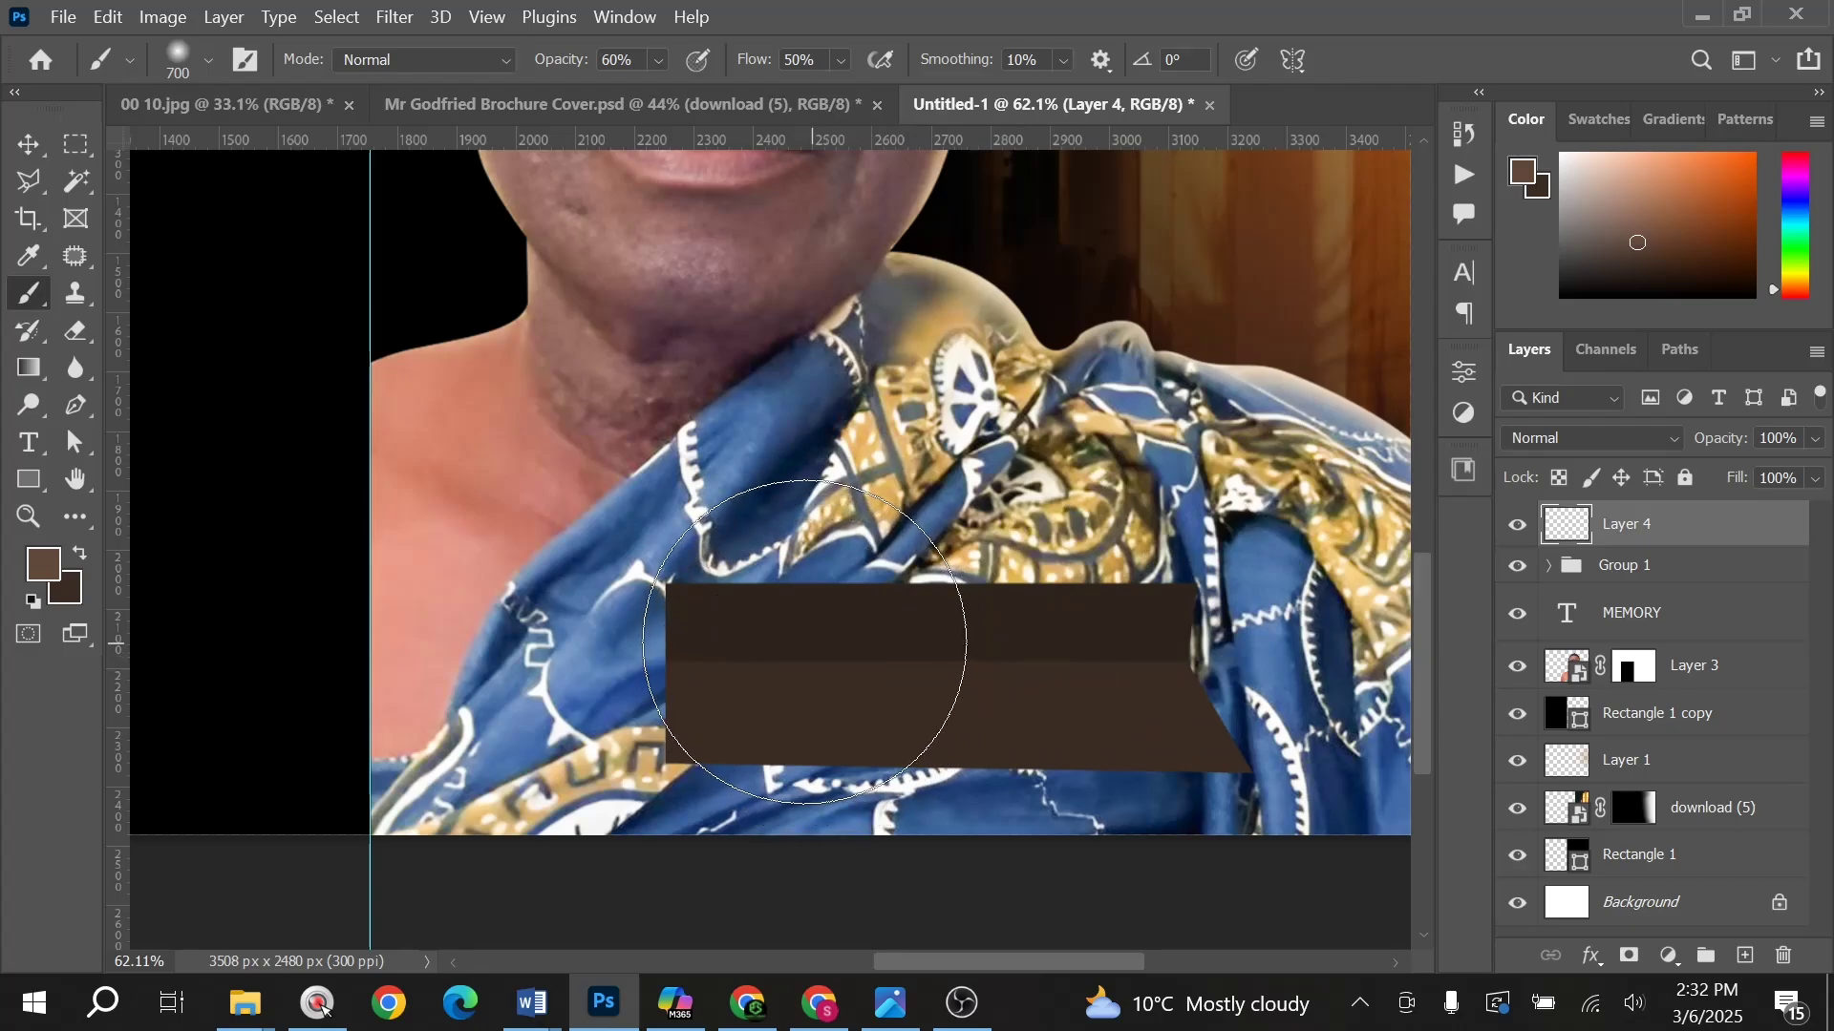
left_click(802, 635)
left_click(1174, 733)
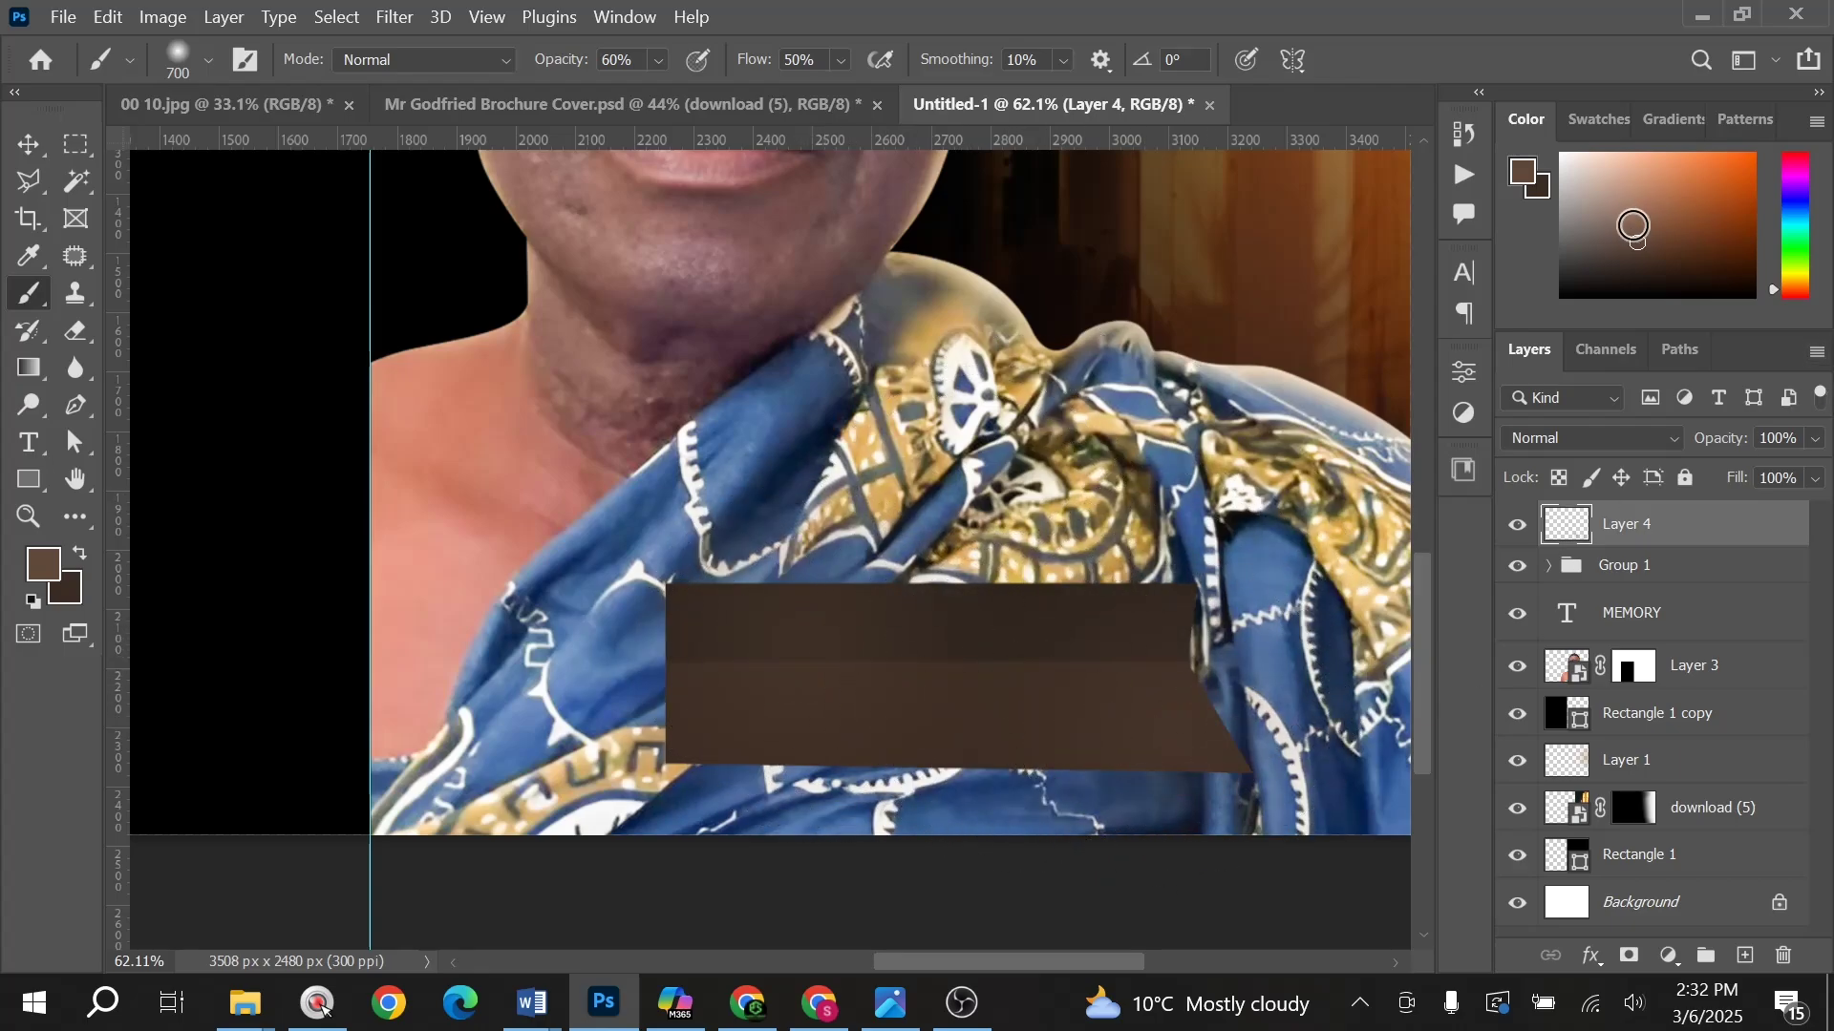
Step: Choose a lighter tan and dab smaller highlights with a 400 px brush at the bars' lower-left area and upper-right corner
left_click(1634, 214)
key("bracketleft")
key("bracketleft")
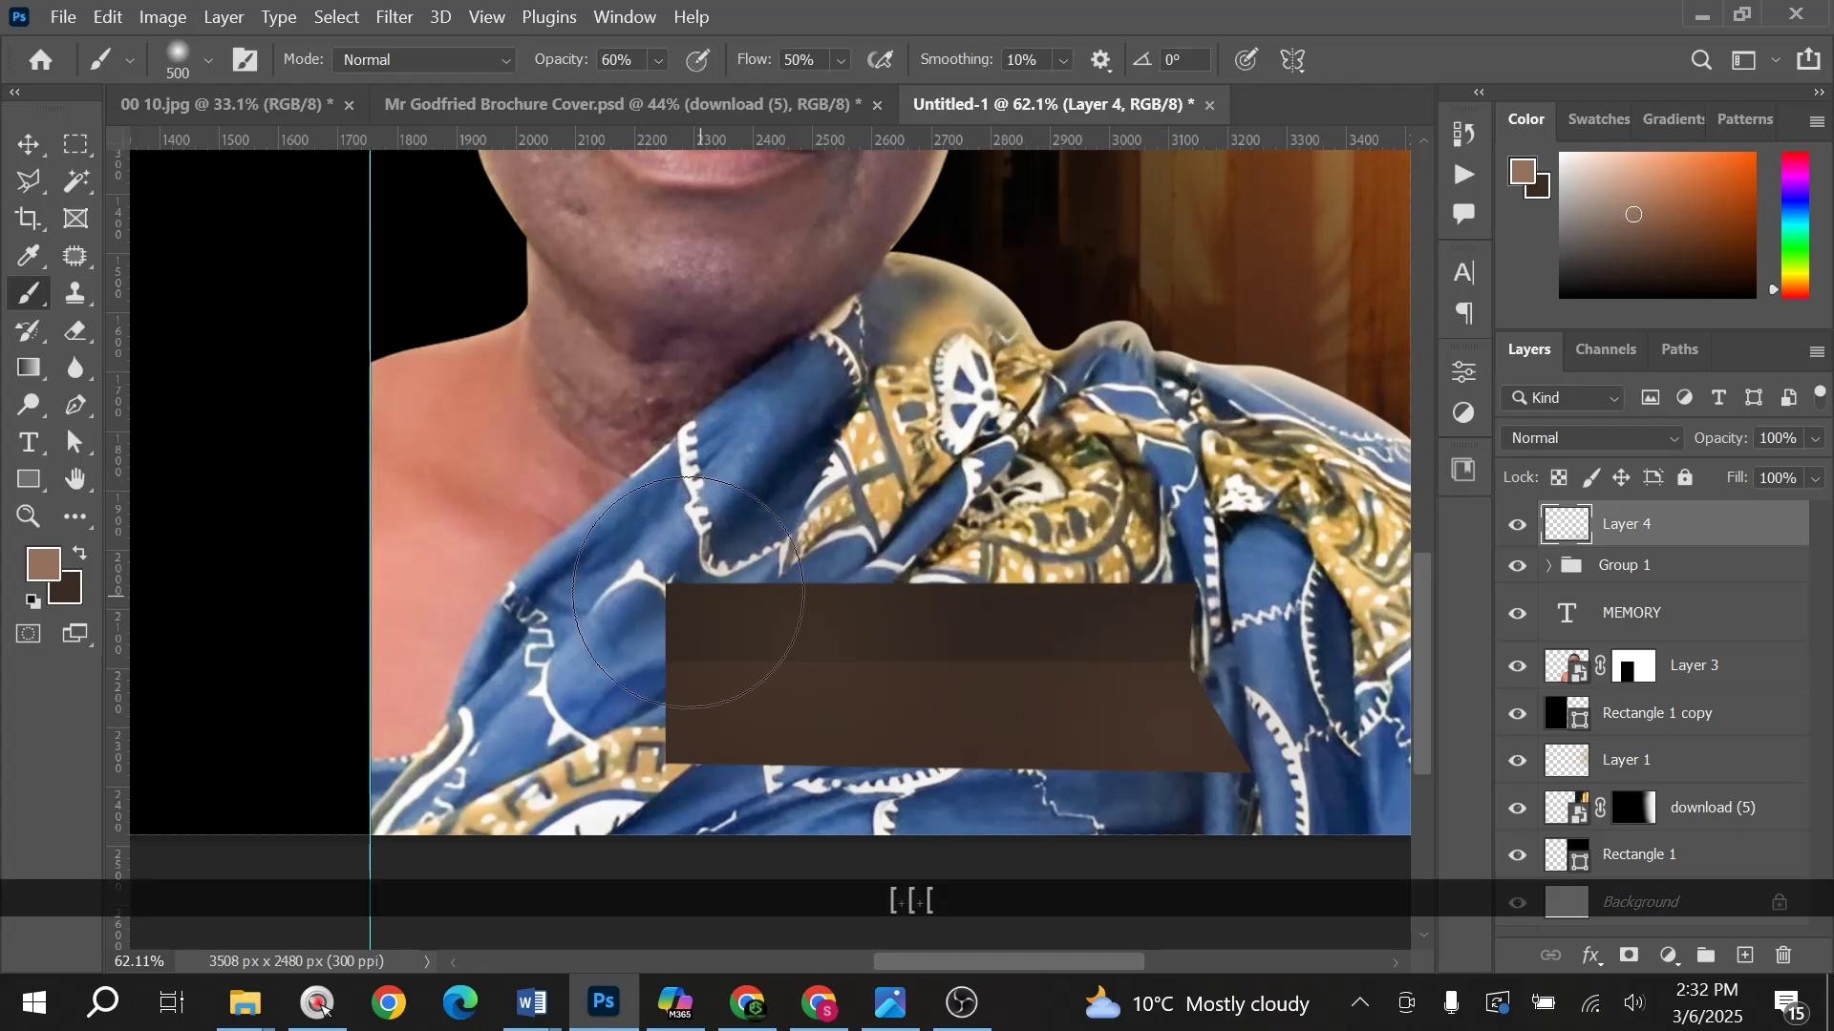
key("bracketleft")
left_click(749, 716)
left_click(1203, 594)
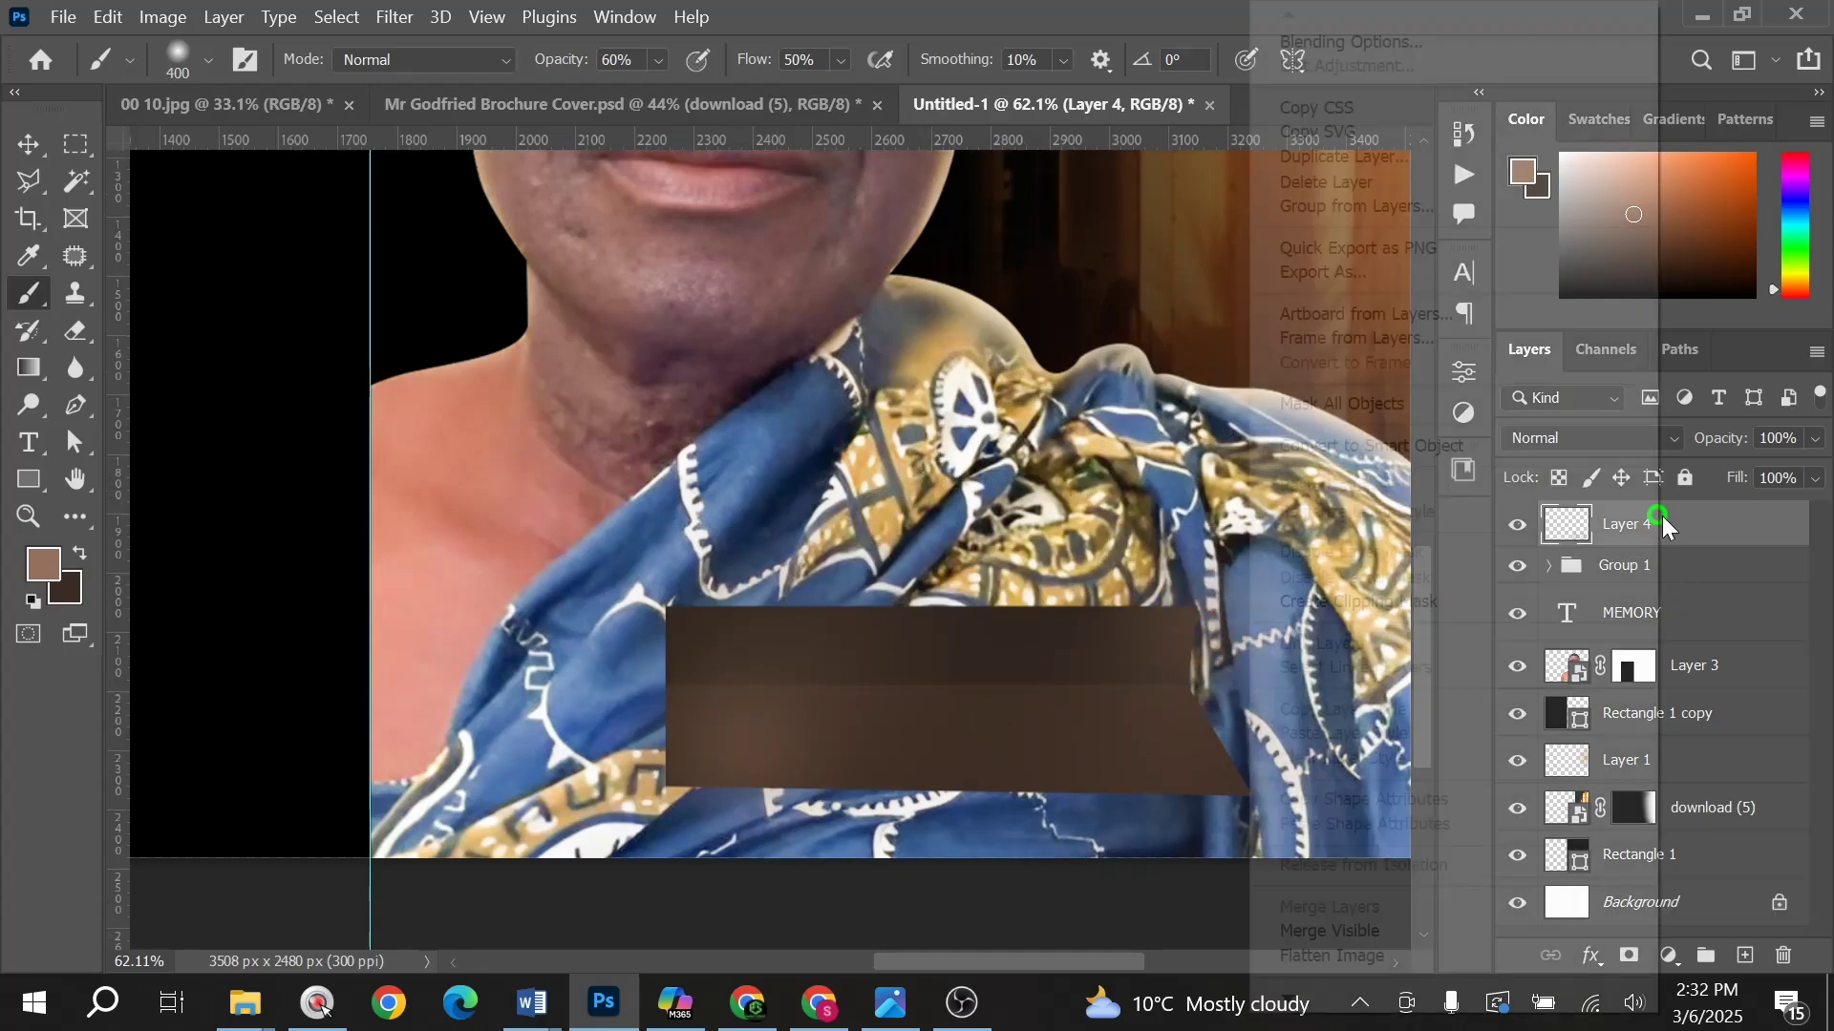
Step: Clip the highlight layer to the bars group, compare it hidden and shown, and set its blend mode to Color Dodge
right_click(1661, 520)
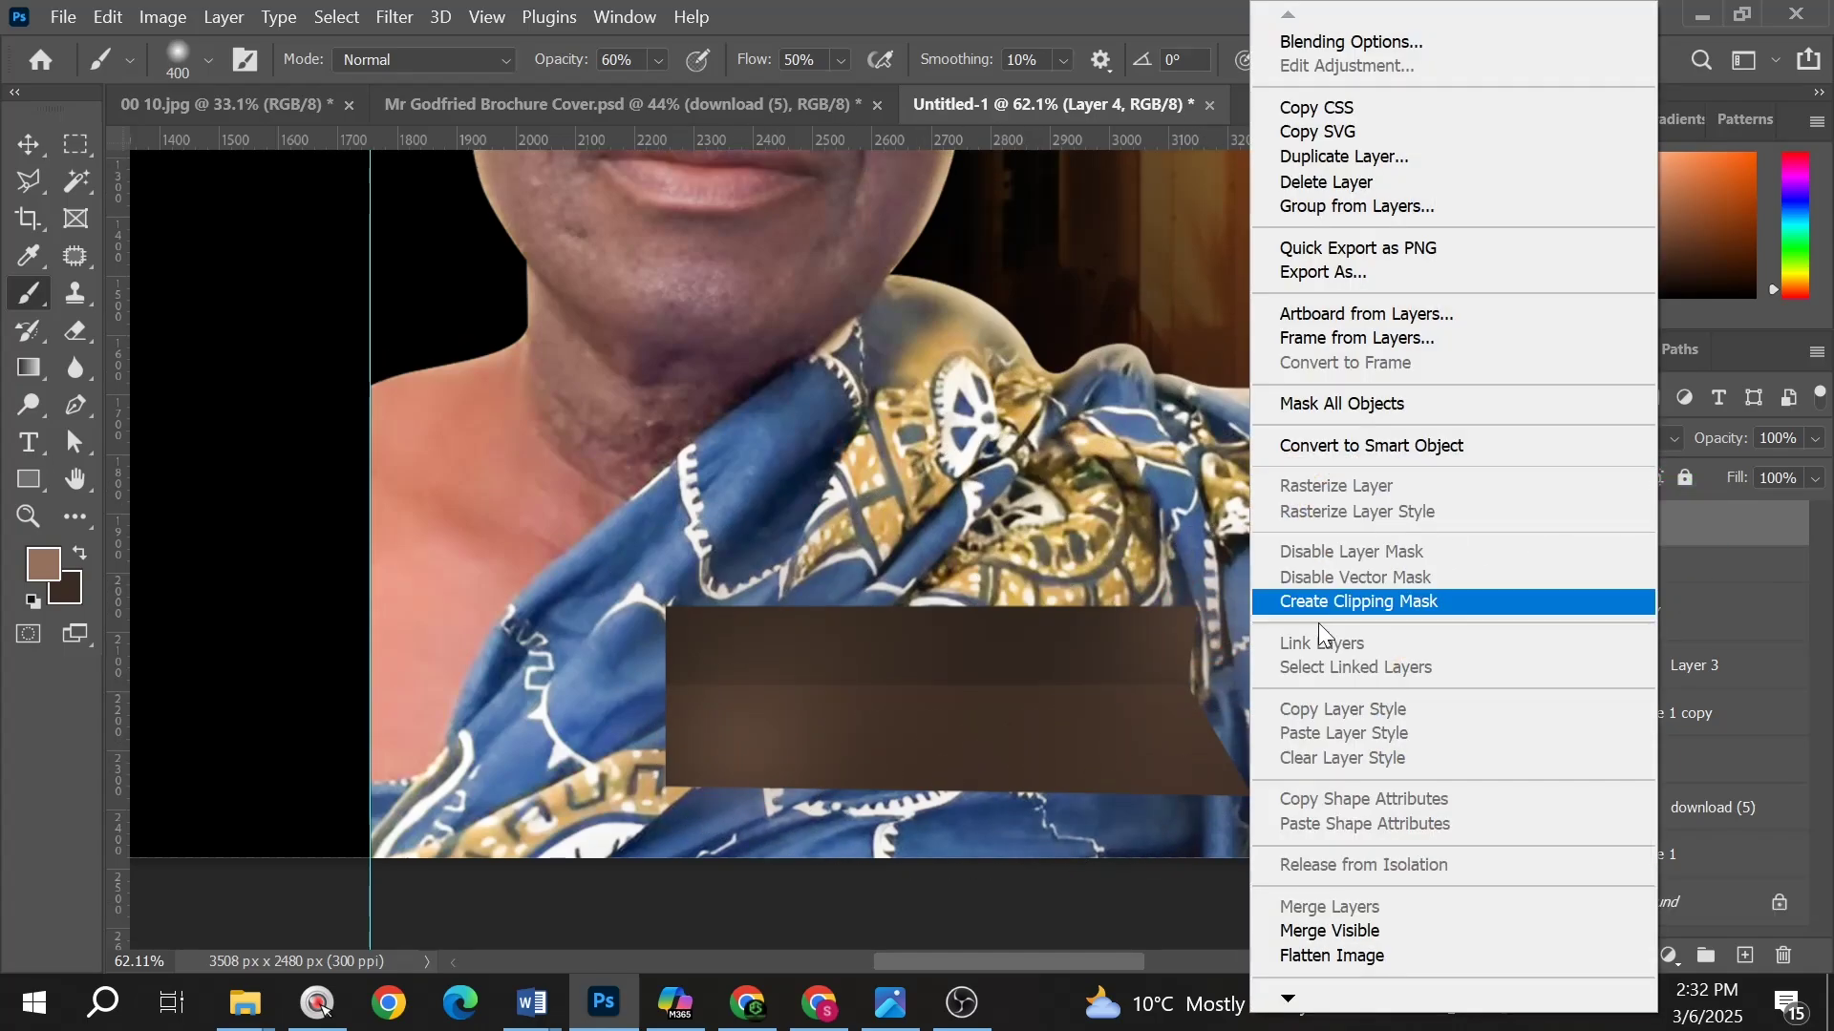
left_click(1356, 602)
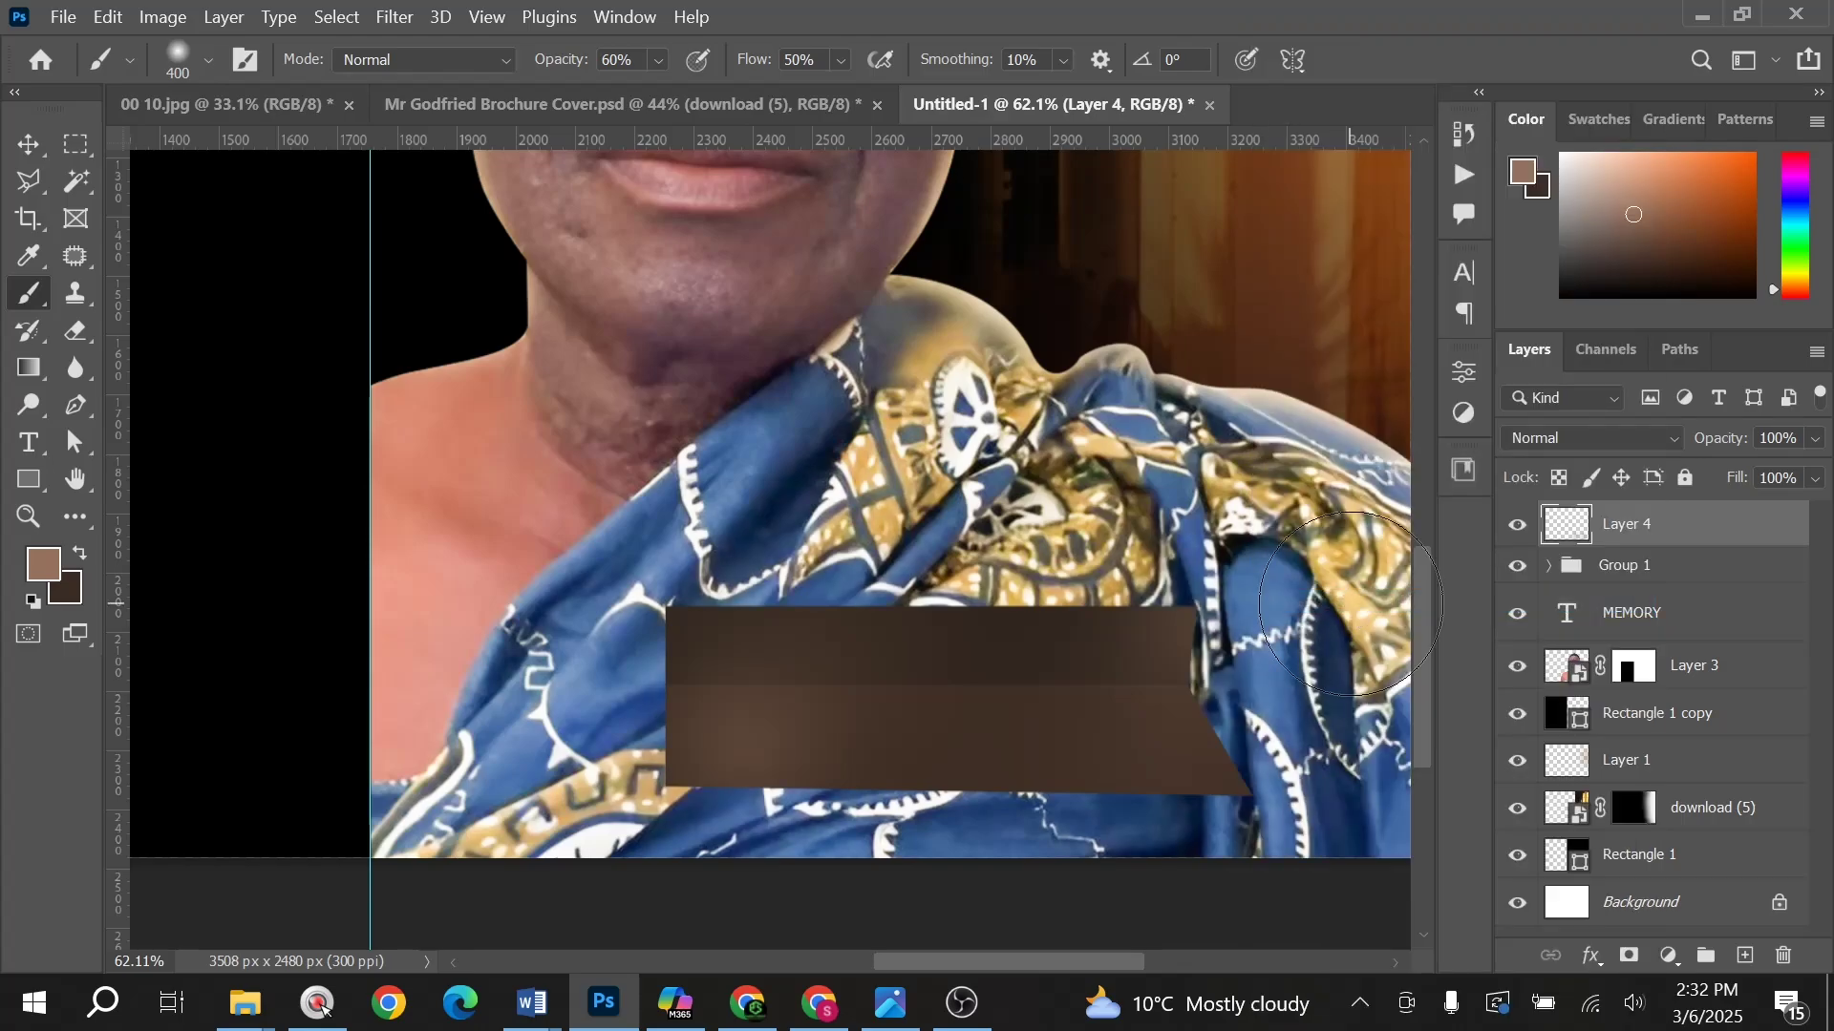
left_click(1517, 525)
left_click(1519, 525)
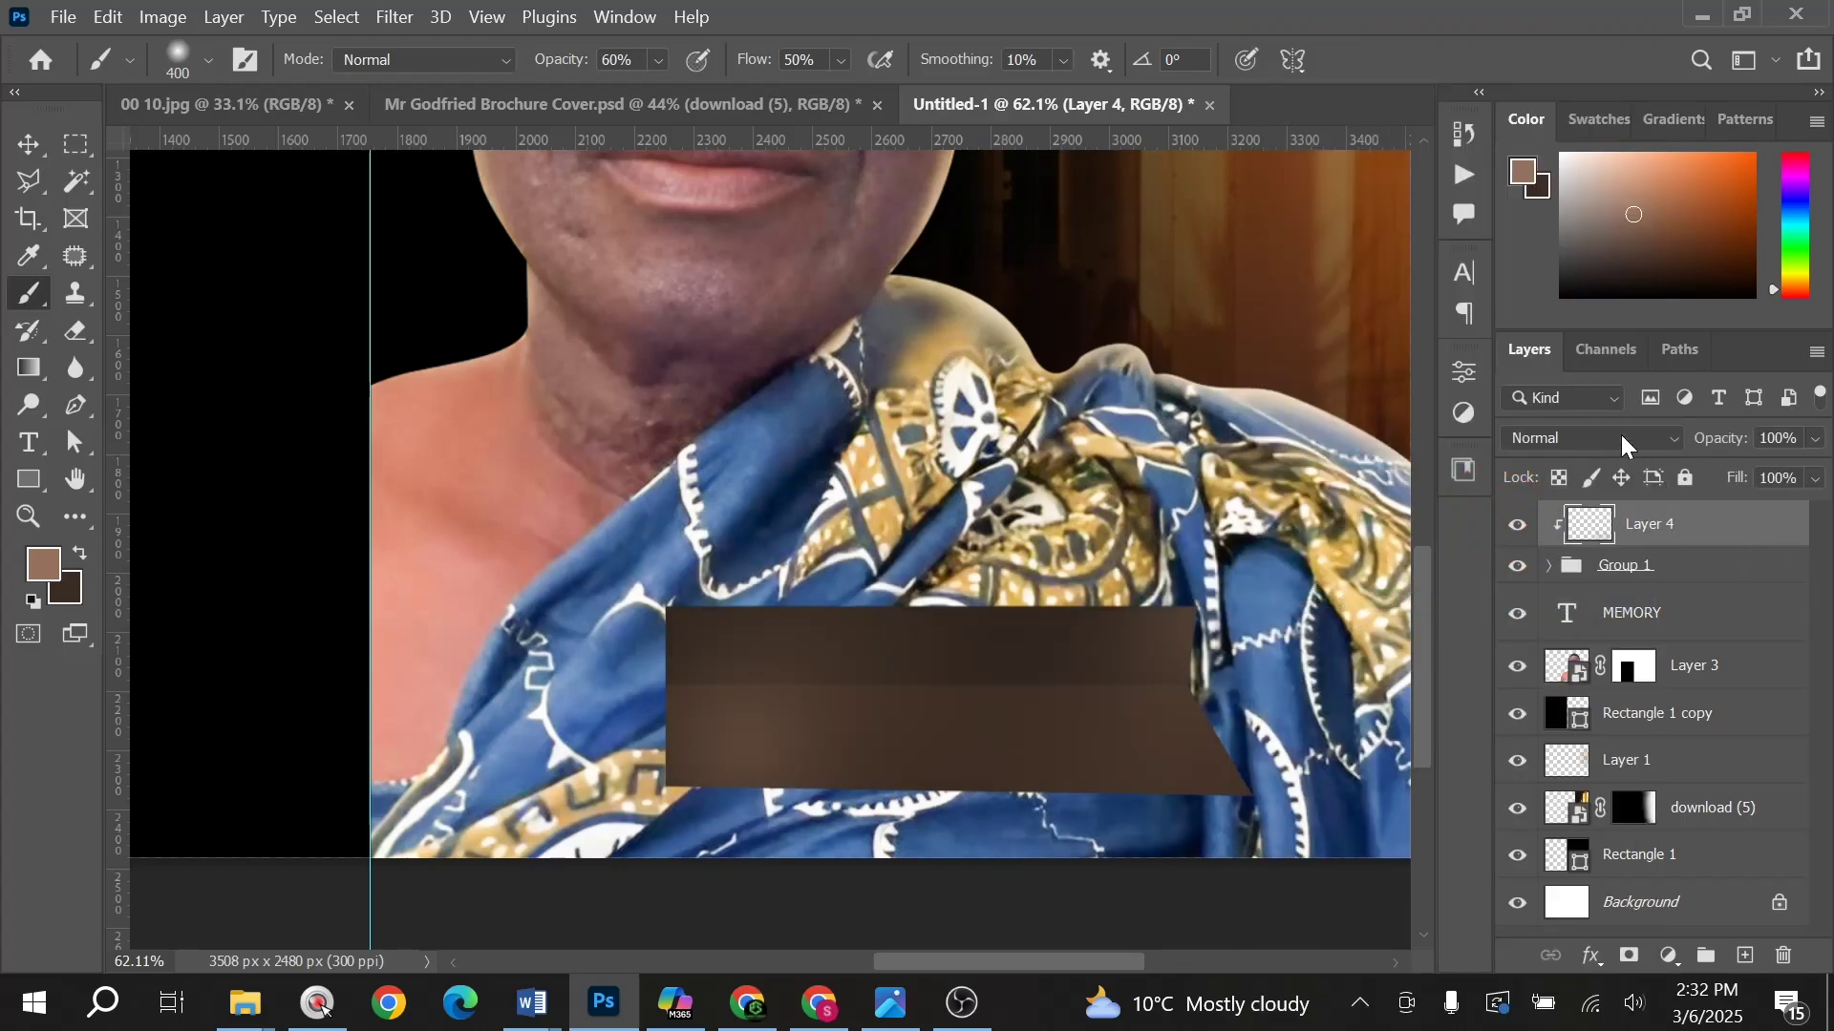
left_click(1627, 439)
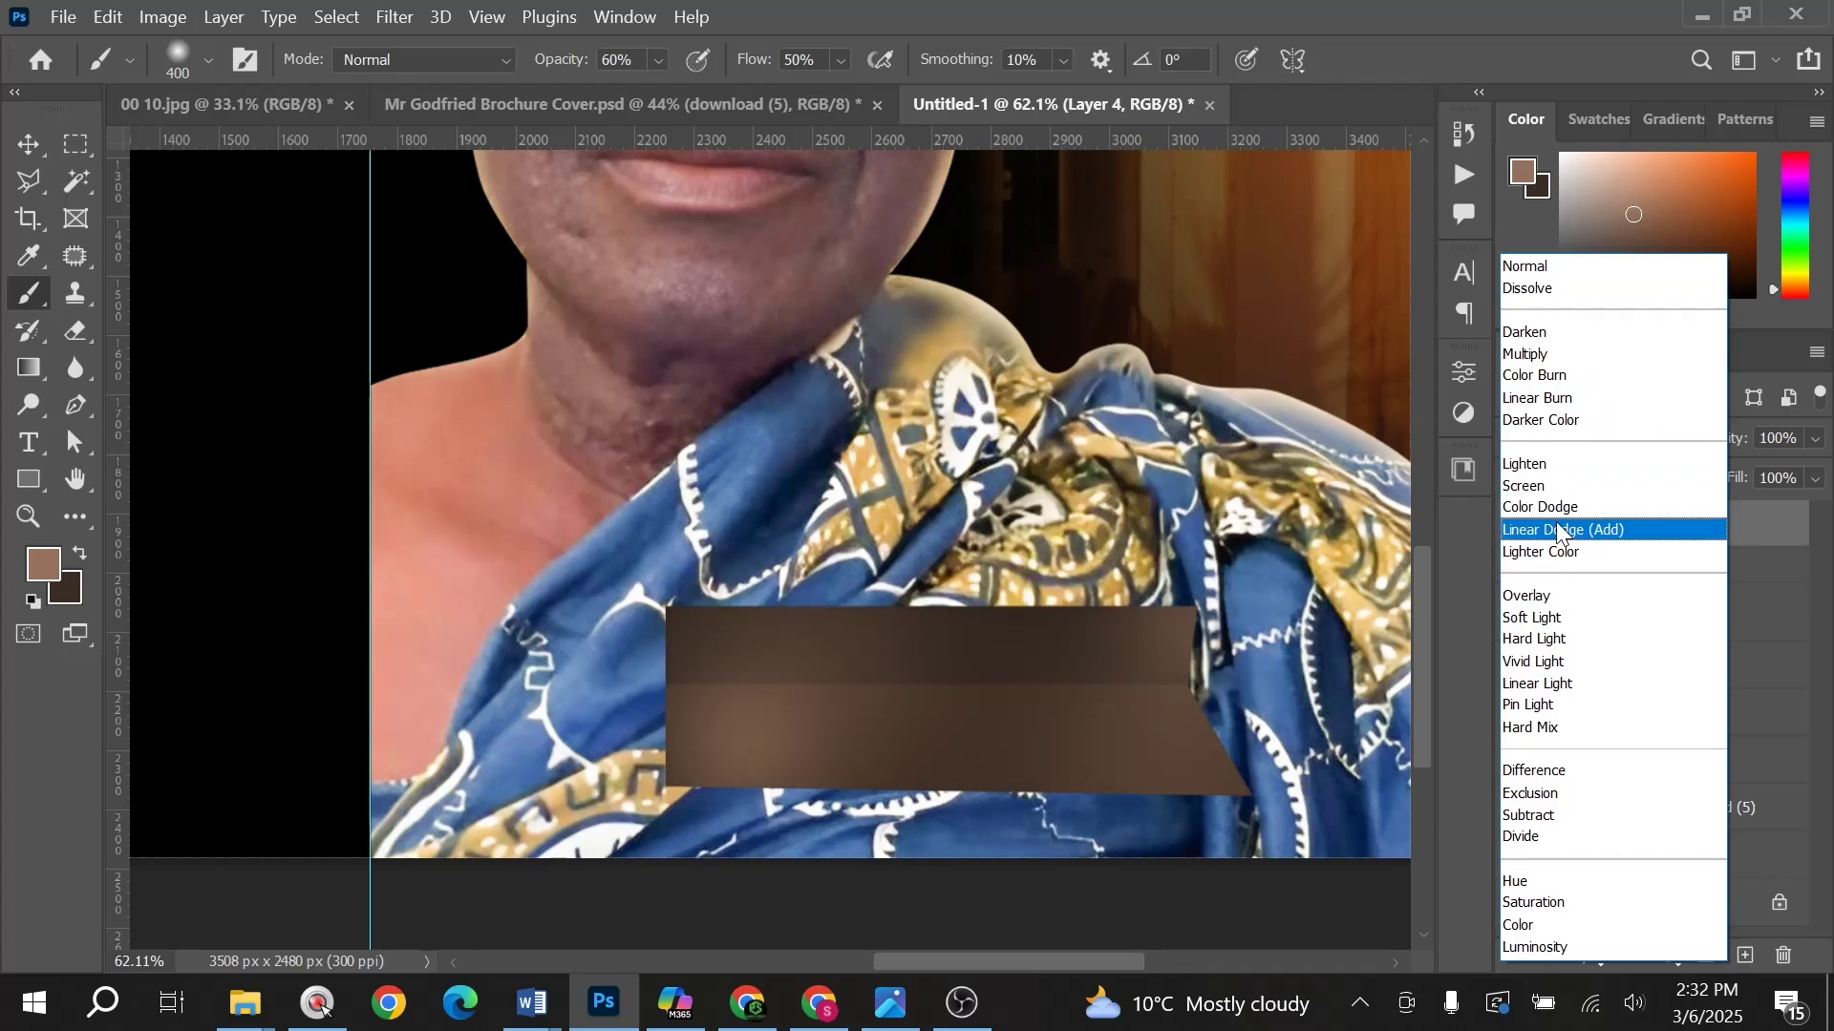
left_click(1566, 509)
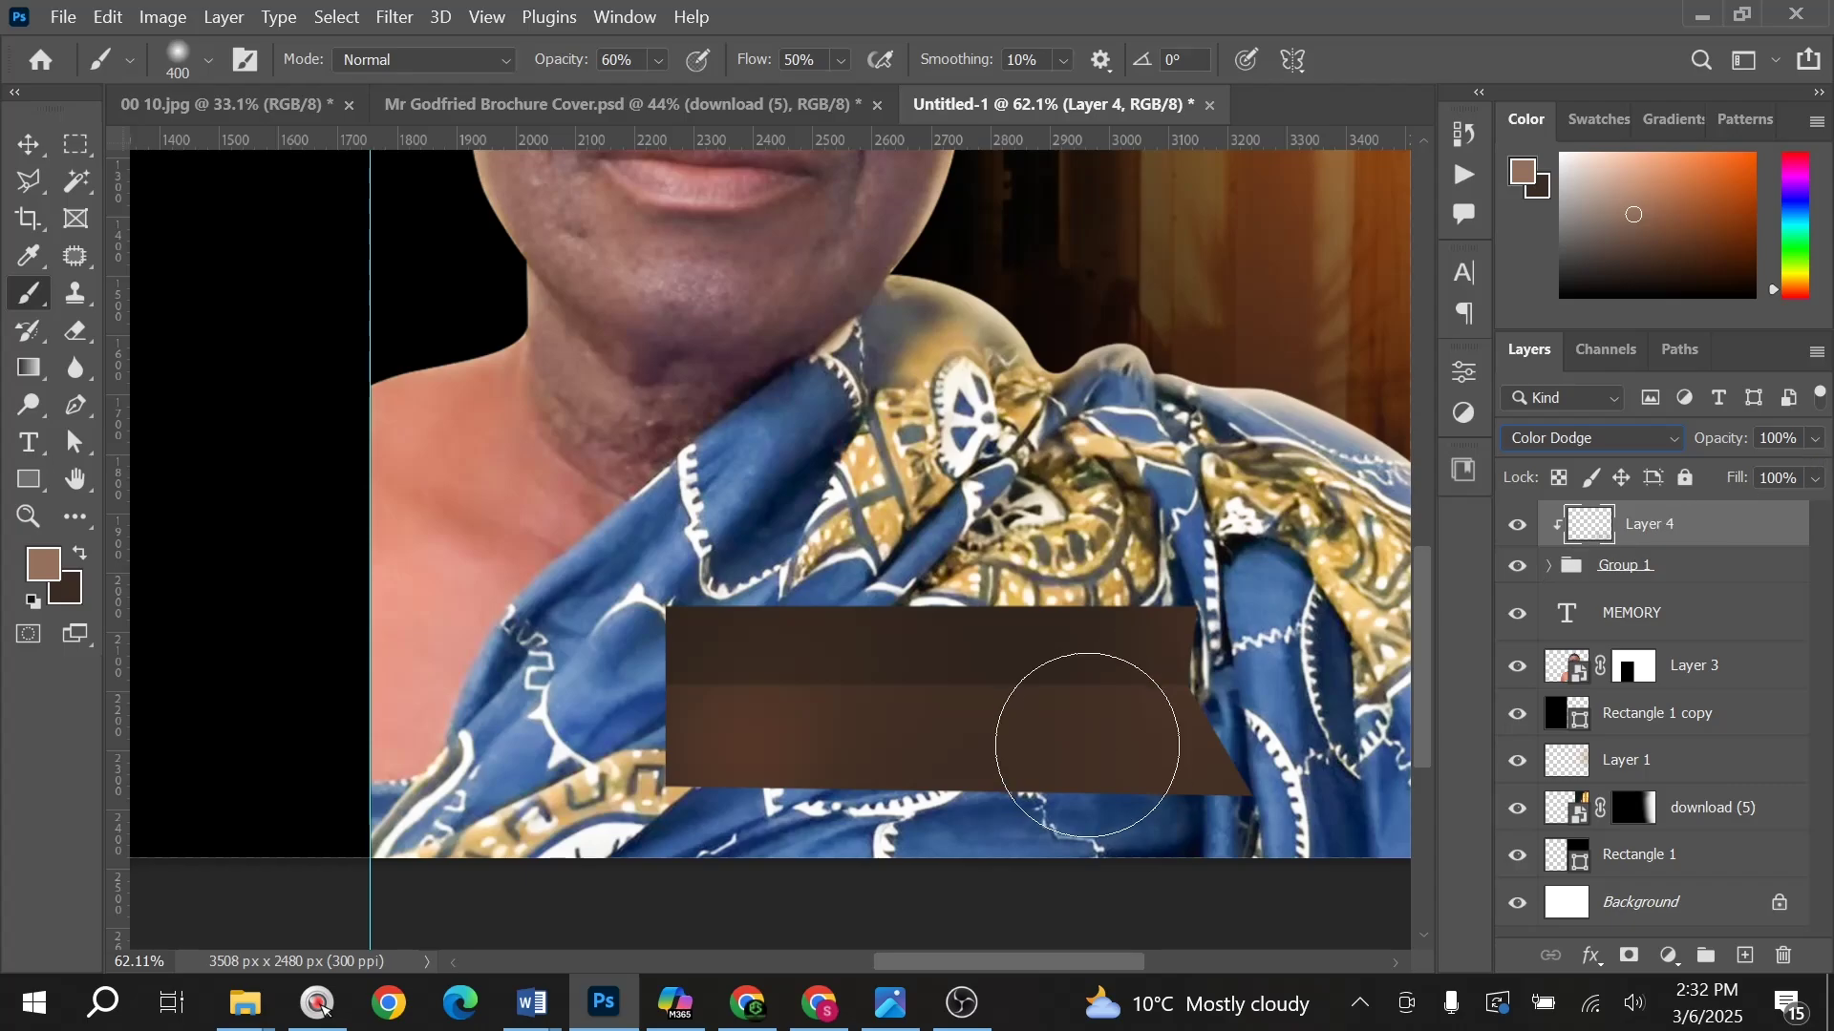
key("ctrl+v")
key("ctrl+0")
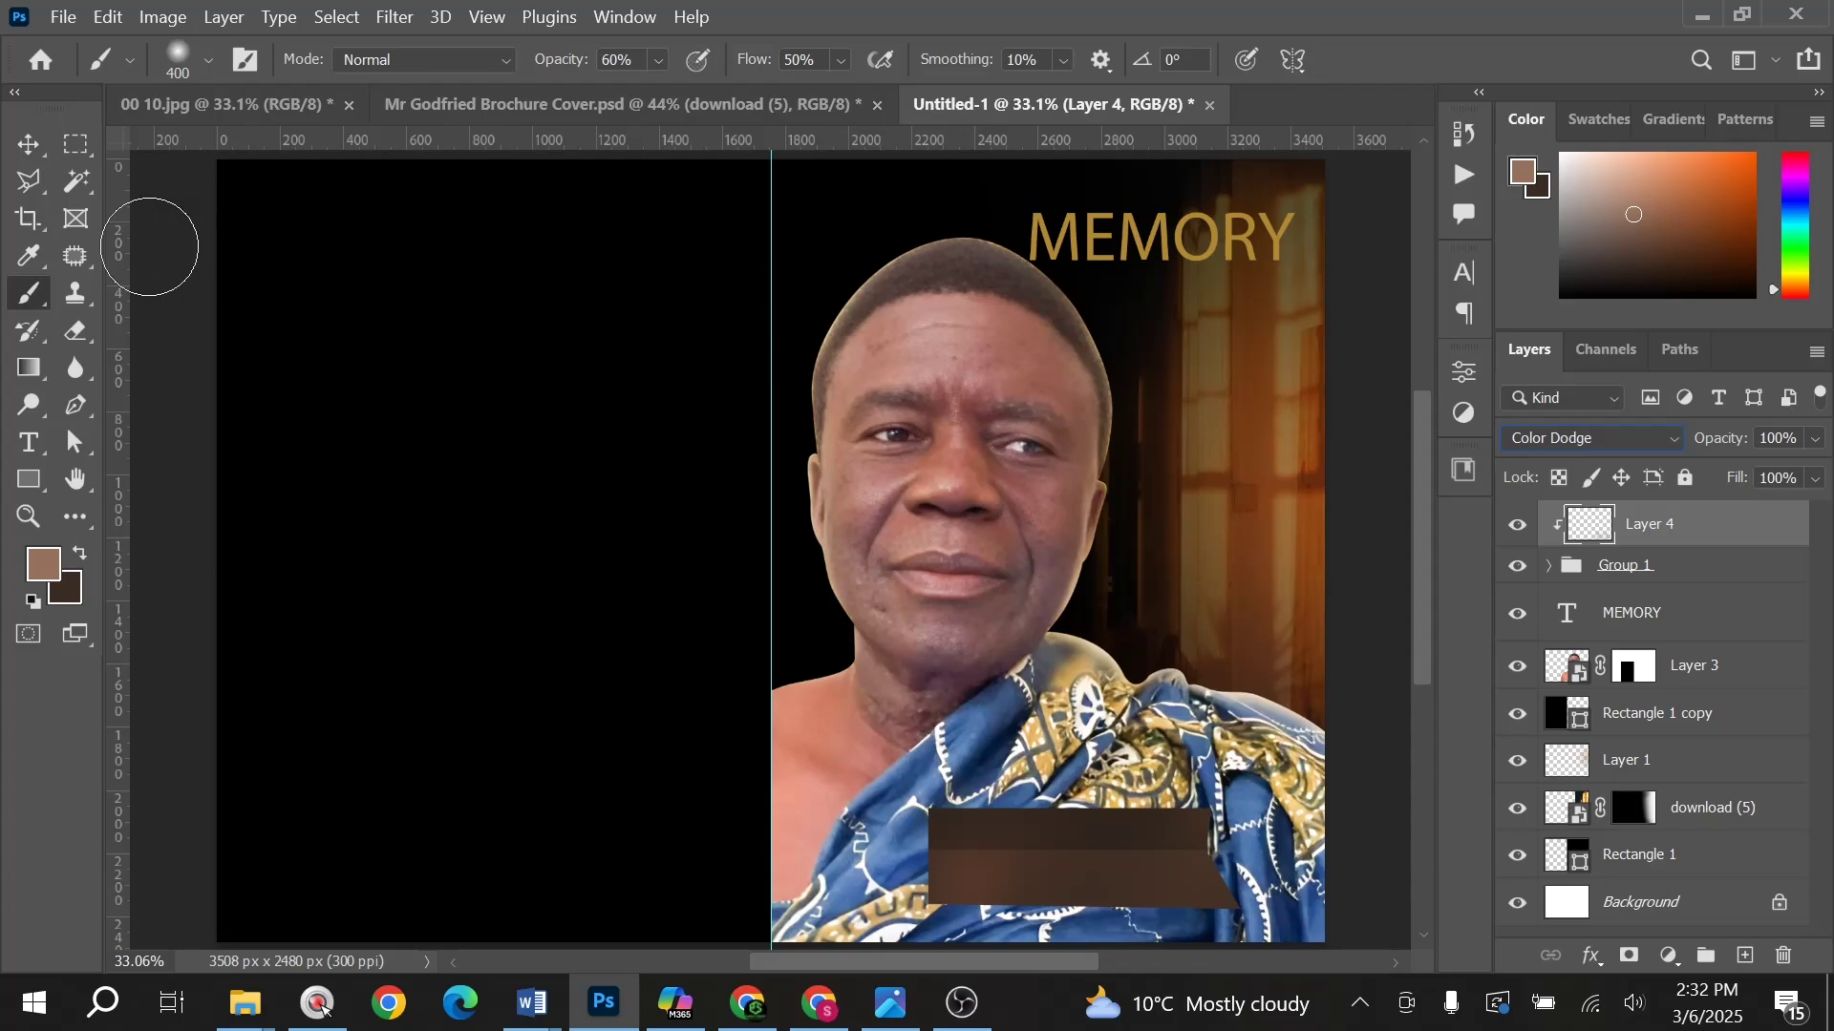
Step: Switch to the image viewer, examine the sample brochure mockups back to the front cover kk 7.jpg, and return to Photoshop
left_click(26, 145)
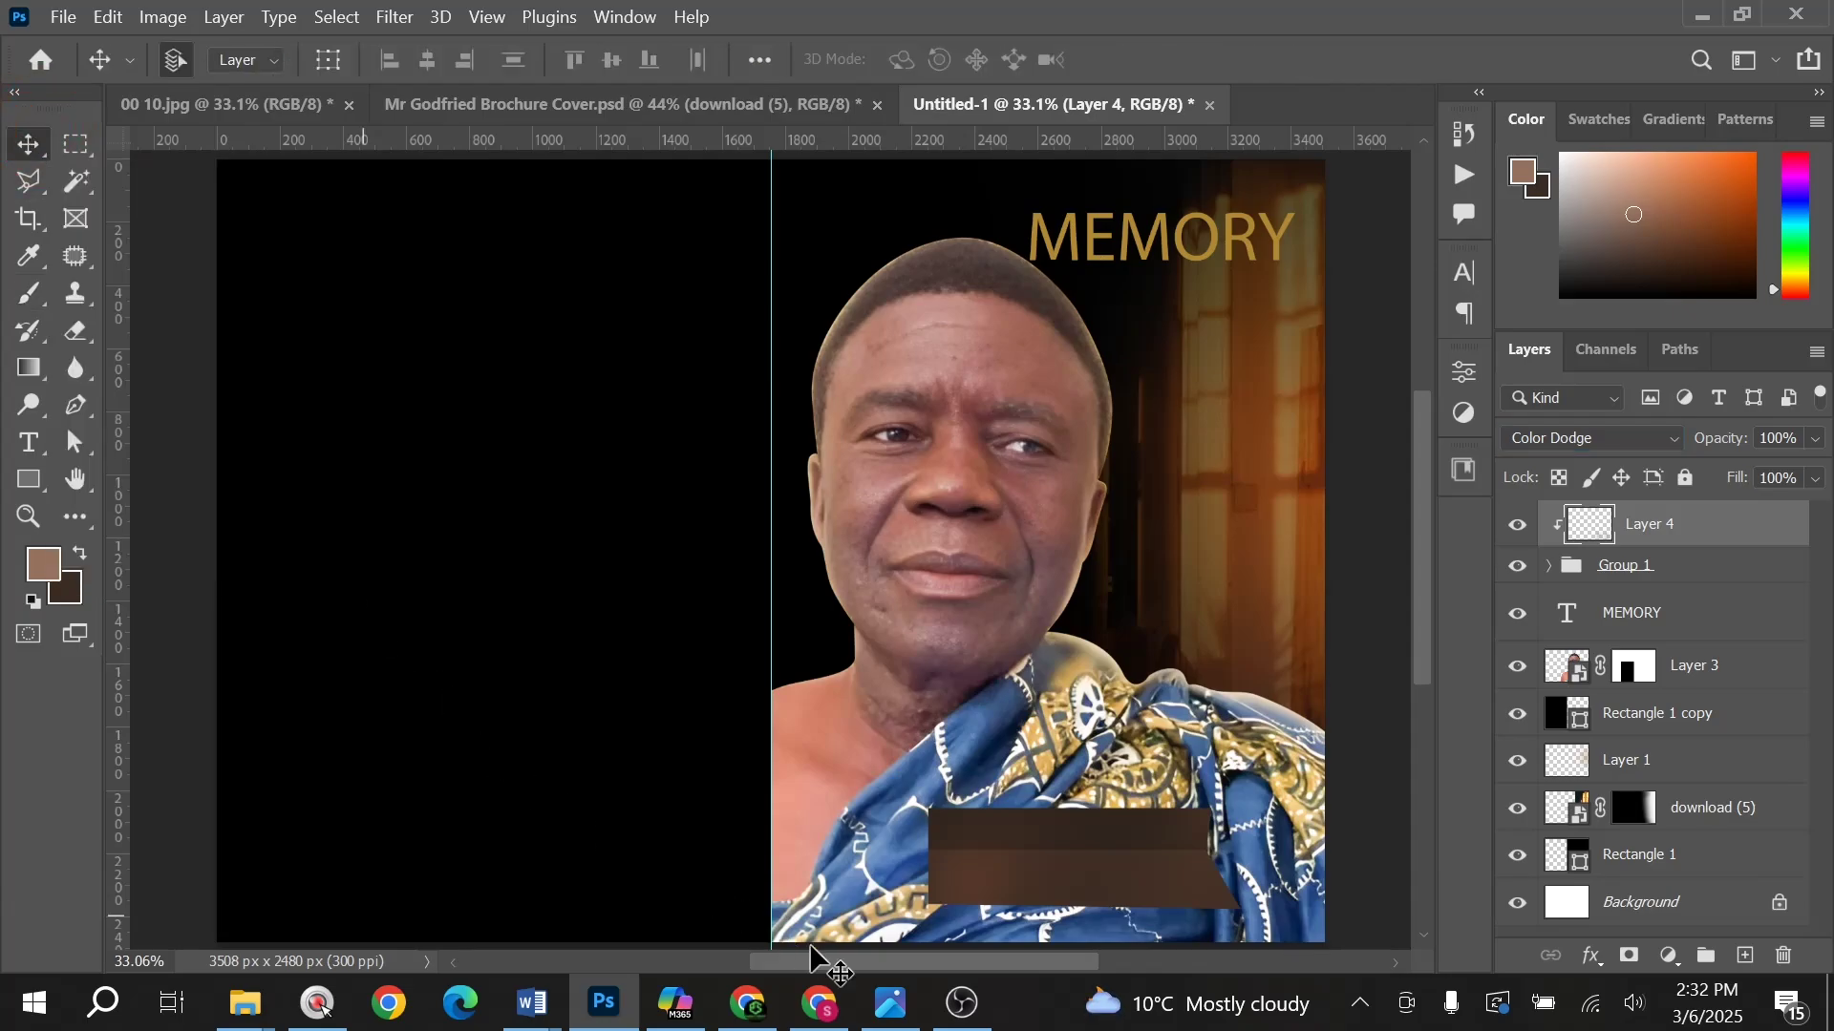
left_click(889, 1003)
key("Right")
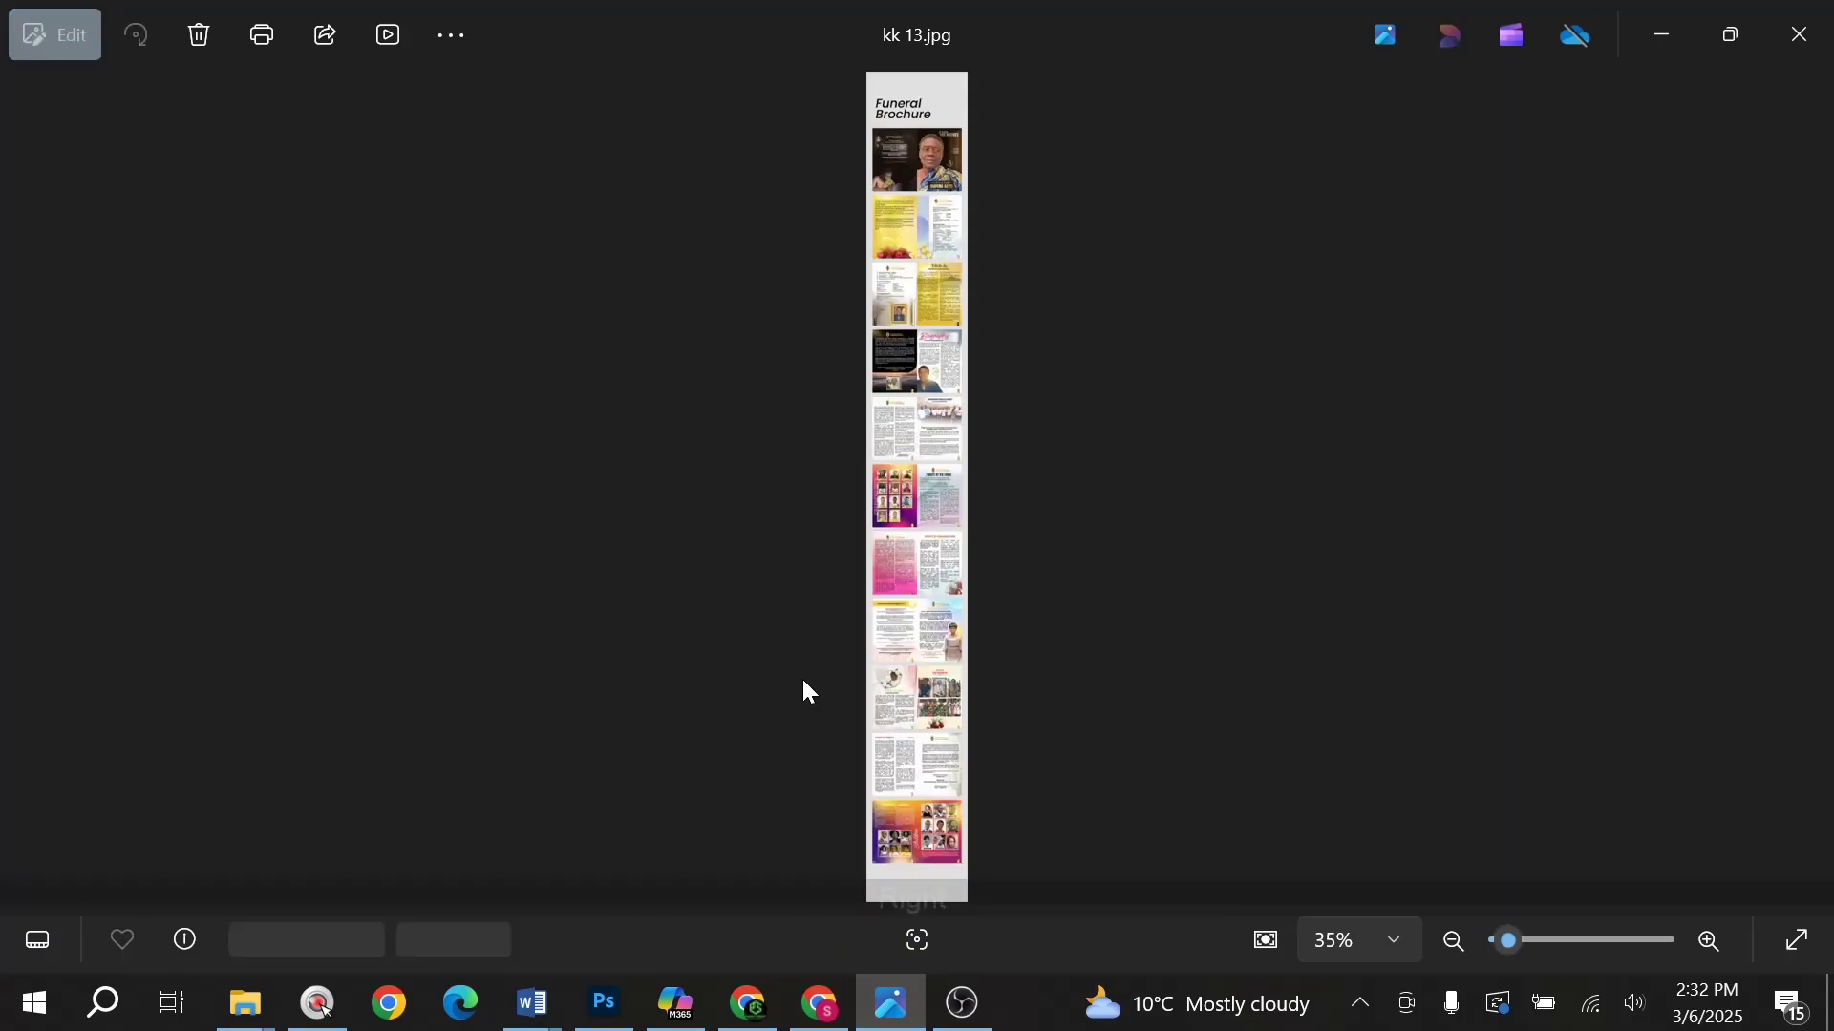
key("Left")
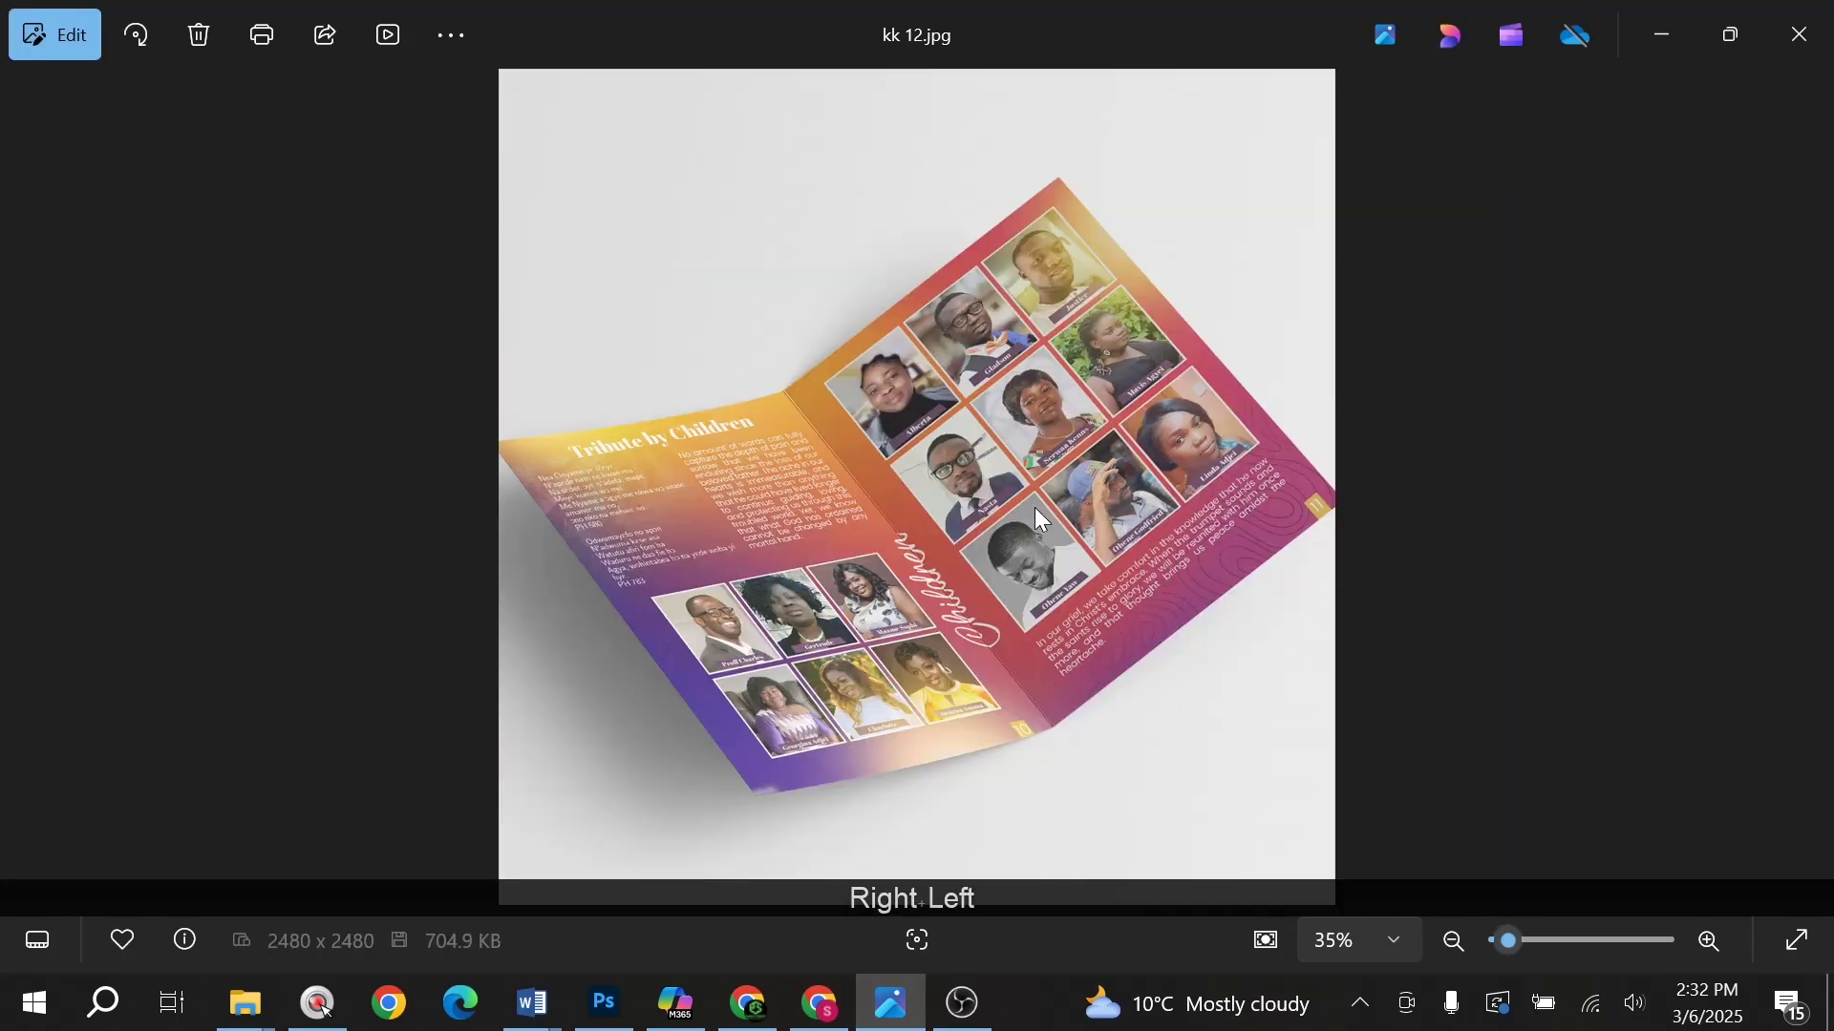
key("Left")
key("Left")
key("Left")
key("Left")
key("Left")
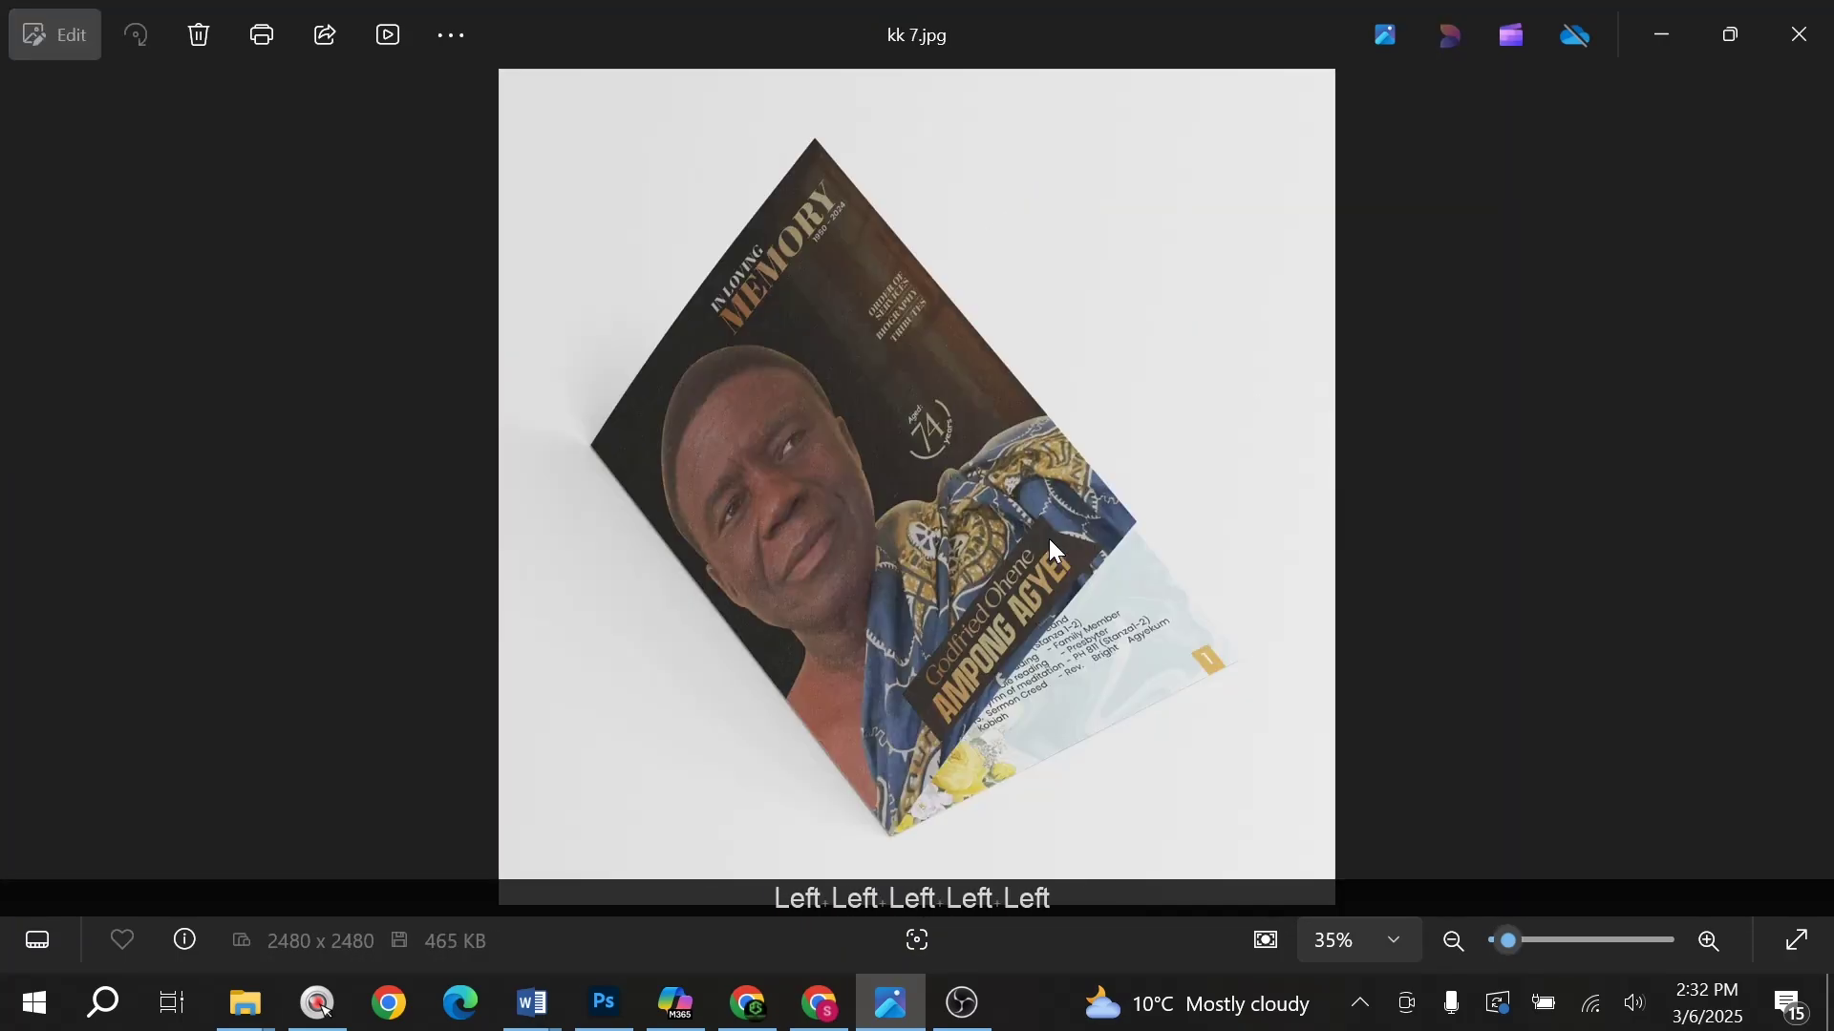
key("alt+Tab")
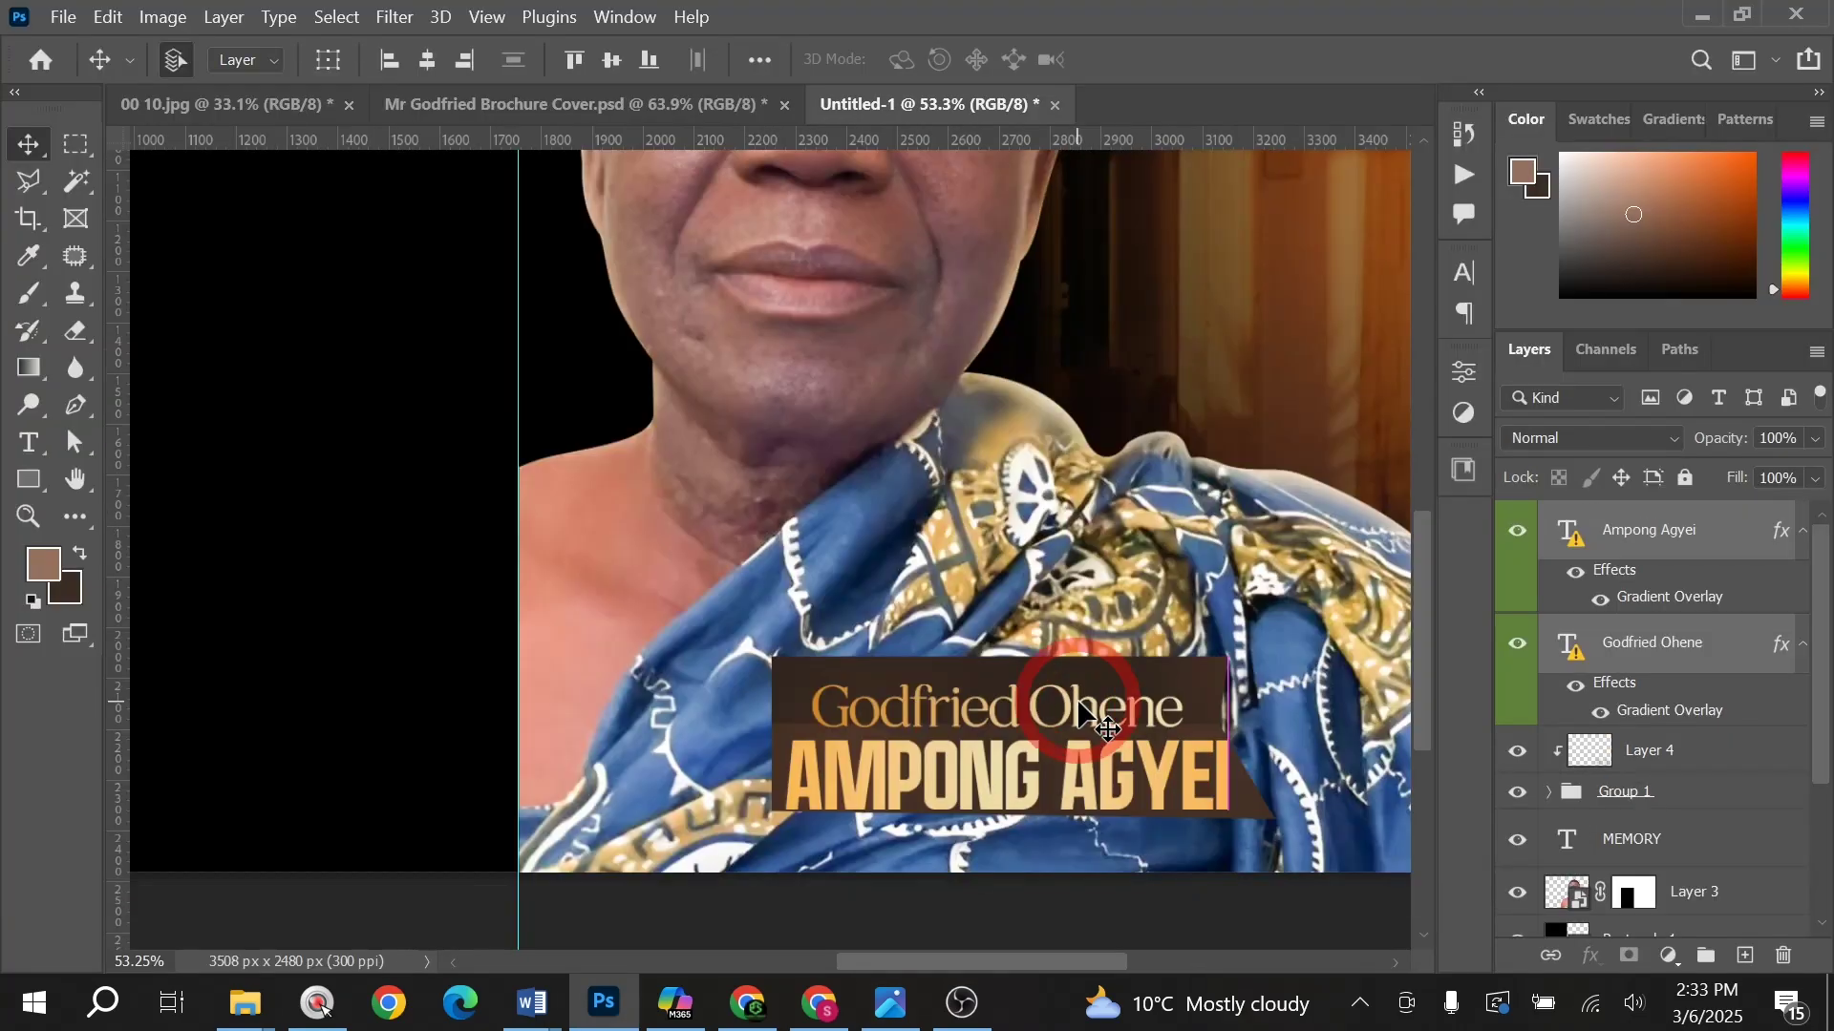
Step: Nudge both selected name text lines upward and slightly left over the dark brown bars
key("Up")
key("Up")
key("Up")
key("Up")
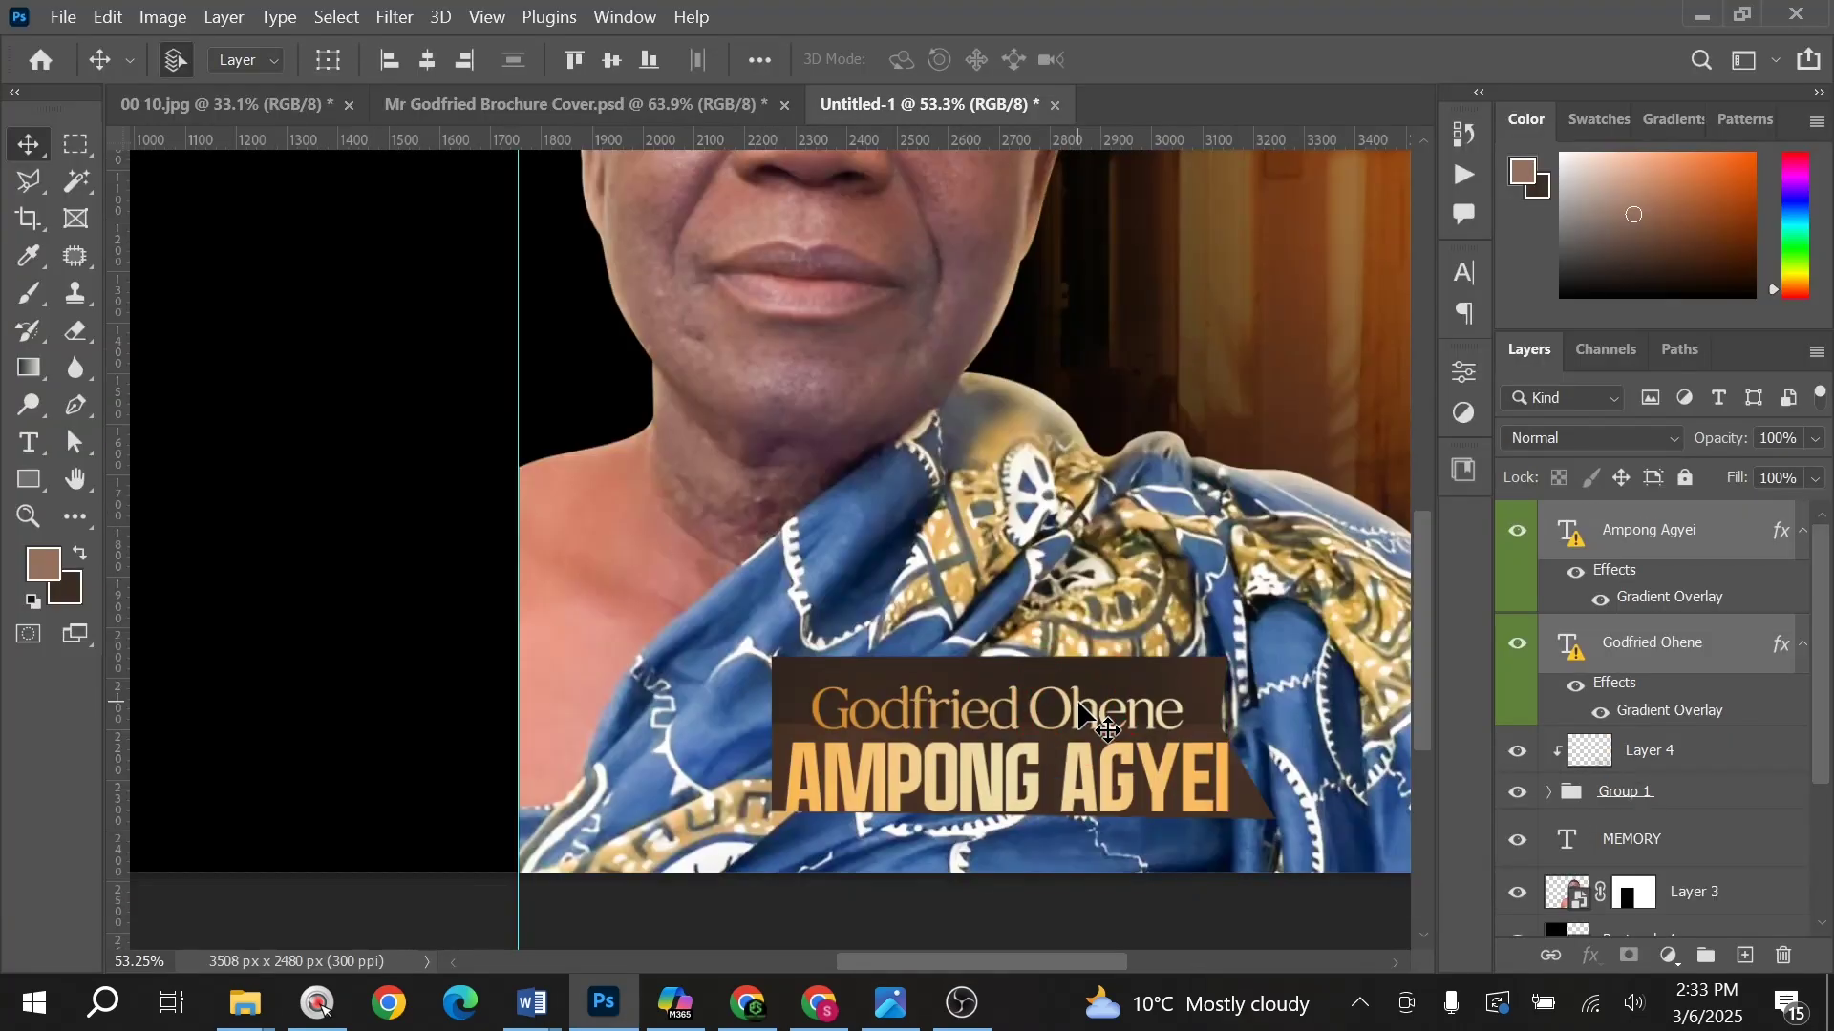
key("Up")
key("Left")
key("Left")
key("Left")
key("Left")
key("Up")
key("Up")
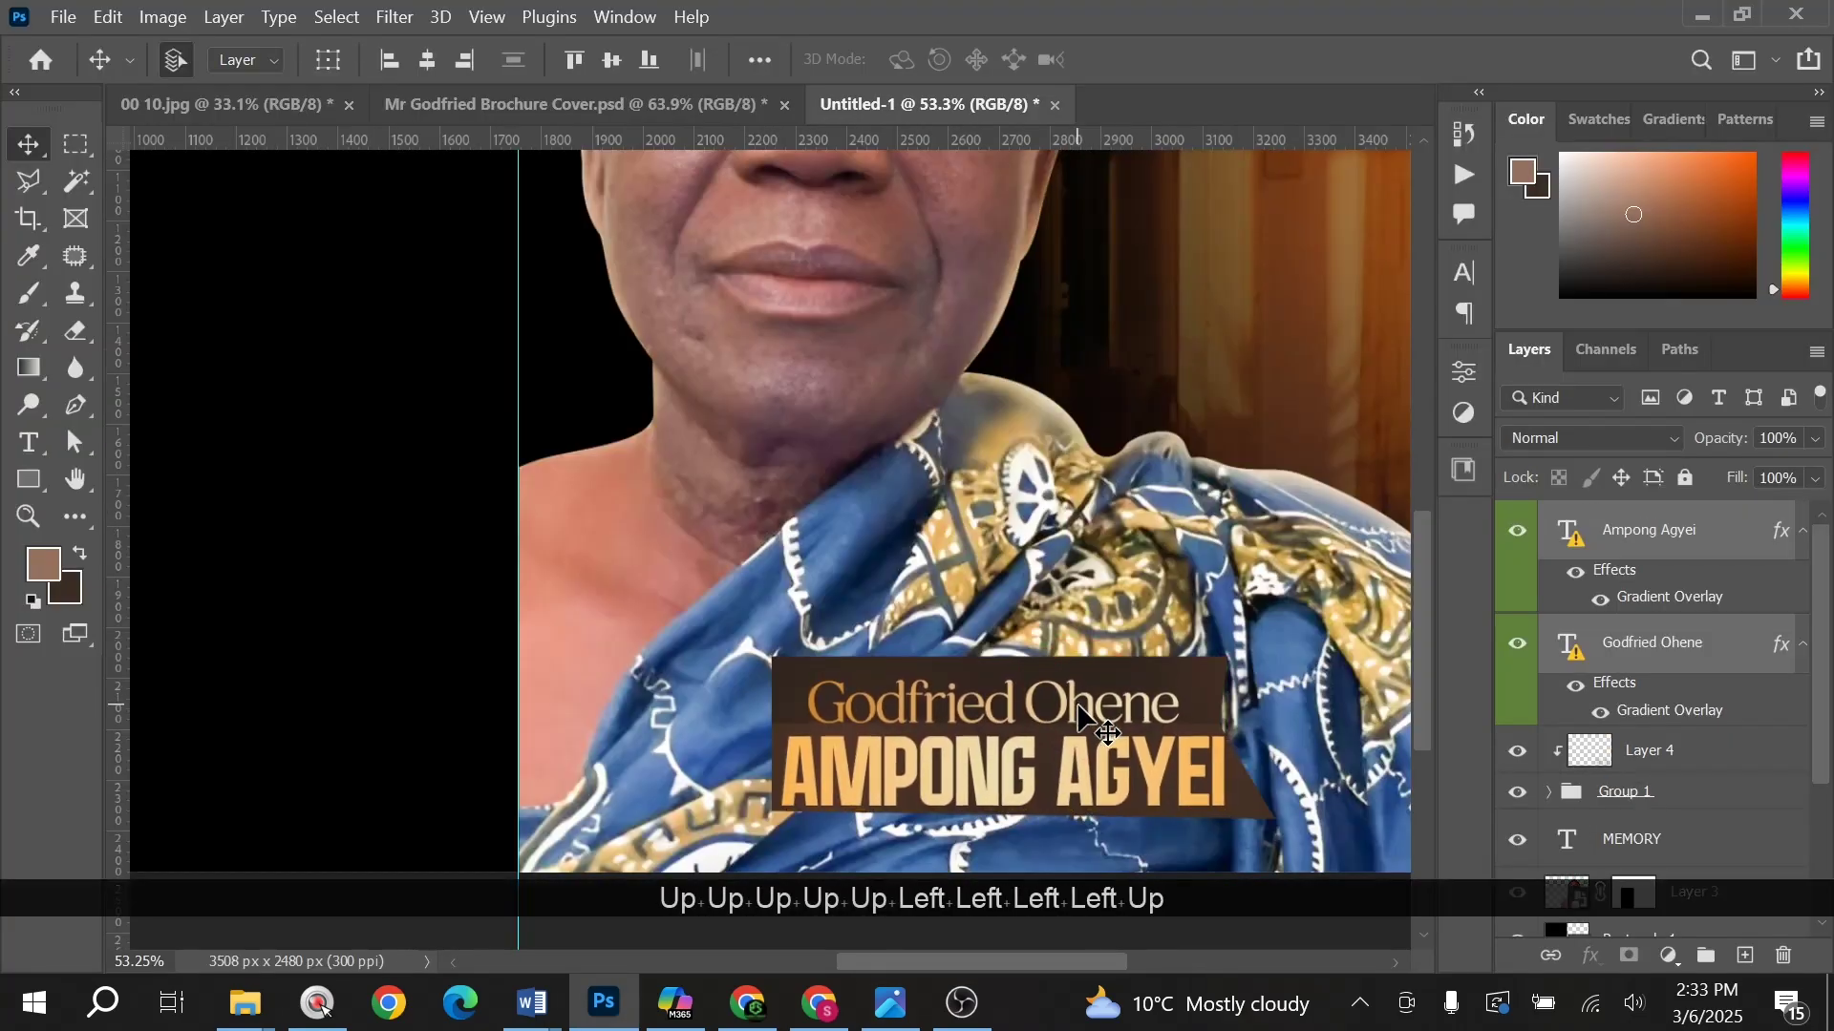
Step: Scale the dark brown bars group about its centre to about 108%
left_click(1698, 802)
key("ctrl+t")
key("alt")
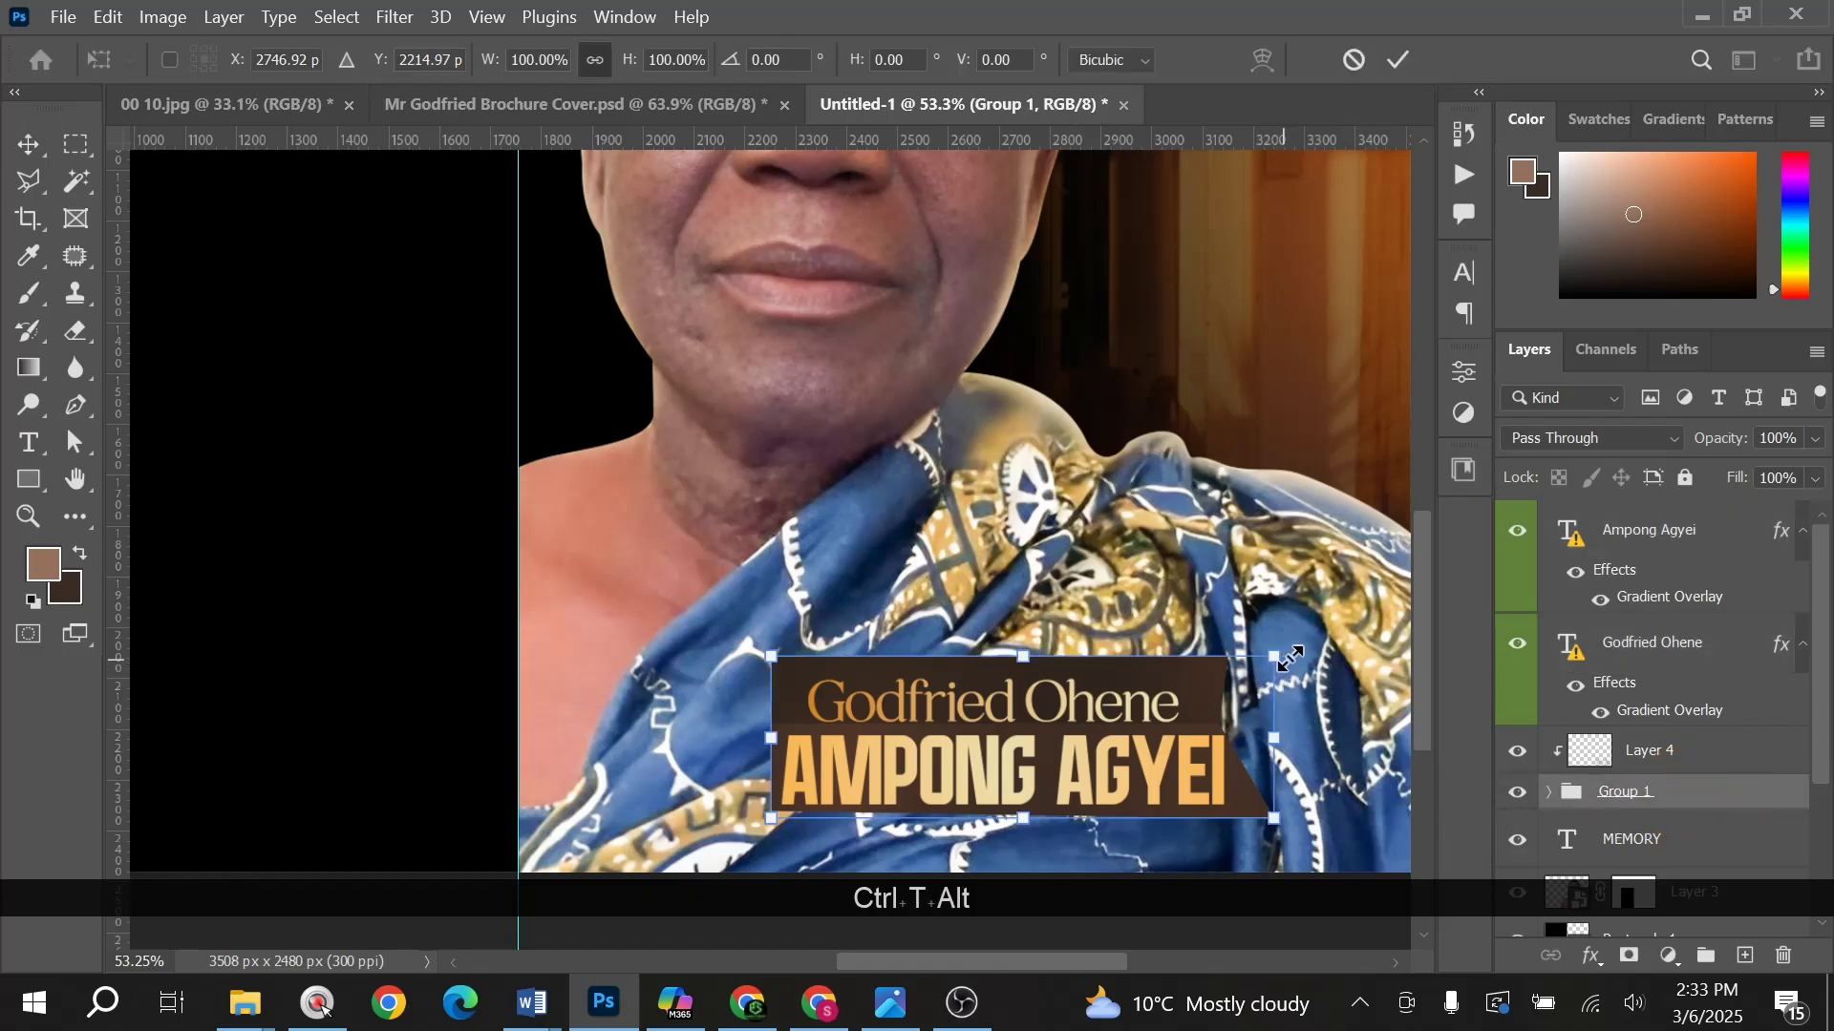
left_click_drag(1291, 659, 1308, 653)
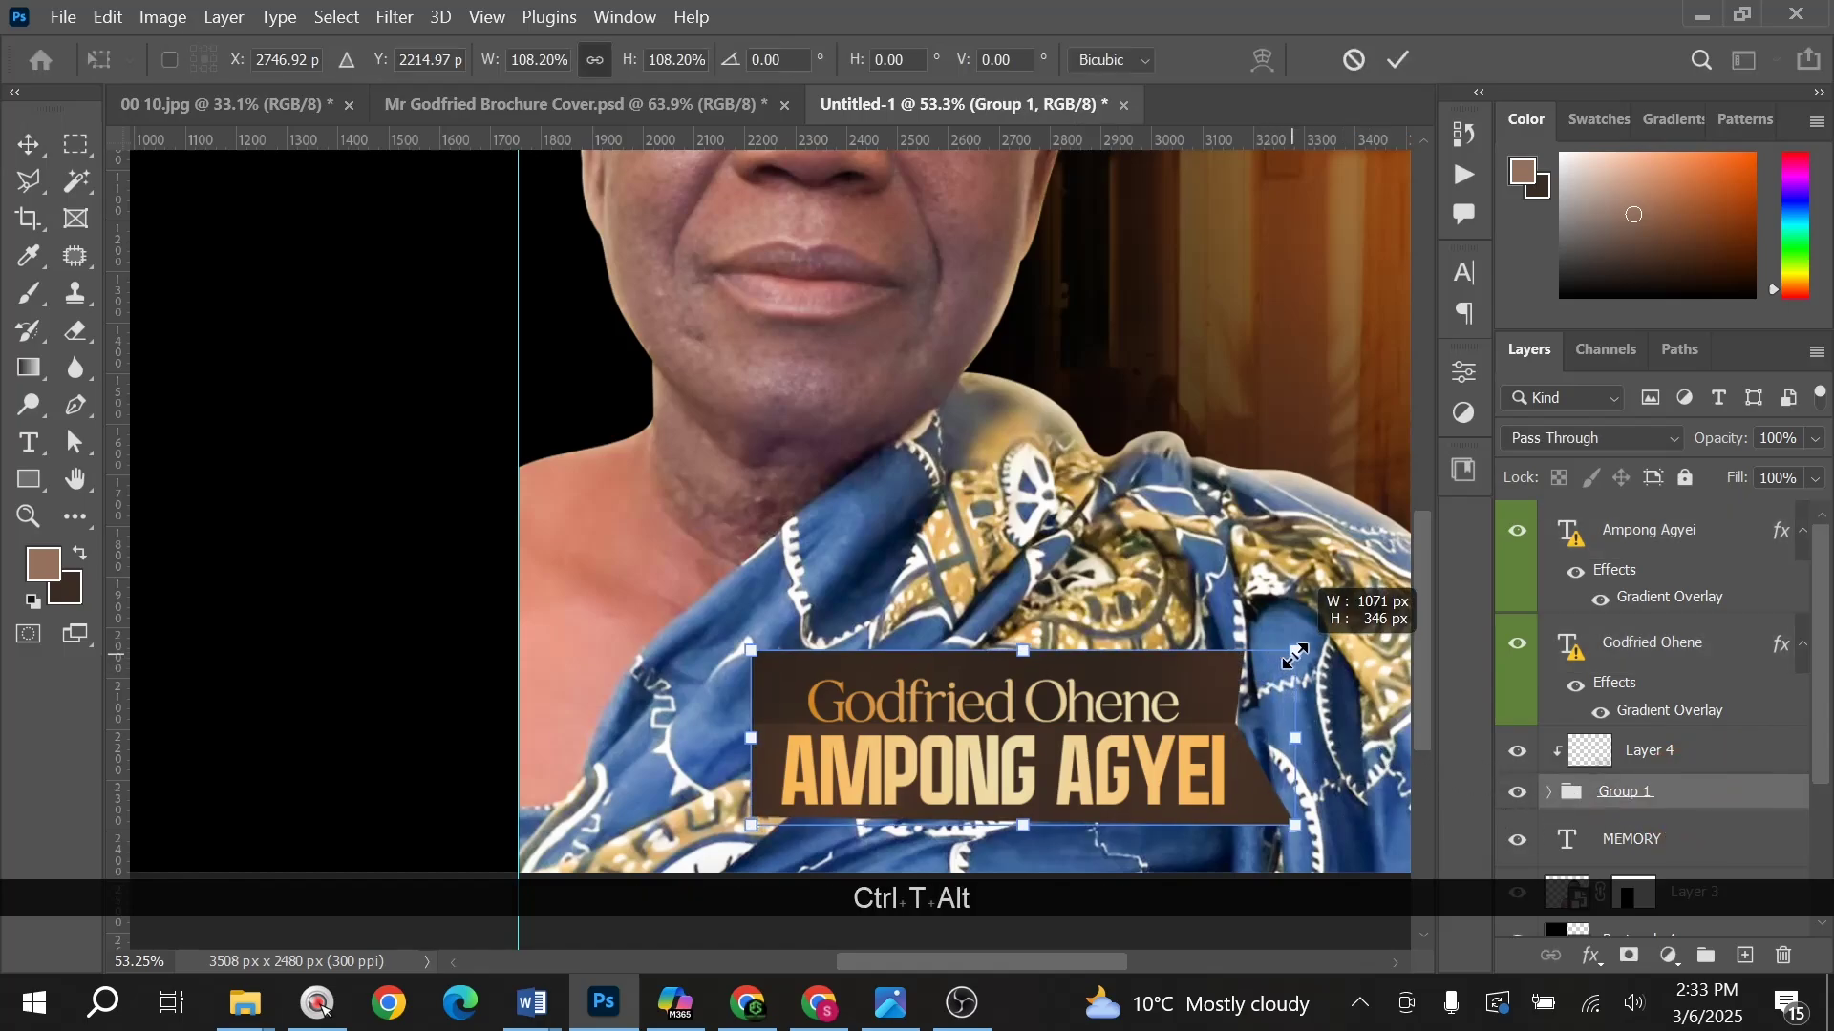
Step: Nudge the first-name and surname text lines upward individually within the enlarged bars
double_click(1060, 700)
key("Up")
key("Up")
key("Up")
key("Up")
key("Up")
key("Up")
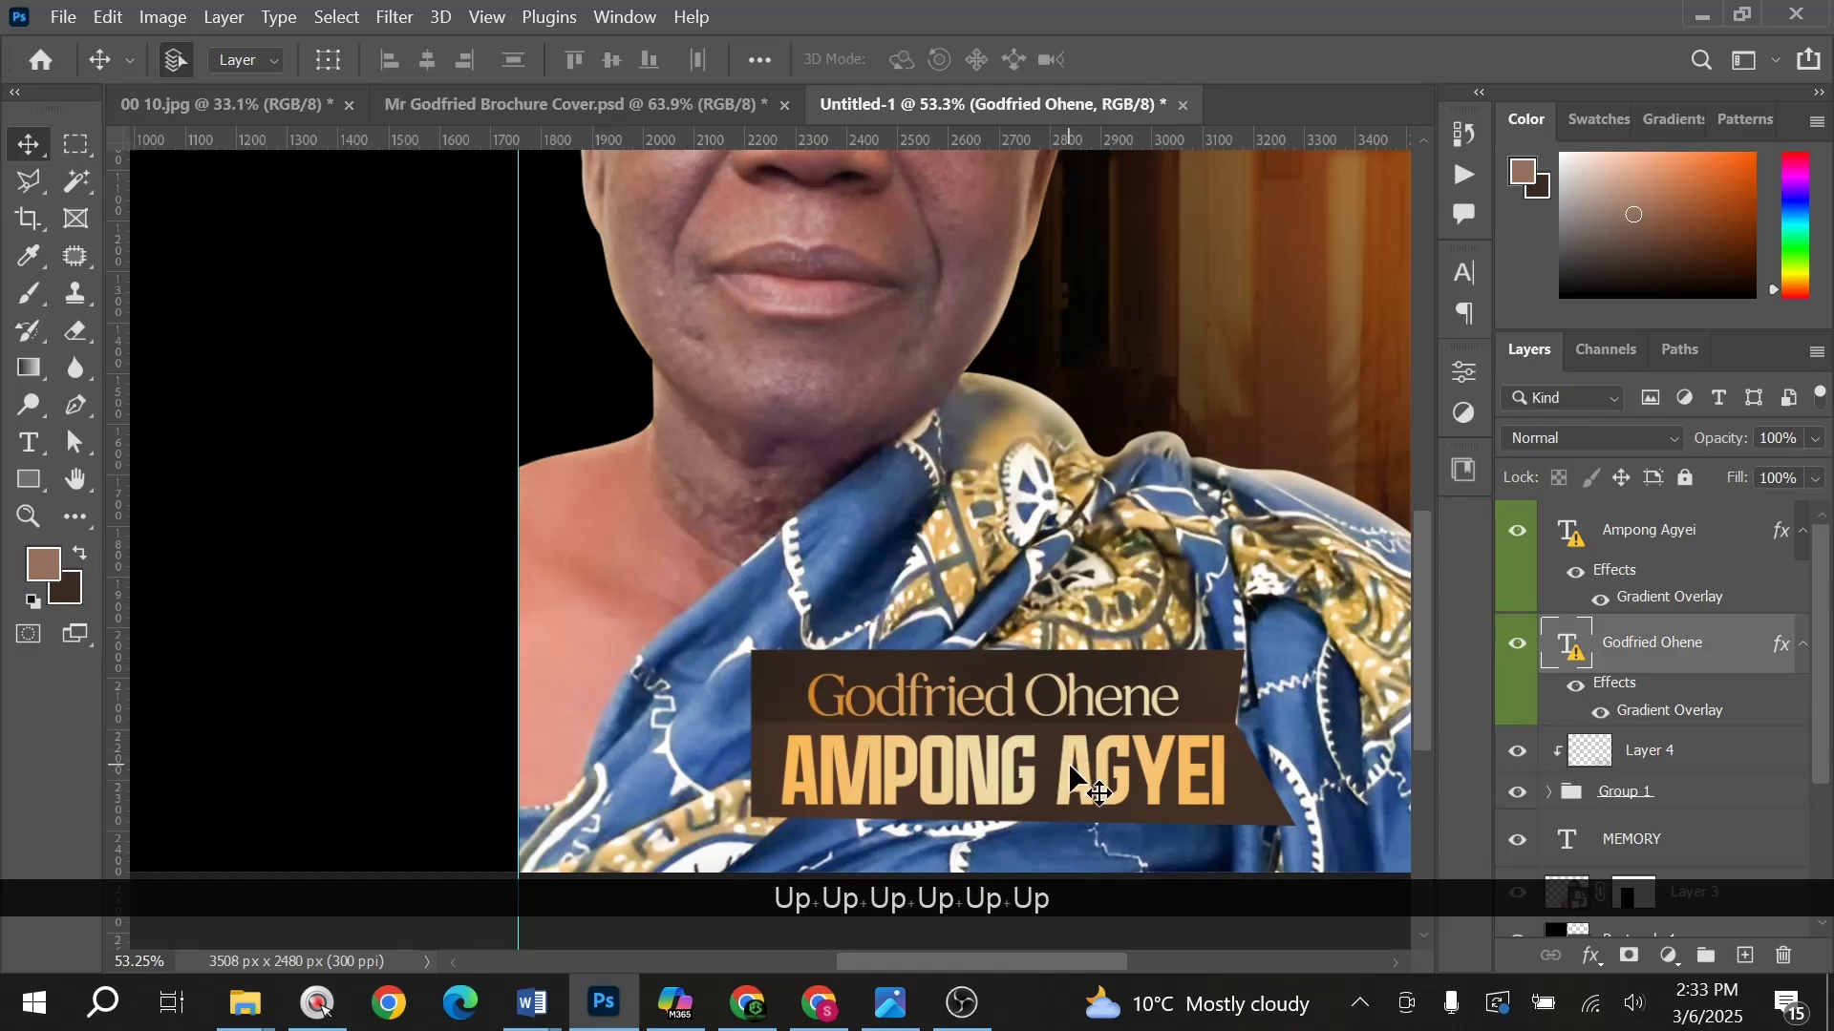
left_click(1070, 770)
key("Up")
key("Up")
key("Up")
left_click(1074, 711)
key("Up")
key("Up")
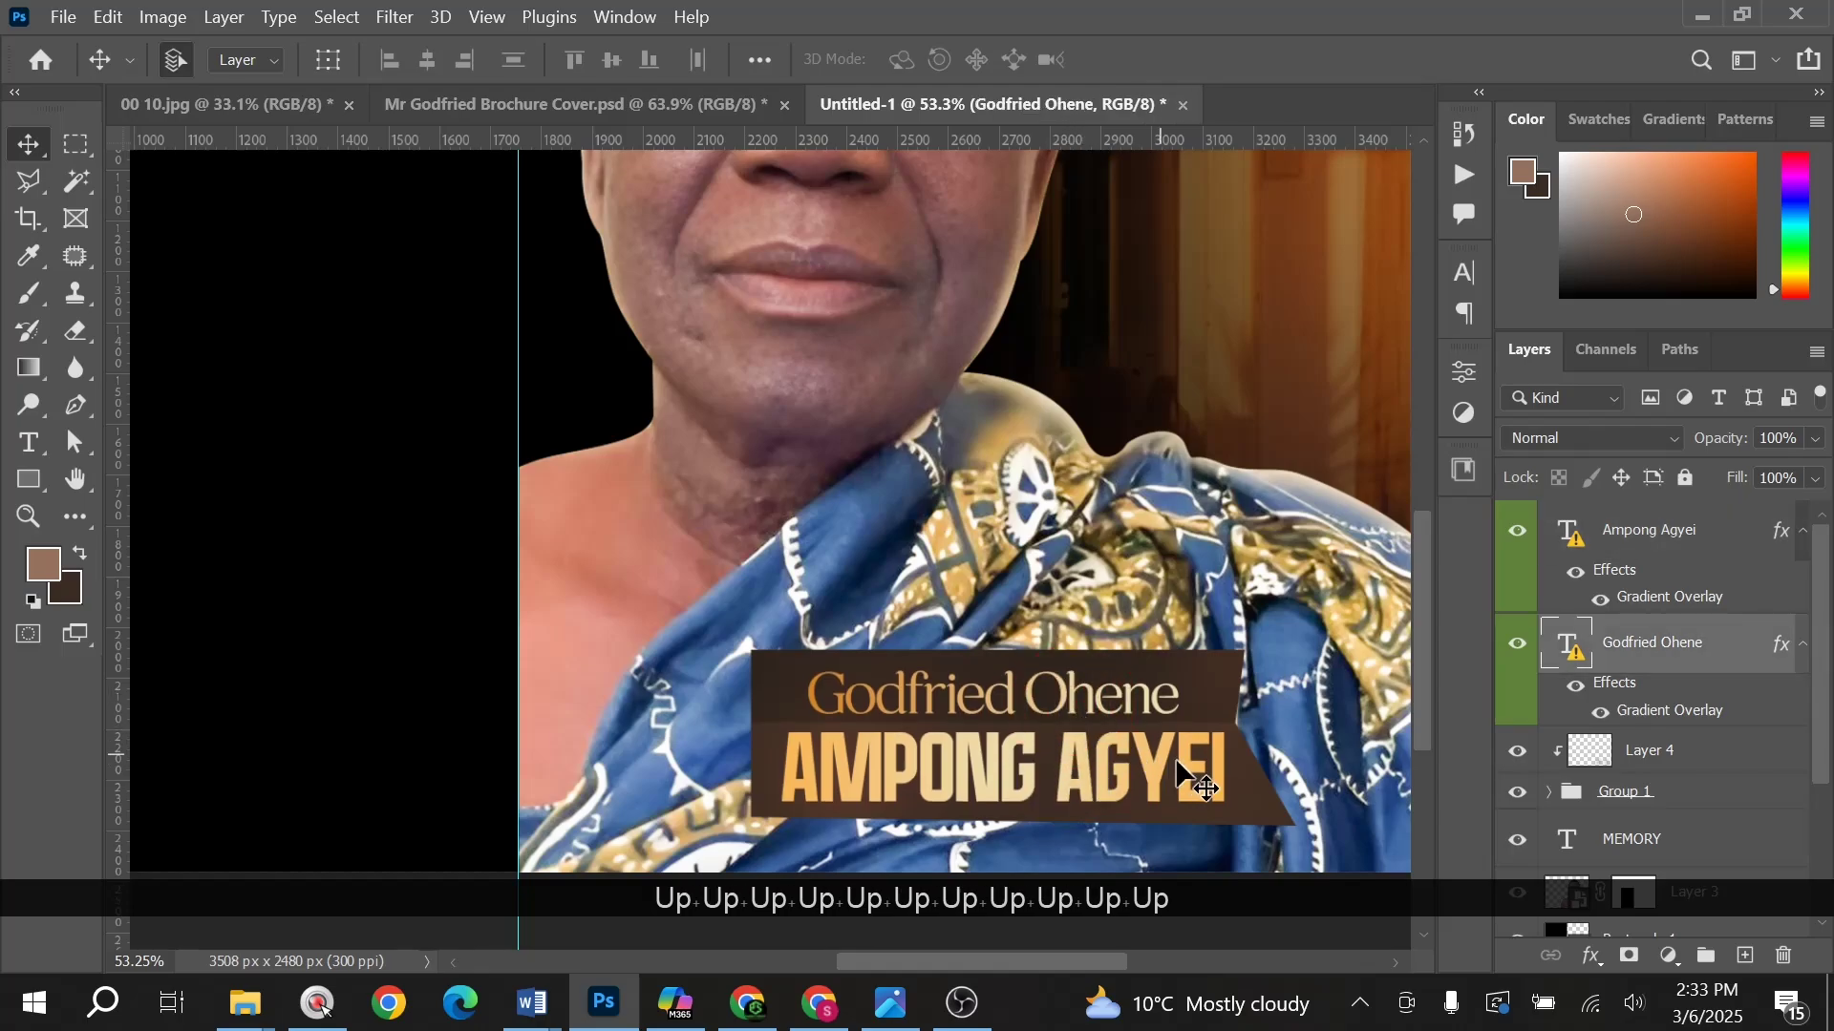
Step: Open the character settings and check the fonts used by the first-name and surname lines
left_click(1161, 696)
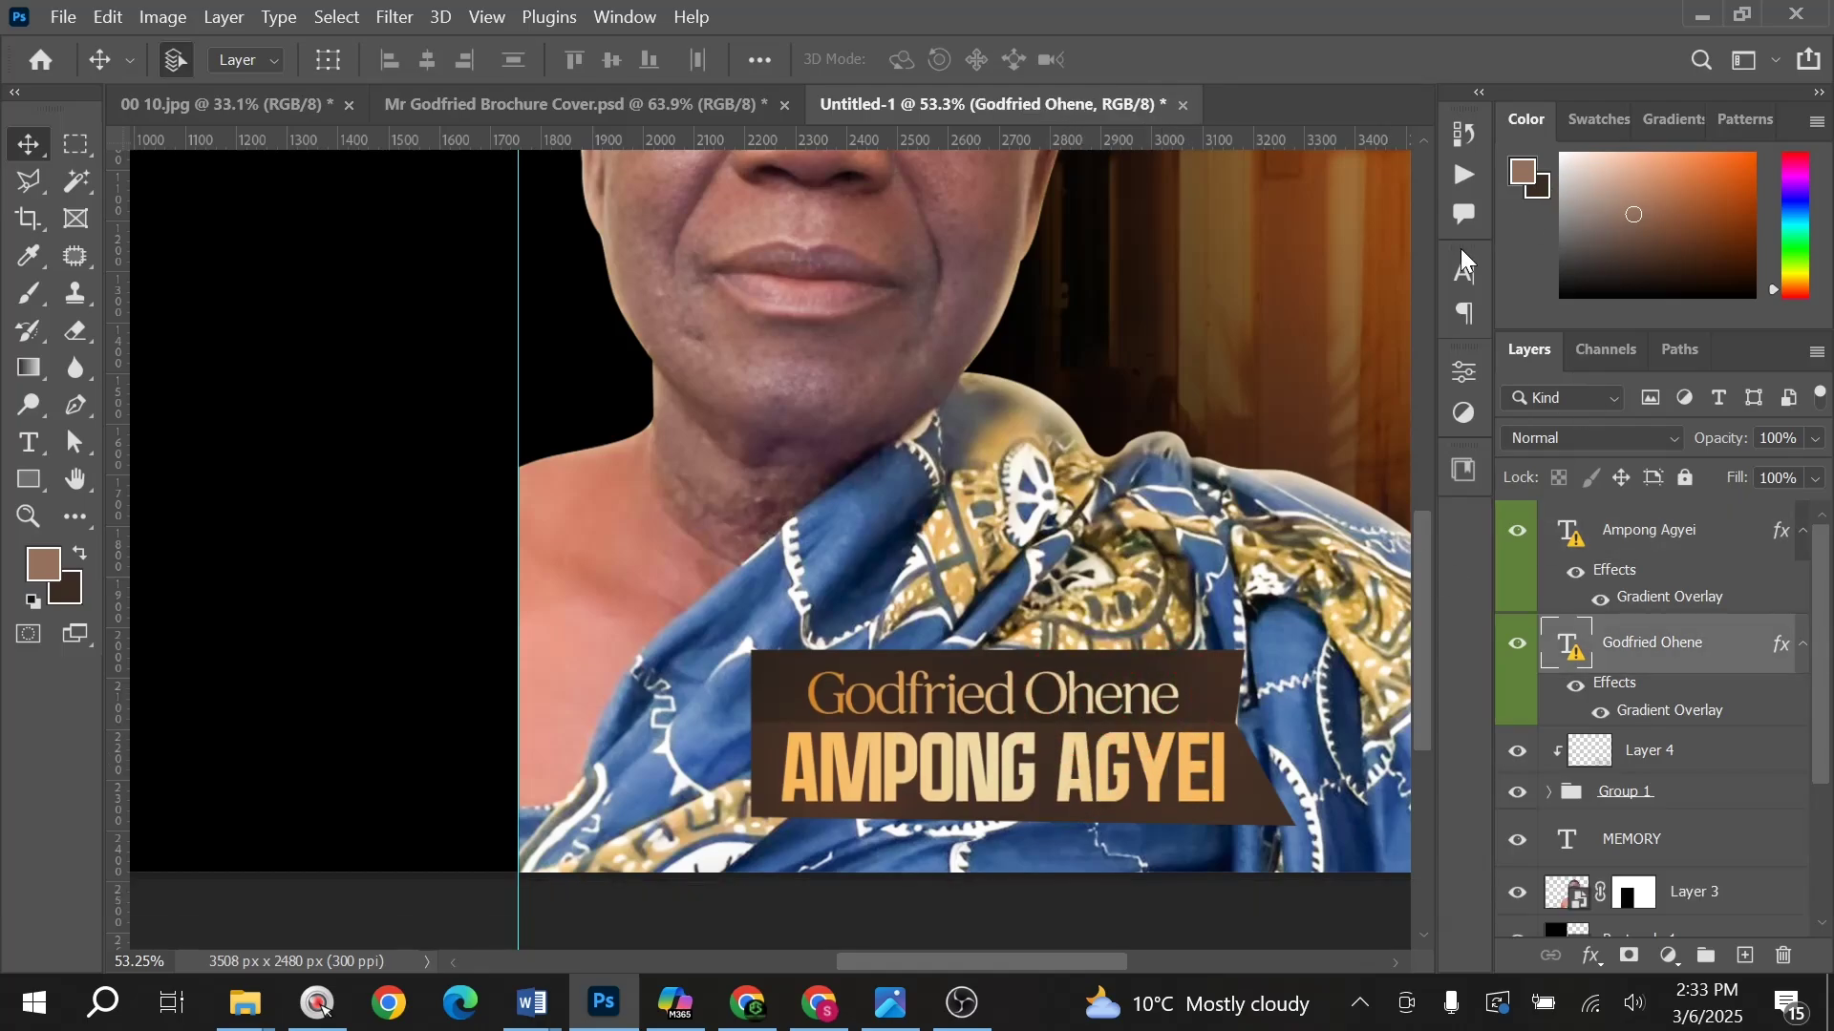
left_click(1448, 279)
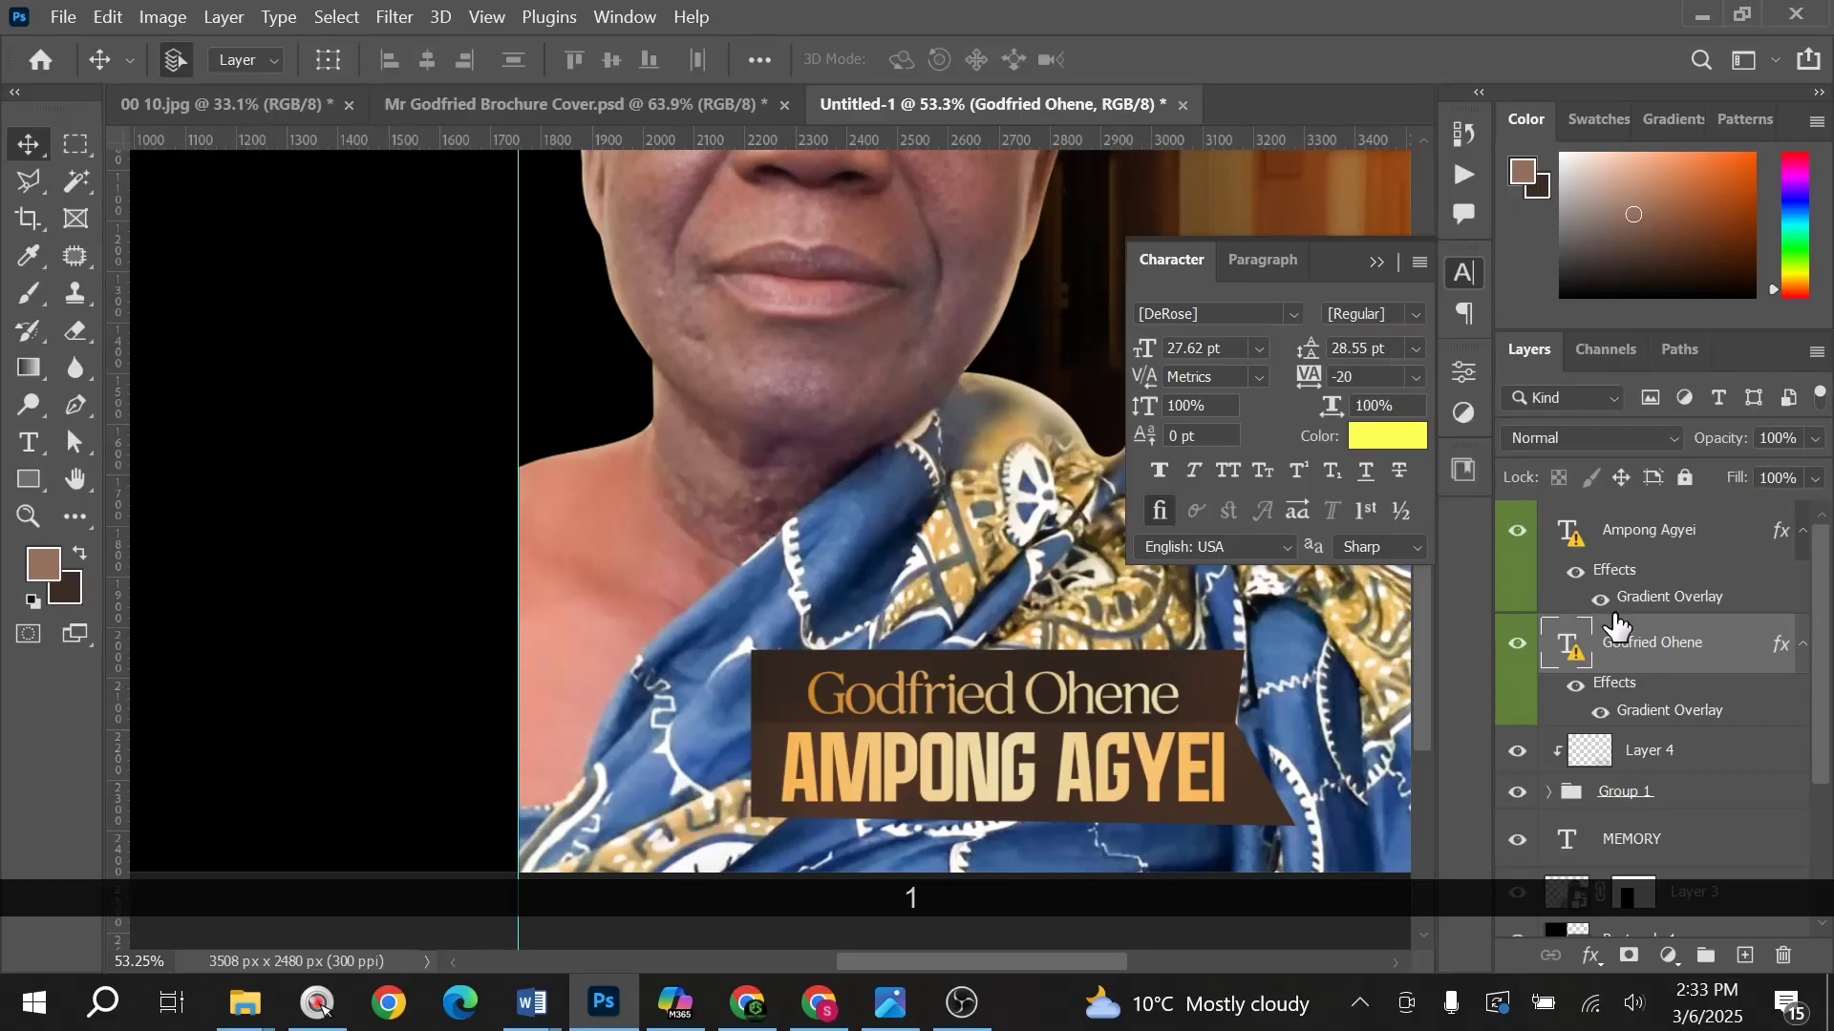
left_click(1647, 530)
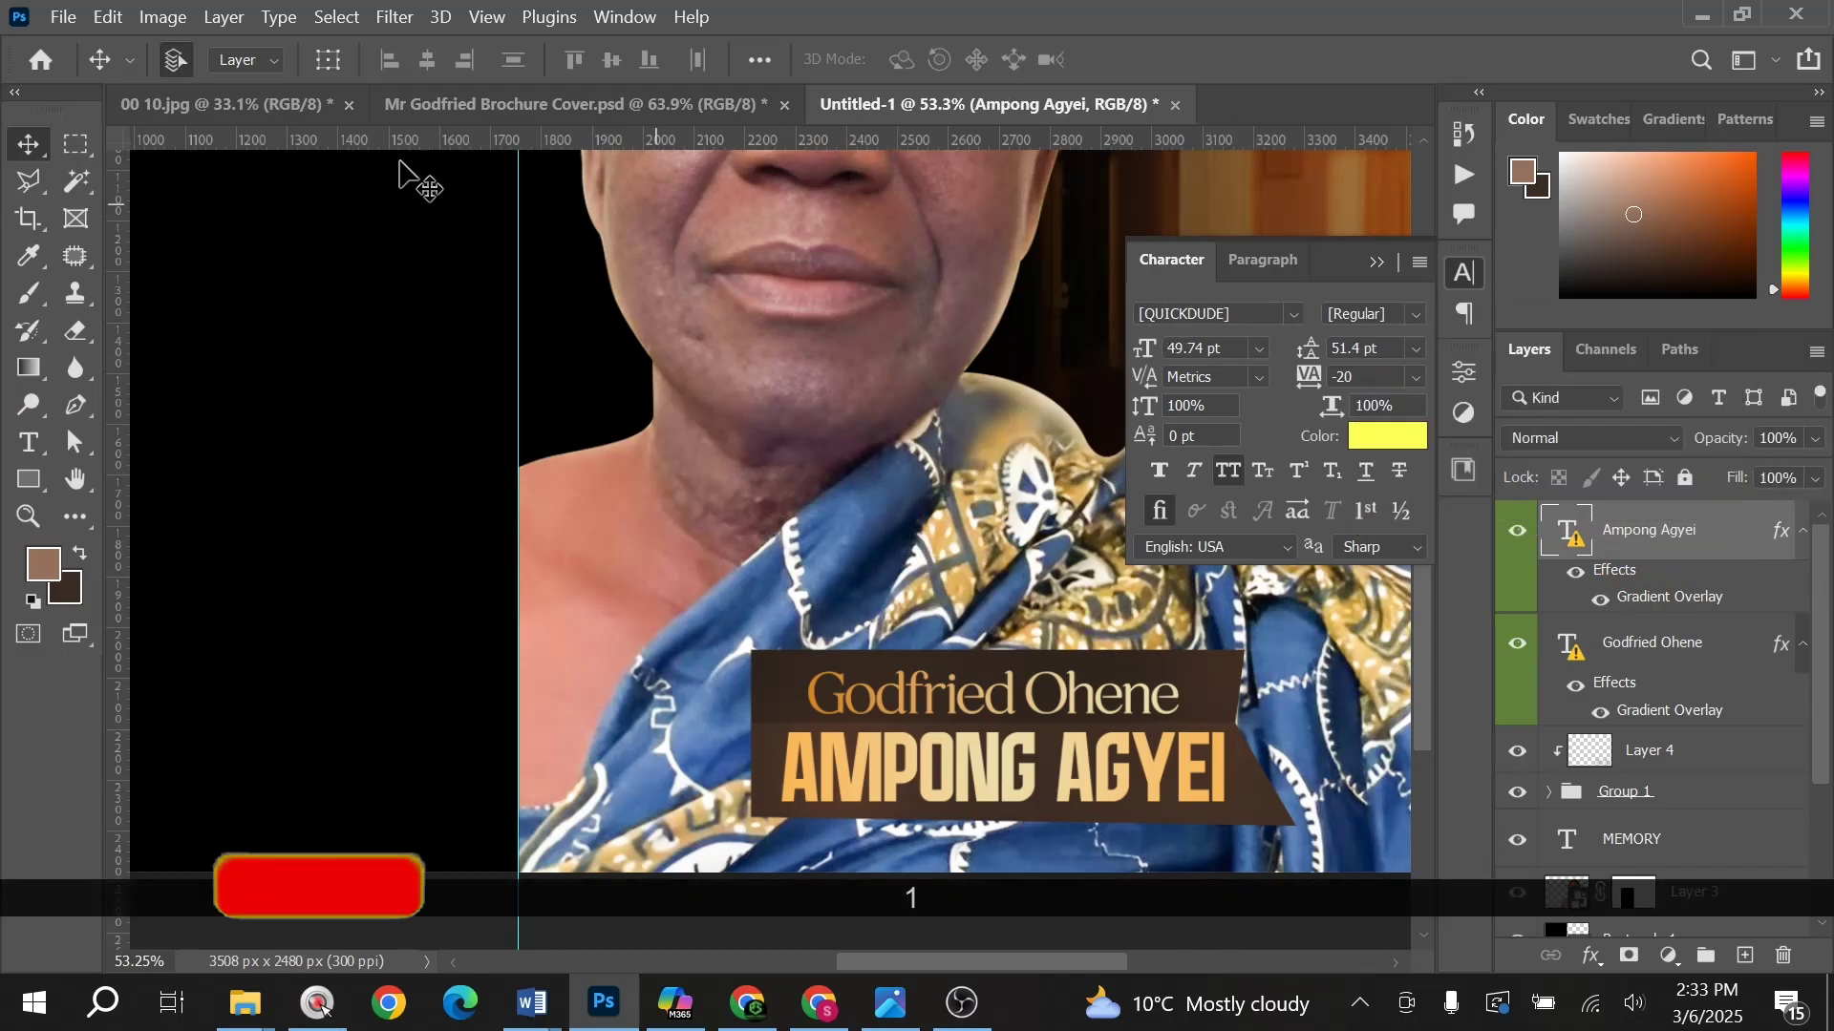
Step: Add the text "74" in white on the background beside the portrait's chin, accepting substitution of the missing QUICKDUDE font
left_click_drag(819, 306, 464, 592)
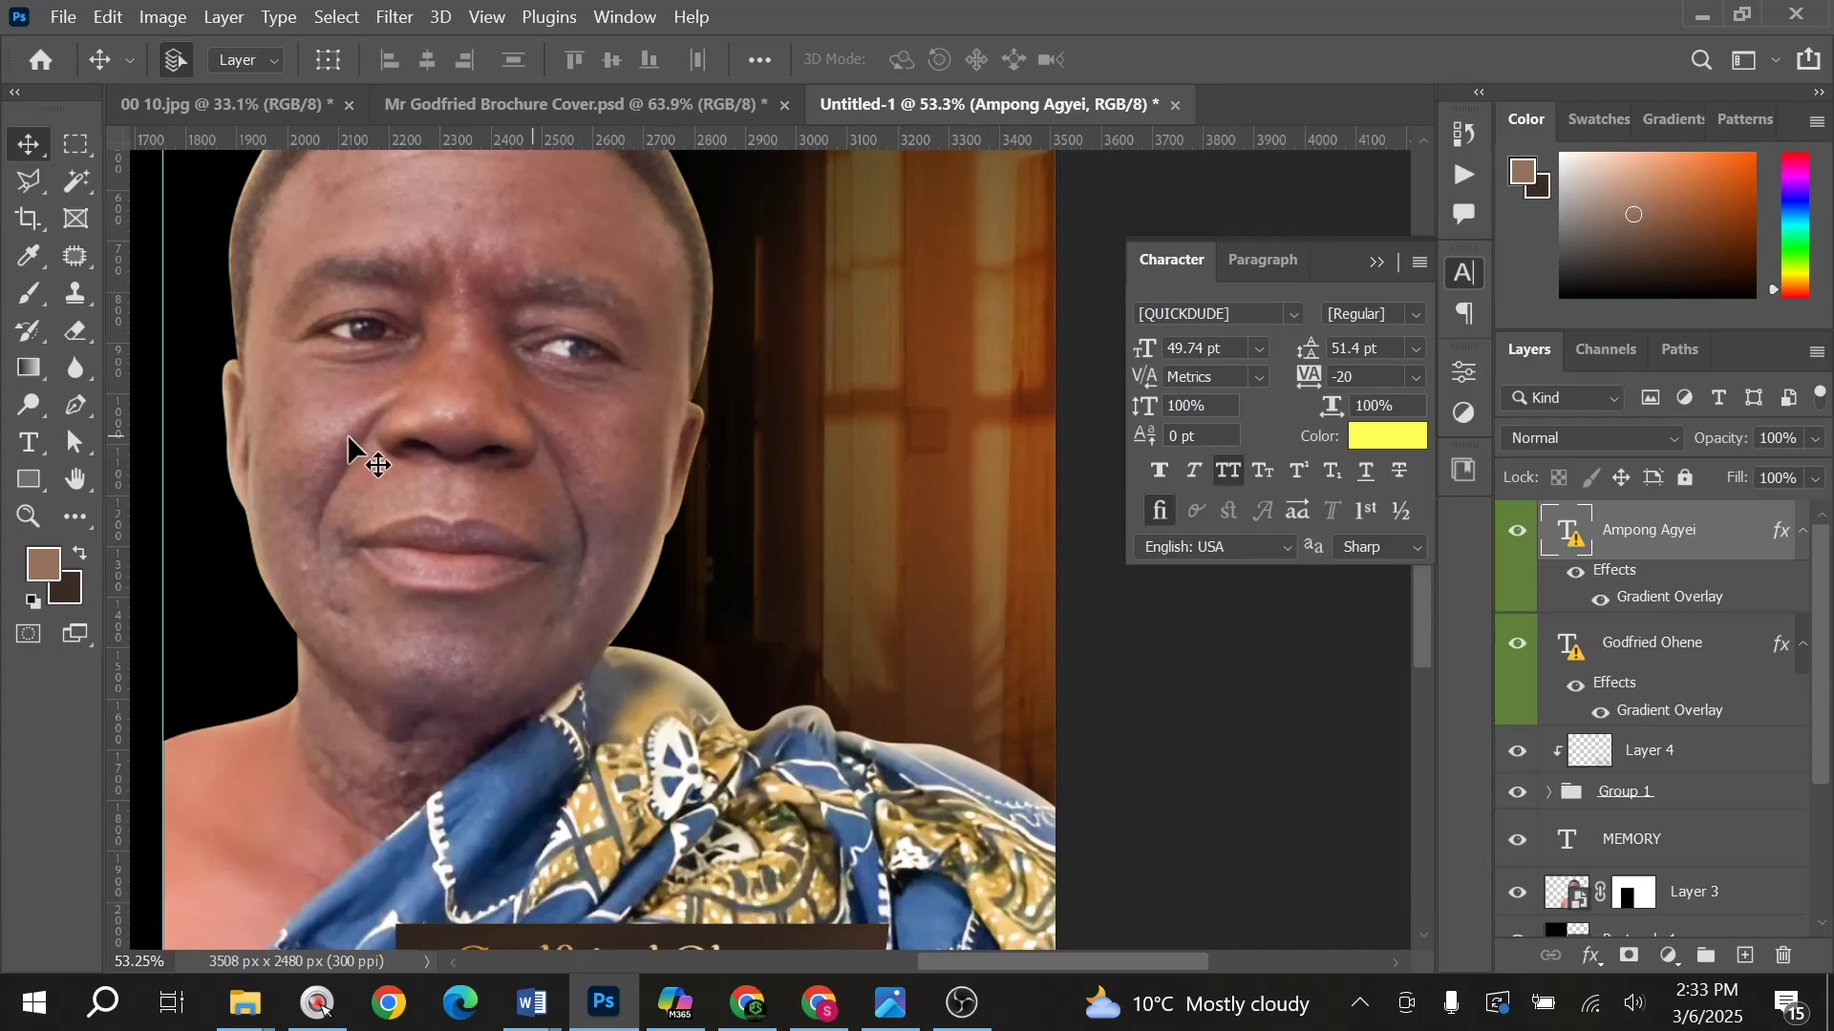
left_click(27, 449)
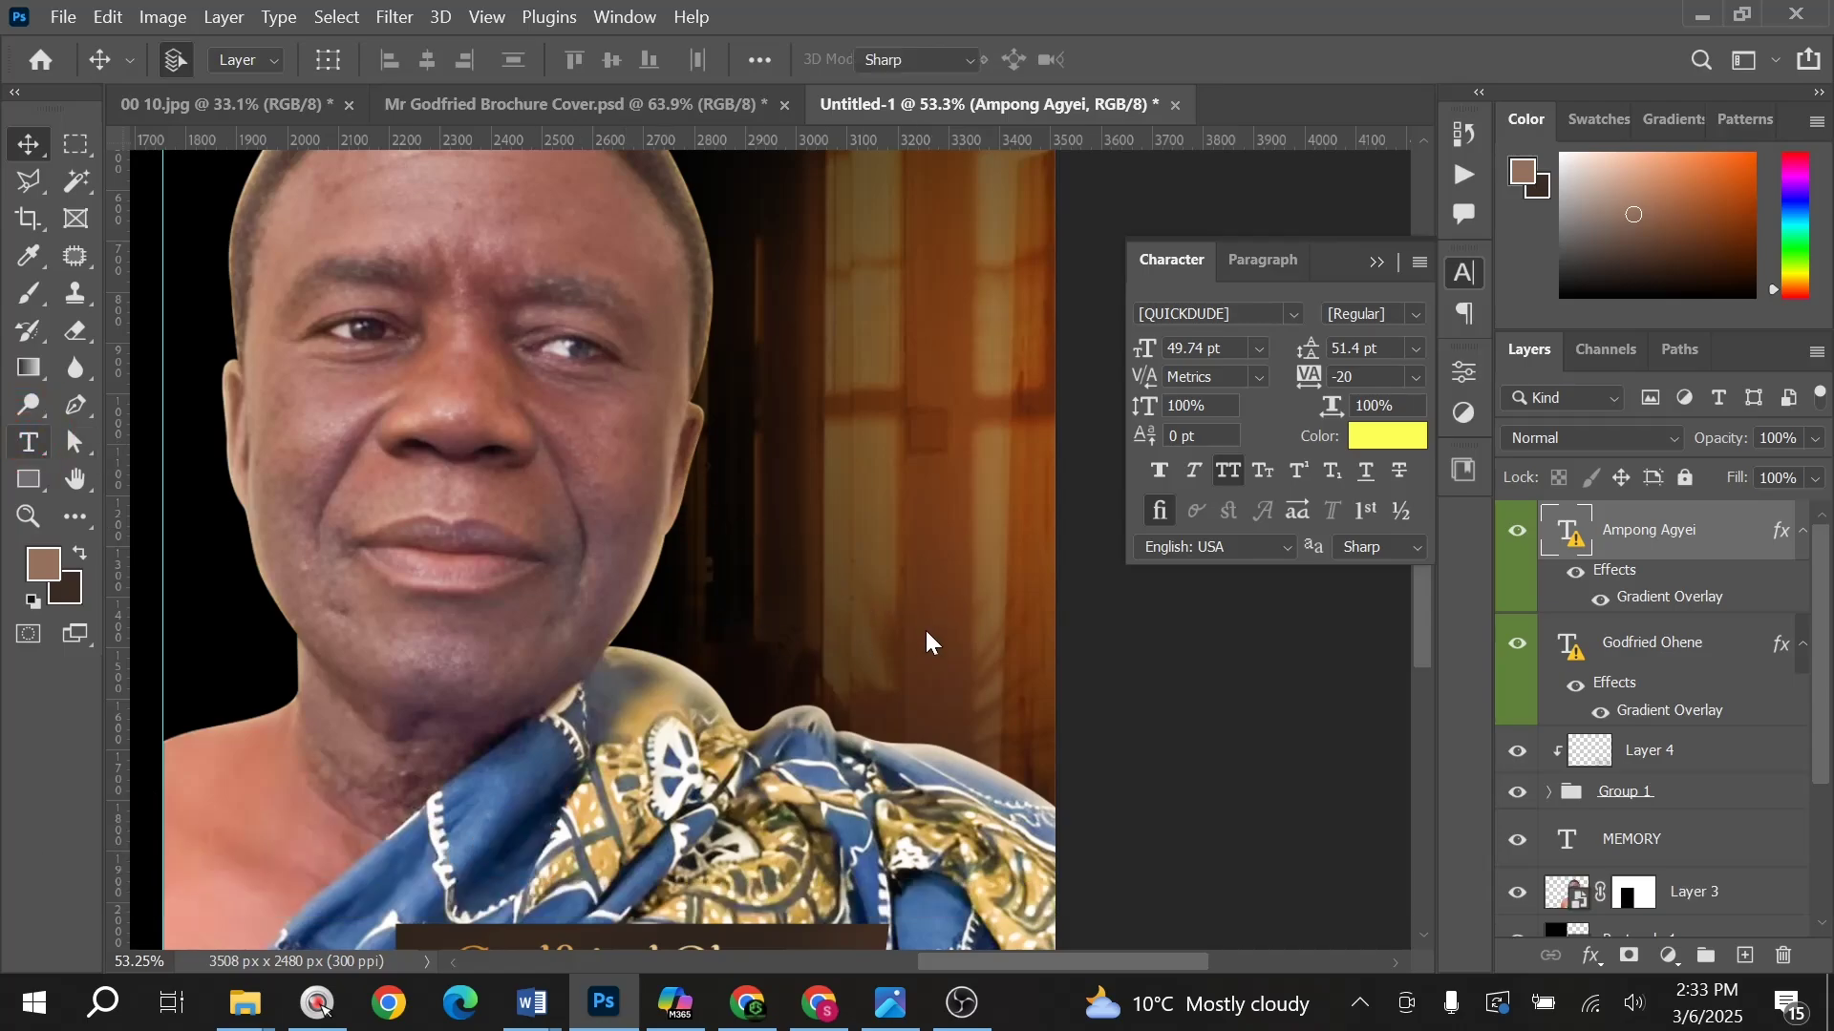
left_click(817, 573)
type("74")
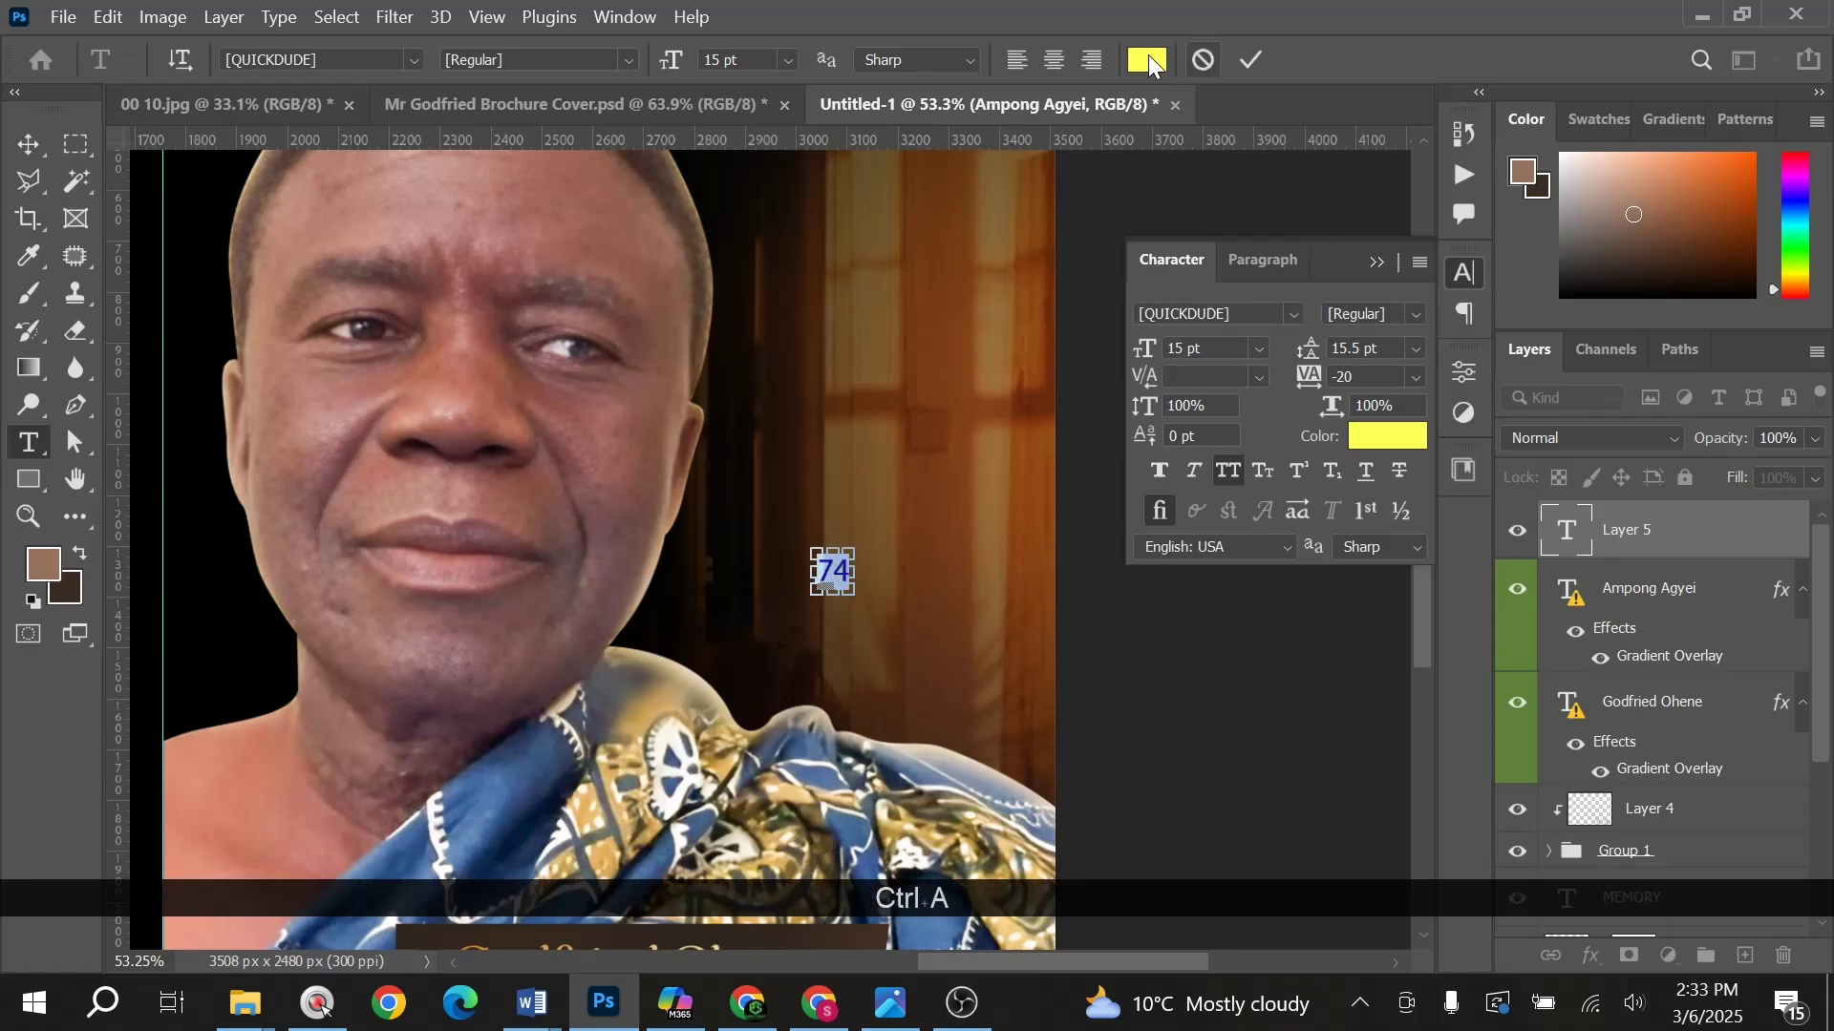
left_click(1147, 60)
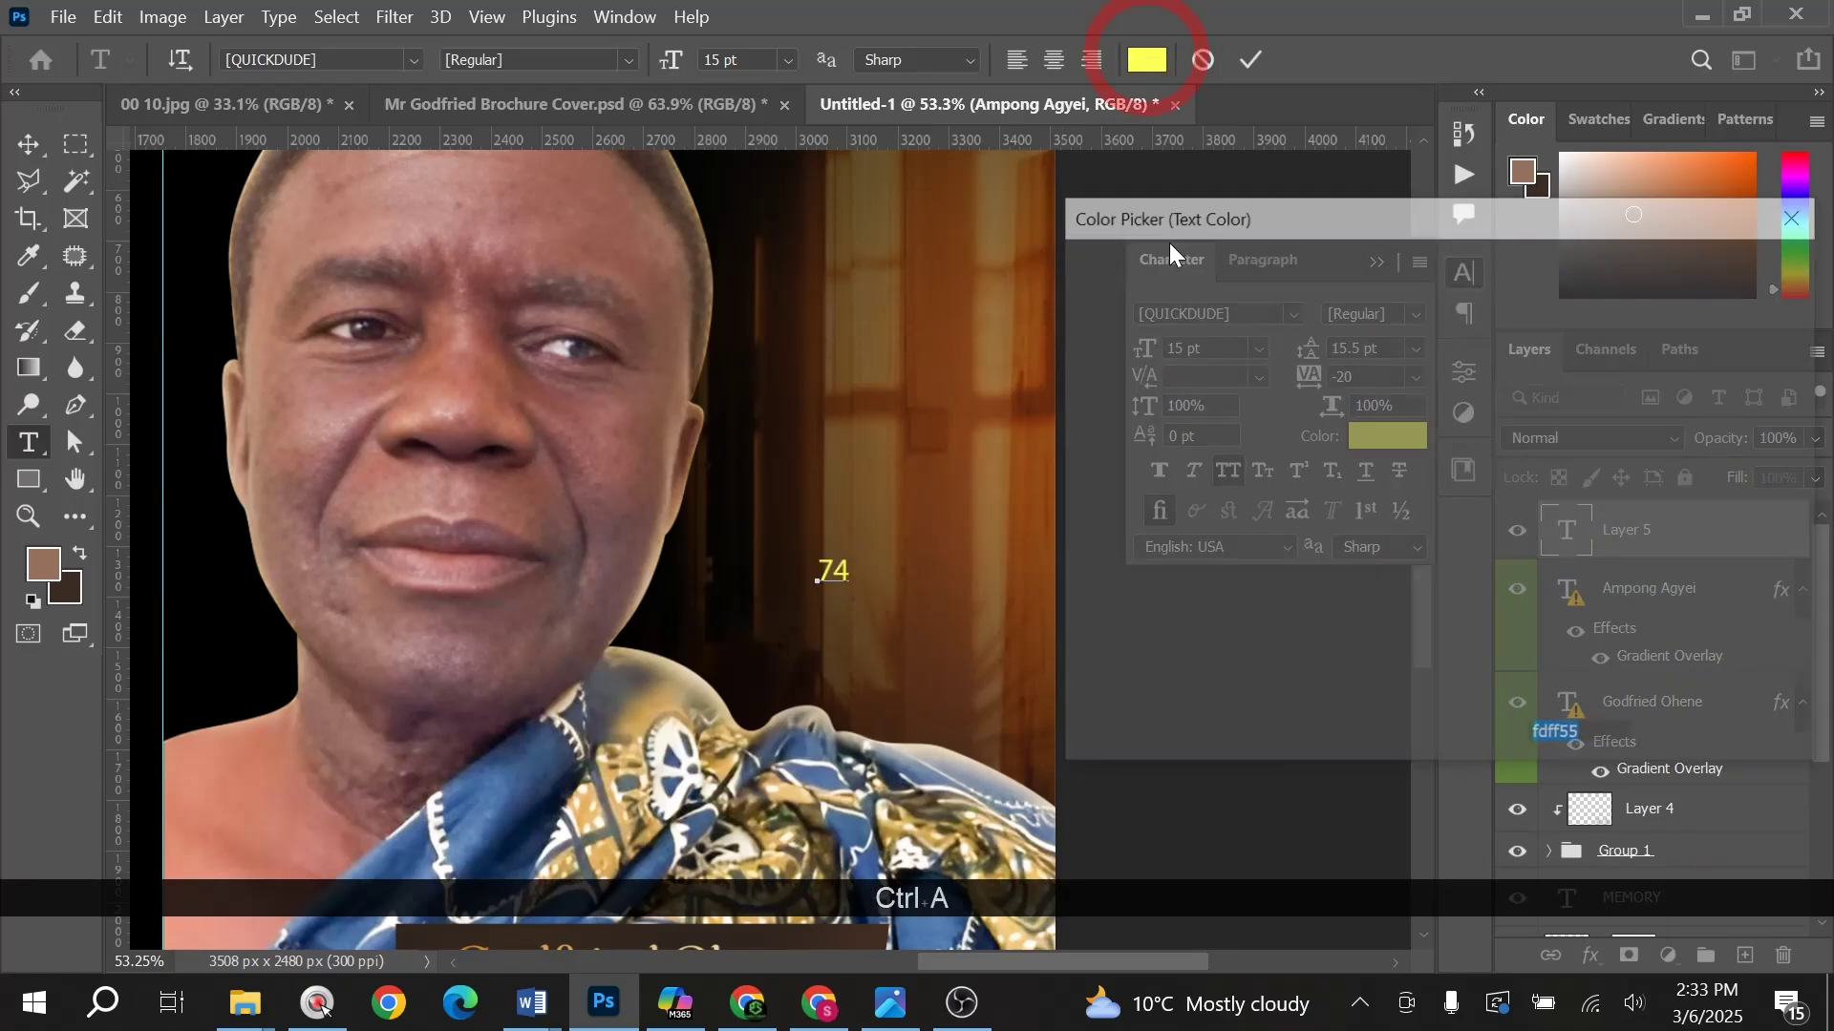
left_click_drag(1158, 405, 999, 246)
left_click(1700, 272)
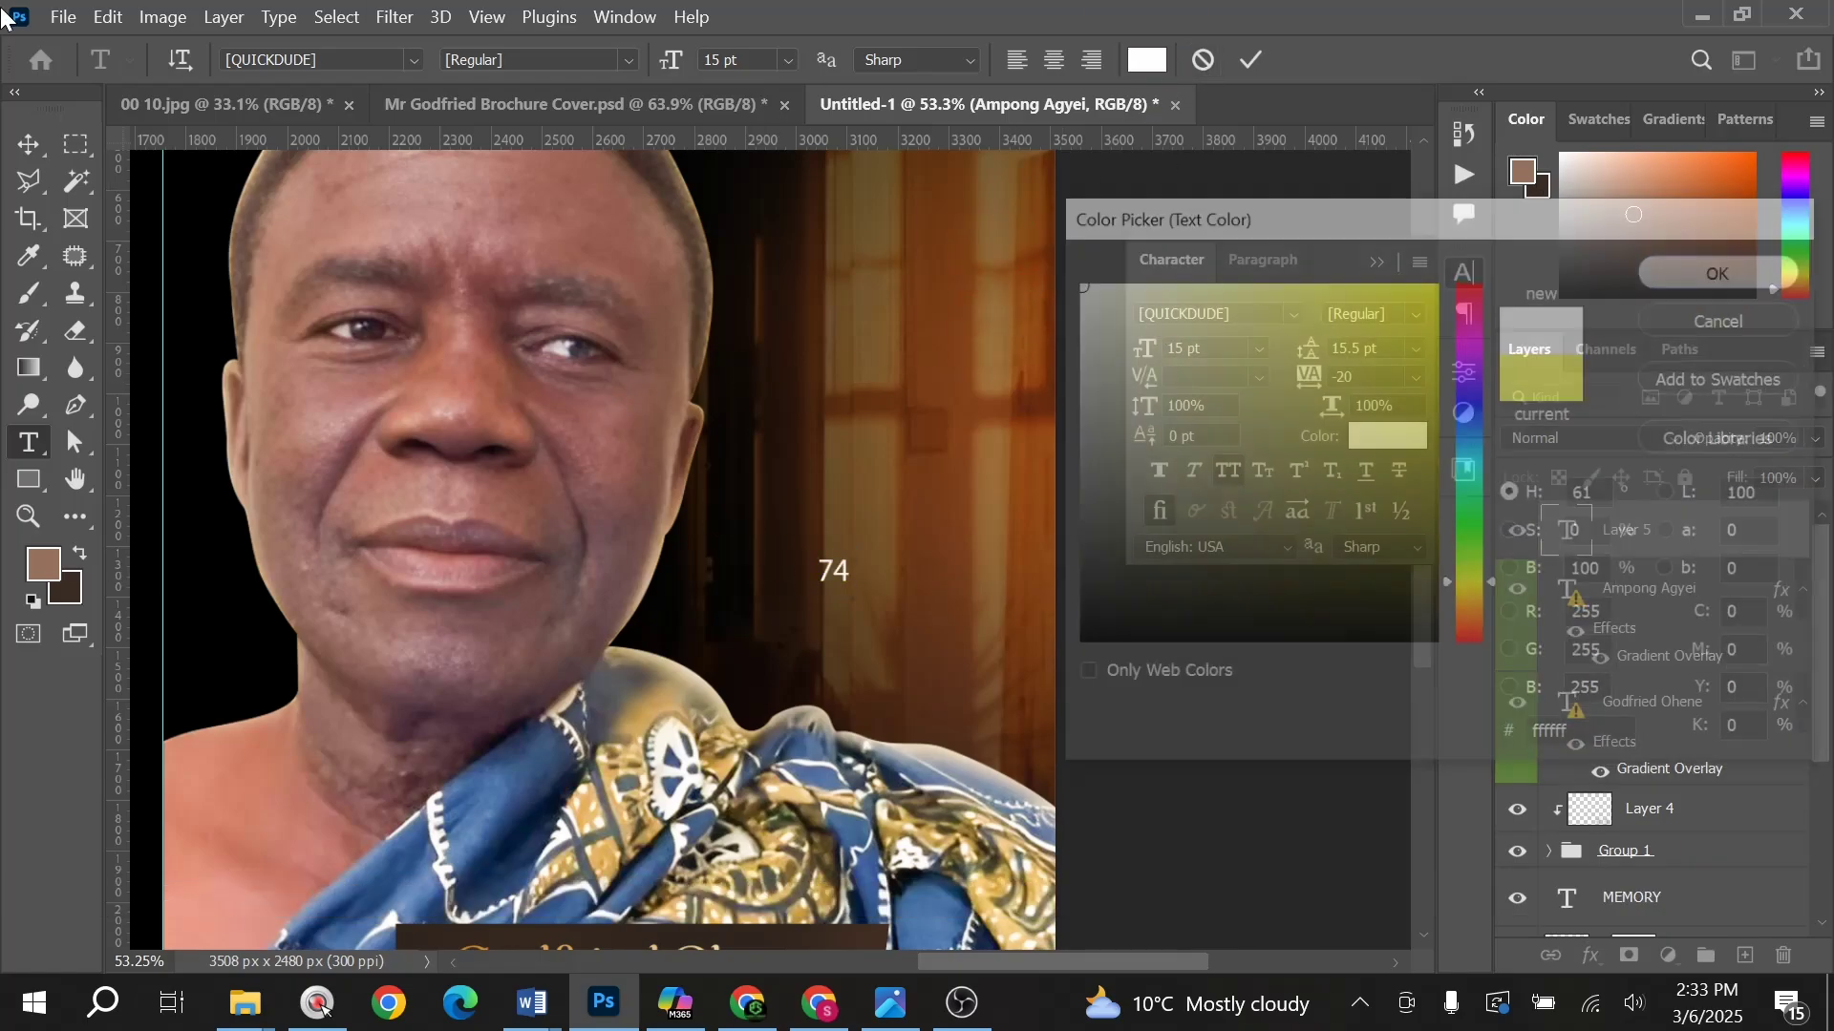
left_click(28, 144)
left_click(704, 497)
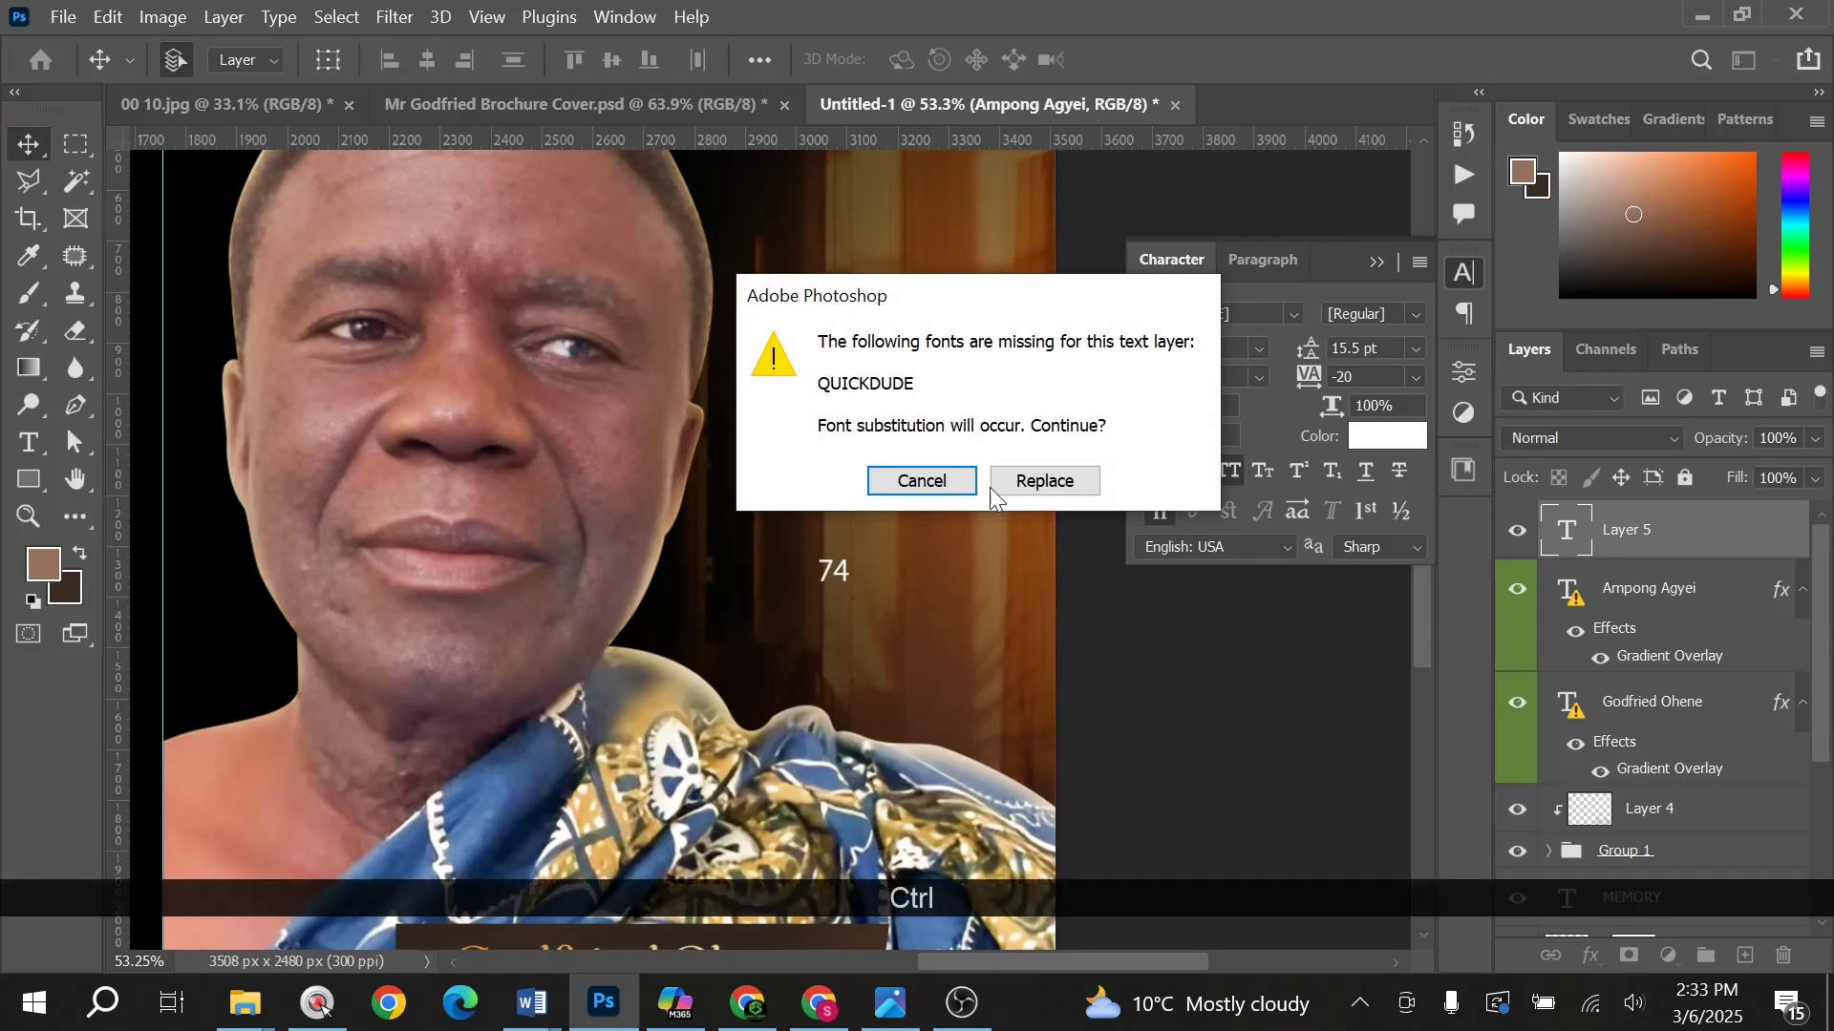
left_click(1026, 480)
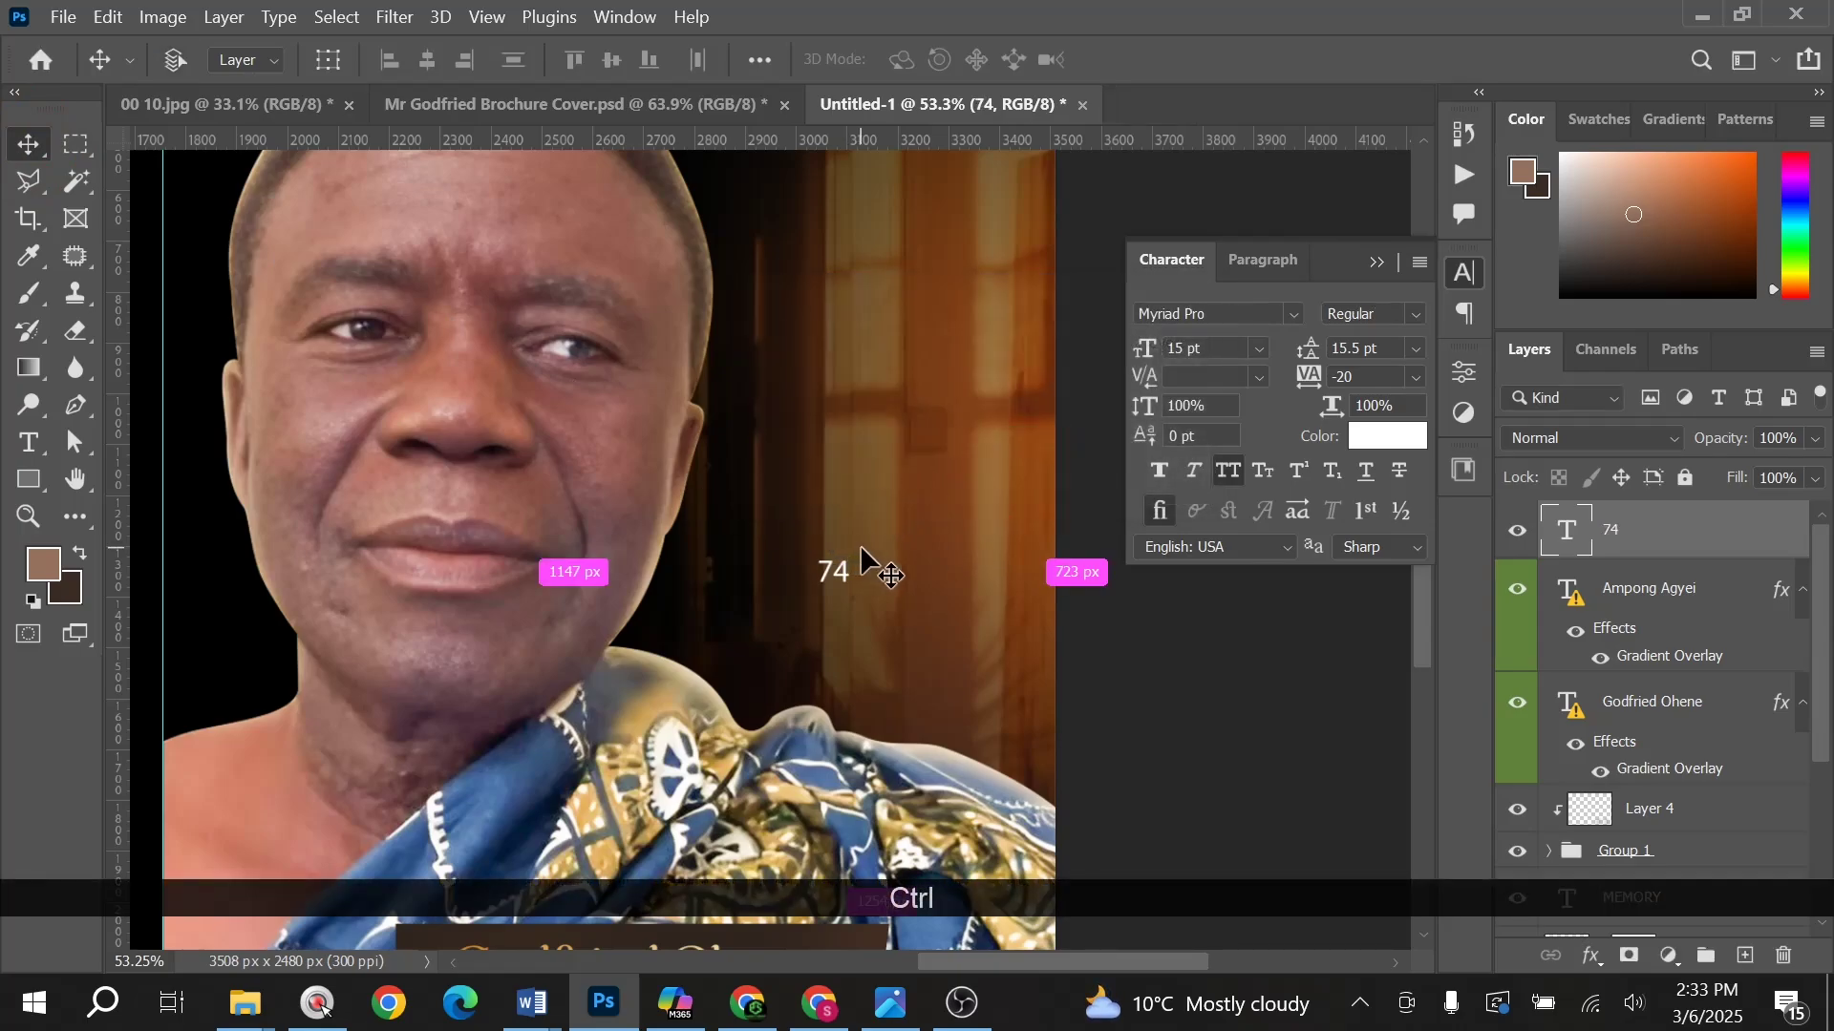
Step: Scale the 74 text to about 296% and move it slightly down and left beside the portrait
key("ctrl+t")
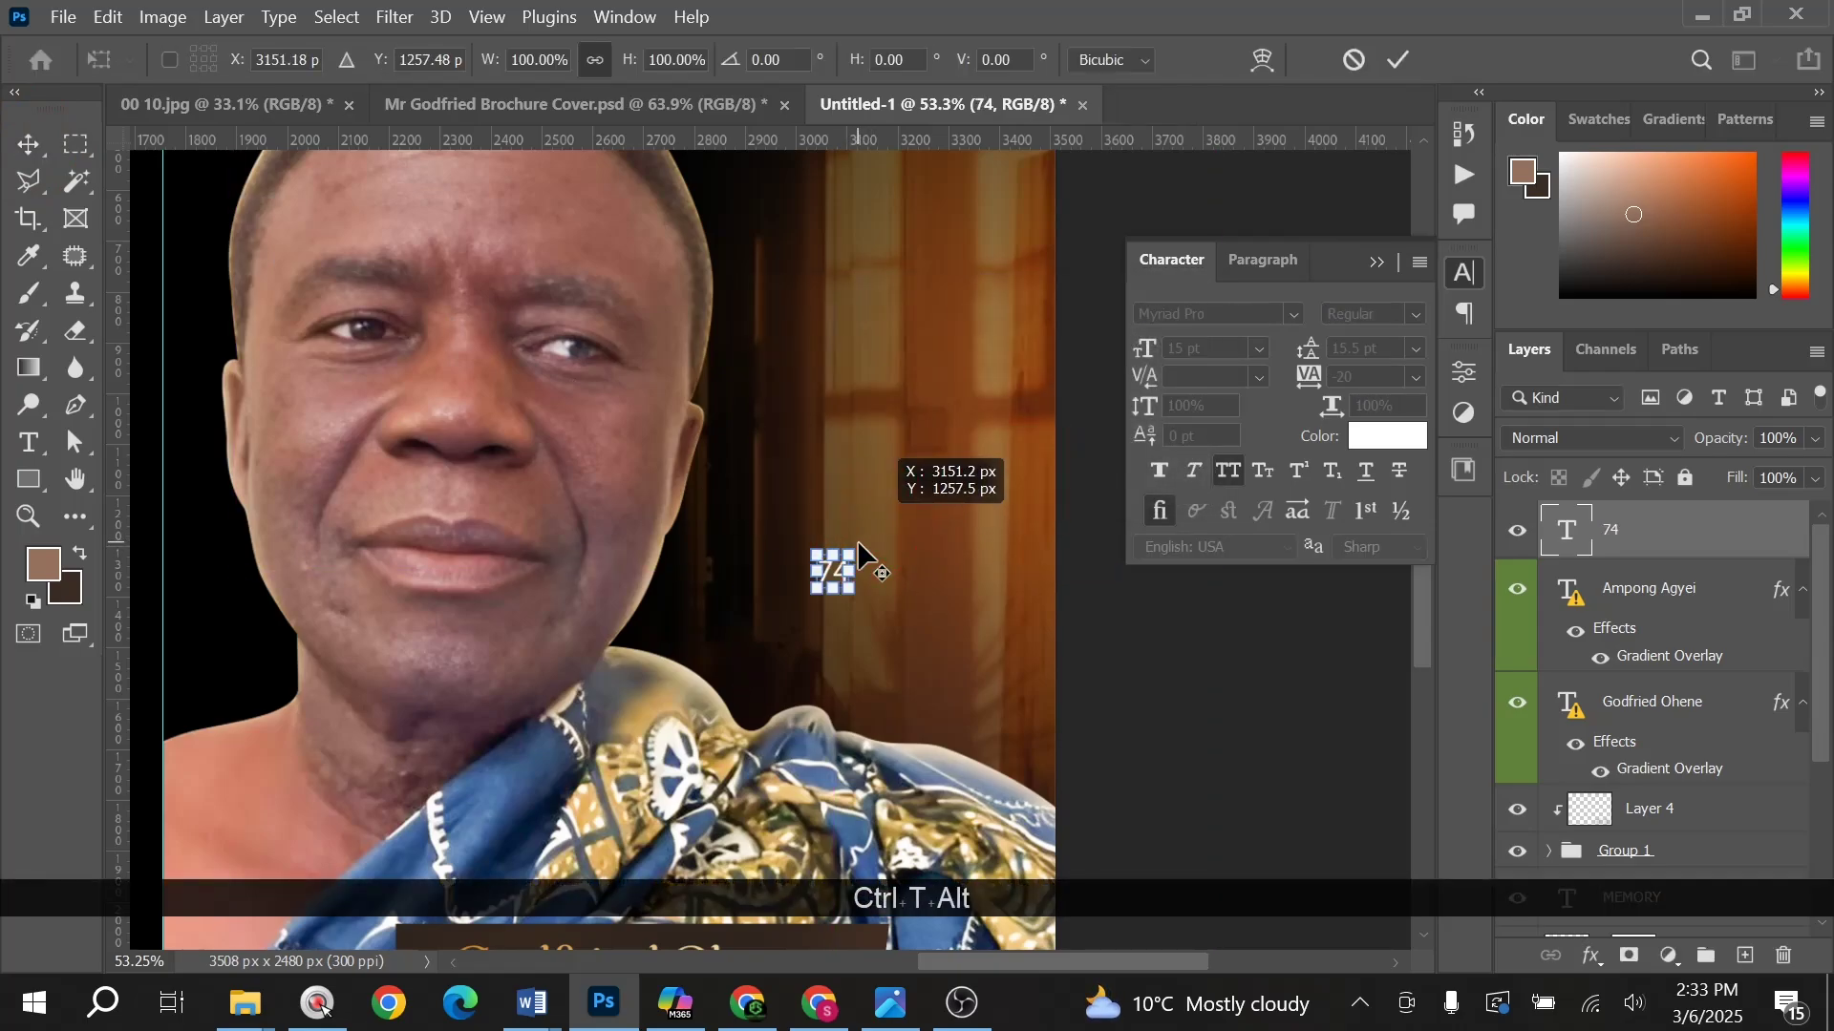
left_click_drag(871, 535, 921, 478)
key("Return")
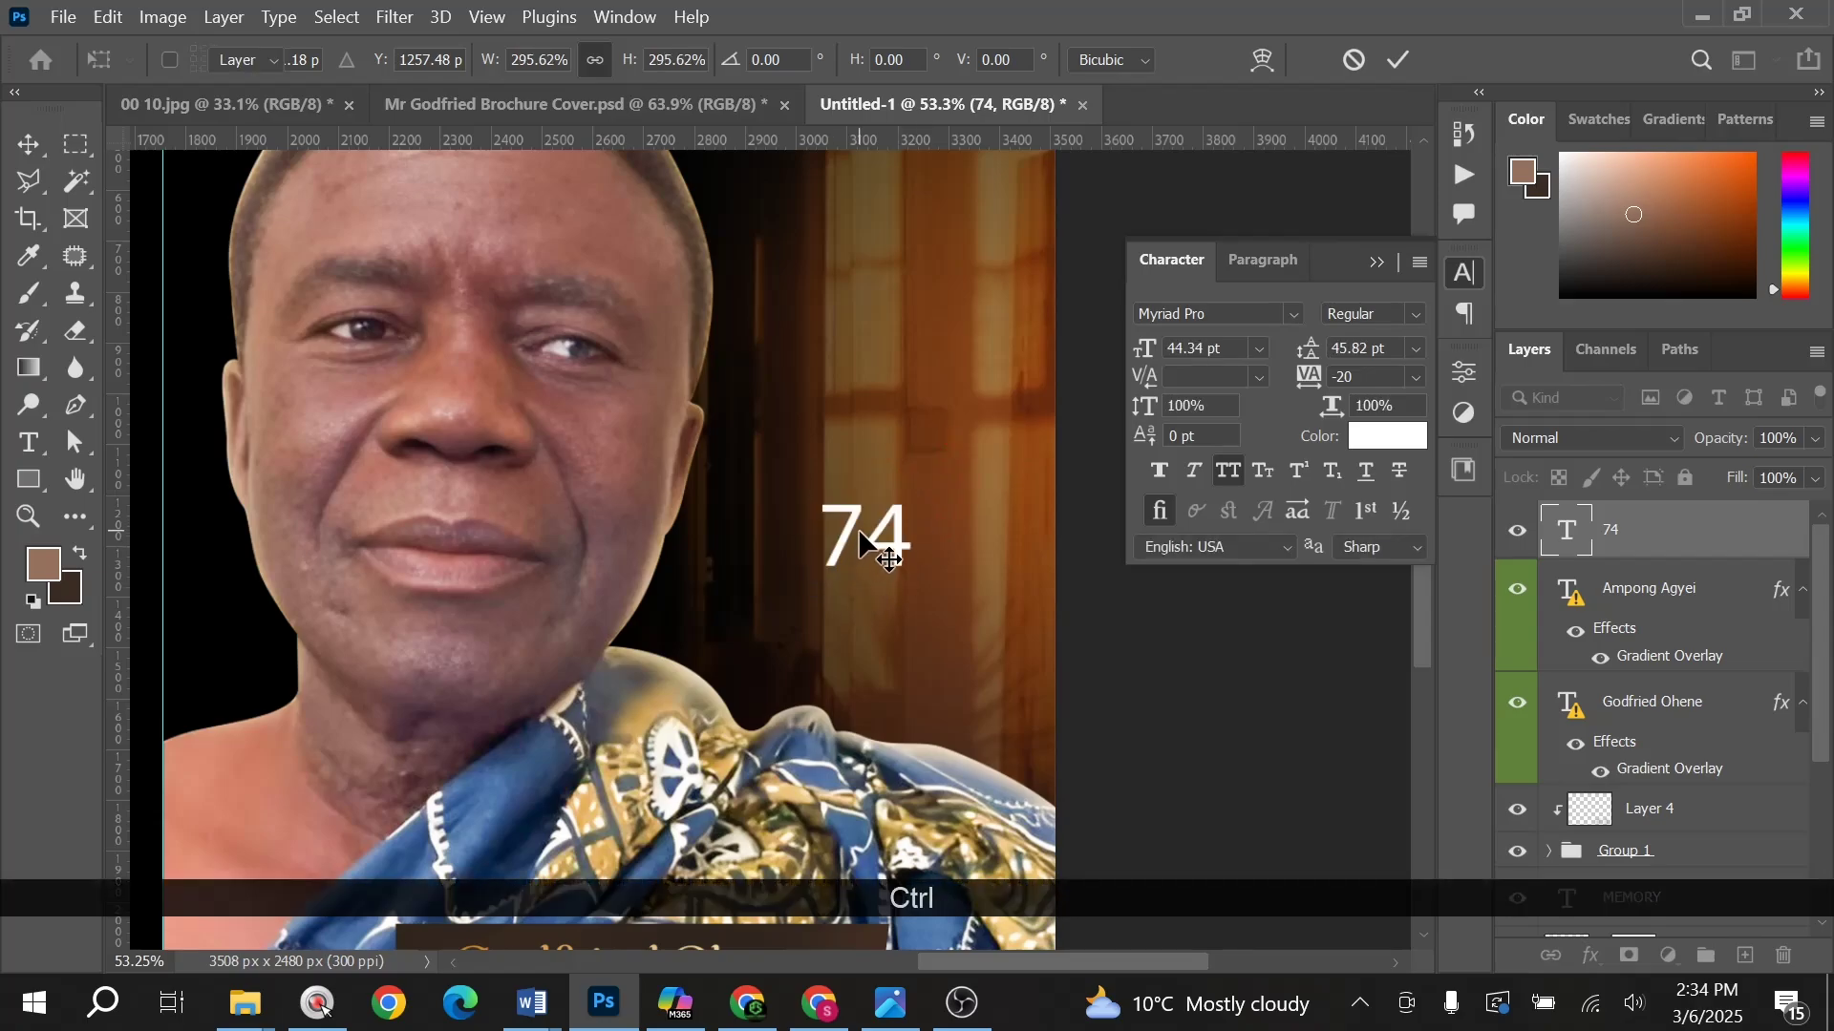
left_click_drag(861, 536, 845, 584)
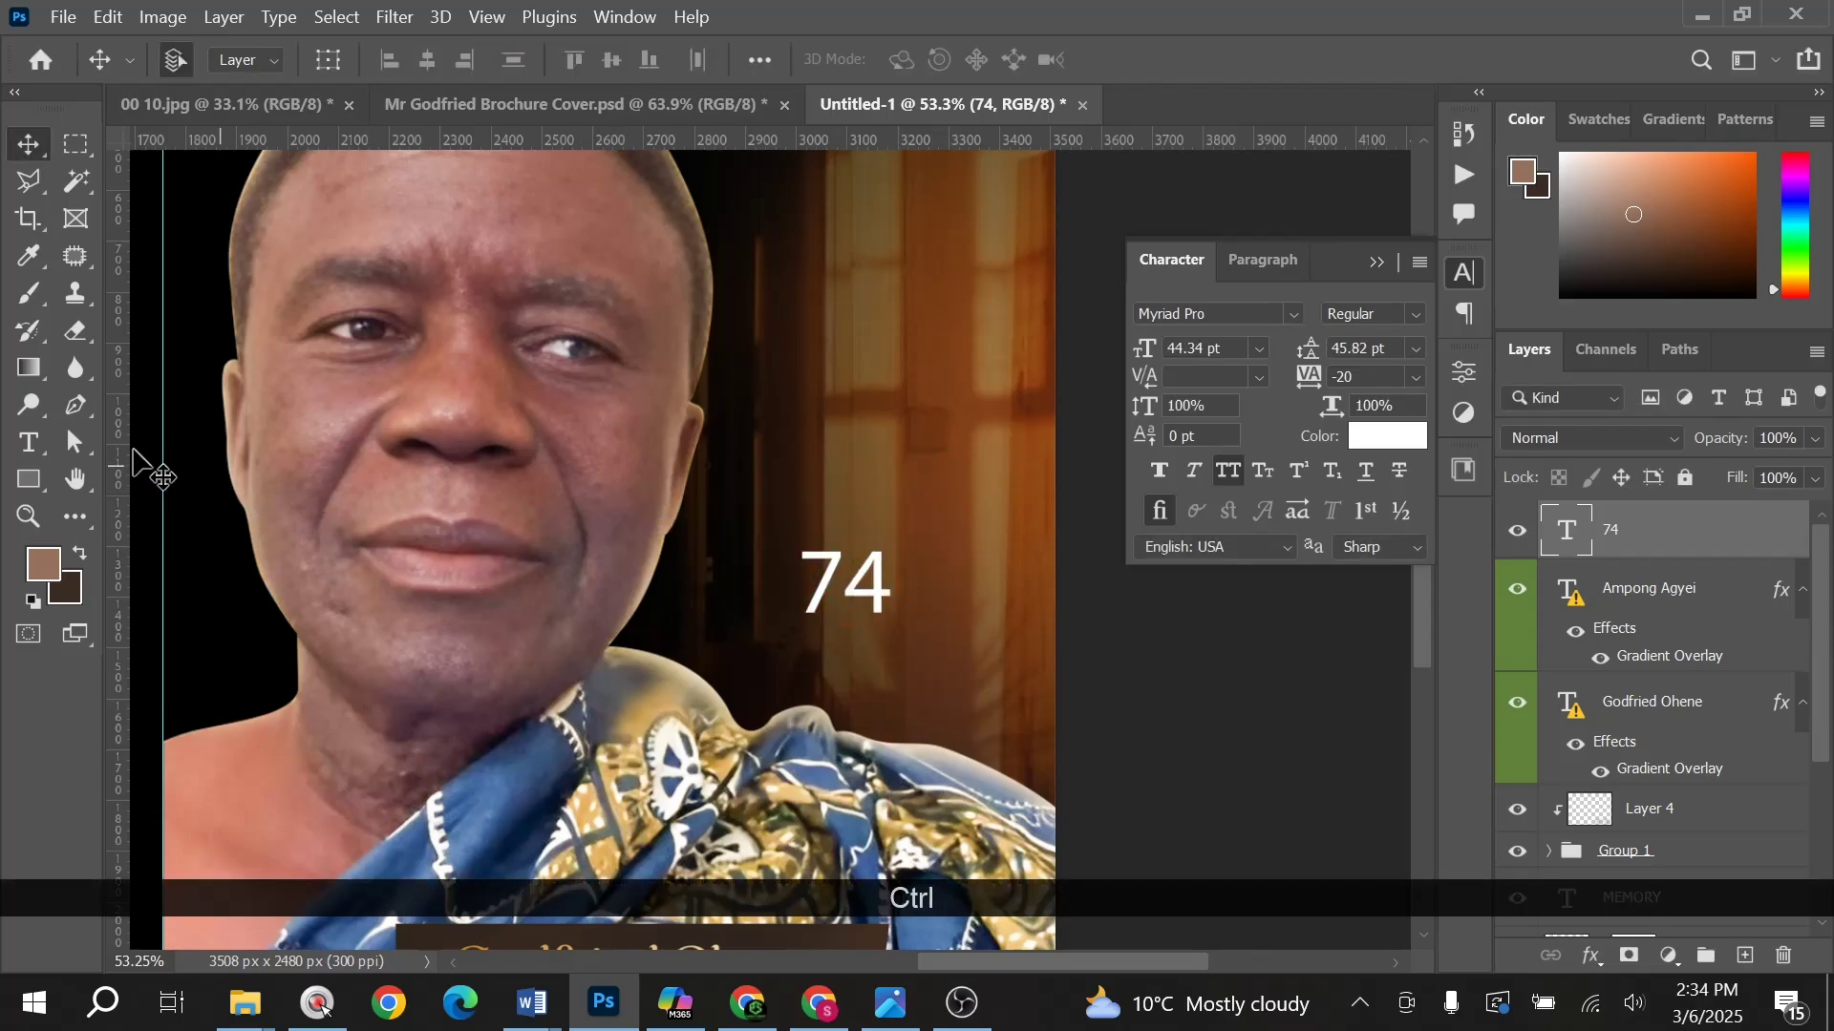
Step: Duplicate the 74 text just above the original and scale the copy down to about 51%
left_click_drag(850, 549, 848, 524, "alt")
key("ctrl+alt+shift+t")
left_click_drag(848, 600, 856, 553)
key("Return")
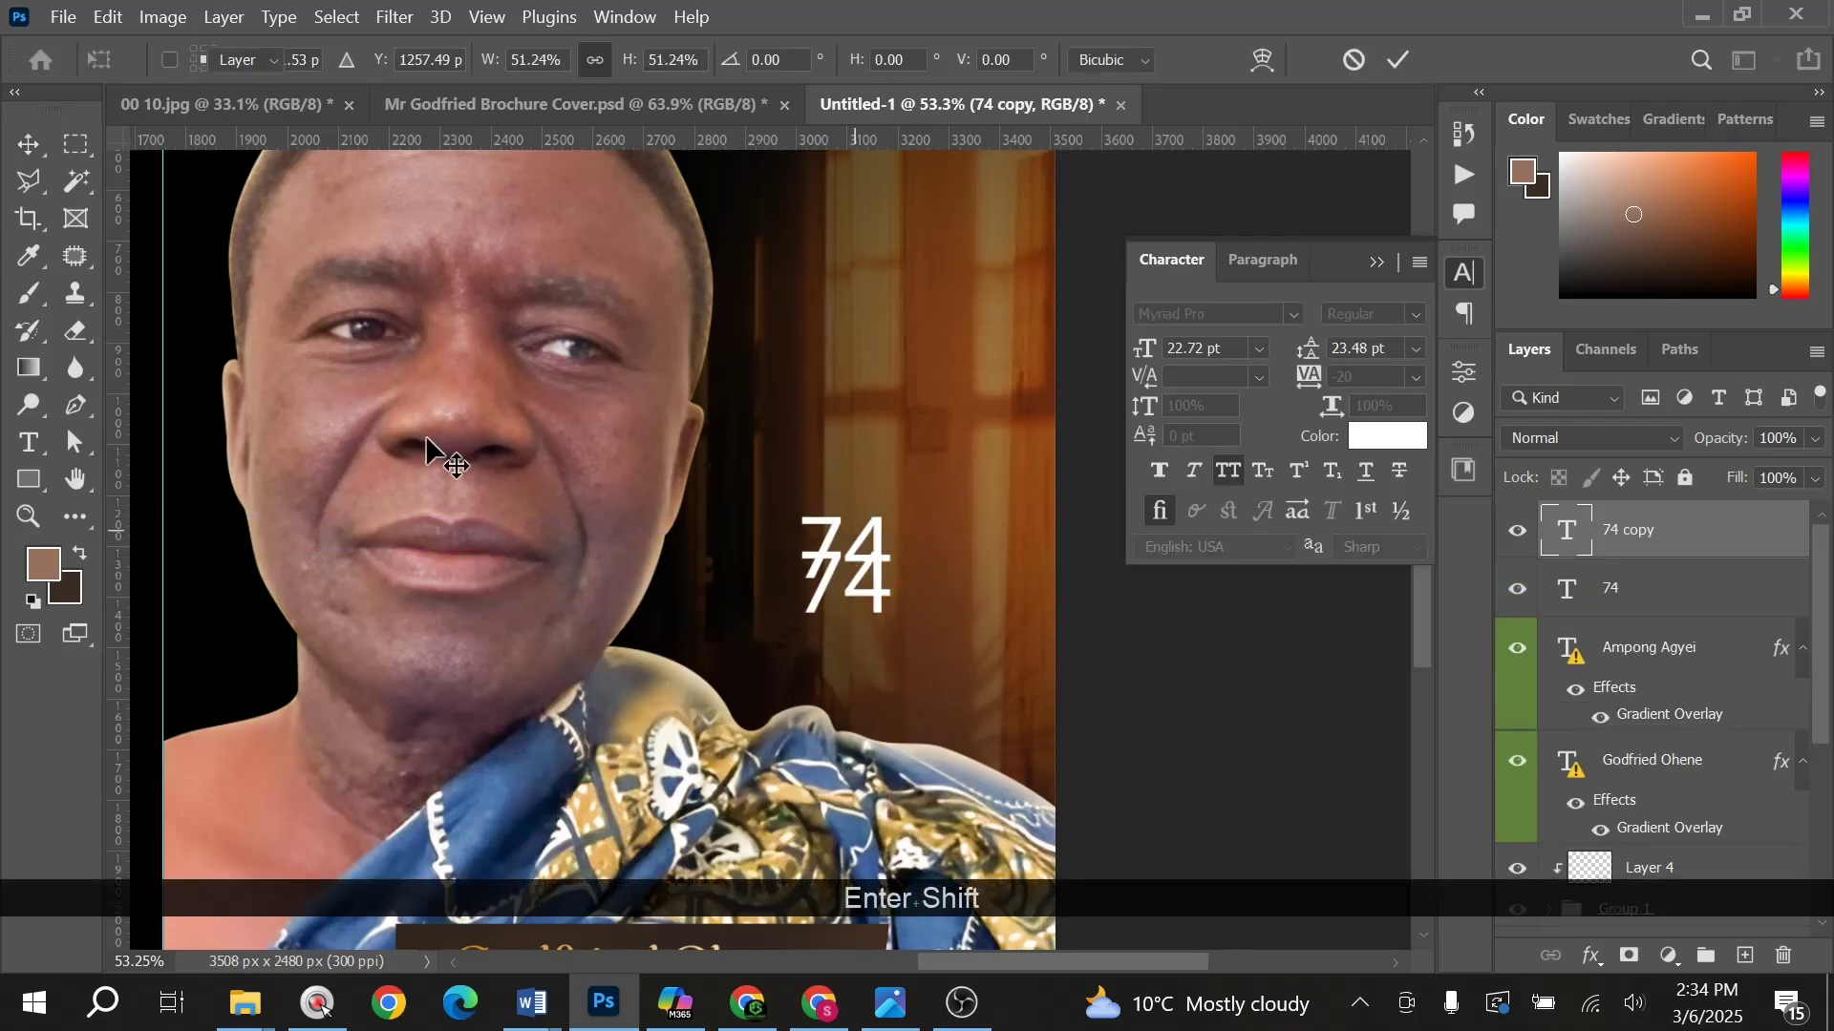
Step: Replace the smaller 74 copy's text with "AGED:" and commit the edit
key("t")
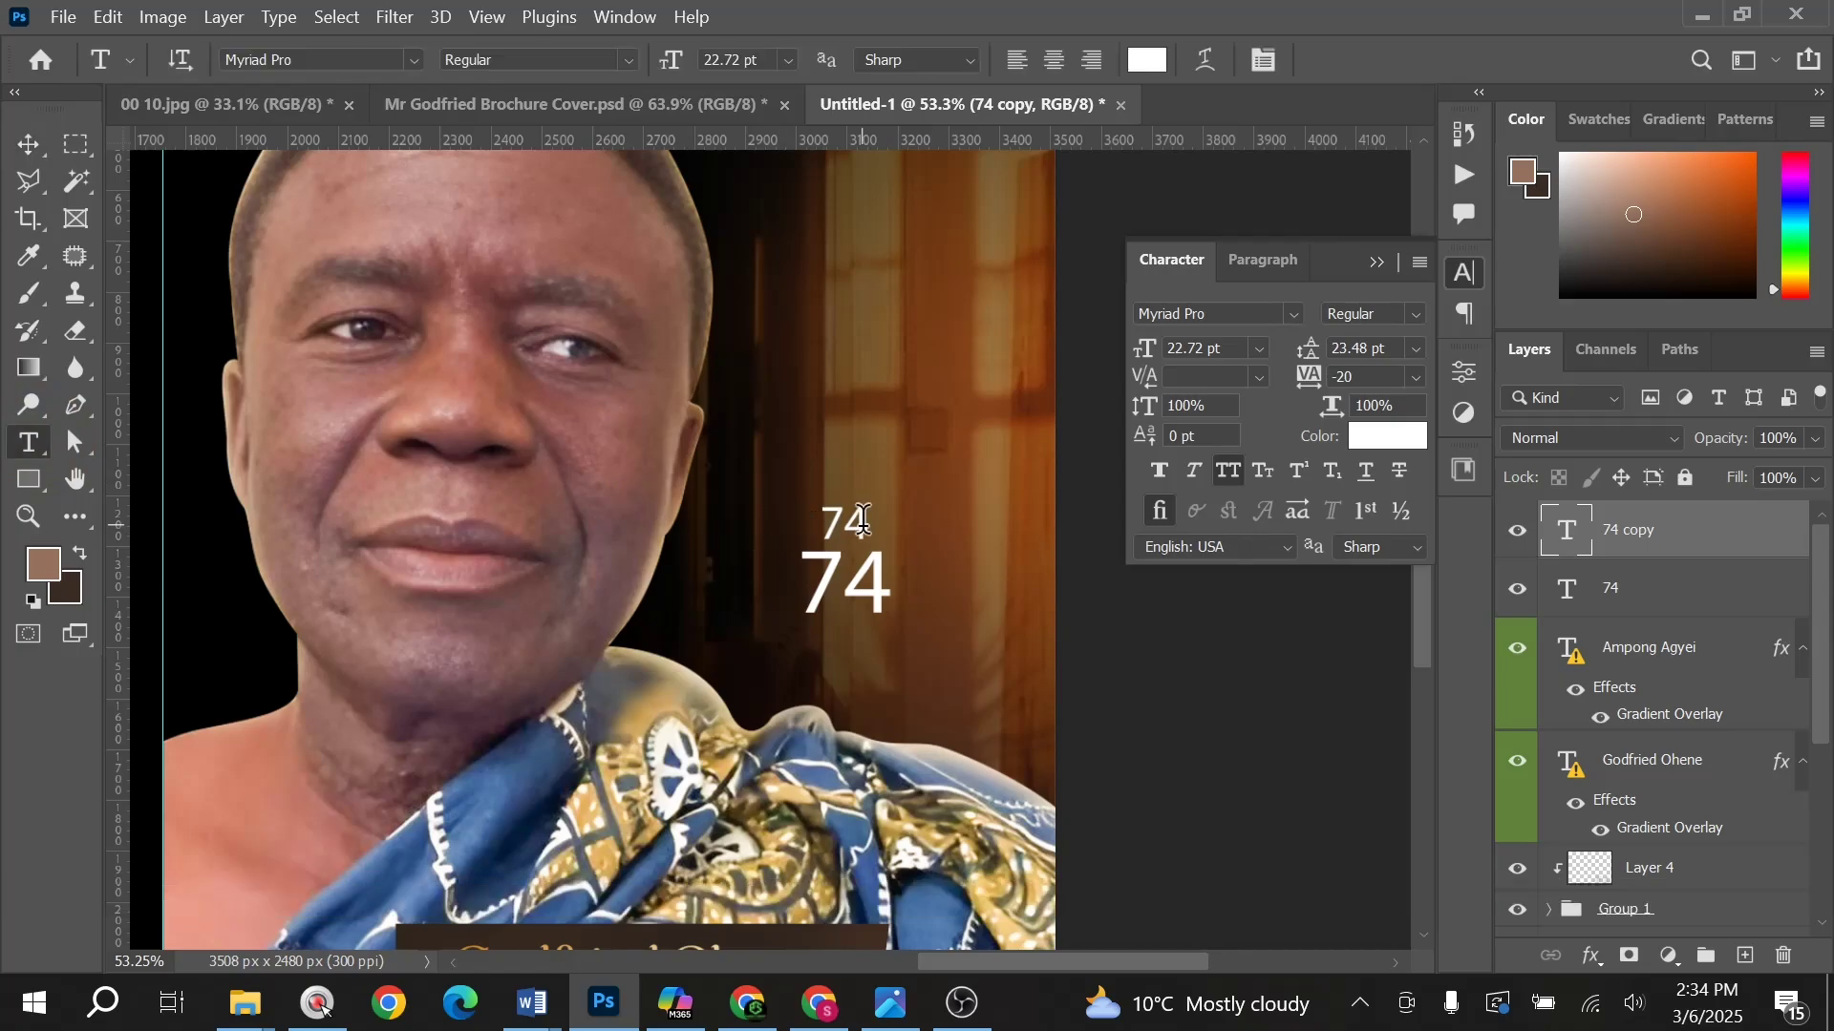
left_click(857, 527)
key("ctrl+a")
type("A")
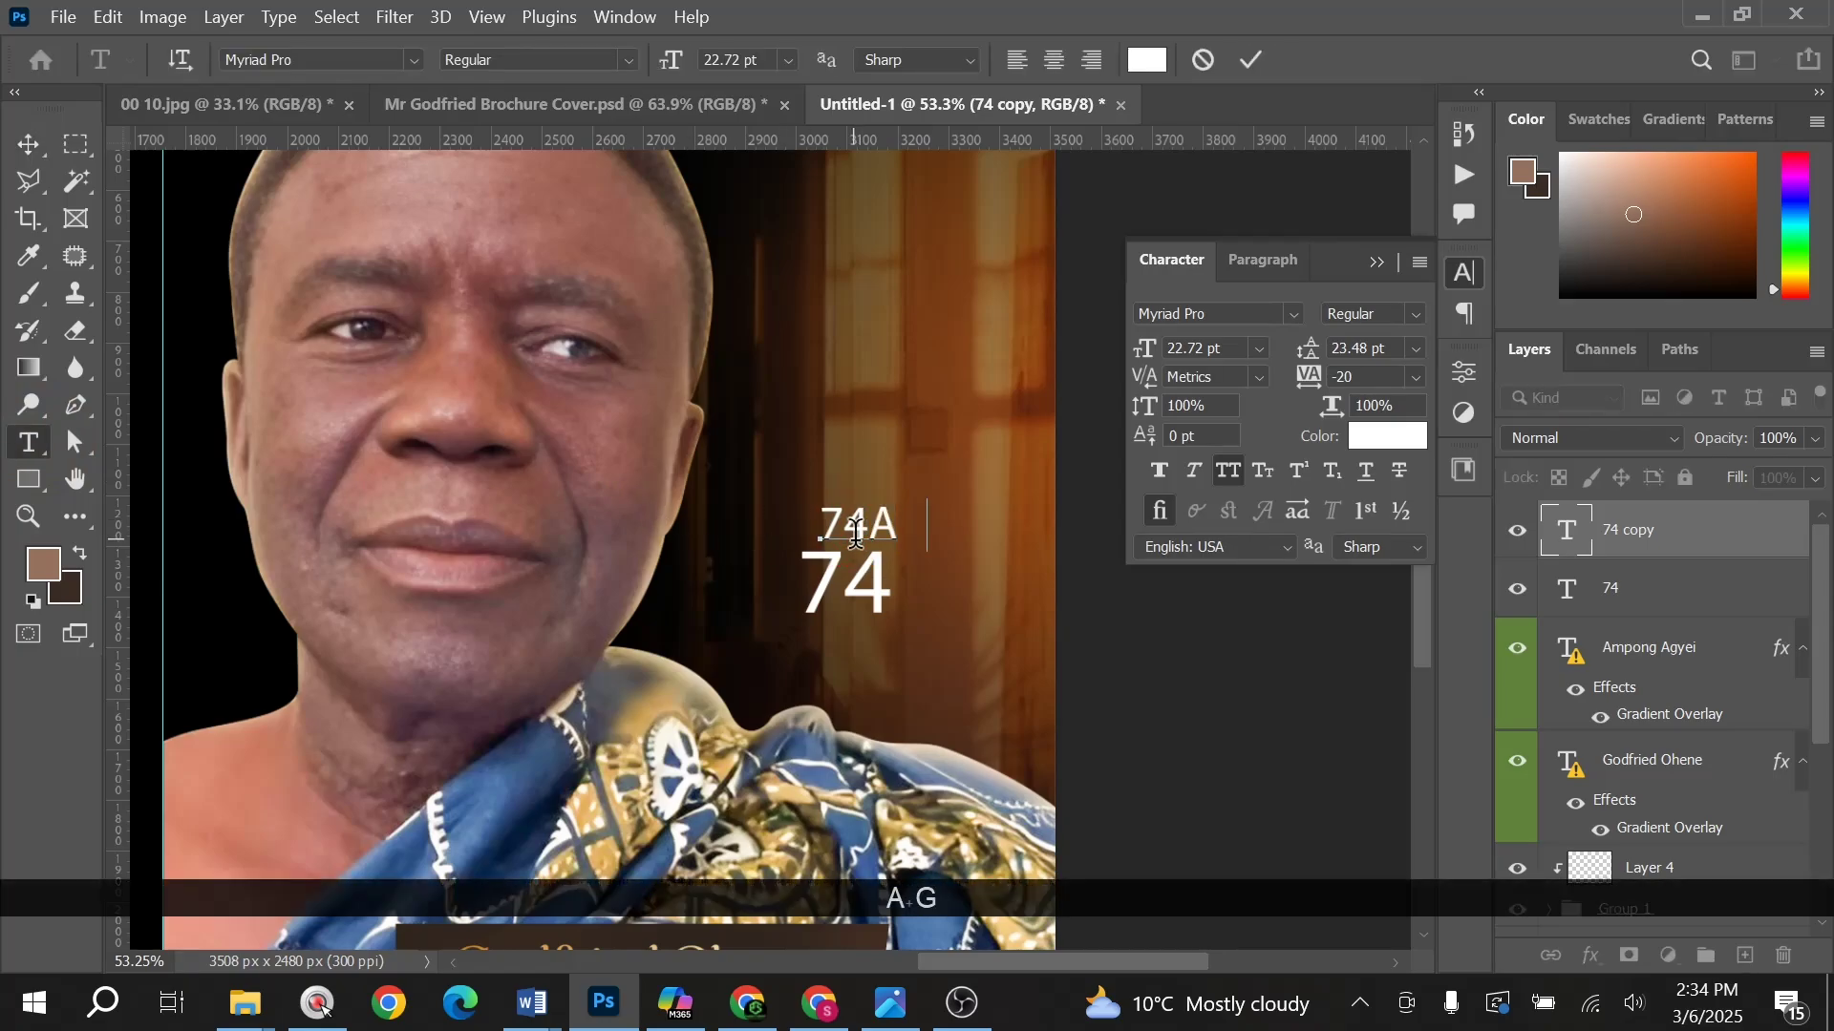
type("GE")
key("ctrl+a")
type("AGE")
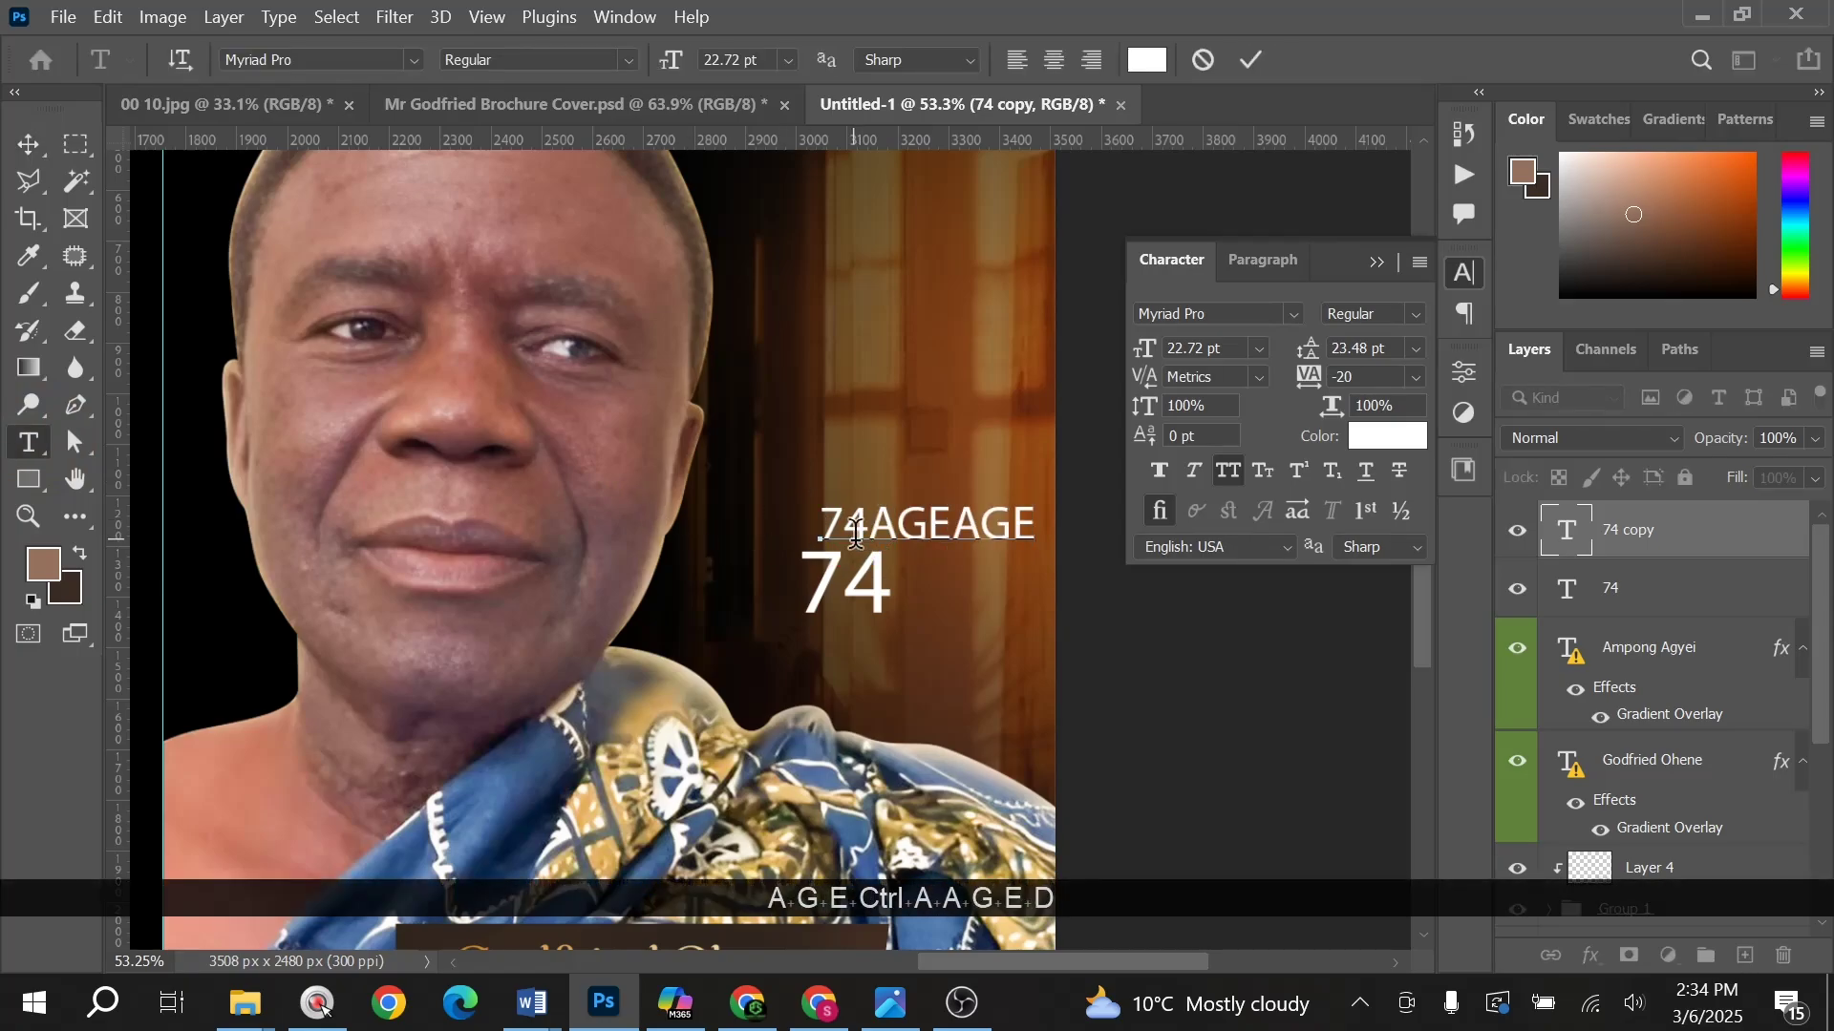
key("ctrl+a")
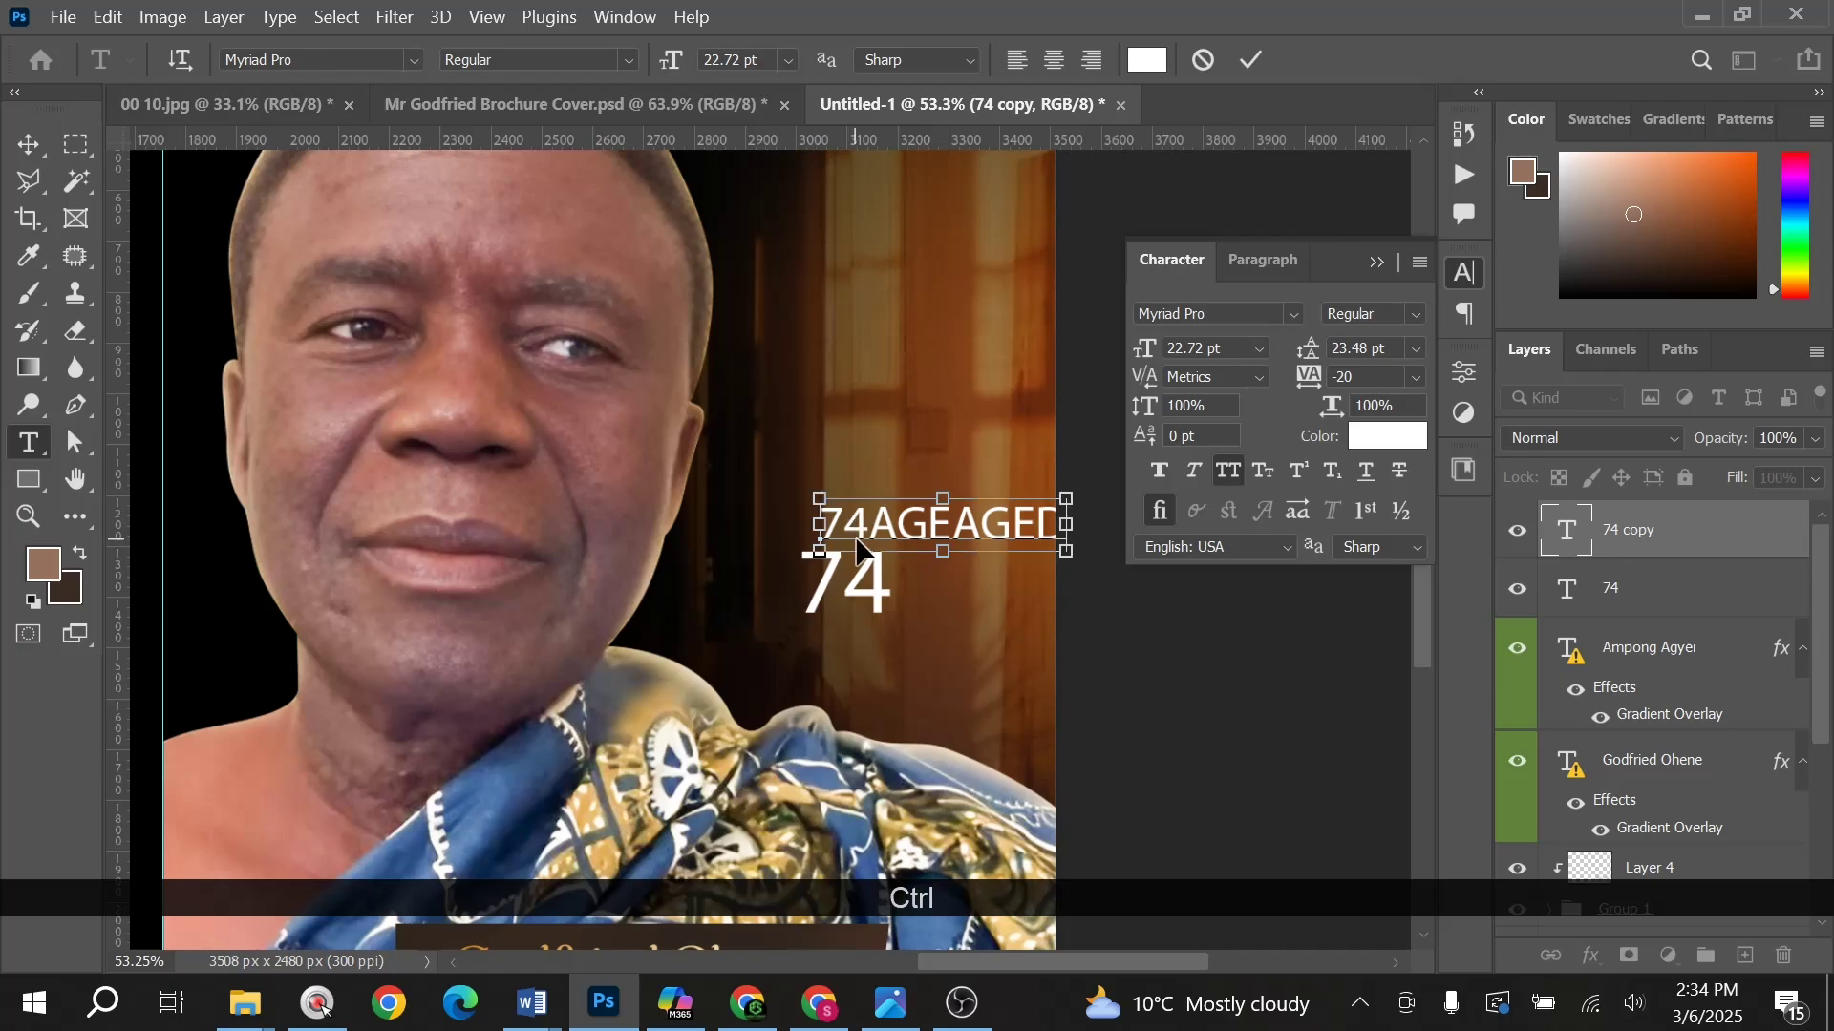
key("ctrl+a")
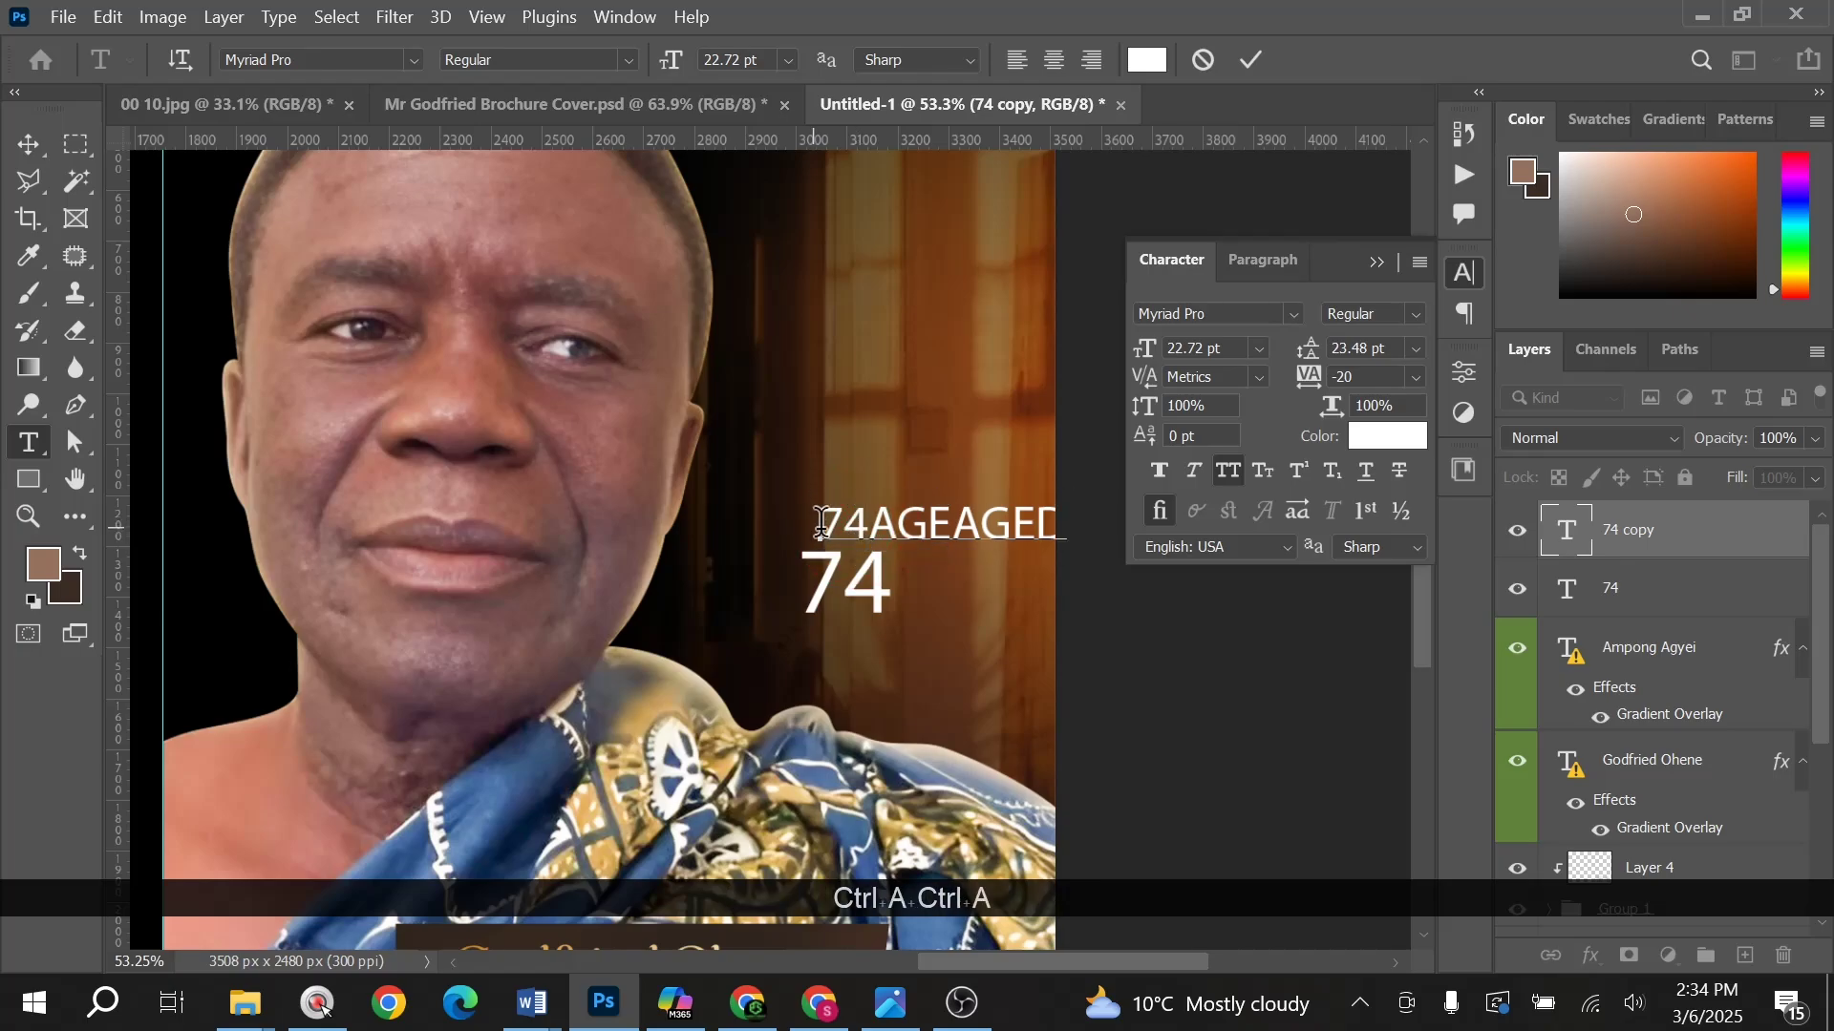
type("AGED:")
key("ctrl+Return")
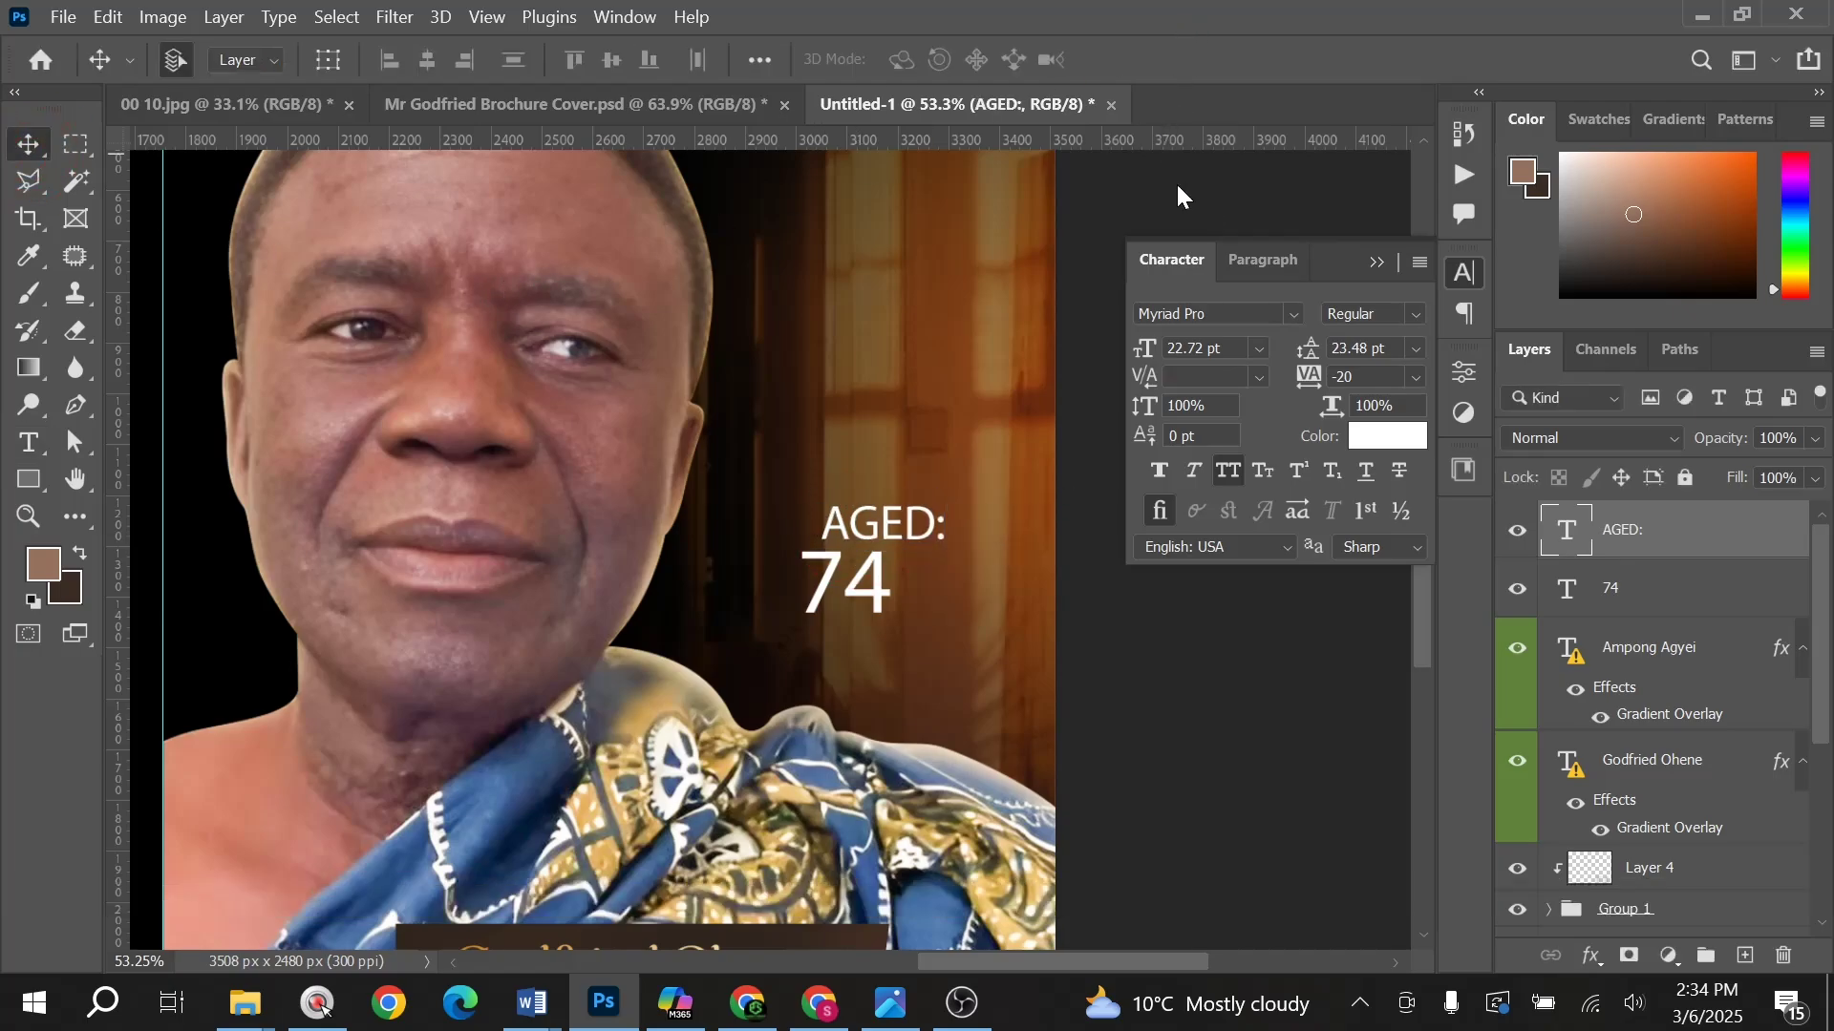
key("v")
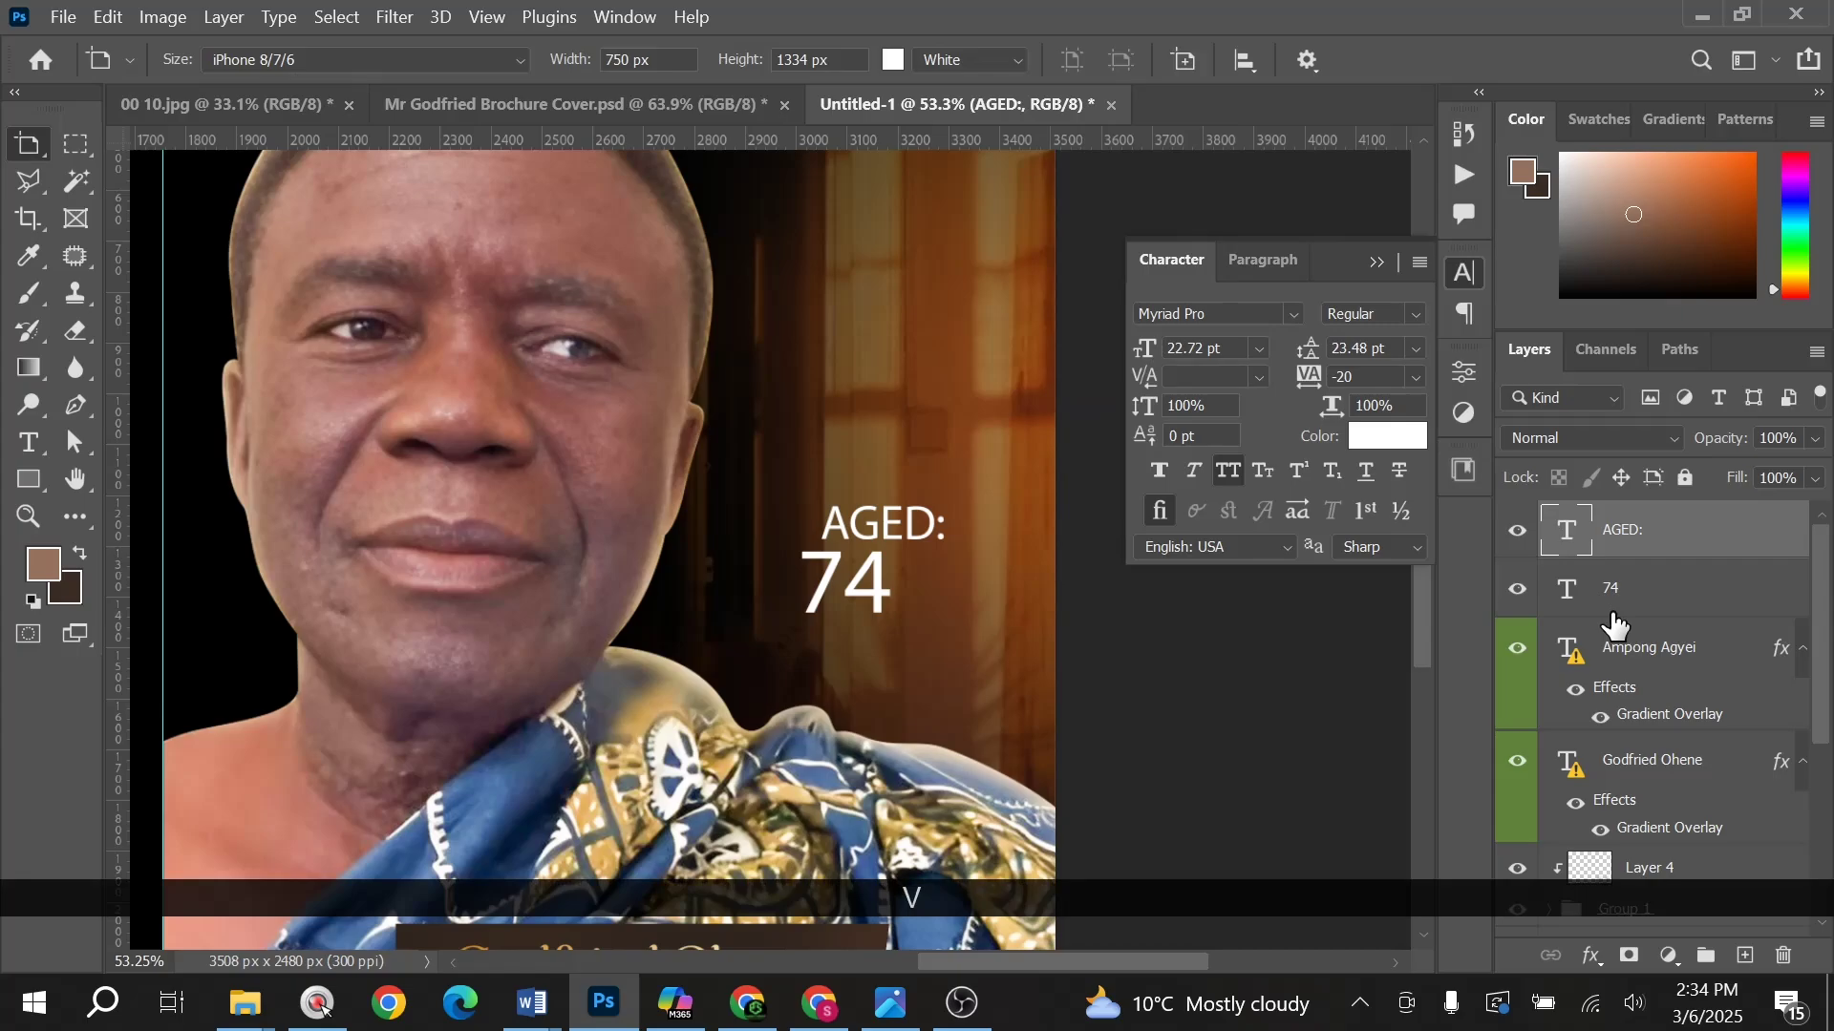
Step: Examine the front cover's MEMORY heading and the circular age badge beside the portrait
scroll(704, 630, "up", 10)
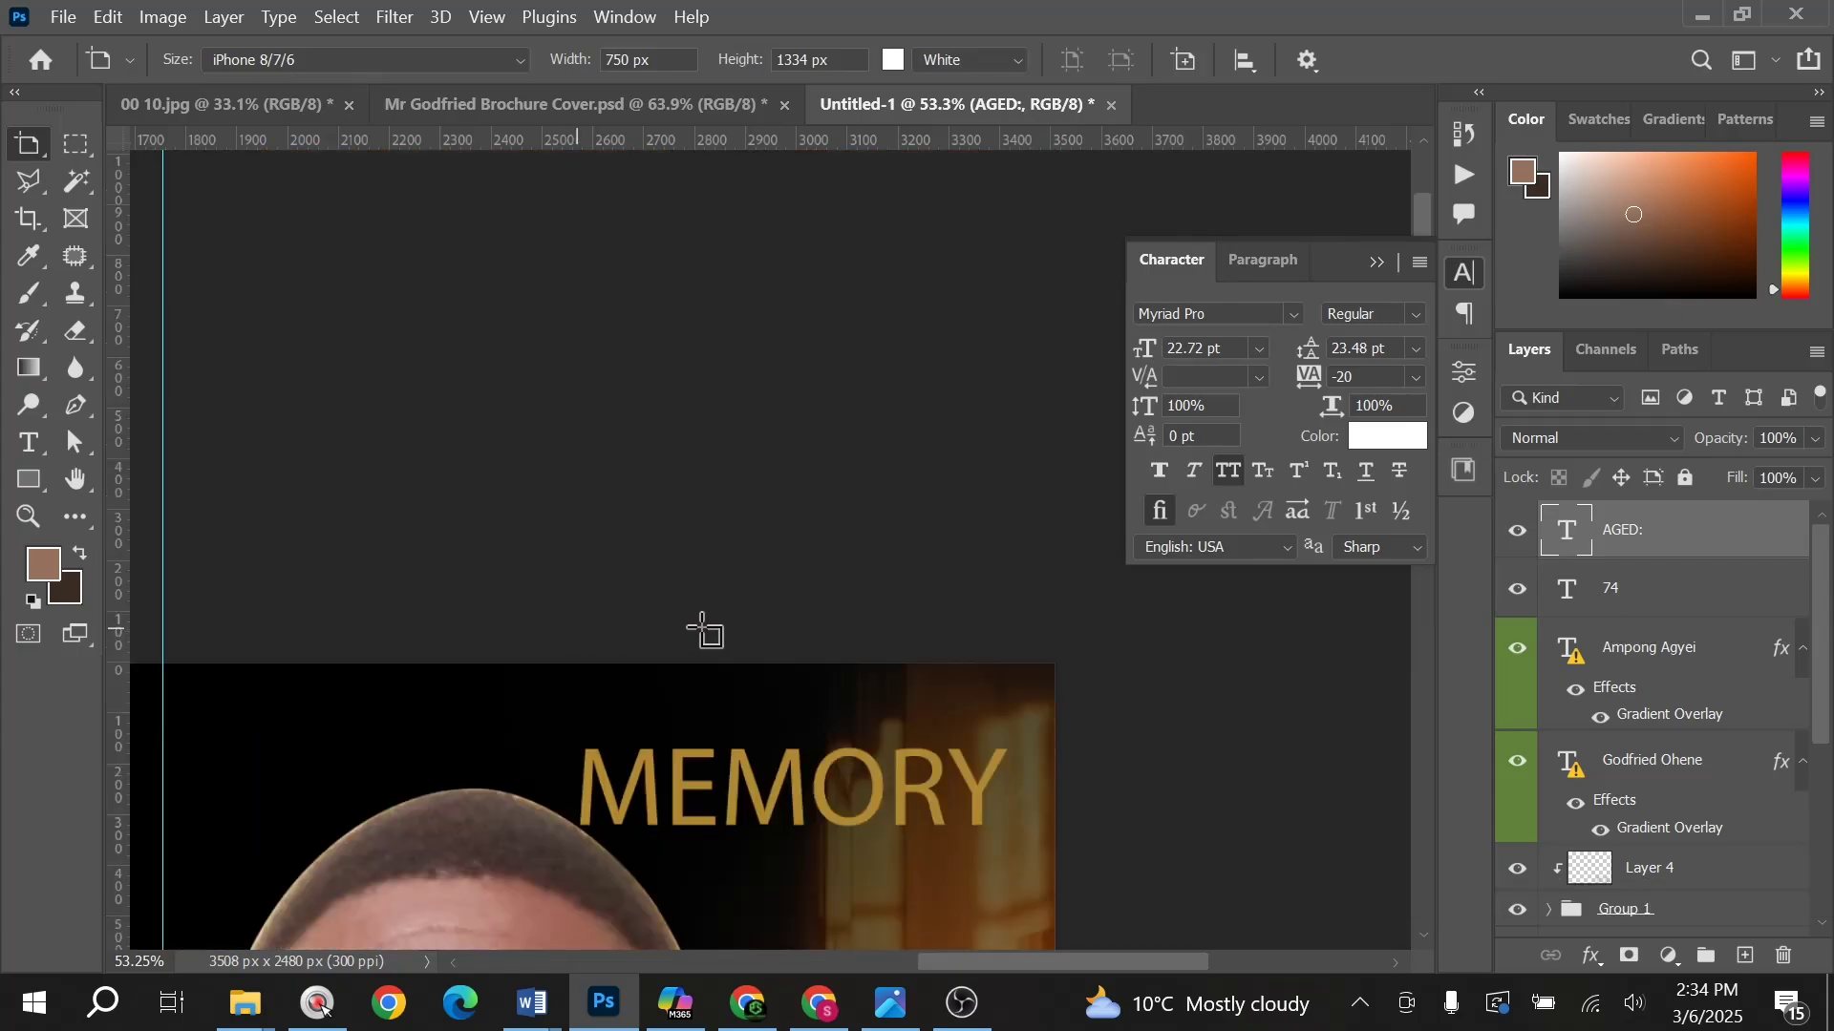
scroll(1356, 608, "down", 10)
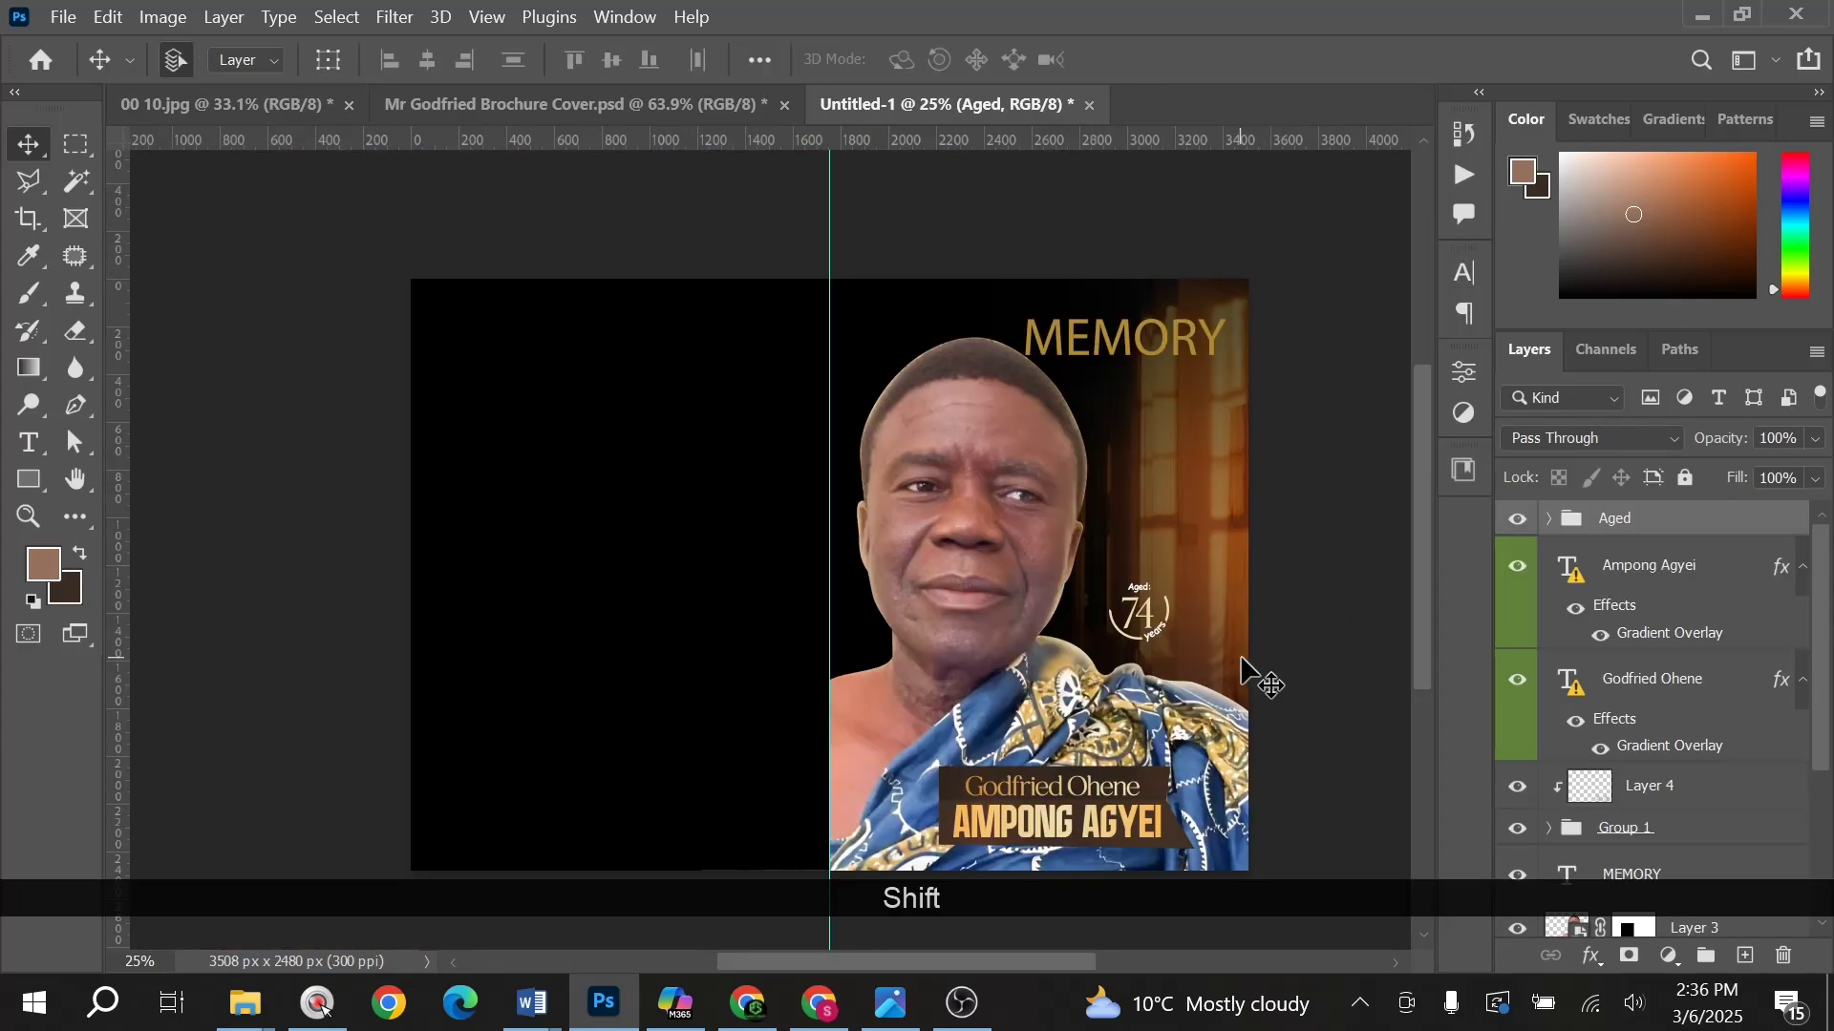
scroll(1159, 654, "up", 2)
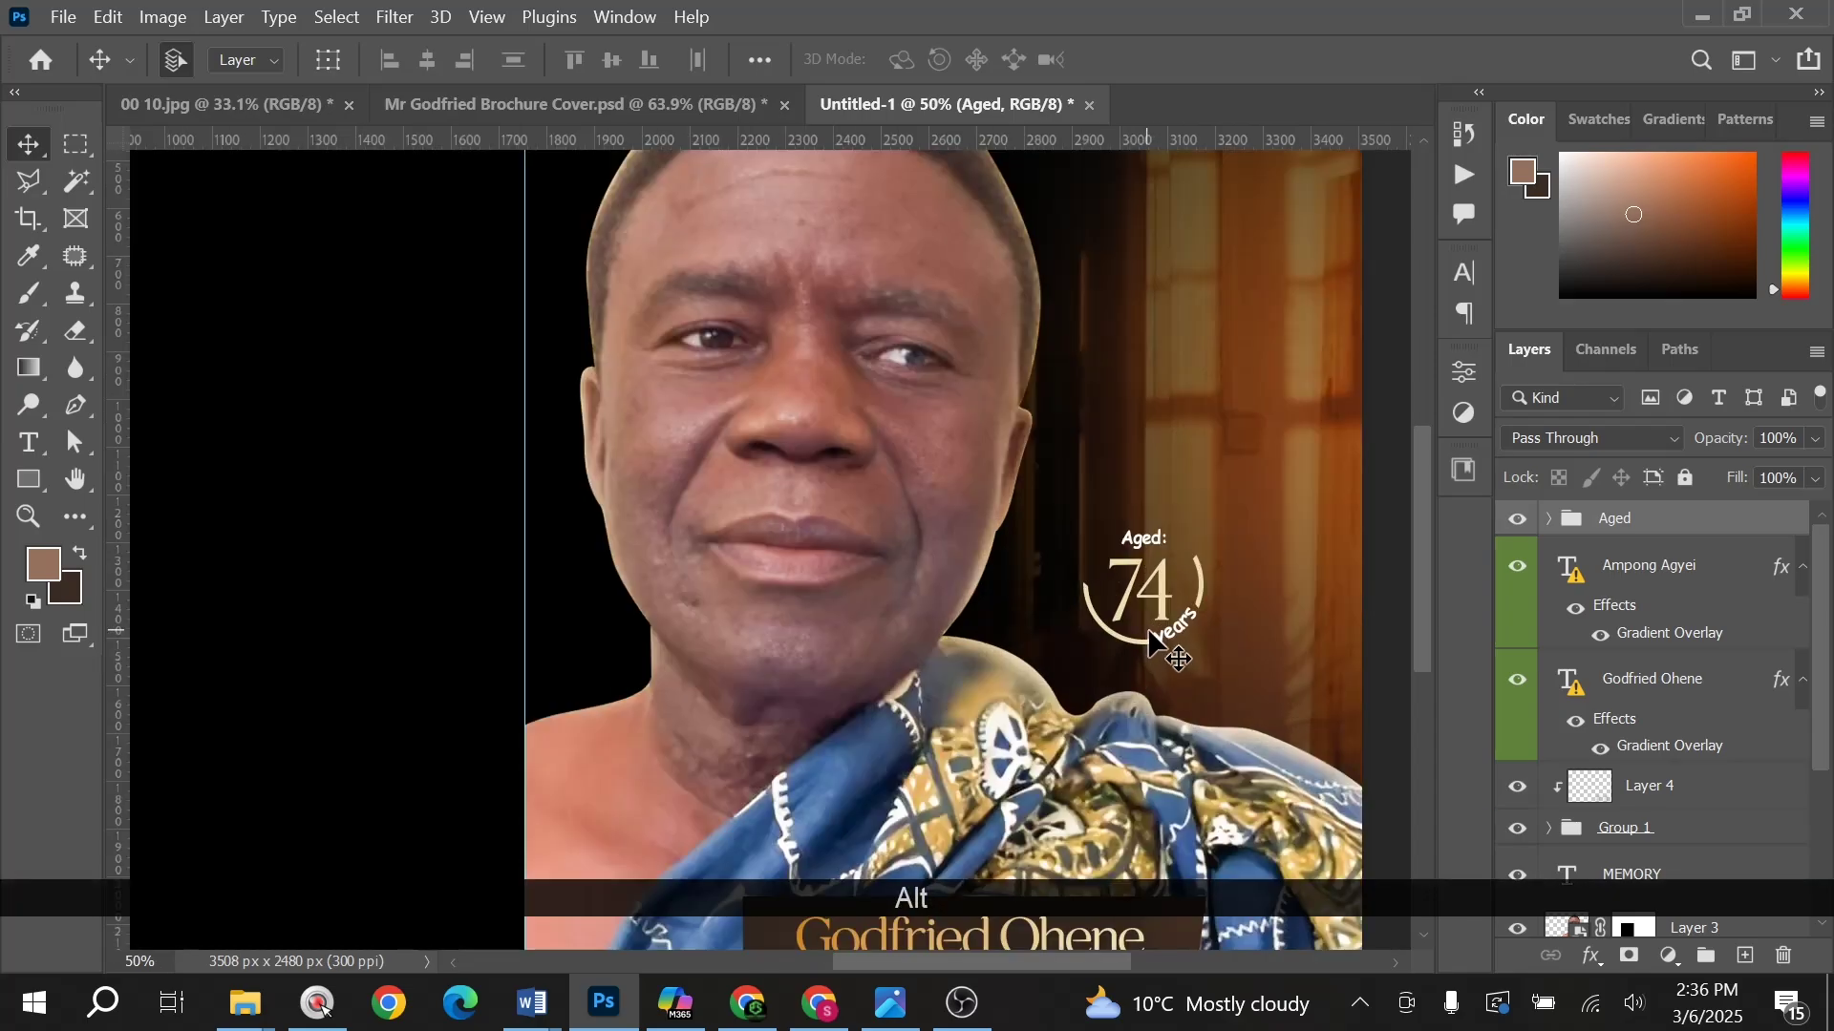
scroll(1175, 643, "up", 5)
key("space")
left_click_drag(1186, 633, 1028, 111)
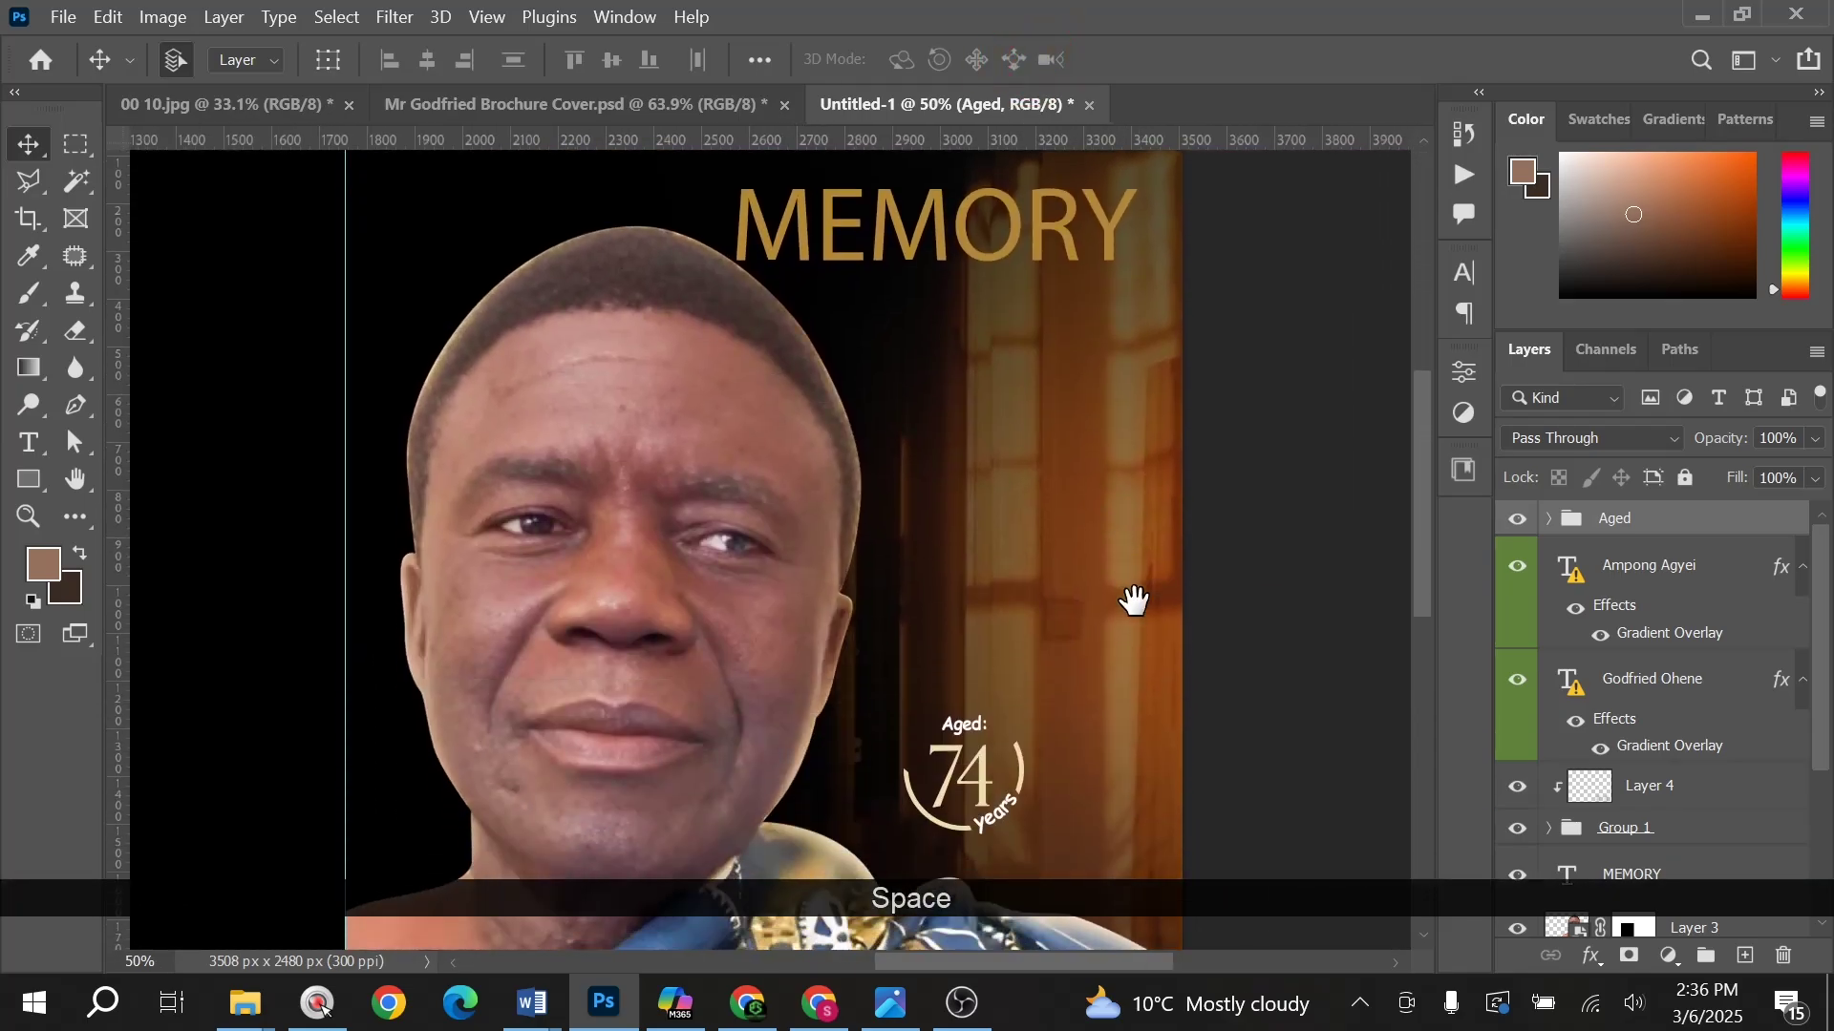
left_click_drag(1135, 601, 1210, 576)
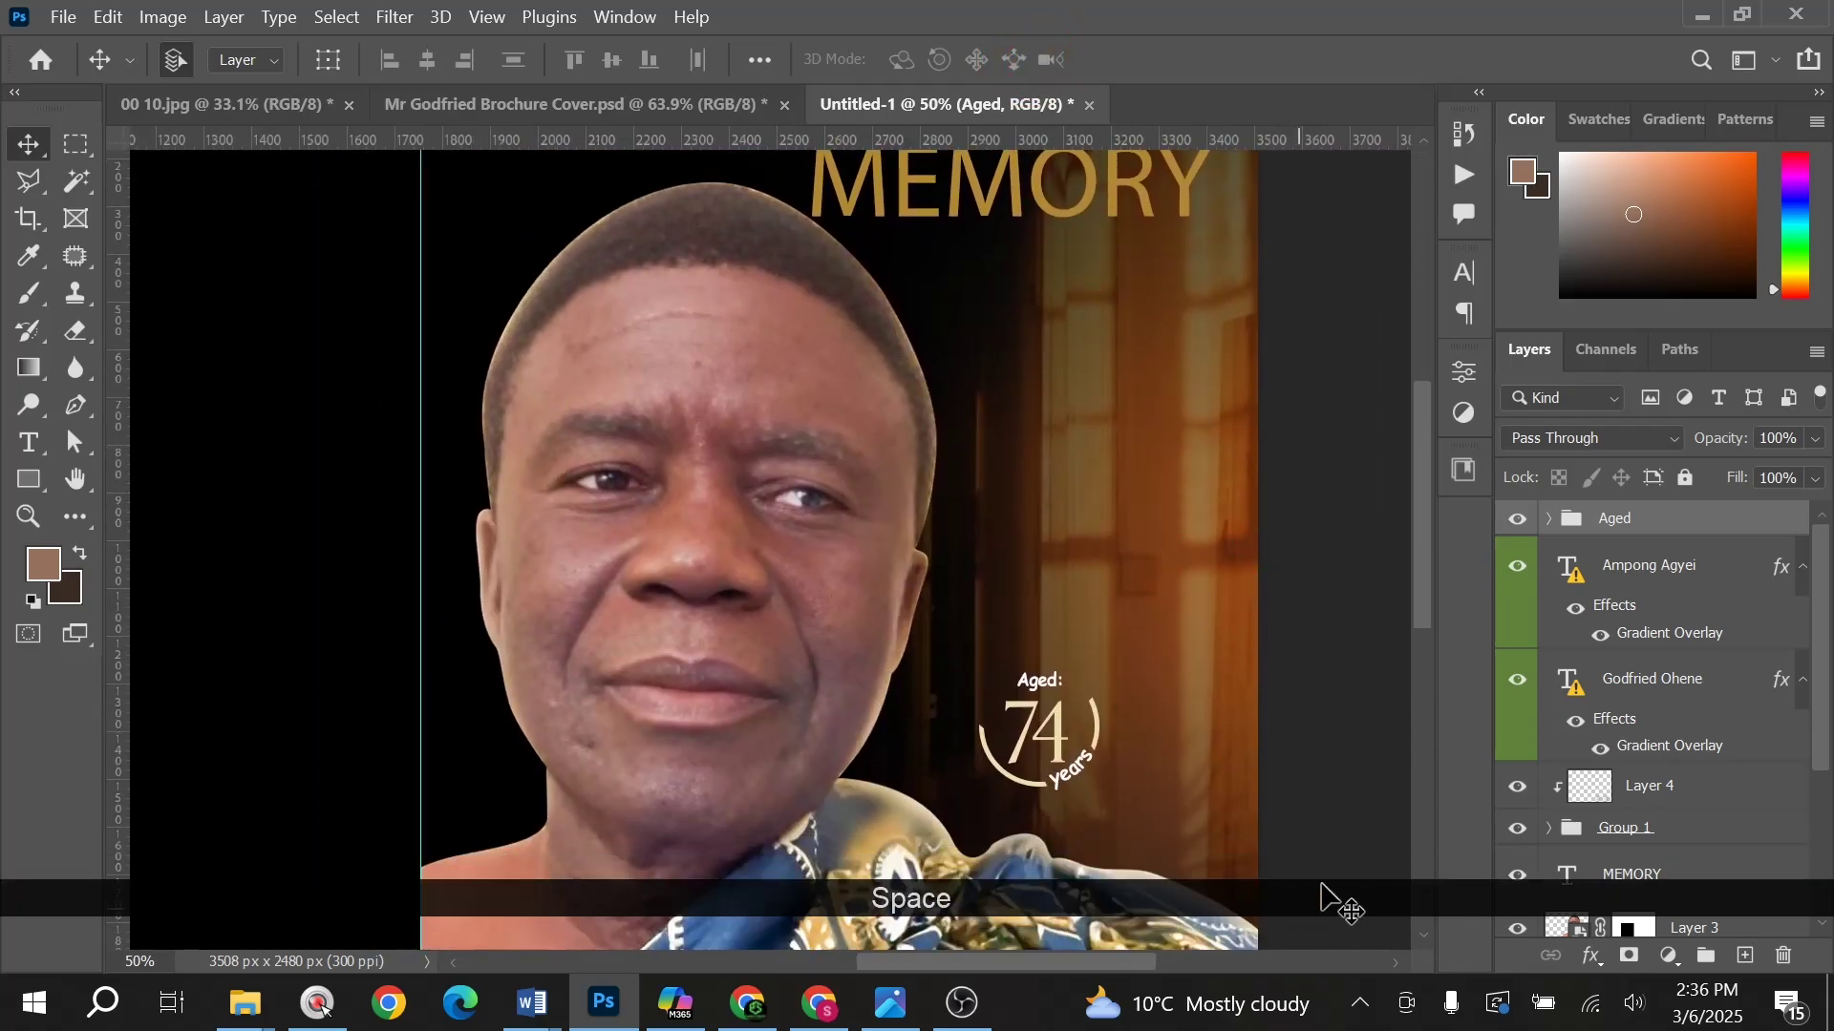
Step: Check the age badge in the reference brochure cover PSD, and return to Untitled-1 to look over its front cover
left_click(737, 105)
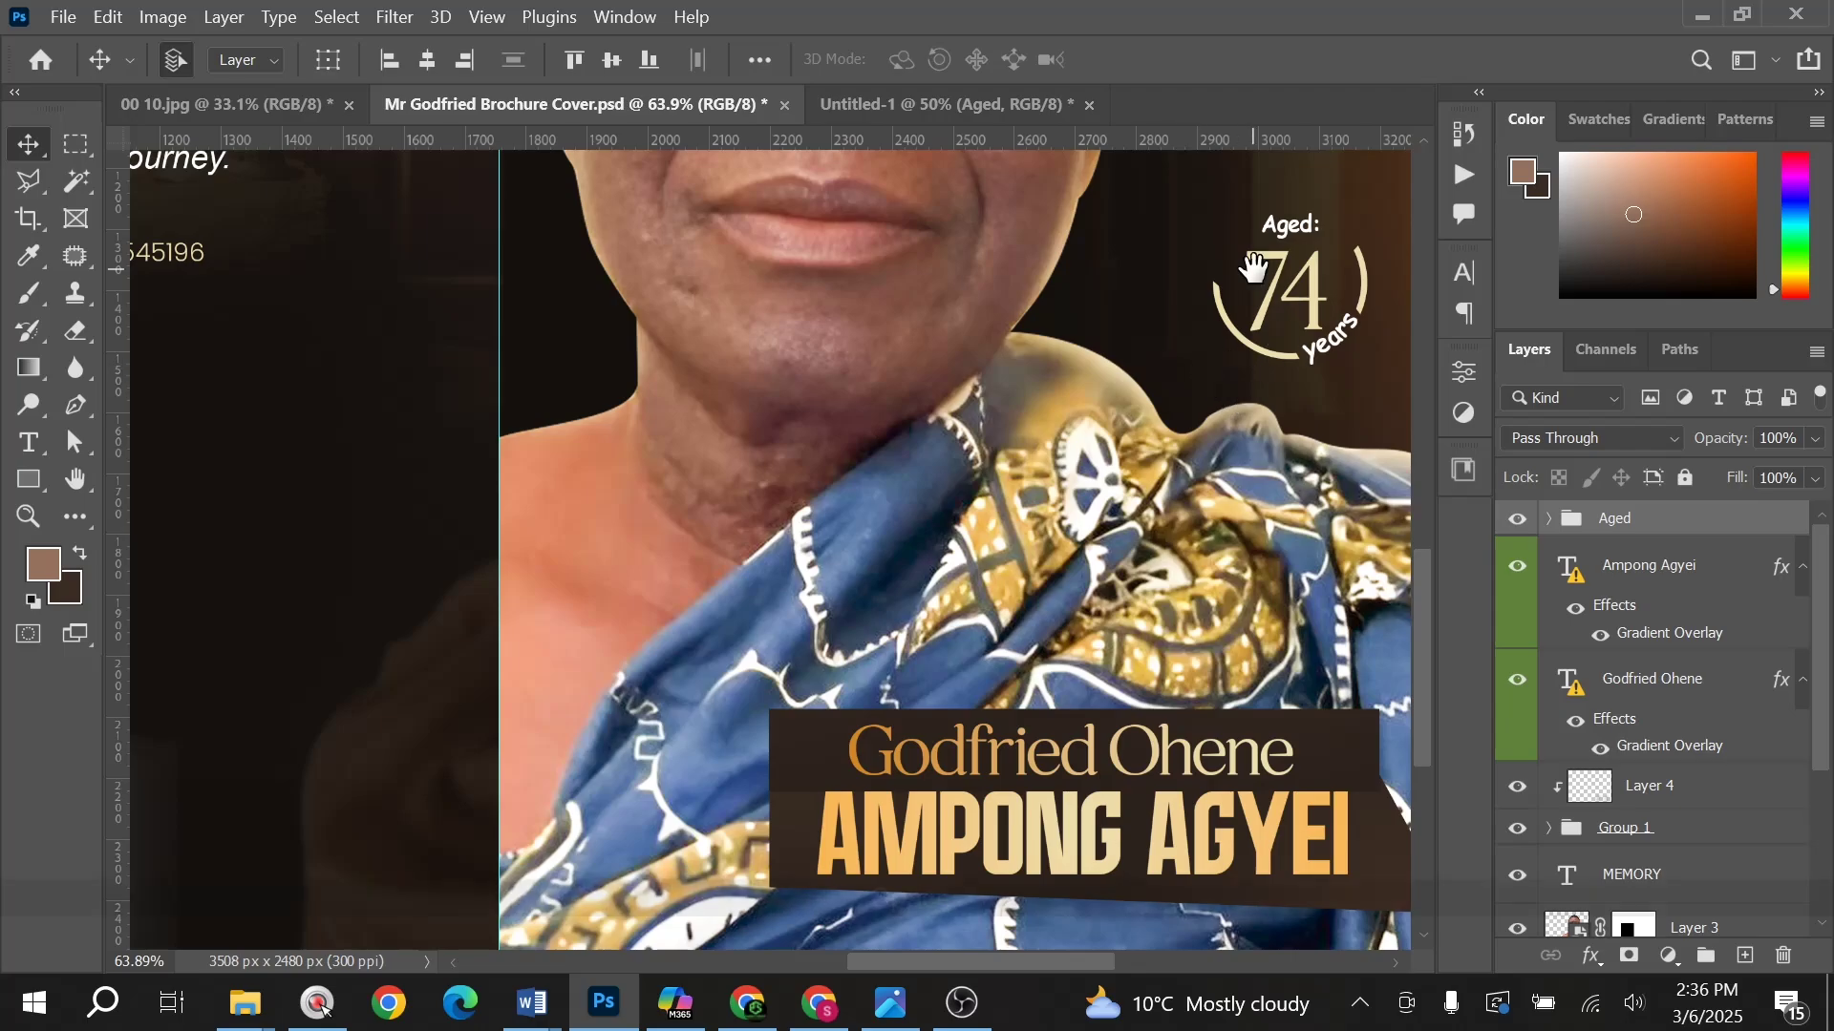
left_click_drag(1172, 361, 831, 758)
left_click(941, 105)
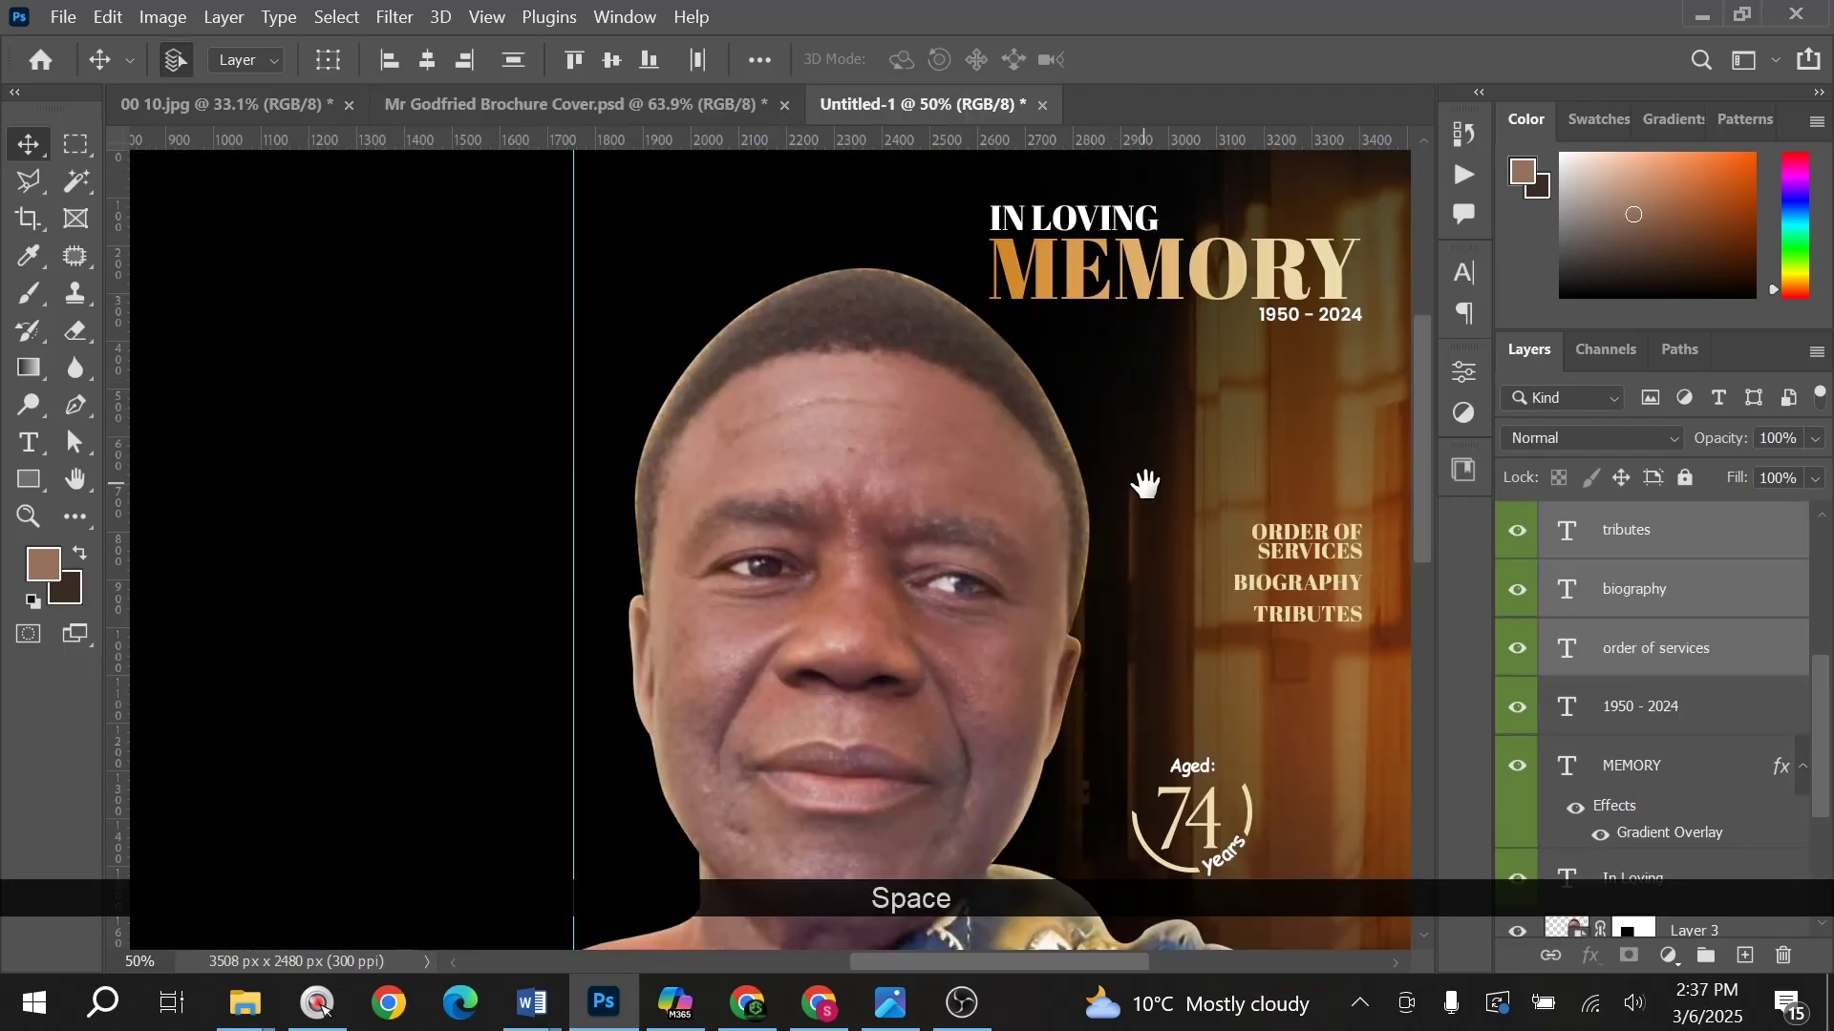
left_click_drag(1146, 483, 1097, 414)
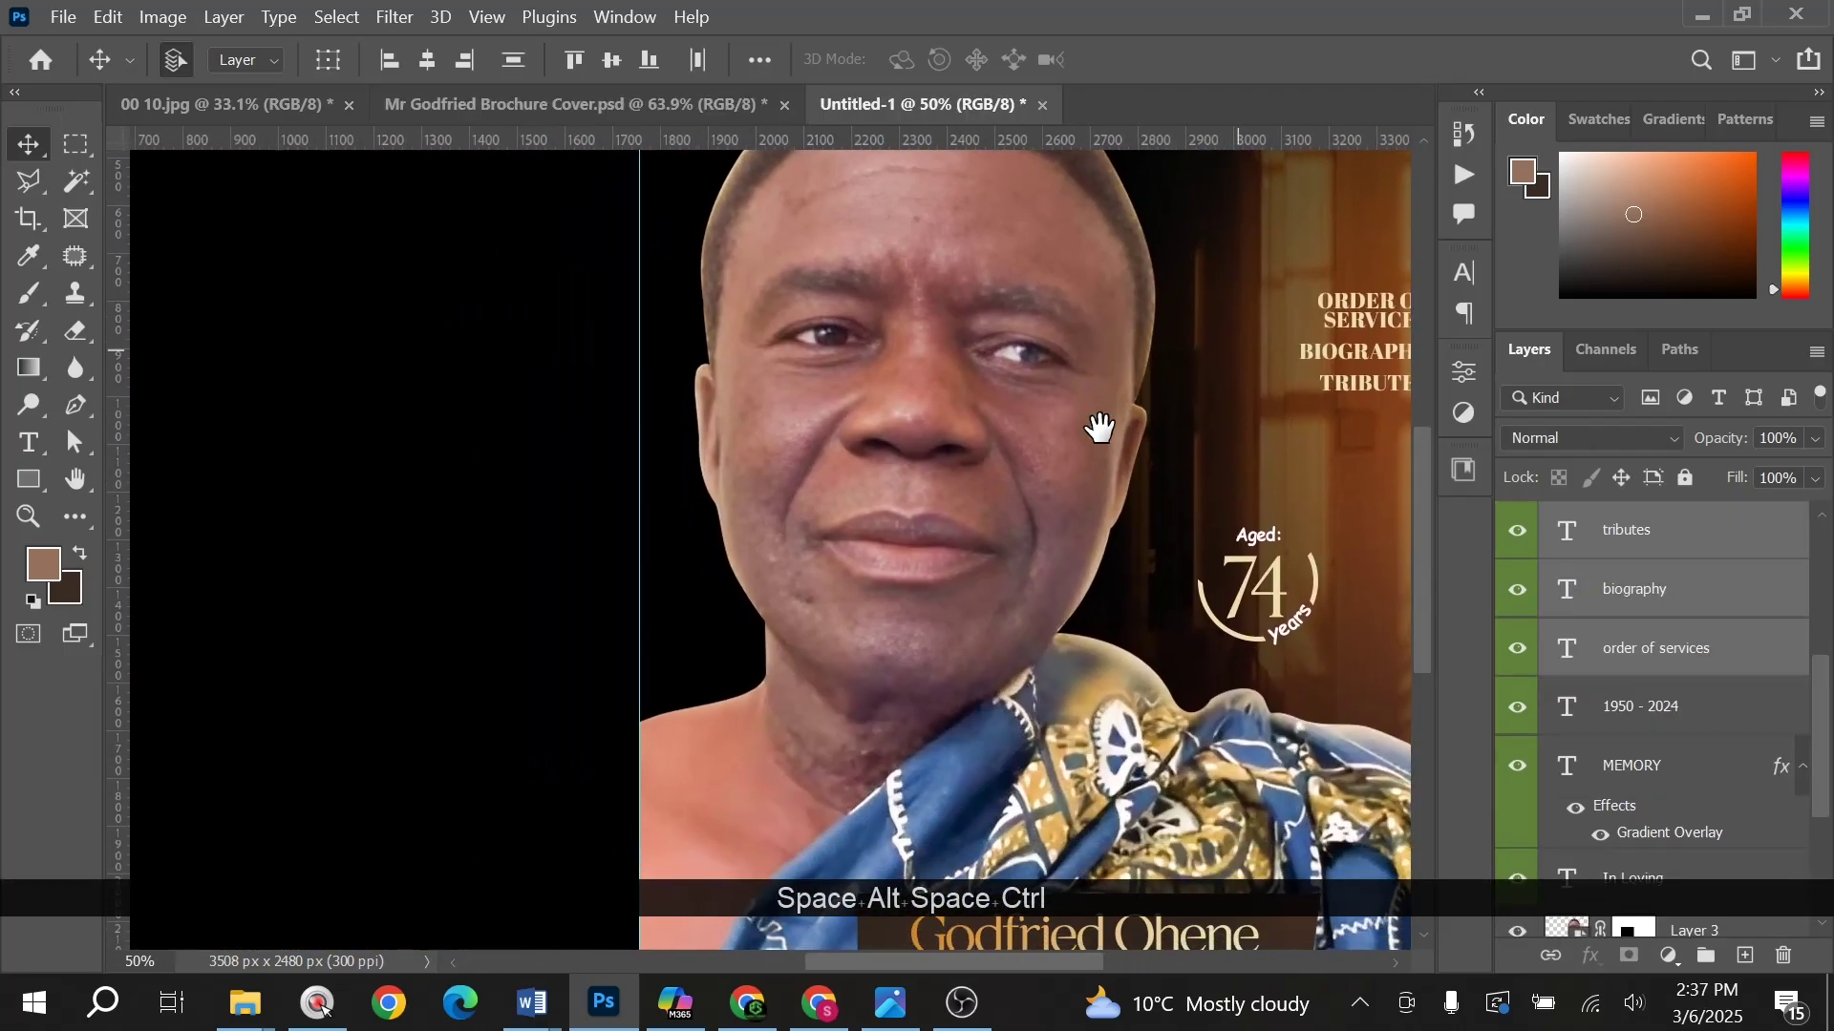
Step: Examine the whole brochure spread, check the reference brochure cover PSD, and return to Untitled-1
key("ctrl+0")
scroll(983, 354, "down", 2, "alt")
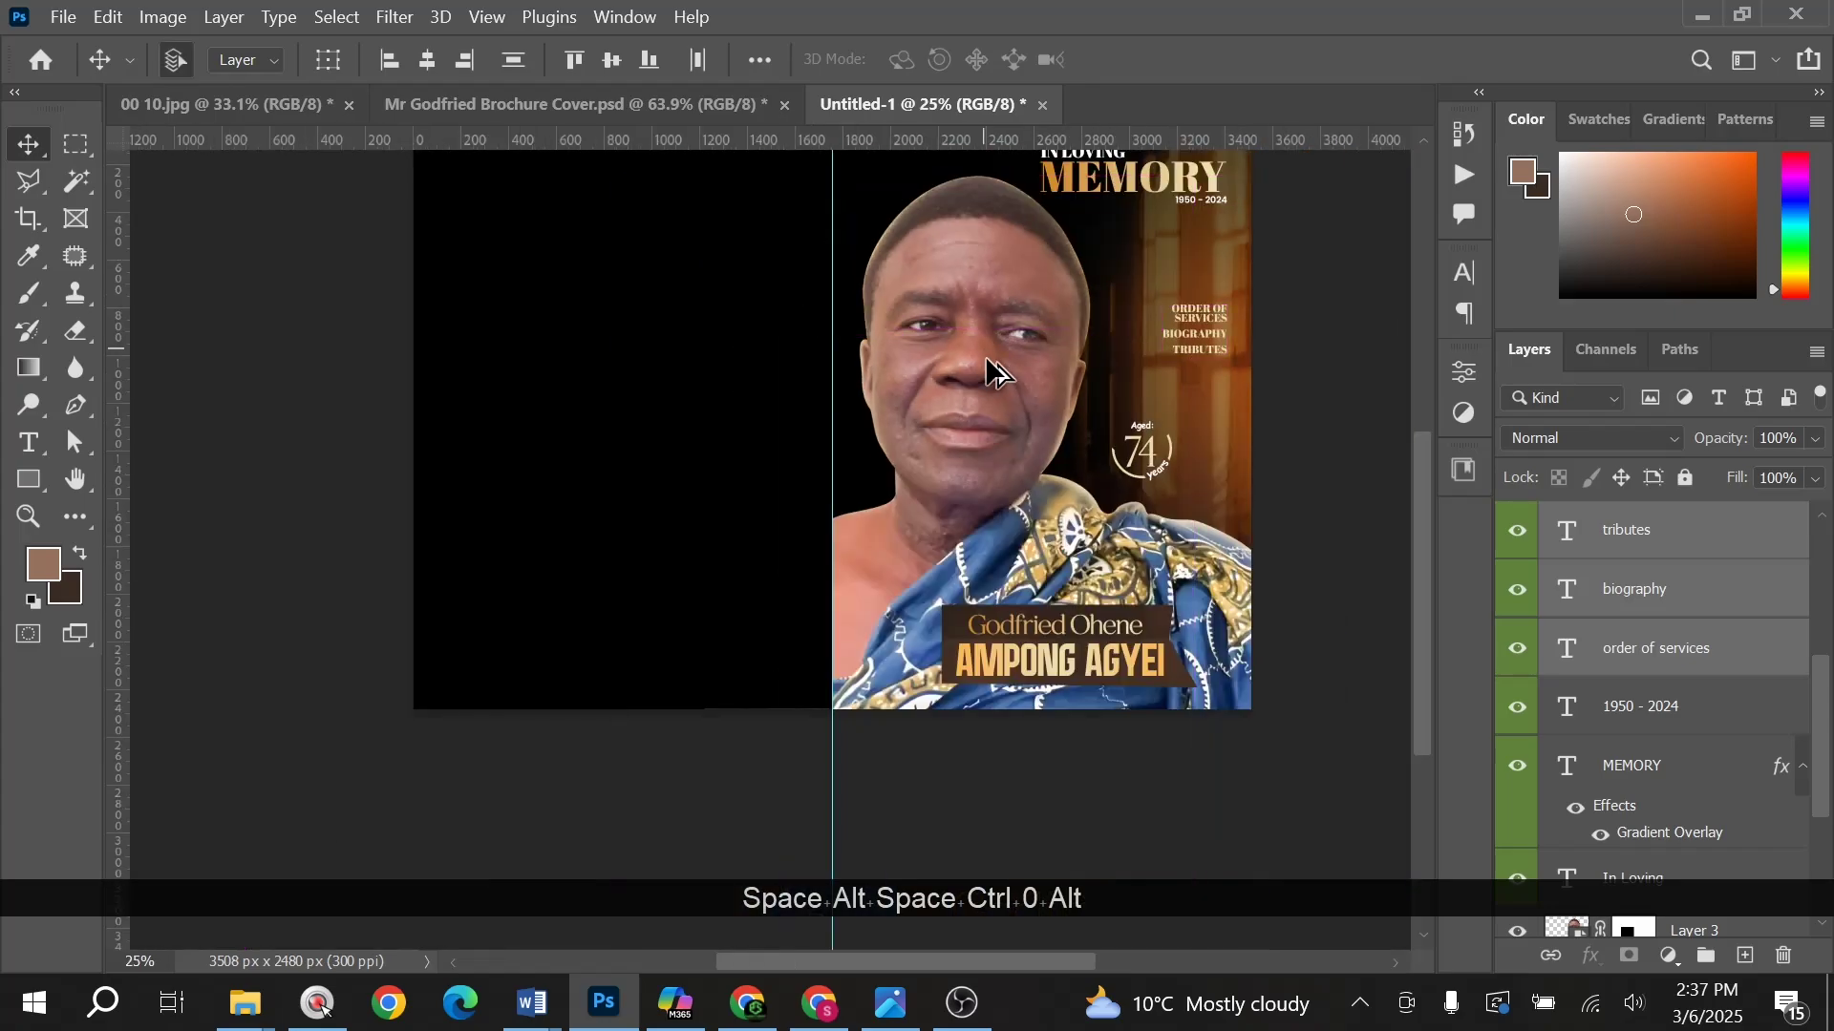
left_click_drag(1003, 514, 999, 445)
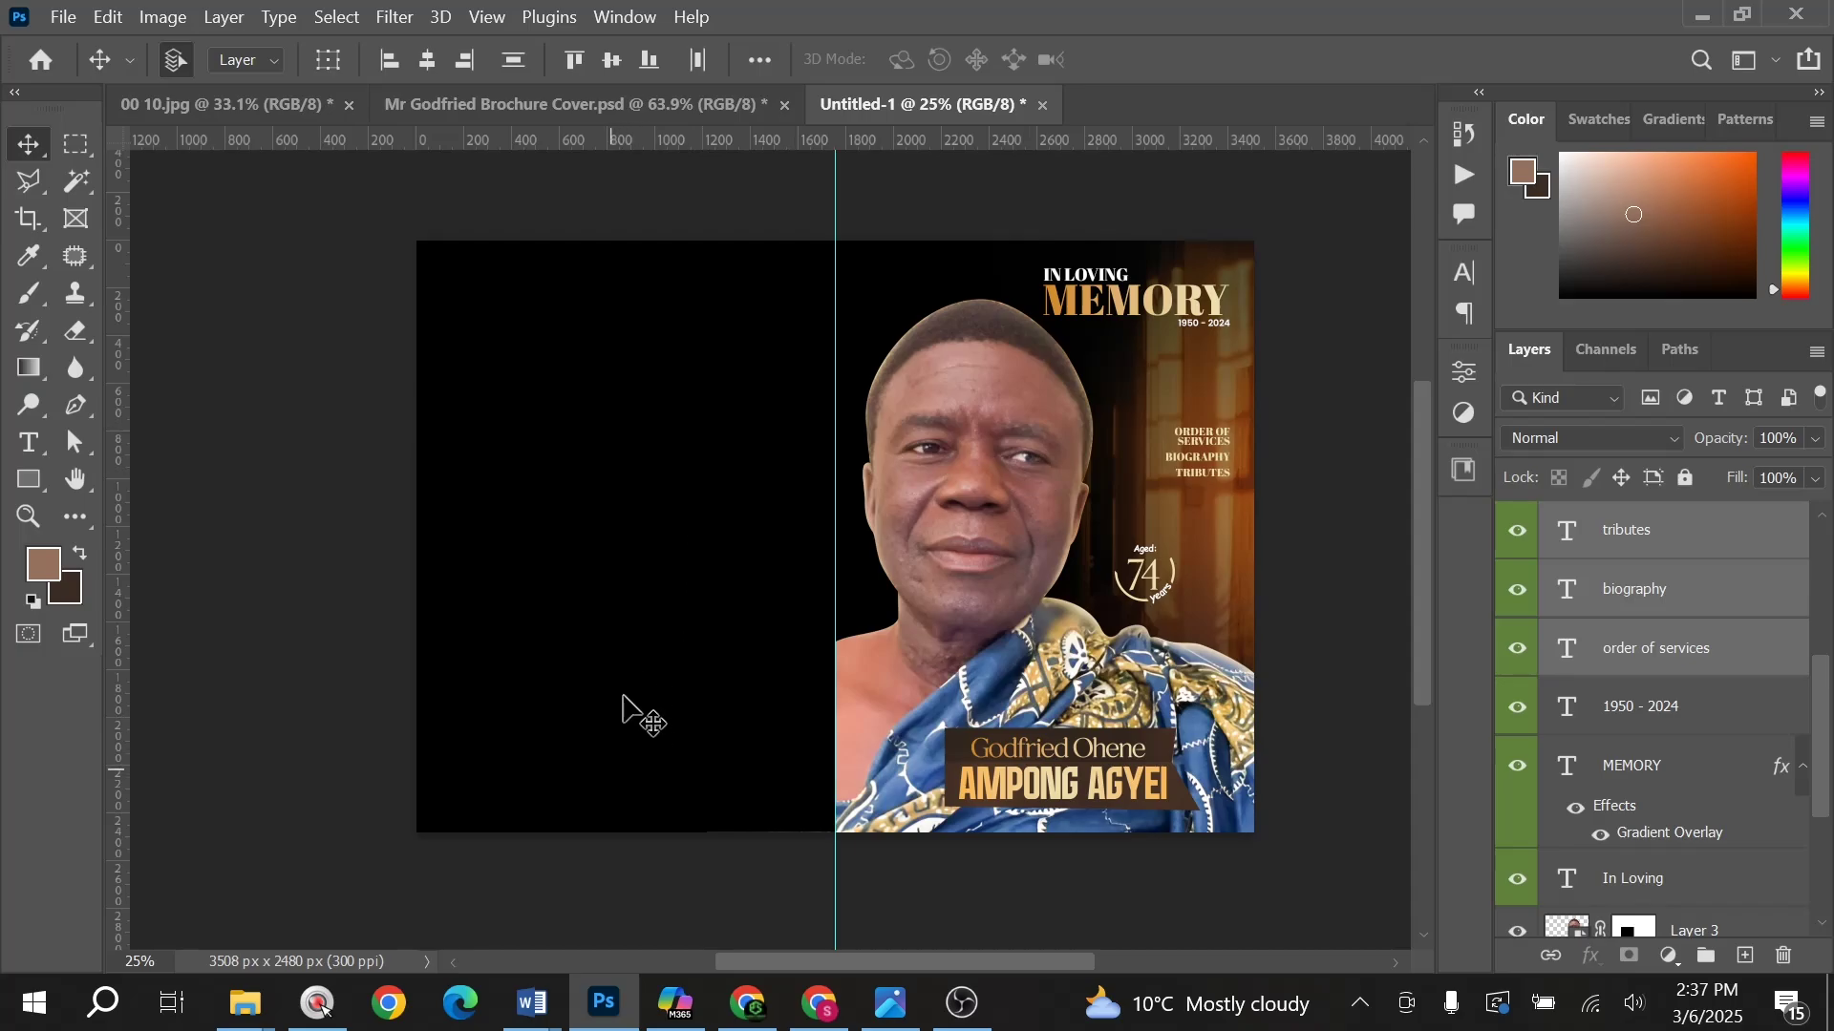
left_click(668, 103)
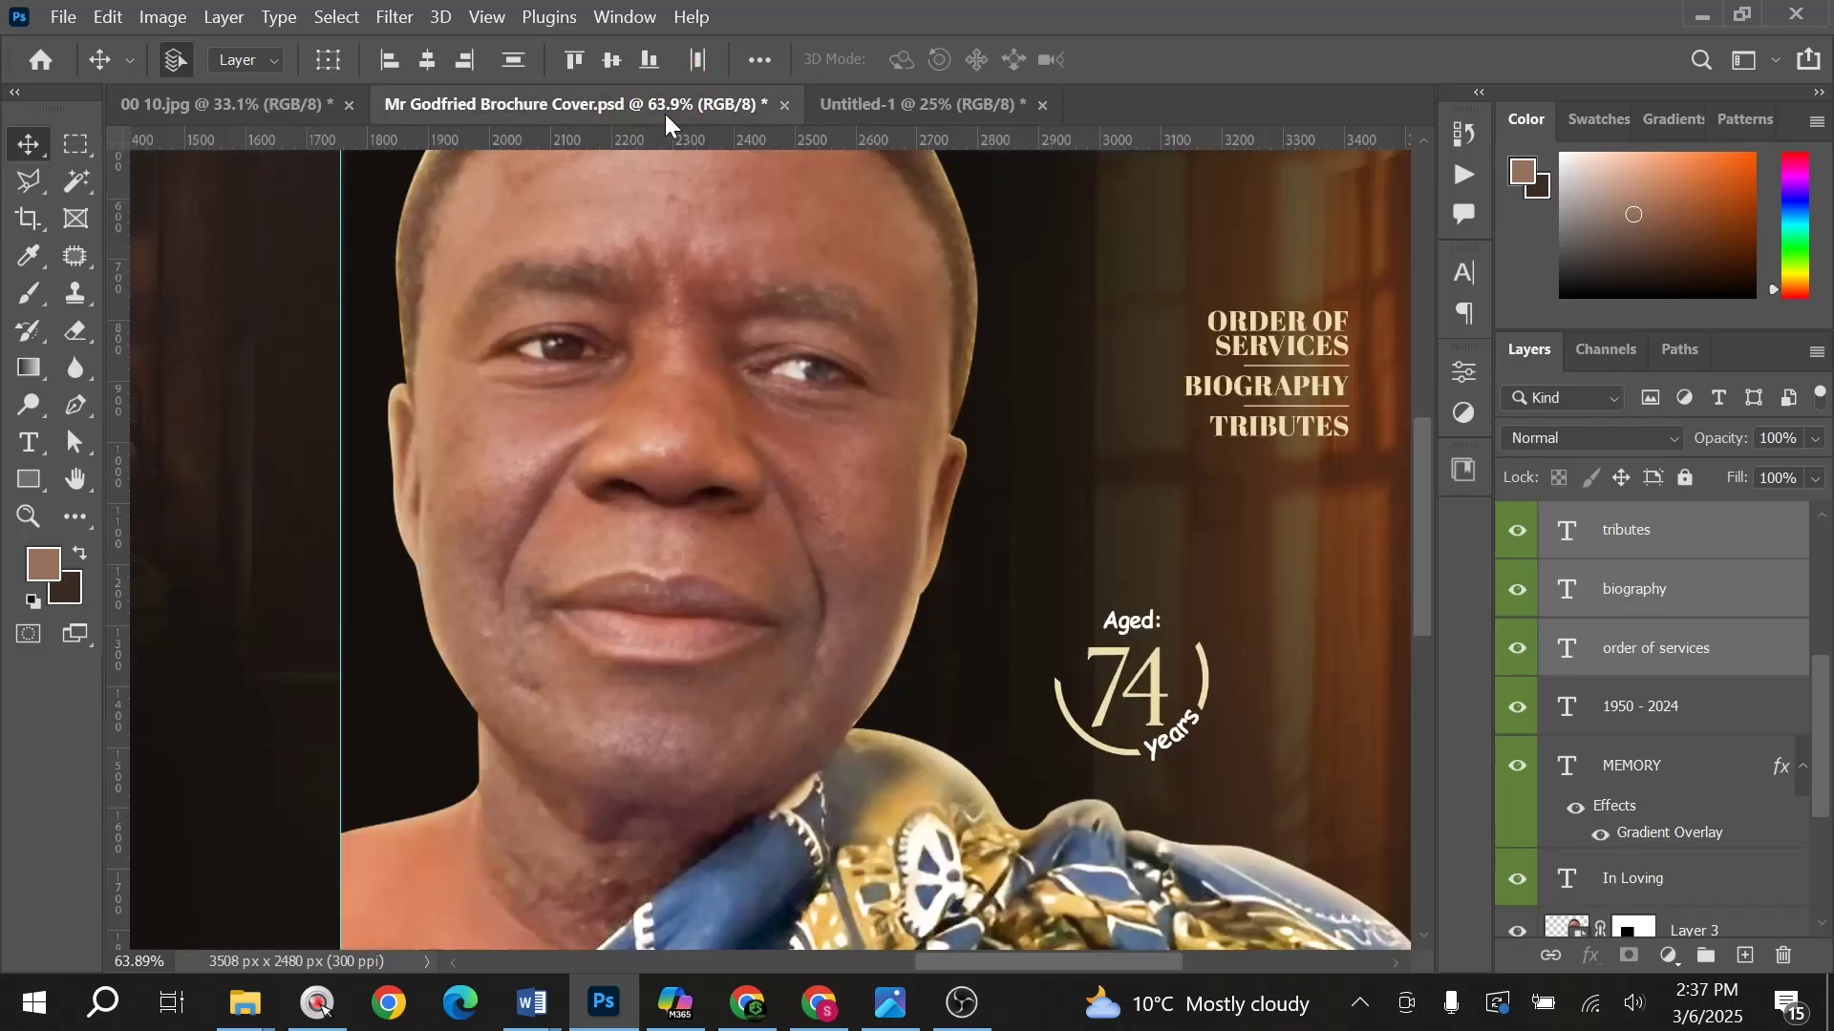
left_click(716, 344)
key("ctrl+Tab")
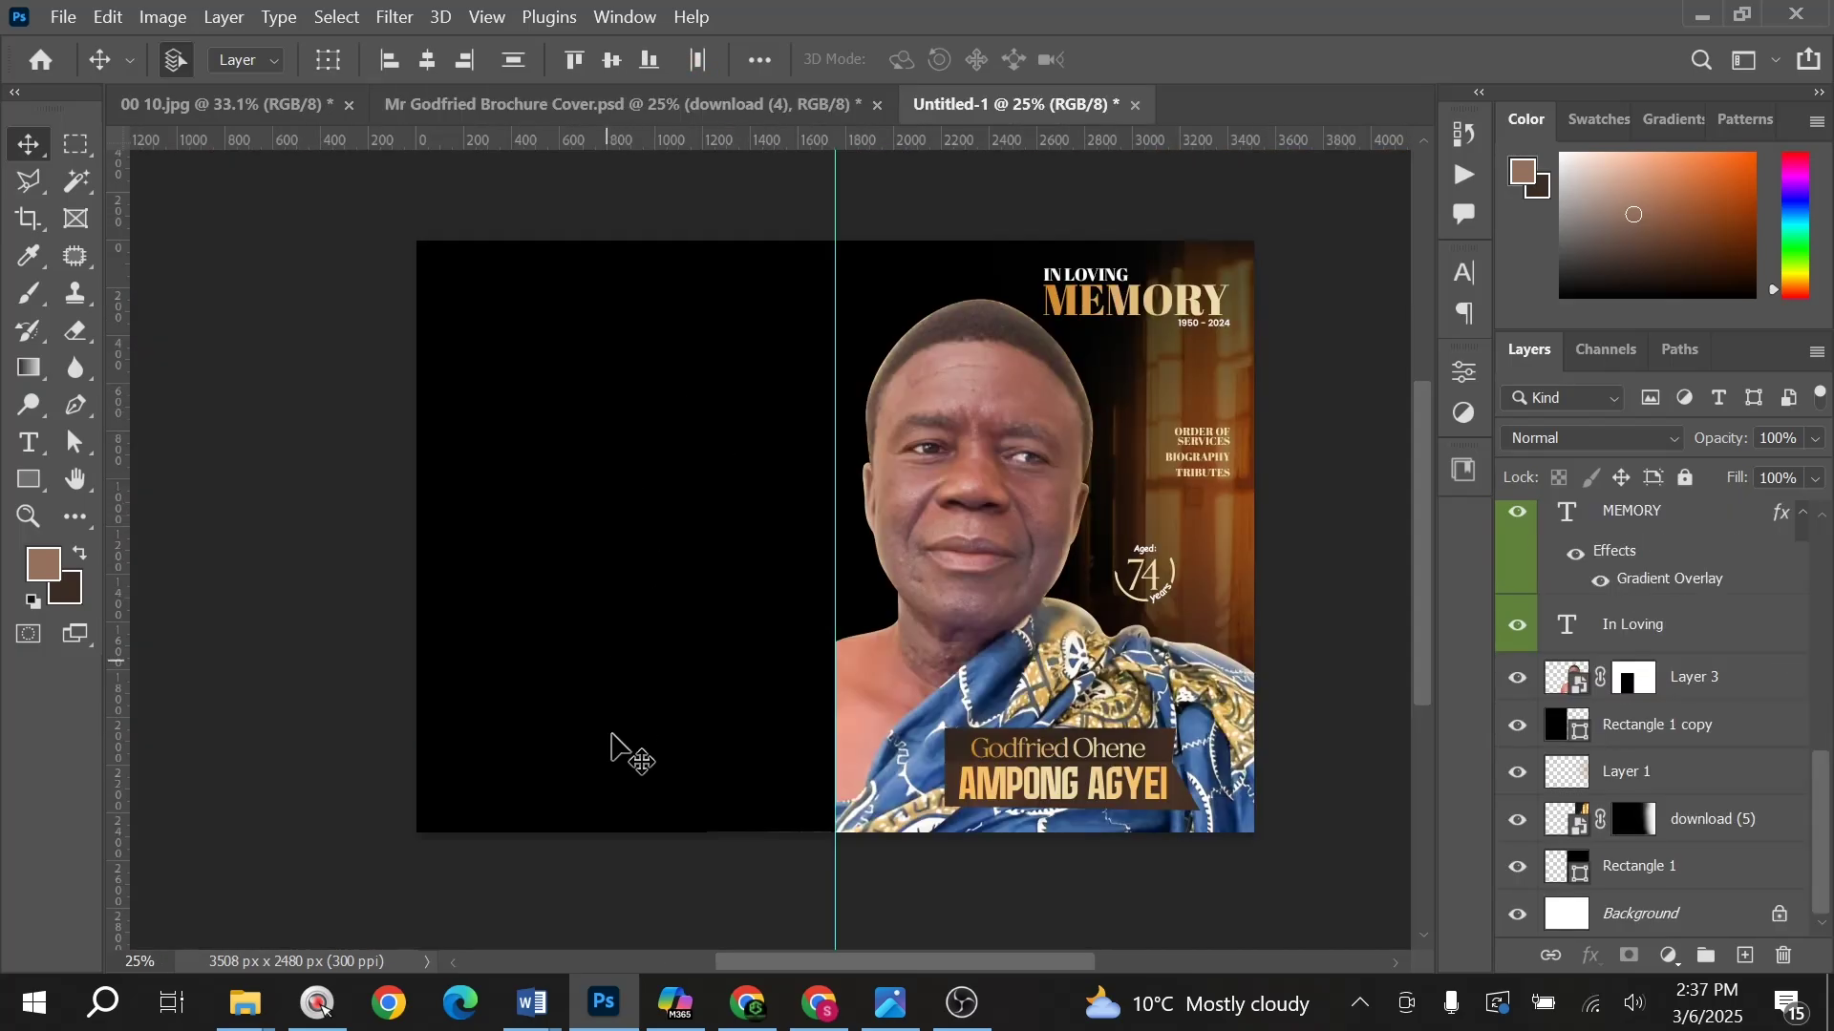
Step: Place the download (4) lamp image from the Mr Godfried Brochure folder over the black back cover, scaled to about 54.81%
mouse_move(260, 1000)
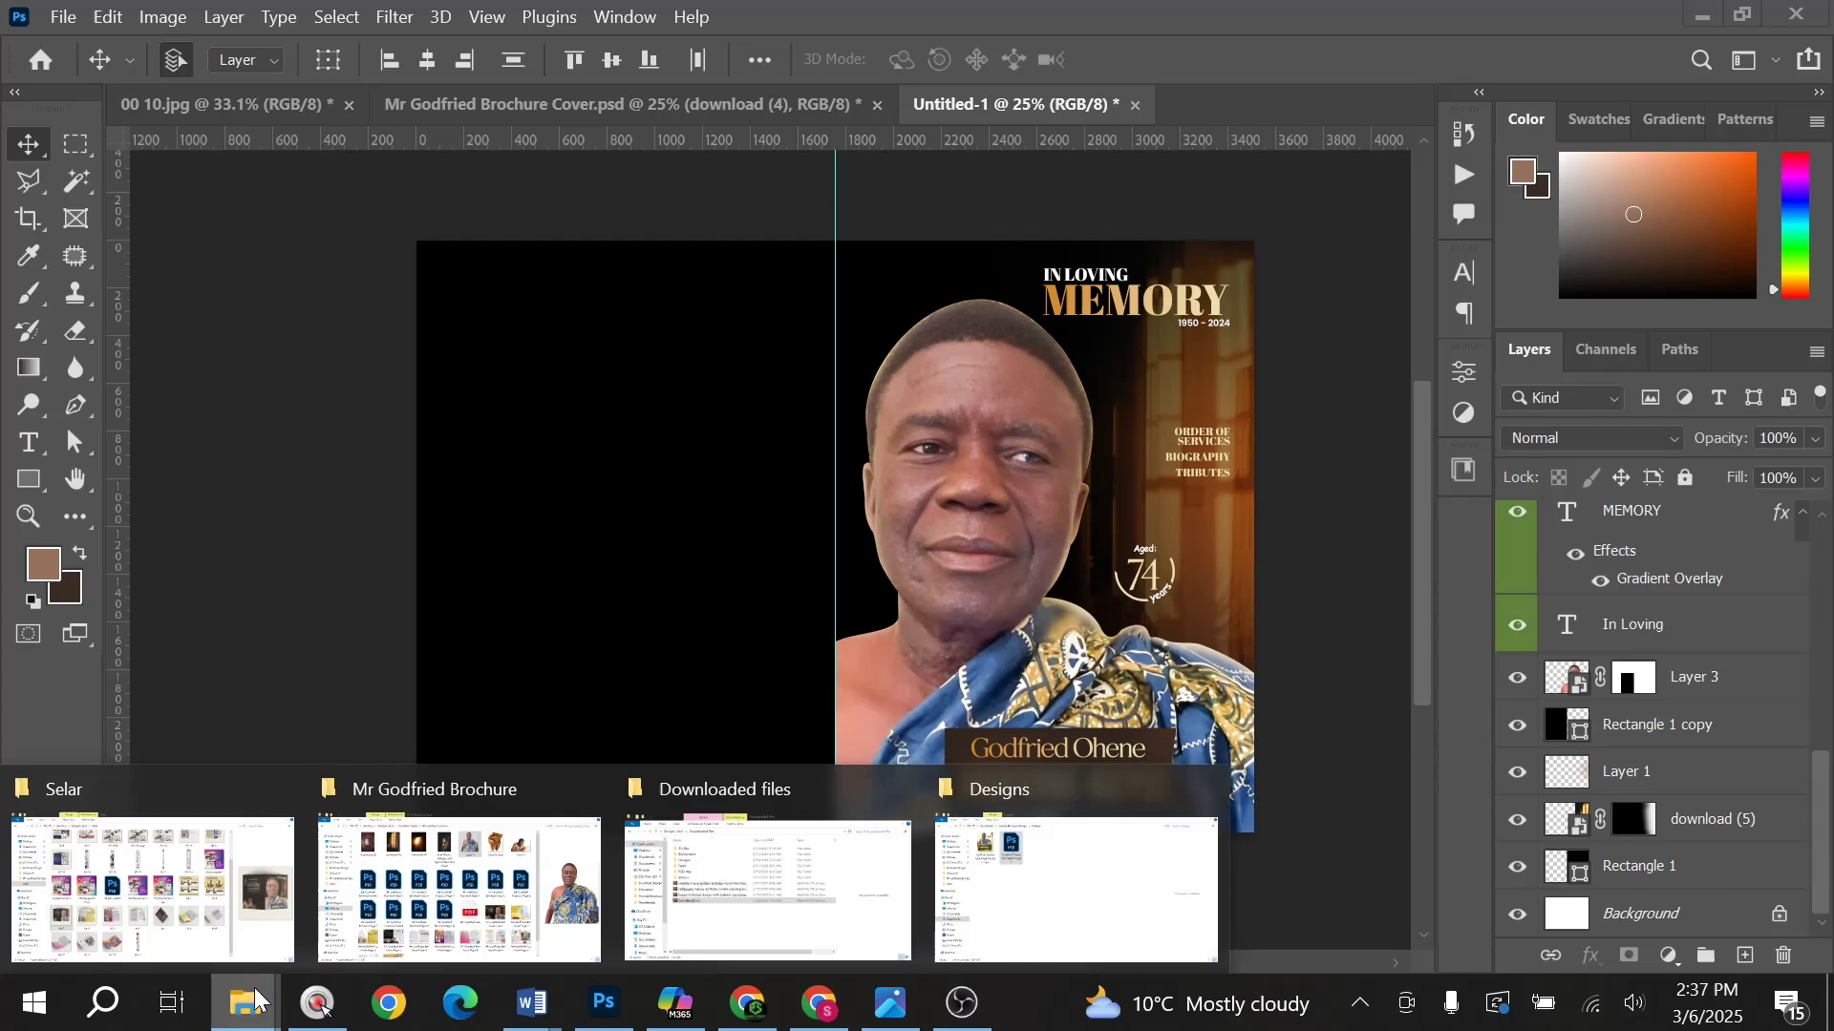
left_click(386, 867)
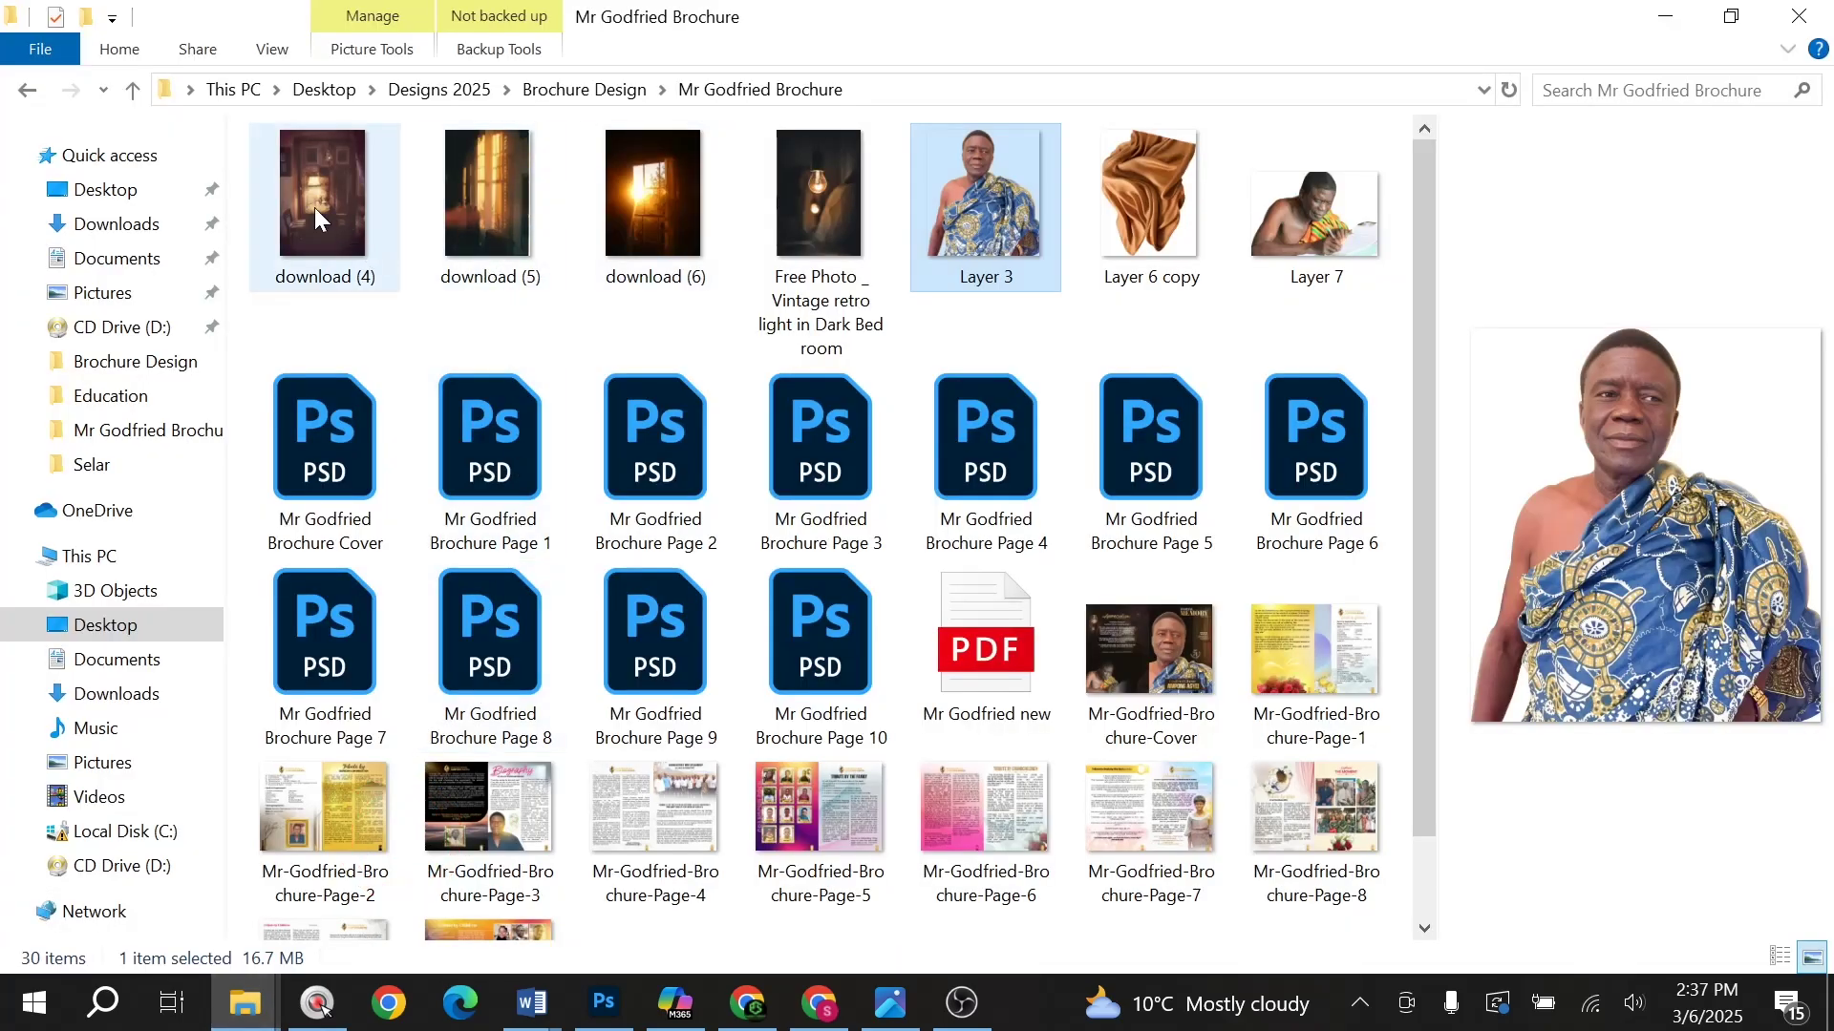
left_click_drag(318, 219, 640, 602)
left_click_drag(730, 518, 517, 426)
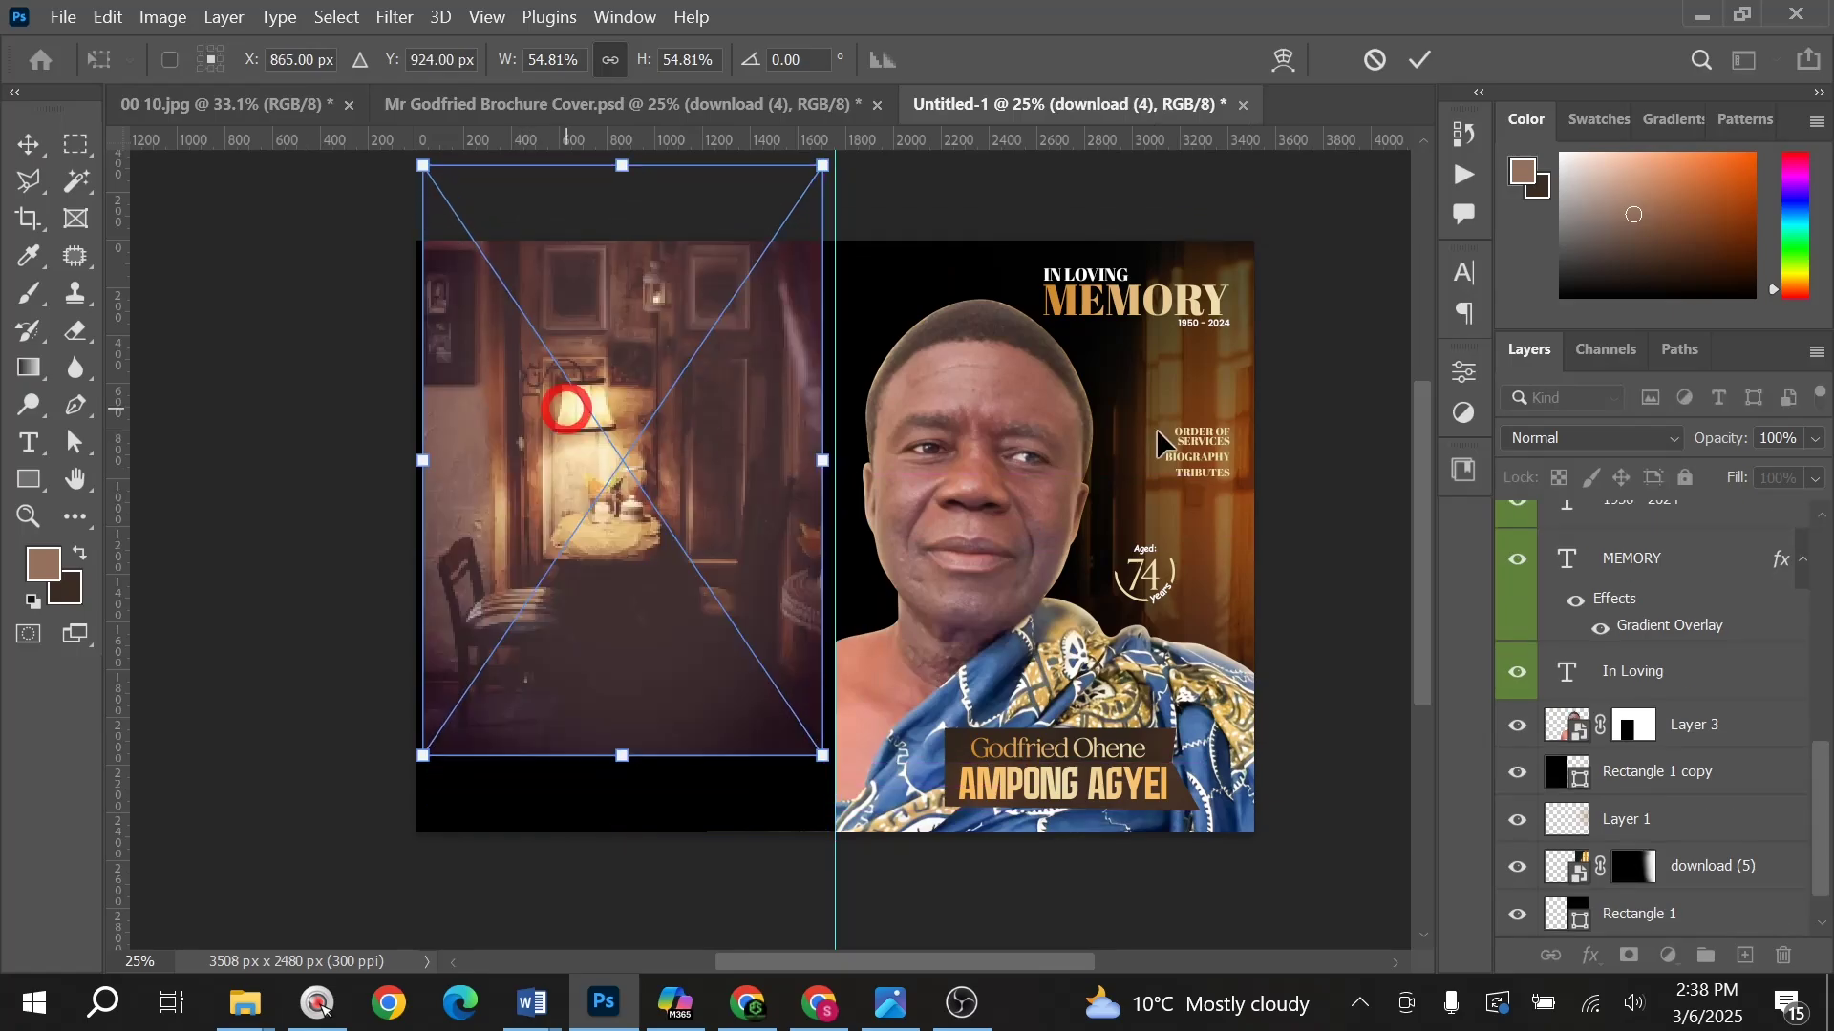
Step: Commit the placed lamp image, set its blend mode to Screen and lower its opacity to 43%
left_click(1583, 441)
left_click(1584, 441)
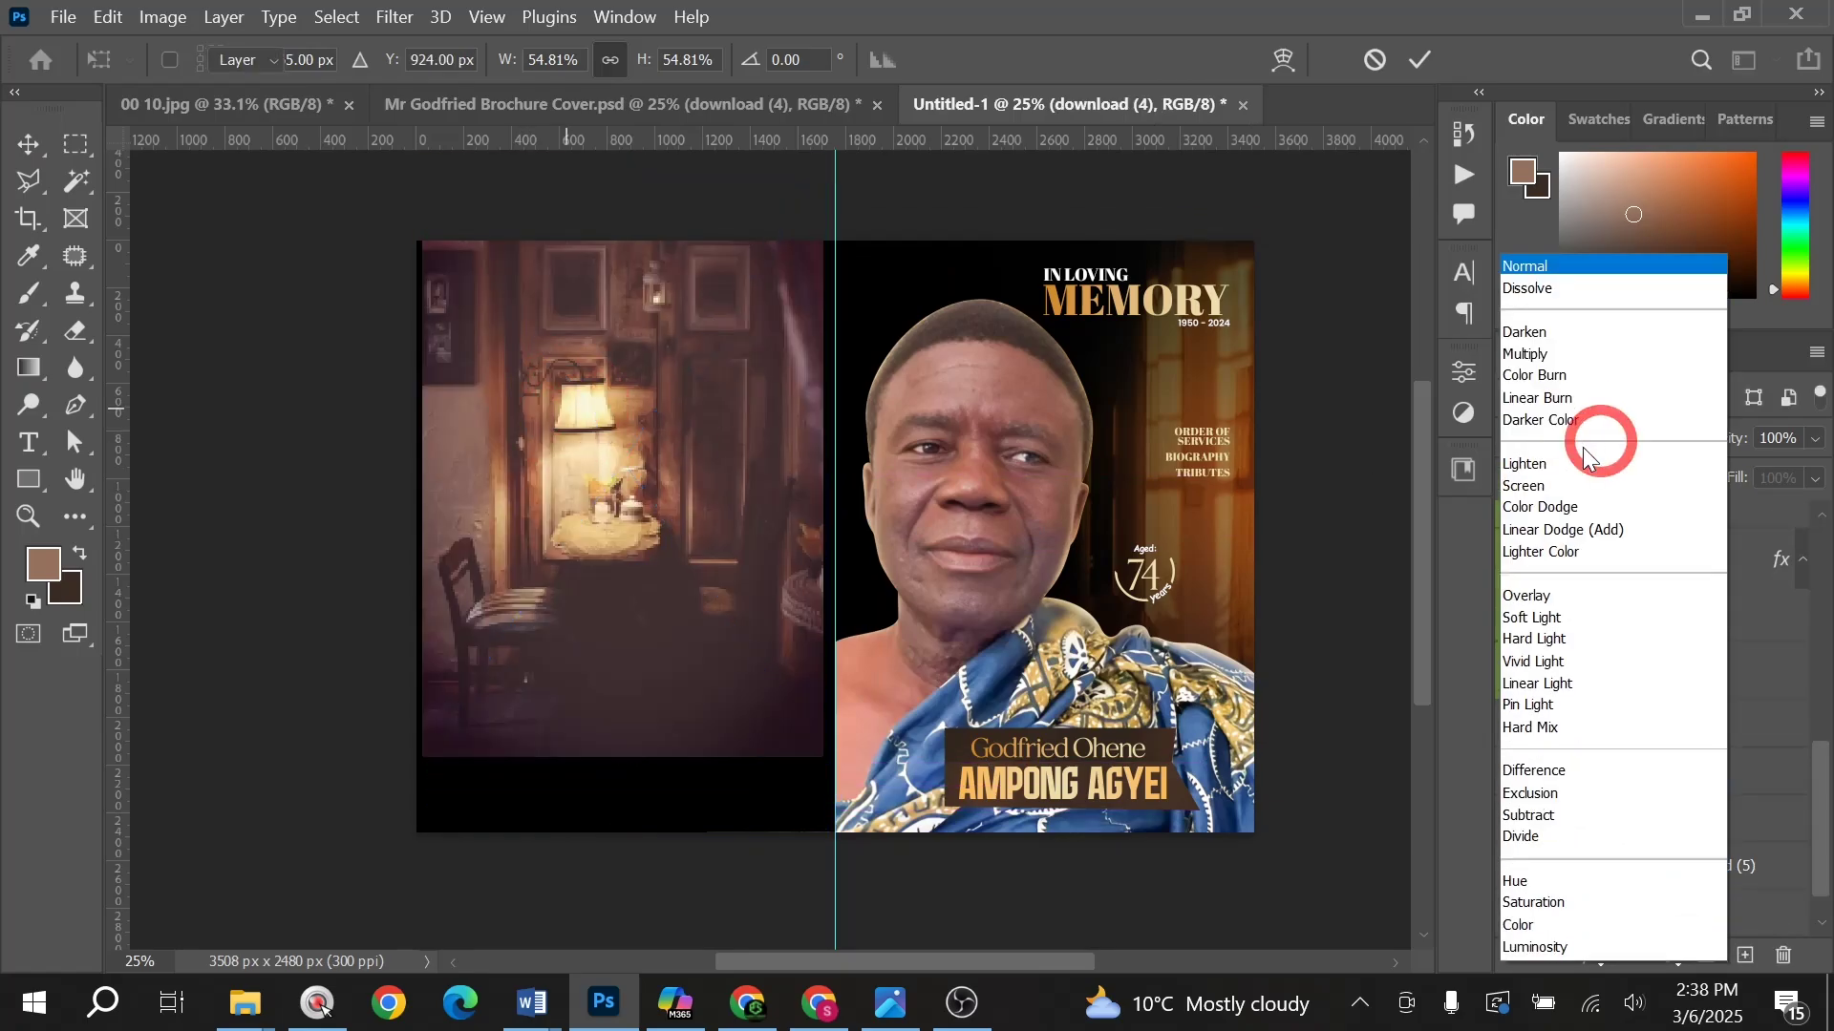
left_click(1530, 483)
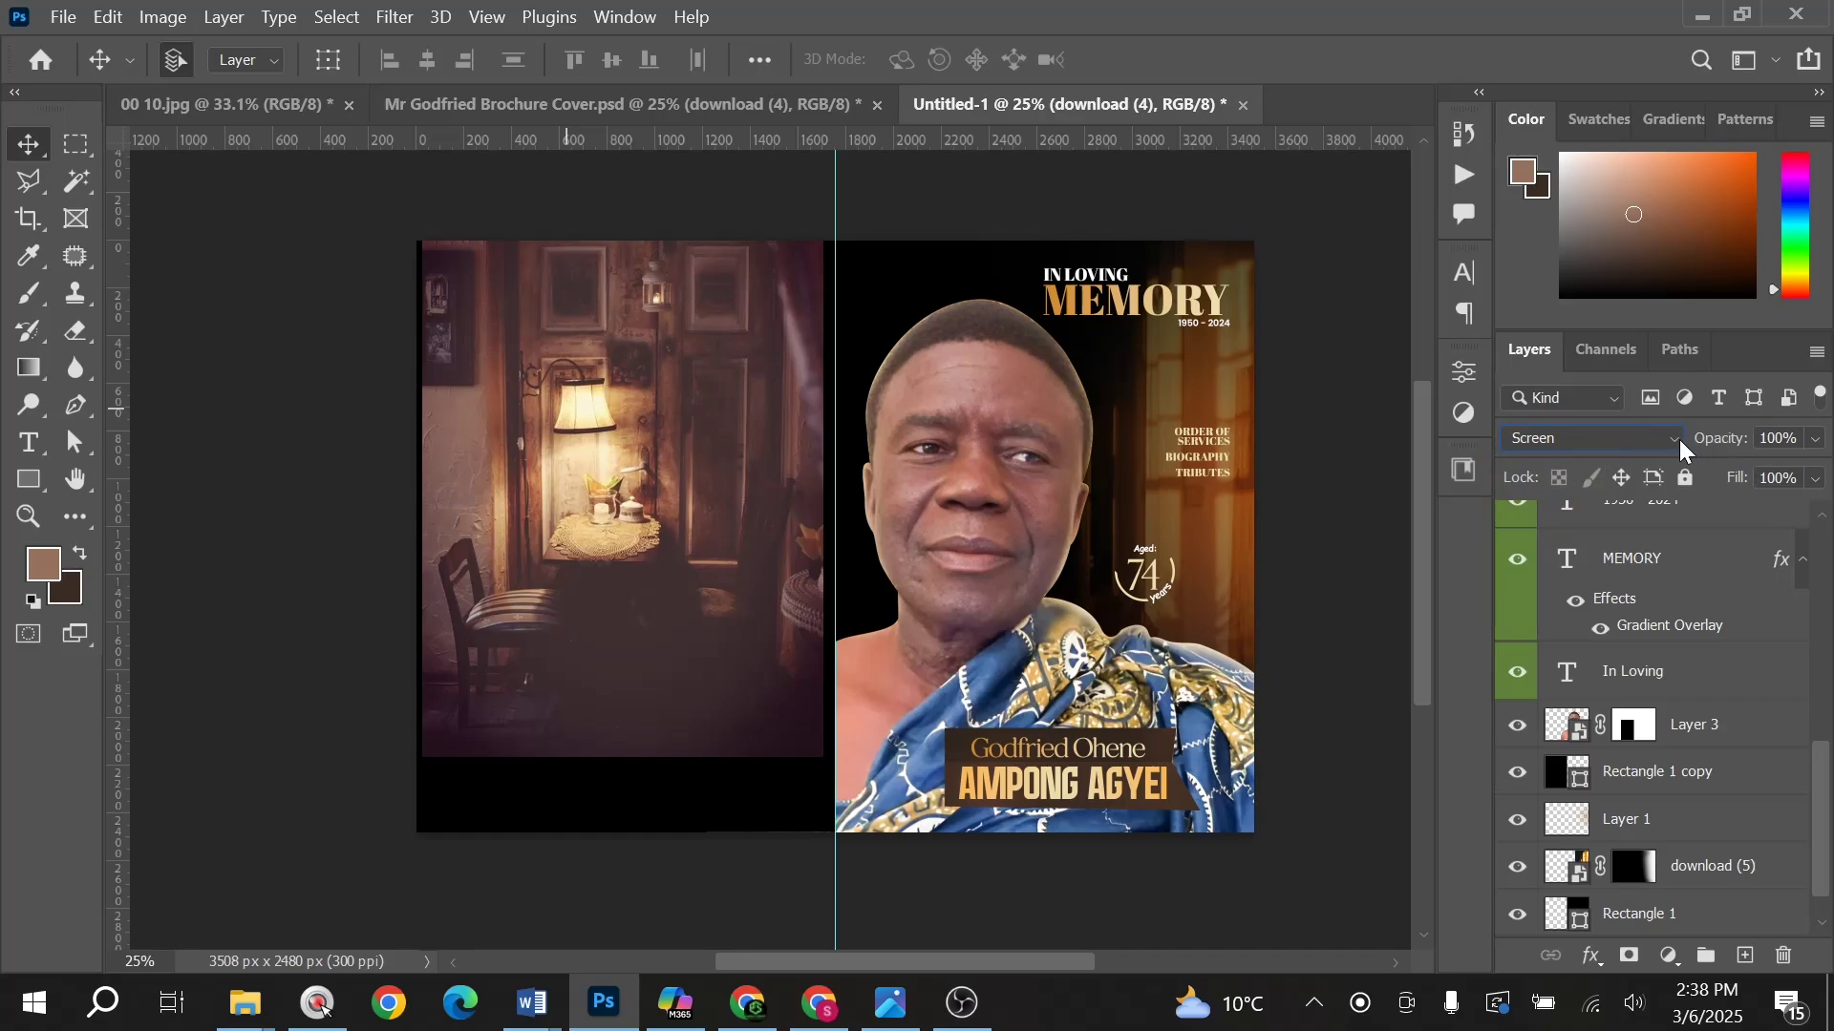
left_click_drag(1710, 440, 1617, 437)
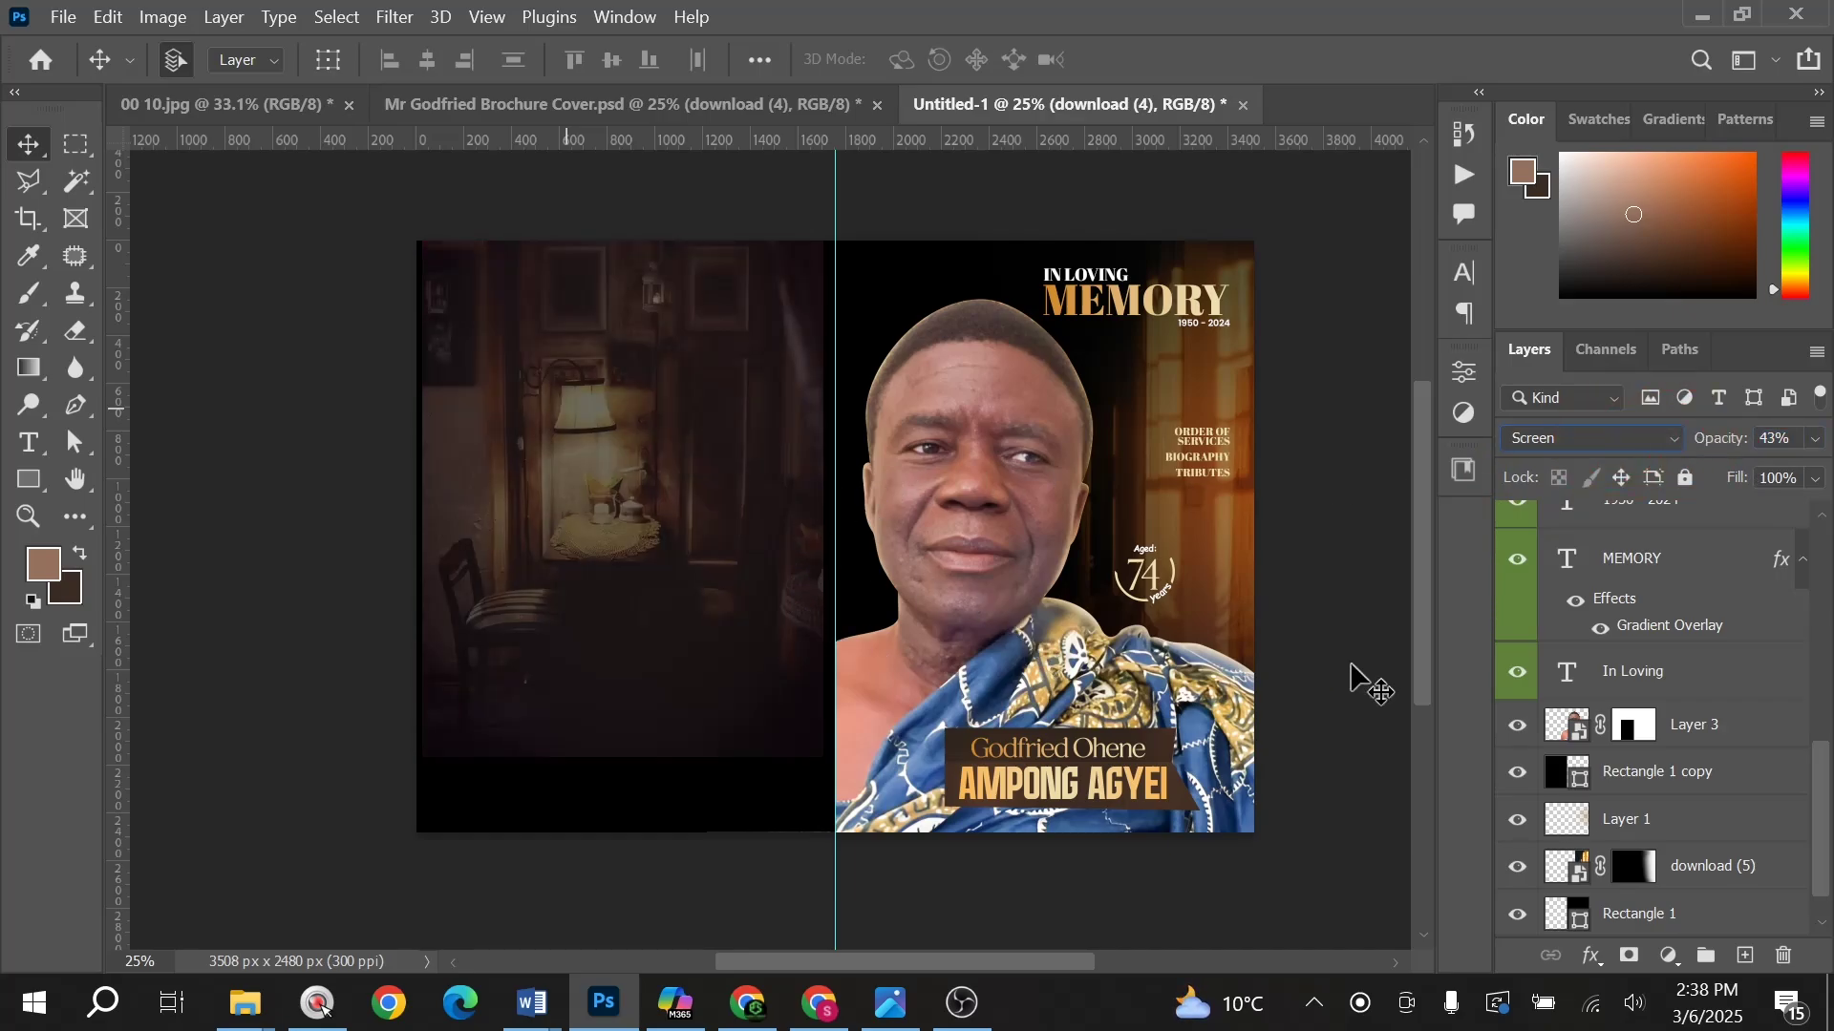
Step: Add a layer mask to the lamp image and fade its outer edges with a soft black 1300 px brush
left_click(1630, 955)
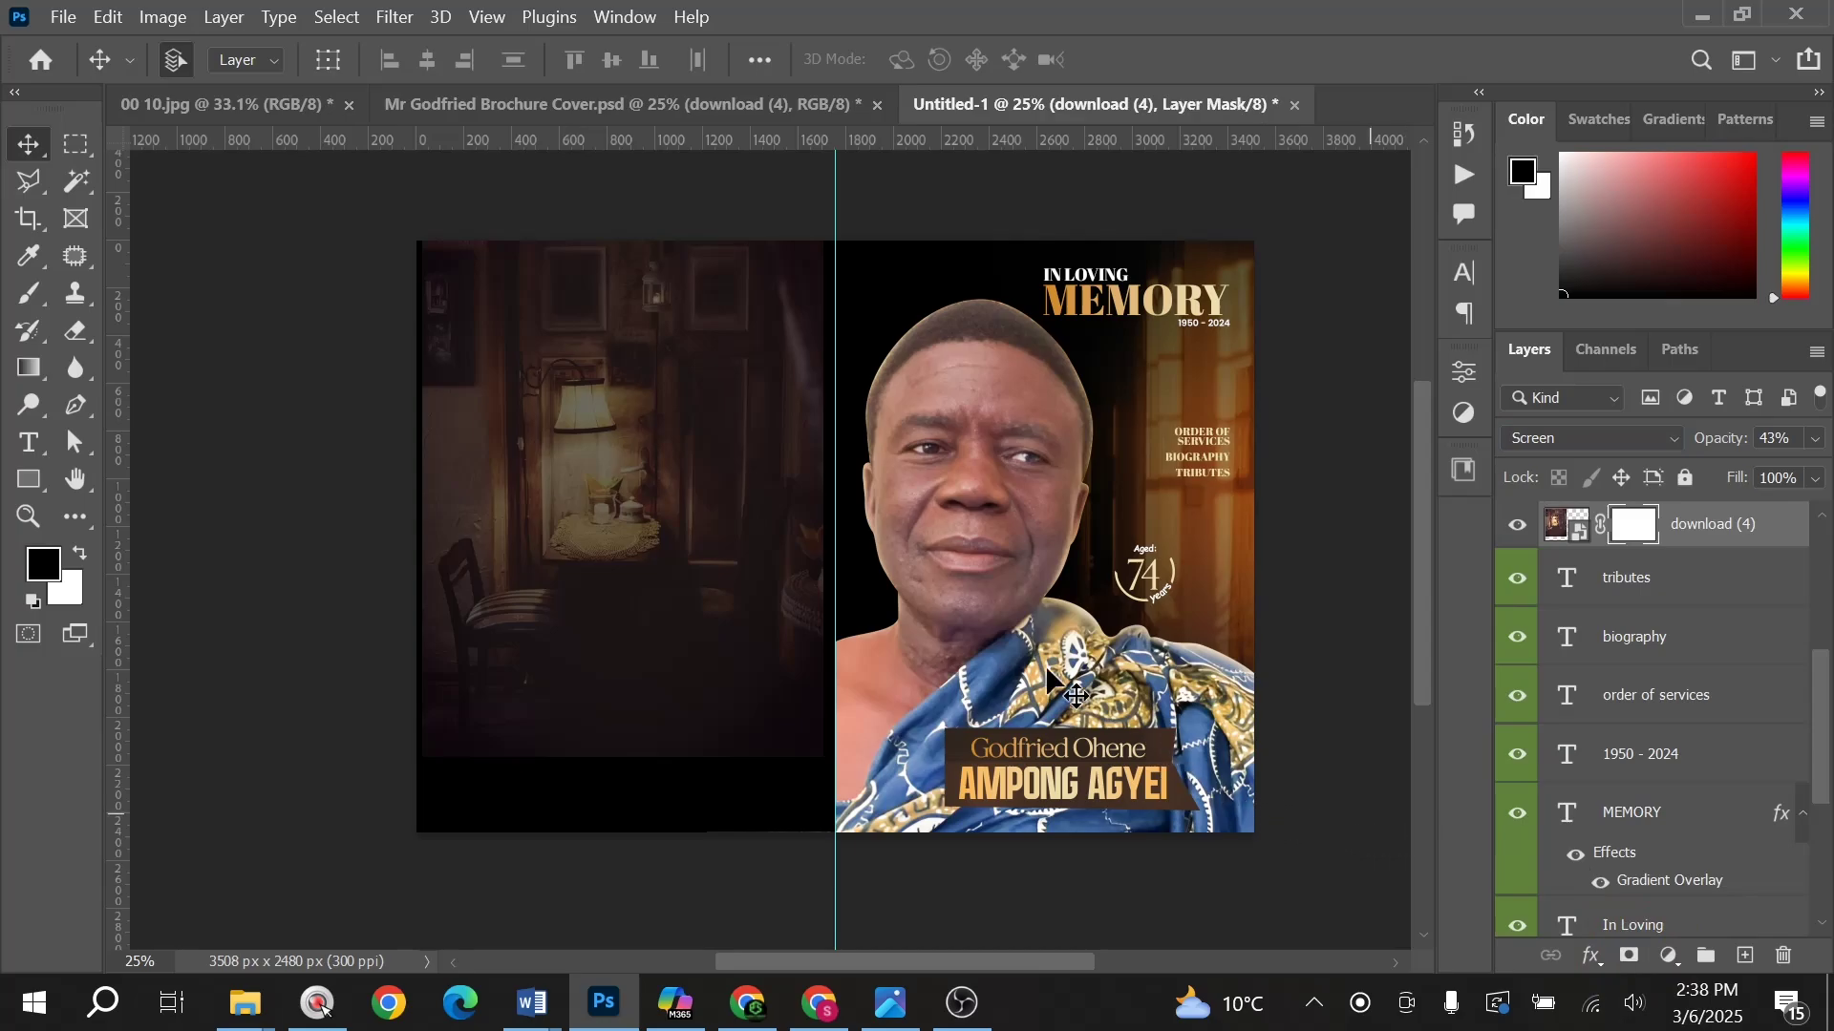
key("b")
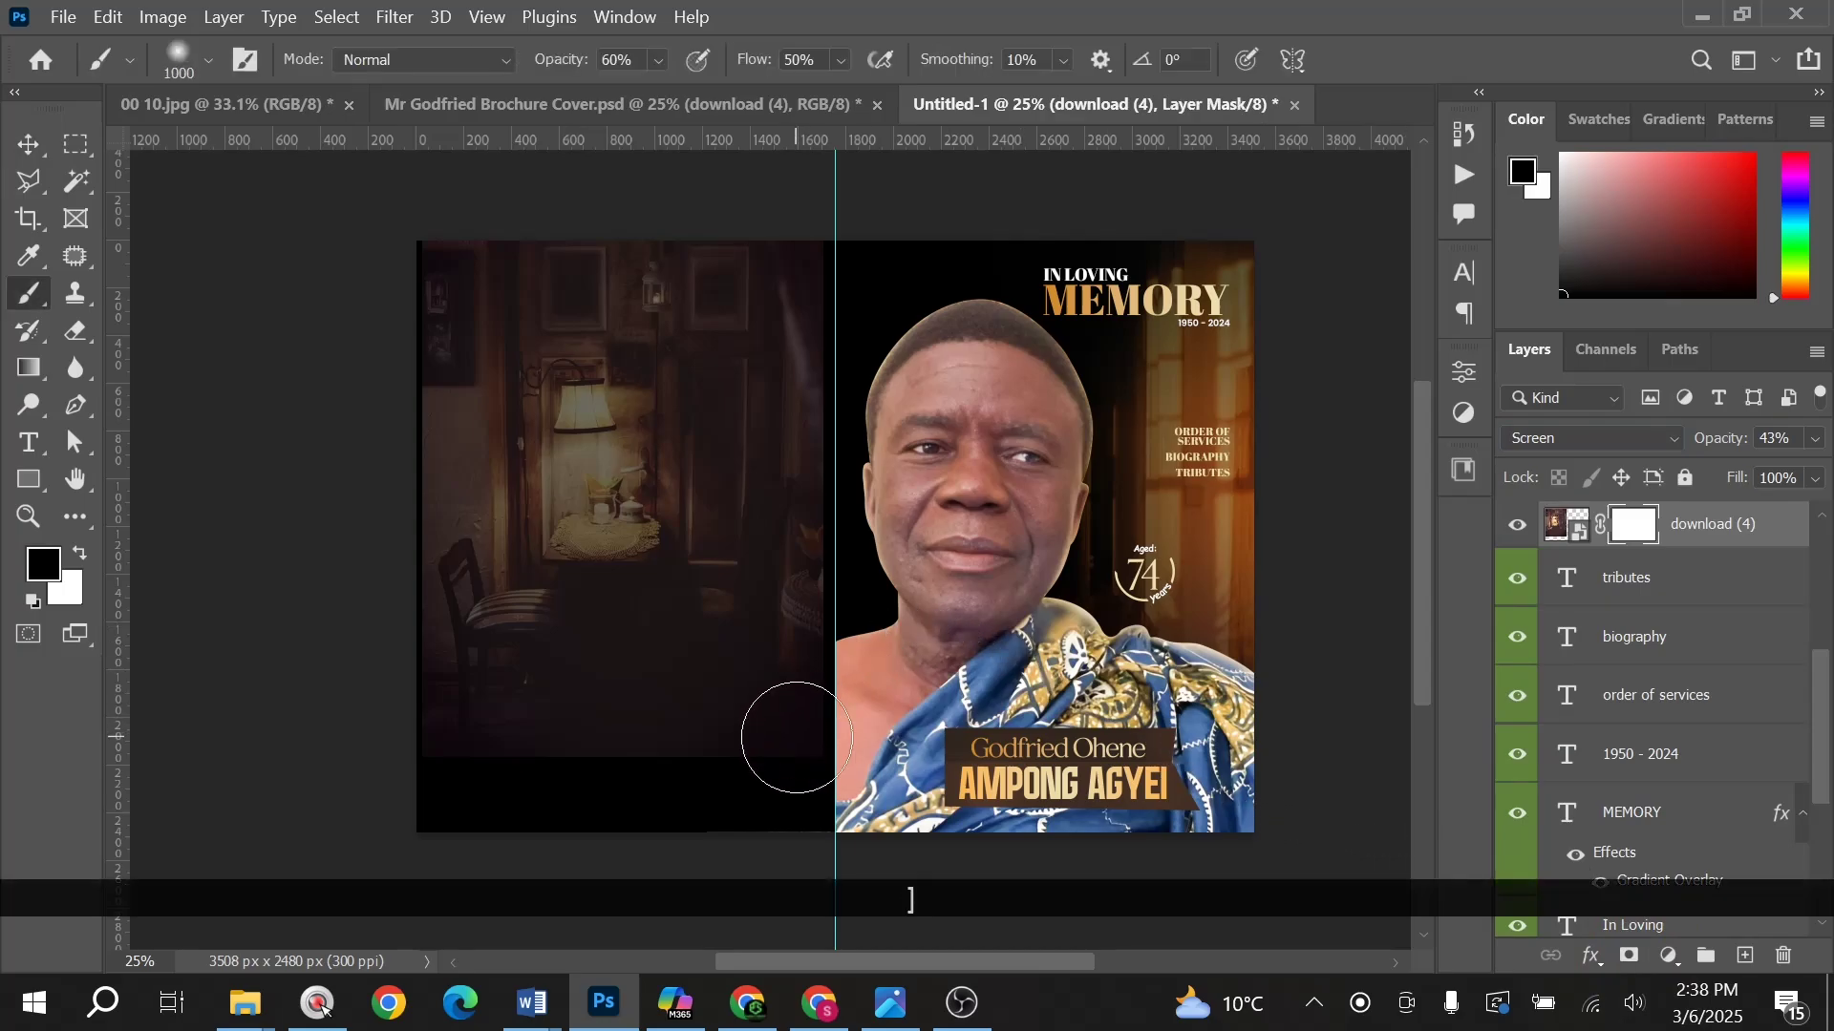
key("bracketright")
key("bracketright")
key("bracketright")
left_click_drag(839, 748, 299, 704)
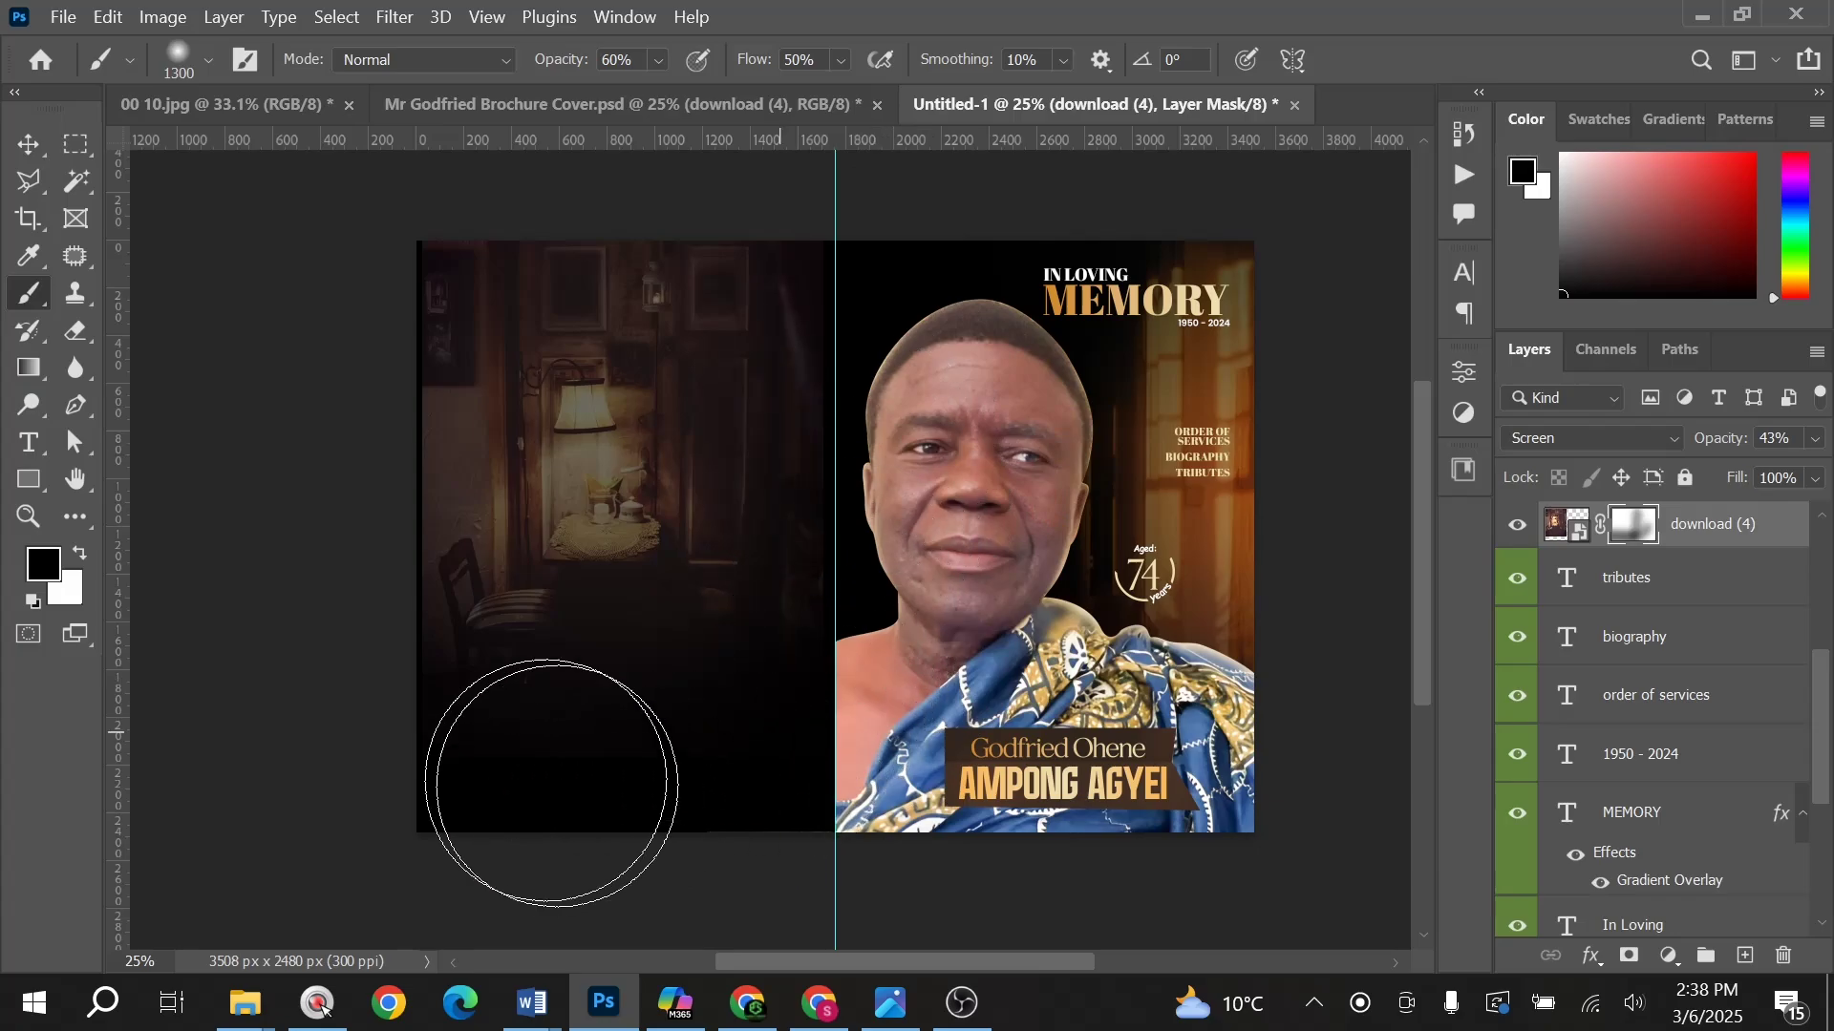
mouse_move(551, 783)
left_mouse_down()
mouse_move(445, 718)
mouse_move(397, 518)
mouse_move(470, 296)
mouse_move(575, 208)
mouse_move(539, 218)
mouse_move(824, 235)
mouse_move(921, 277)
mouse_move(689, 199)
mouse_move(371, 474)
left_mouse_up()
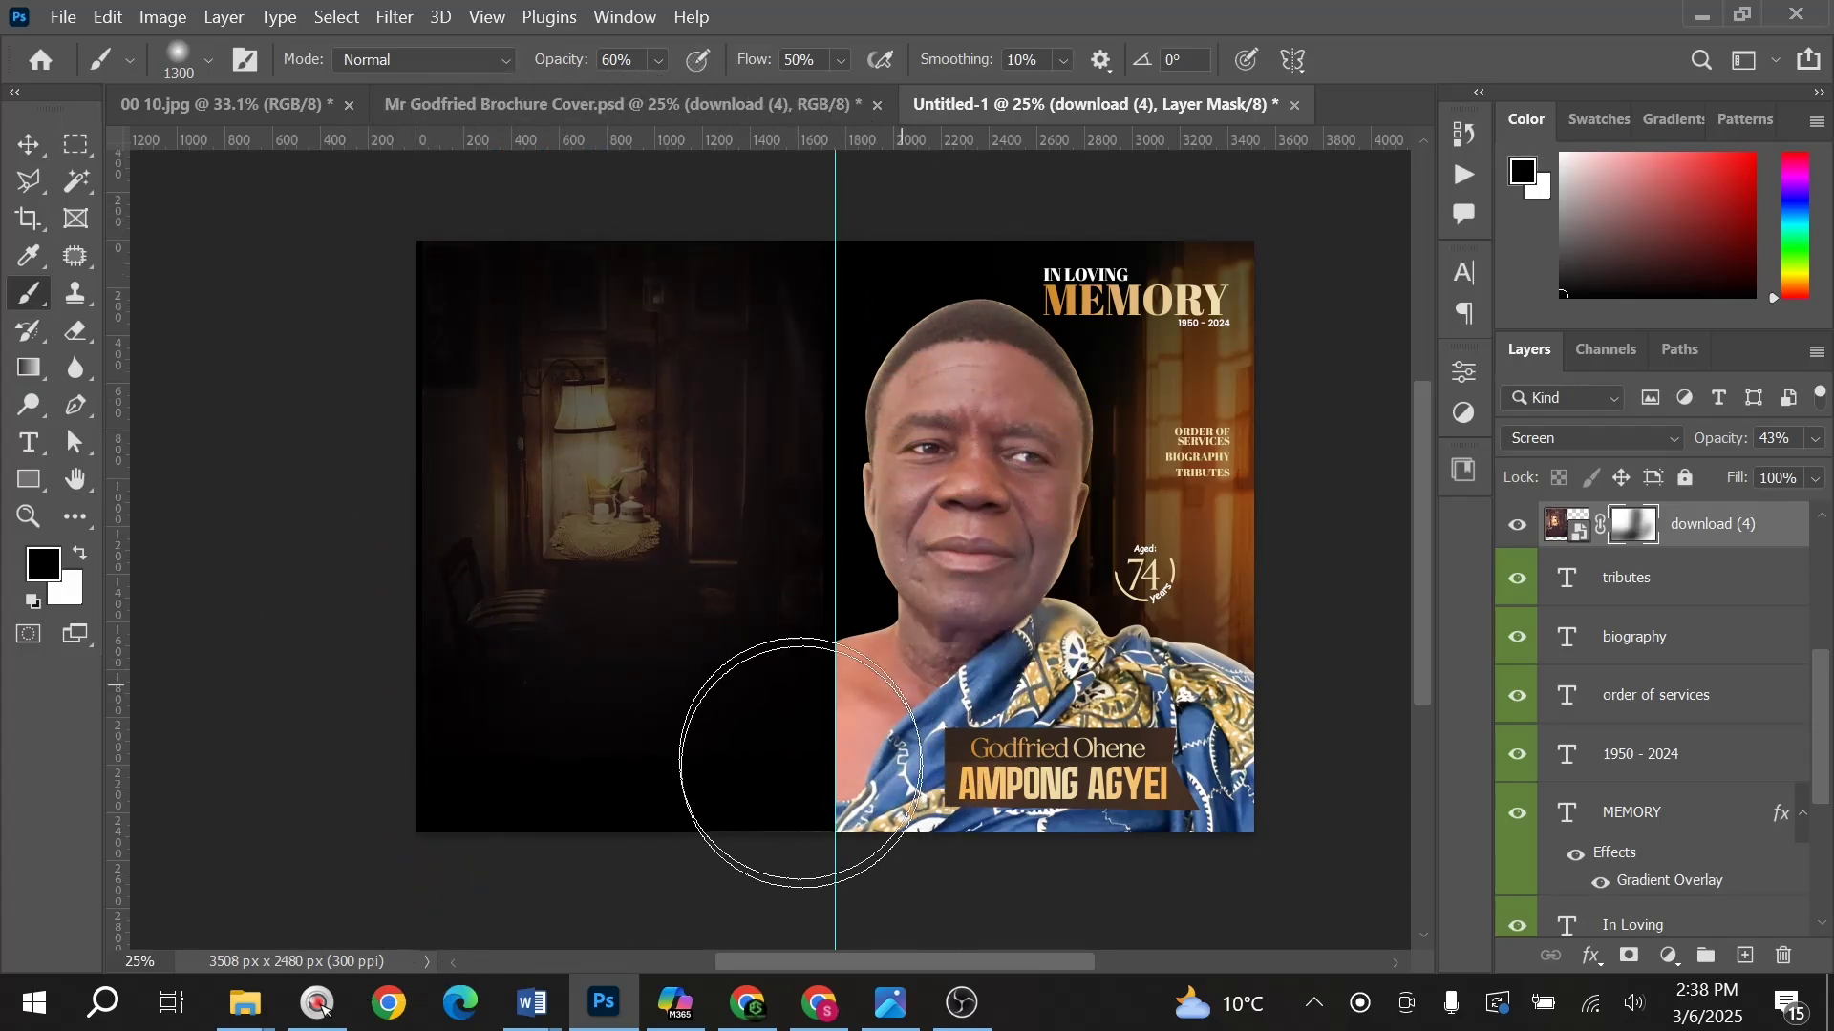
mouse_move(879, 368)
left_mouse_down()
mouse_move(573, 806)
mouse_move(315, 409)
mouse_move(411, 883)
mouse_move(840, 361)
mouse_move(863, 702)
mouse_move(931, 754)
left_mouse_up()
Step: Move the masked lamp image slightly right and upward on the back cover
key("v")
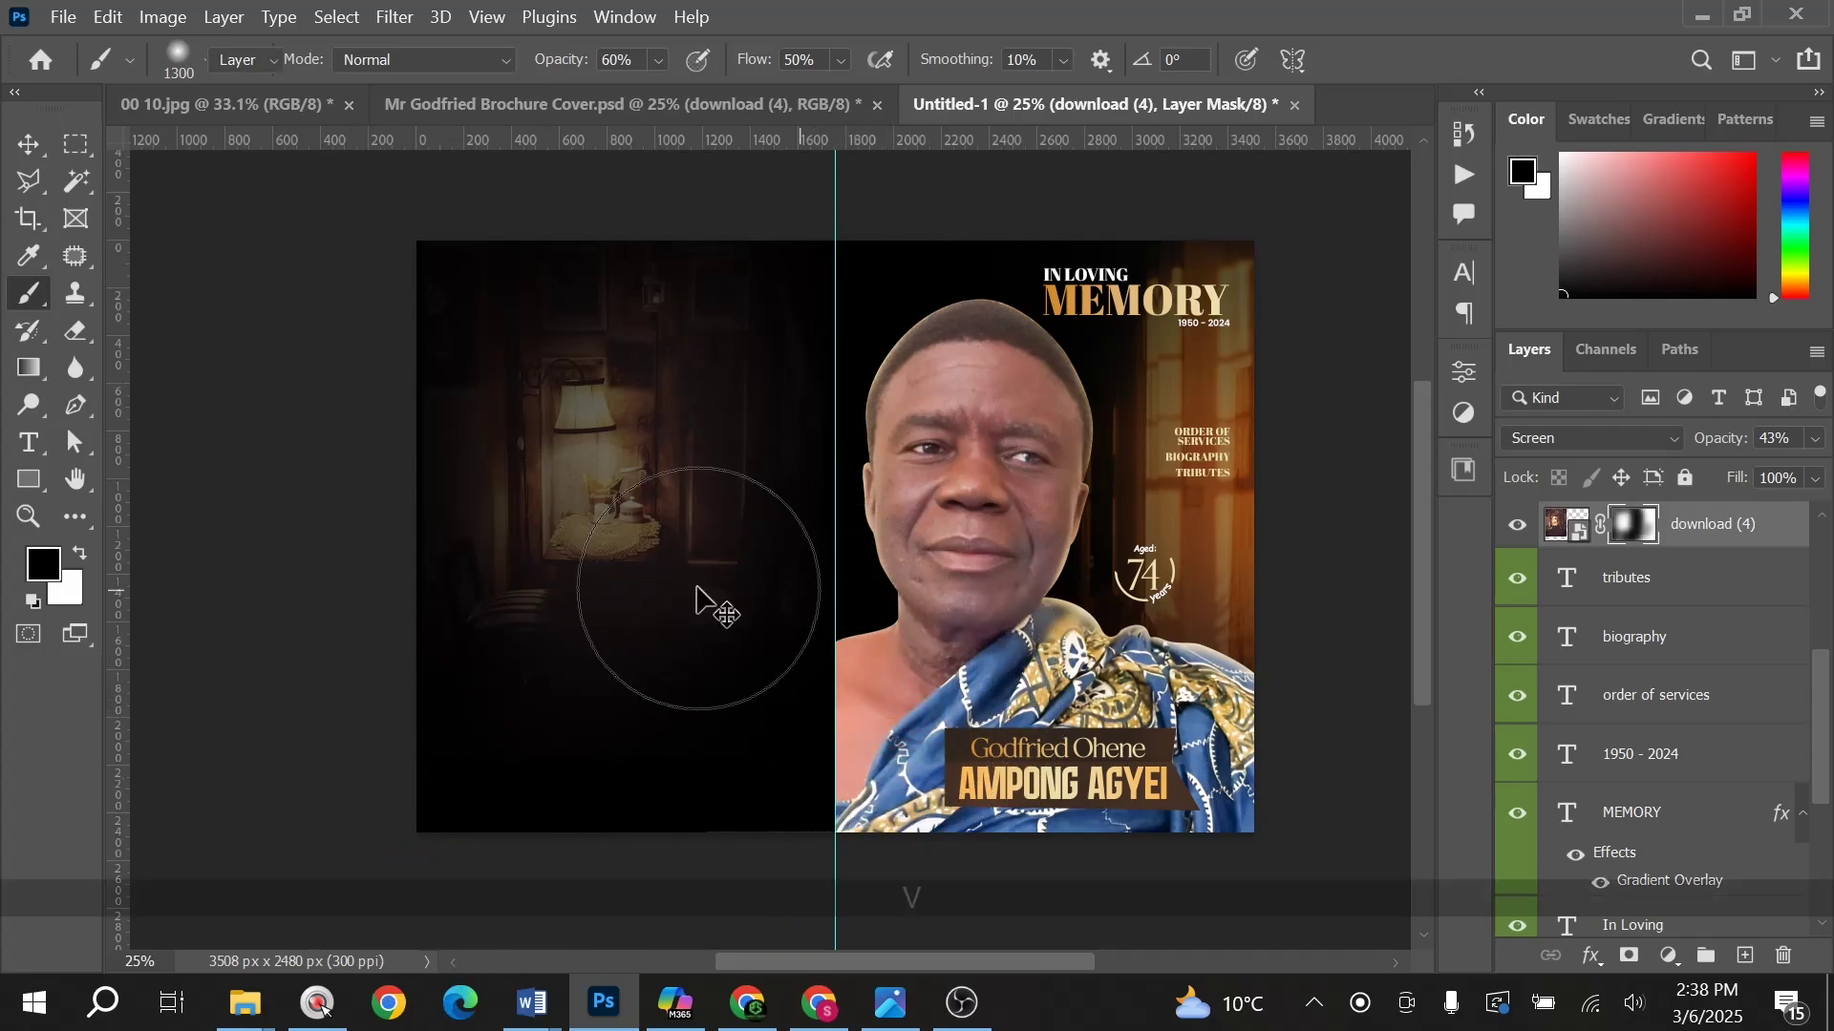
key("ctrl")
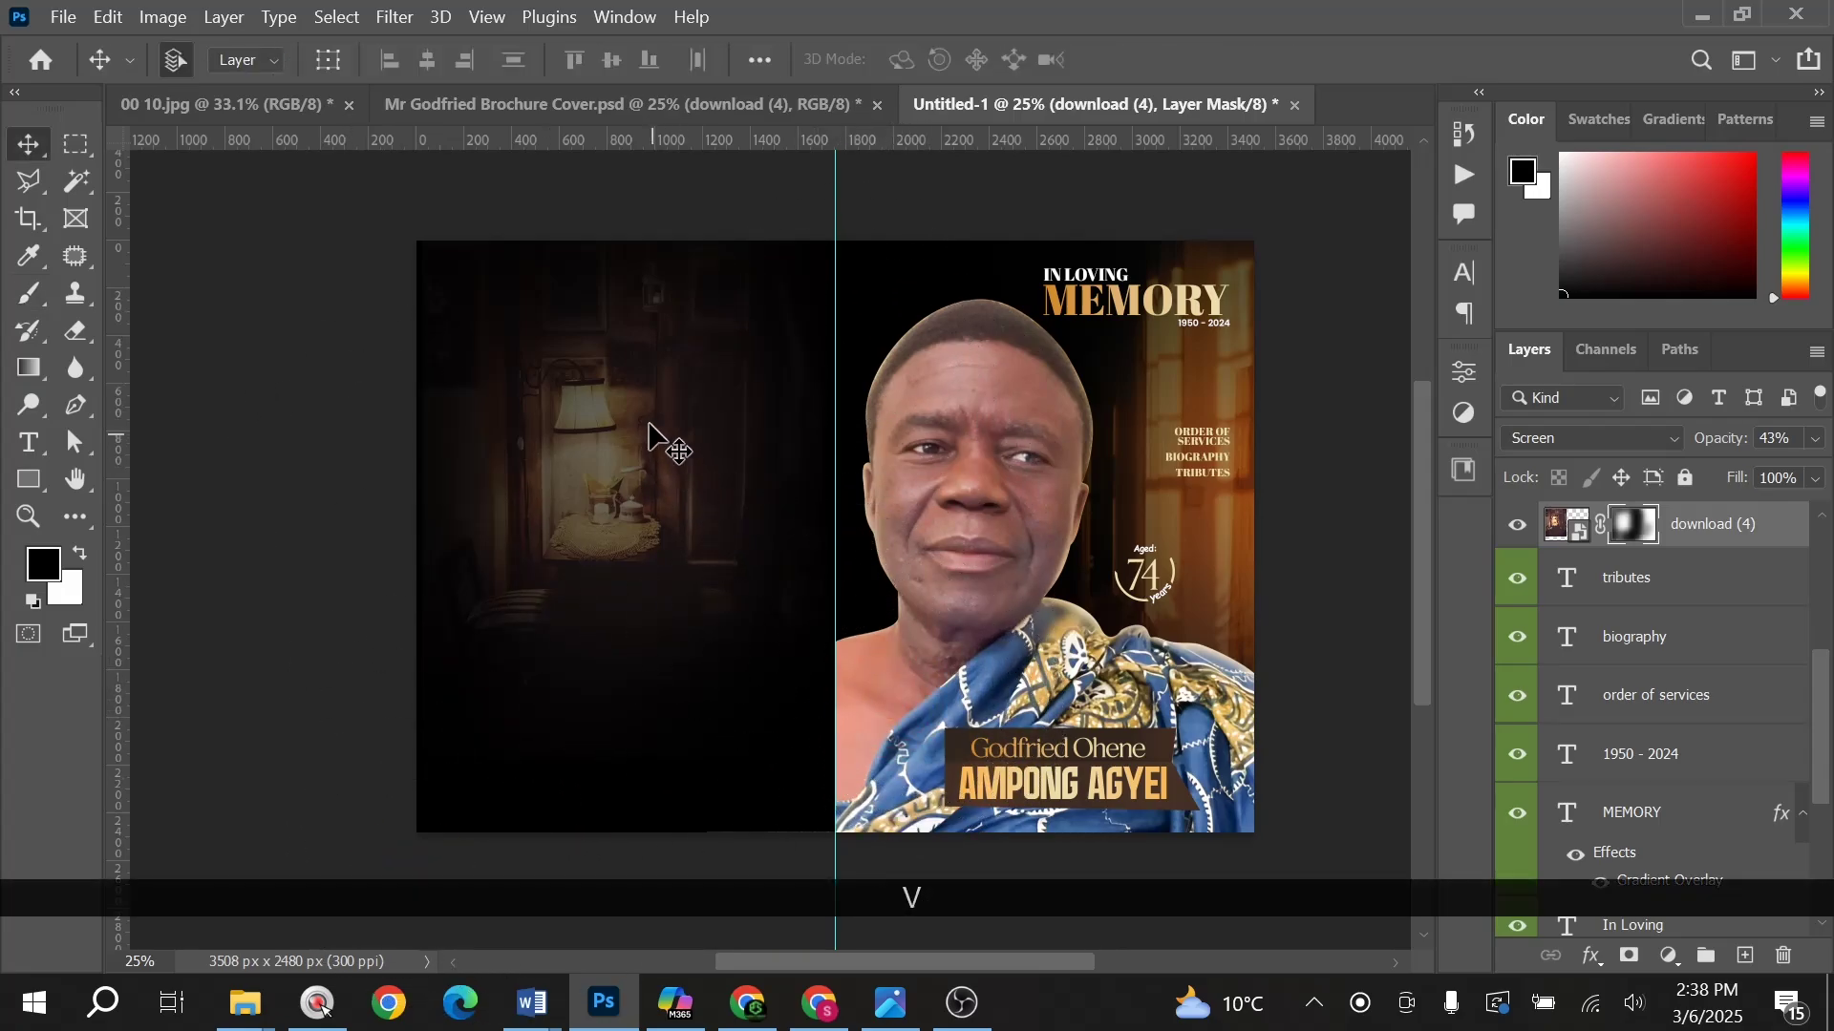
left_click_drag(635, 434, 680, 409)
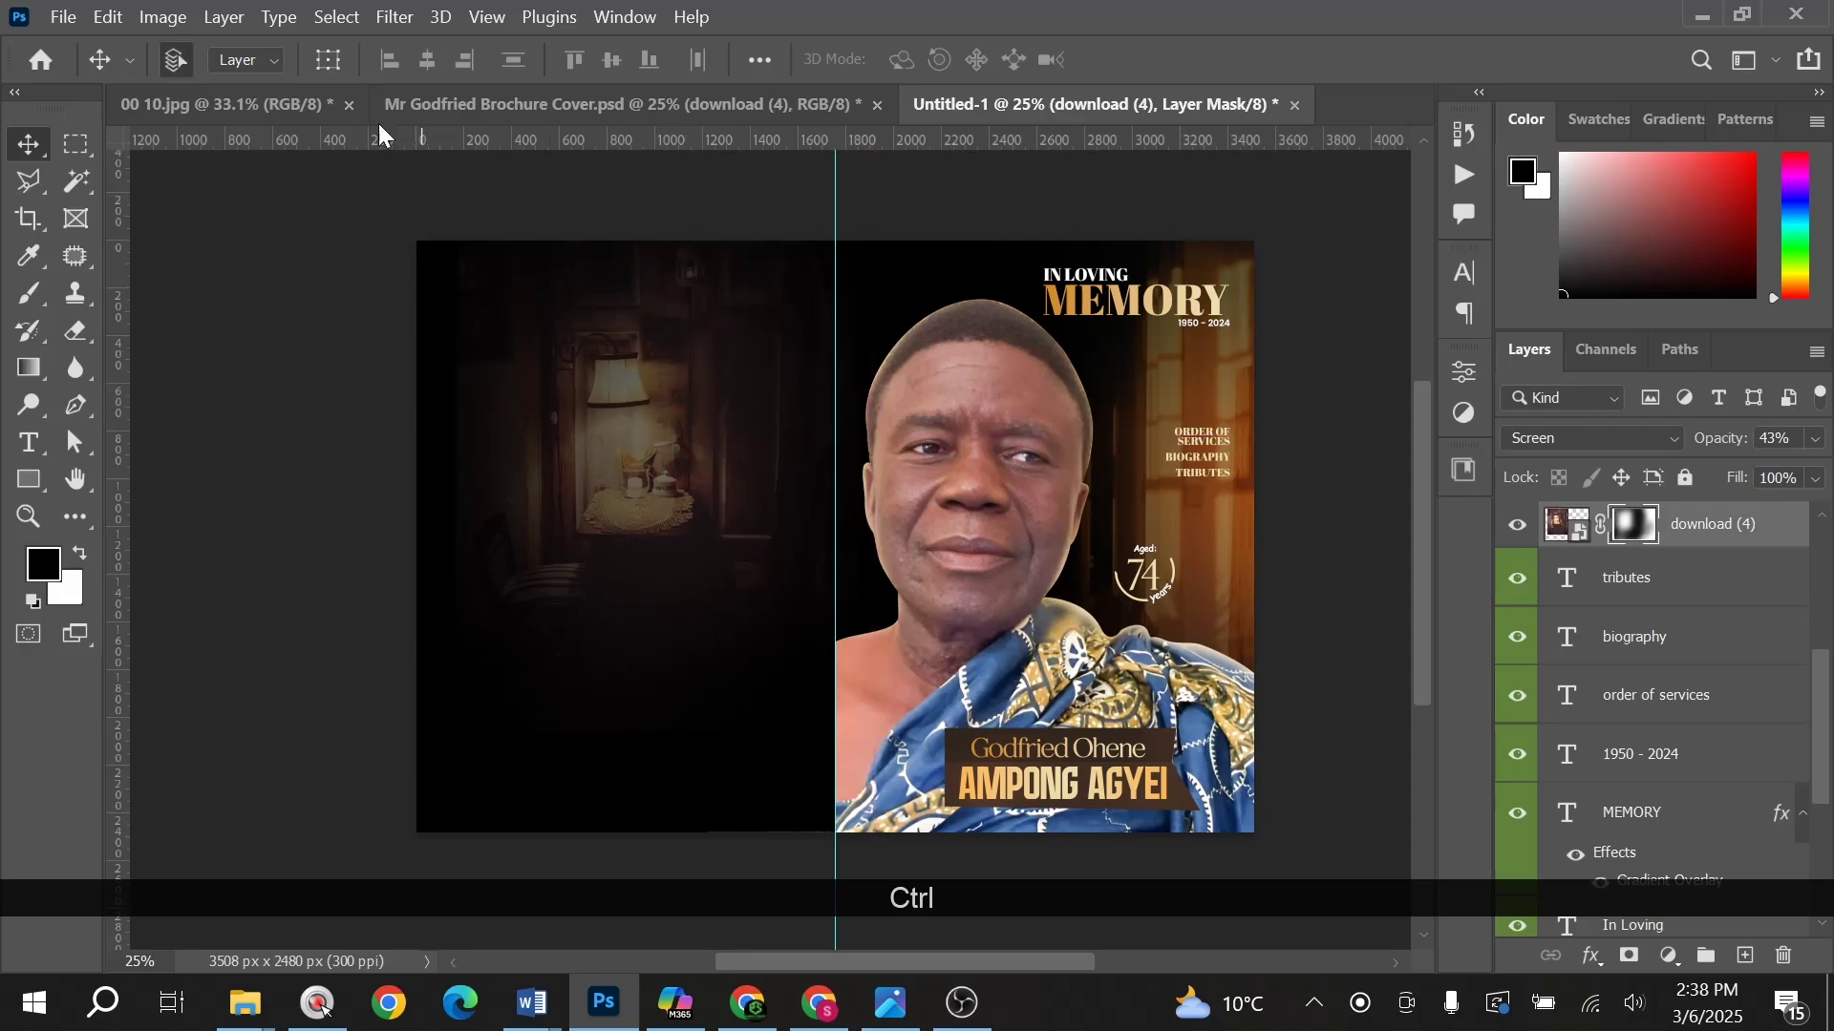
Step: Place the Vintage retro light in Dark Bed room photo in the back cover's upper-left corner, scaled down to about half the page width
key("alt+Tab")
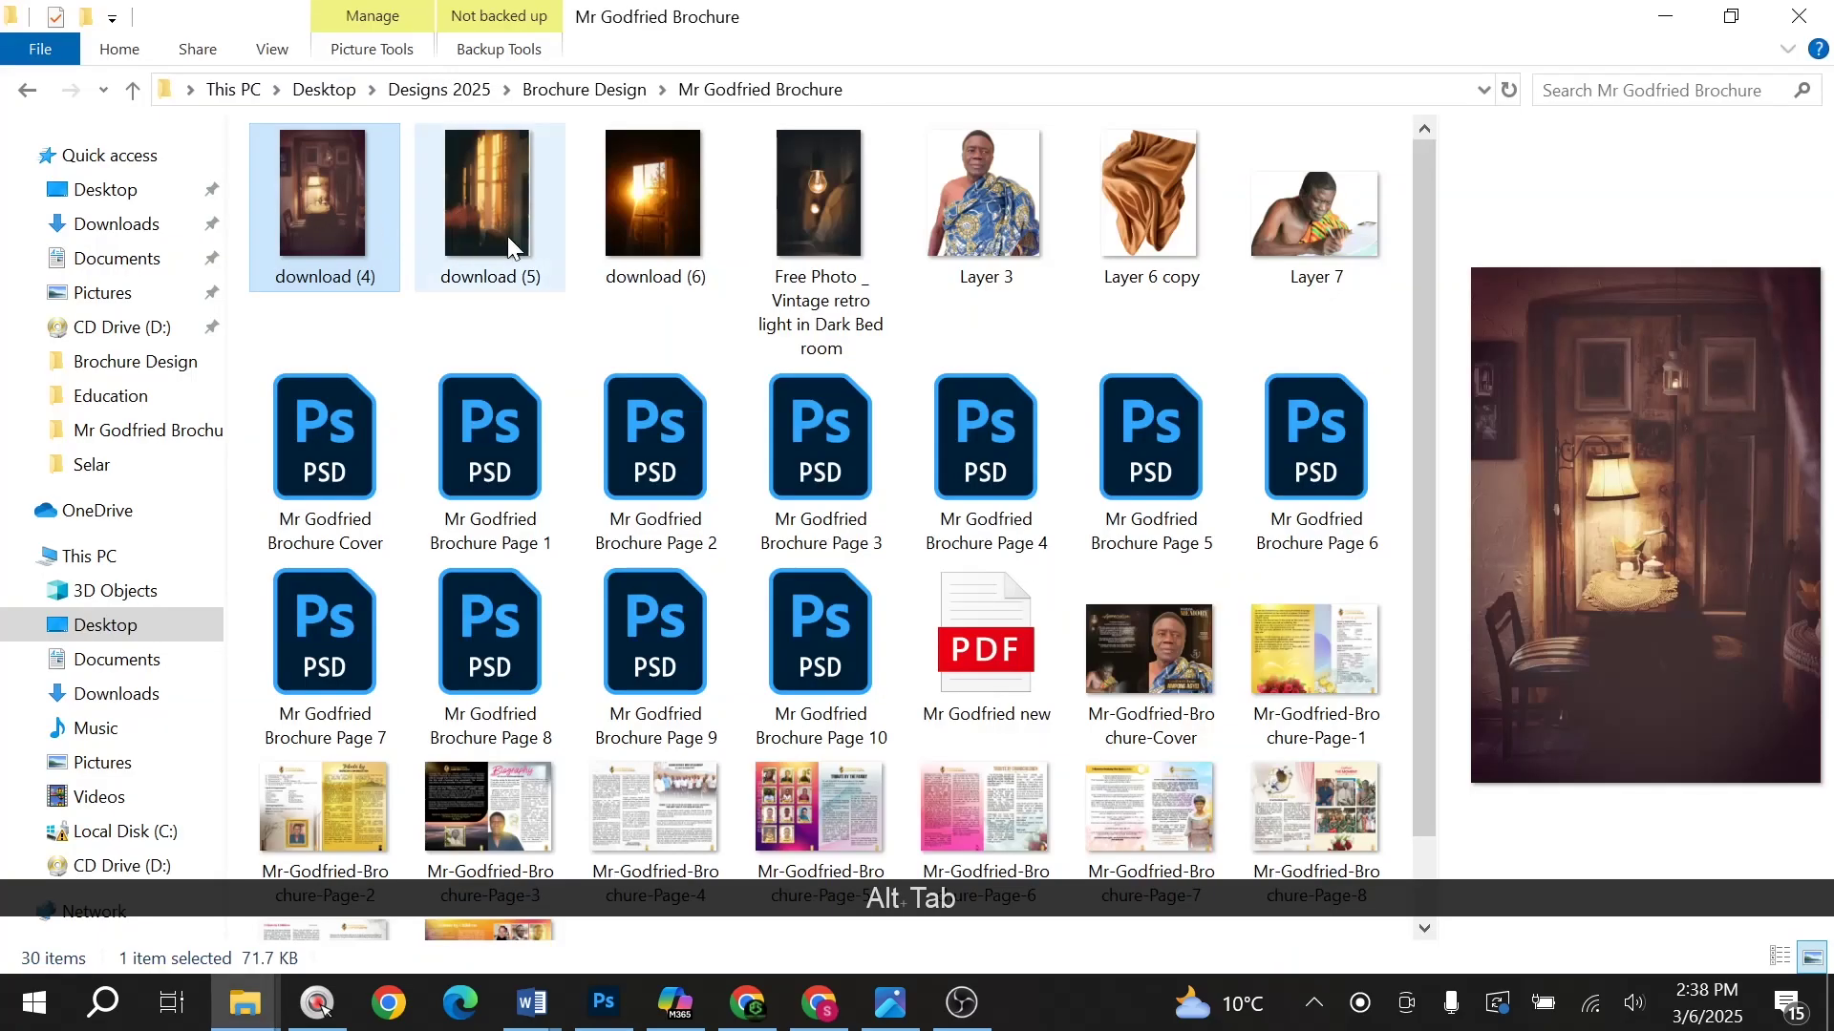
left_click_drag(810, 189, 580, 489)
key("alt+Tab")
left_click_drag(765, 503, 458, 396)
left_click_drag(697, 446, 530, 385)
key("Return")
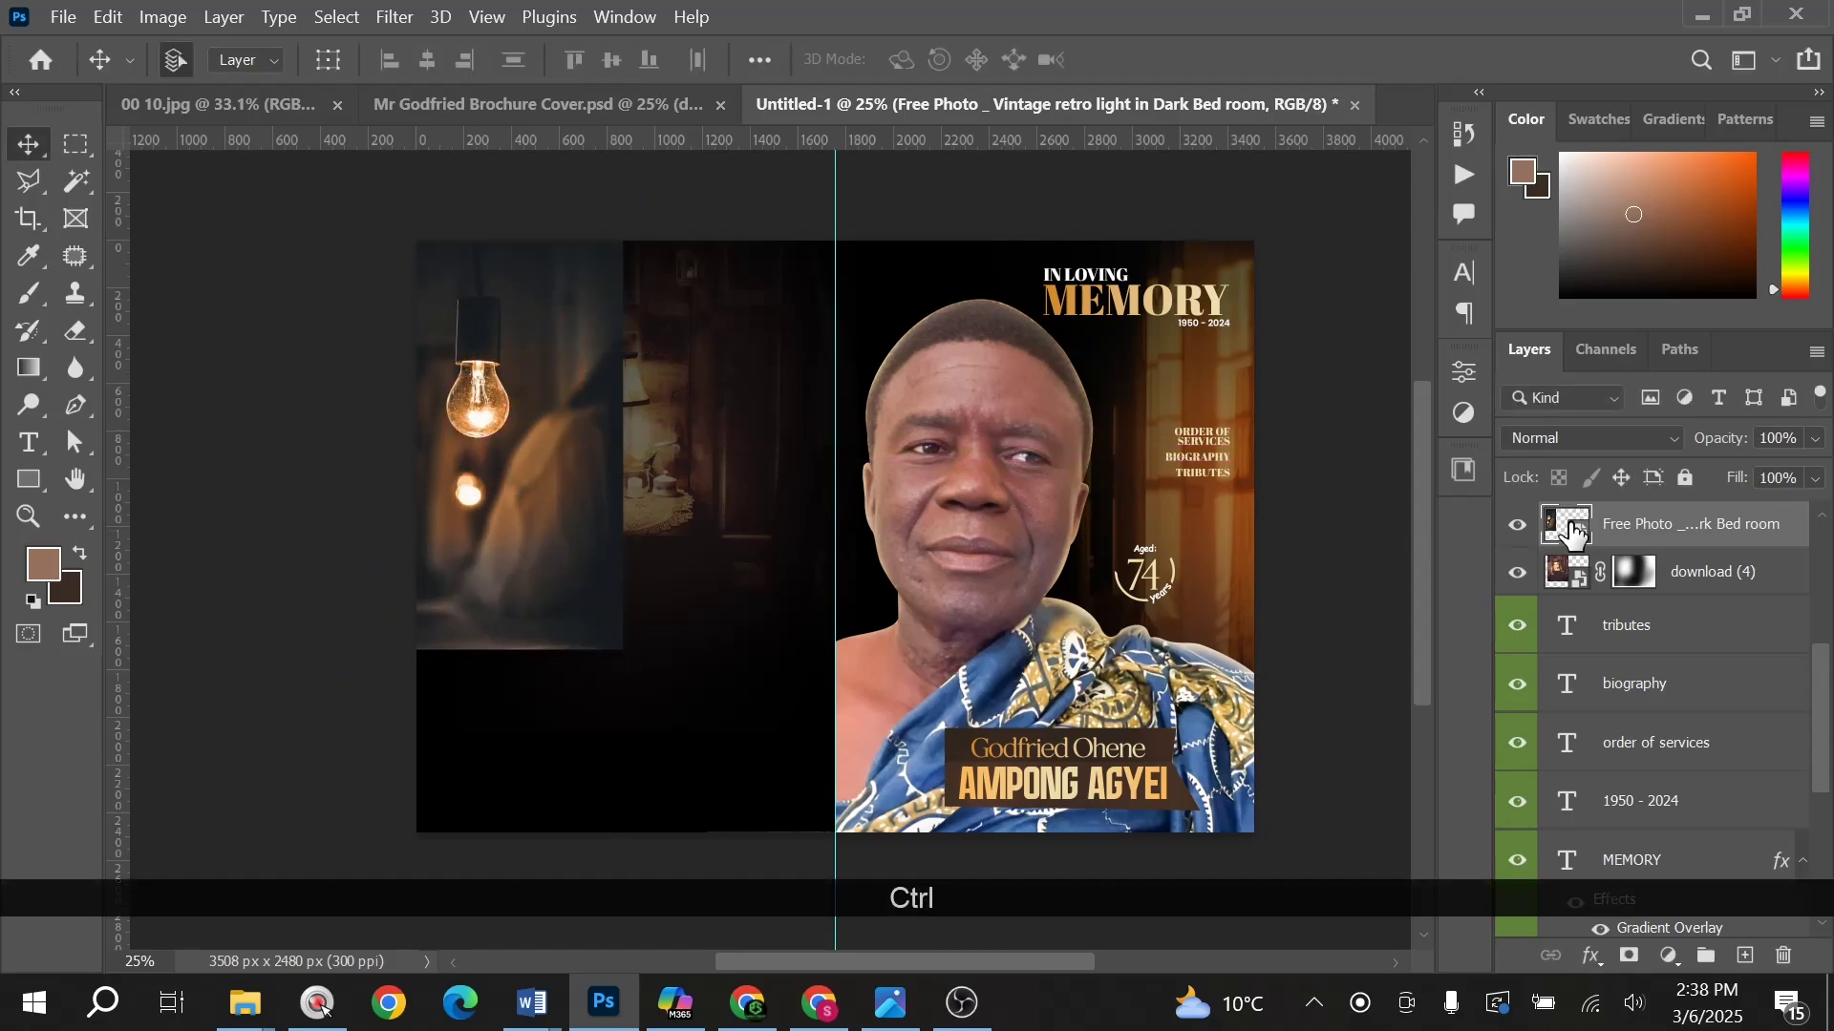
Step: Set the bulb photo to Screen and mask its lower and right edges with a soft black brush so it blends in
left_click(1581, 441)
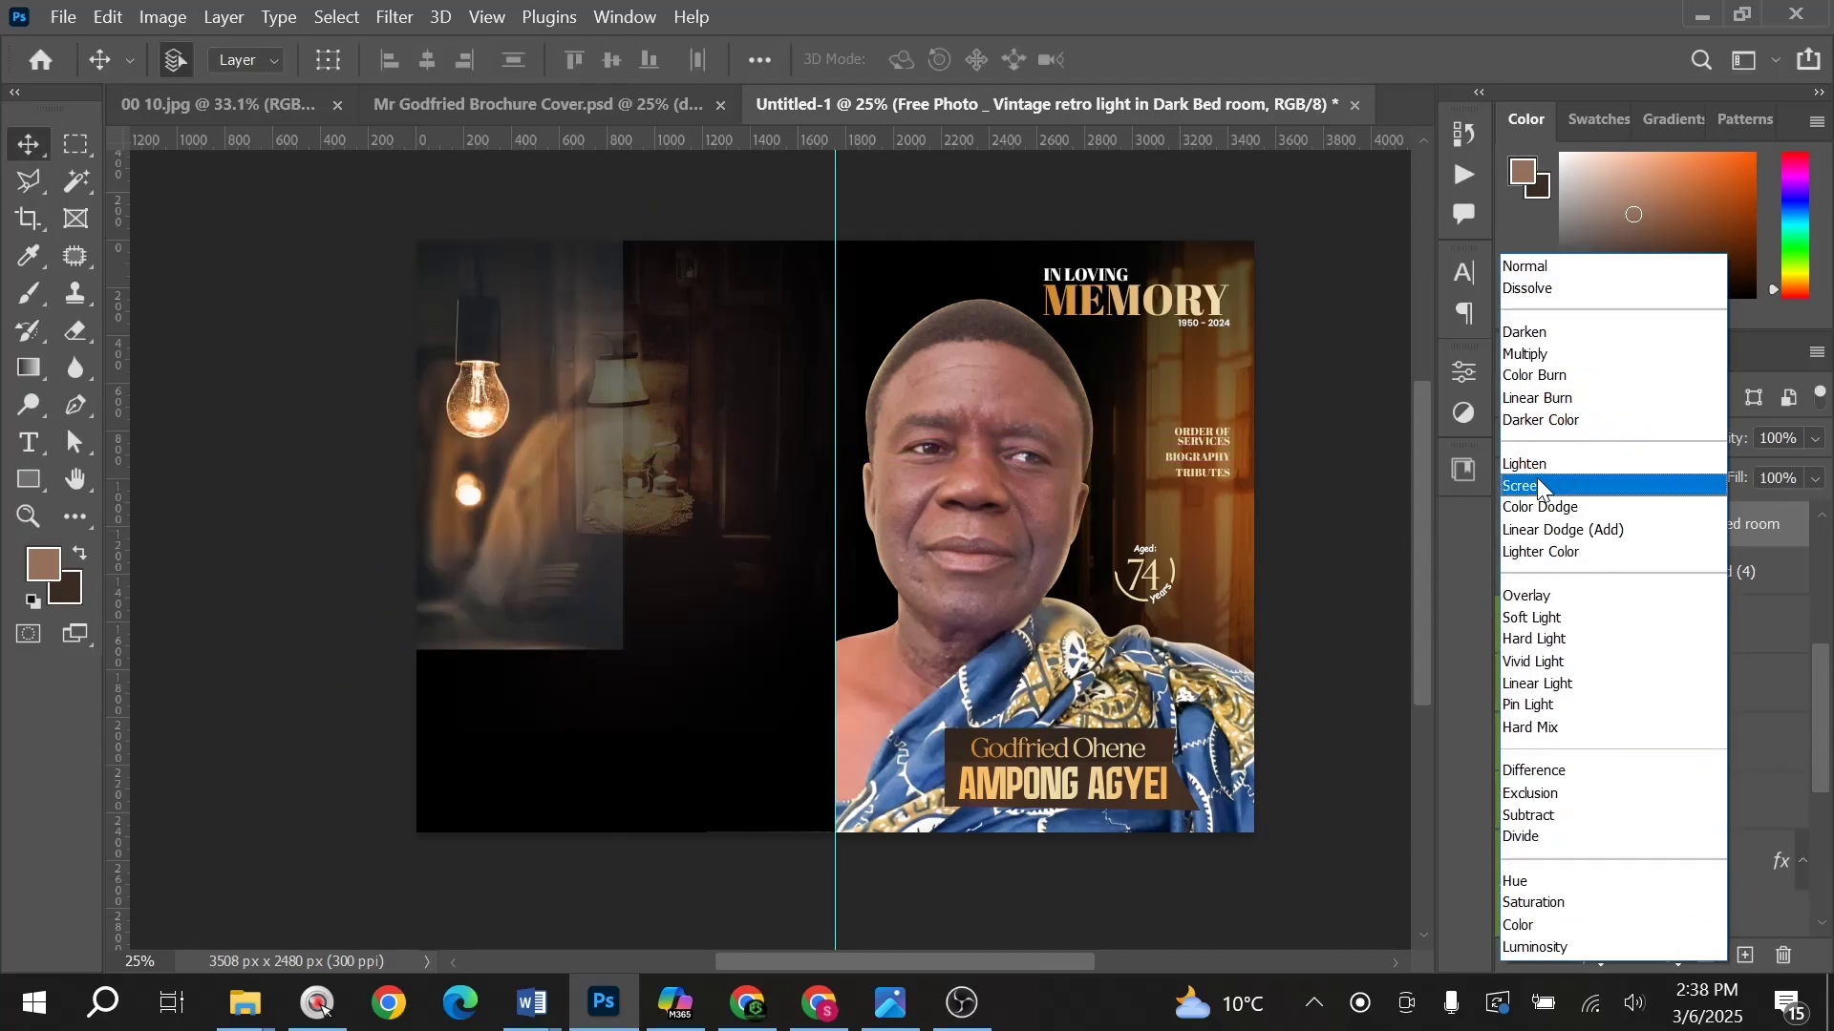
left_click(1537, 478)
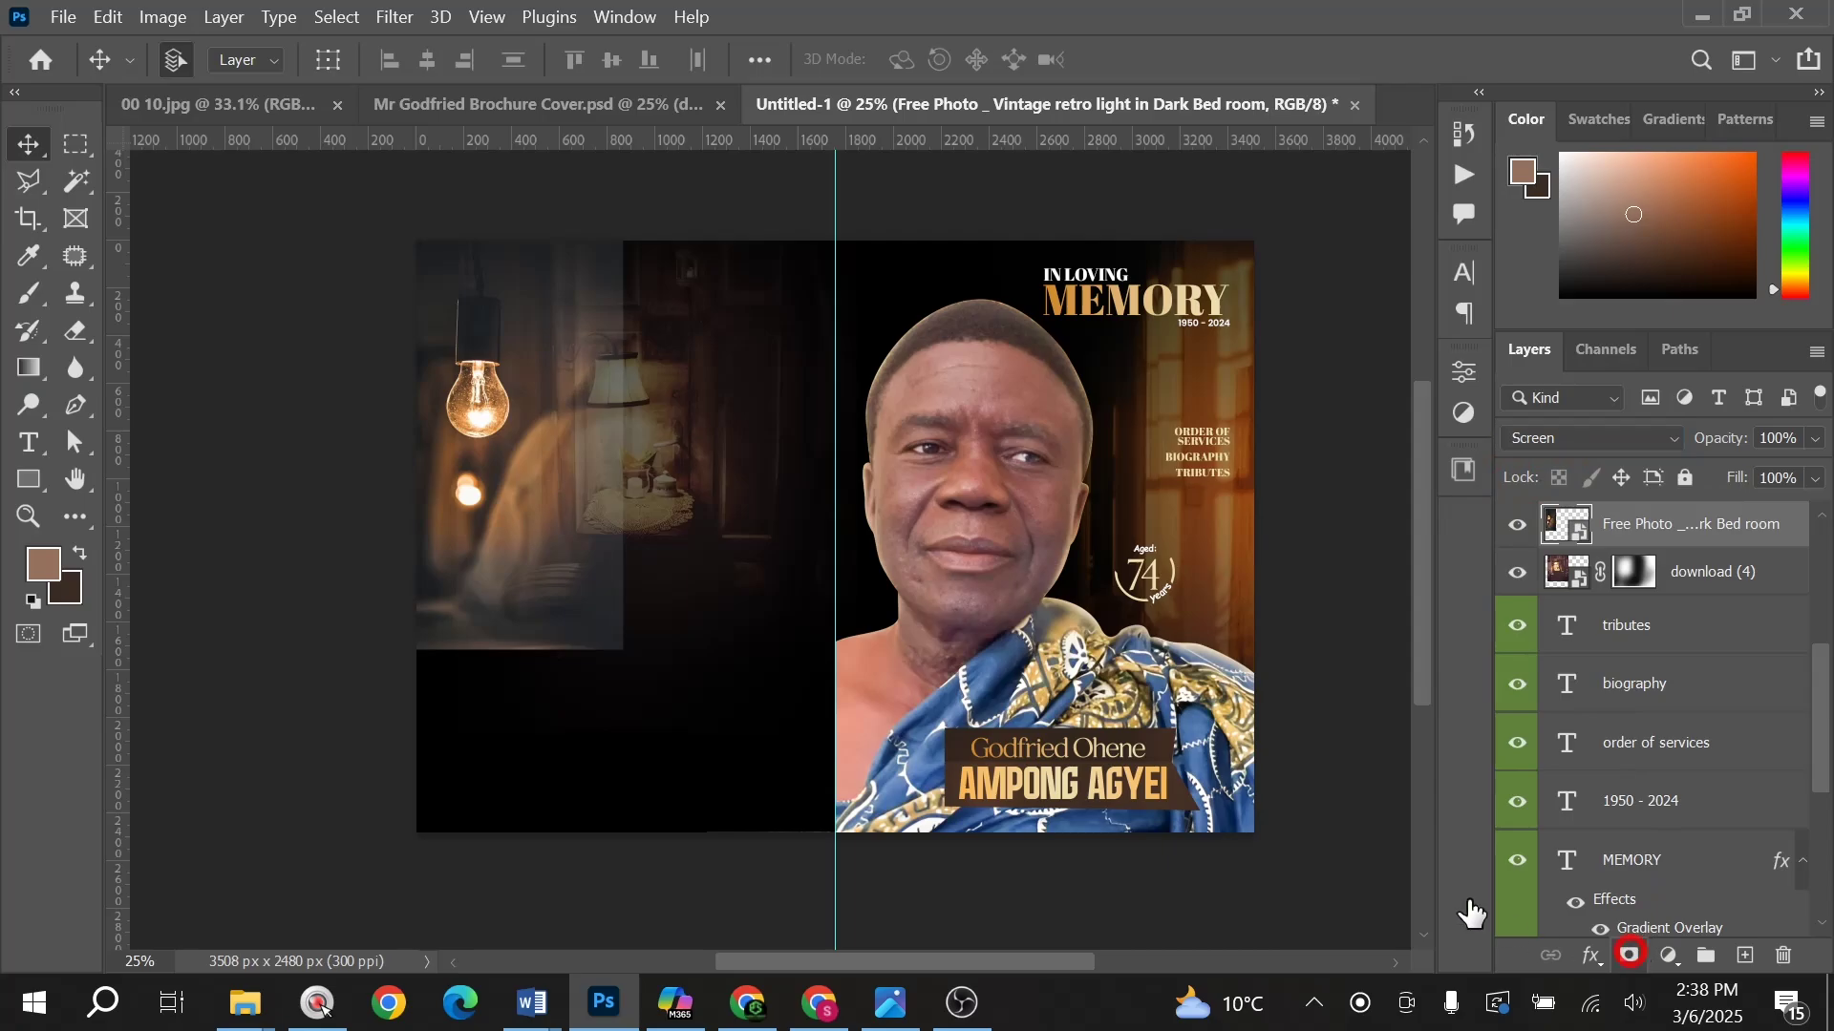
left_click(1629, 955)
key("b")
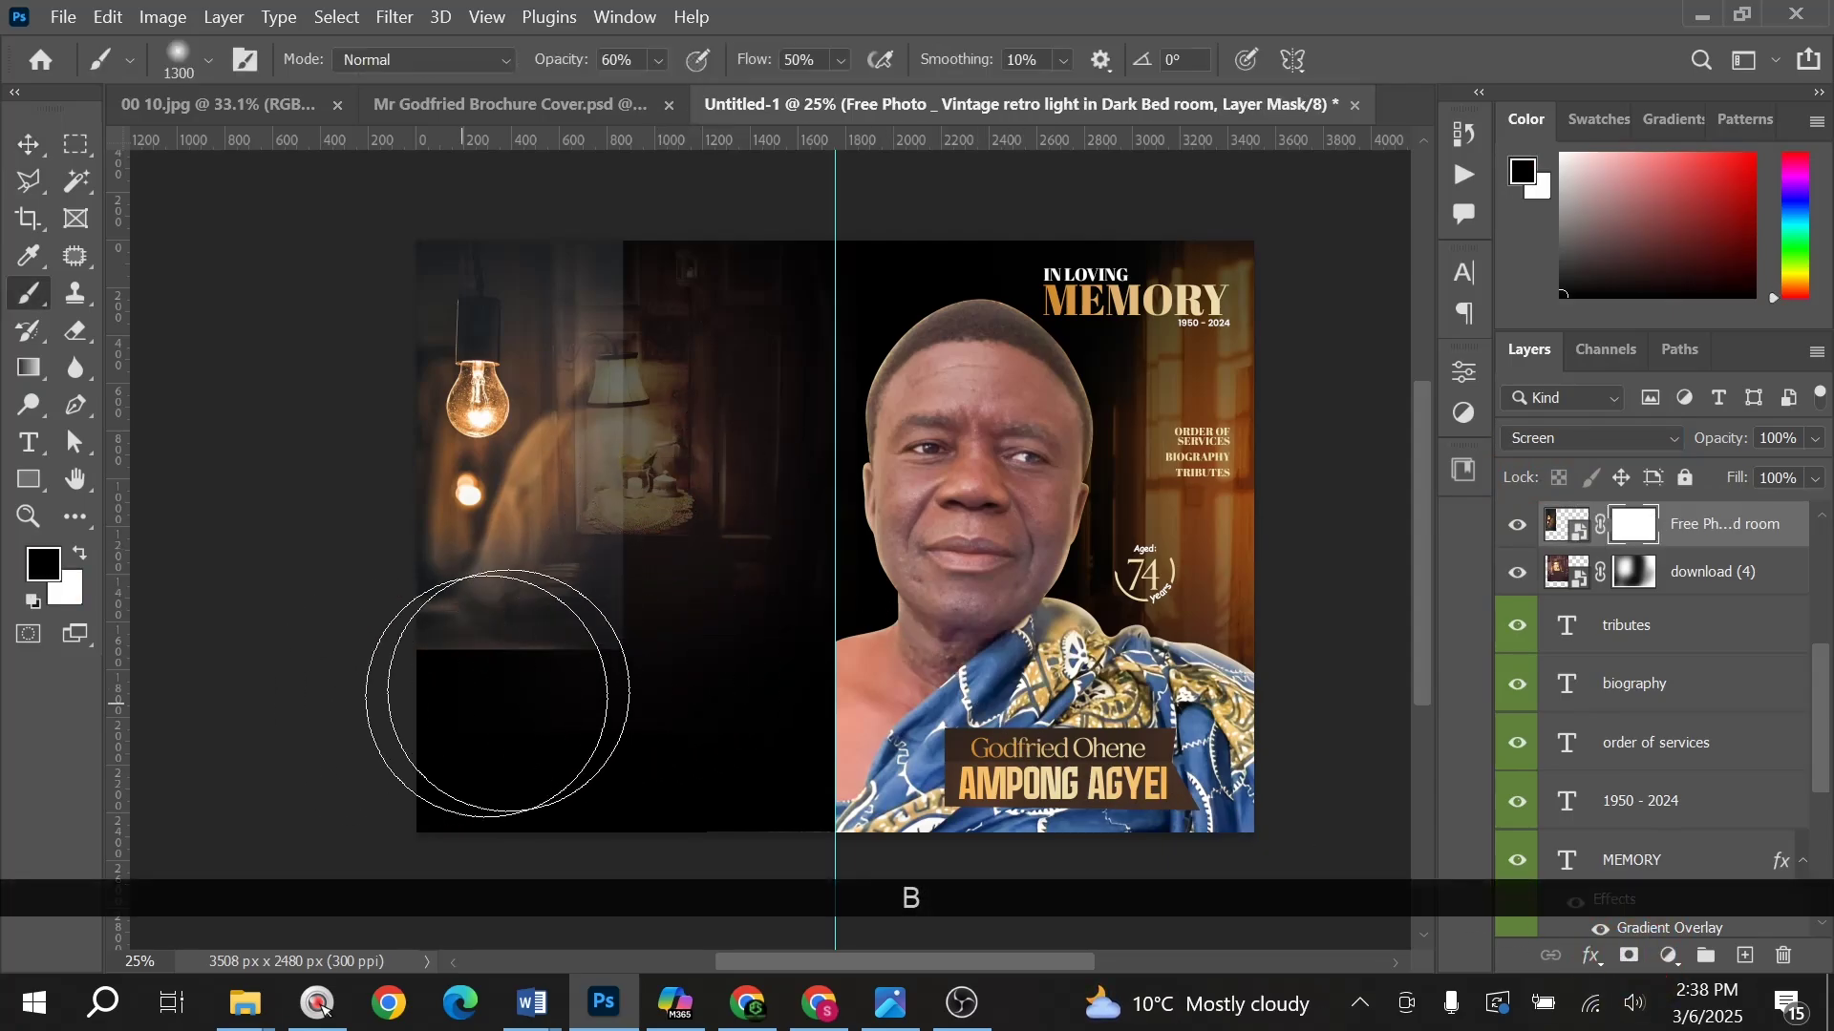
mouse_move(497, 692)
left_mouse_down()
mouse_move(641, 638)
mouse_move(511, 676)
mouse_move(630, 621)
mouse_move(701, 392)
mouse_move(708, 222)
mouse_move(599, 562)
left_mouse_up()
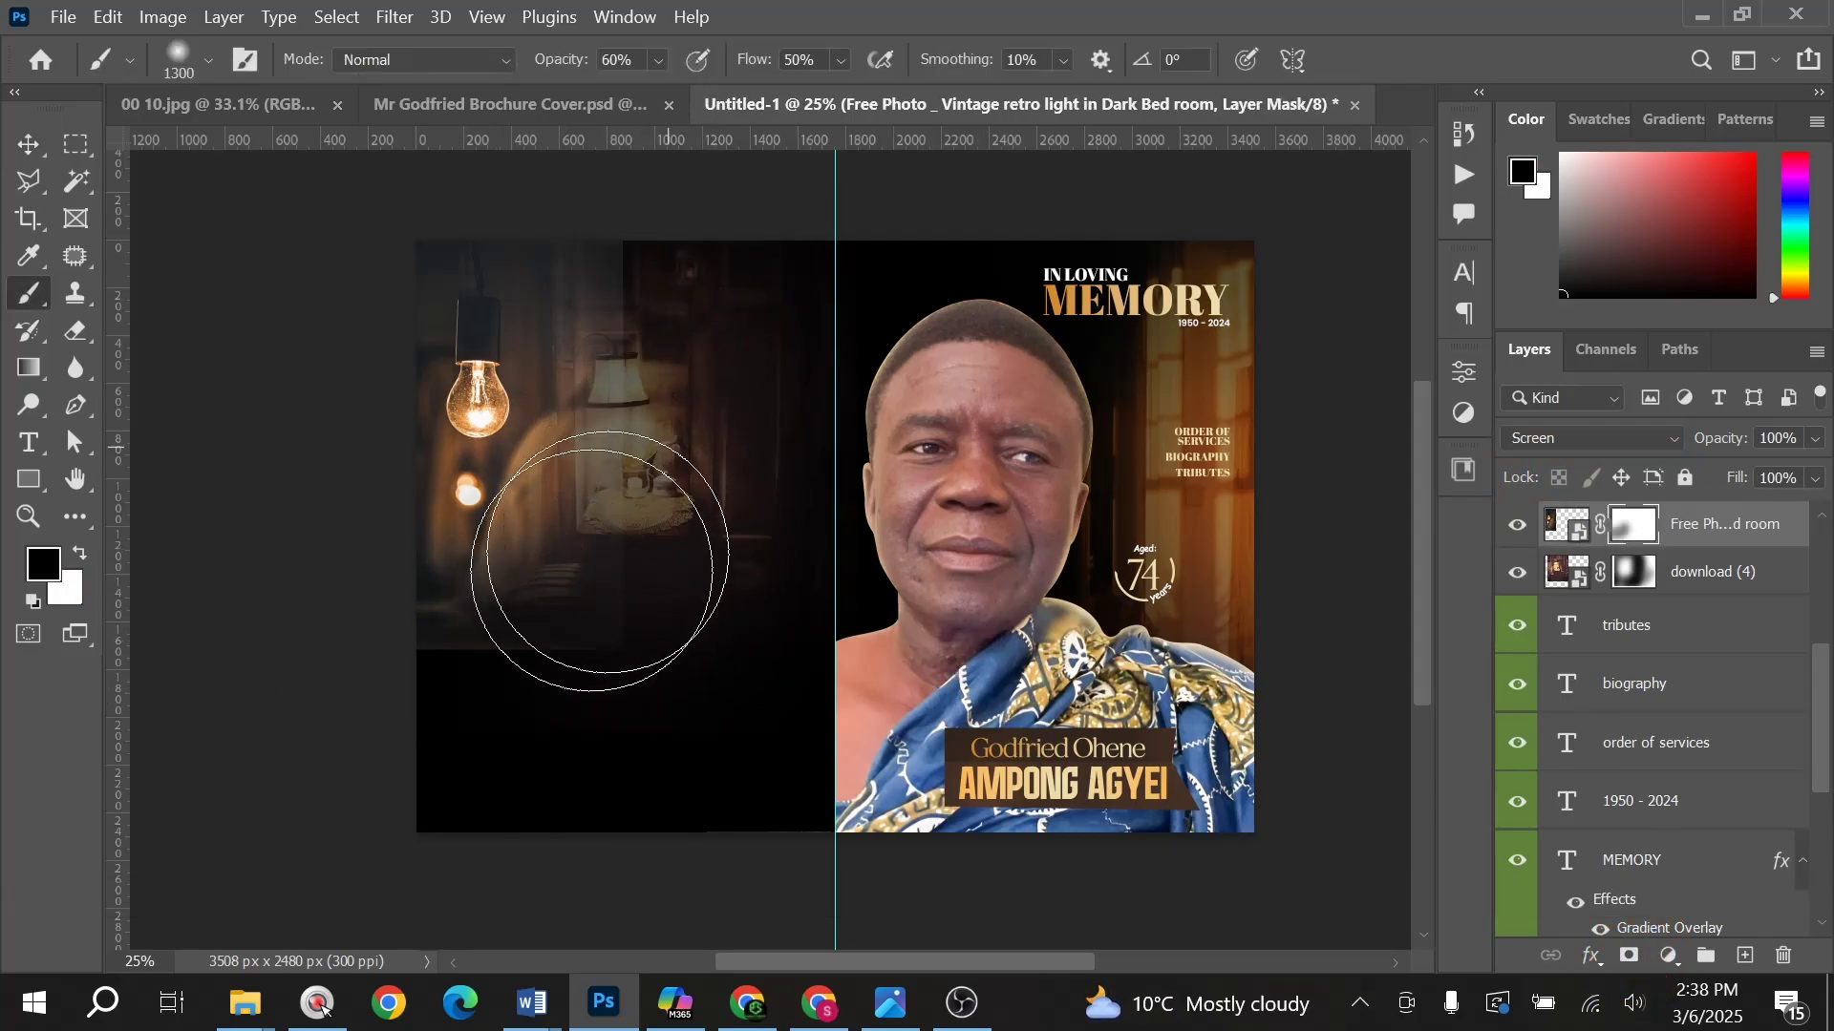
mouse_move(434, 675)
left_mouse_down()
mouse_move(527, 674)
mouse_move(475, 737)
left_mouse_up()
mouse_move(586, 626)
left_mouse_down()
mouse_move(725, 368)
mouse_move(684, 299)
left_mouse_up()
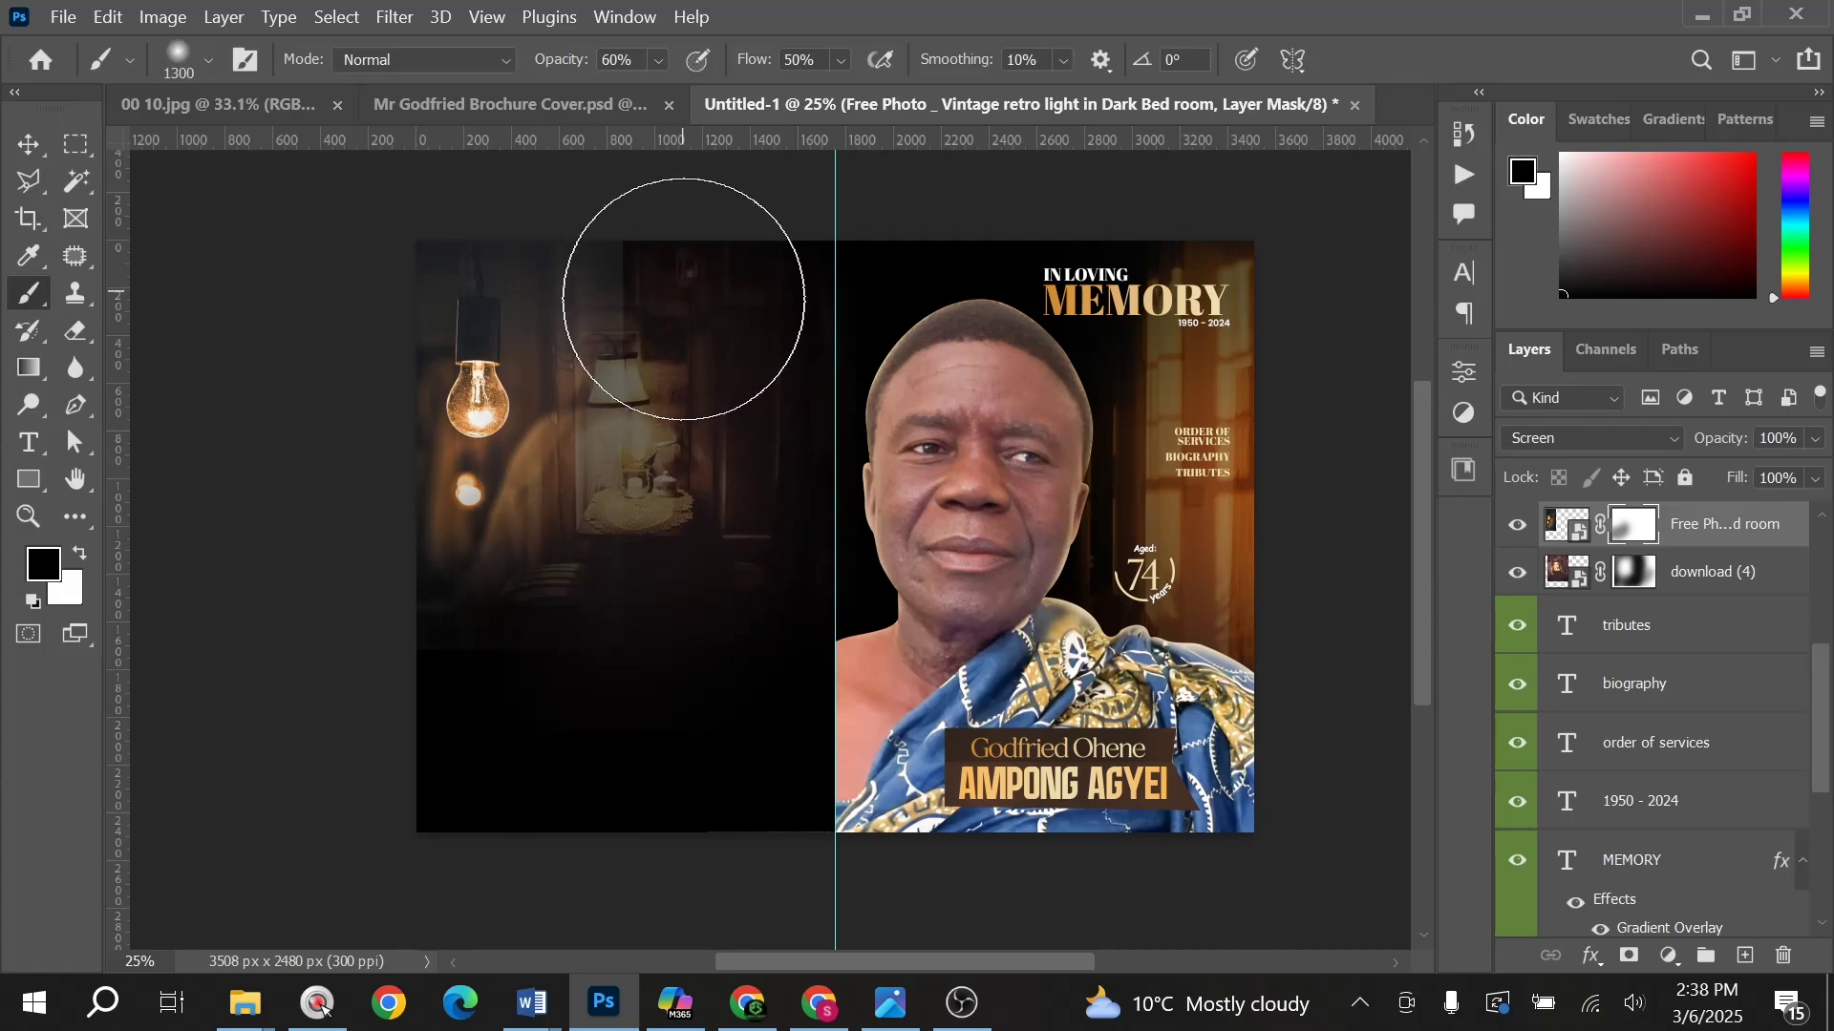
key("ctrl+z")
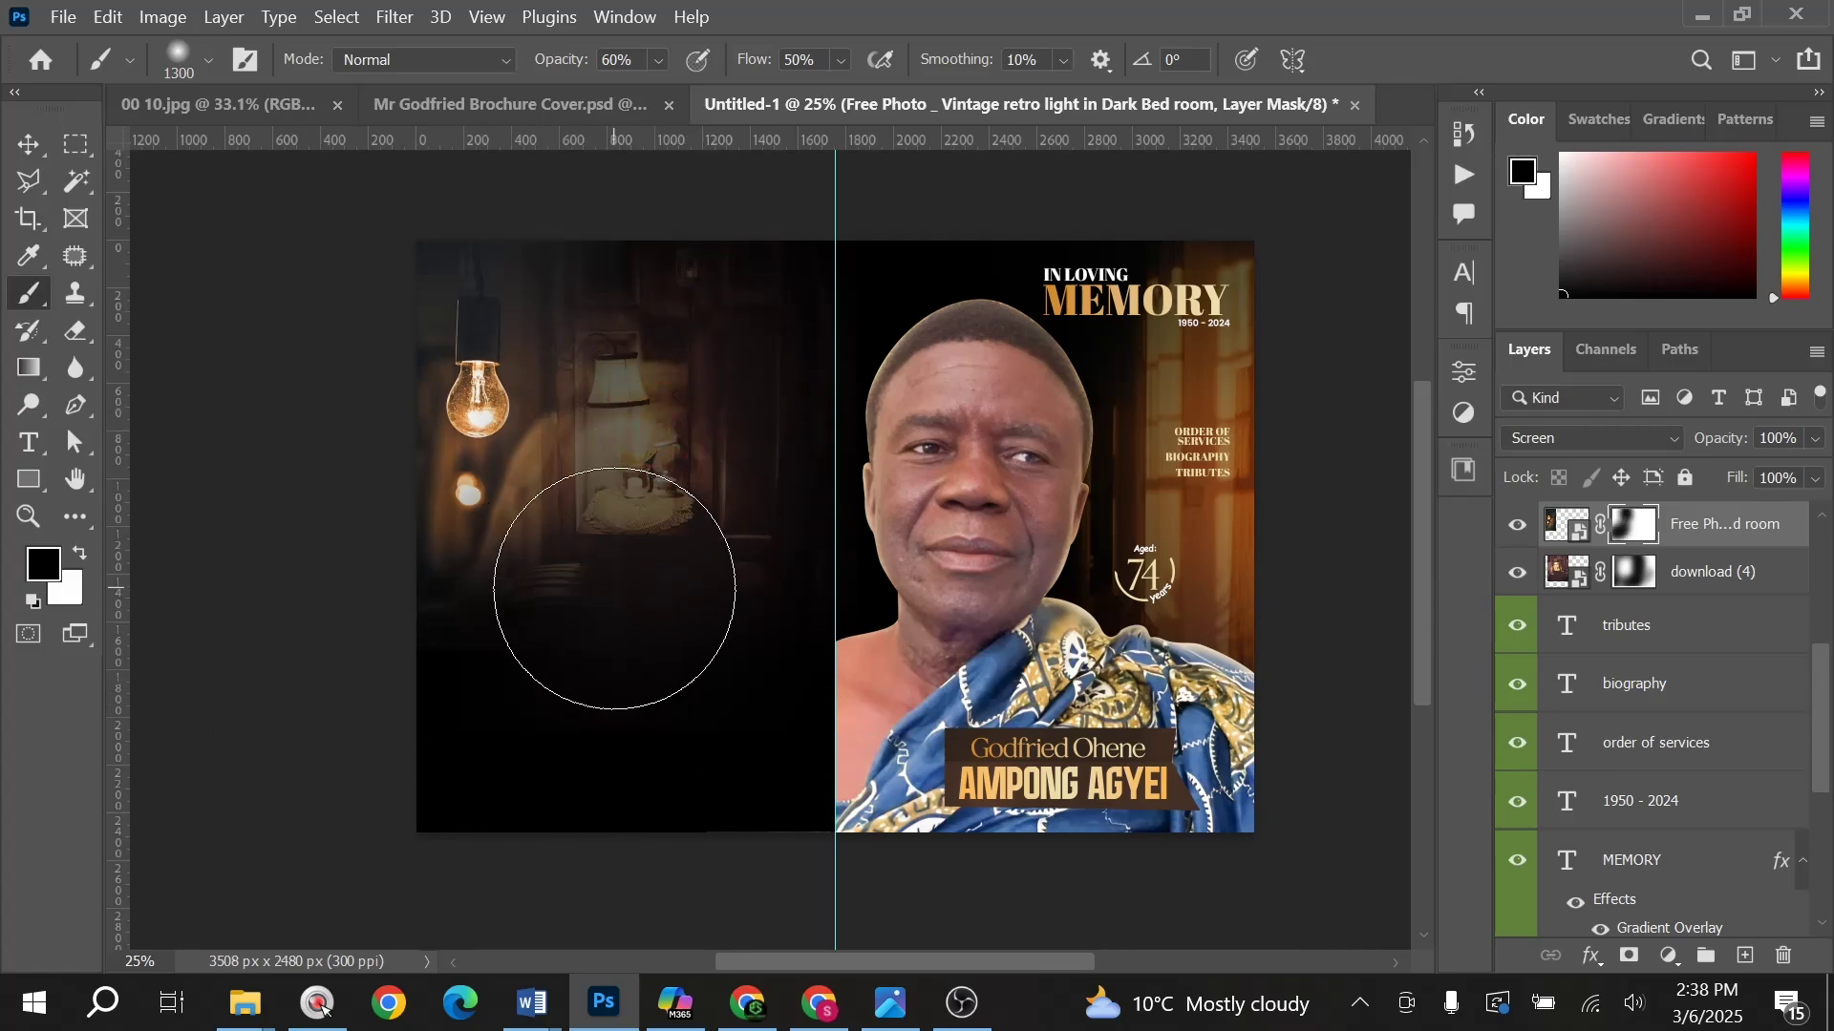
key("v")
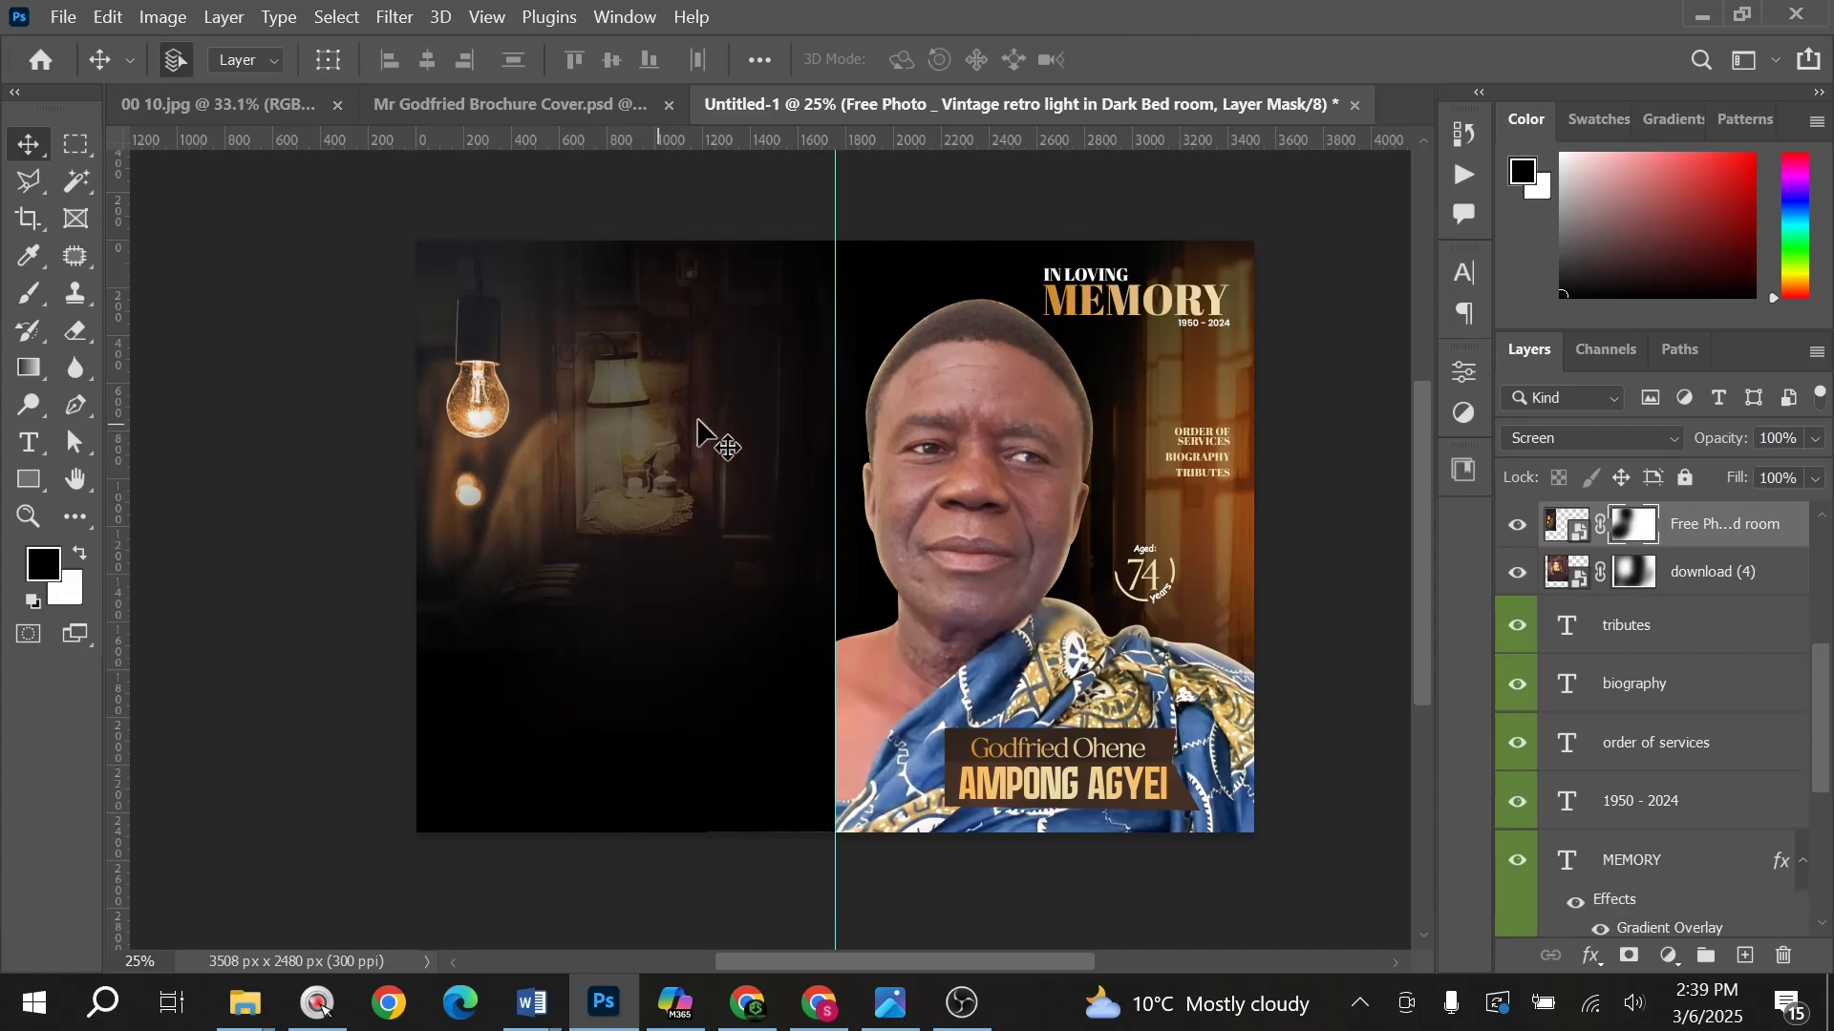
Step: Compare the back cover with the one in the reference brochure cover PSD and return to Untitled-1
left_click(611, 116)
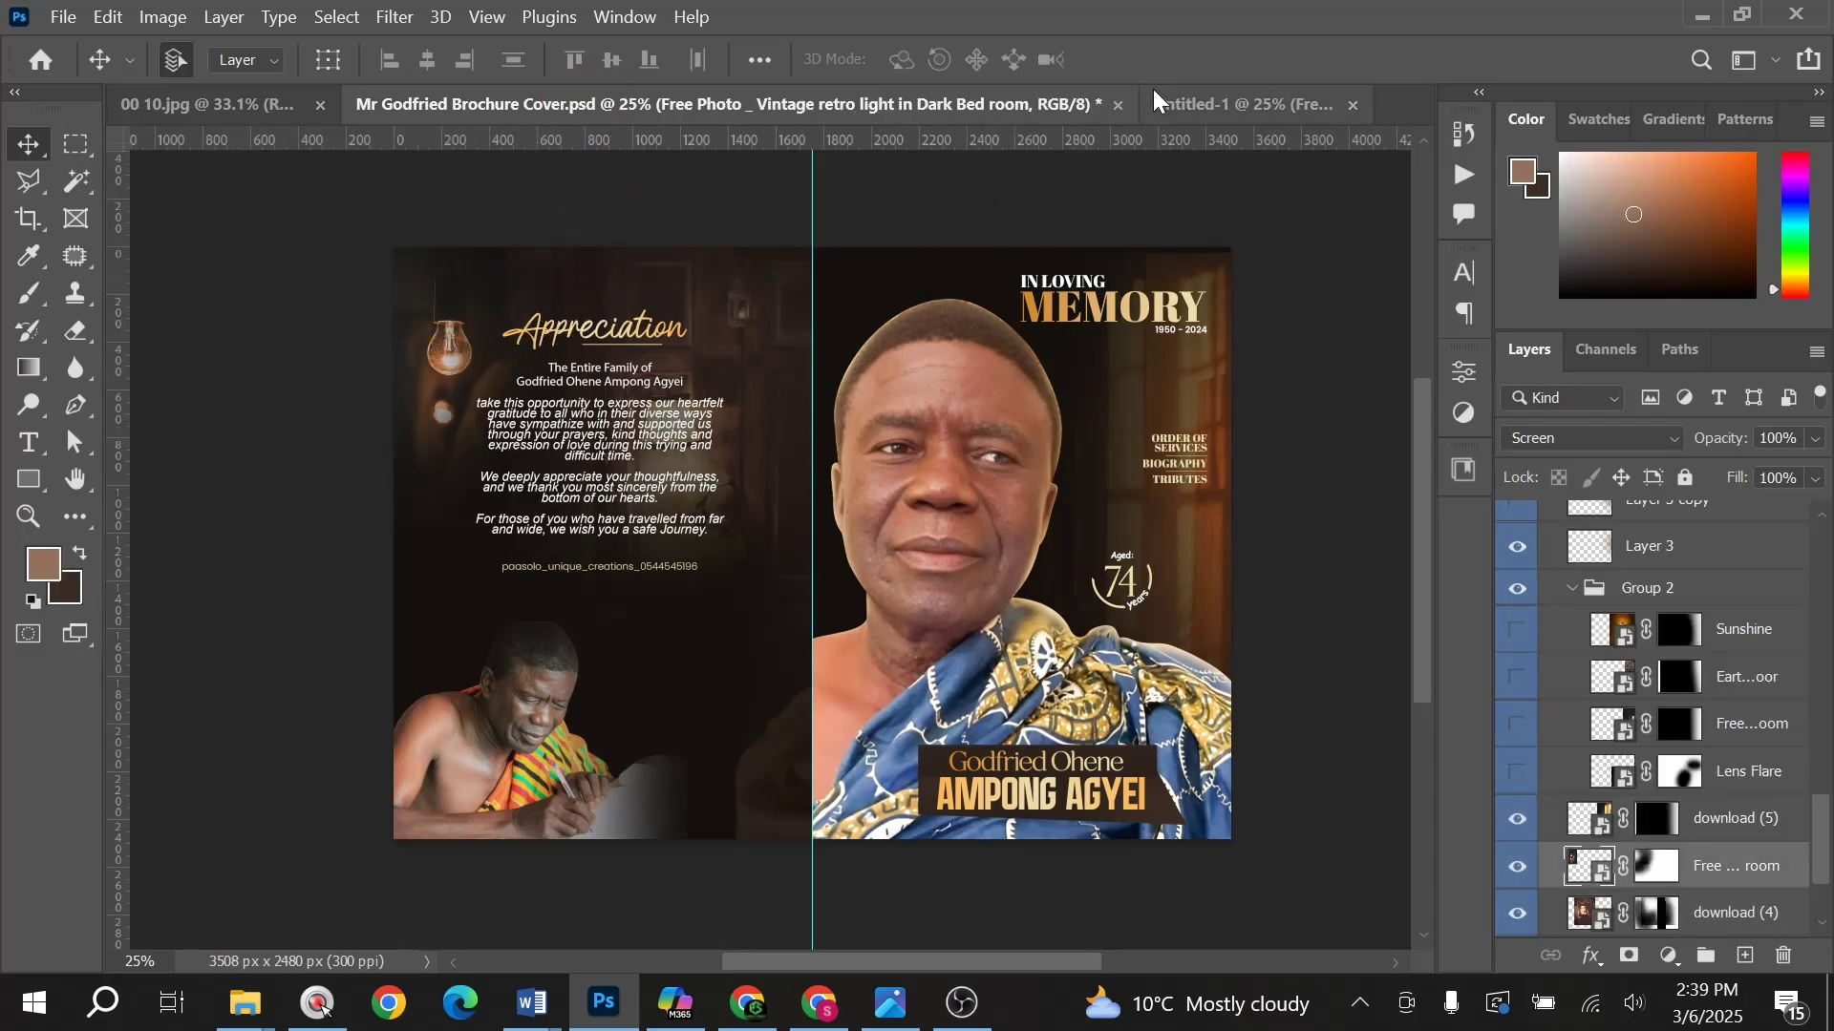
left_click(1181, 106)
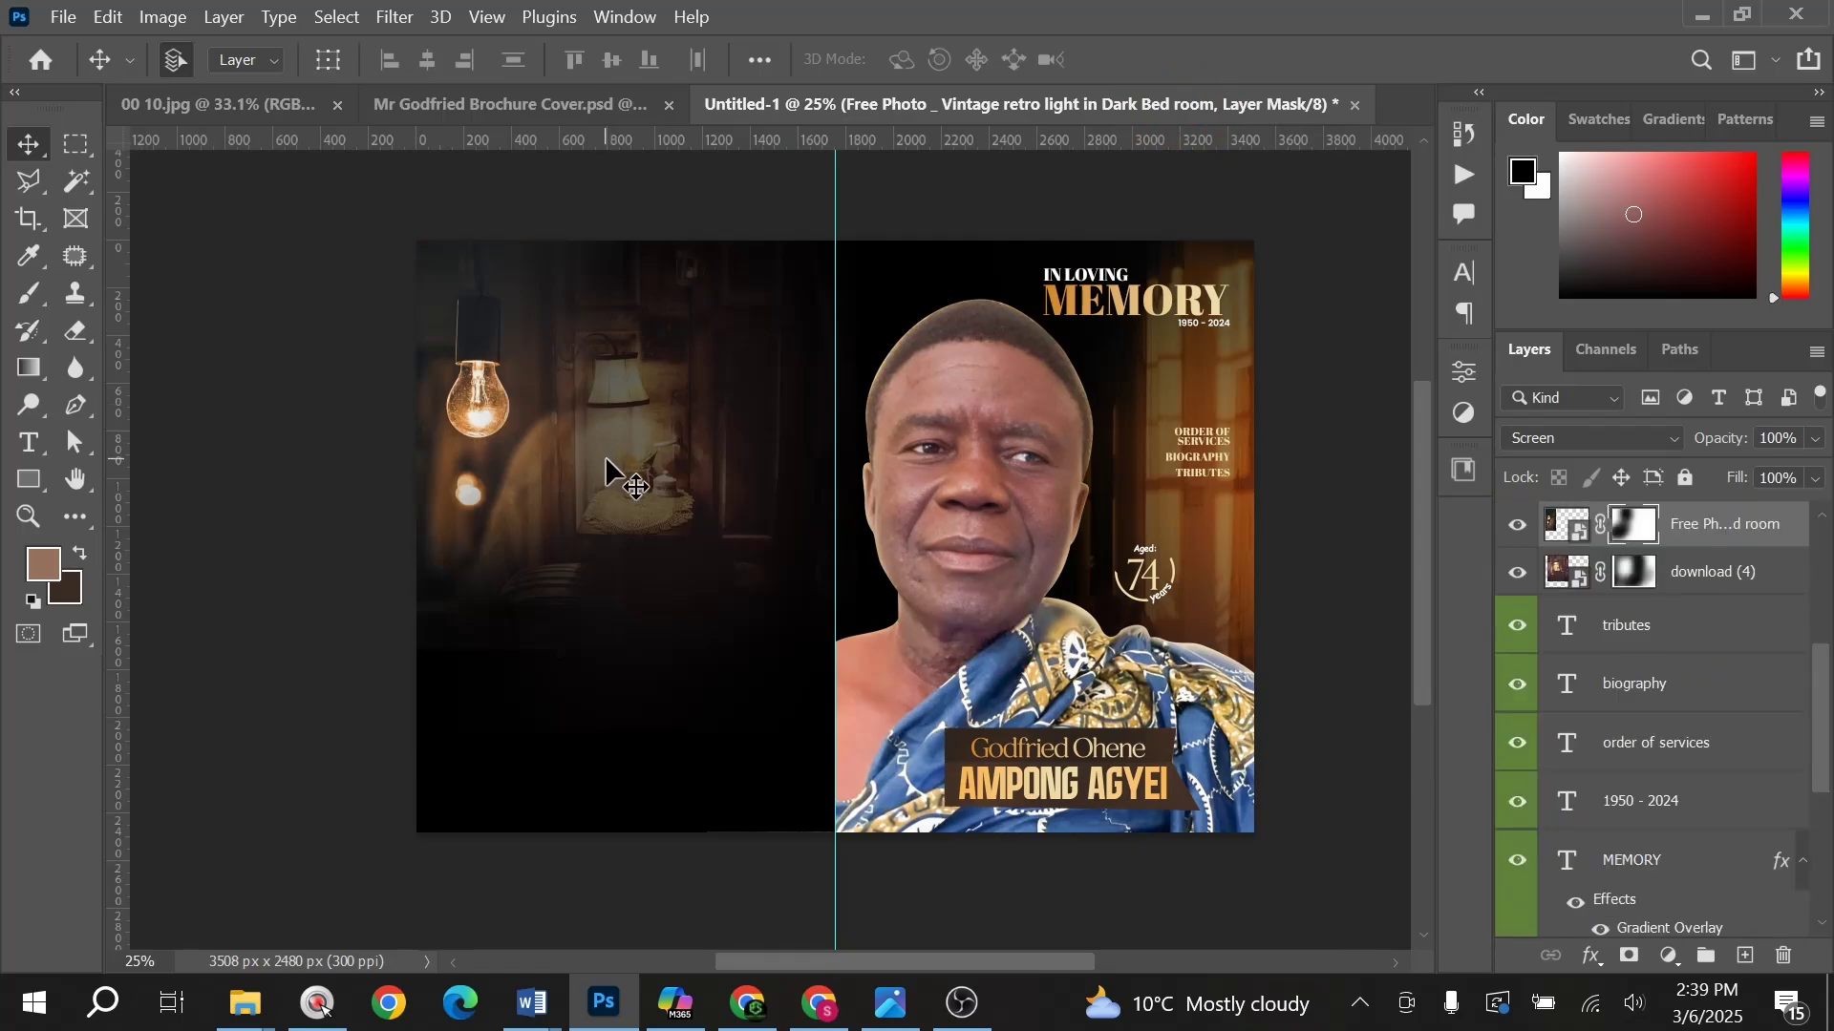
key("d")
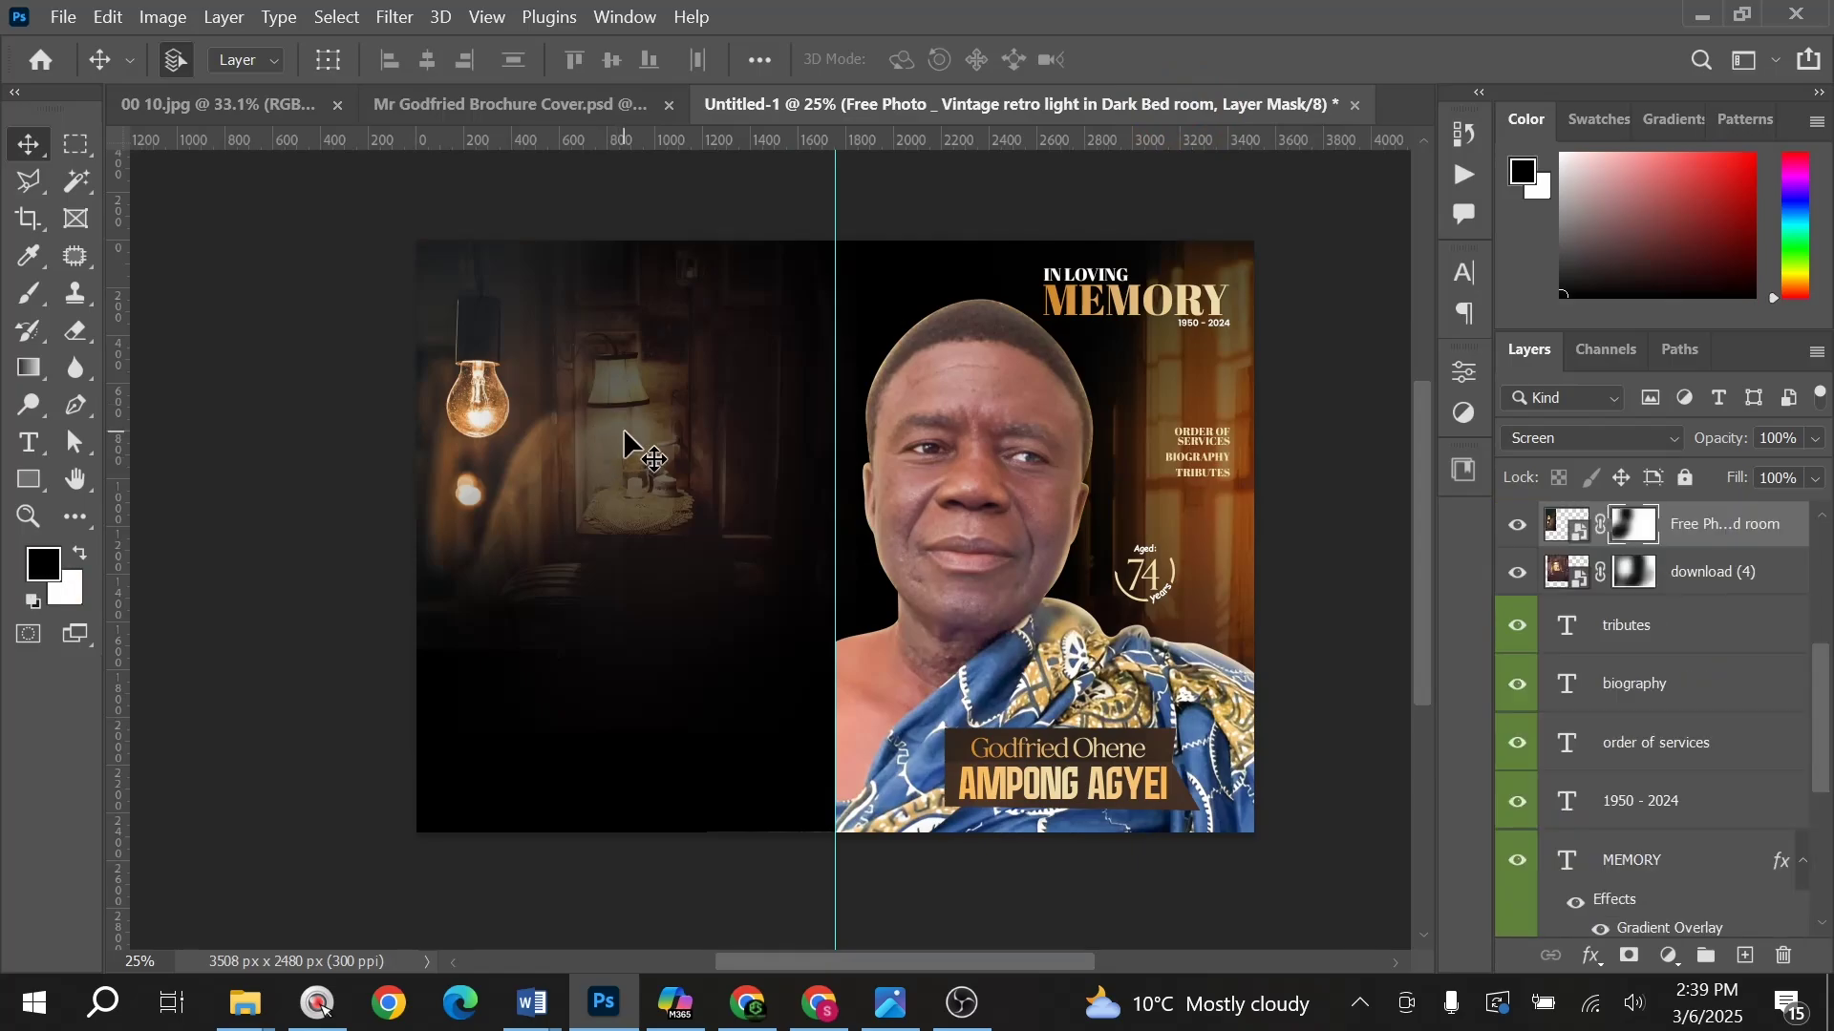
Step: Move the bulb photo and download (4) layers down the stack to directly above Rectangle 1 copy, beneath the portrait
left_click(1730, 585, "shift")
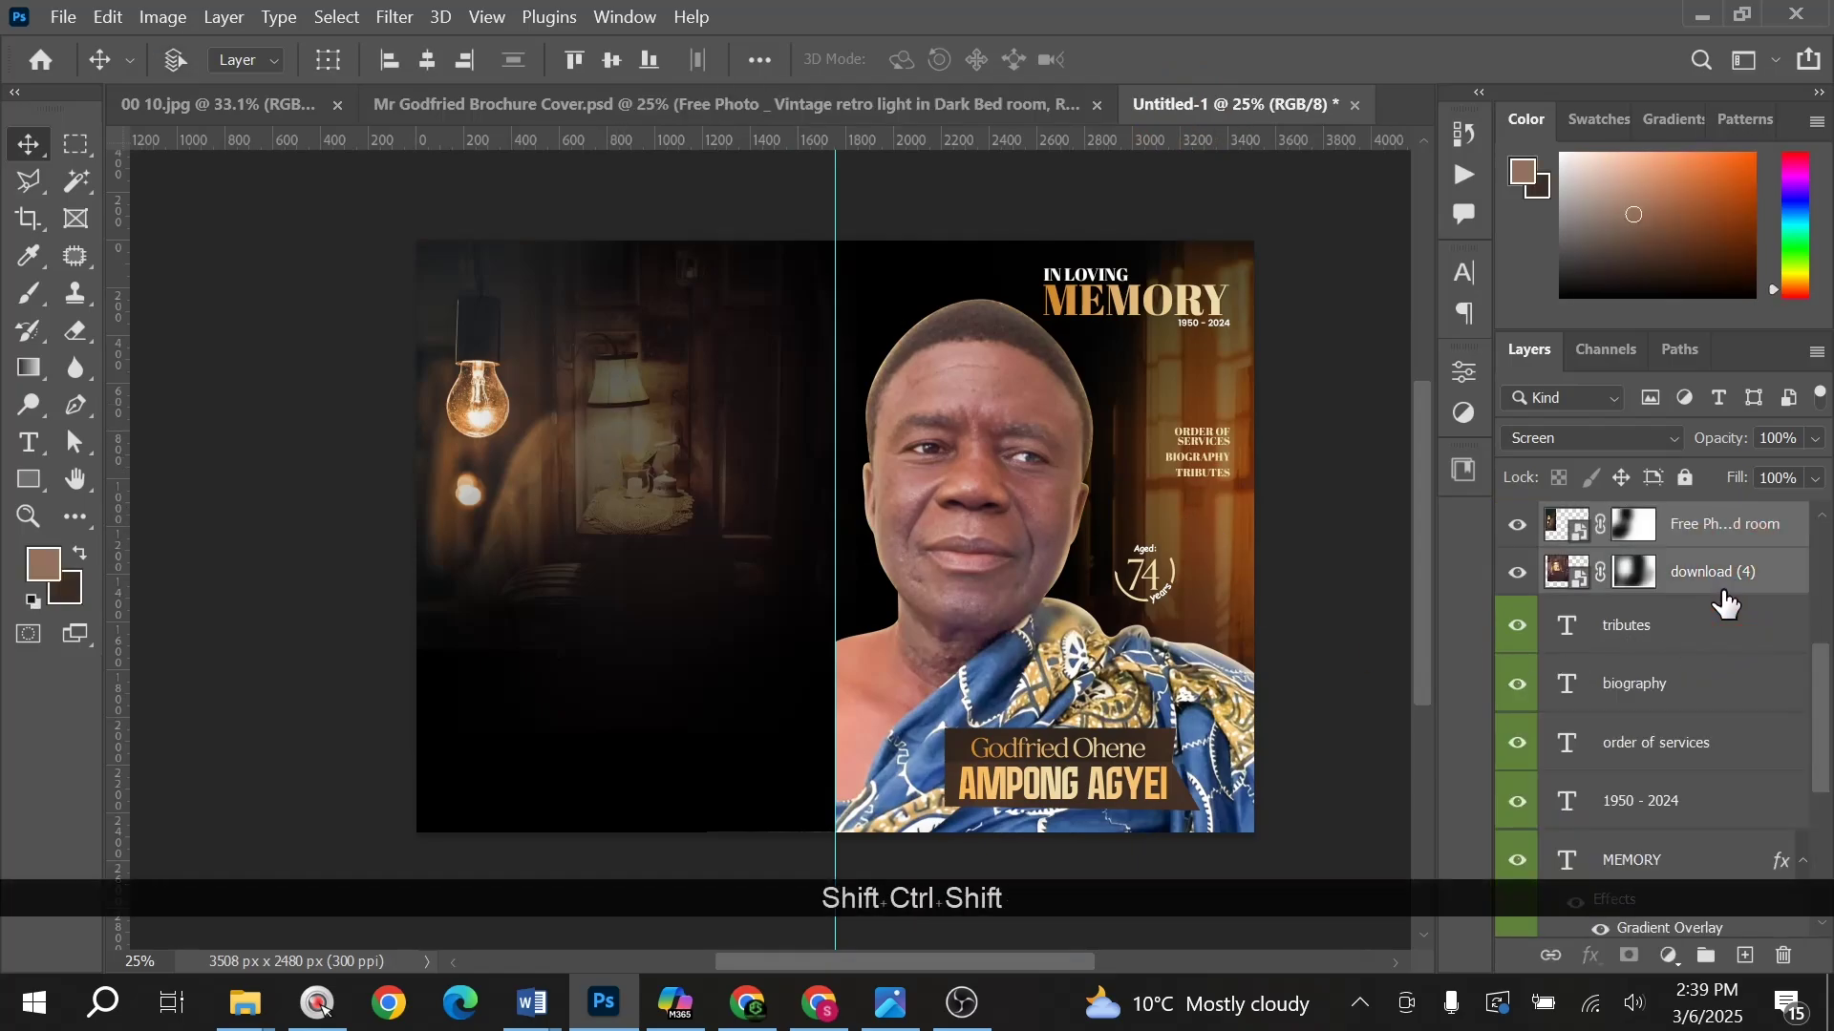
key("ctrl+shift+bracketleft")
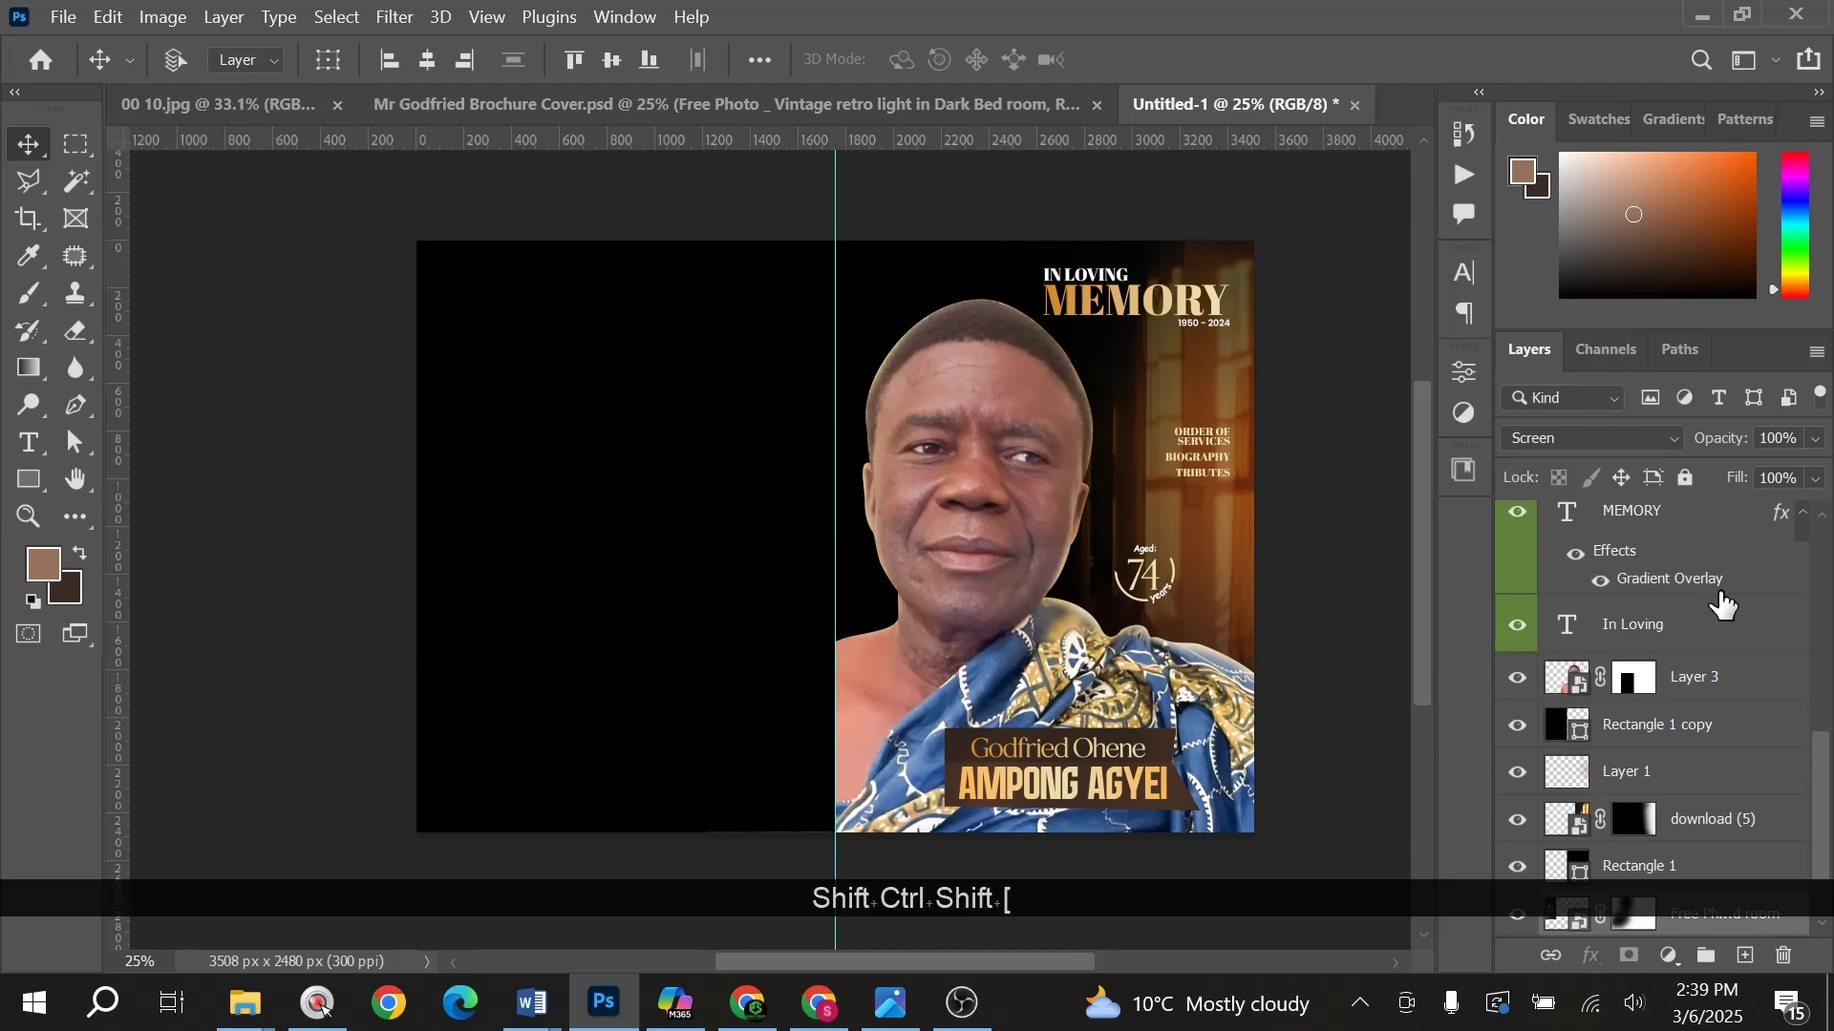
key("ctrl+bracketright")
key("ctrl+bracketright")
key("ctrl+bracketright")
key("ctrl+bracketright")
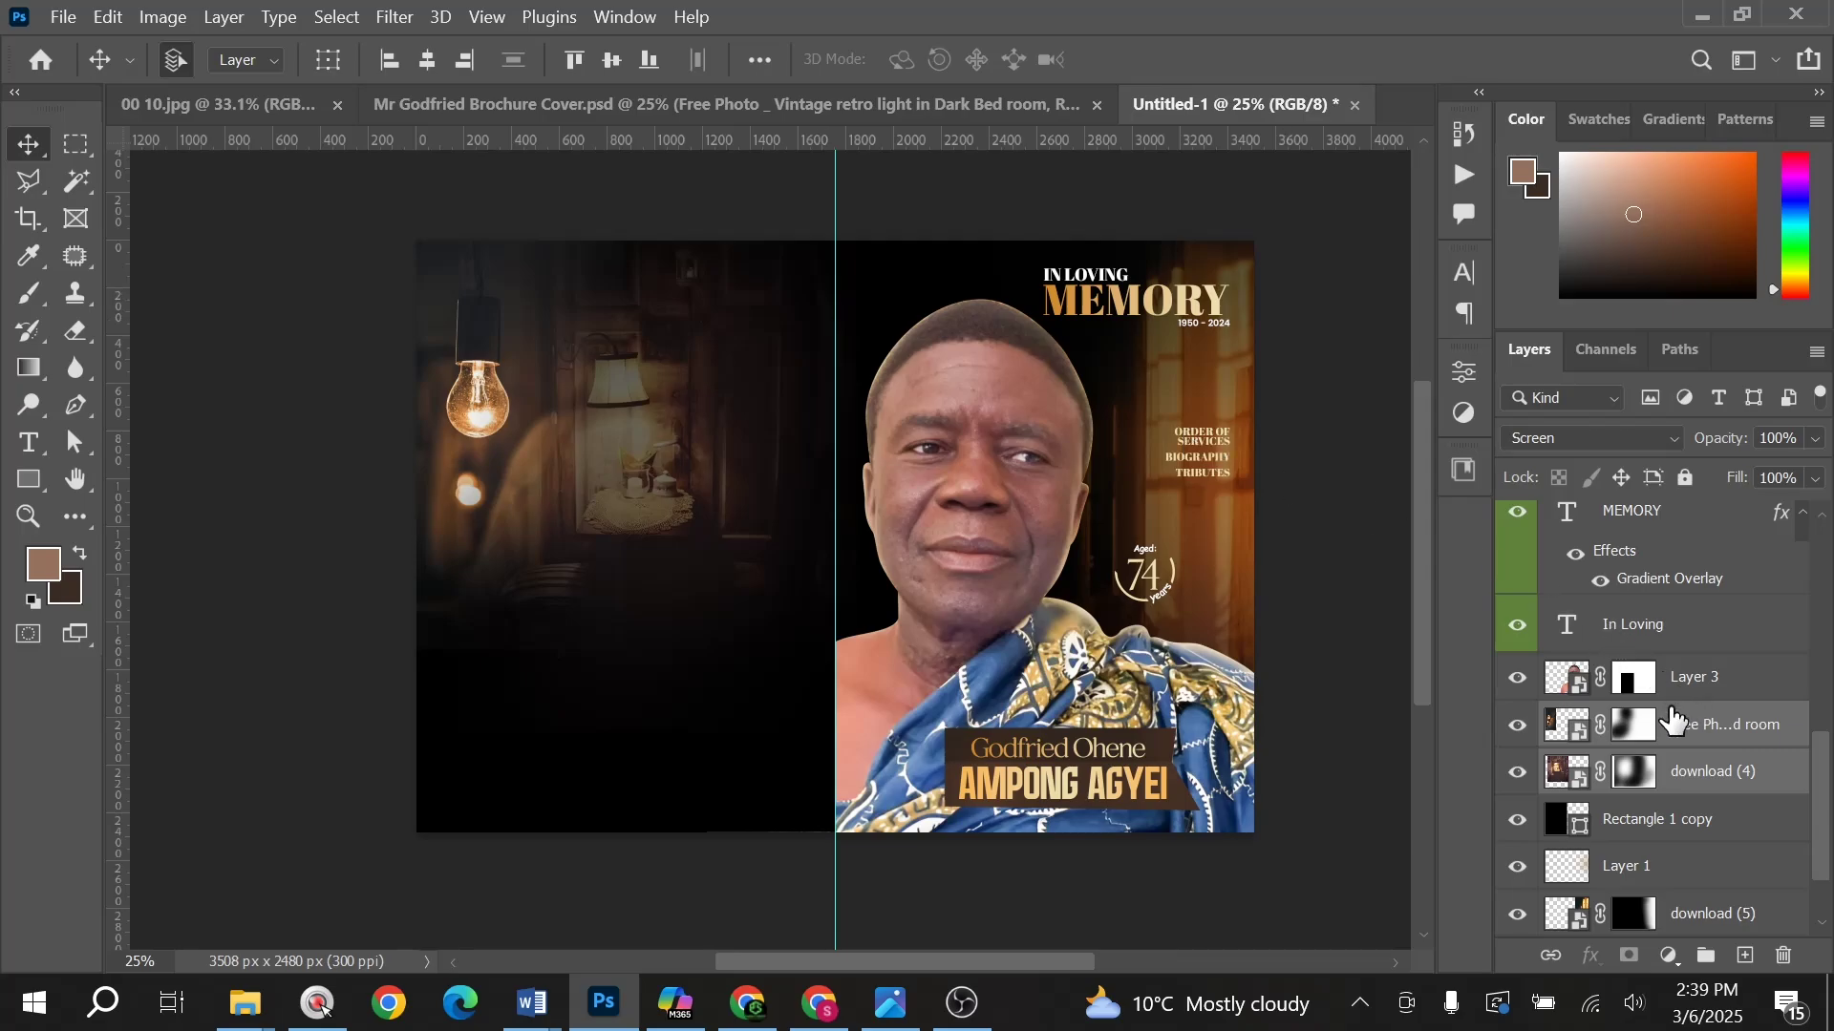
Step: Add a Color Lookup adjustment layer above the bulb photo and compare the back cover's tone with the reference brochure cover PSD
left_click(1669, 956)
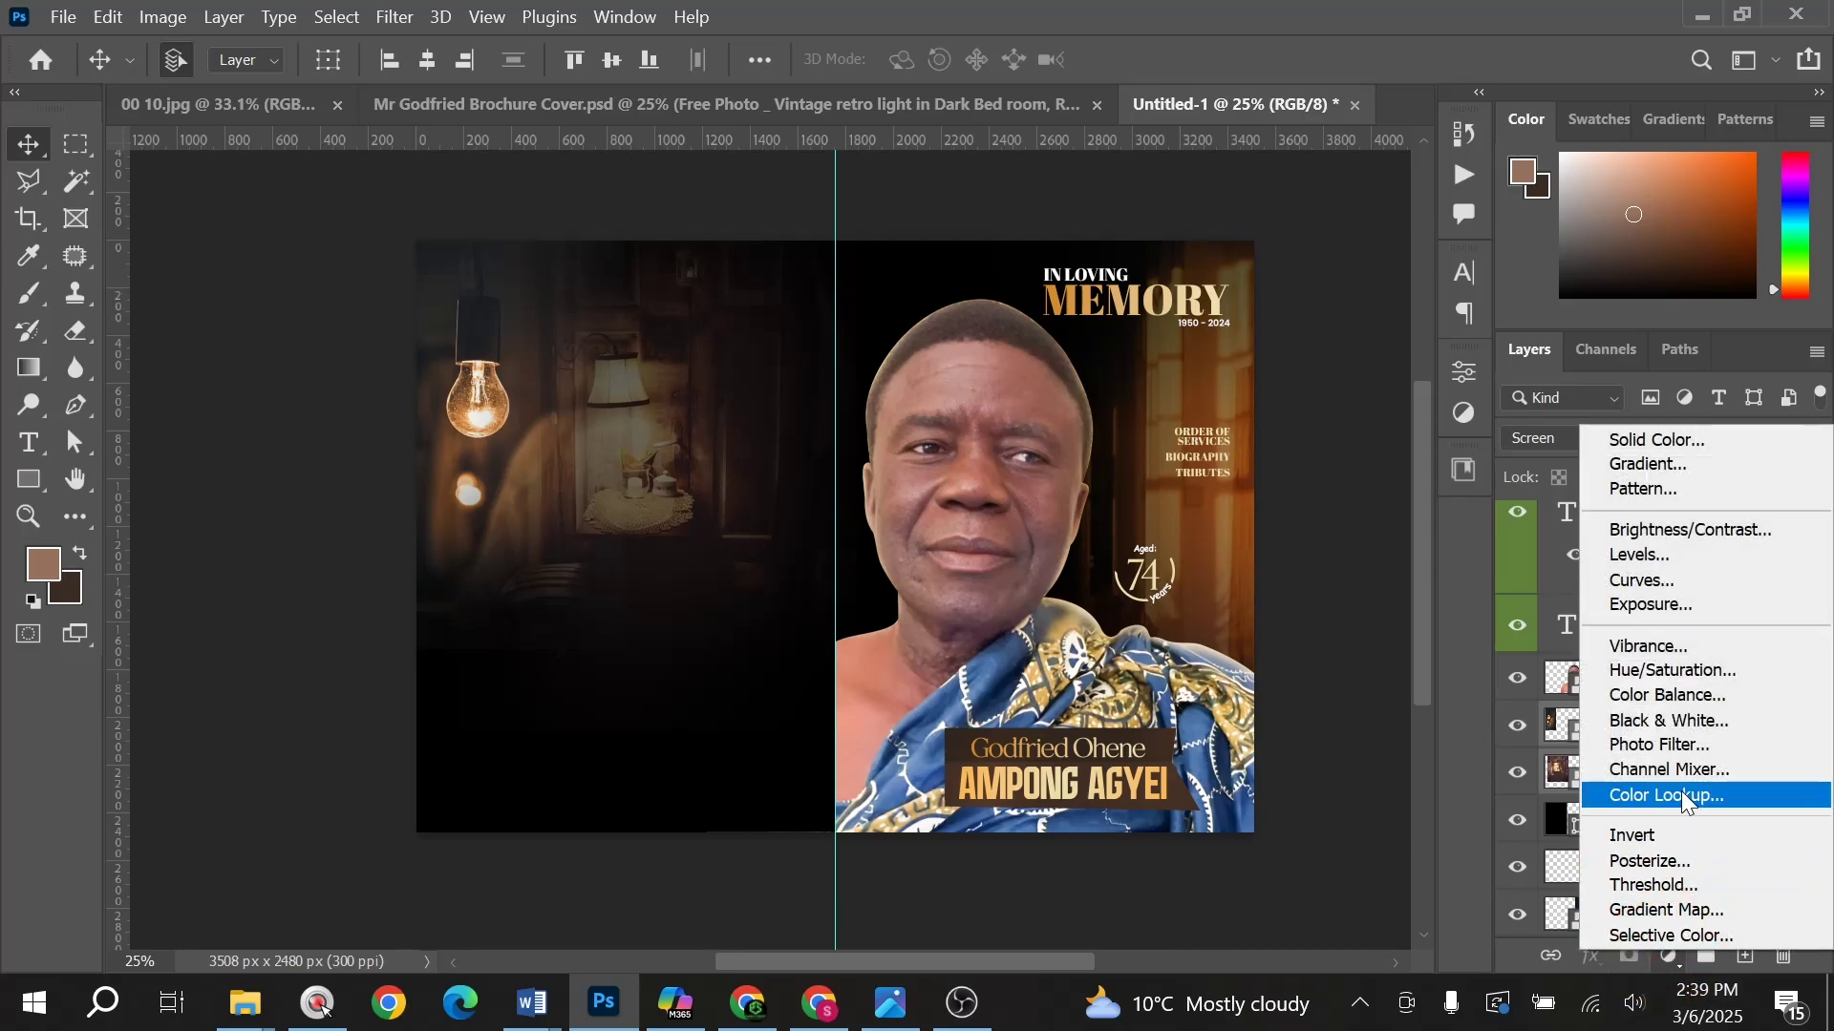
left_click(1675, 795)
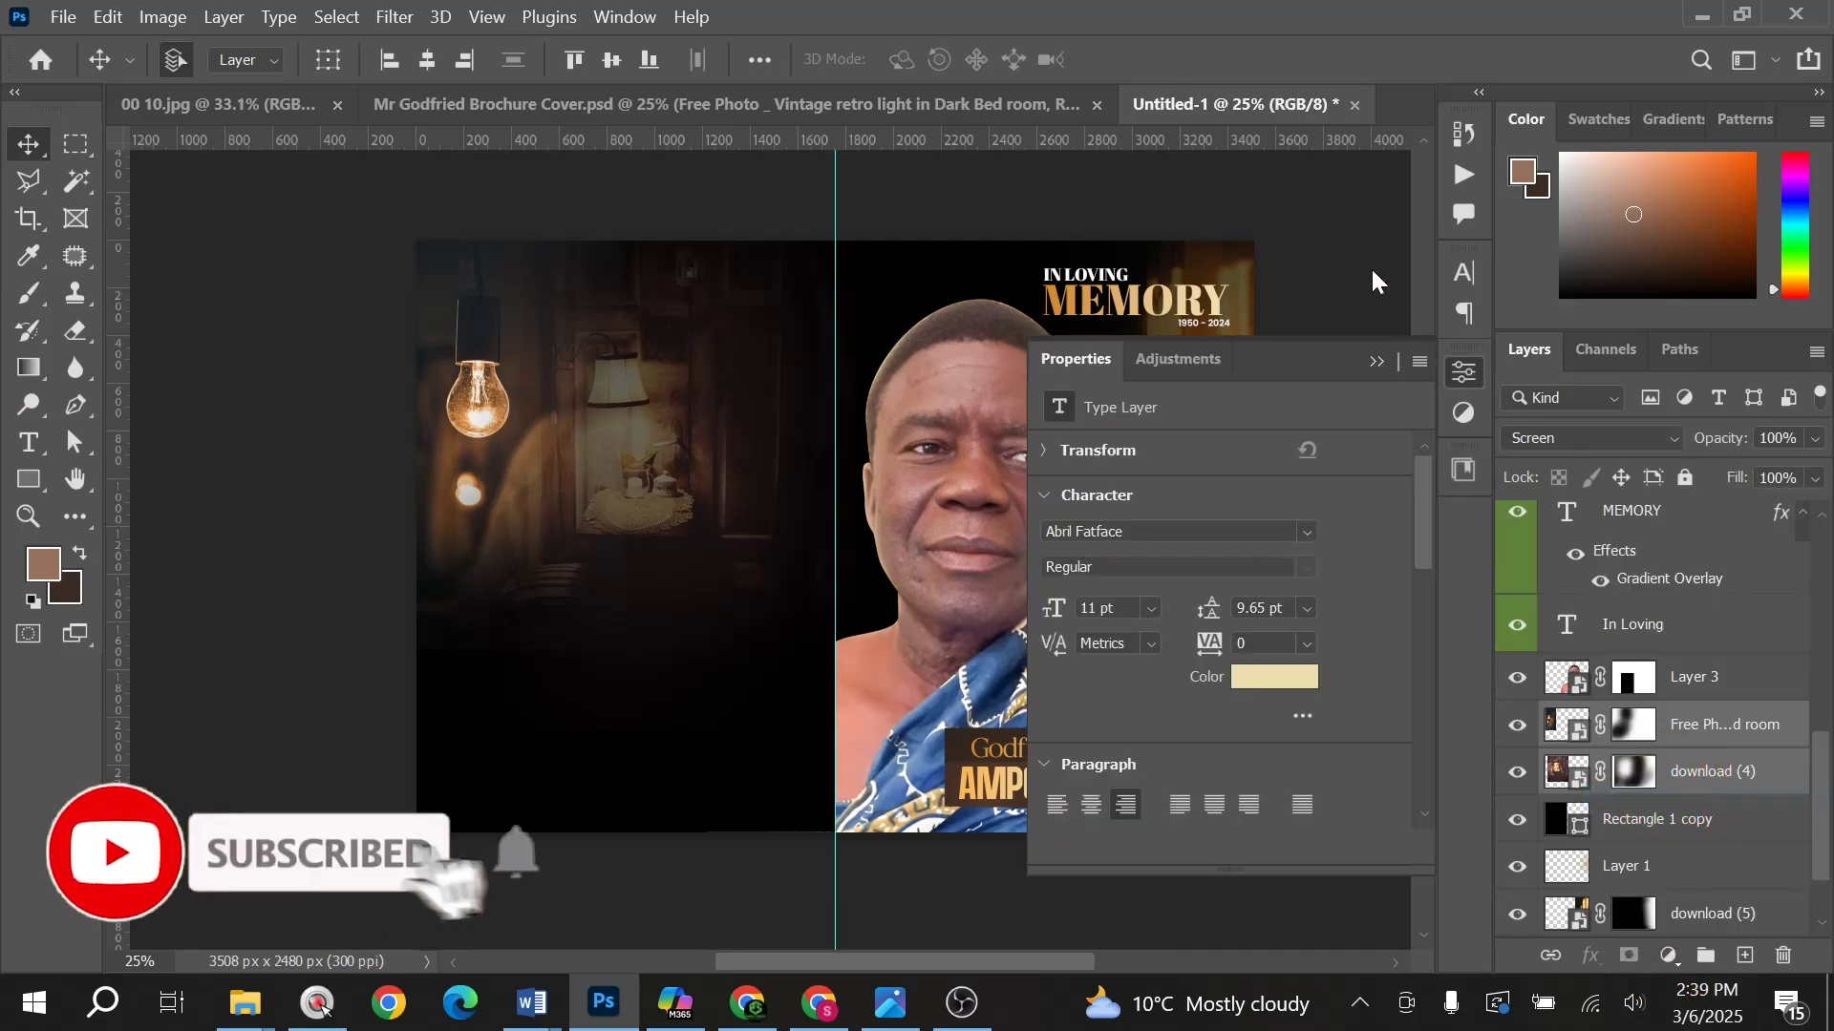
left_click(779, 107)
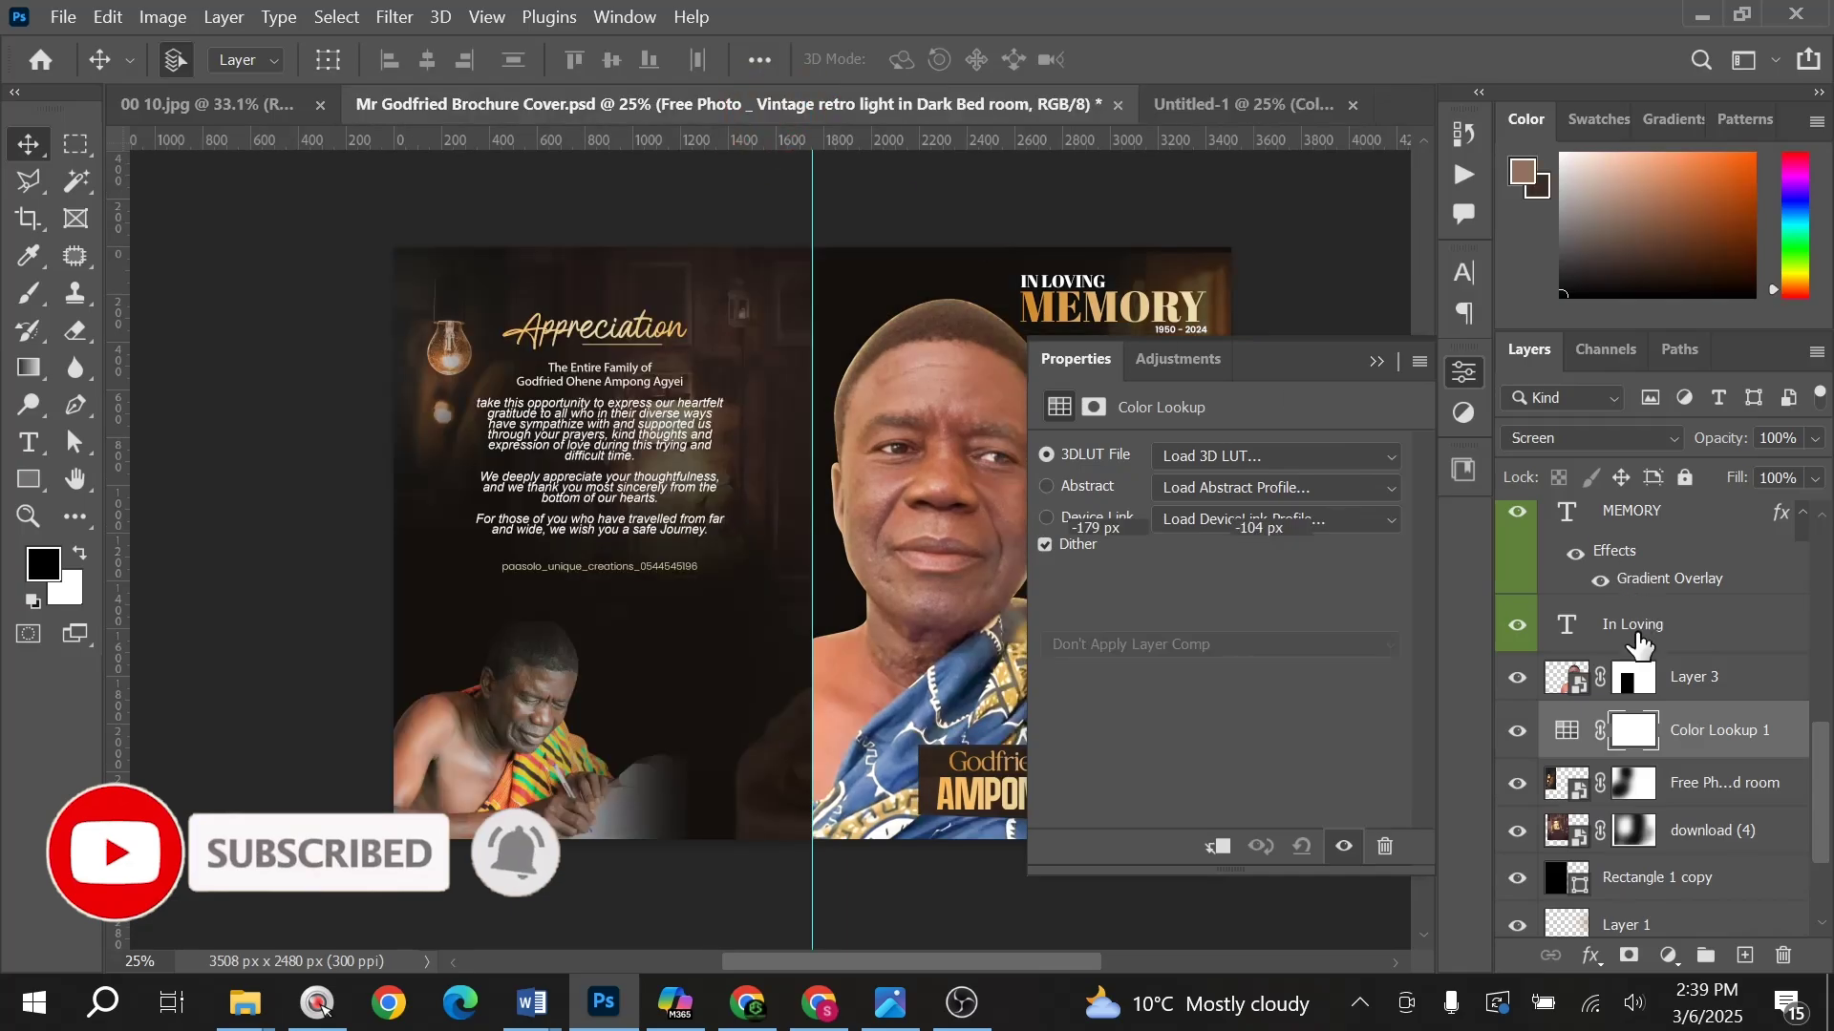
key("ctrl+Tab")
Step: Try several 3D LUTs on the Color Lookup layer, starting from DropBlues.3DL and settling on filmstock_50.3dl
left_click(1257, 455)
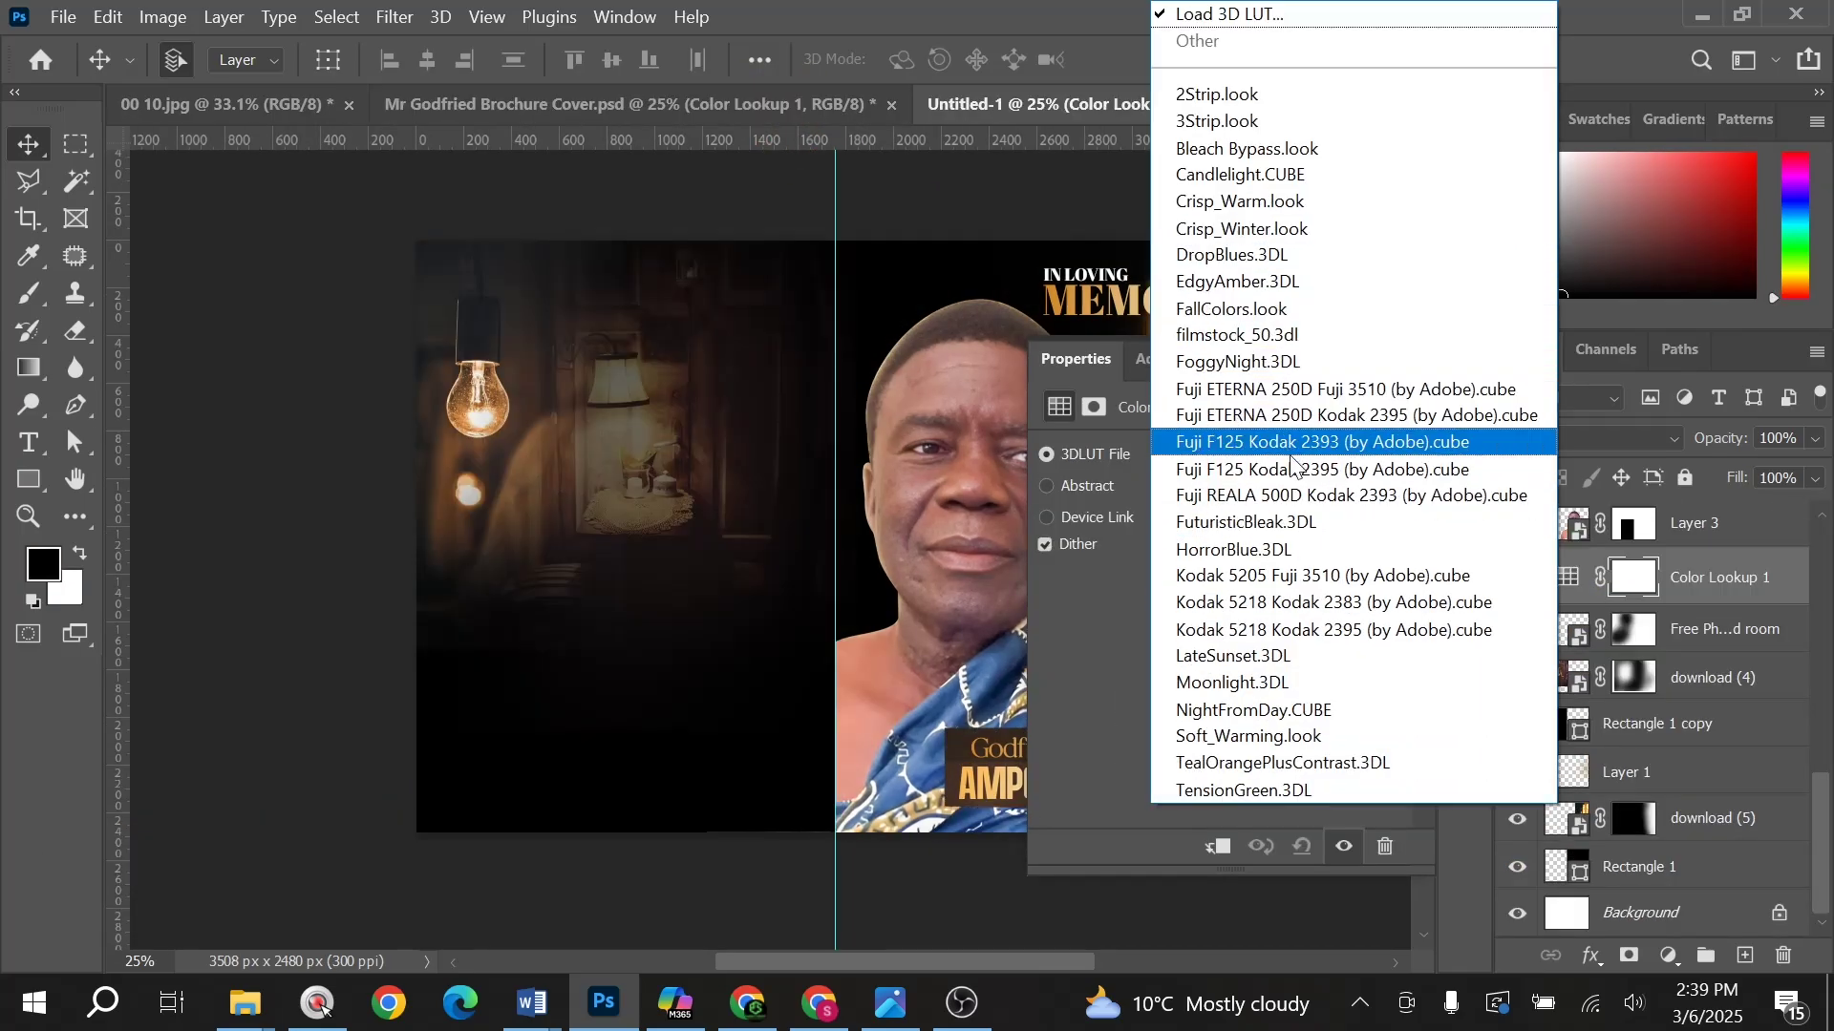
left_click(1278, 256)
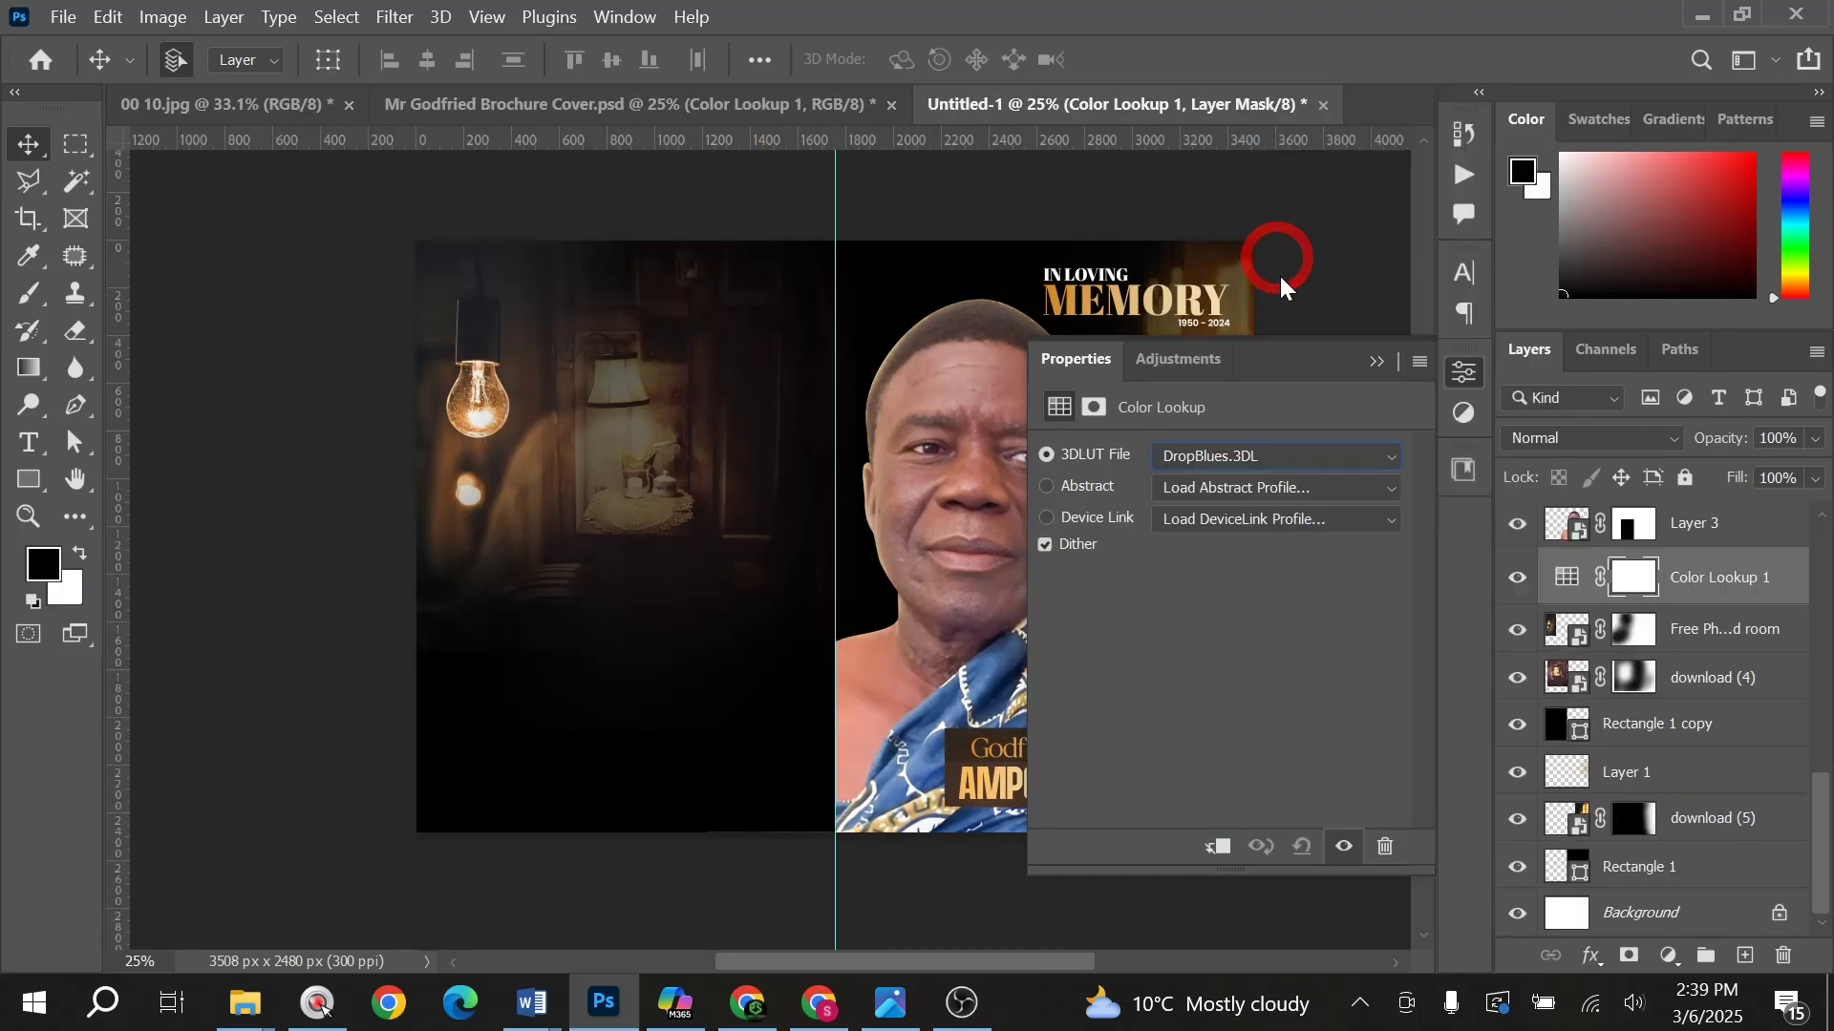
key("Down")
key("Down")
key("Down")
key("Down")
key("Down")
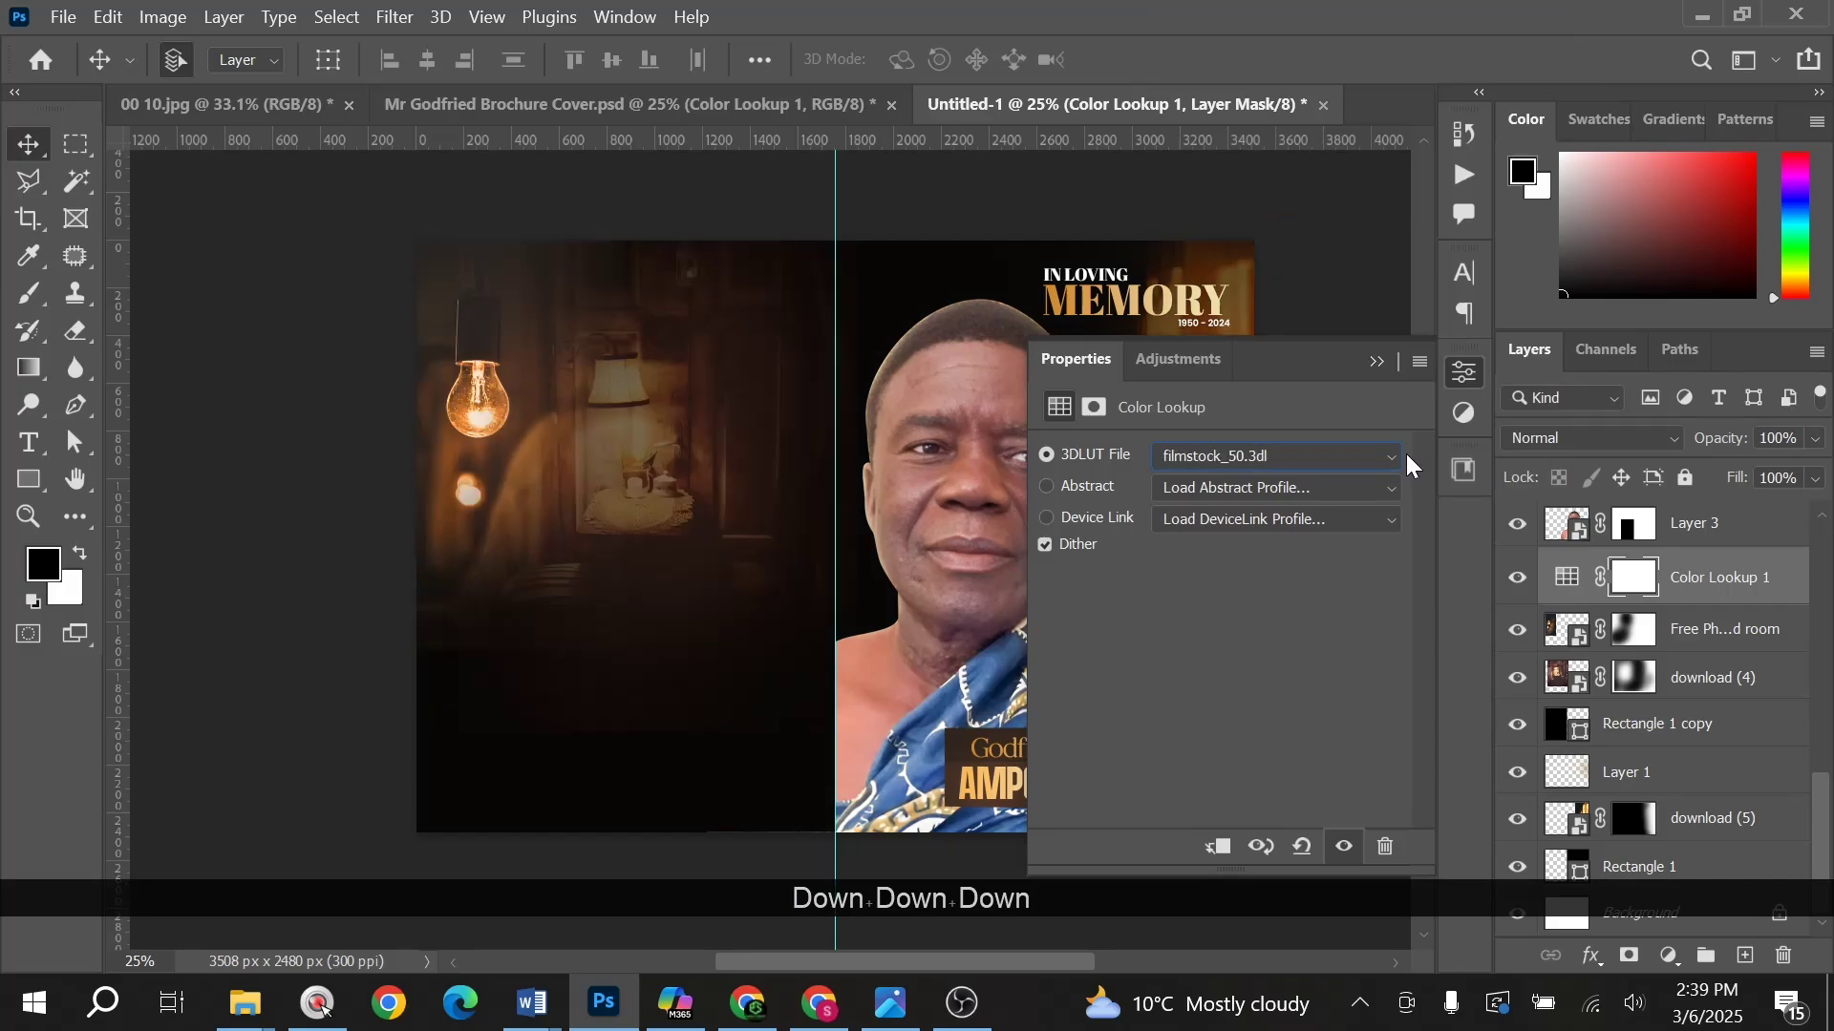
key("Up")
key("Up")
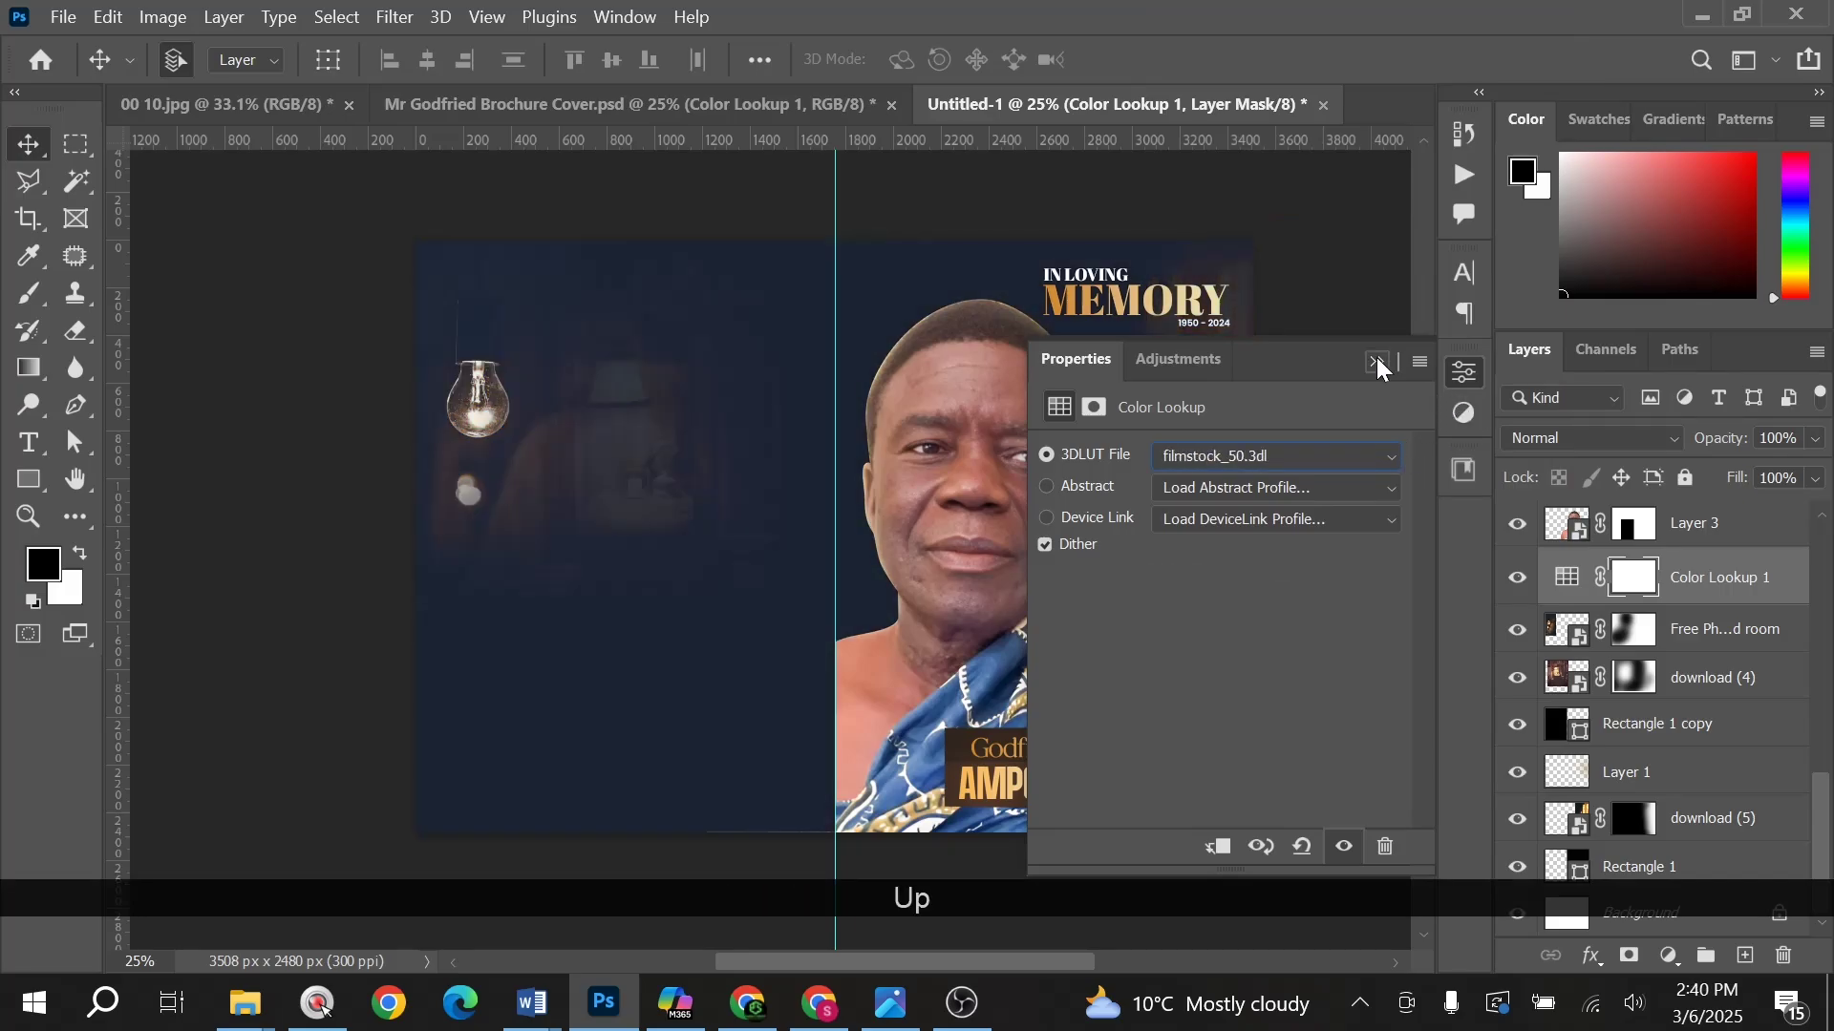
left_click(1378, 361)
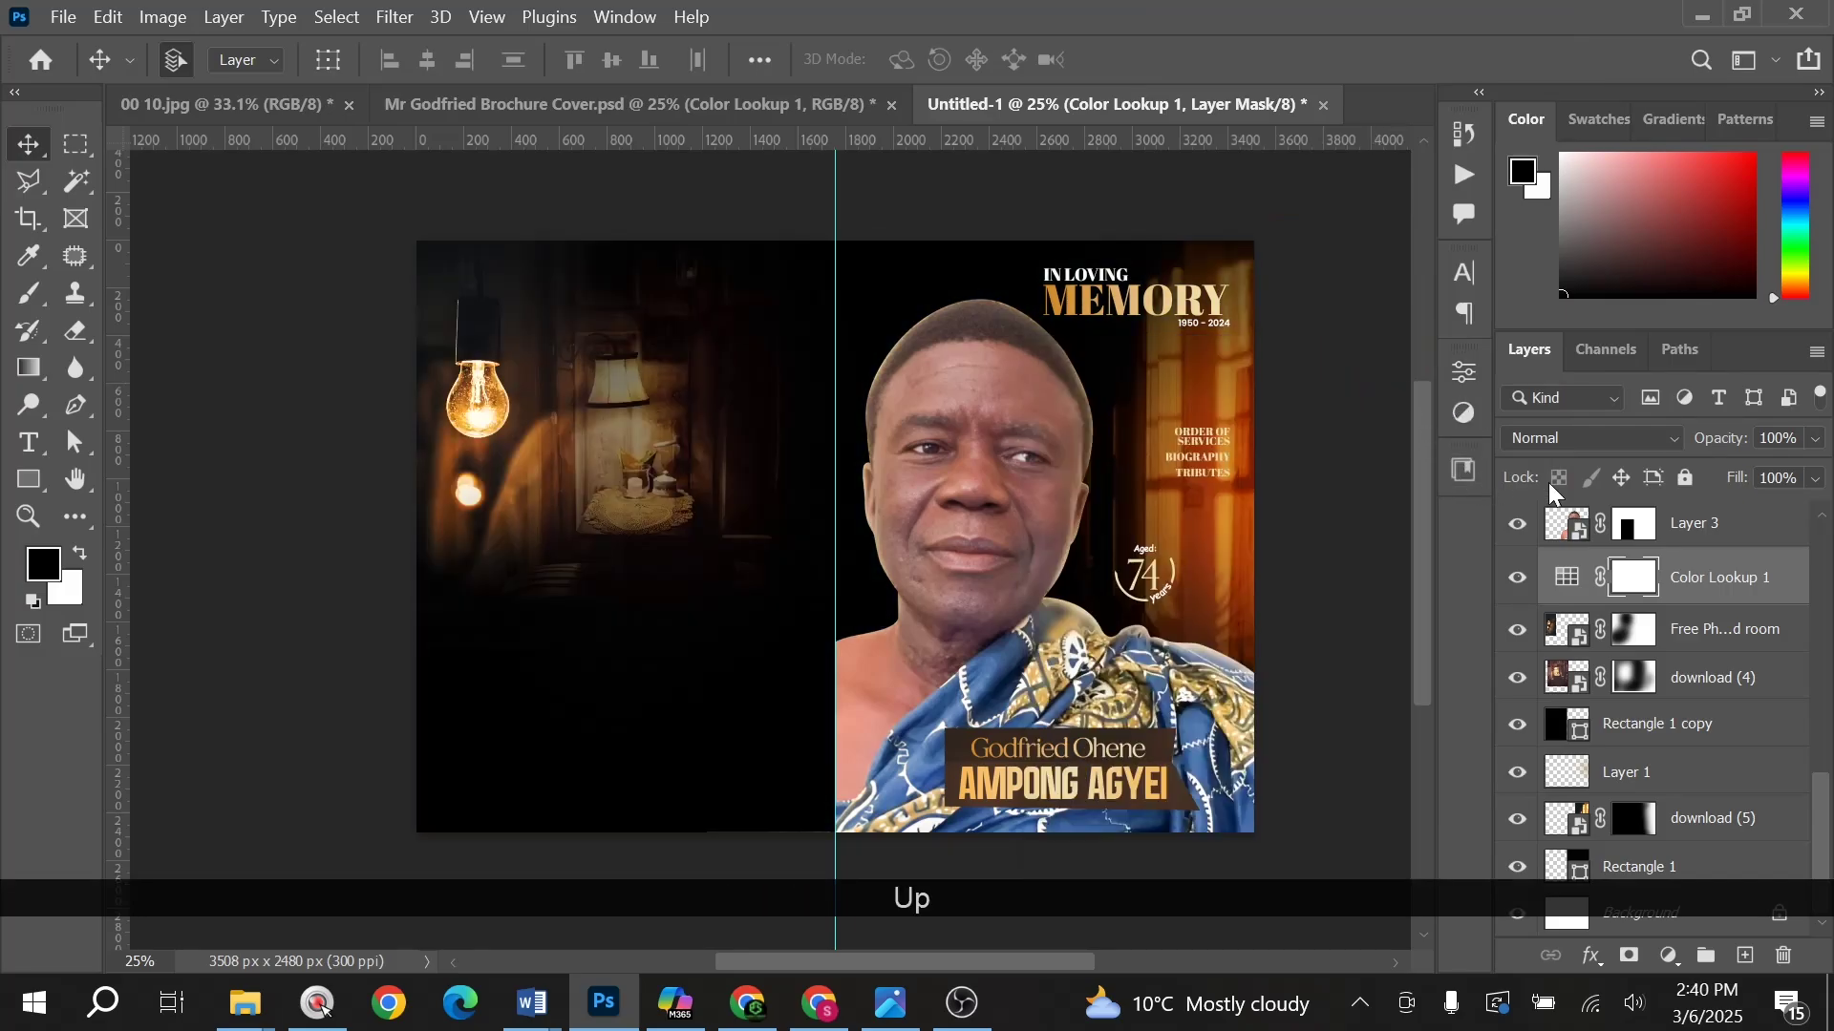
Step: Set the Color Lookup layer's 3D LUT to Fuji F125 Kodak 2395 (by Adobe).cube and its opacity to 62%
double_click(1568, 577)
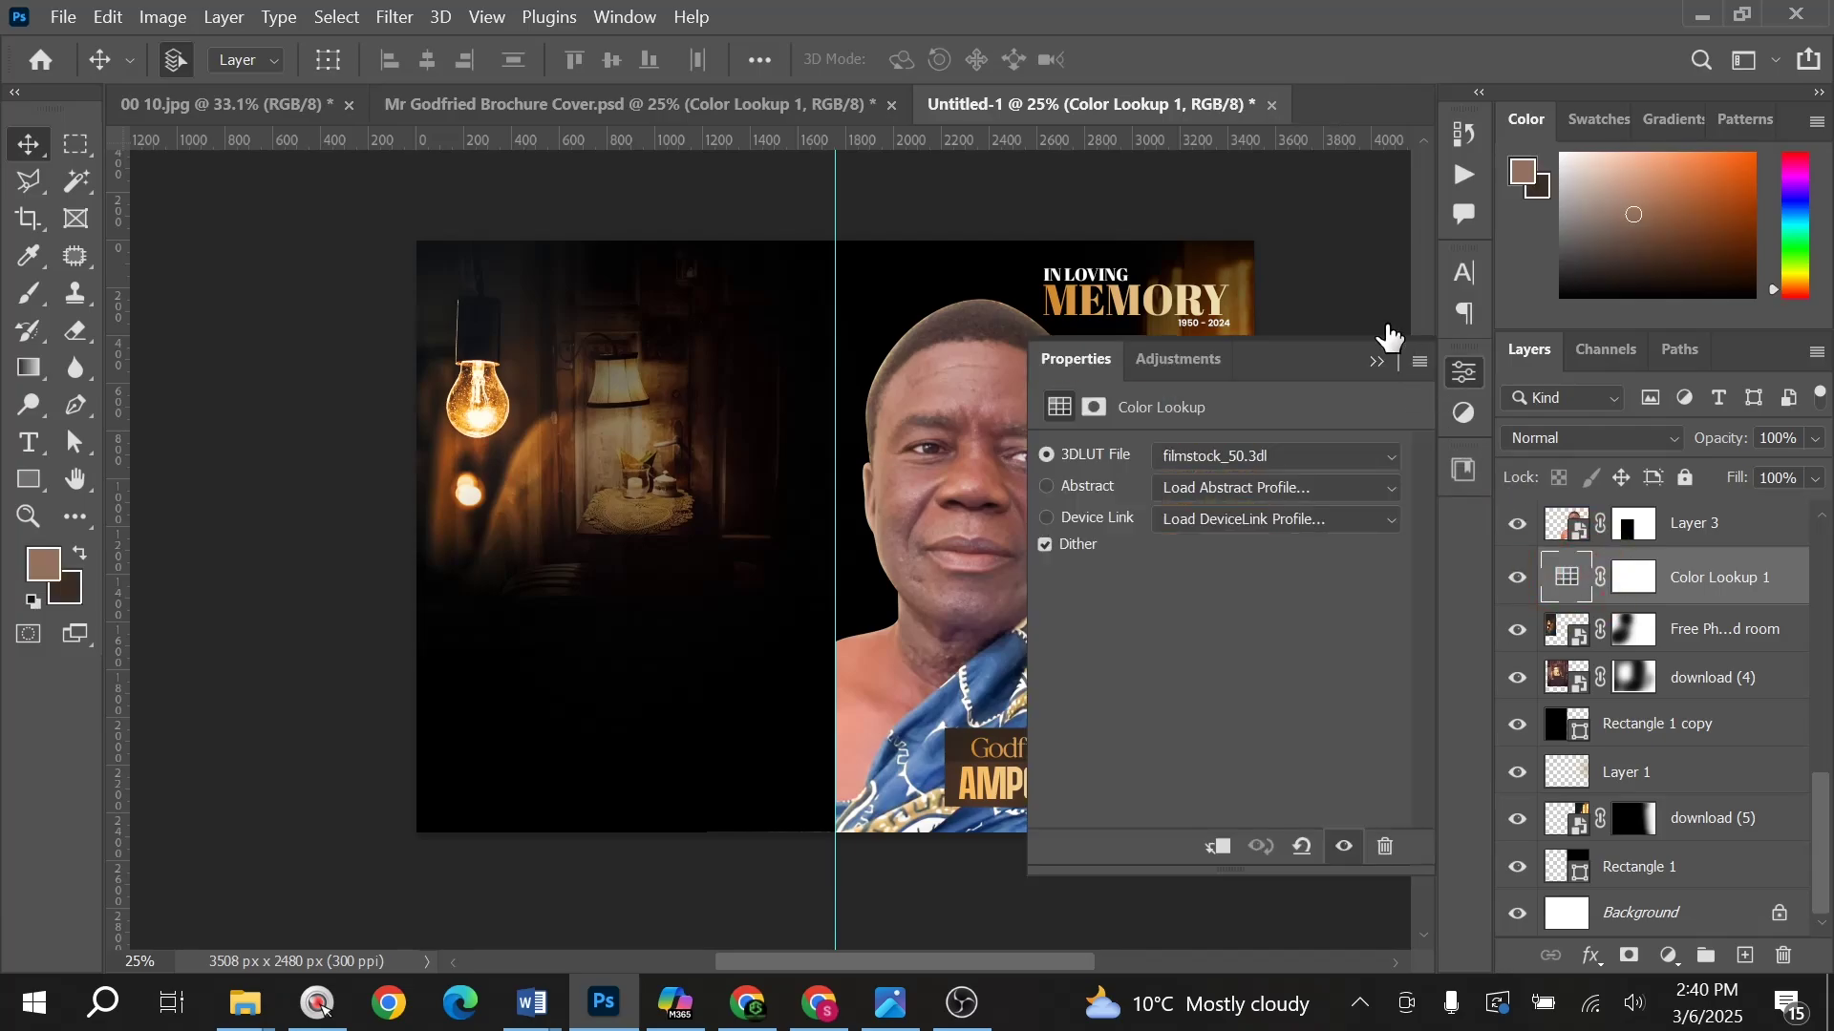
left_click(1281, 454)
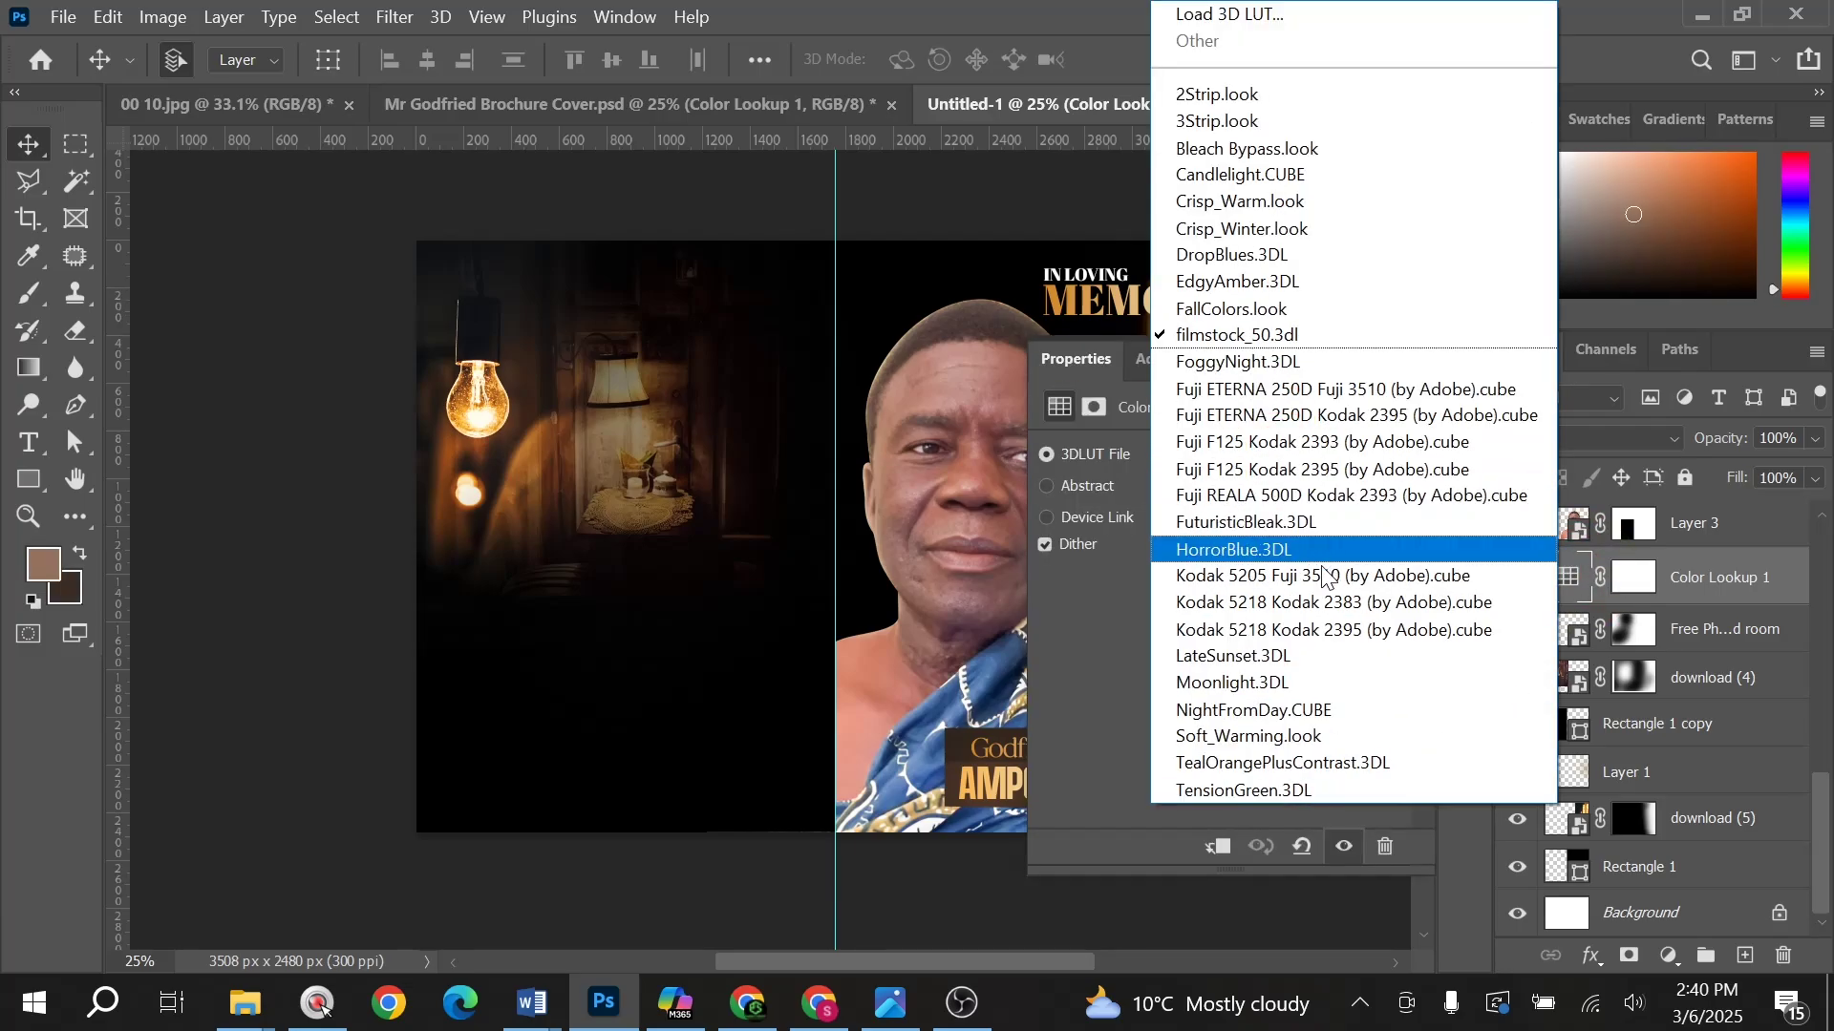
left_click(1394, 470)
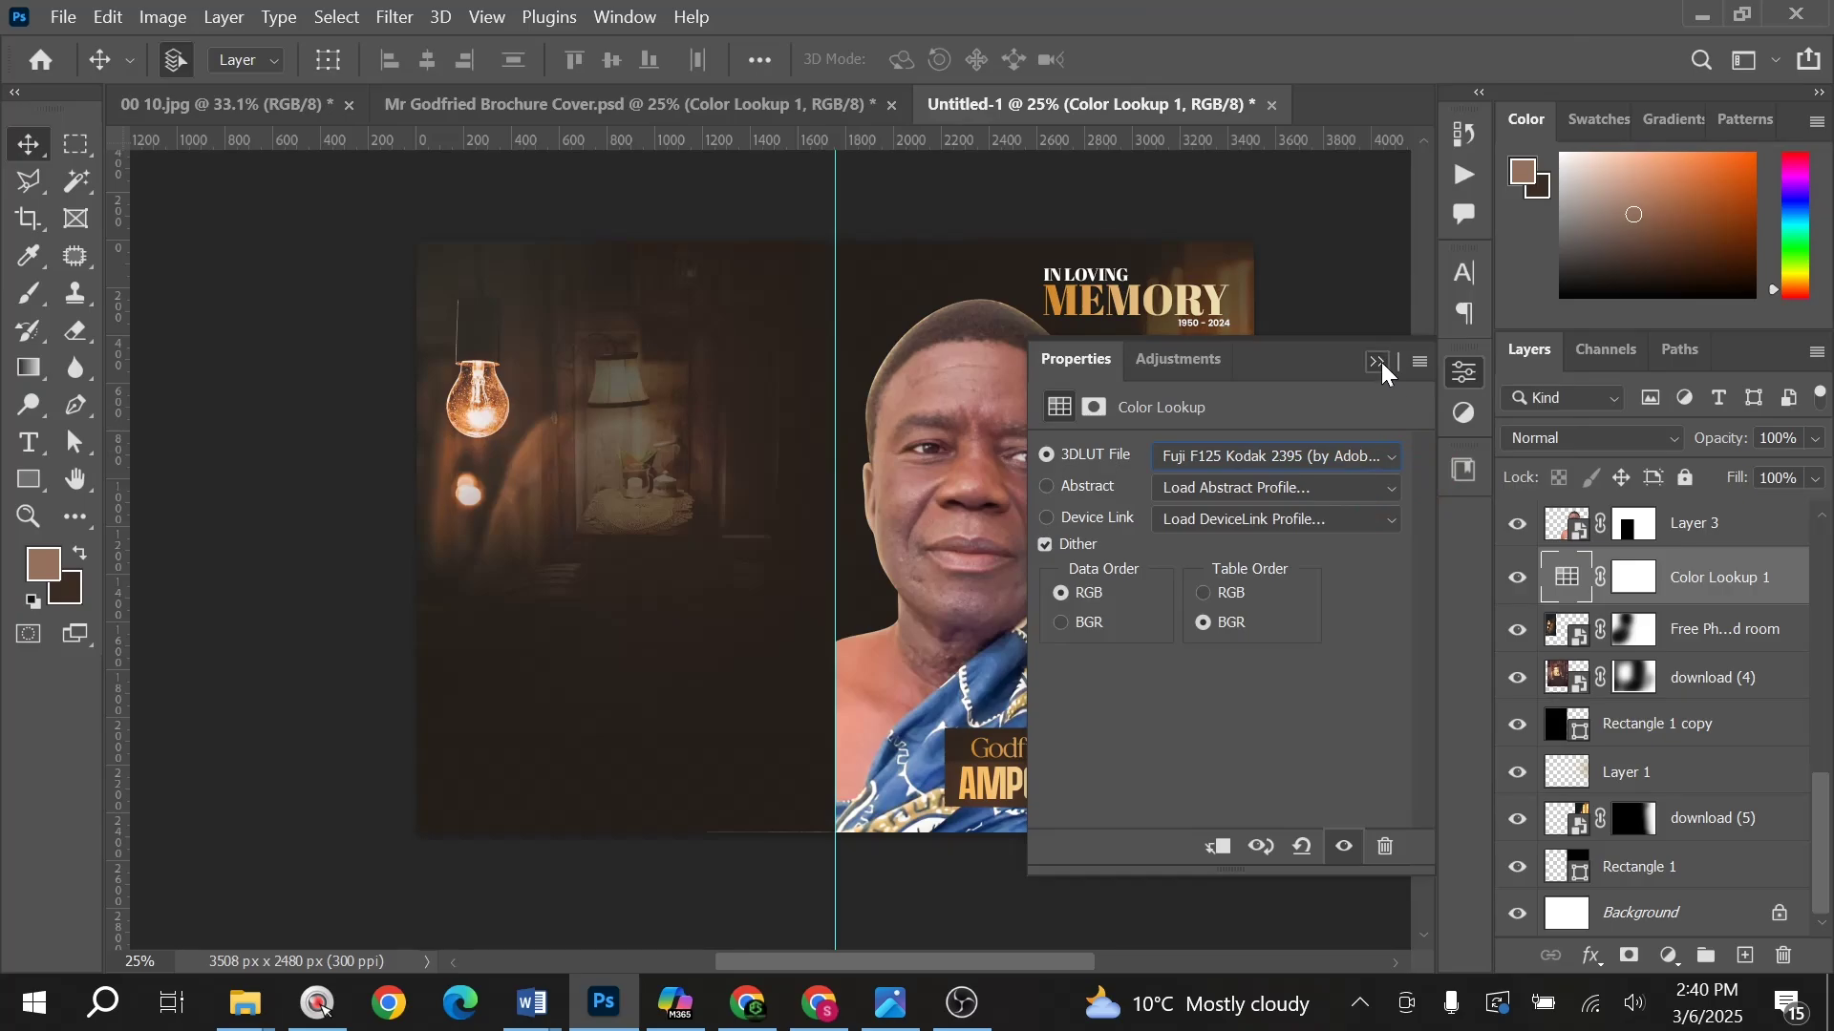
left_click(1378, 363)
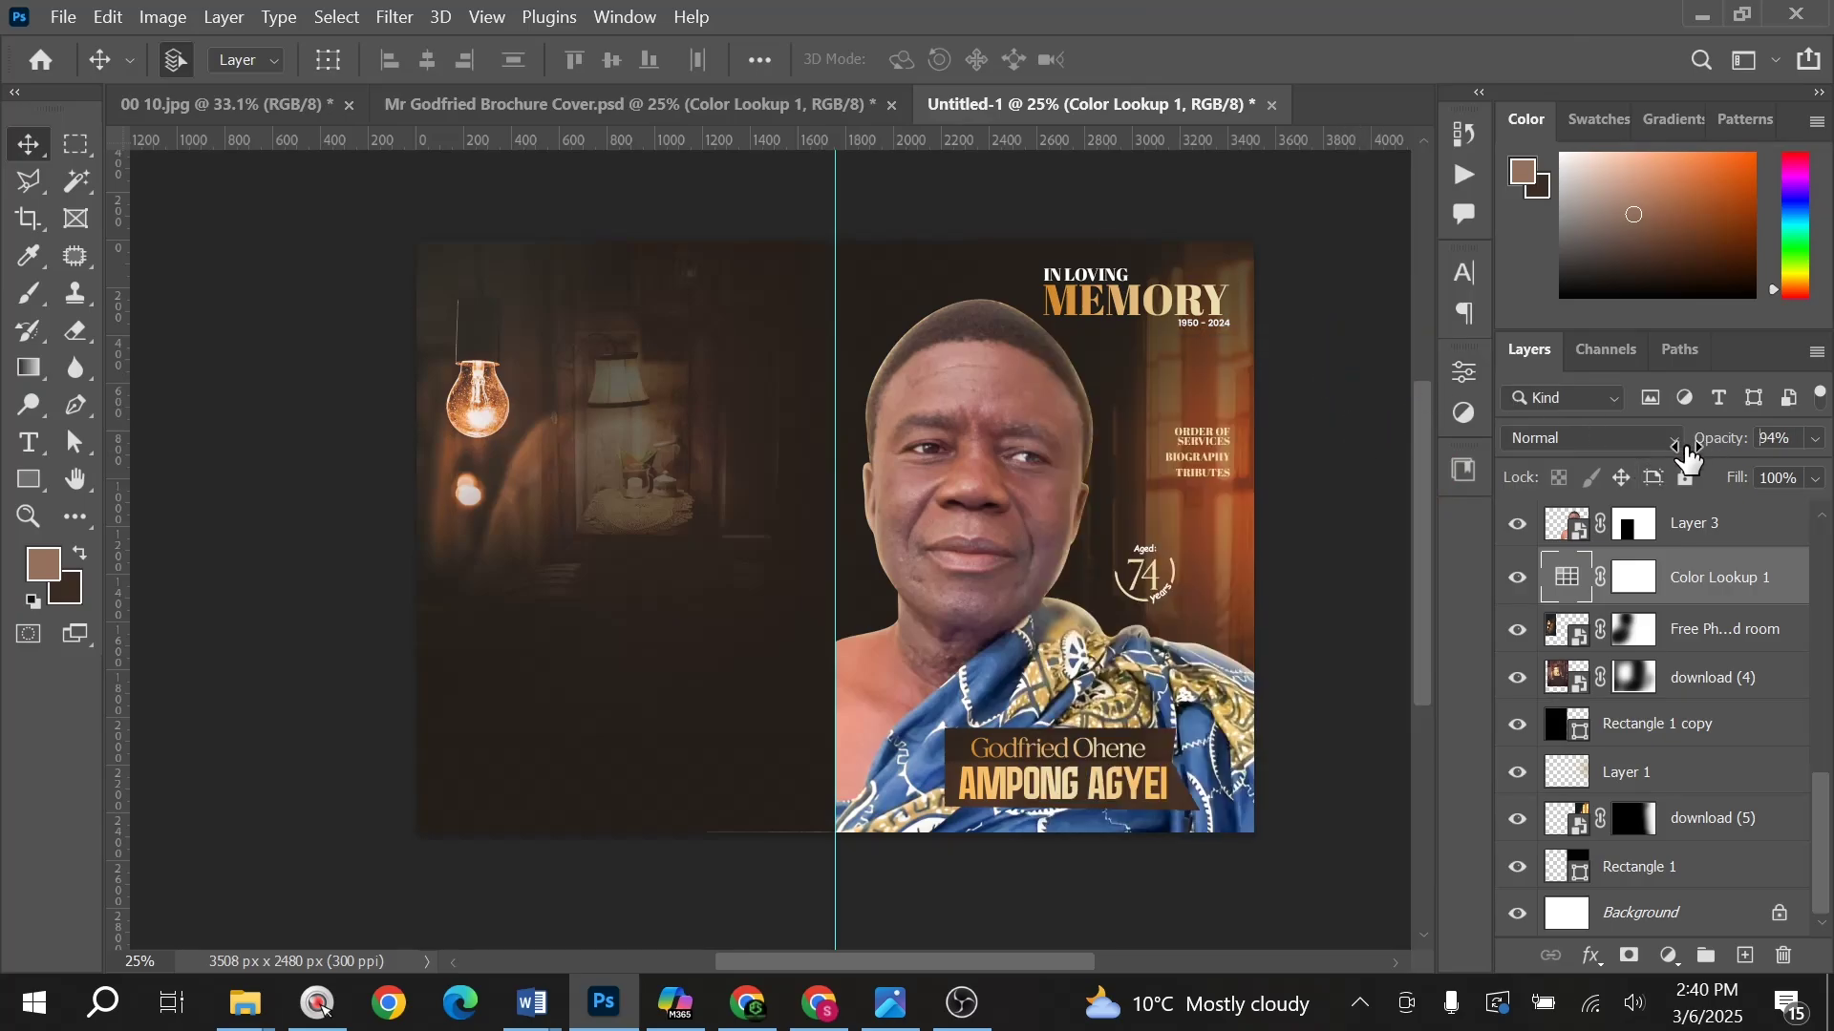
left_click_drag(1688, 458, 1655, 463)
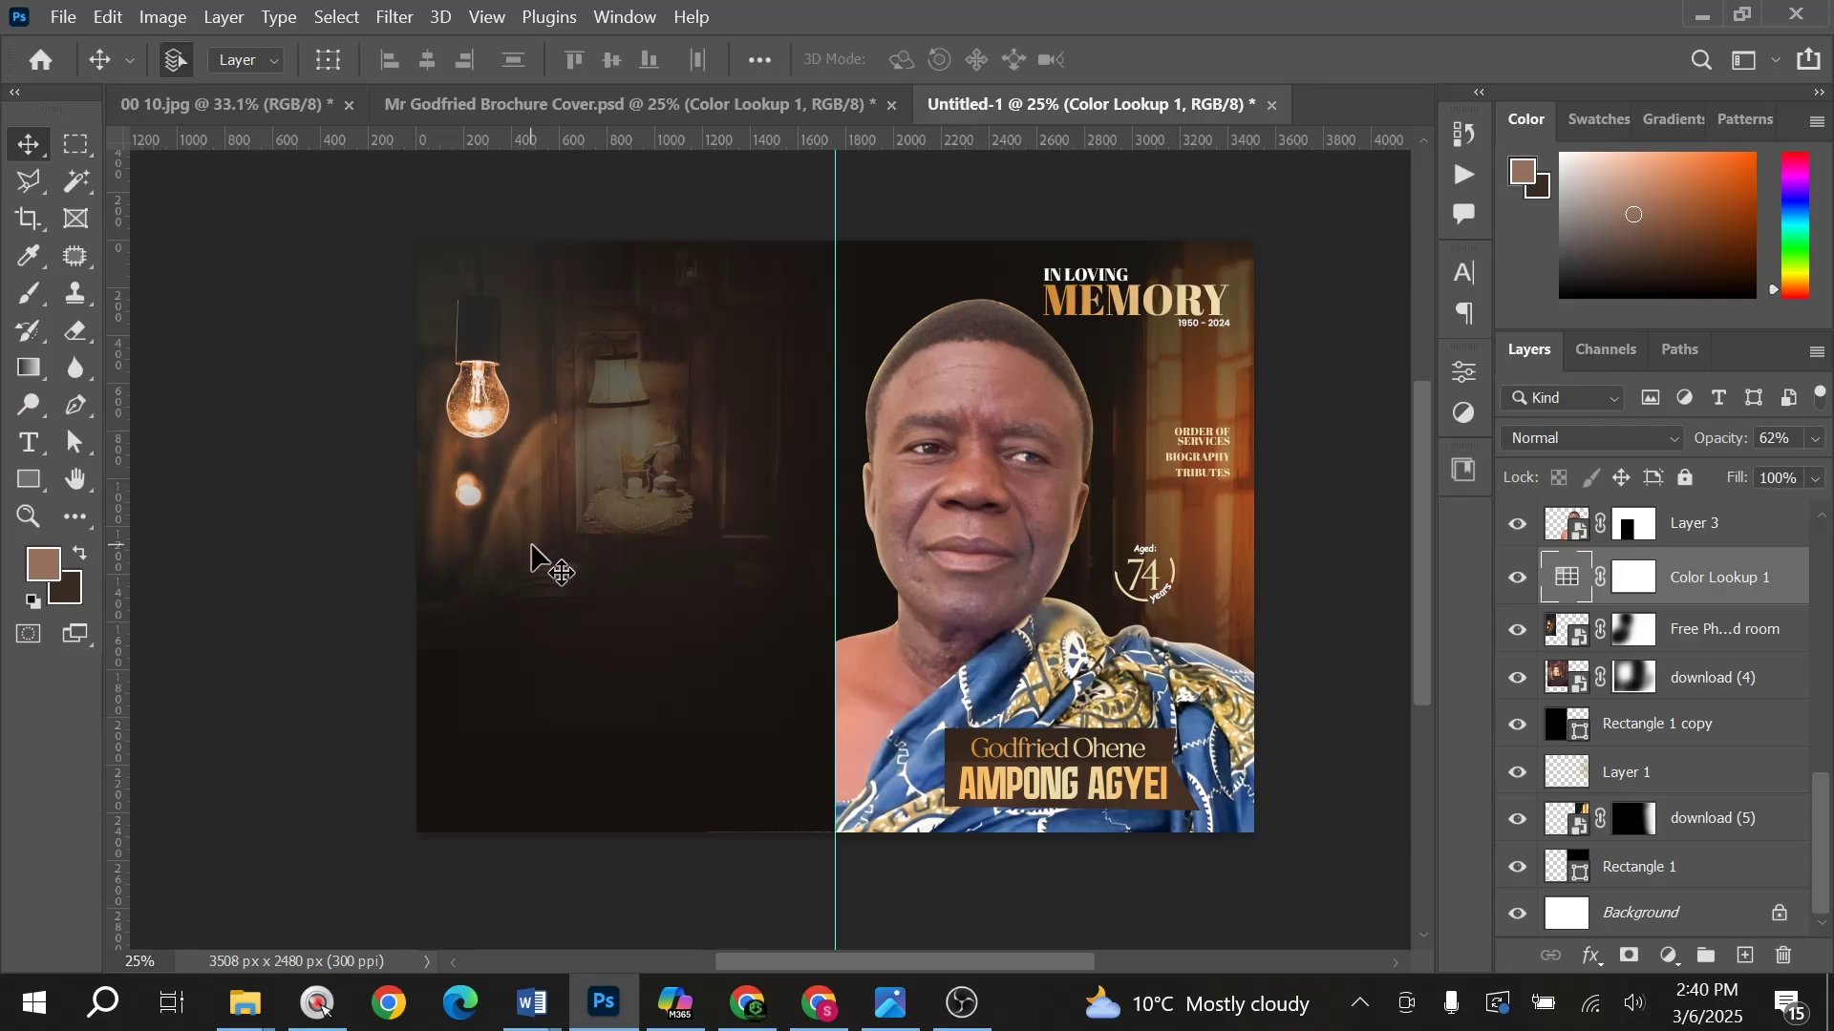
Step: Place the Layer 7 image of the writing man in the back cover's lower-left corner, about three quarters of the page wide
key("alt+Tab")
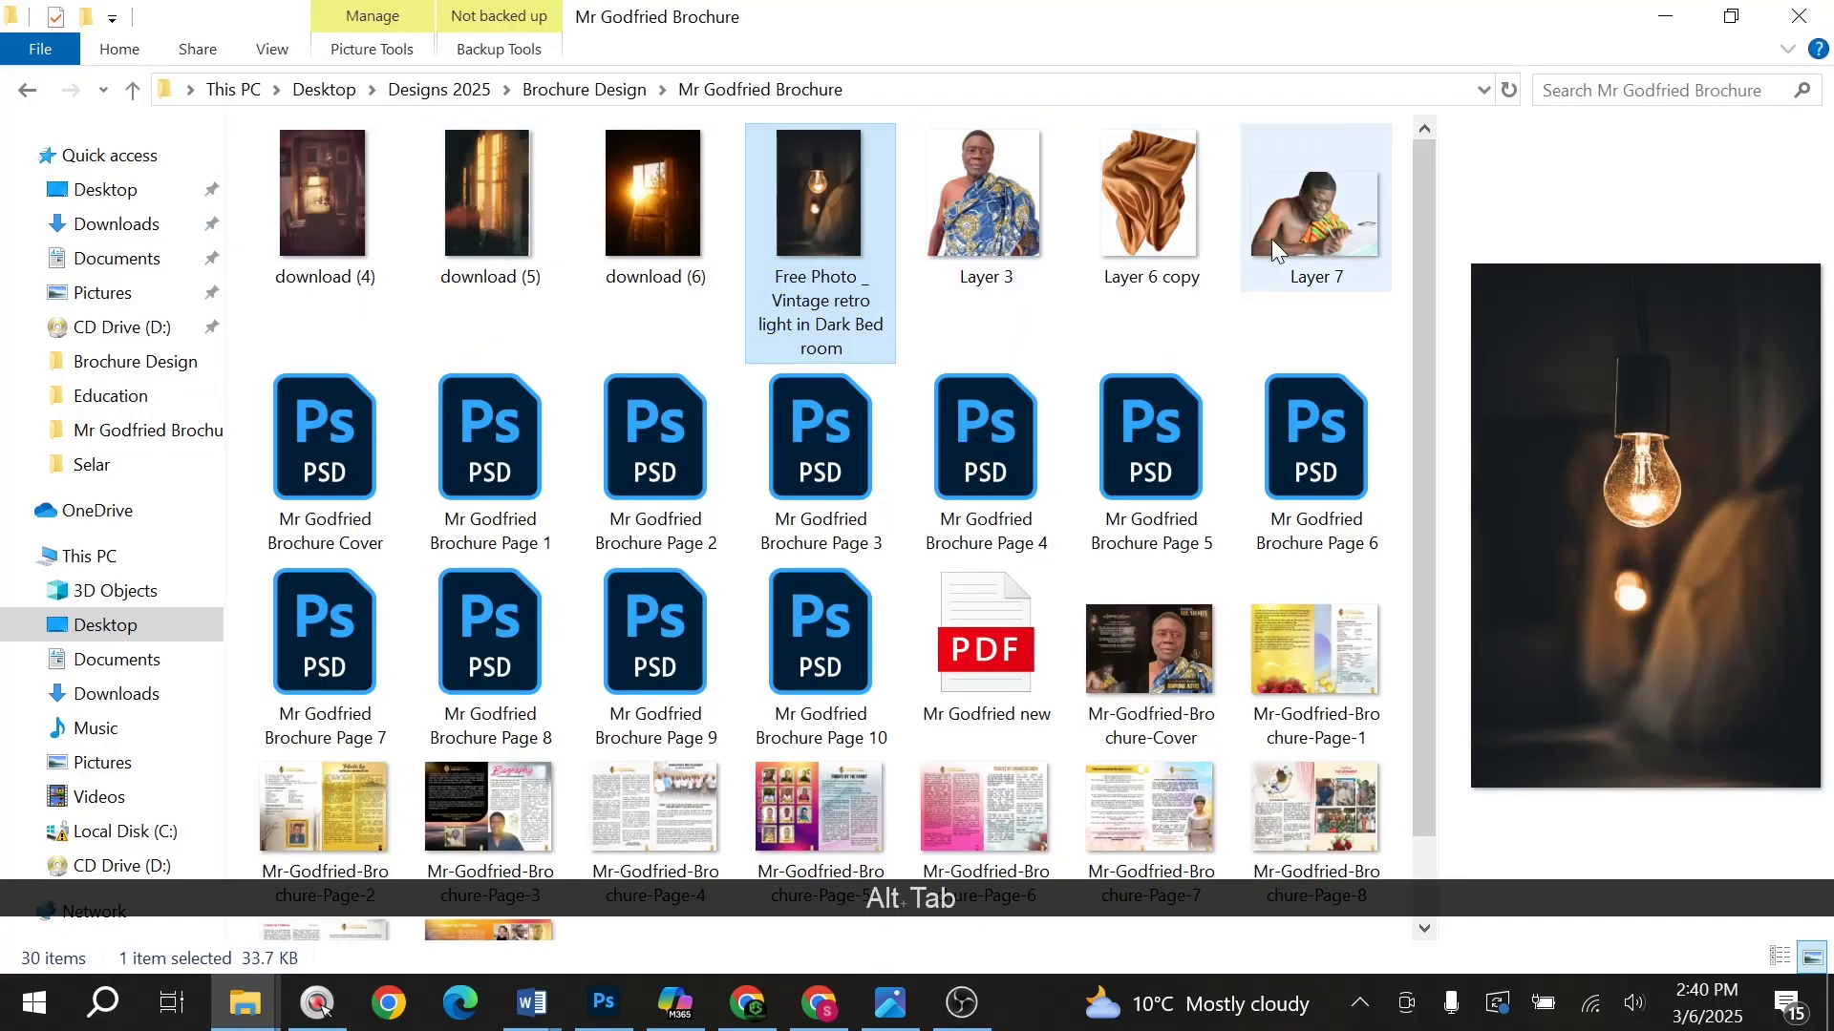
left_click_drag(1275, 251, 491, 736)
key("alt+Tab")
key("Return")
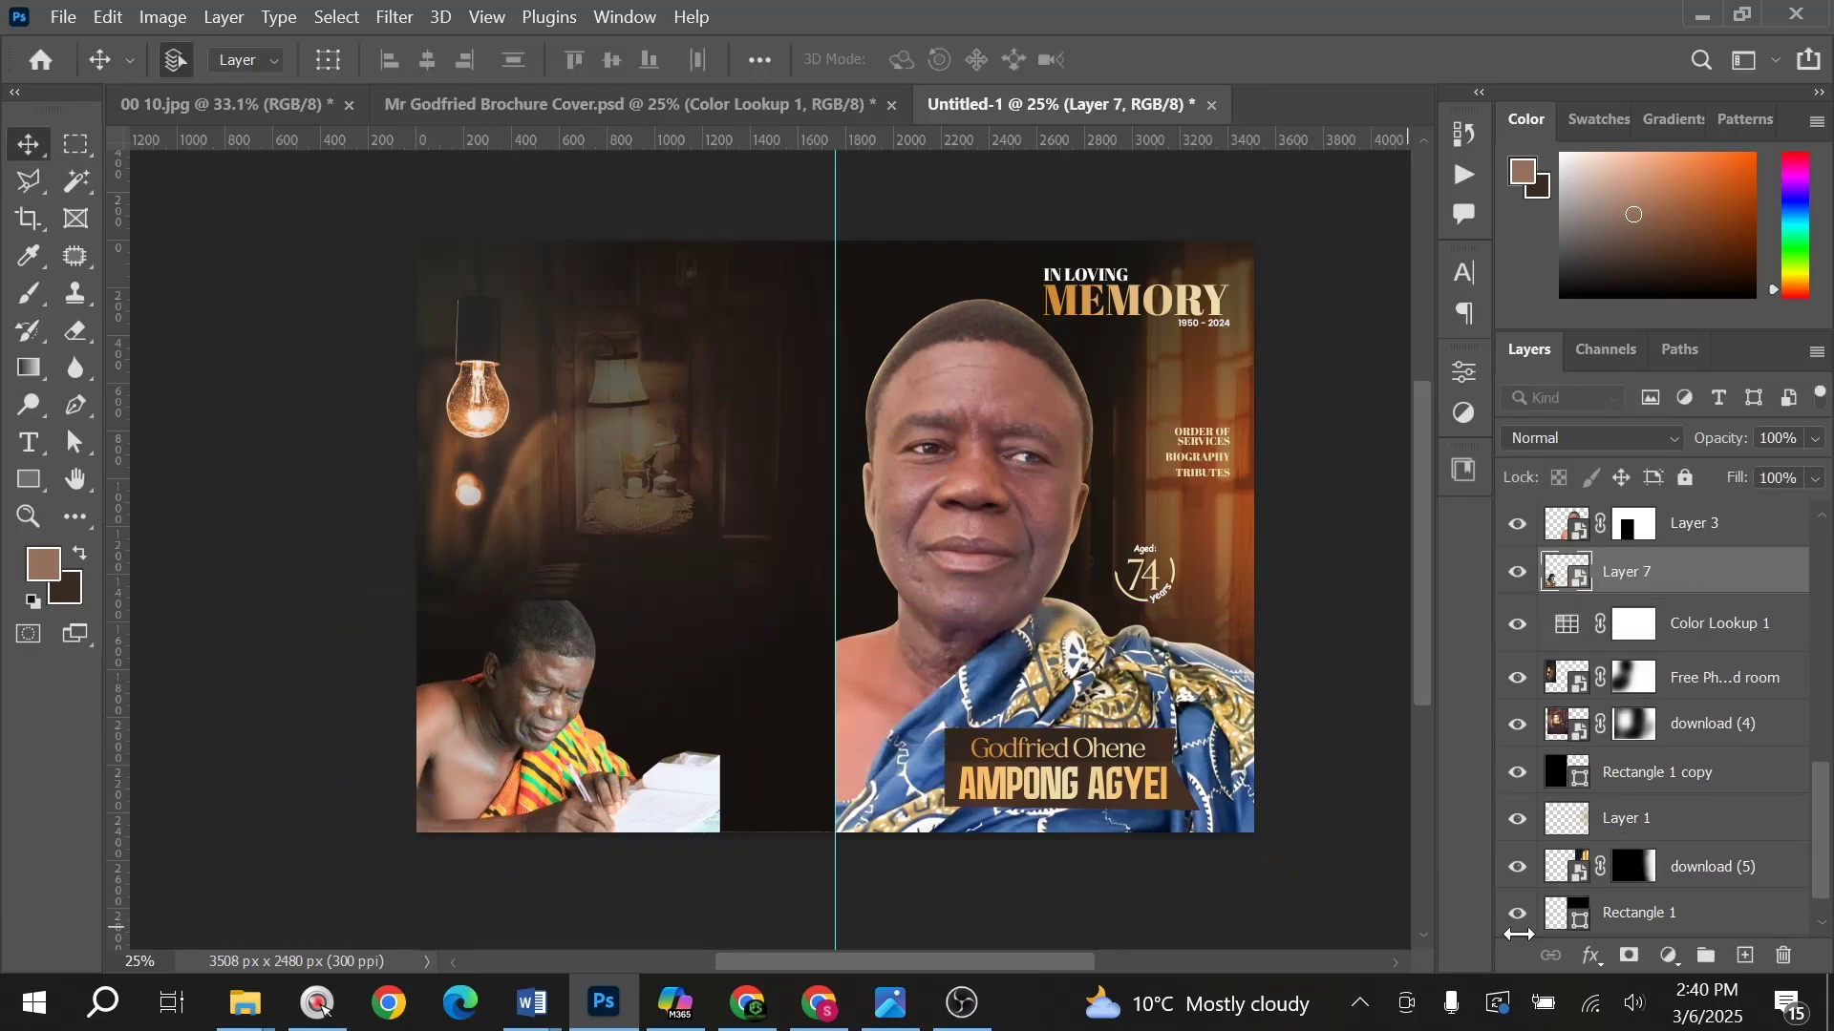
Step: Add a layer mask to Layer 7 and soften the area above the man's head with a 400 px black brush at 60% opacity
left_click(1632, 956)
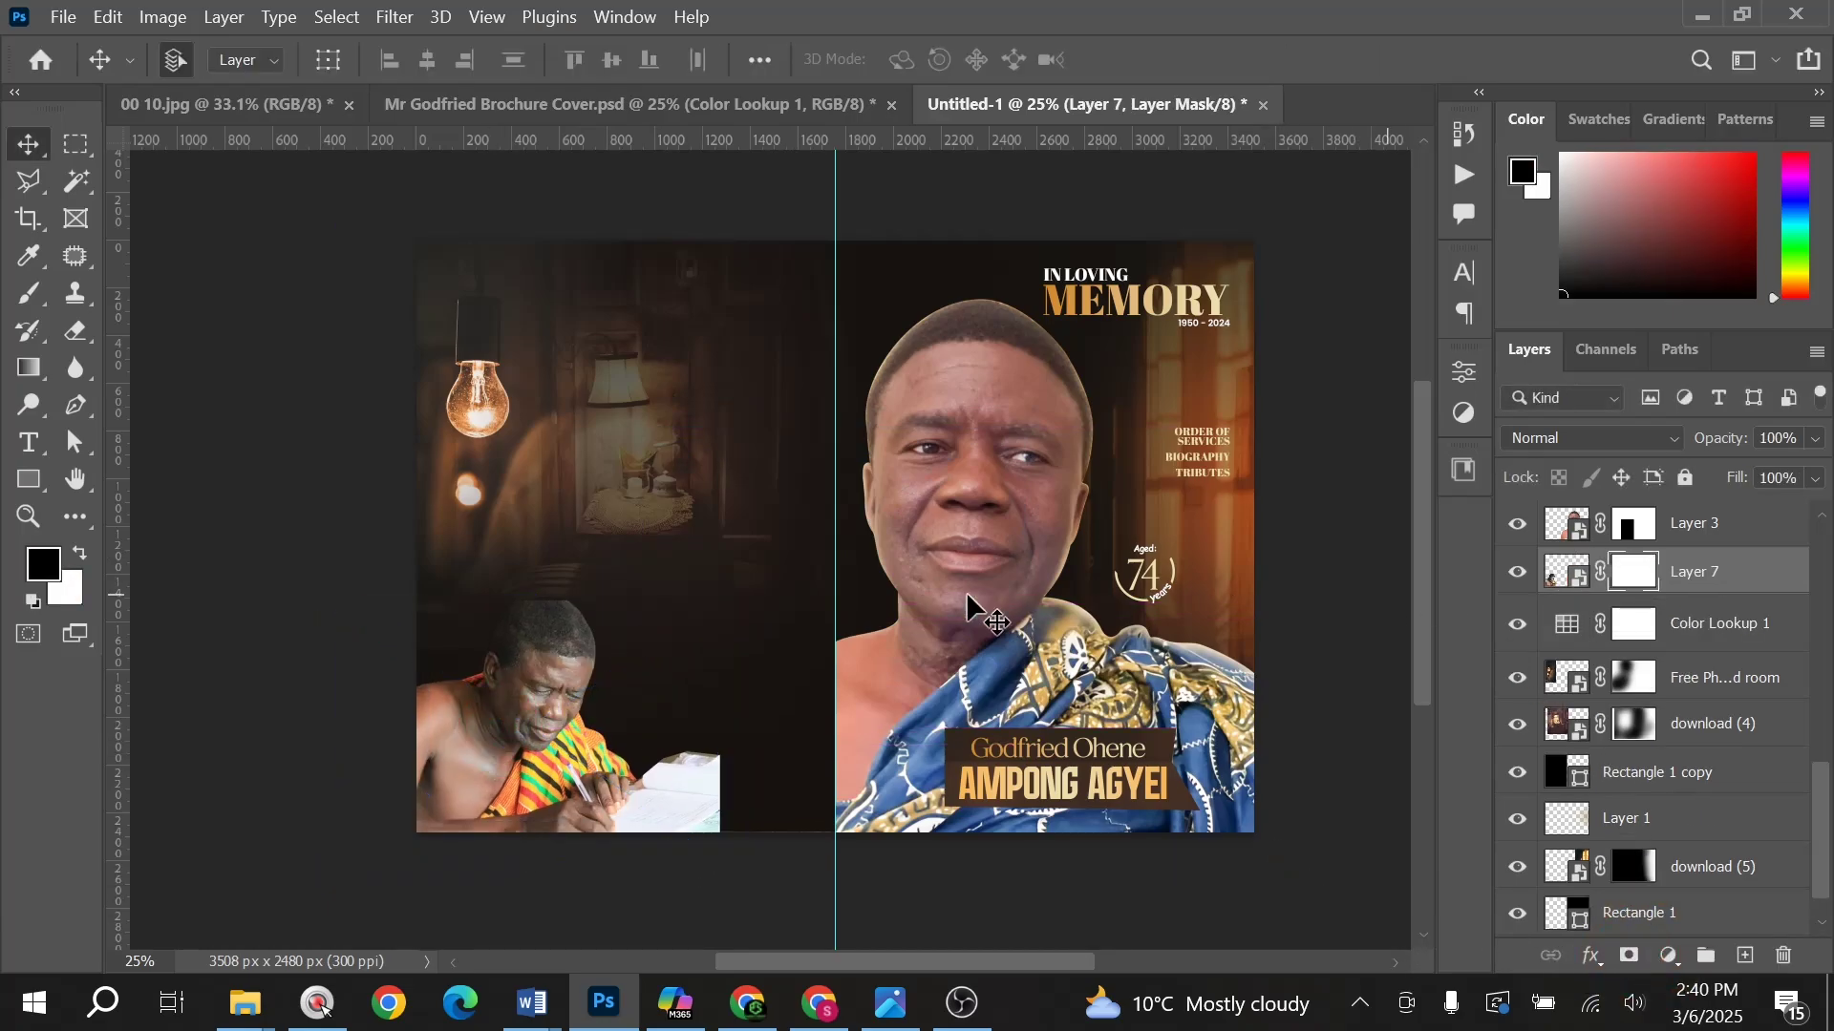
key("b")
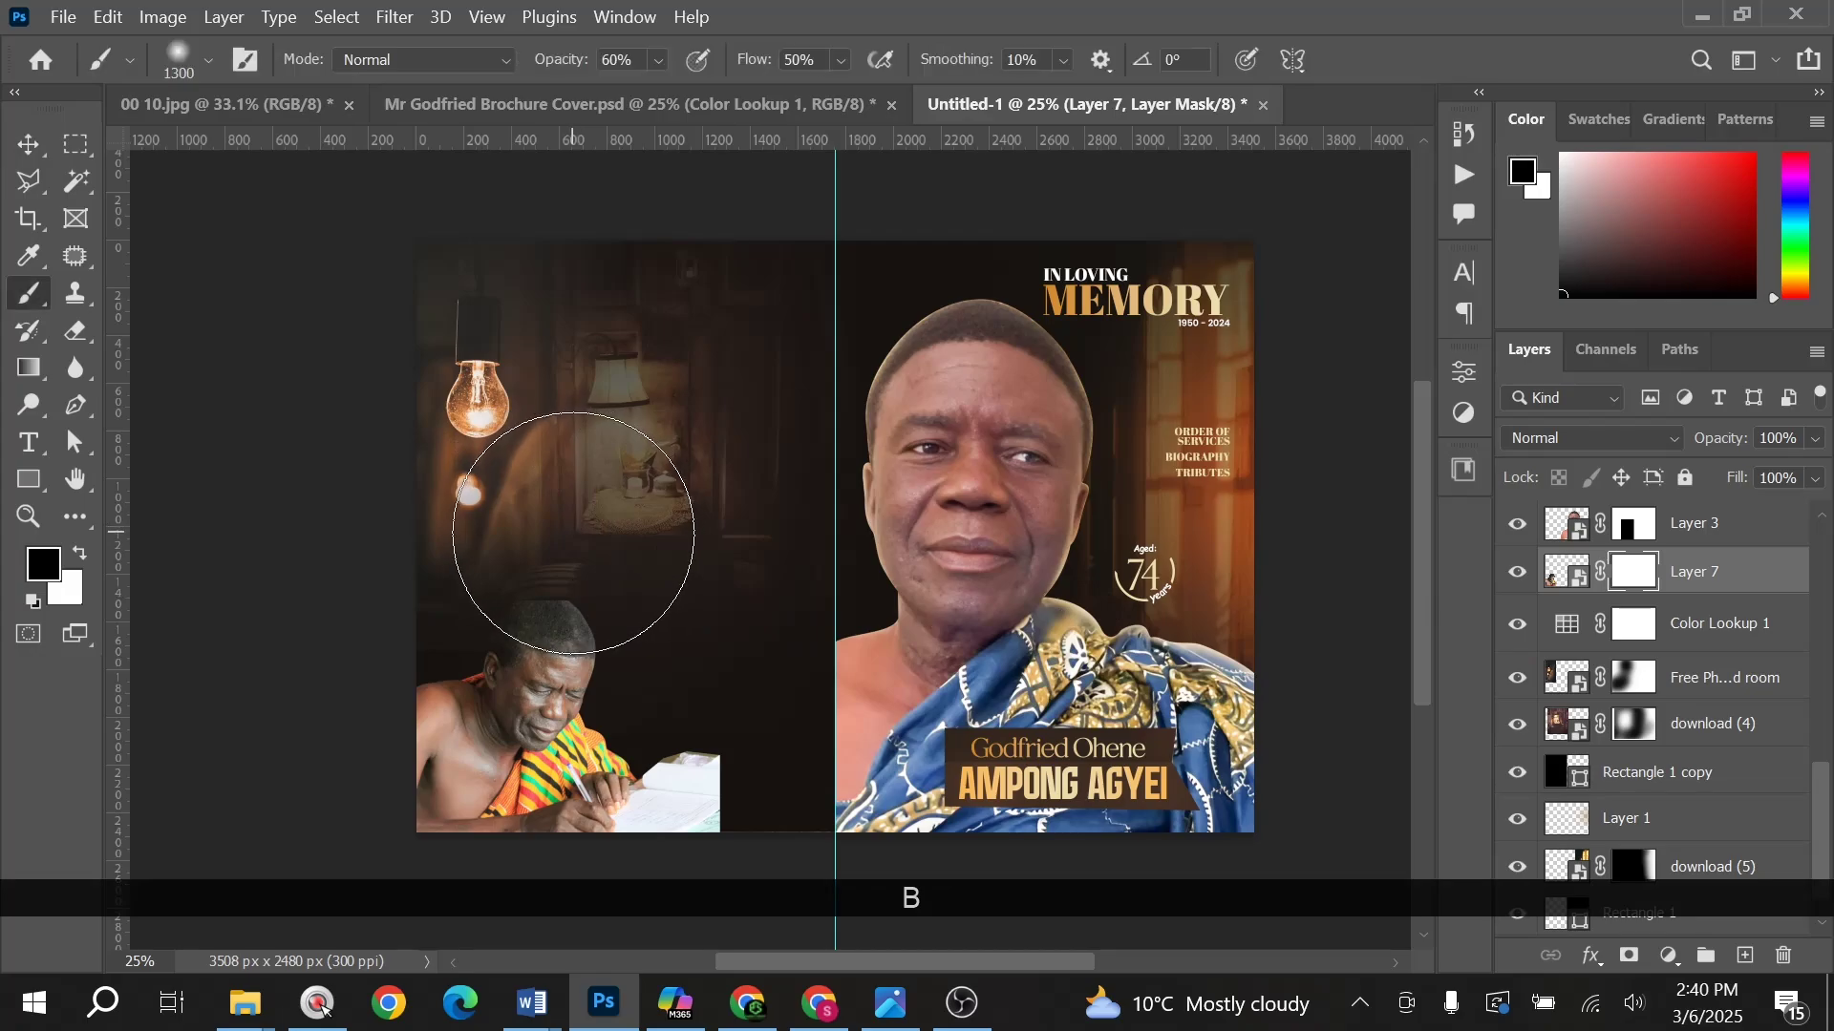
key("bracketleft")
key("bracketleft")
key("bracketleft")
key("bracketleft")
key("bracketleft")
key("bracketleft")
key("bracketleft")
key("bracketleft")
key("bracketleft")
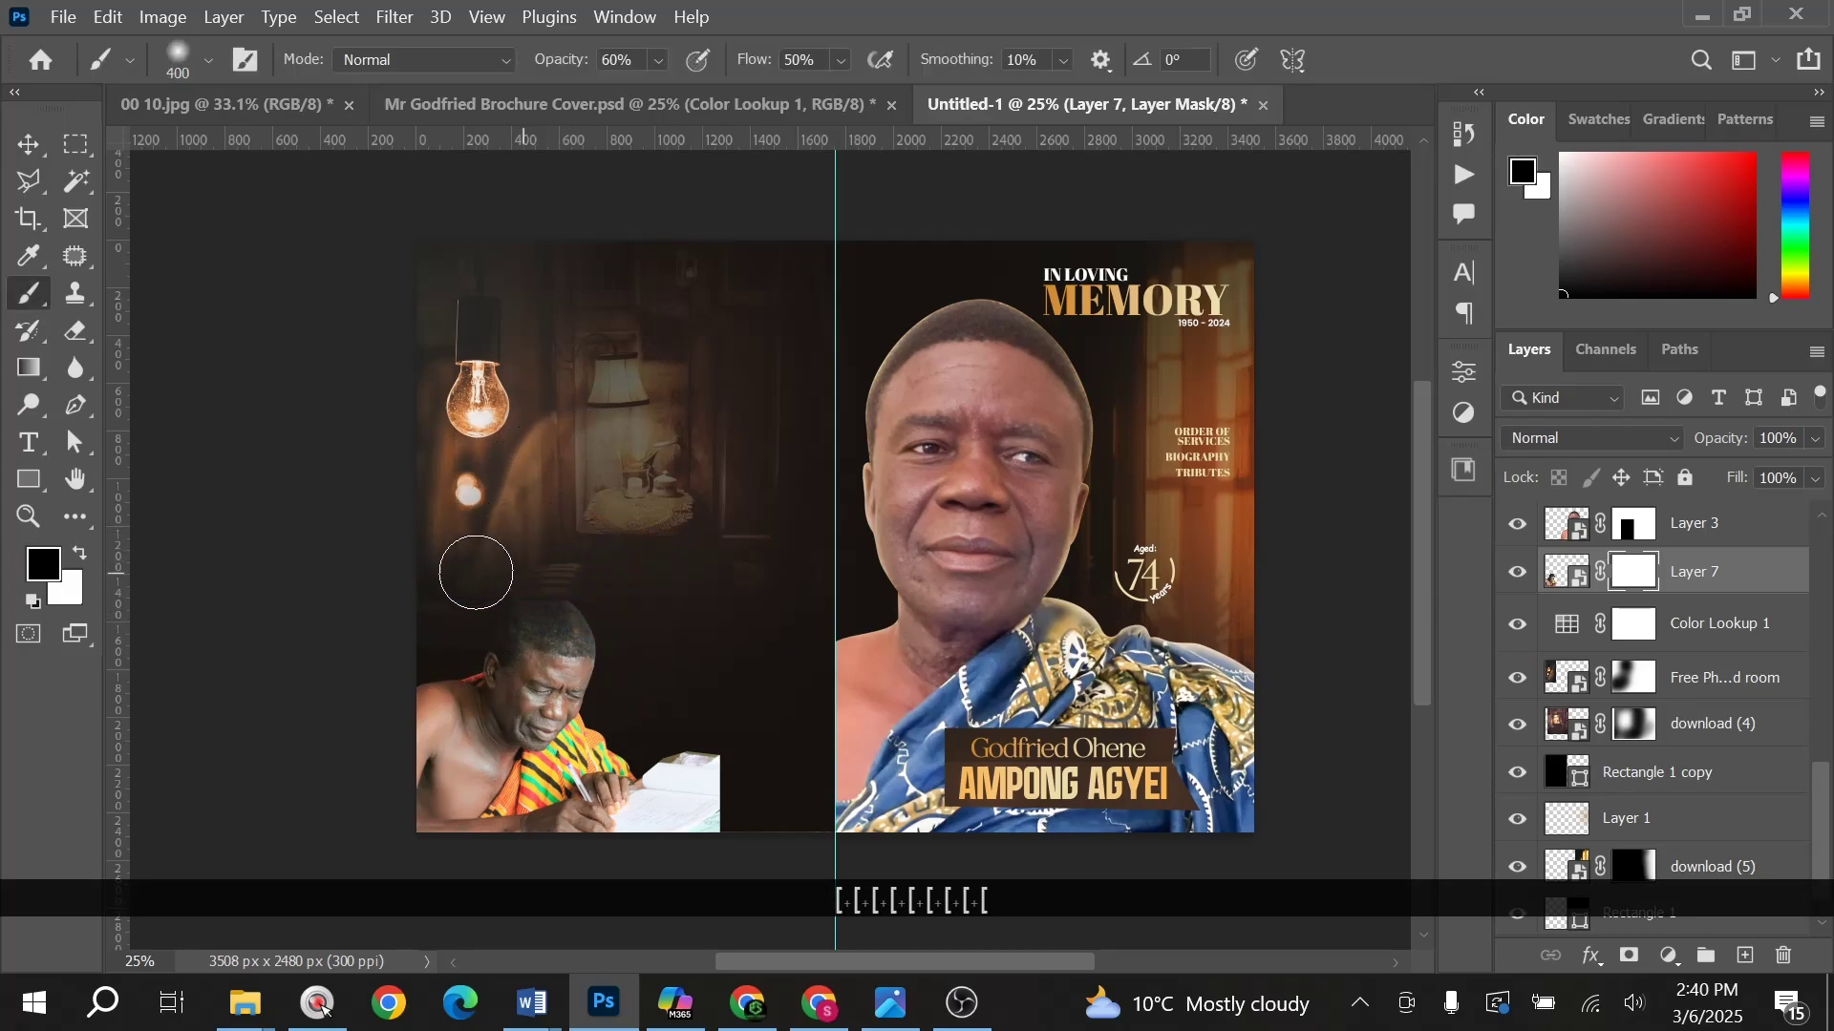
left_click_drag(563, 570, 628, 575)
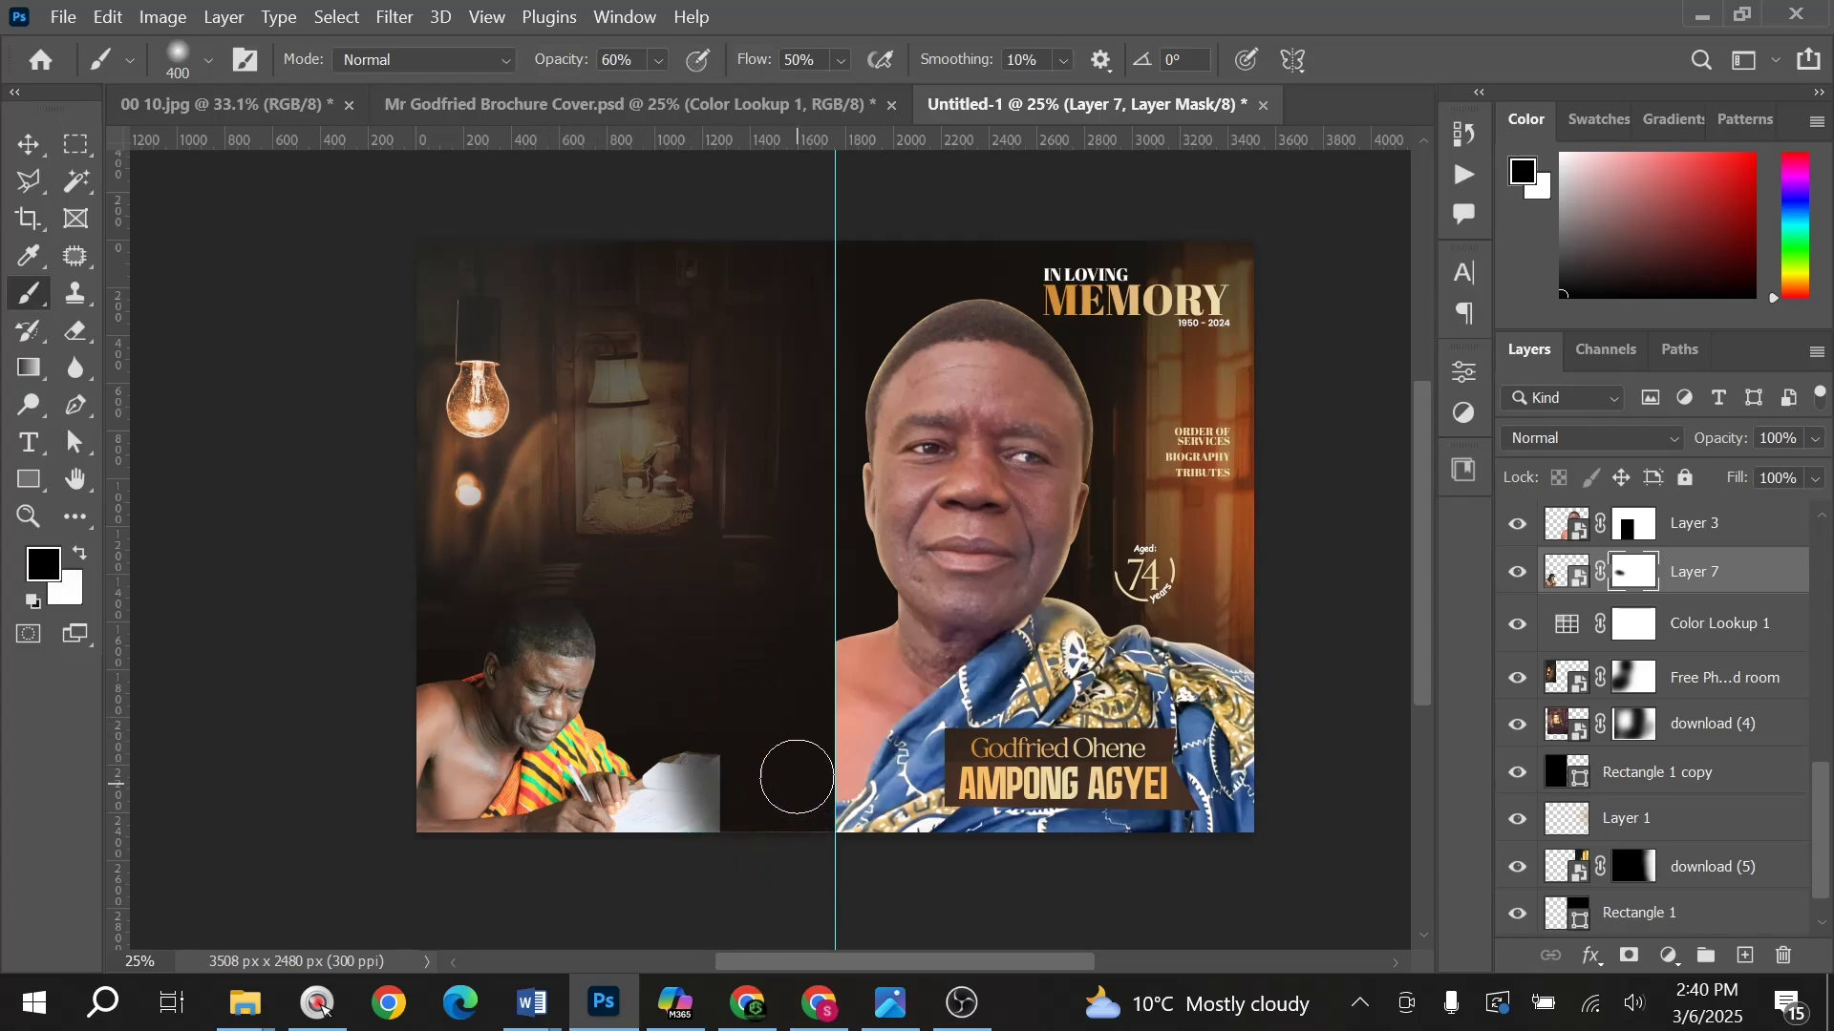
Step: Fade the right edge of the paper on Layer 7's mask with a 600 px black brush at 100% opacity
key("bracketright")
key("bracketright")
left_click_drag(565, 63, 1027, 155)
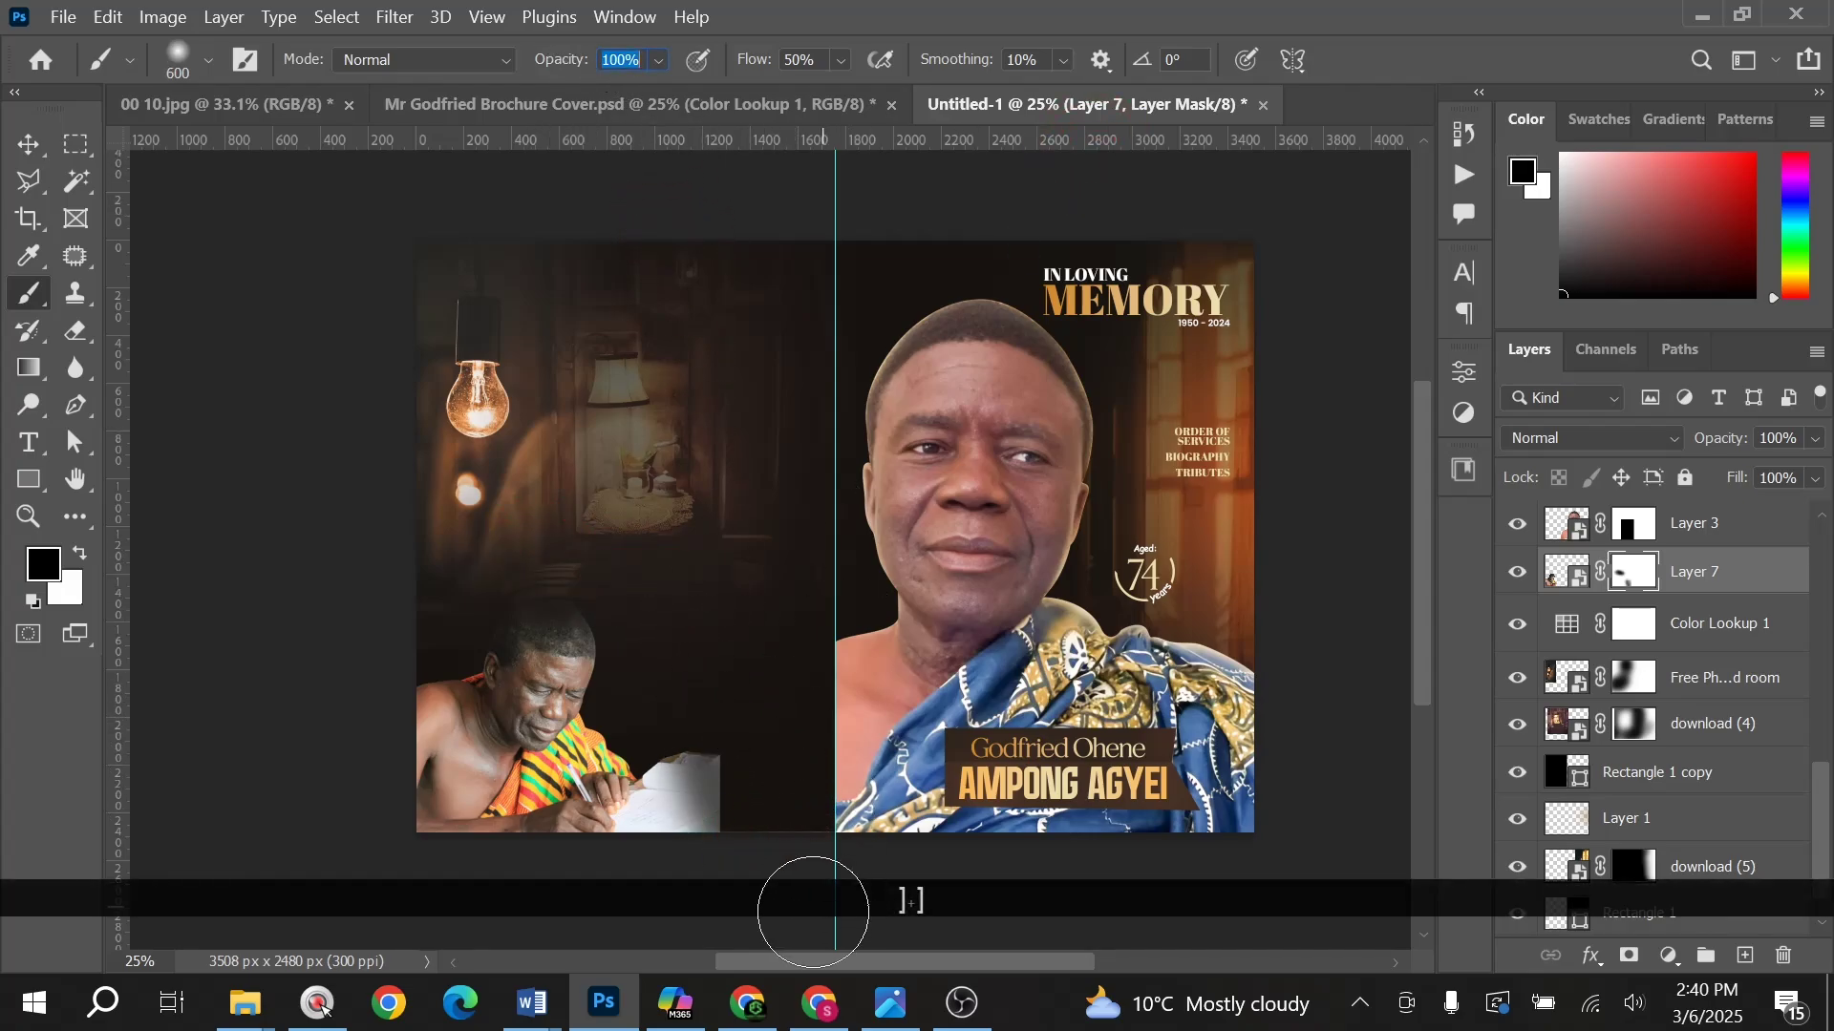
mouse_move(746, 753)
left_mouse_down()
mouse_move(765, 818)
mouse_move(831, 909)
mouse_move(725, 783)
mouse_move(895, 733)
left_mouse_up()
Step: Blend the writing man's right and upper areas into the background with linear black-to-transparent gradients on Layer 7's mask
left_click(28, 369)
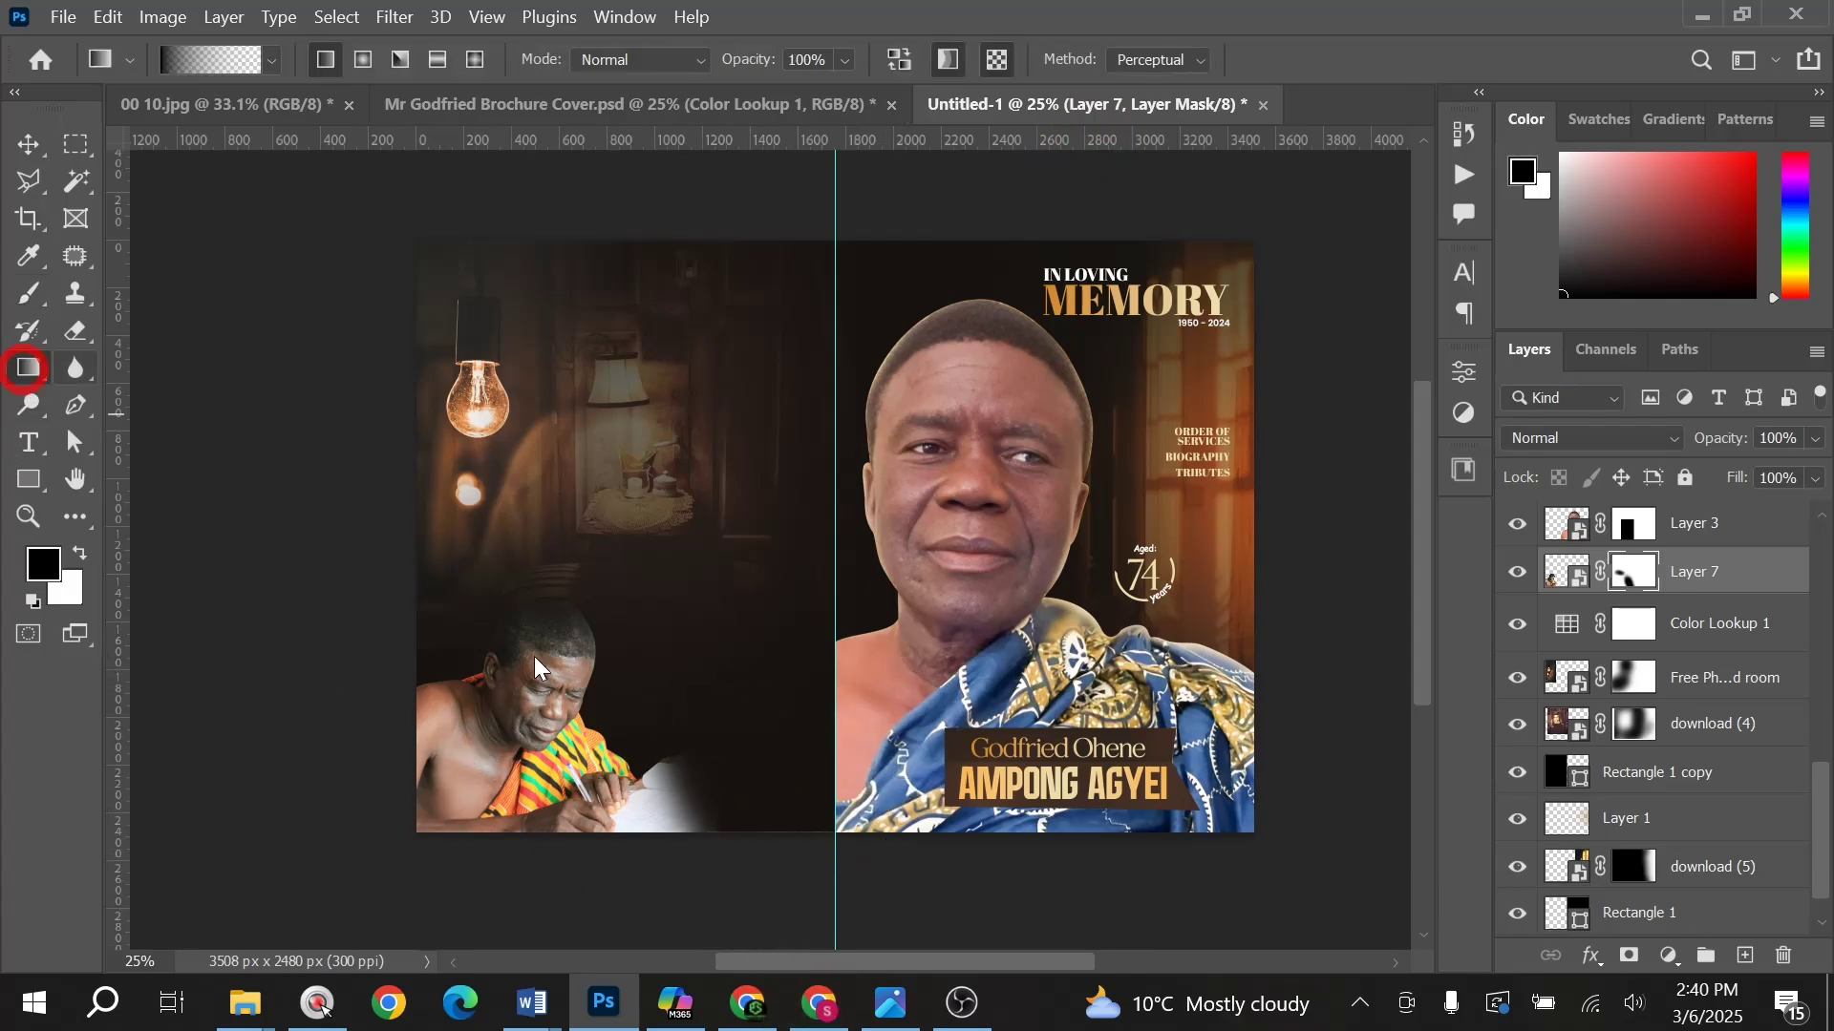
left_click_drag(534, 813, 536, 814)
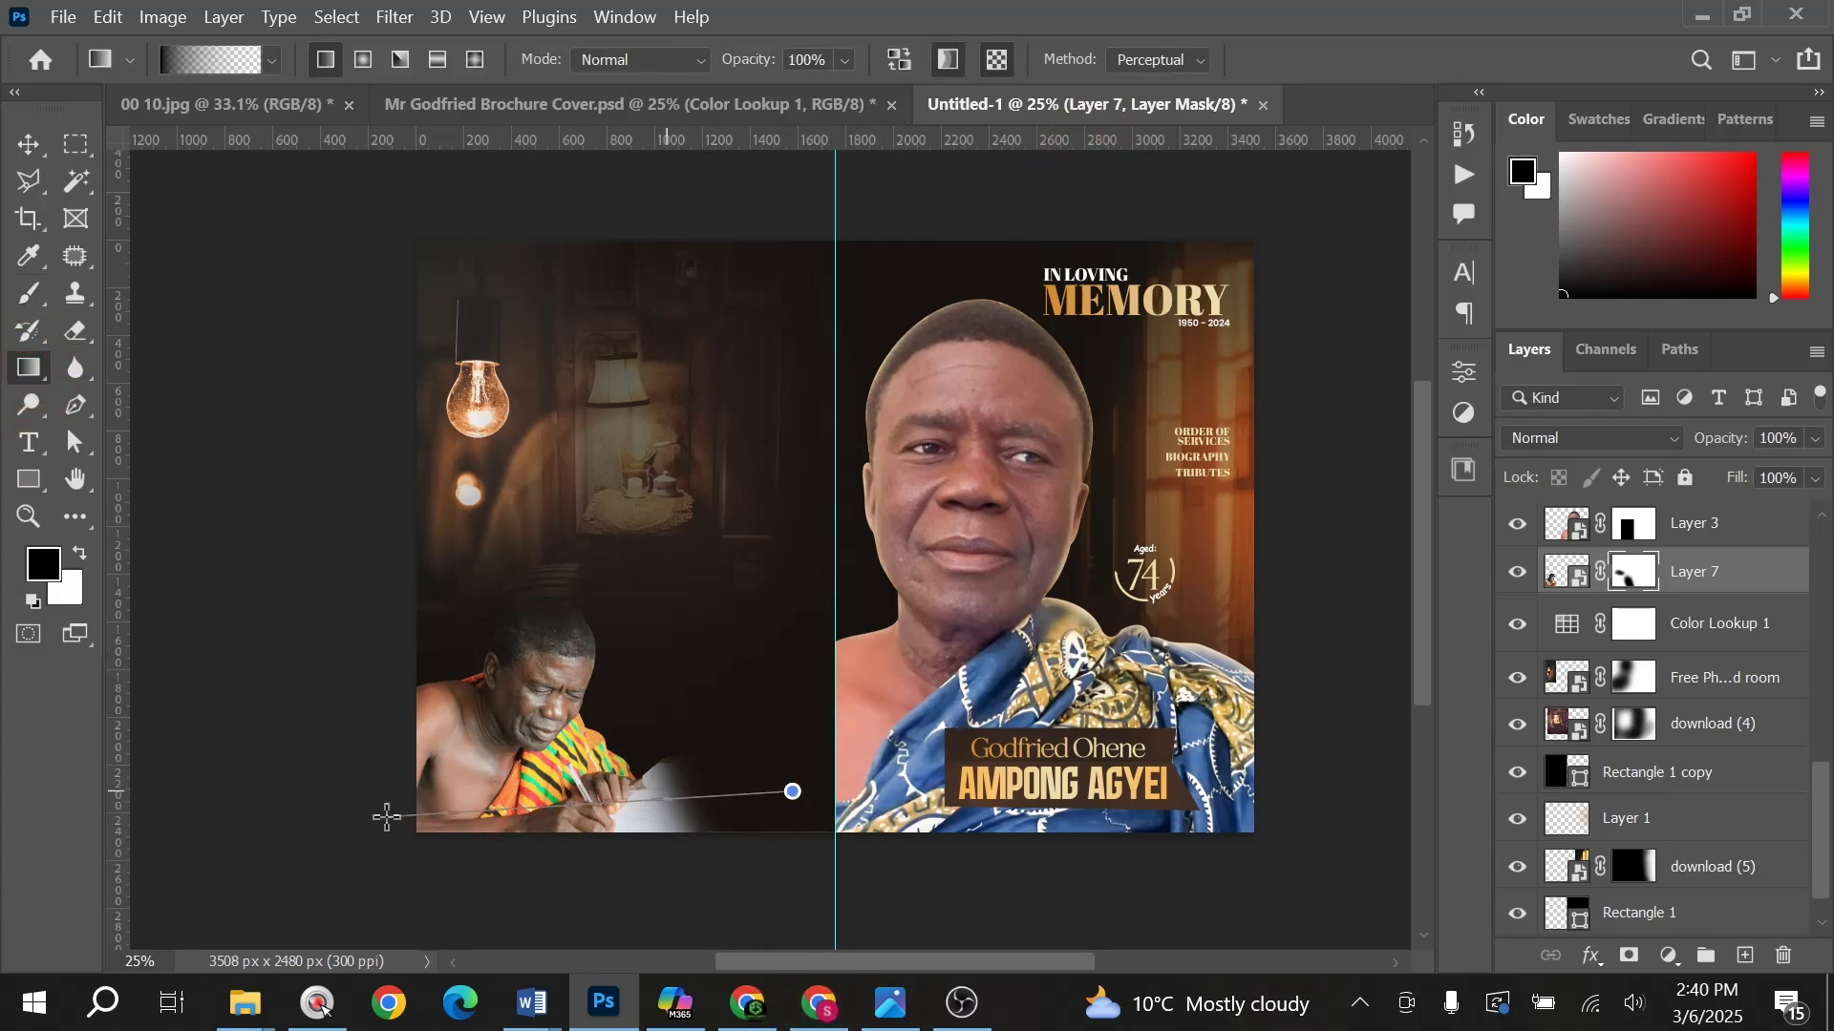
left_click_drag(387, 817, 387, 818)
left_click_drag(565, 636, 579, 661)
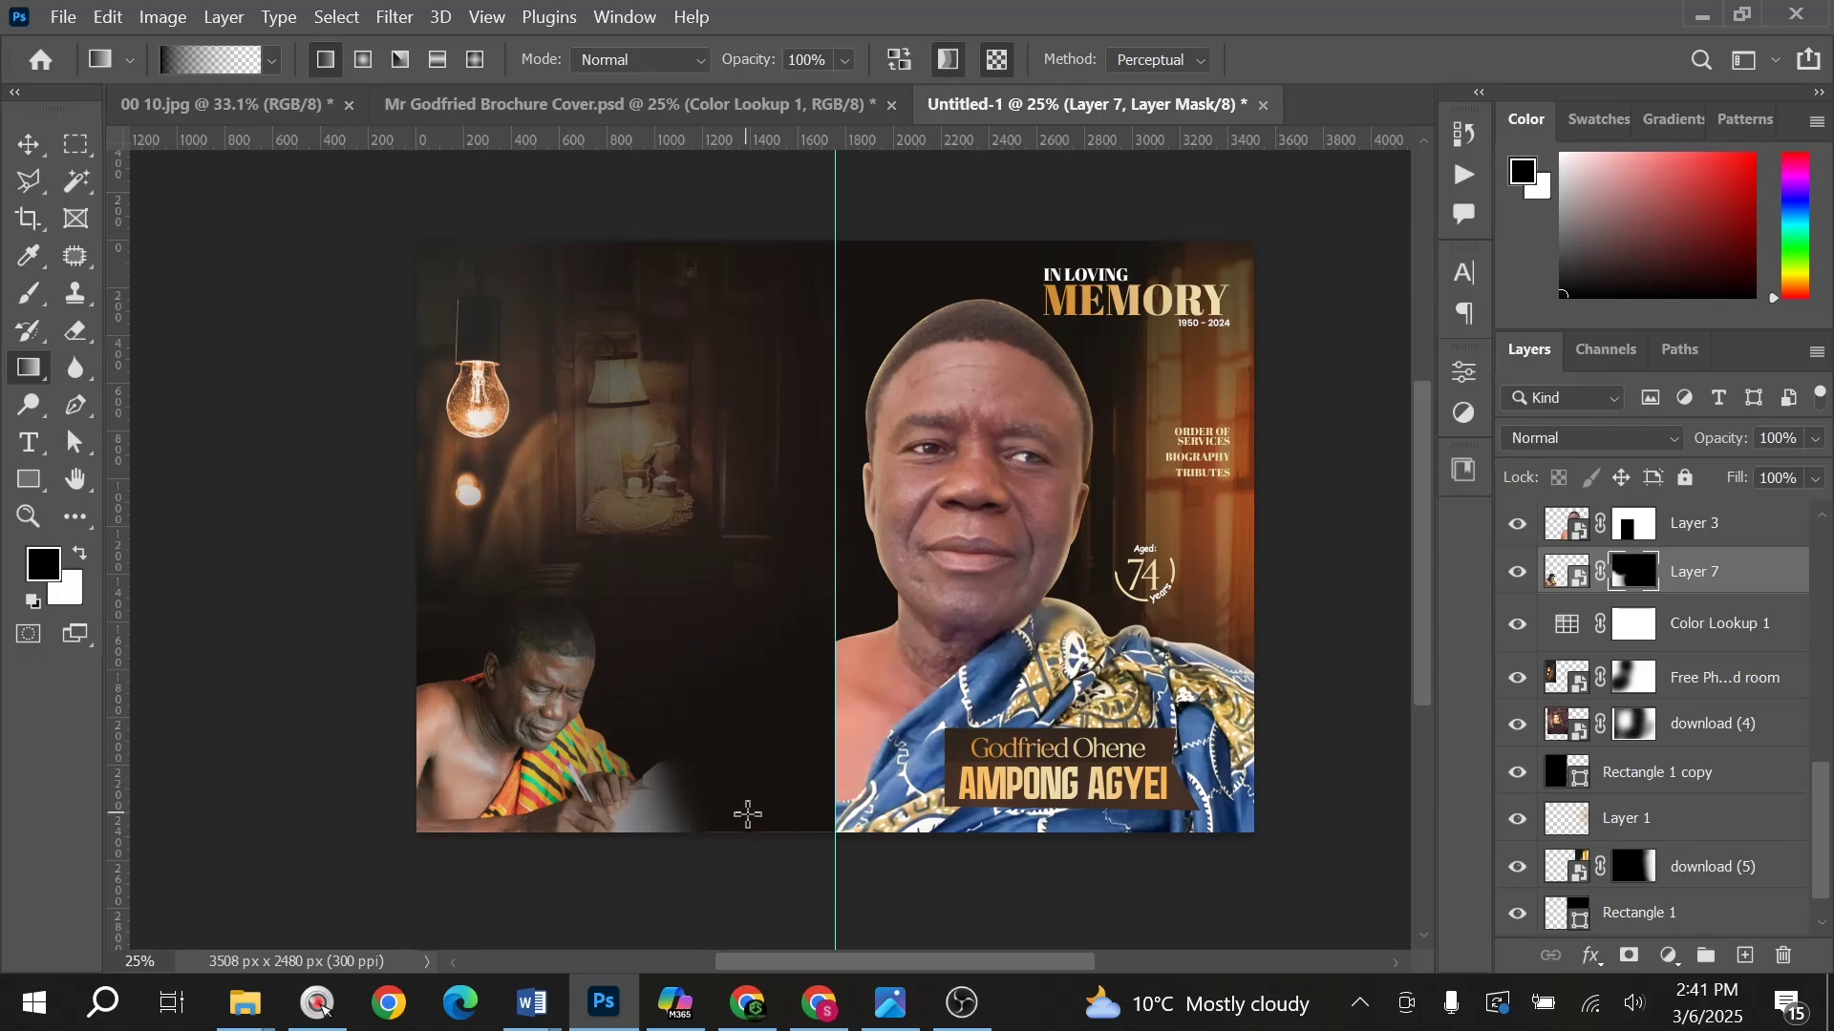
Step: Set Layer 7's blend mode to Lighter Color
key("v")
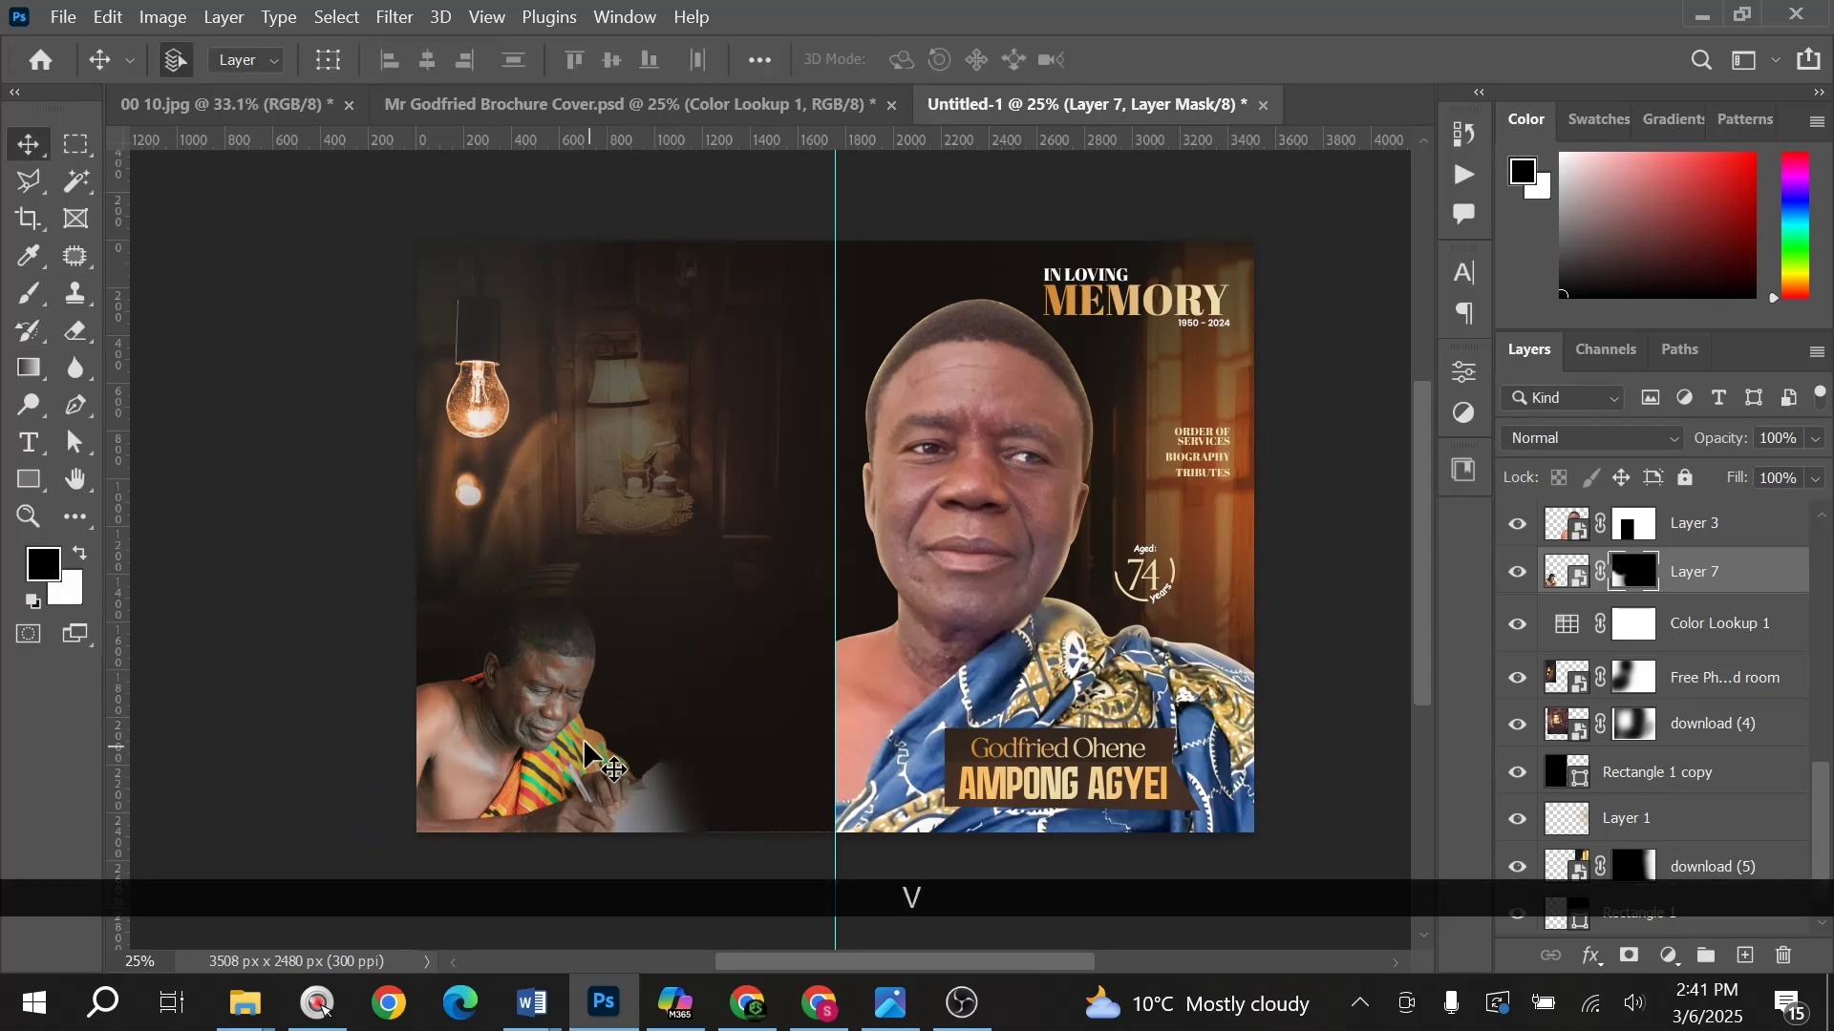
left_click(1542, 438)
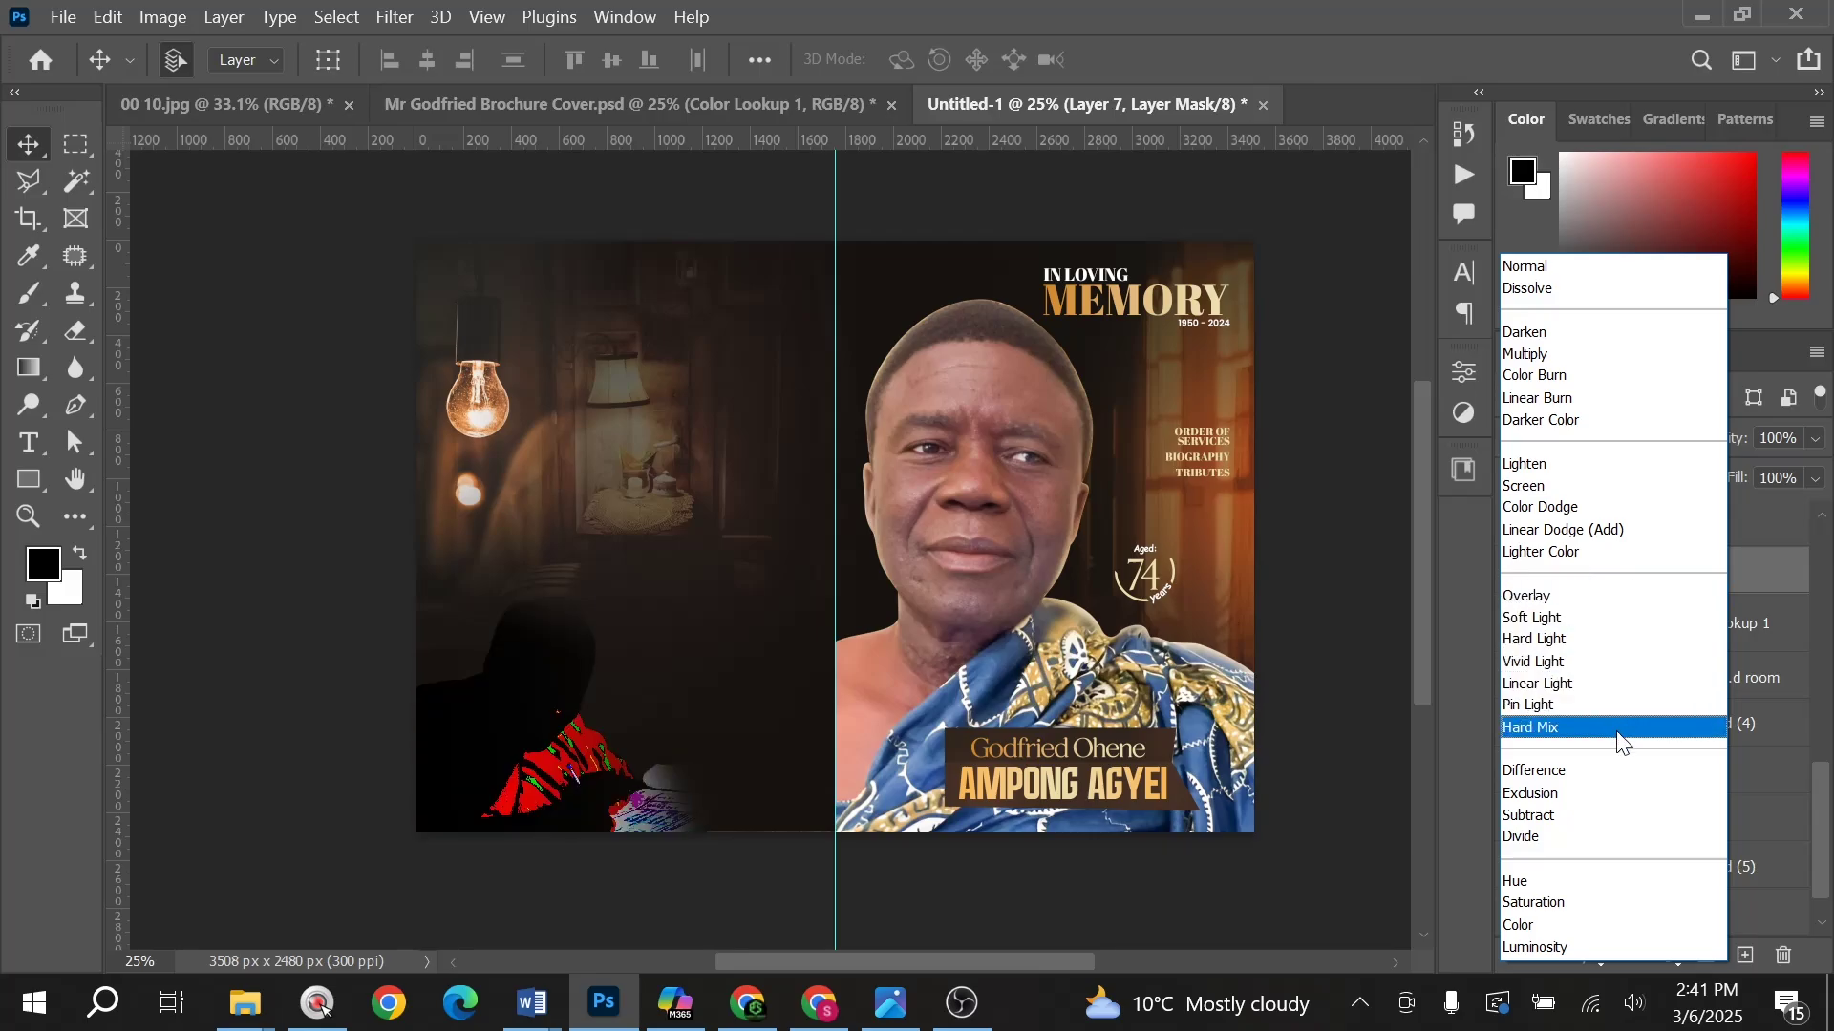
left_click(1632, 554)
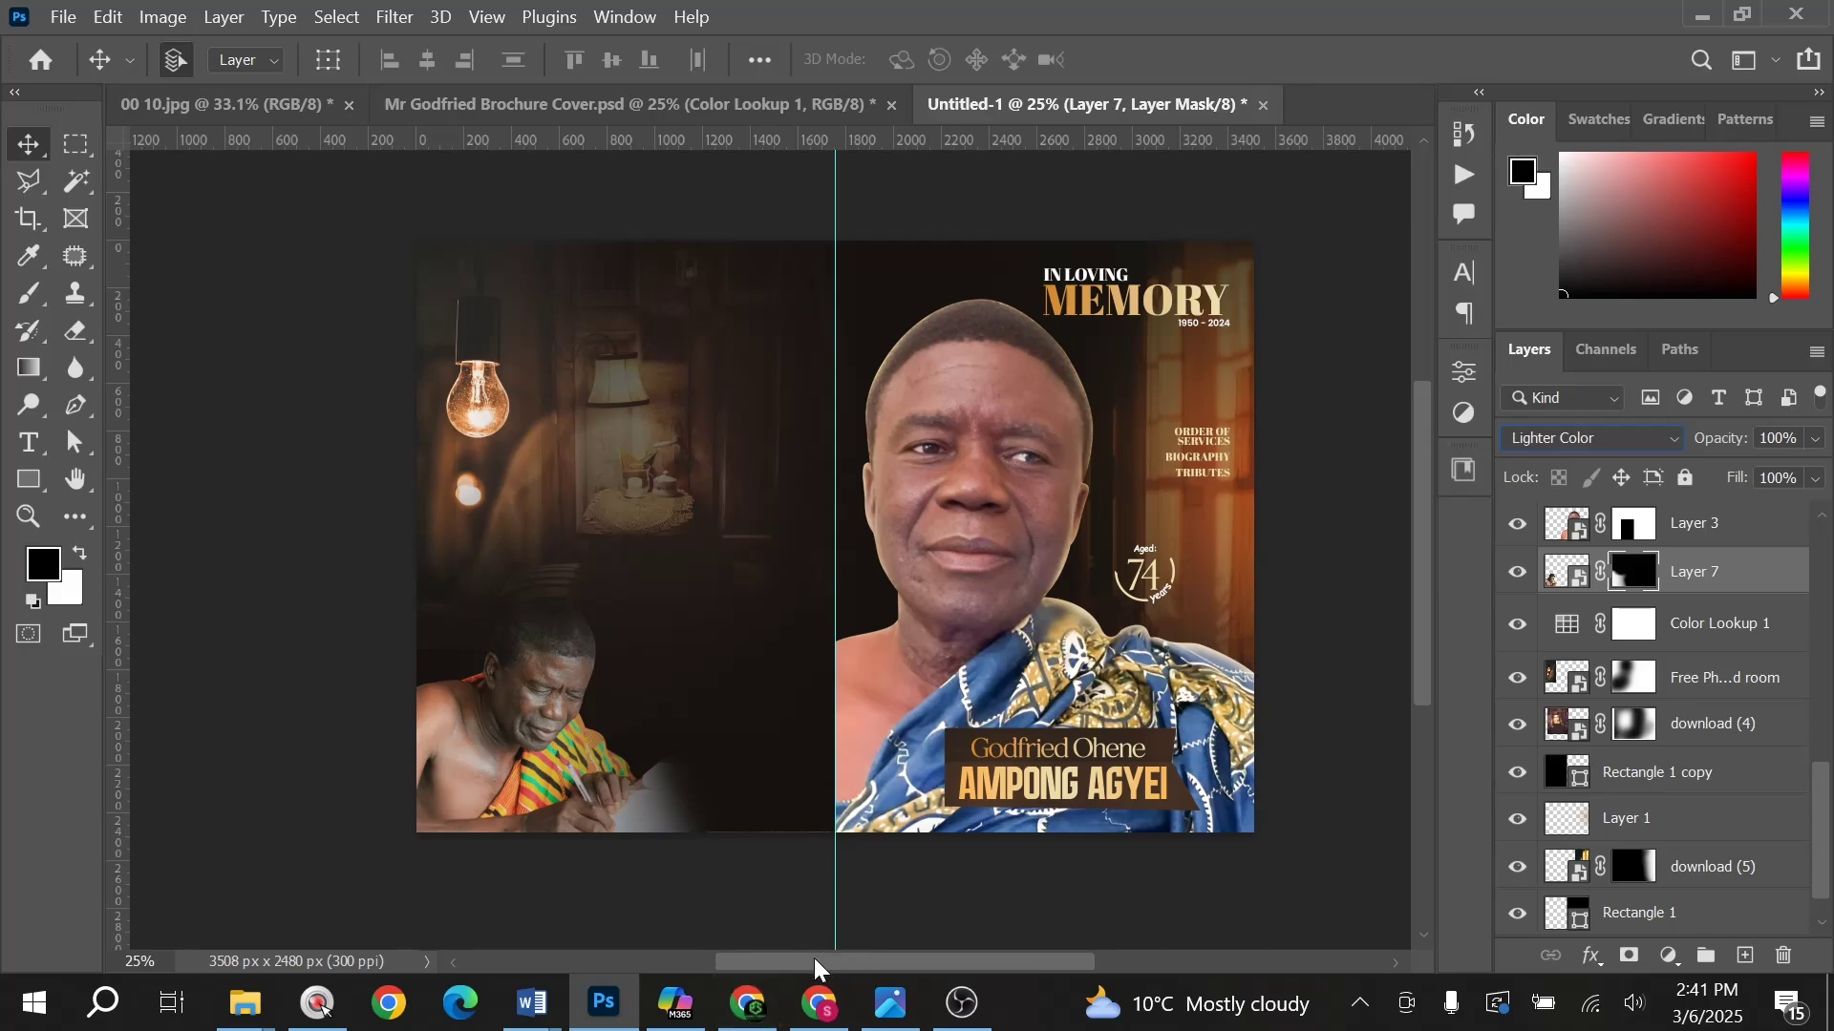
Step: Look through the template listings on the paystack.shop and selar.com stores in Chrome, and return to Photoshop
left_click(748, 1003)
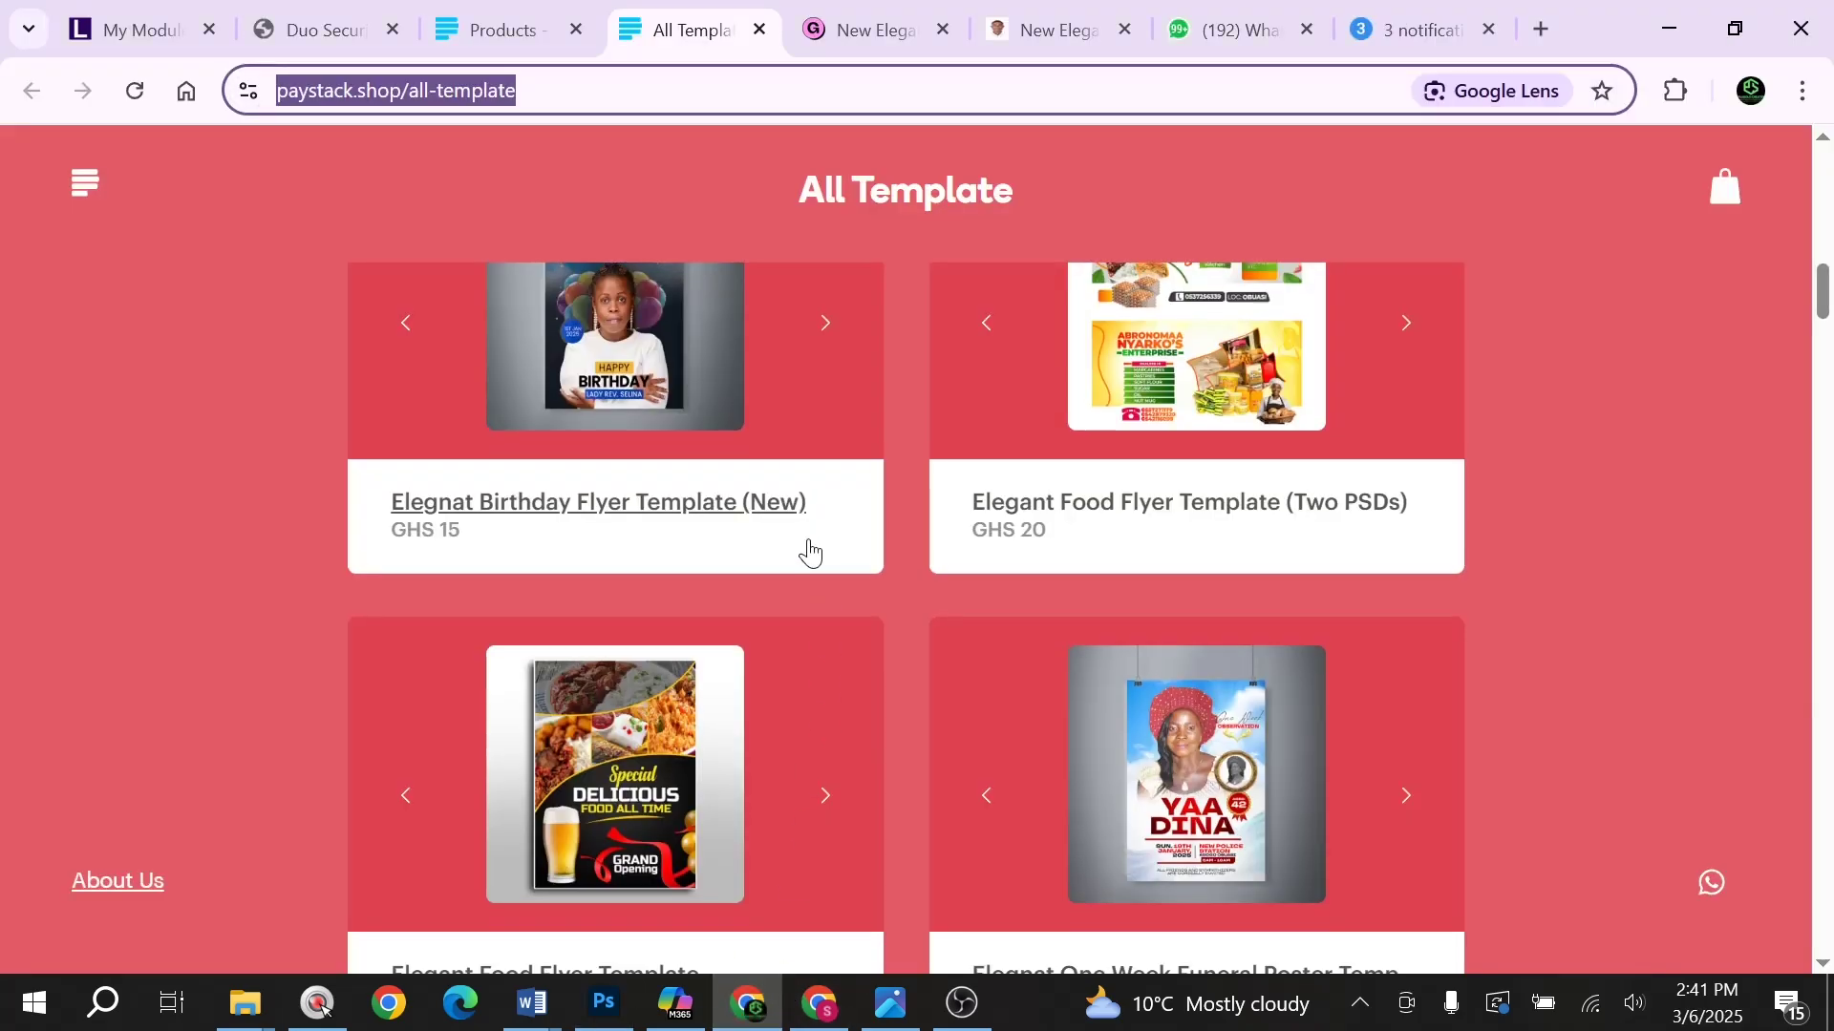
scroll(809, 552, "up", 4)
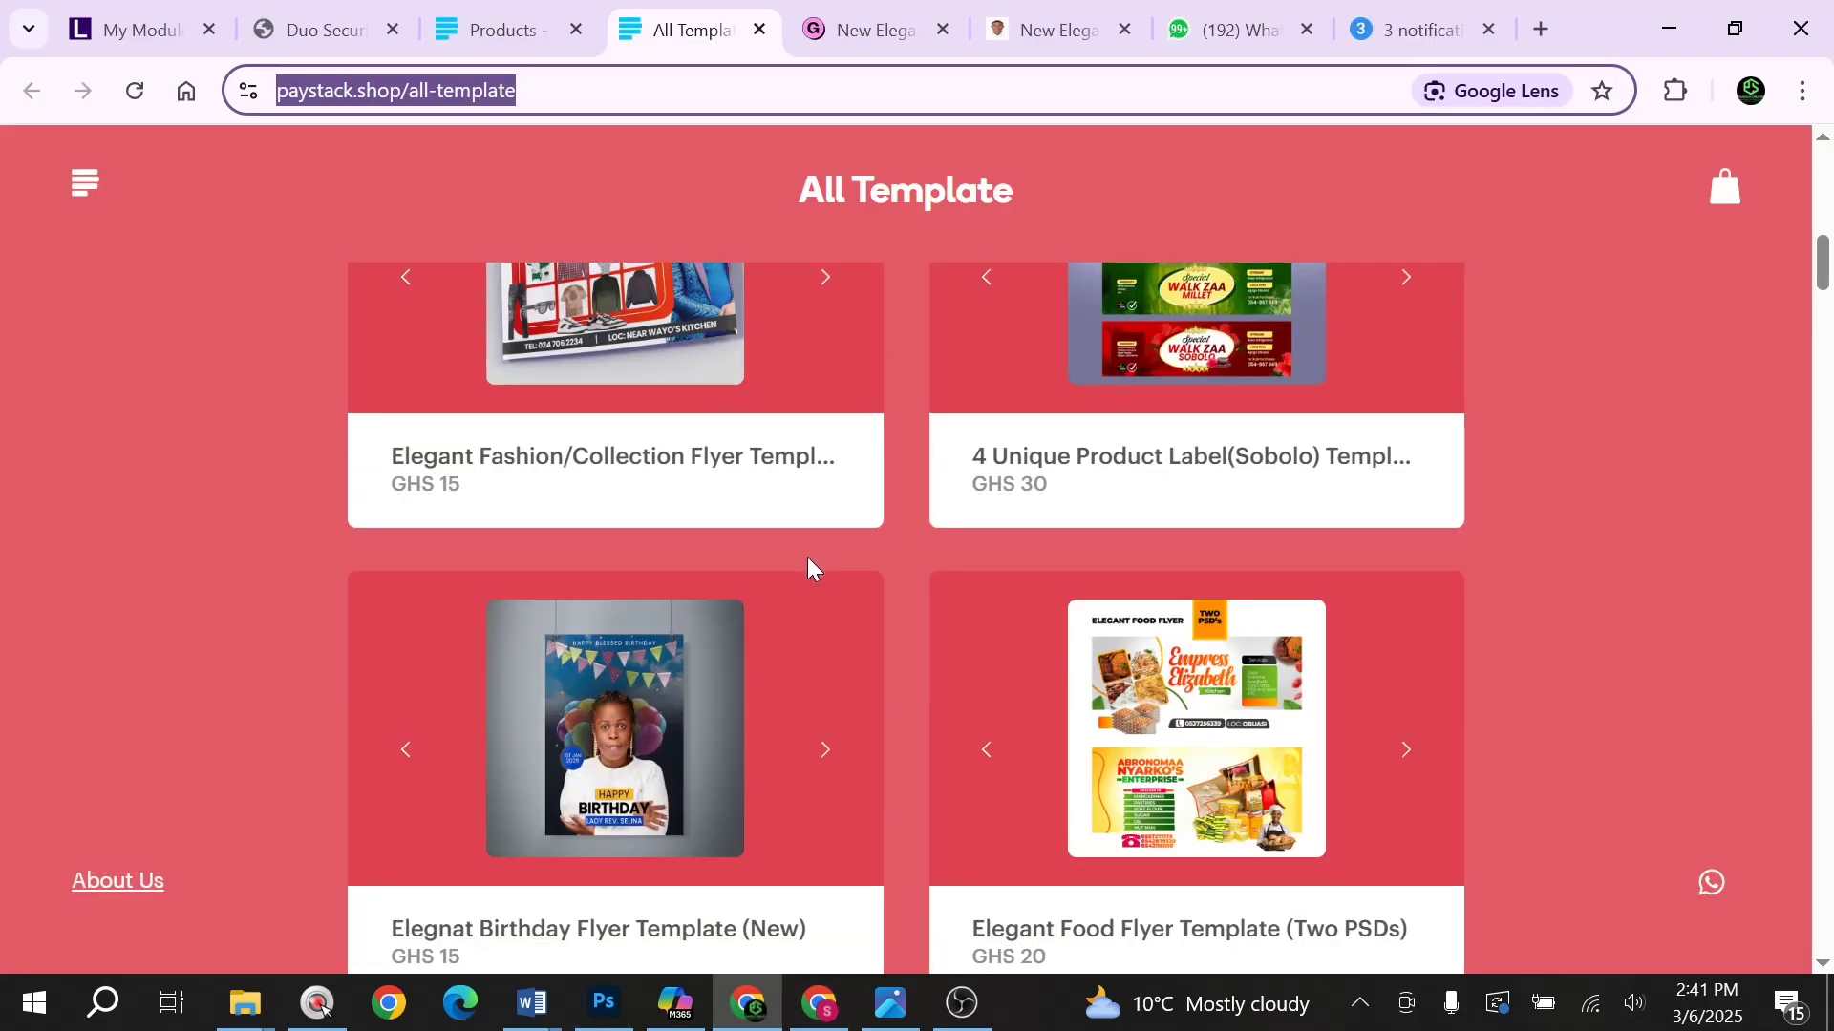
left_click(819, 1002)
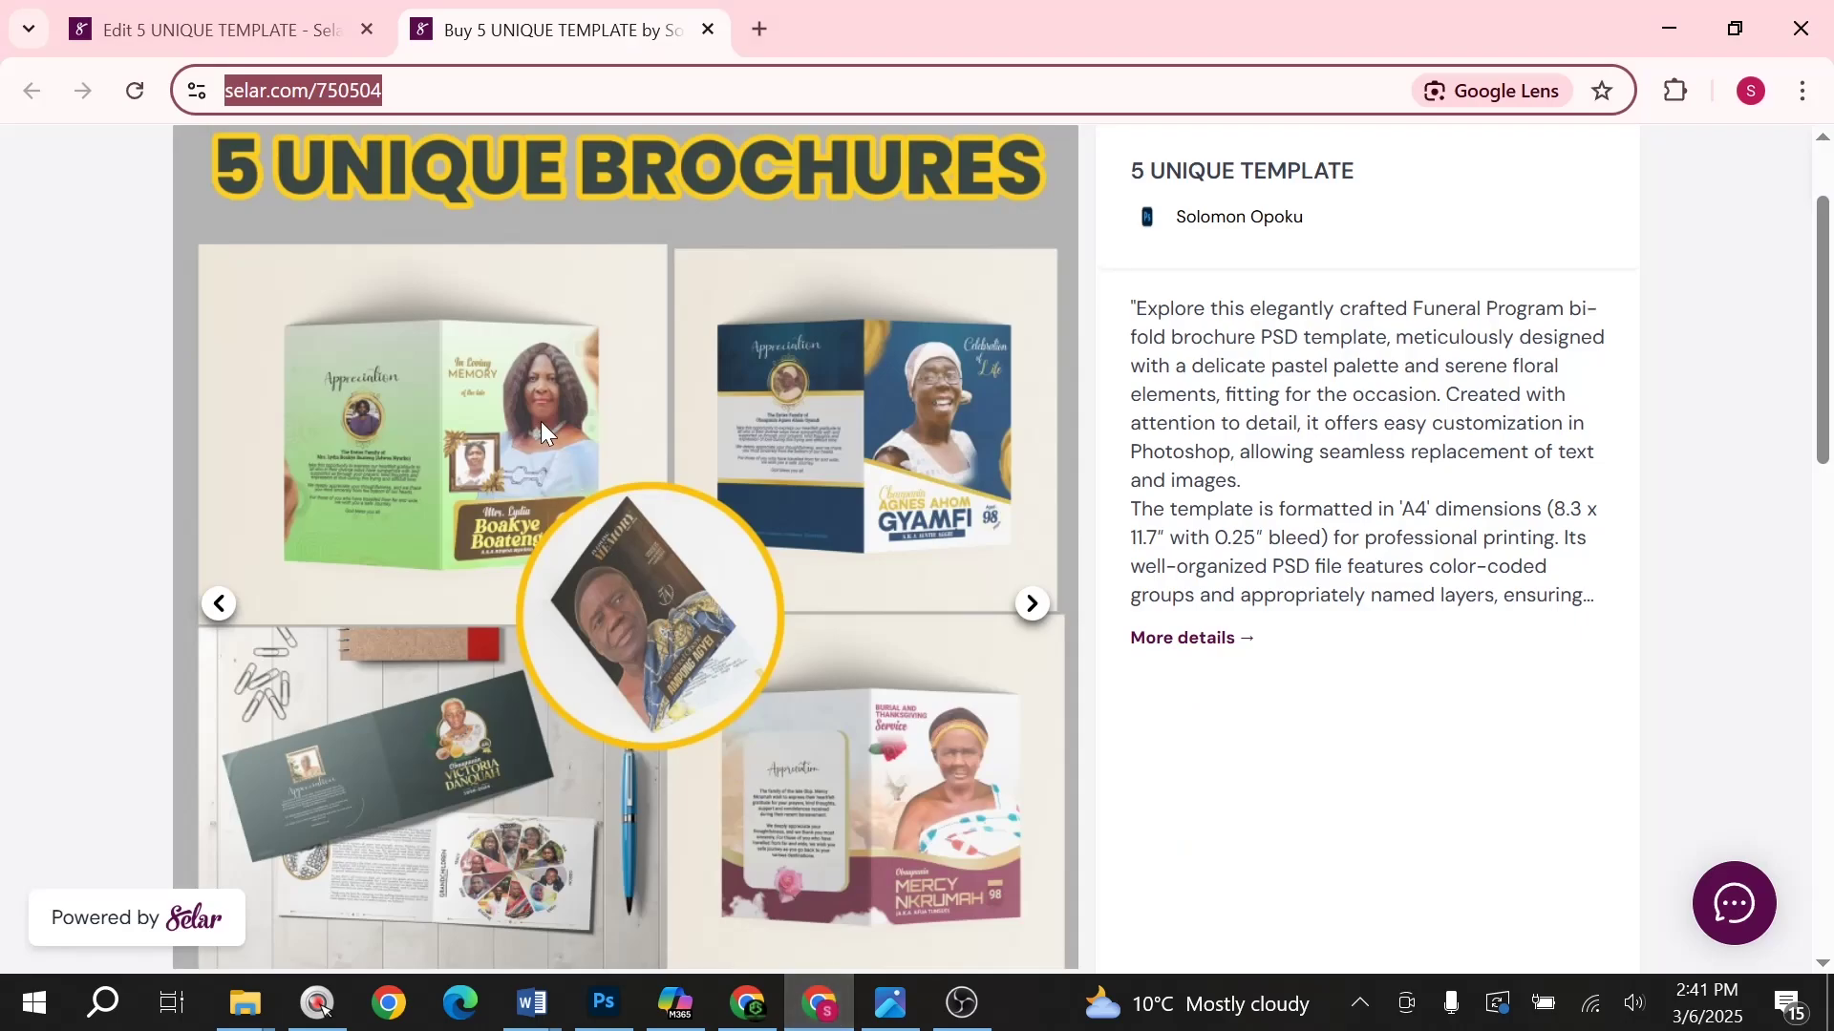
scroll(545, 429, "up", 2)
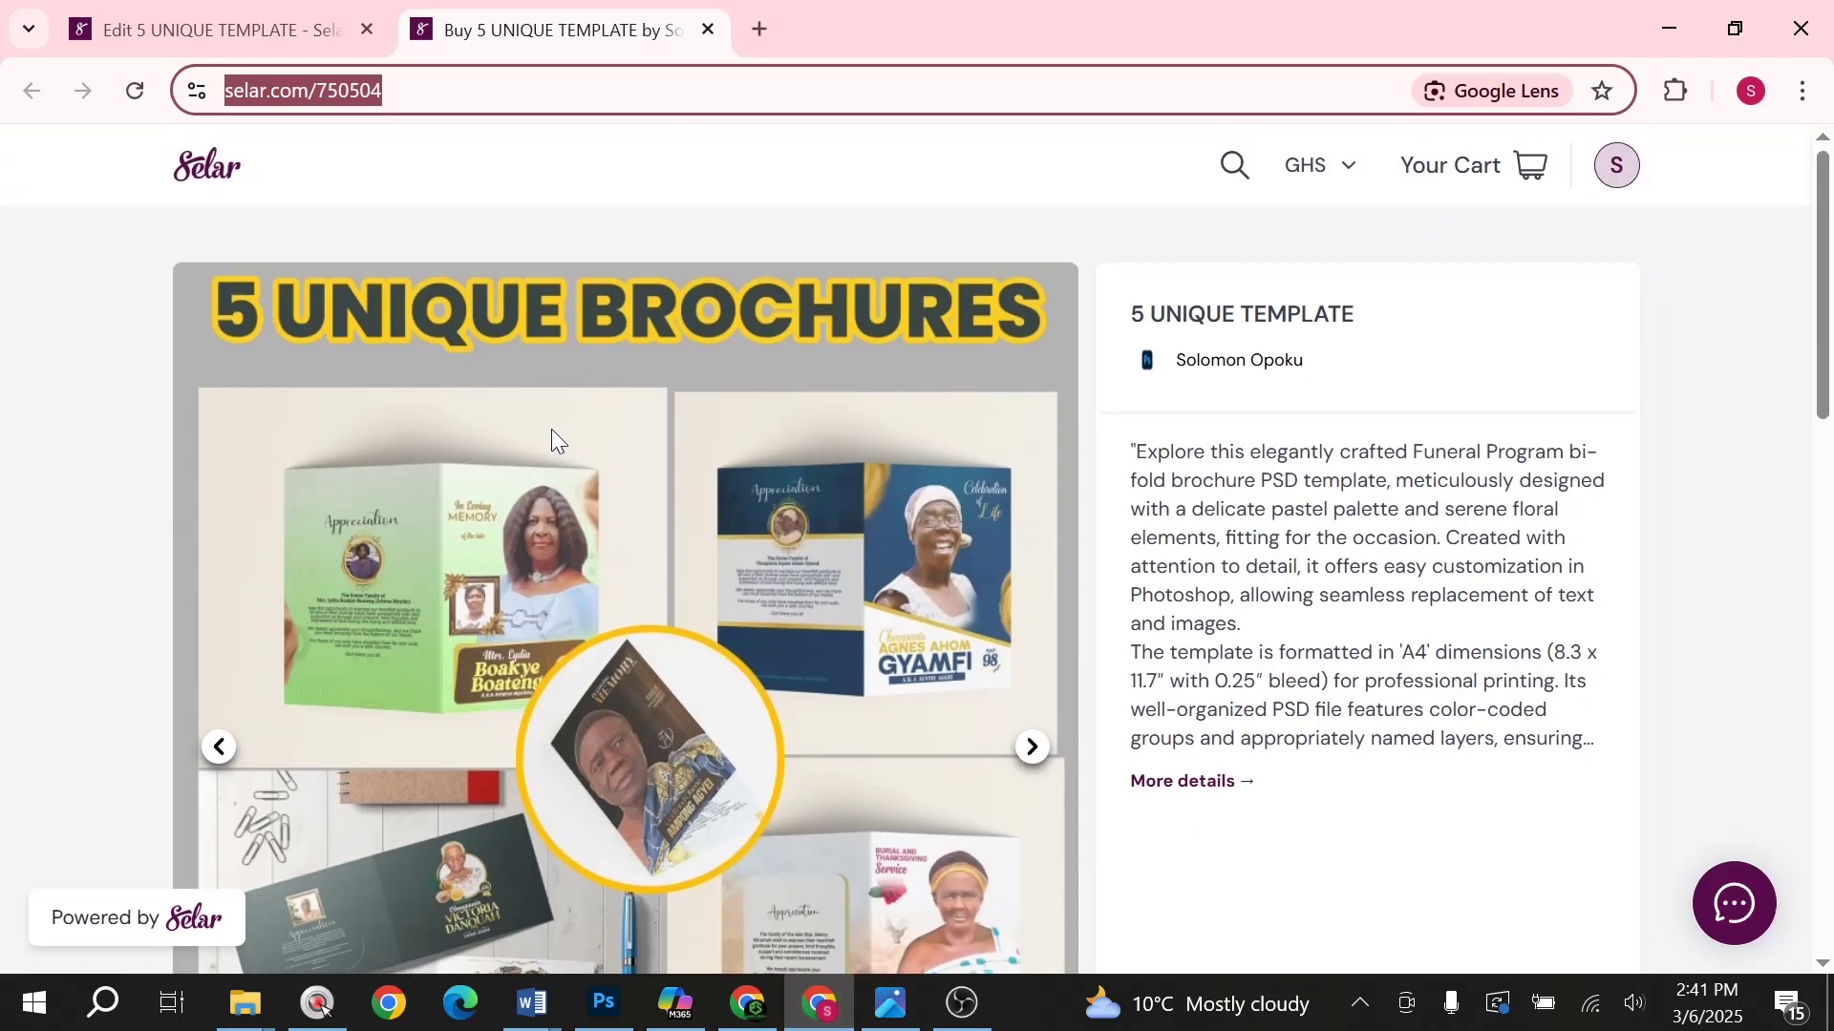
left_click(212, 168)
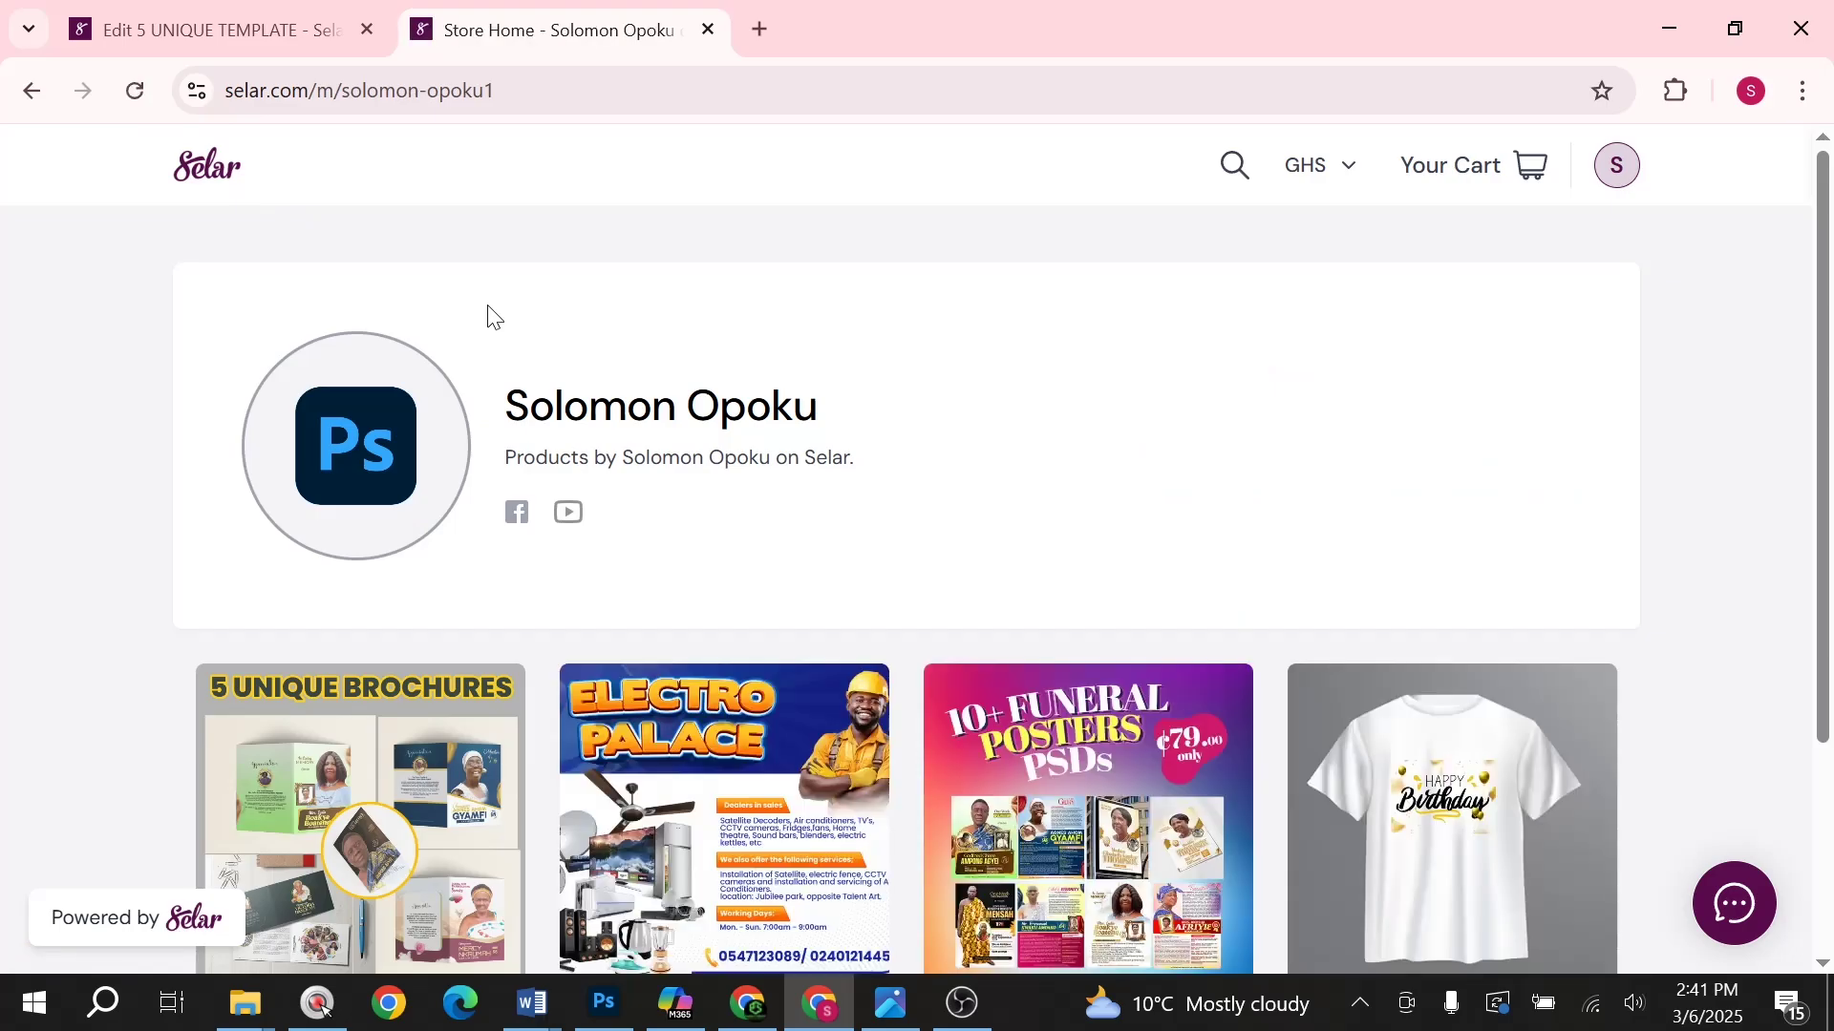
scroll(478, 409, "down", 4)
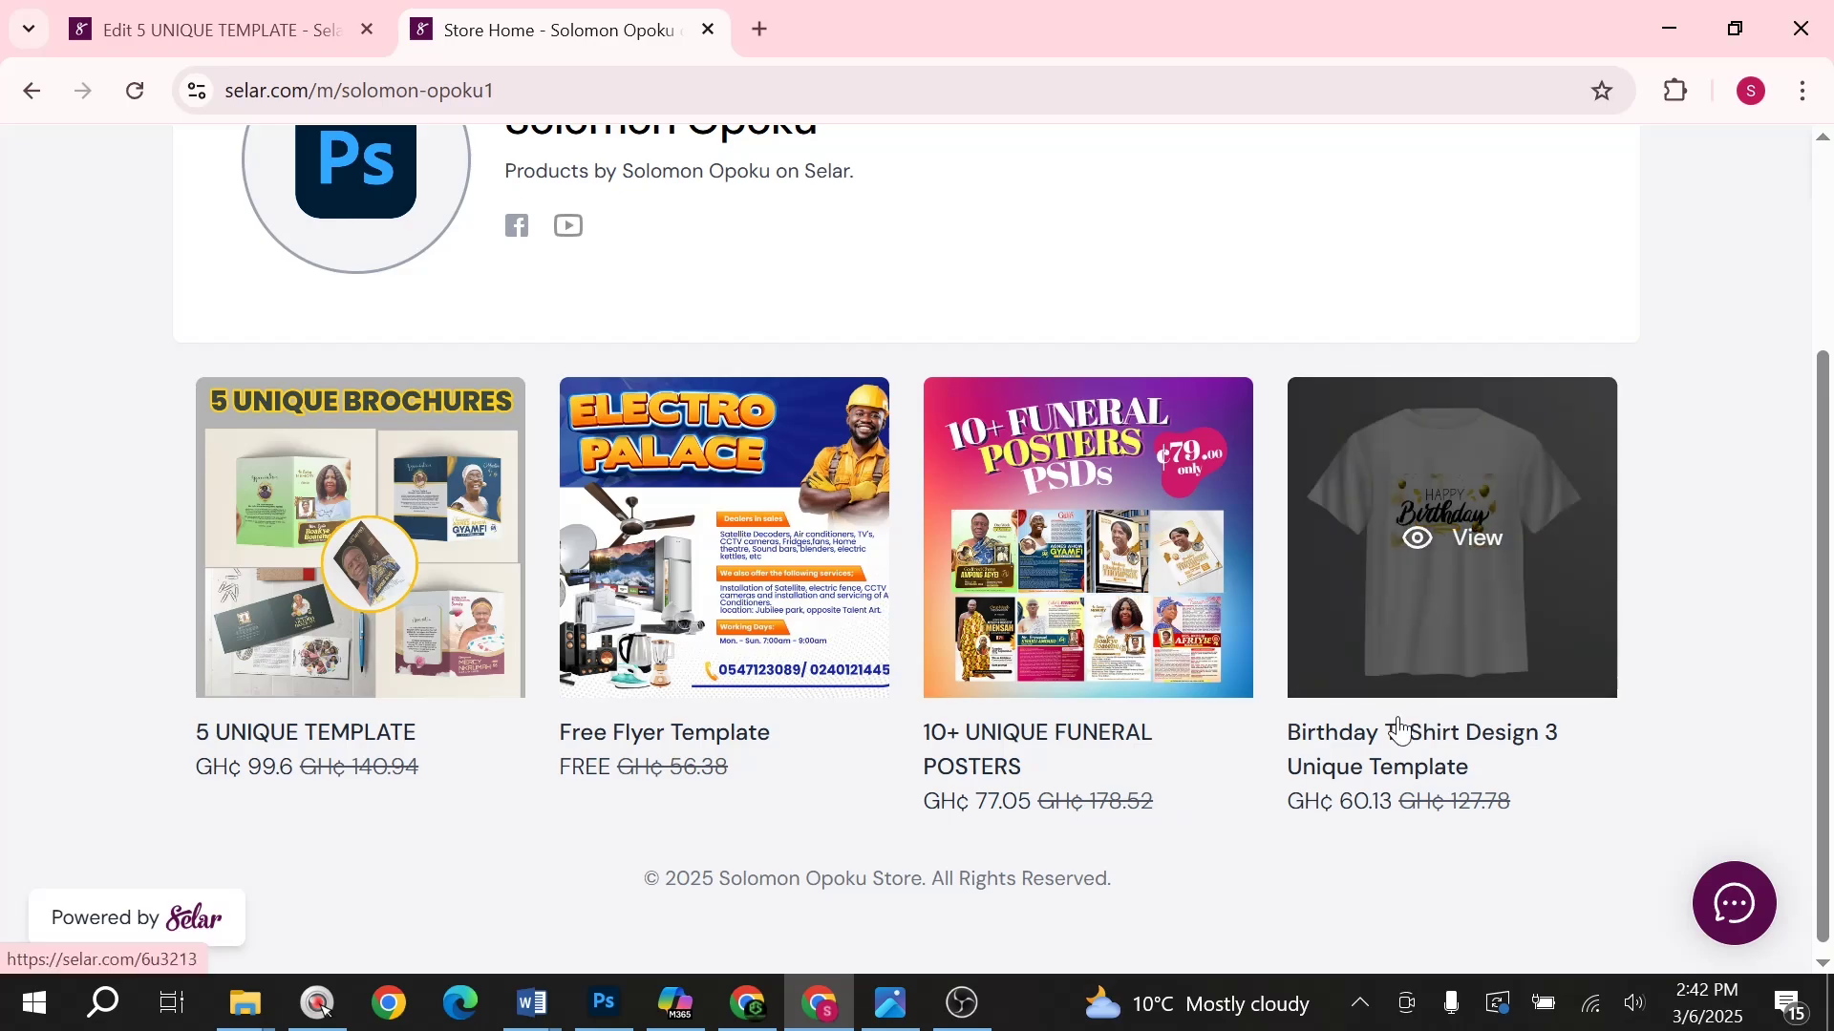
scroll(1231, 859, "down", 1)
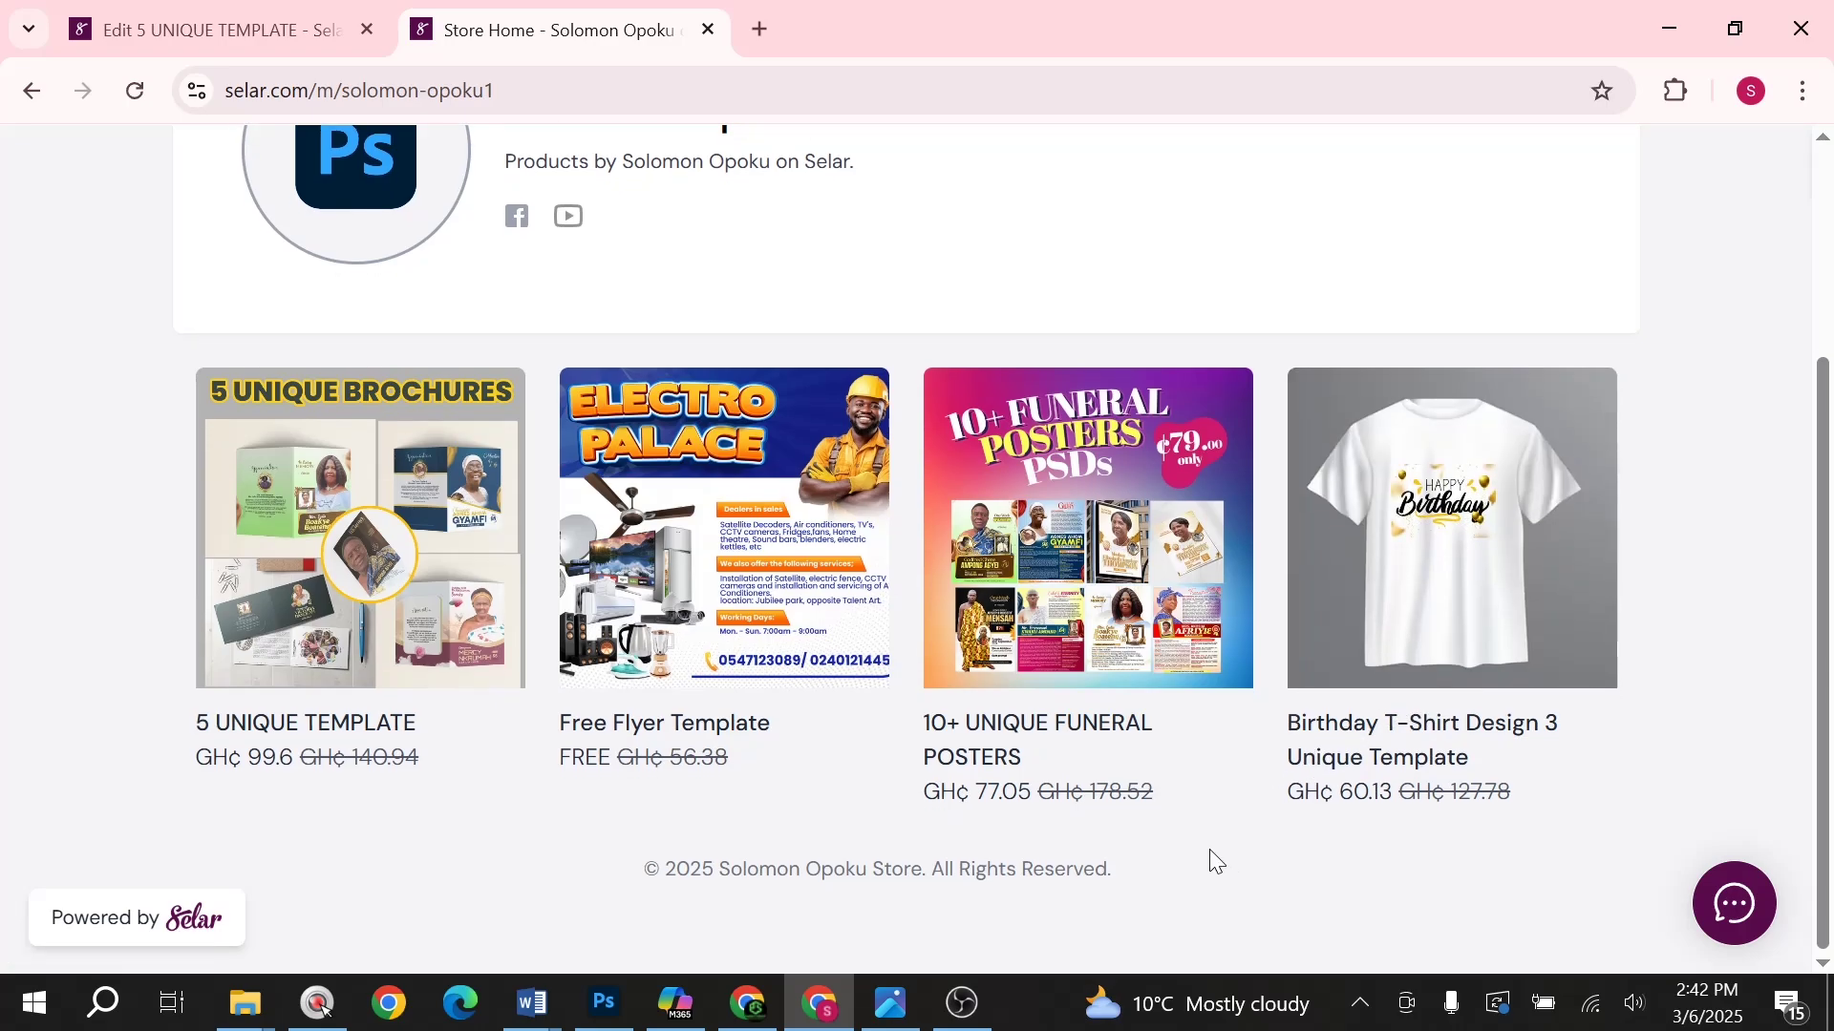
key("alt+Tab")
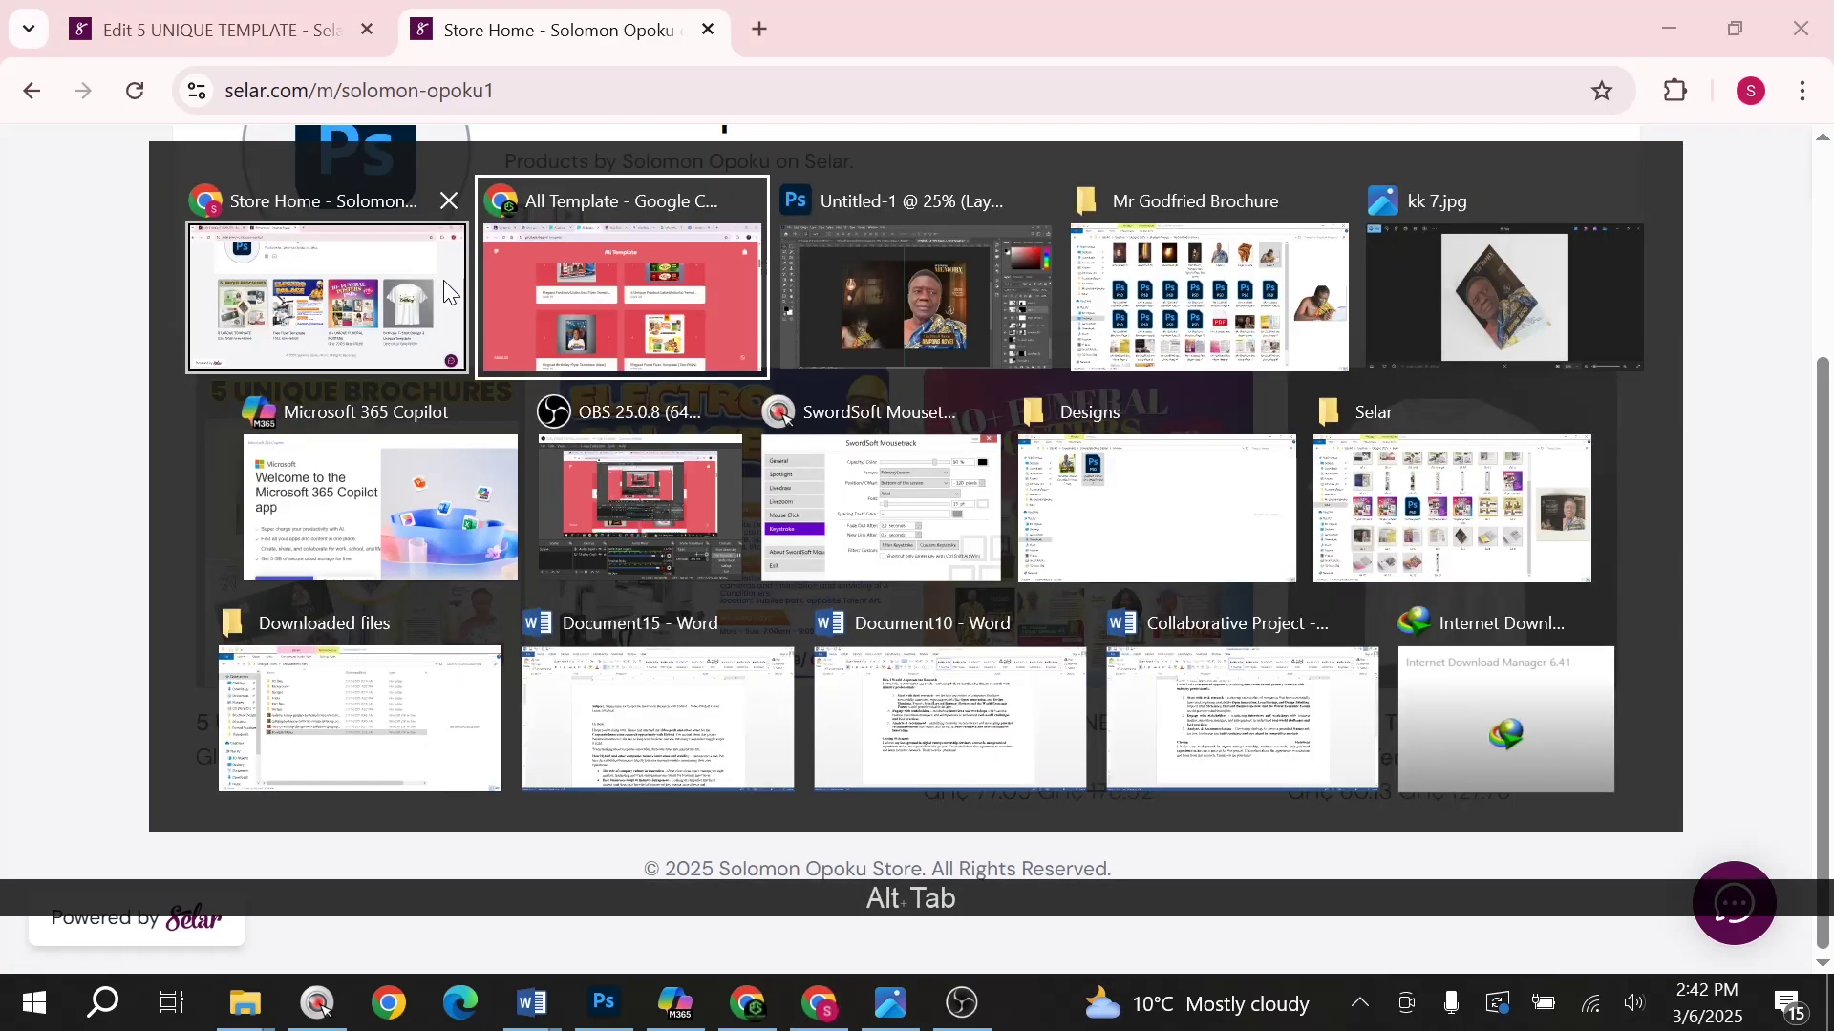
key("alt+Tab")
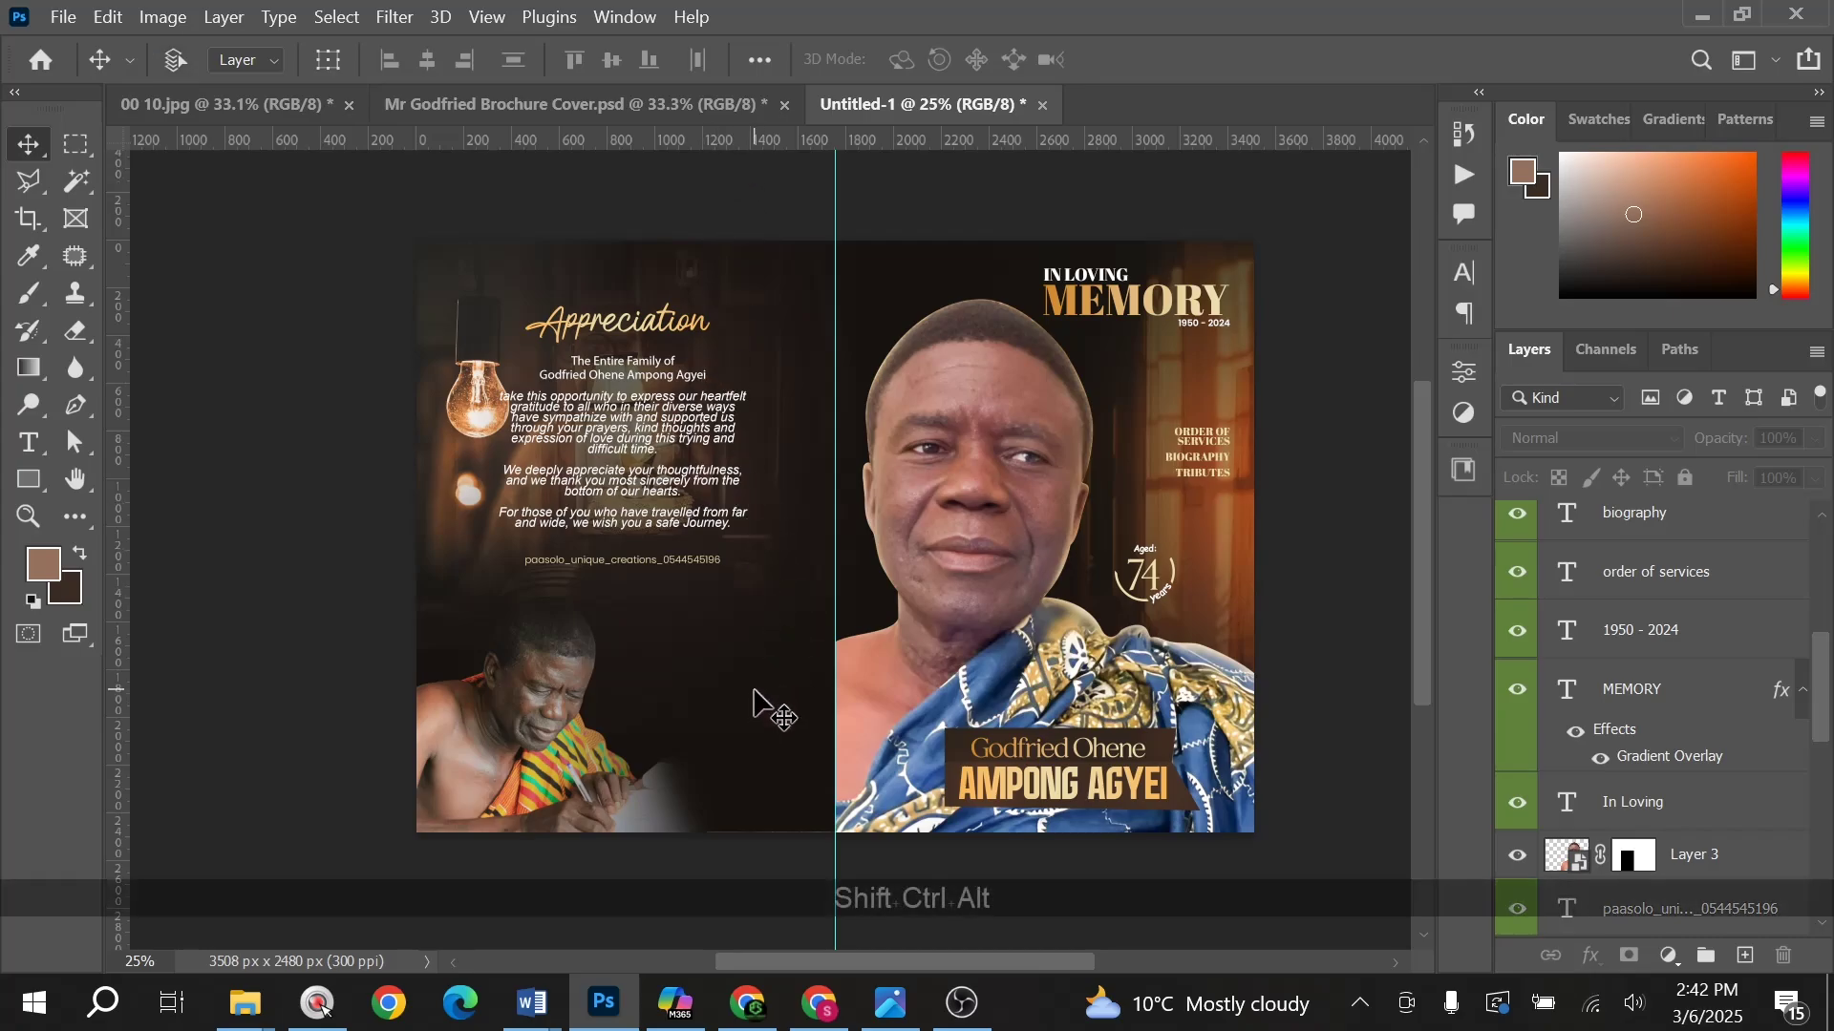
Step: Stamp all visible layers into a new merged layer above the Aged group
key("shift+ctrl+alt+e")
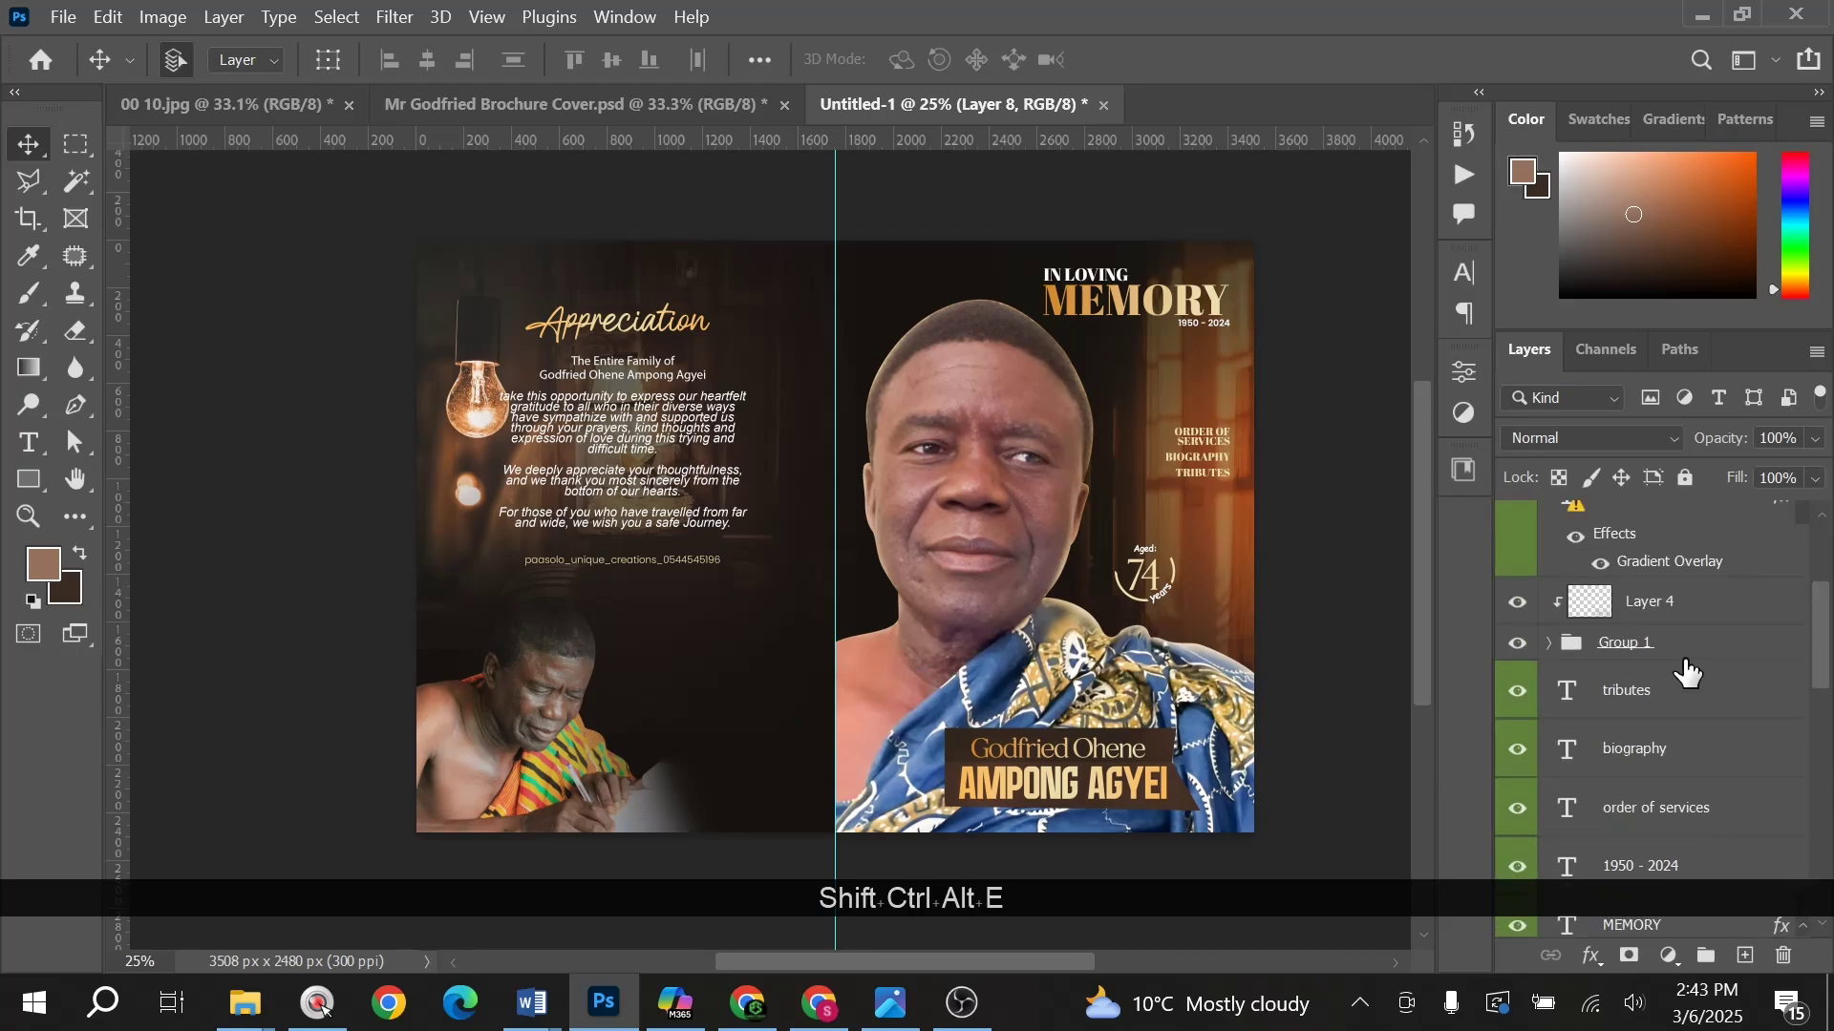
Step: Switch to File Explorer, open the Selar folder inside Designs 2025, and view the brochure mockup images kk 7 and kk 3
mouse_move(245, 1003)
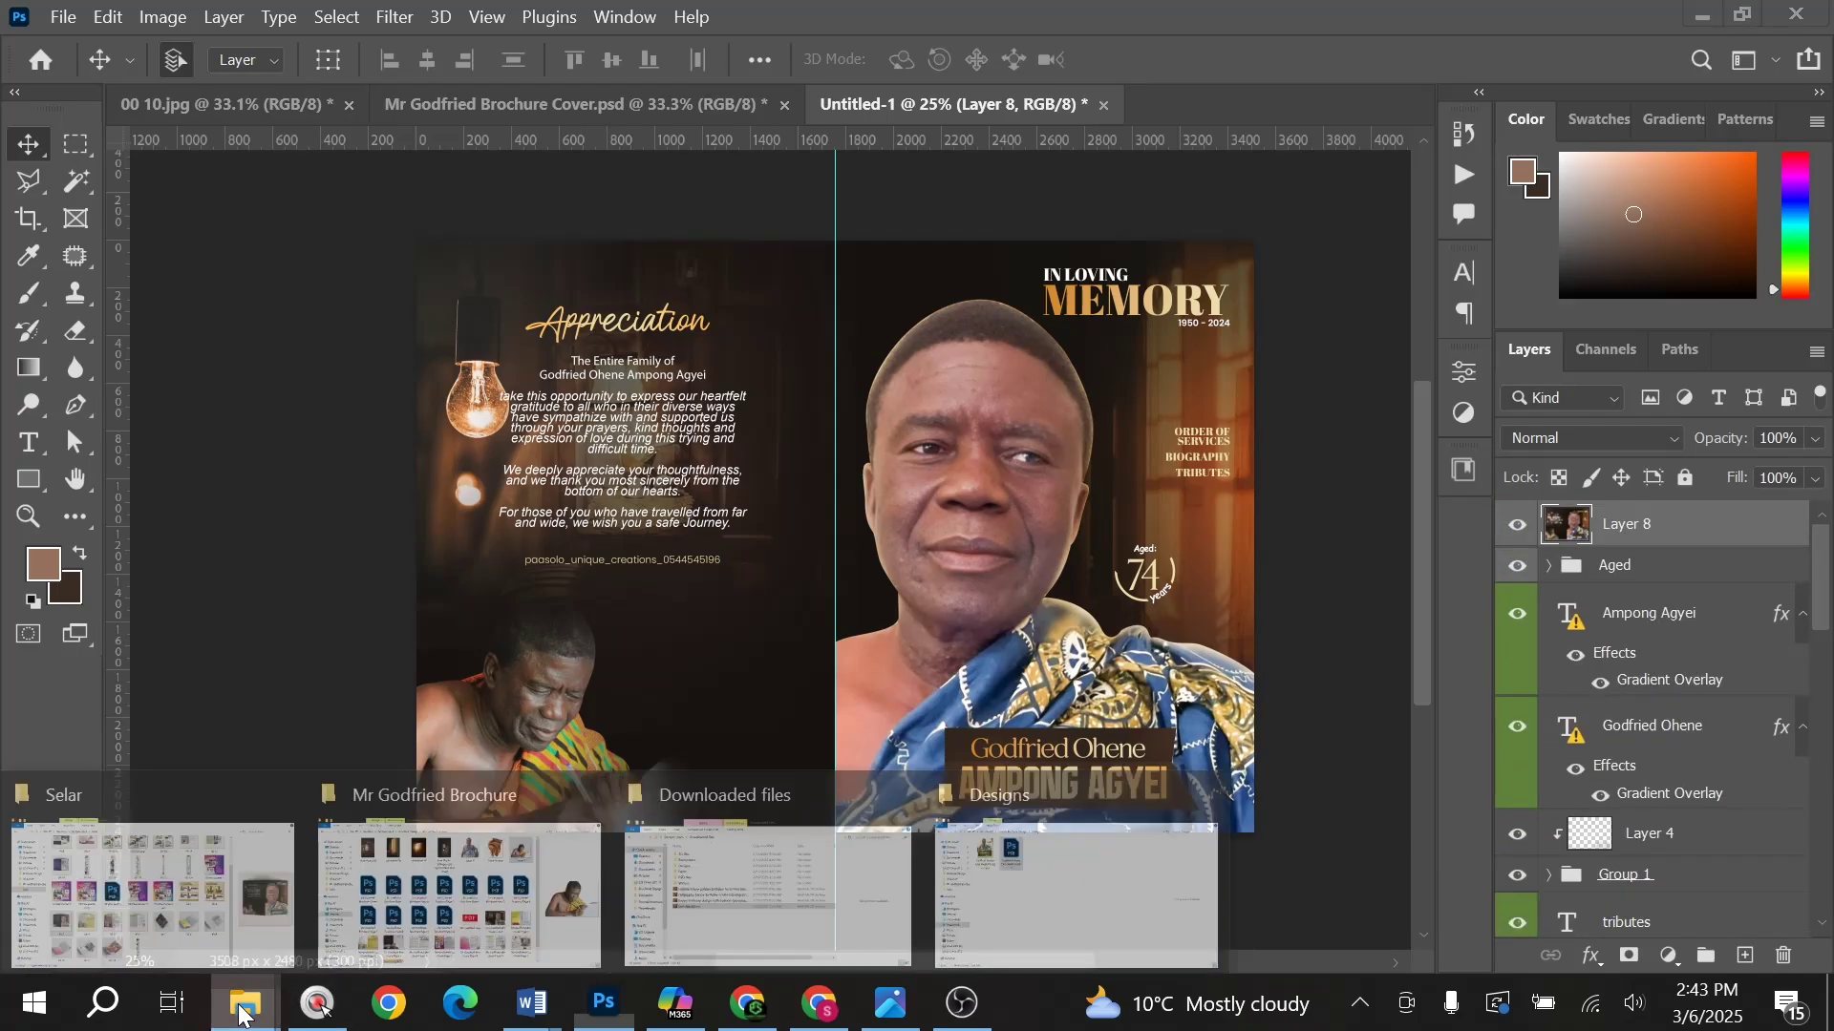
mouse_move(425, 884)
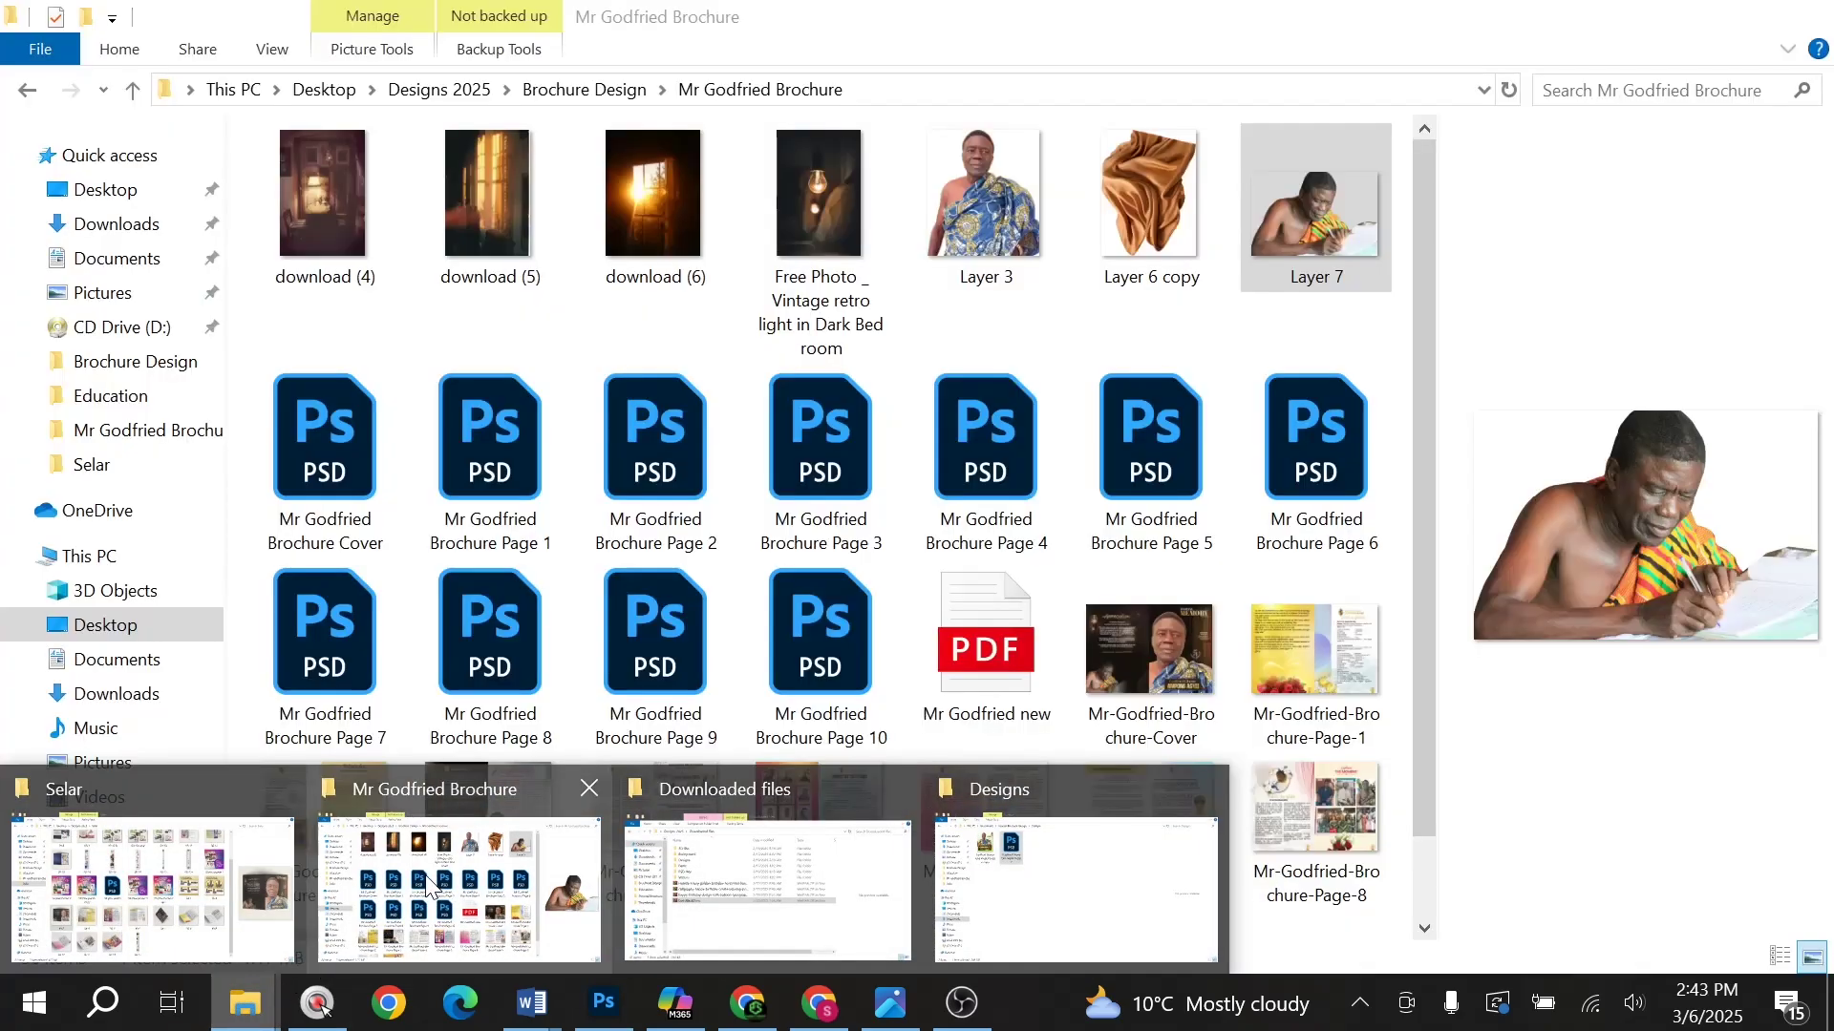
left_click(465, 883)
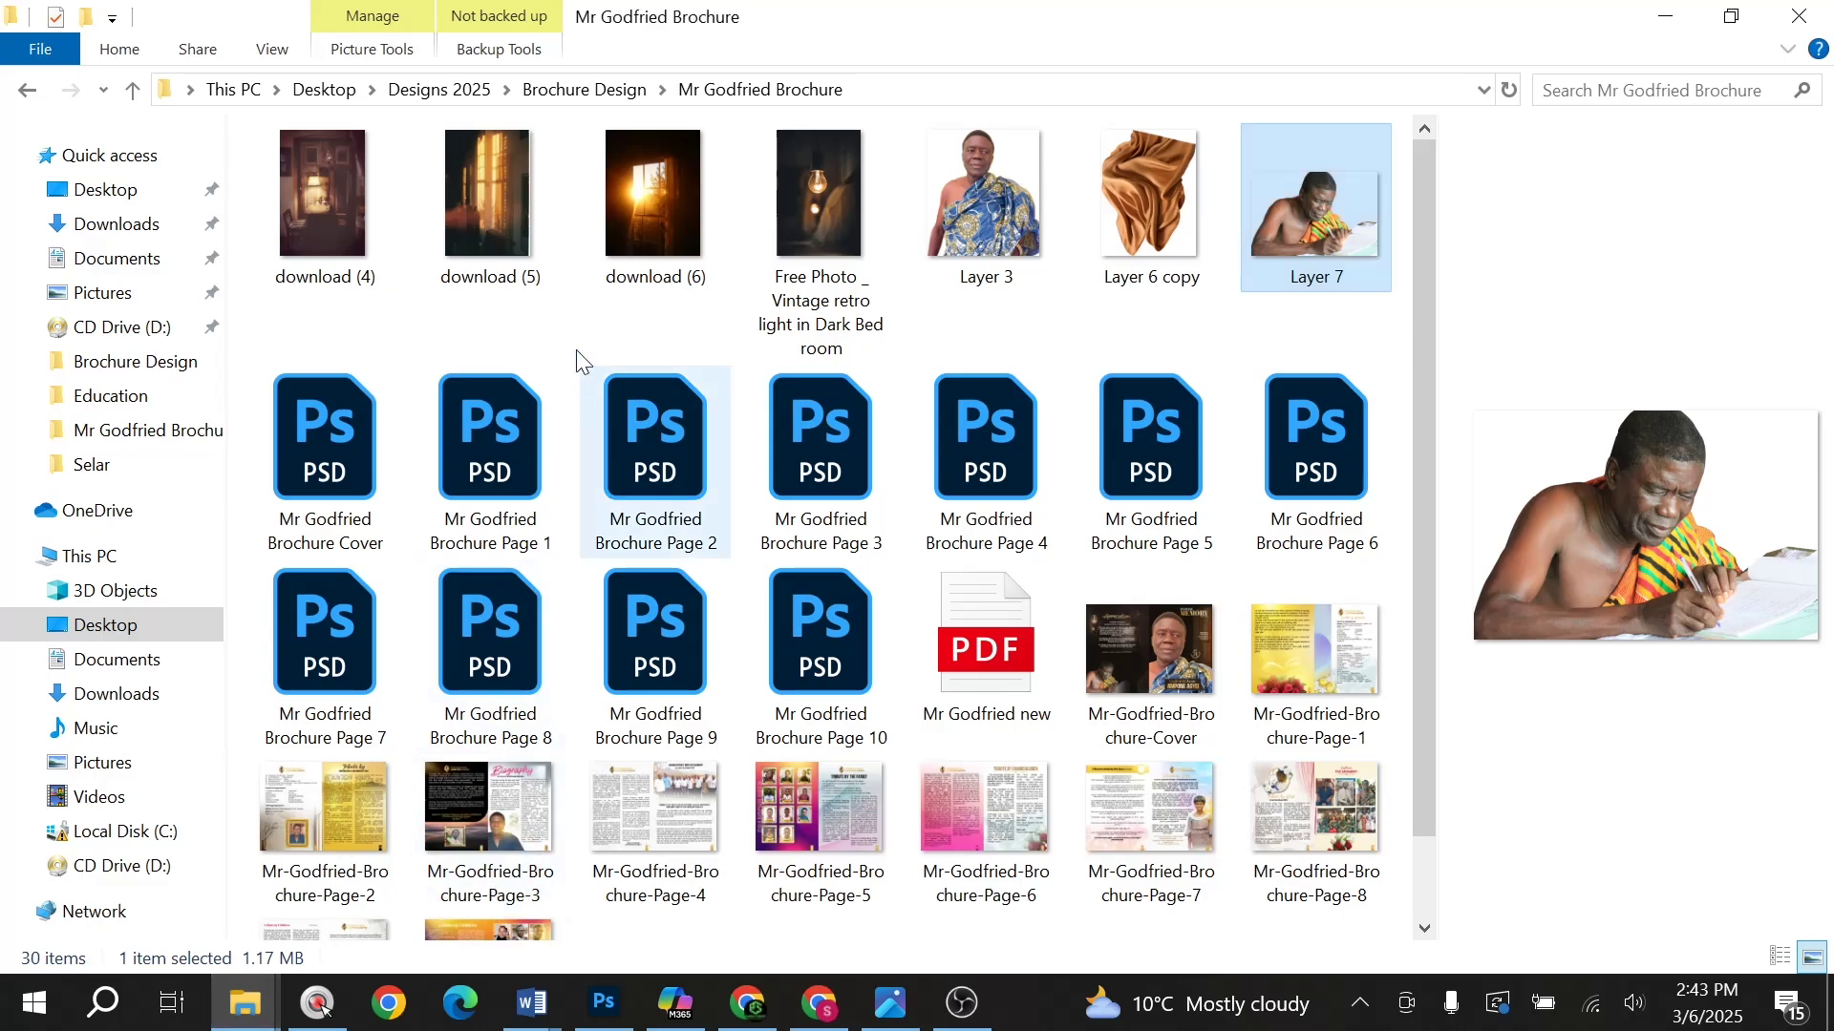
left_click(602, 92)
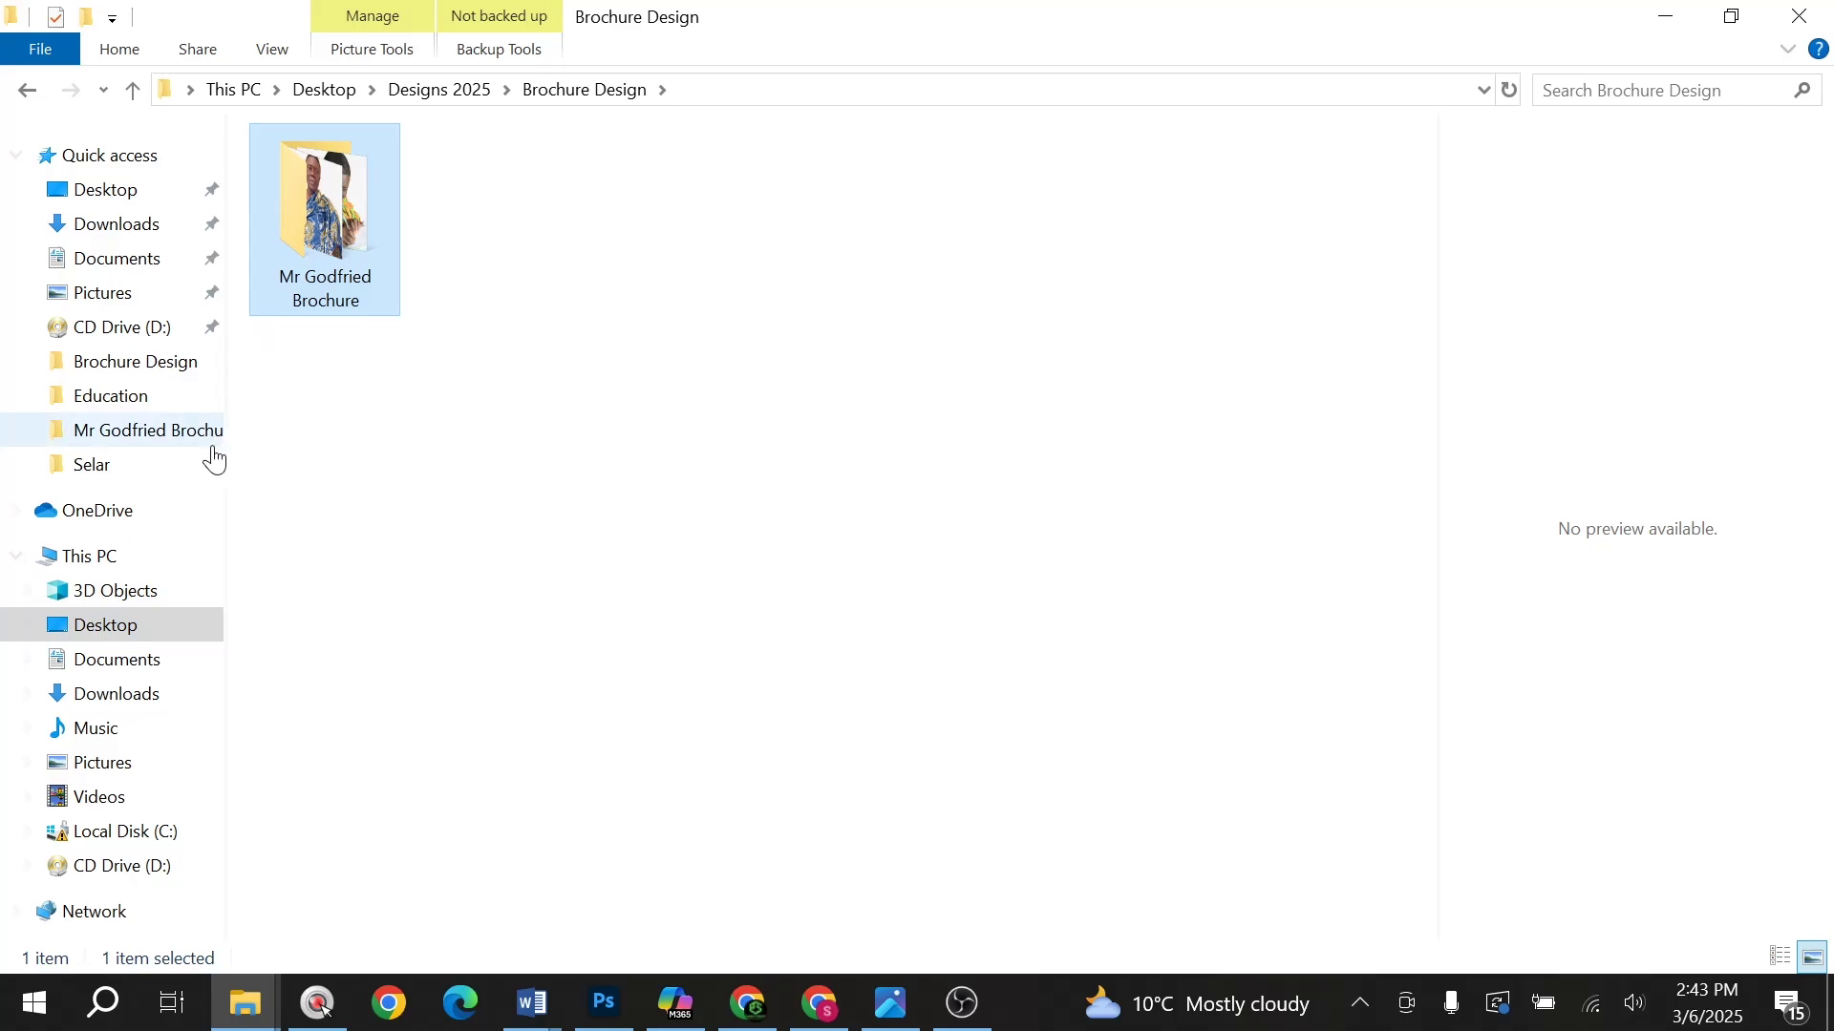
left_click(129, 465)
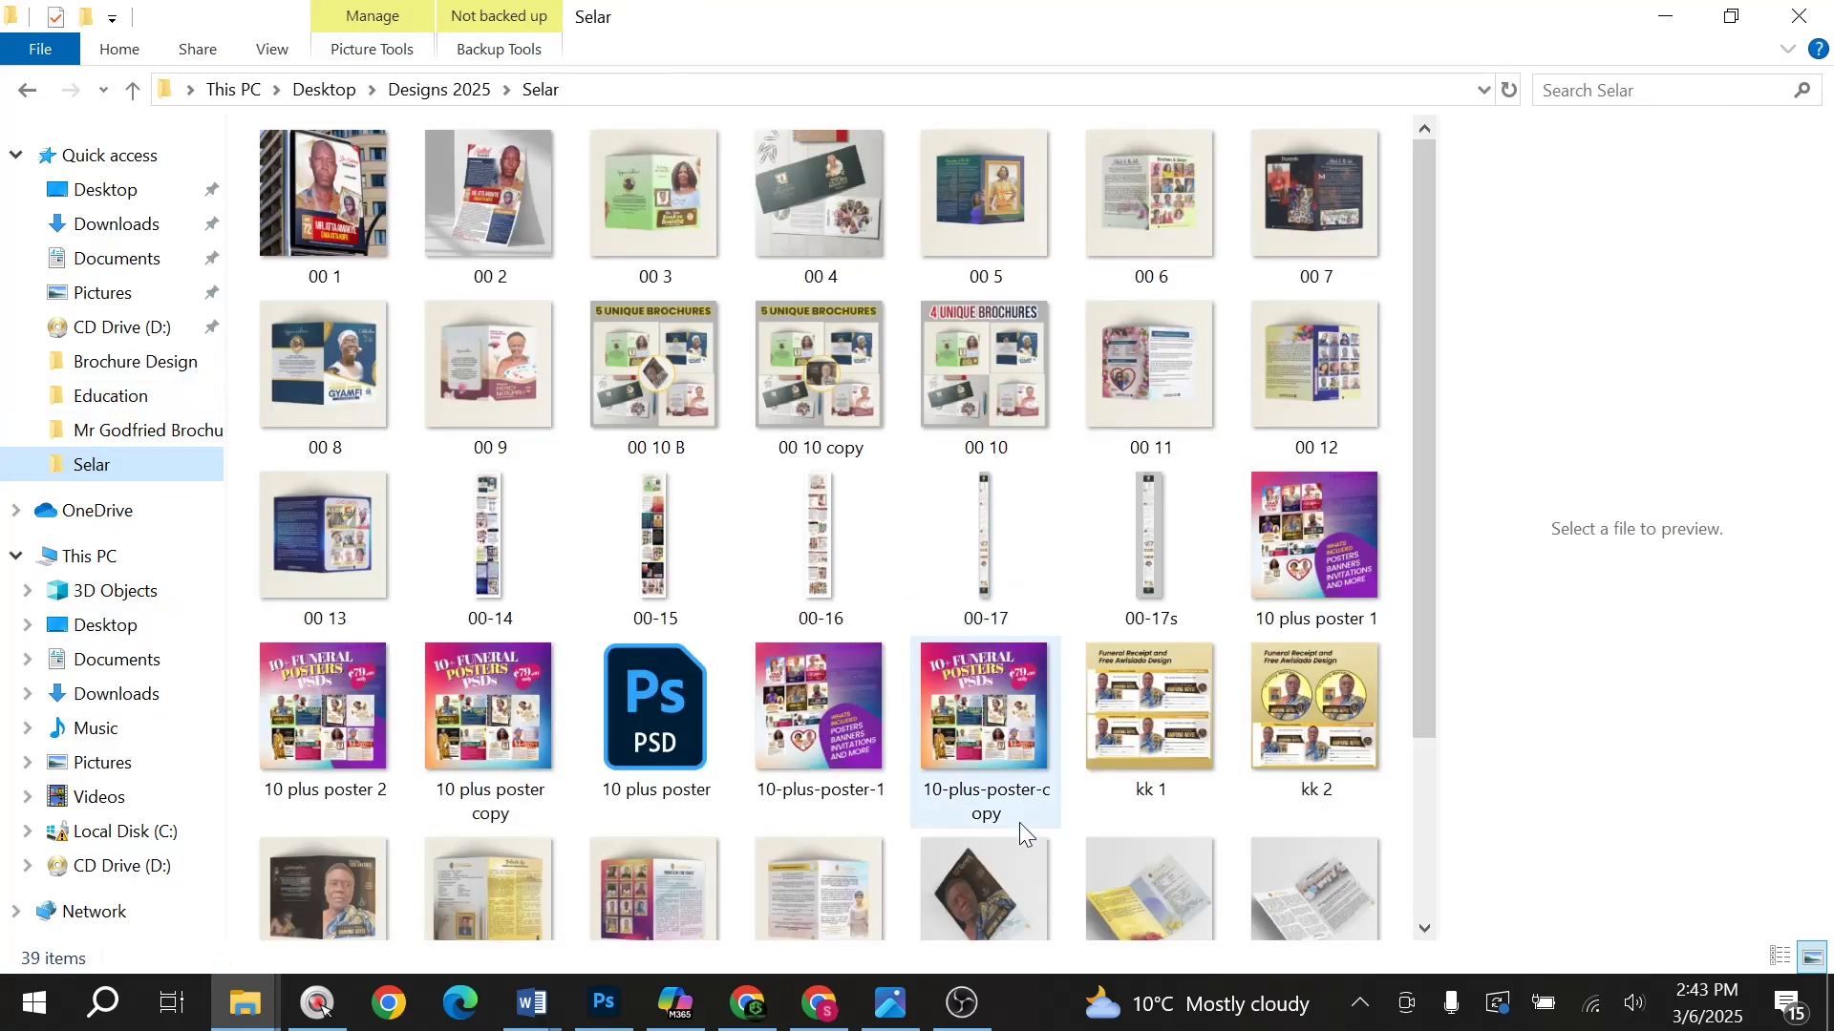
scroll(1019, 820, "down", 3)
double_click(947, 646)
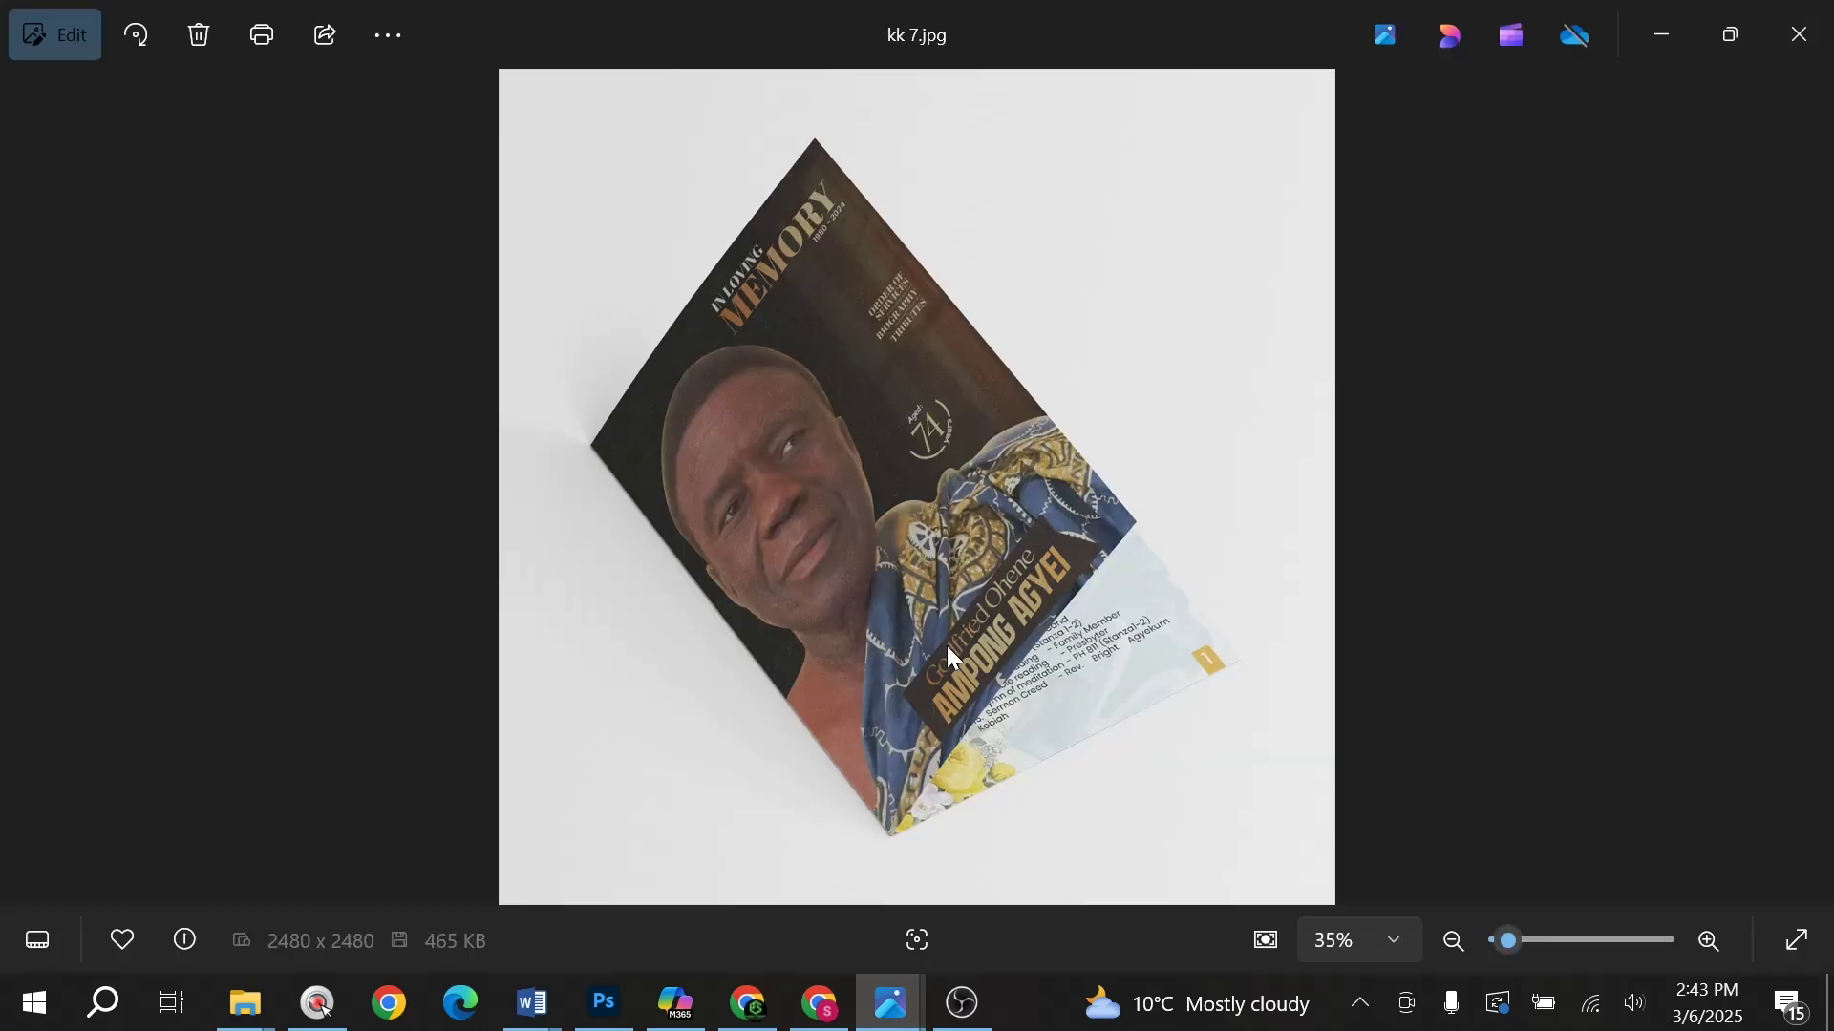
left_click(1800, 34)
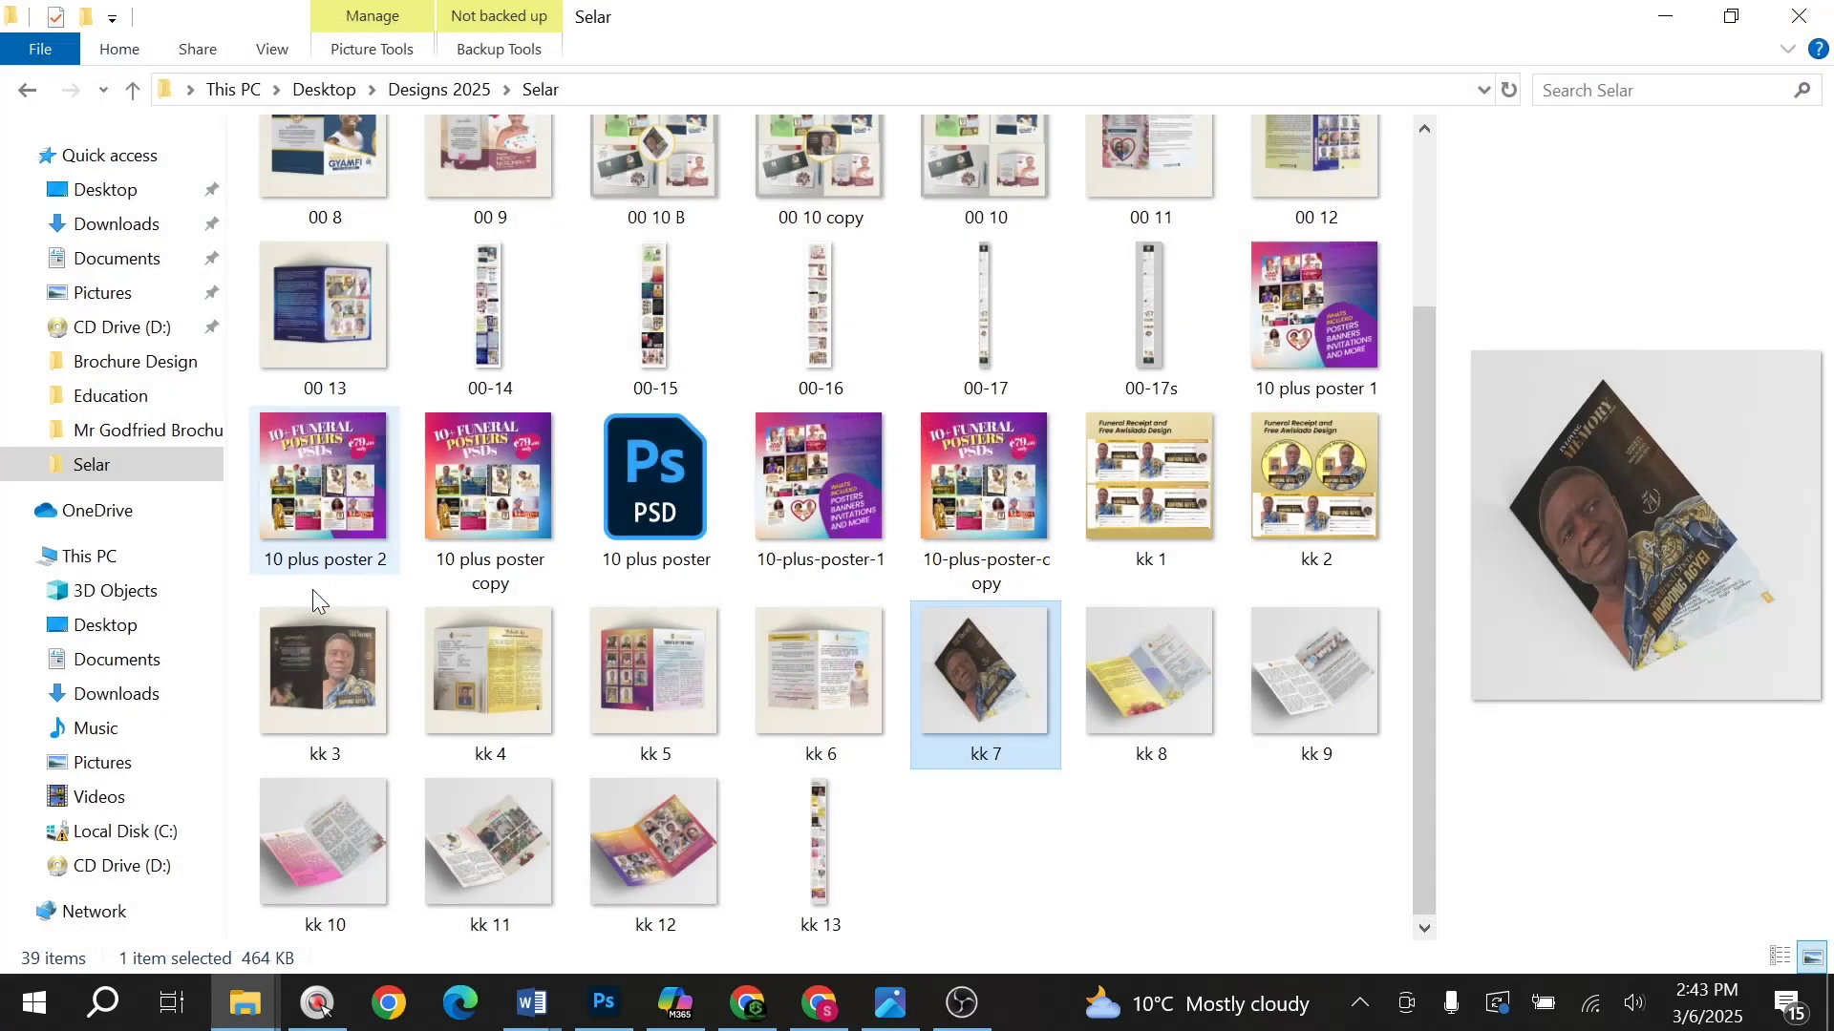
double_click(305, 655)
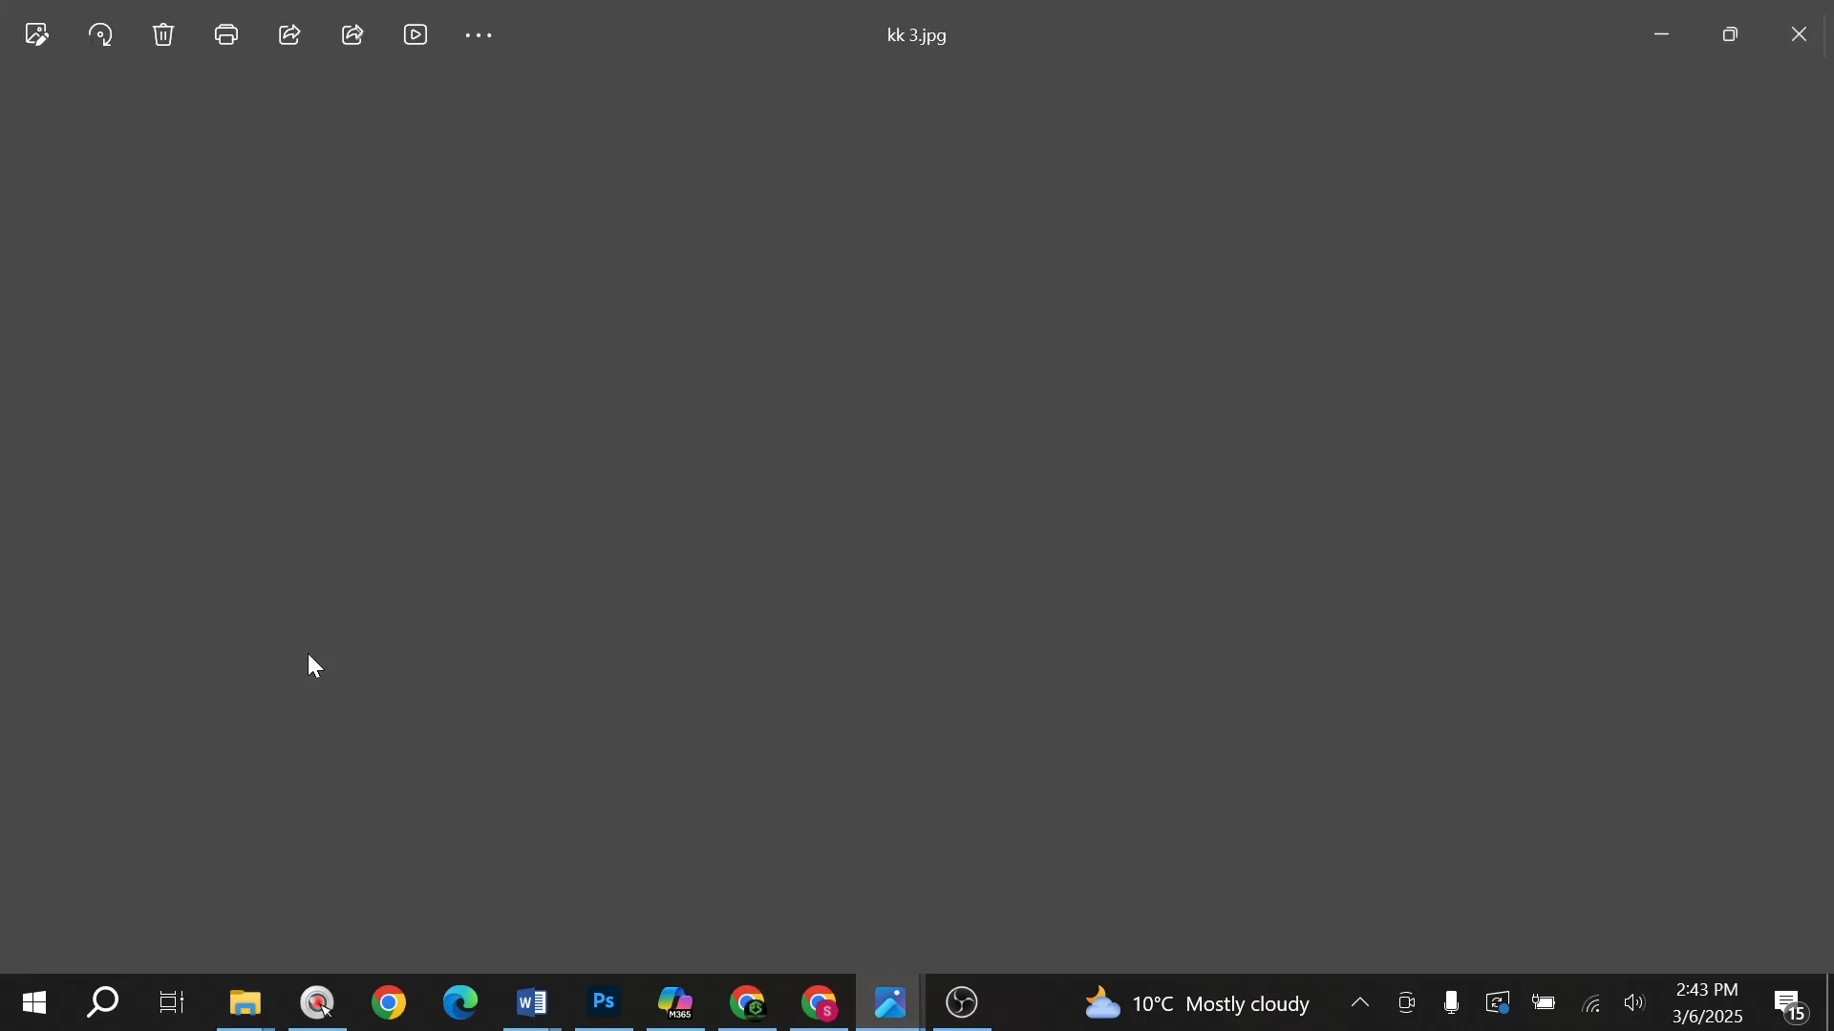